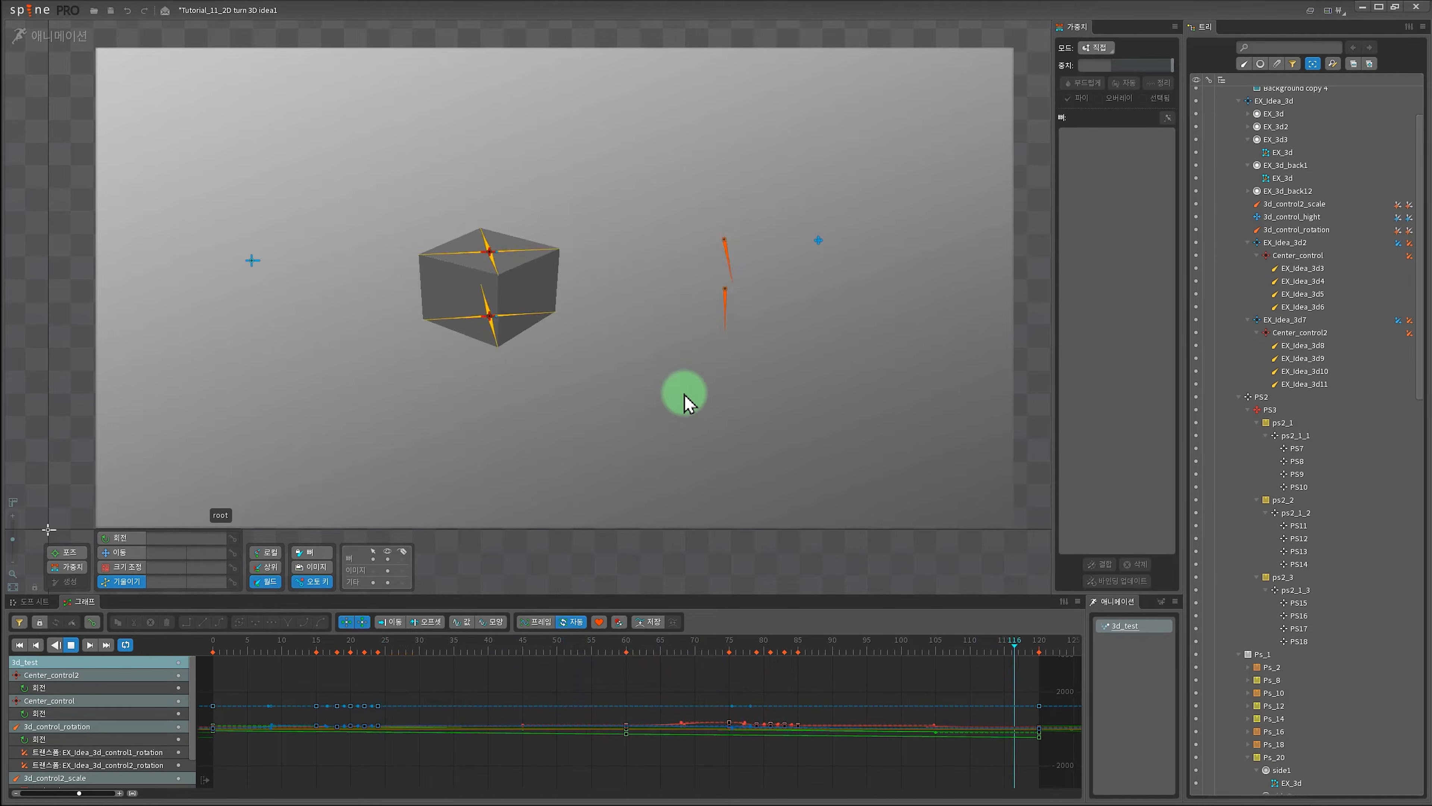
# Switch to the web browser and play the reference video on rigging a 3D cat head.
pyautogui.hotkey('alt', 'Tab')
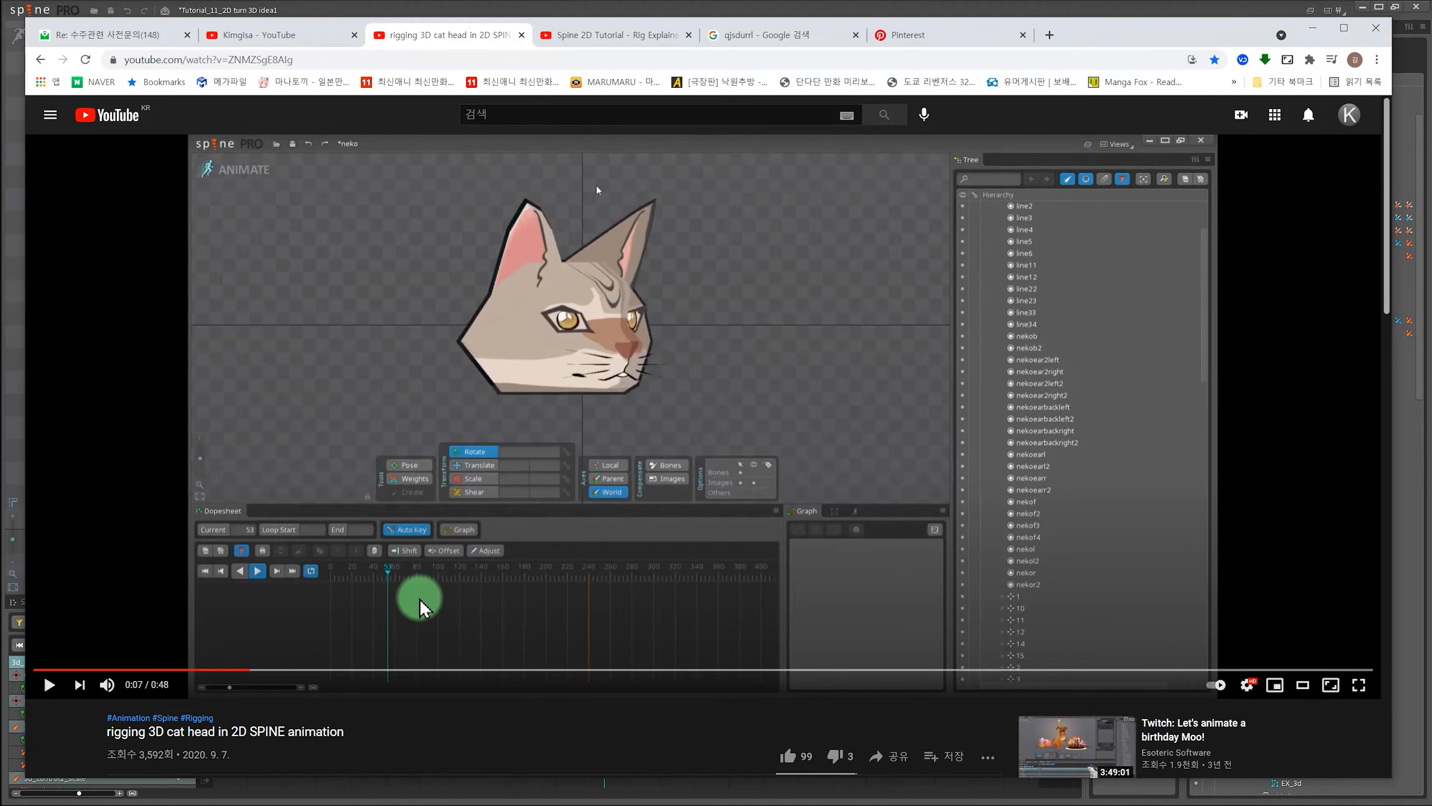
pyautogui.scroll(-5, 649, 505)
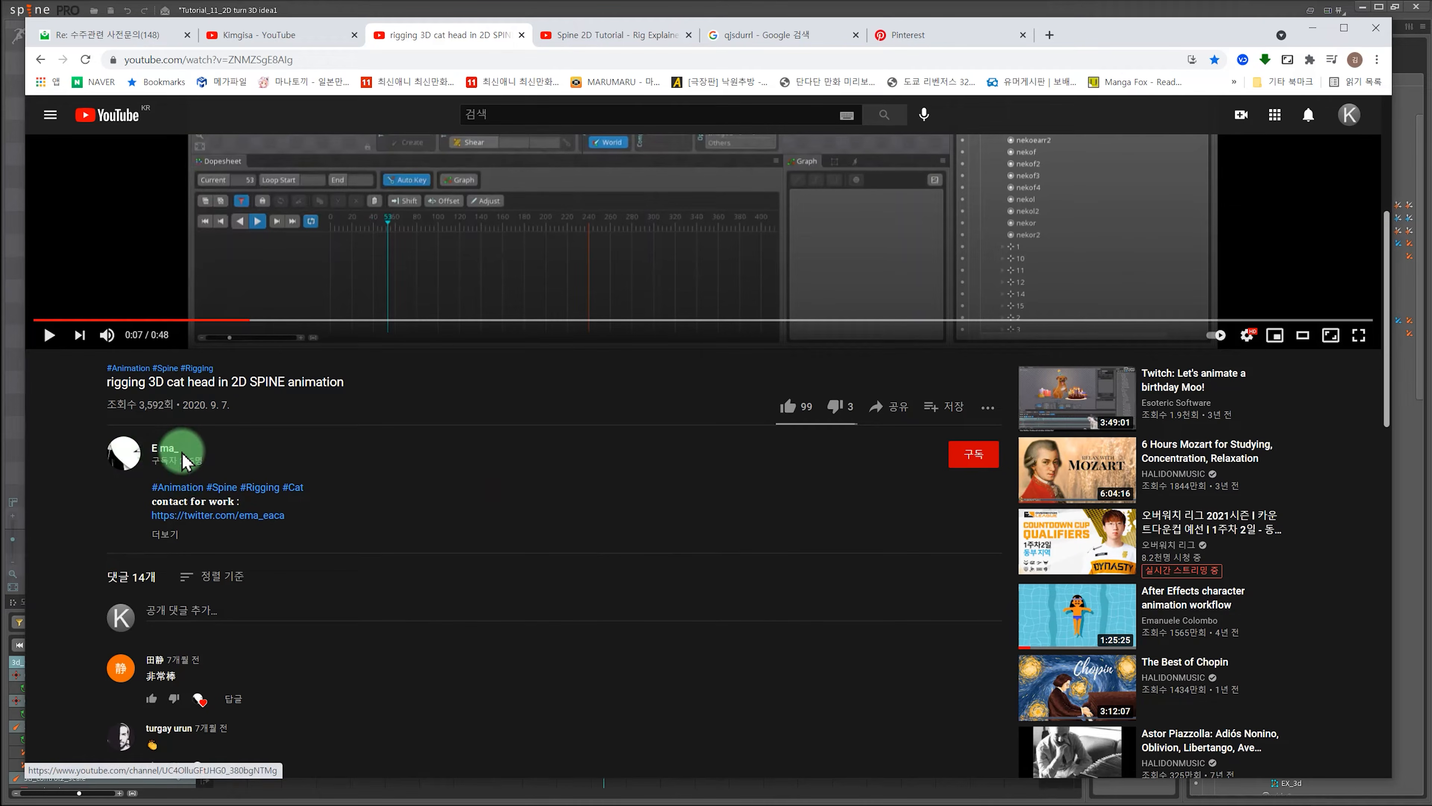
pyautogui.scroll(5, 390, 495)
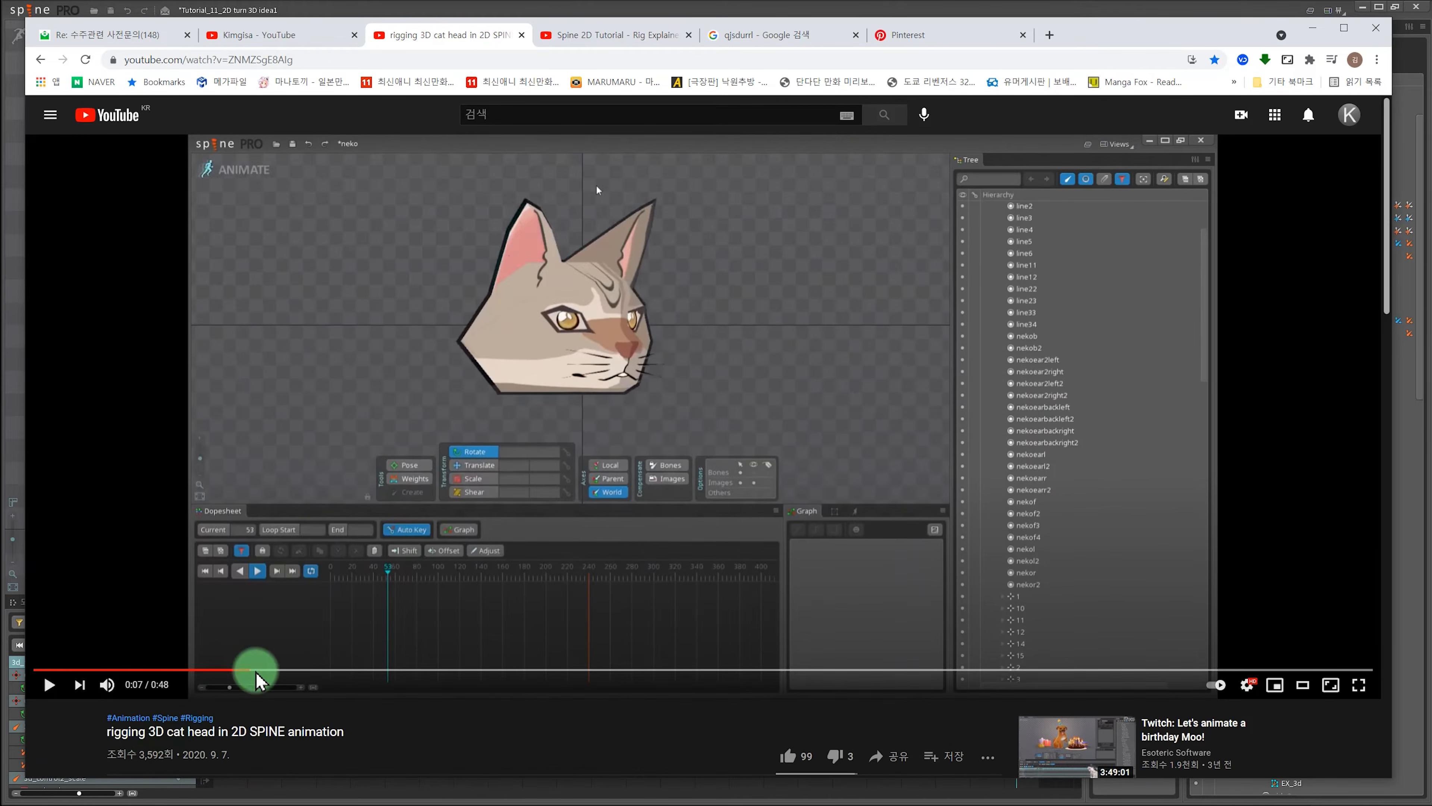
pyautogui.scroll(-3, 255, 679)
pyautogui.scroll(3, 255, 566)
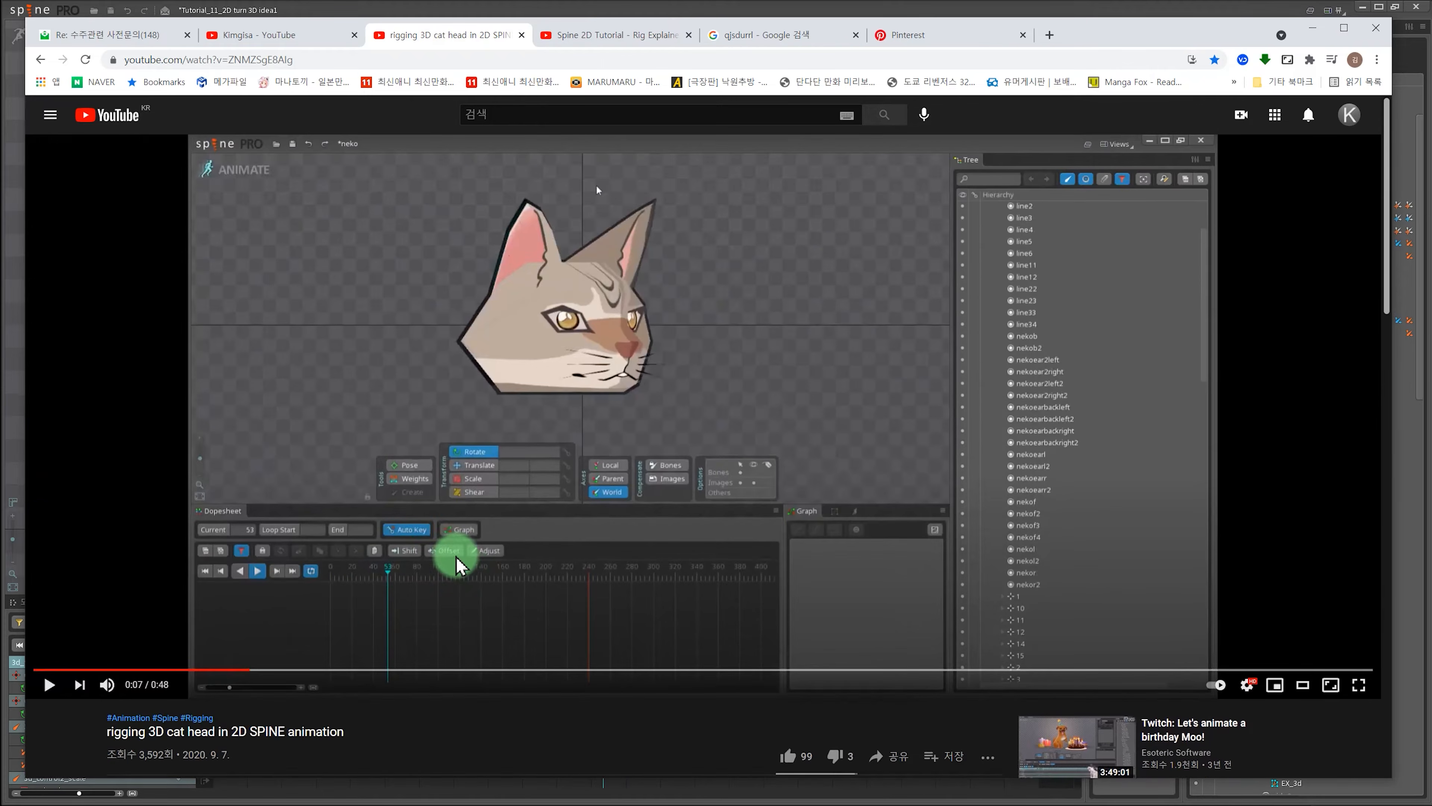
pyautogui.click(50, 685)
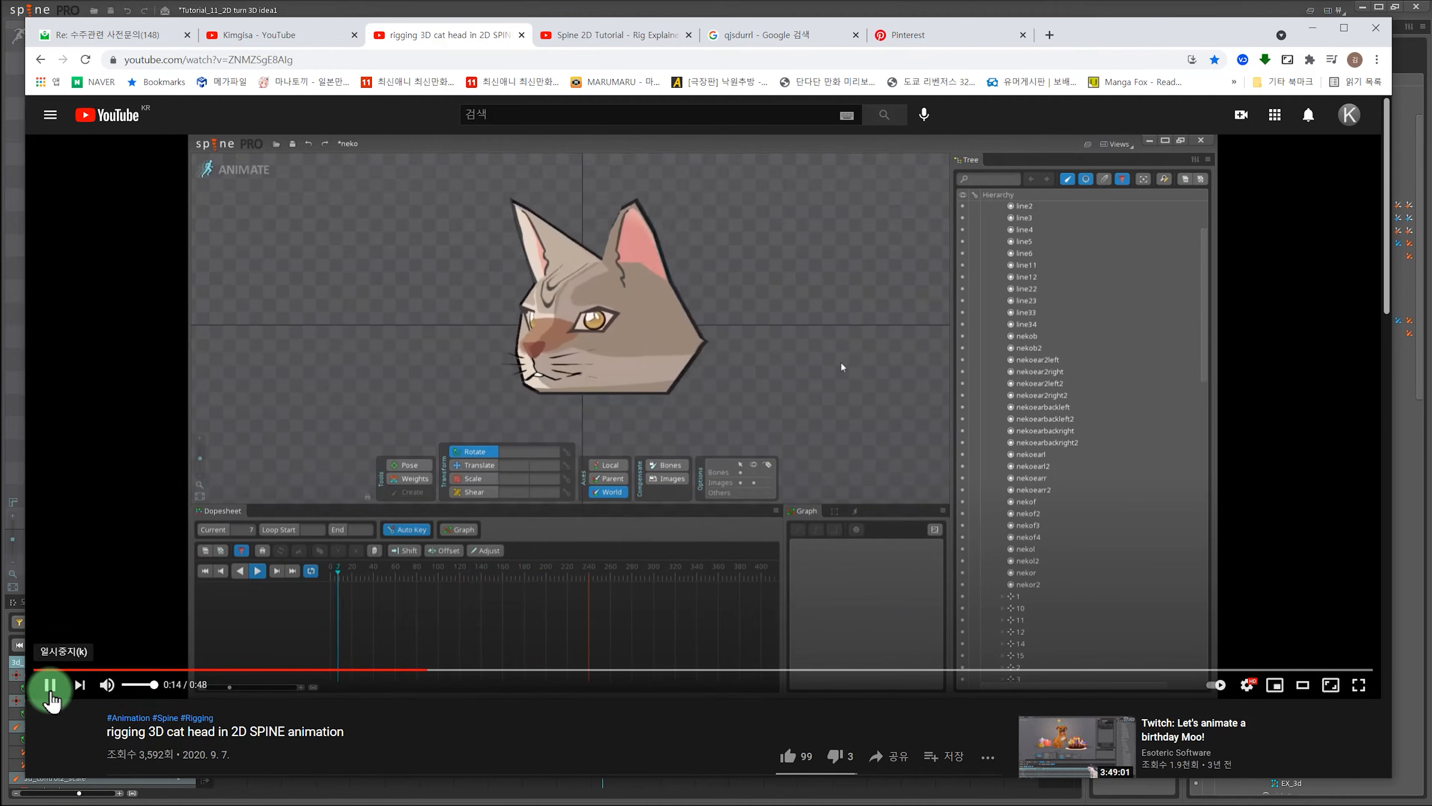
# Watch the "Rig Explained: 3D Cloth" reference video, view its description, replay it from the start and pause it.
pyautogui.click(622, 36)
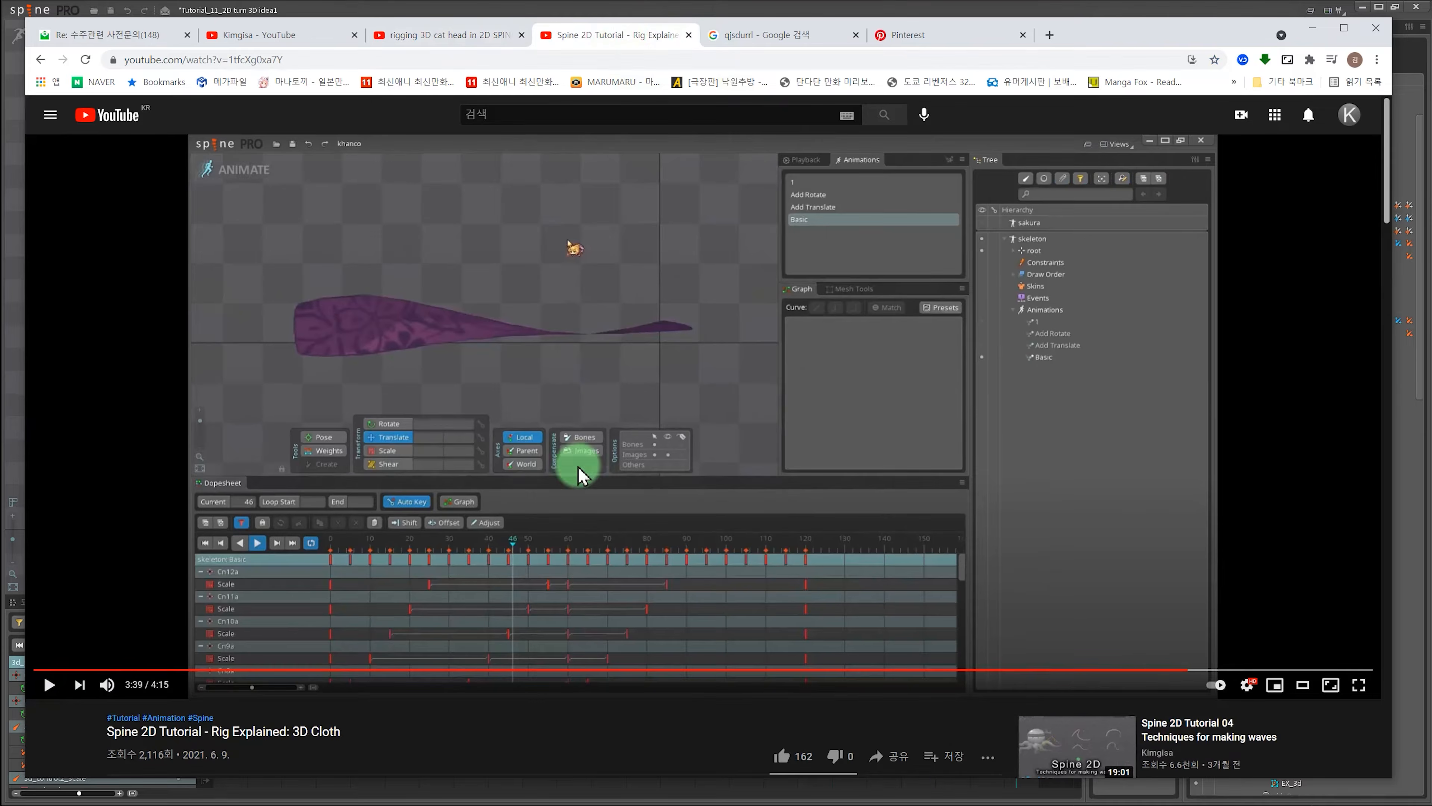
pyautogui.click(50, 684)
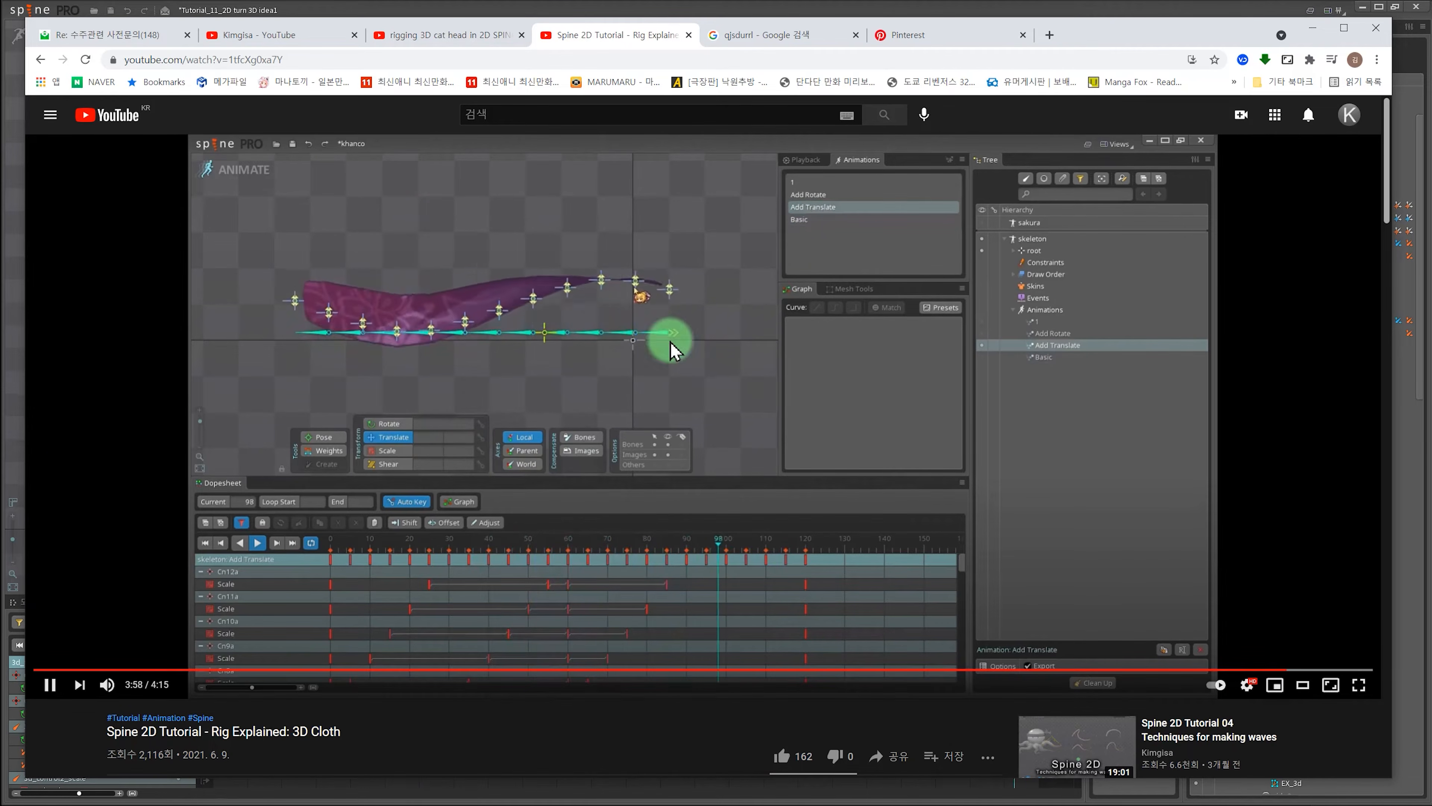
pyautogui.scroll(-5, 640, 425)
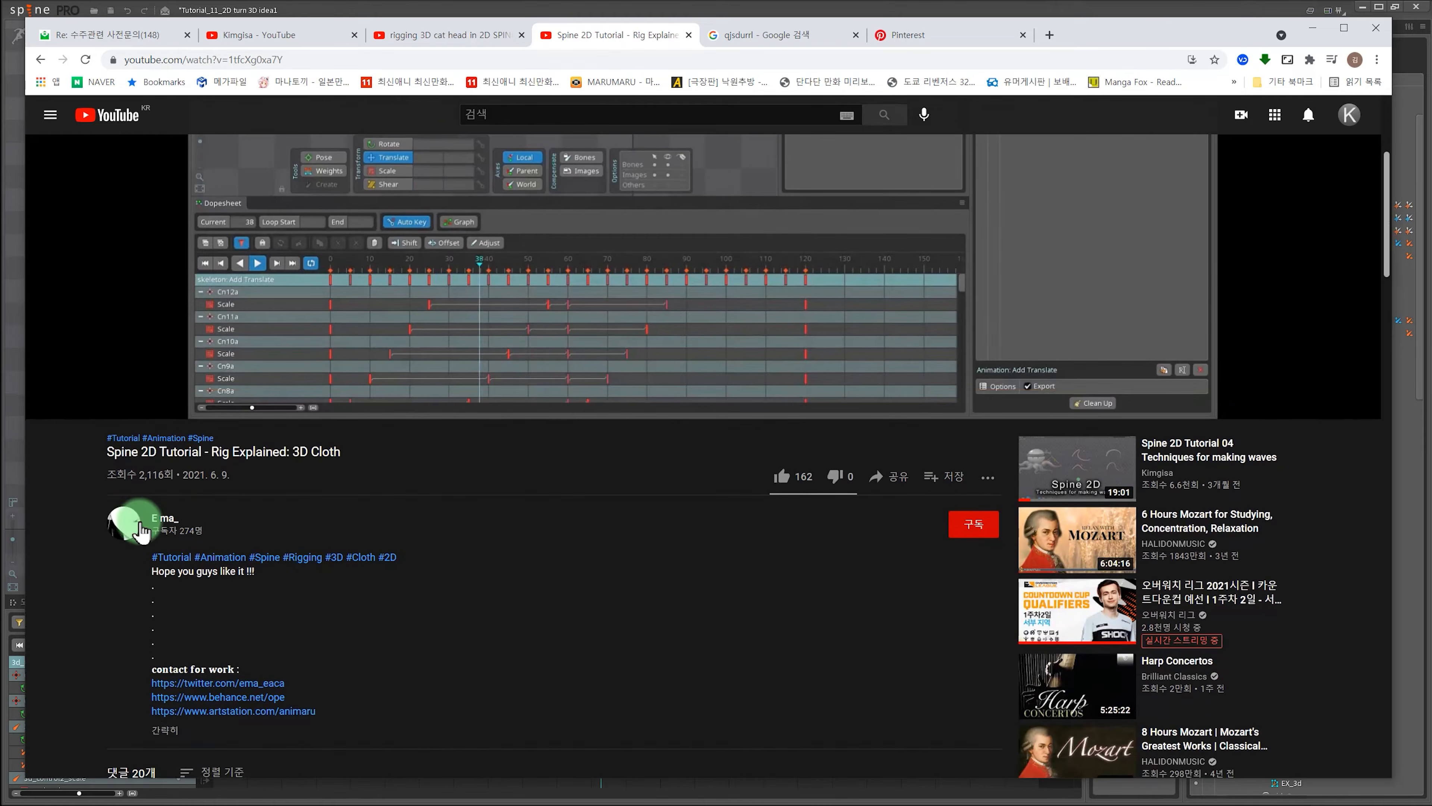
pyautogui.scroll(5, 598, 377)
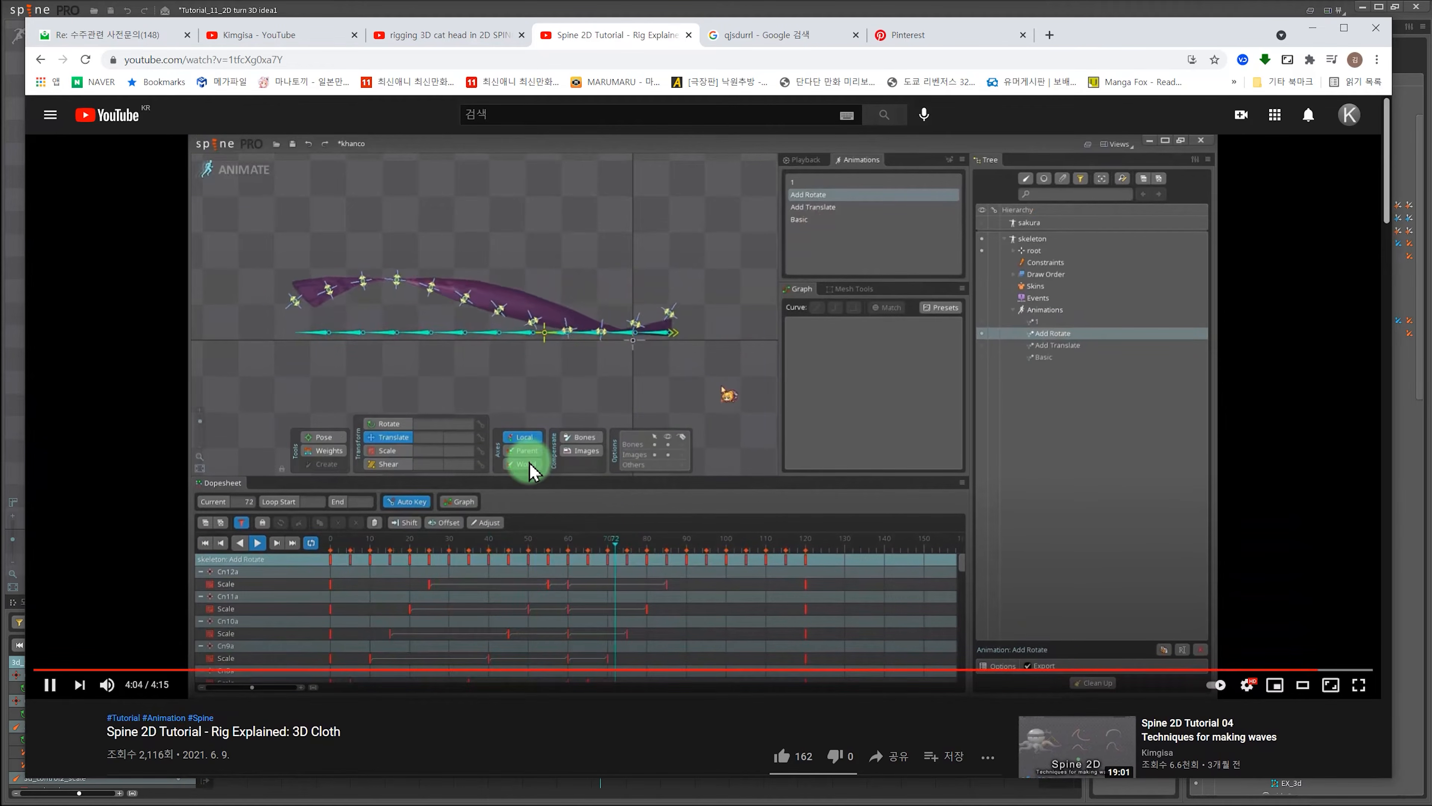
pyautogui.scroll(-6, 427, 508)
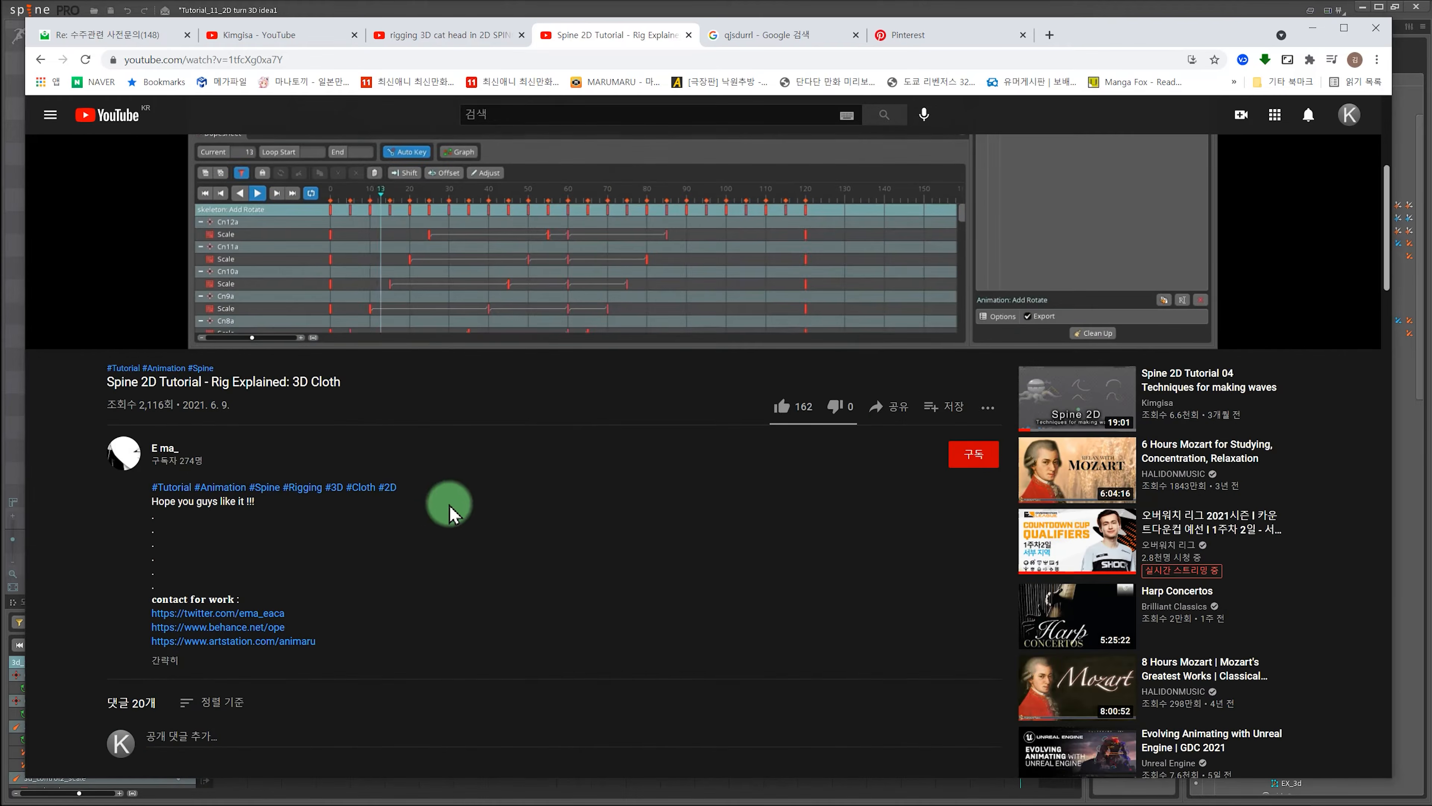
pyautogui.scroll(5, 464, 499)
pyautogui.scroll(1, 707, 438)
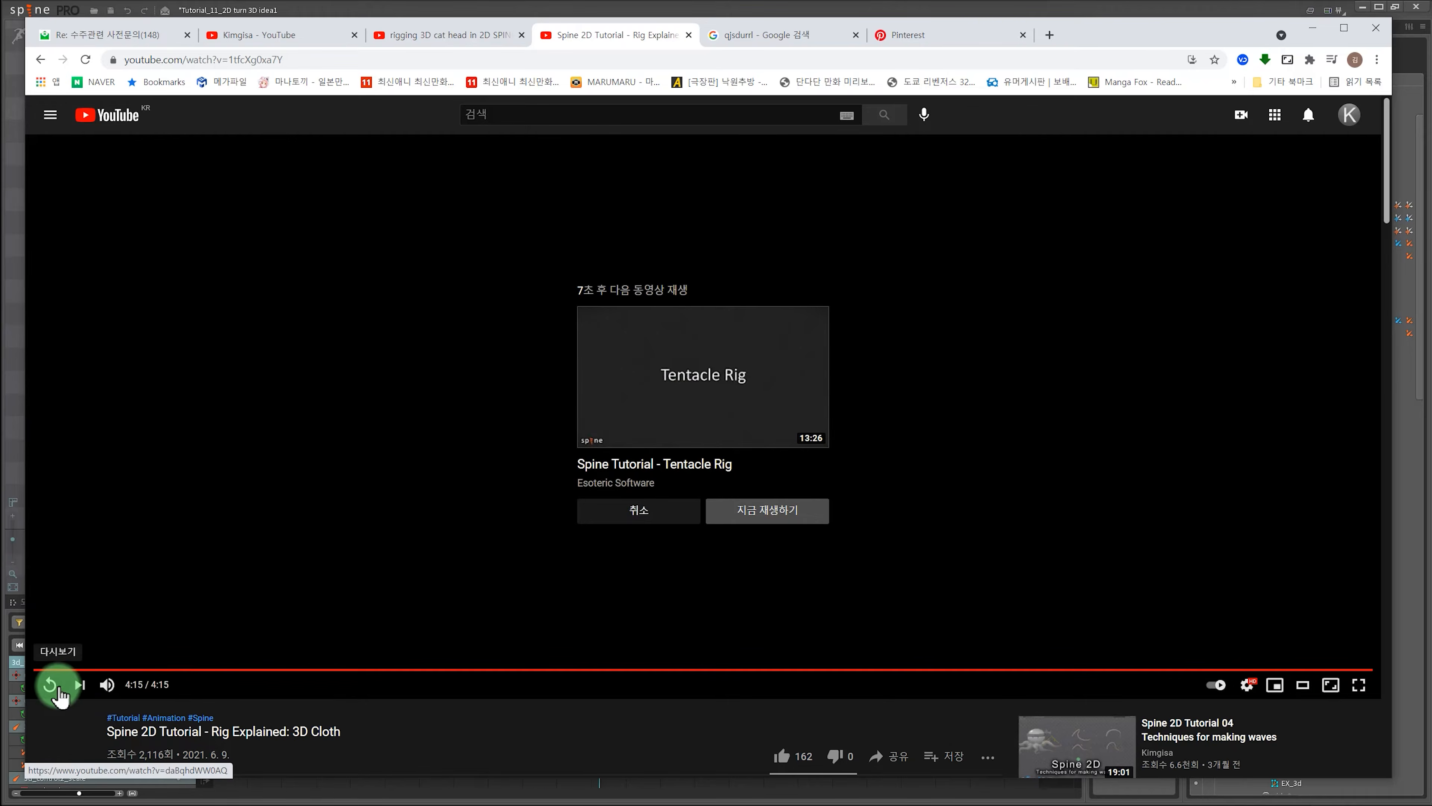
pyautogui.click(50, 683)
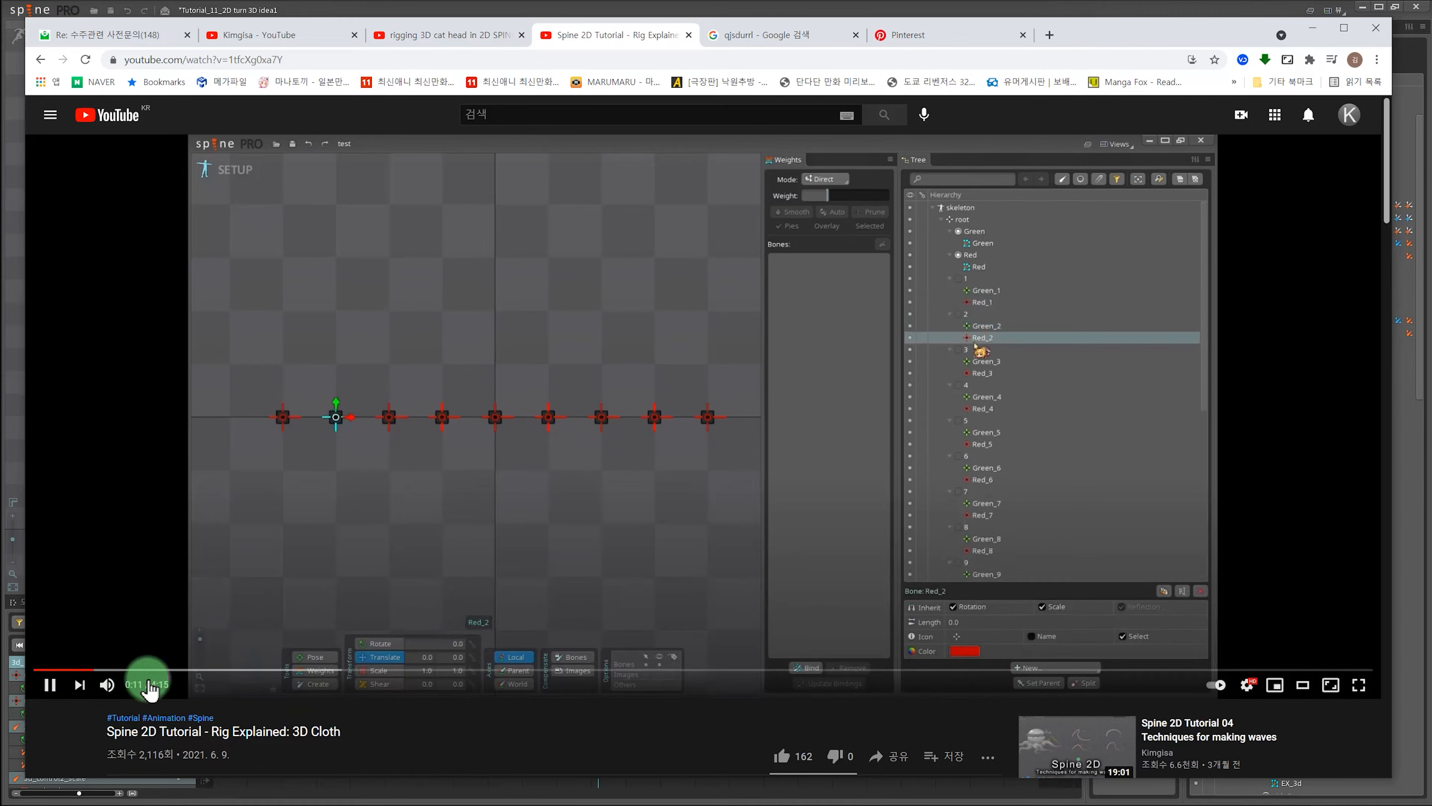
pyautogui.click(50, 694)
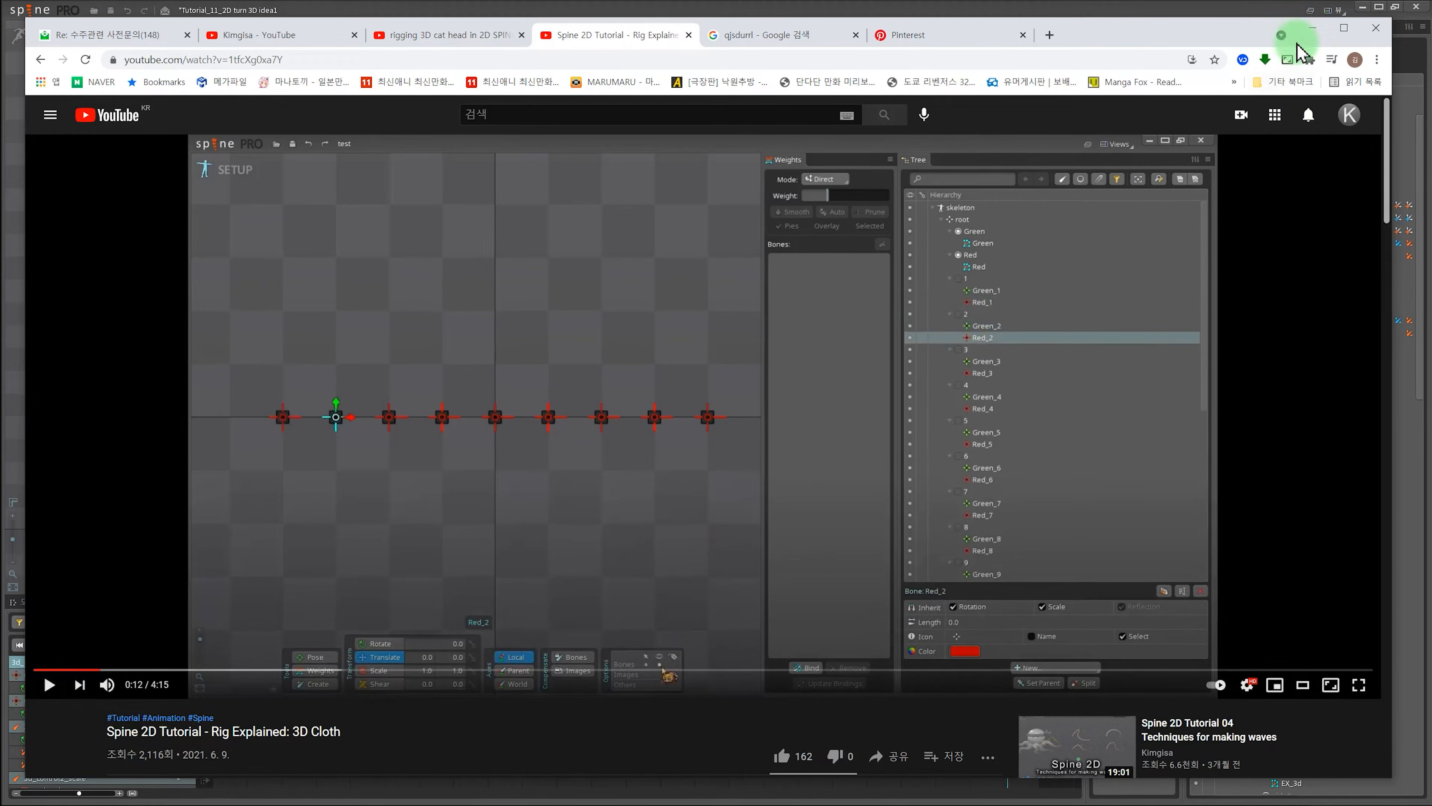
# Return to Spine and examine the control bones and cube build stages in setup mode.
pyautogui.click(1312, 28)
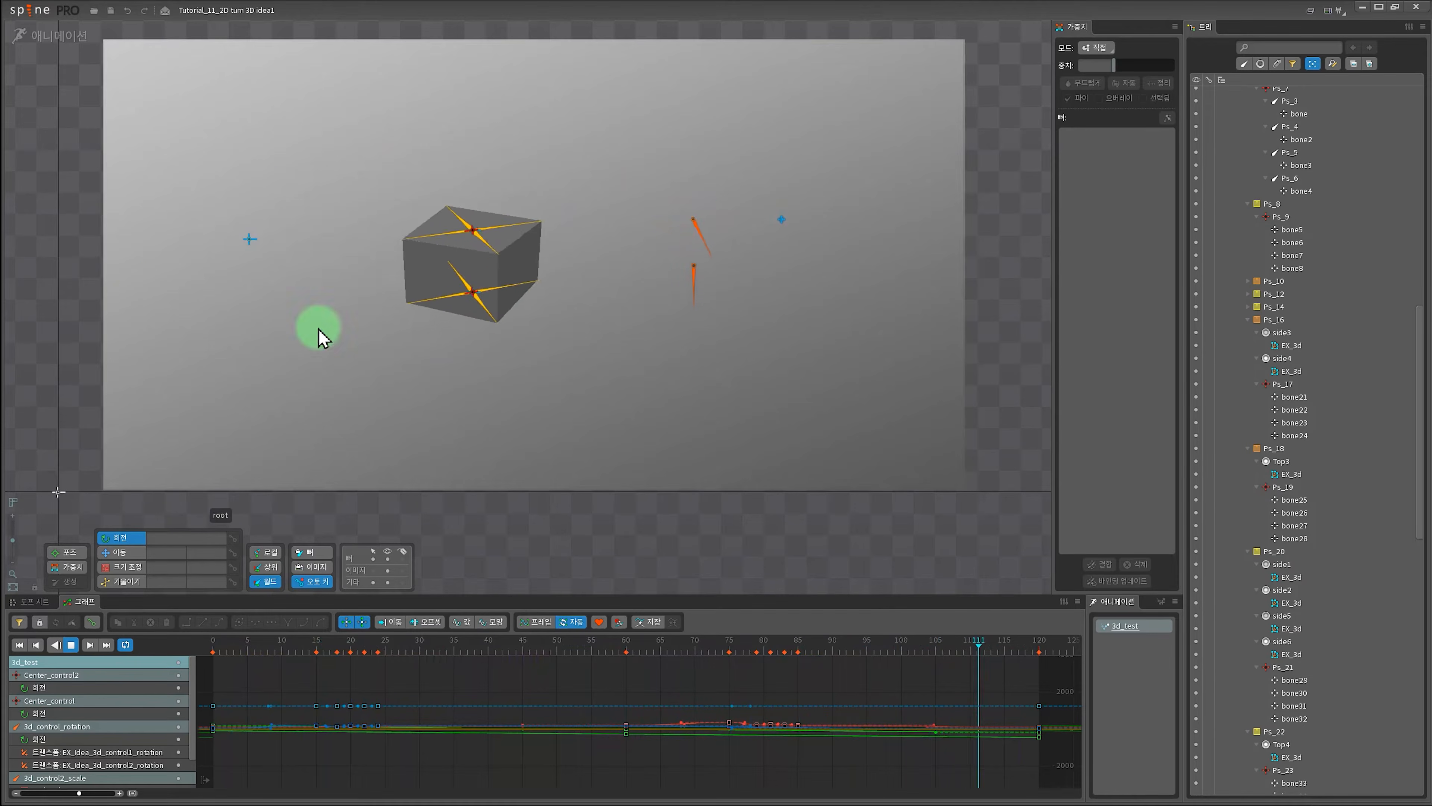
pyautogui.moveTo(851, 528); pyautogui.dragTo(401, 527)
pyautogui.moveTo(863, 480); pyautogui.dragTo(425, 479)
pyautogui.moveTo(787, 393); pyautogui.dragTo(659, 402)
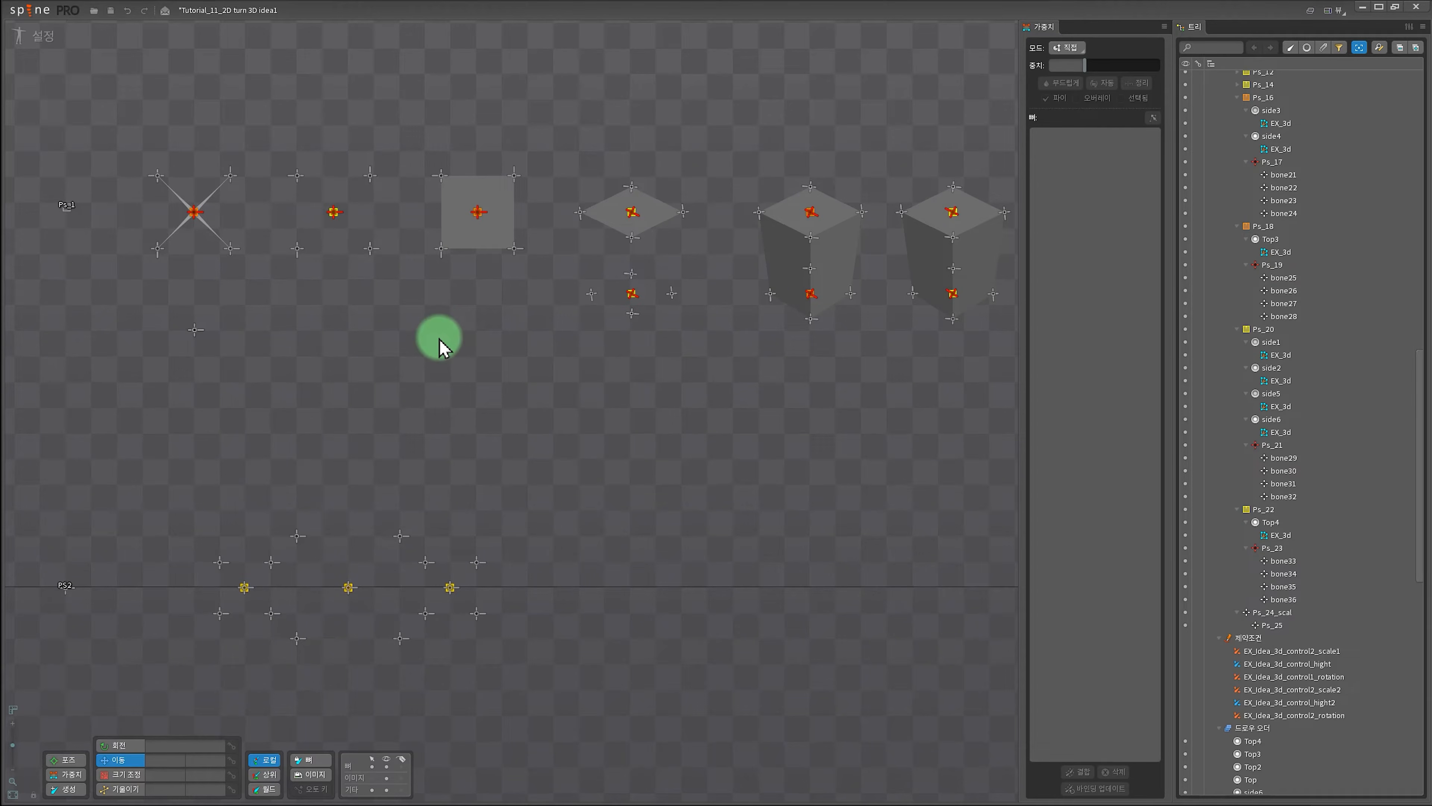
pyautogui.moveTo(454, 353); pyautogui.dragTo(451, 351)
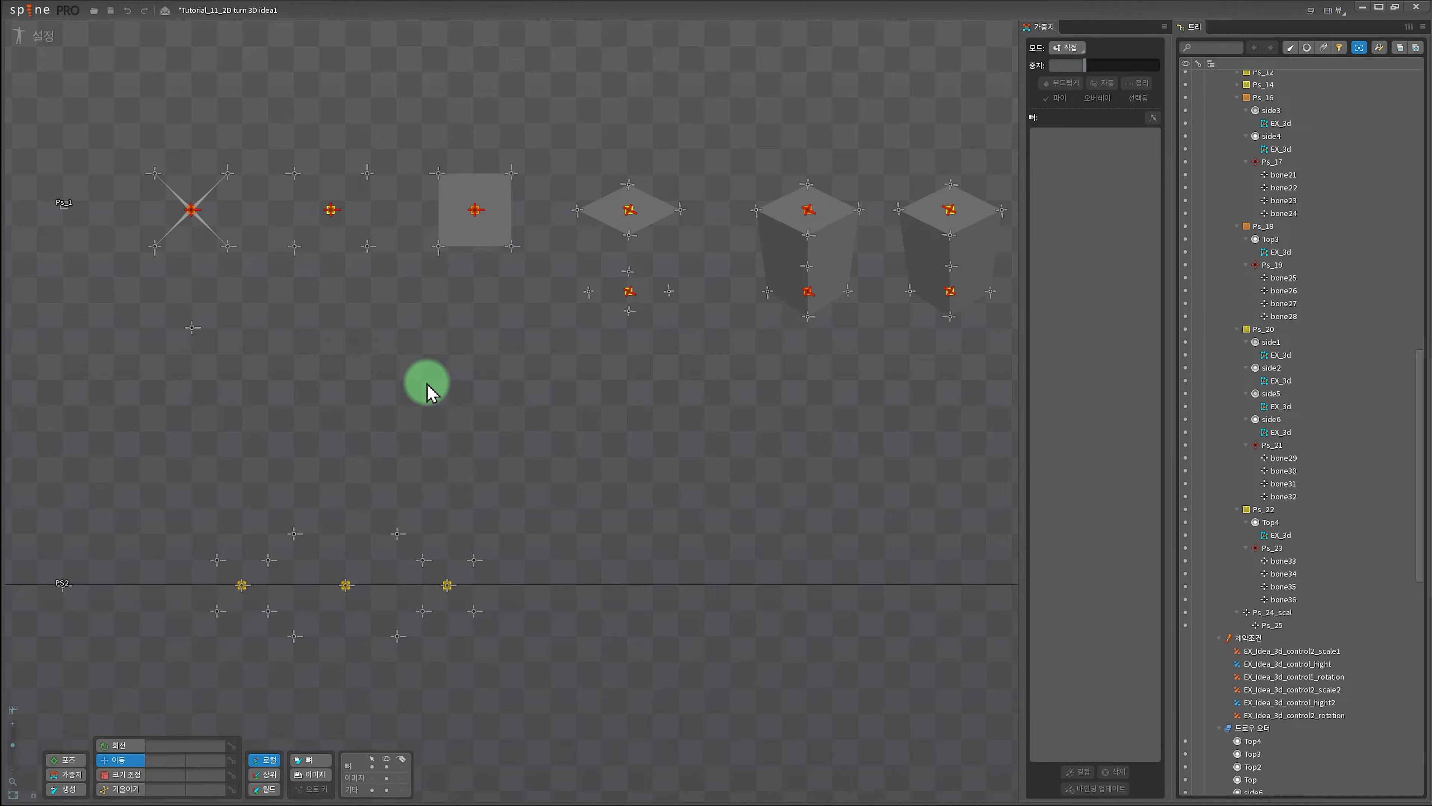
pyautogui.moveTo(412, 377); pyautogui.dragTo(413, 372)
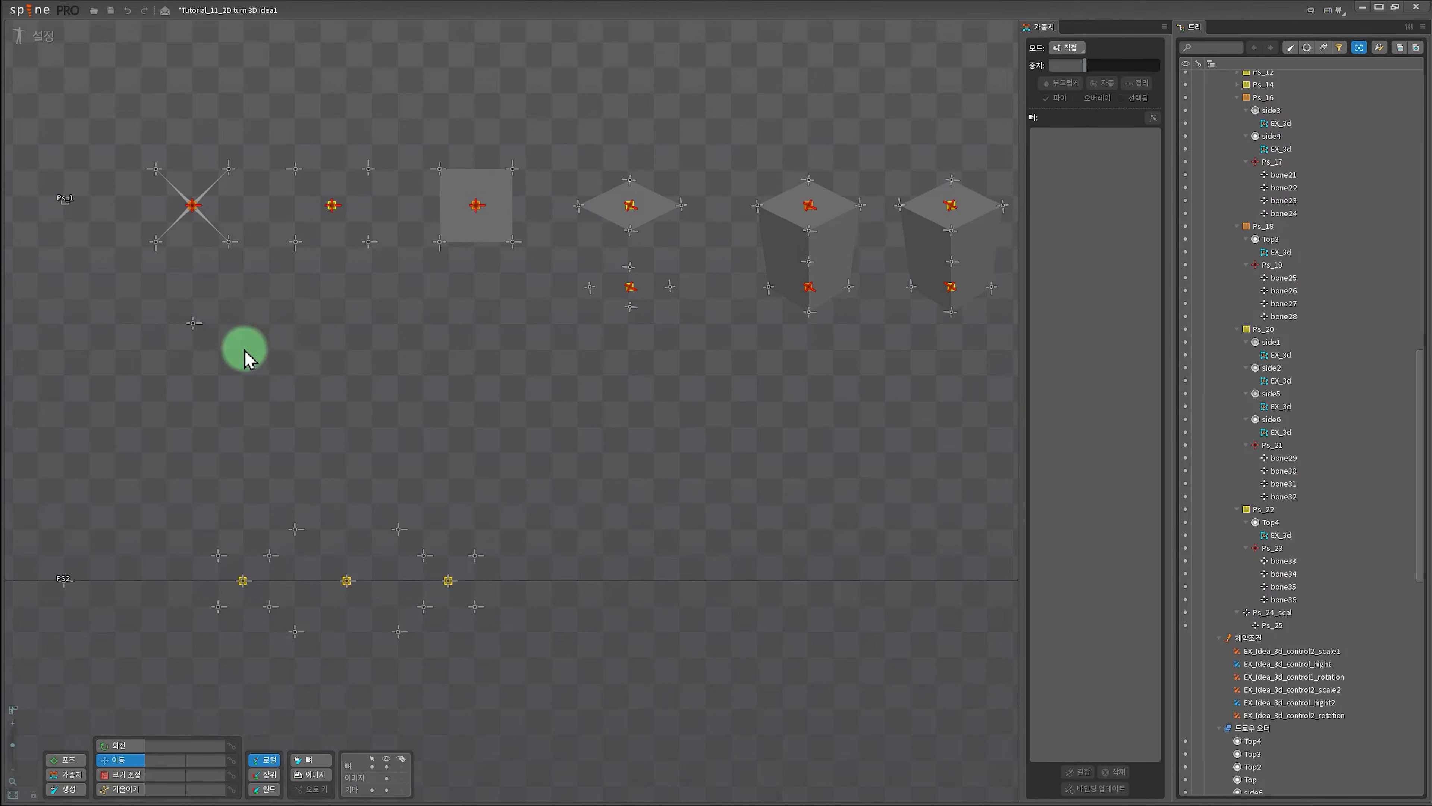
# Duplicate the lone Ps_24_S bone below the first example and parent the copy to the original.
pyautogui.scroll(2, 253, 368)
pyautogui.moveTo(253, 331); pyautogui.dragTo(398, 393)
pyautogui.scroll(3, 419, 430)
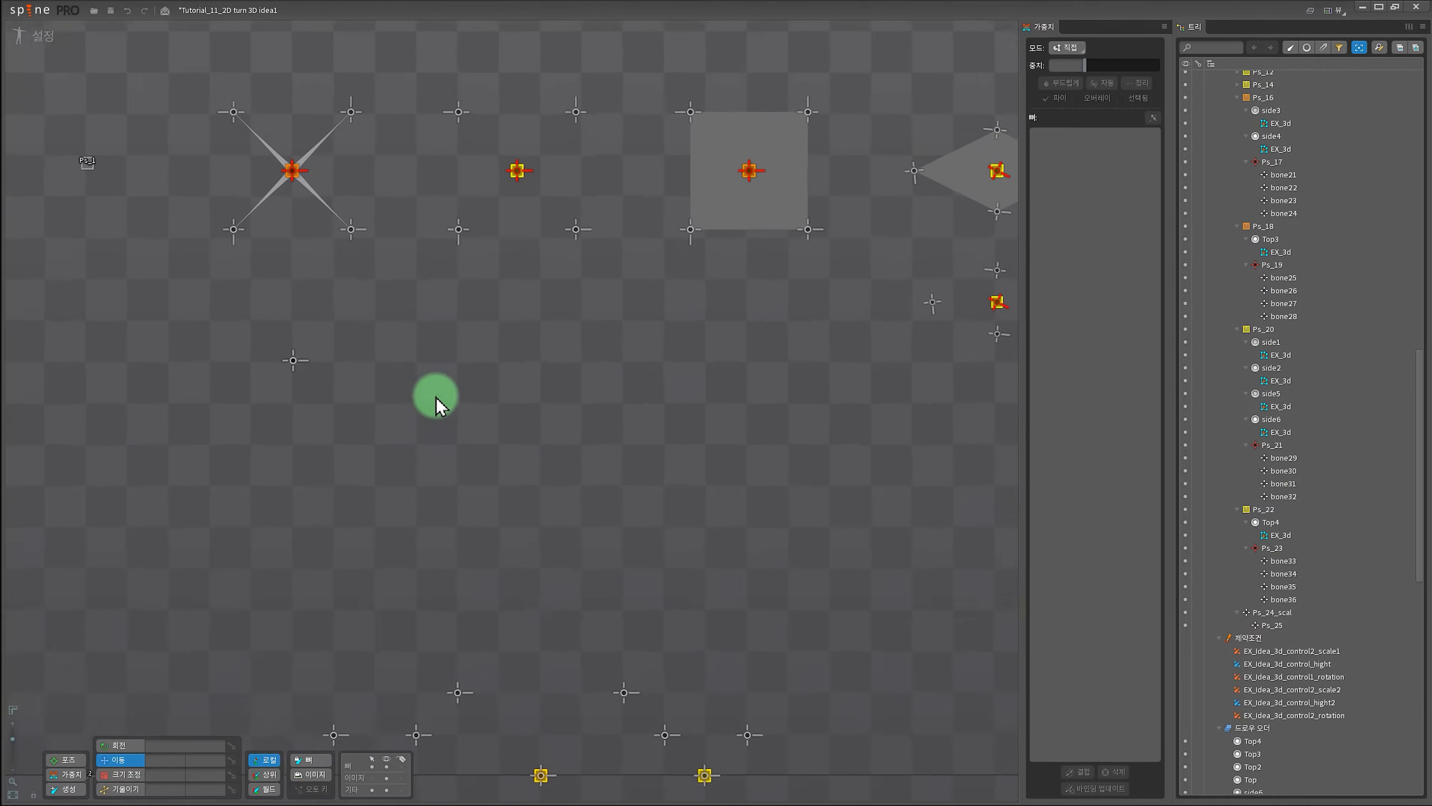
pyautogui.scroll(1, 406, 405)
pyautogui.click(369, 400)
pyautogui.scroll(2, 445, 550)
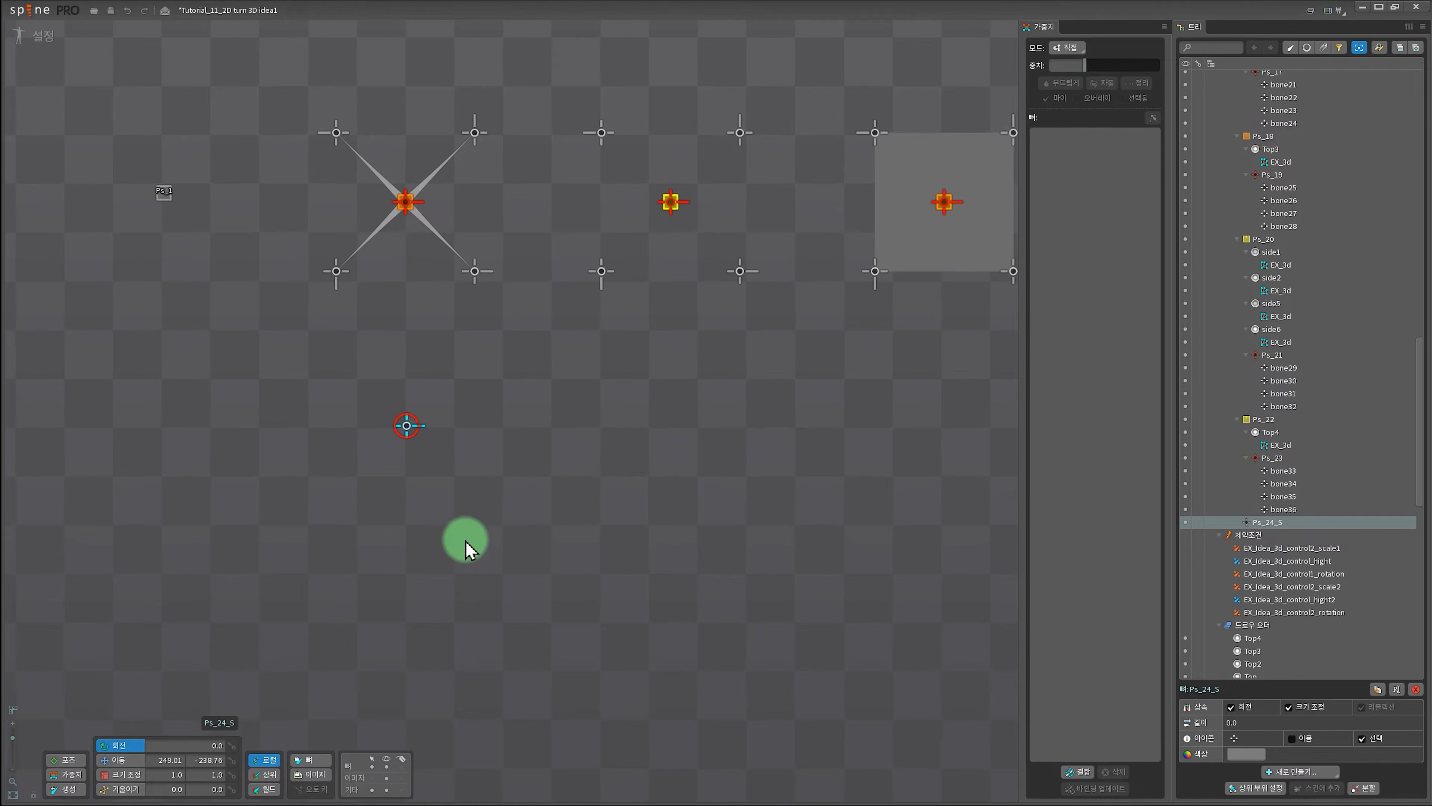
pyautogui.press('v')
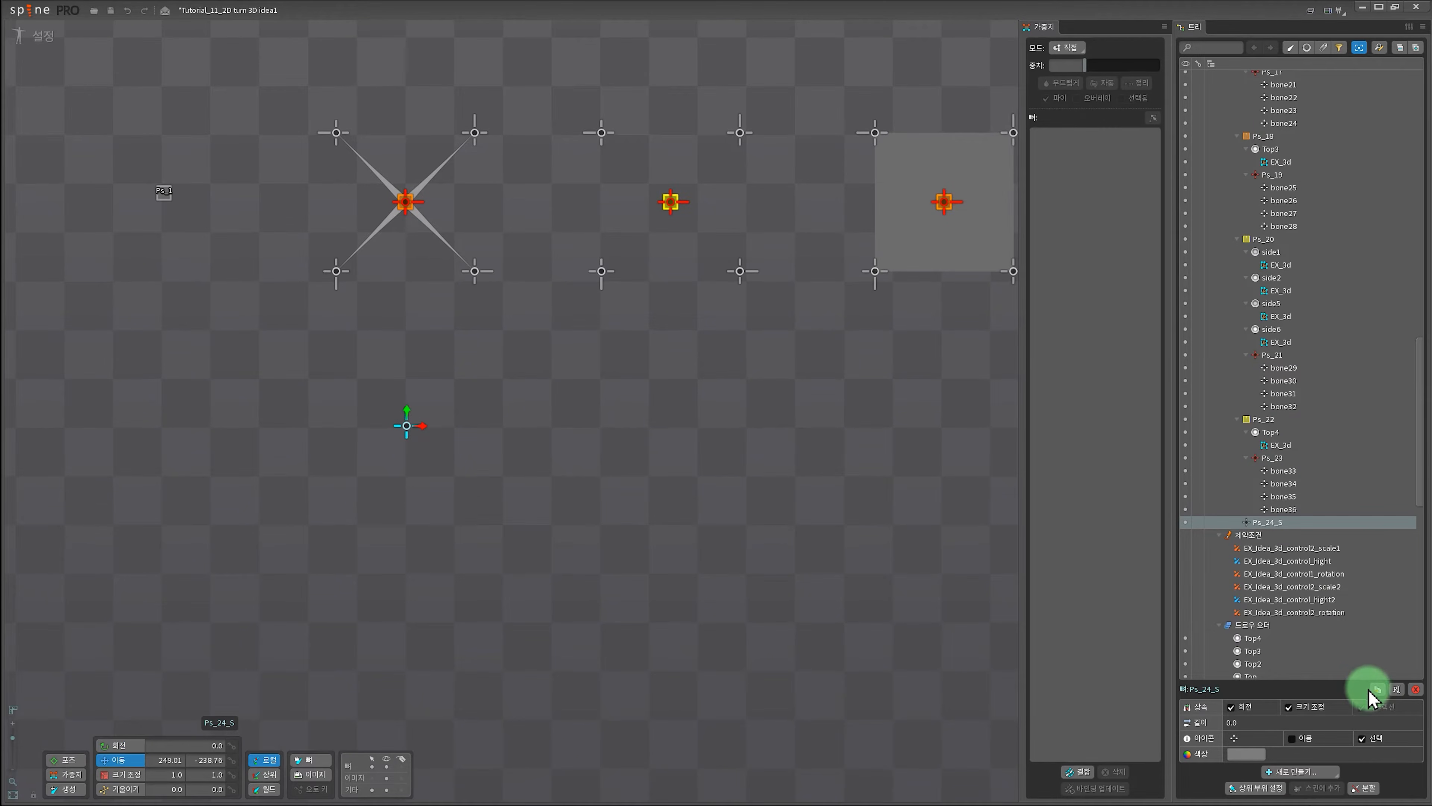
pyautogui.click(1379, 689)
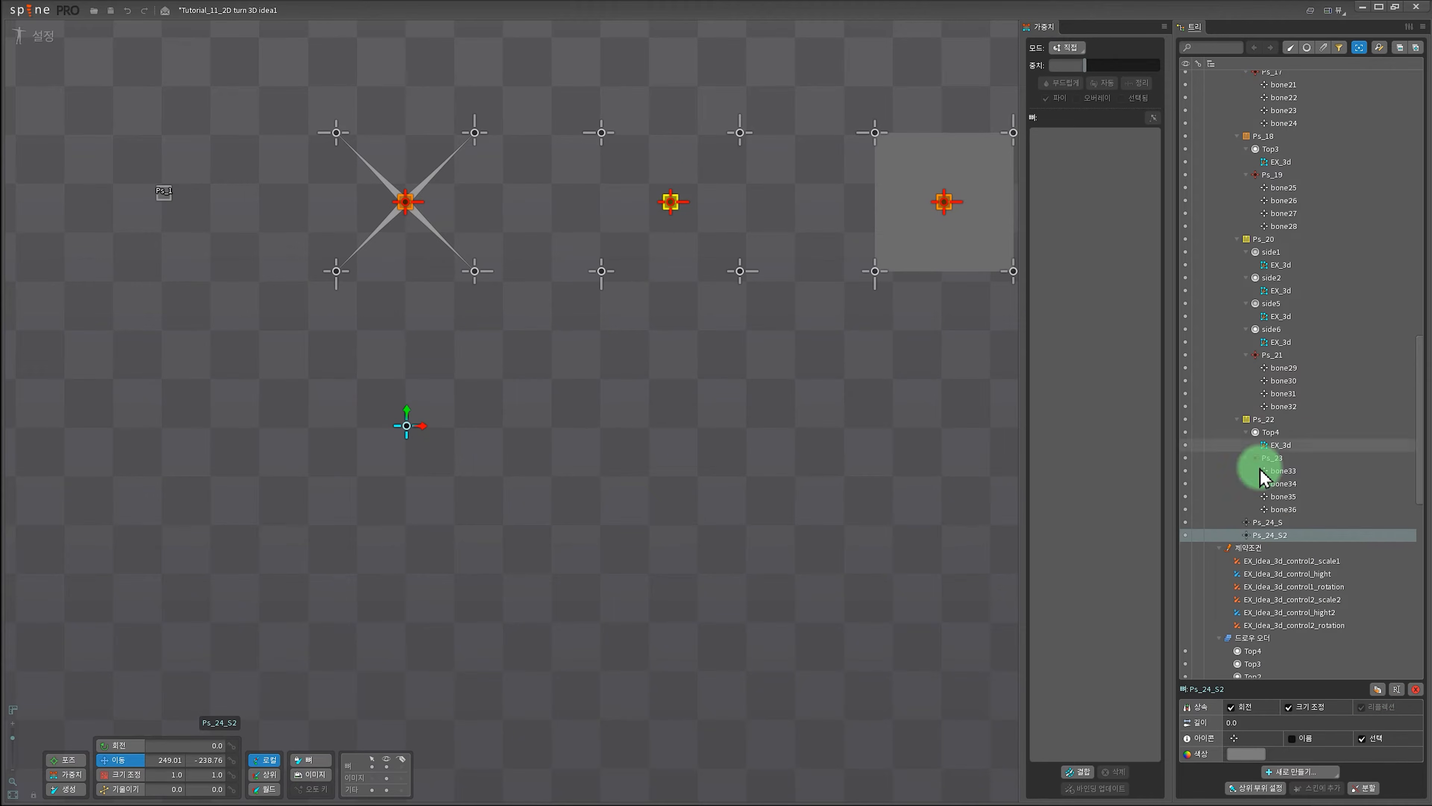
pyautogui.press('p')
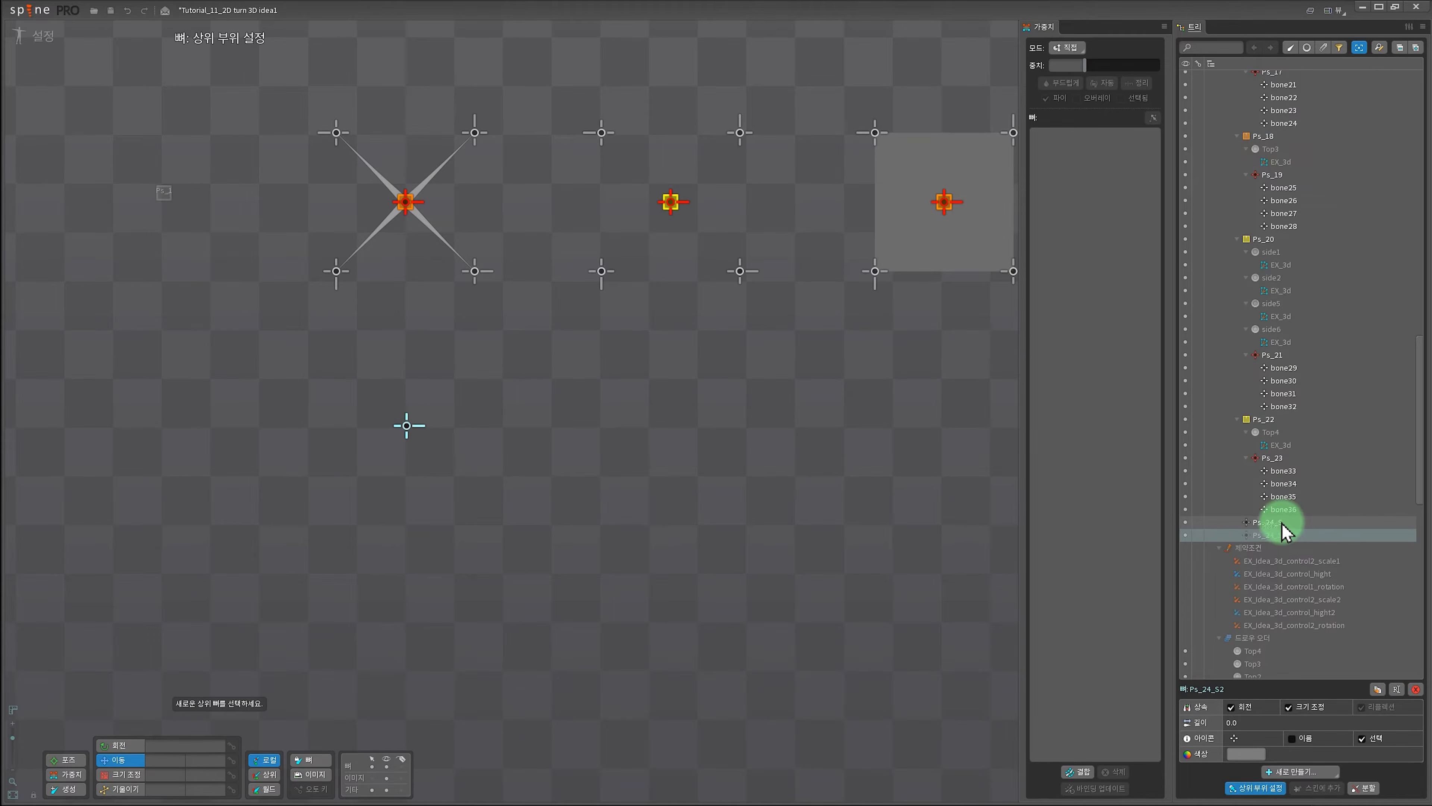
pyautogui.click(1269, 522)
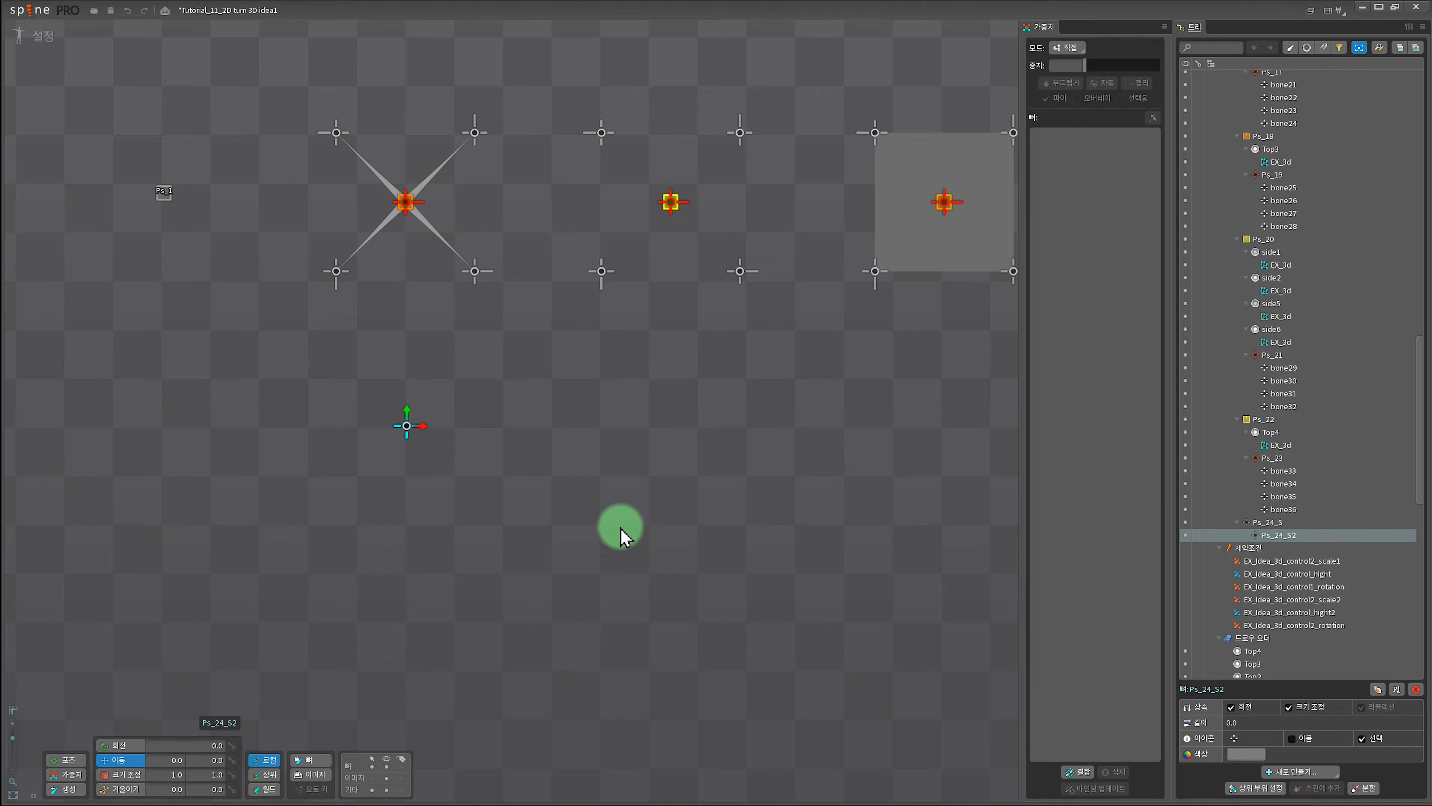
# Keep the parent bone's name as Ps_24_S and rename its child bone Ps_24_R.
pyautogui.doubleClick(1271, 524)
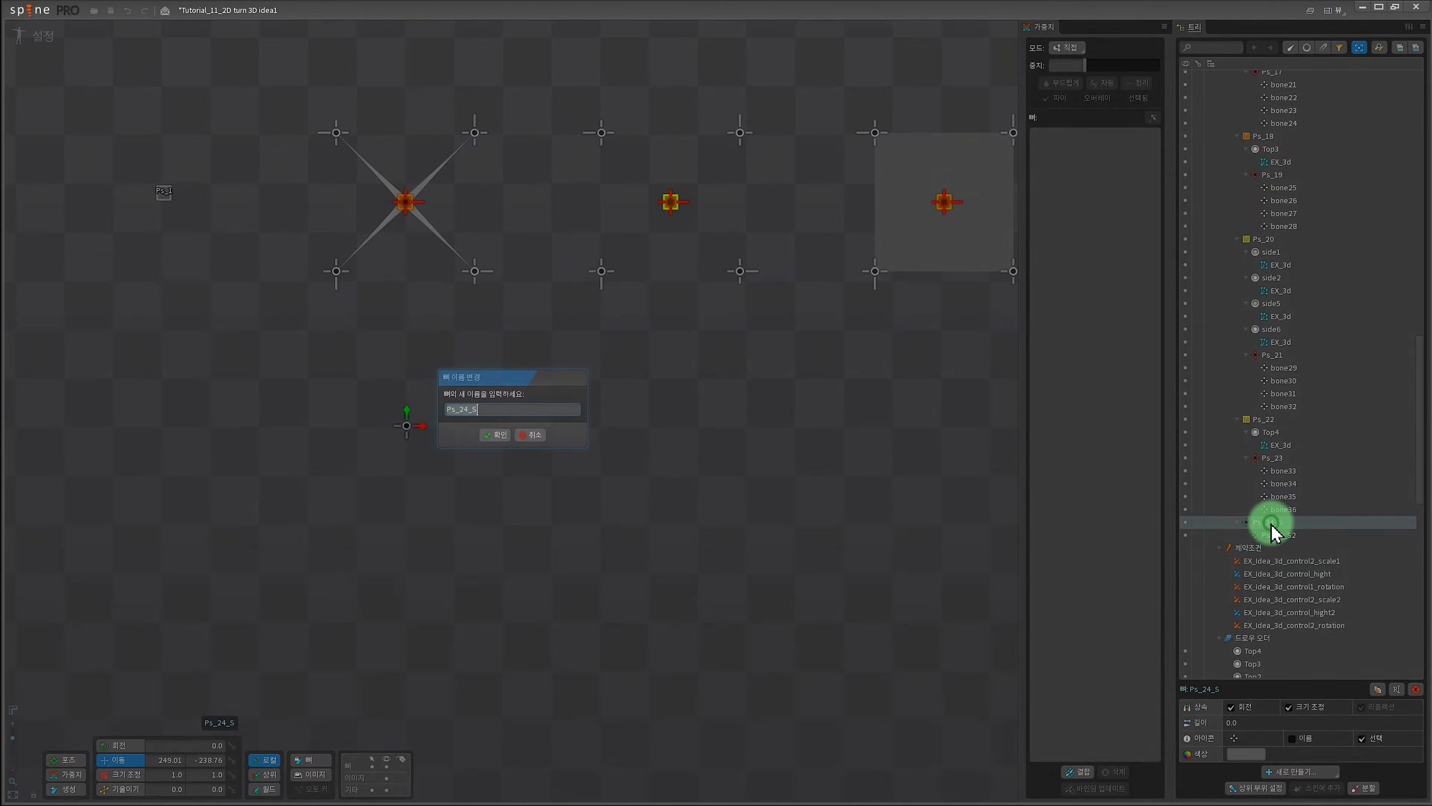
pyautogui.click(484, 410)
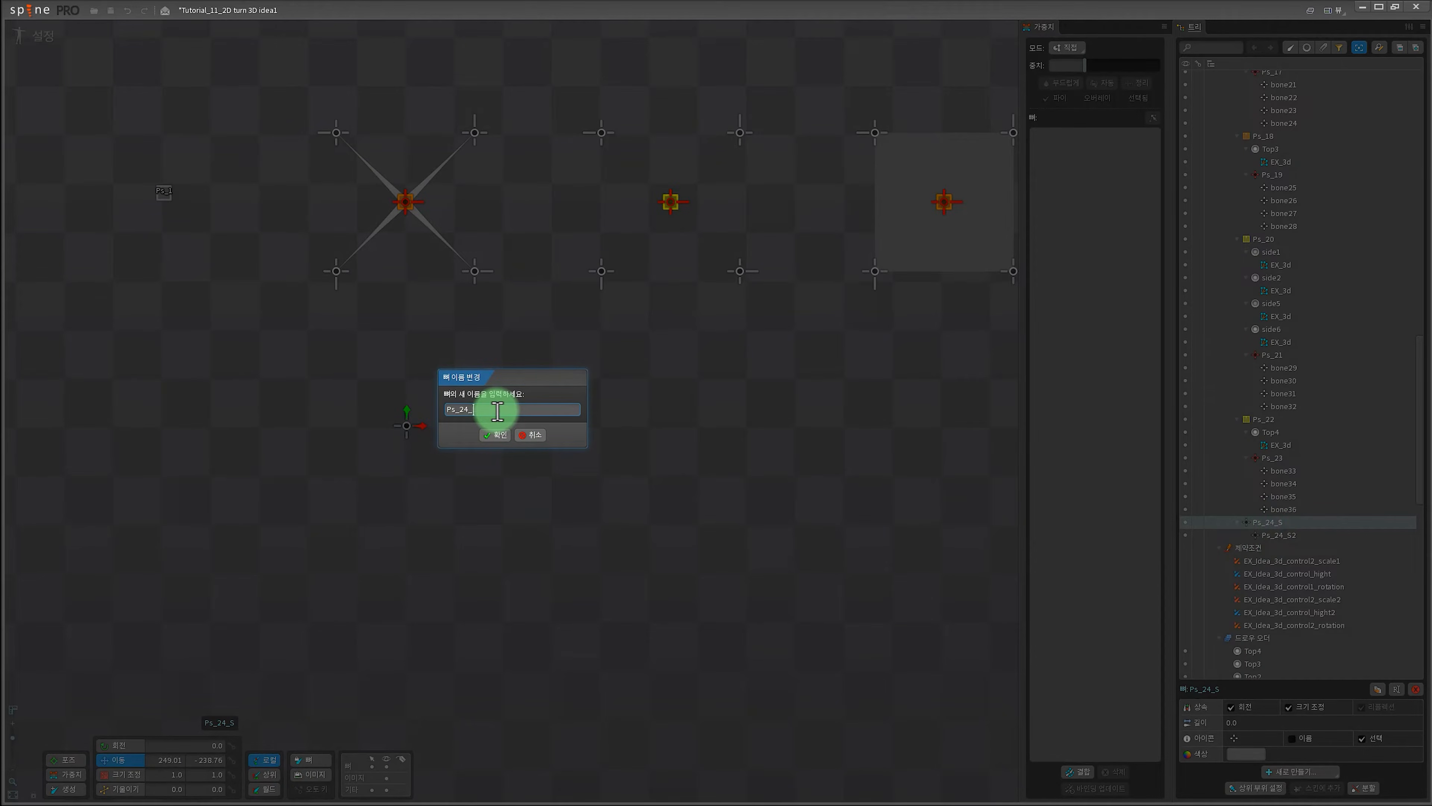
pyautogui.press('Return')
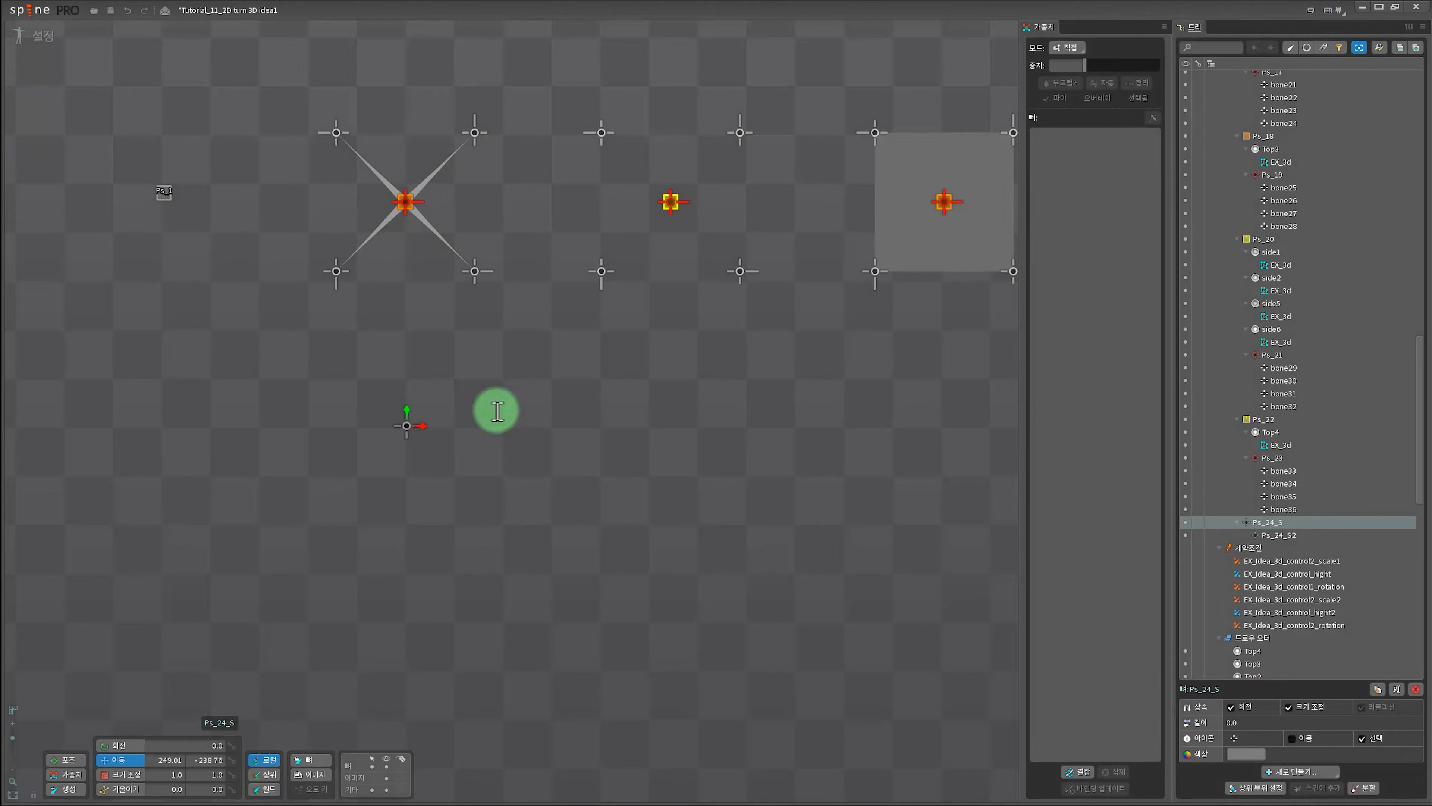
pyautogui.doubleClick(1290, 539)
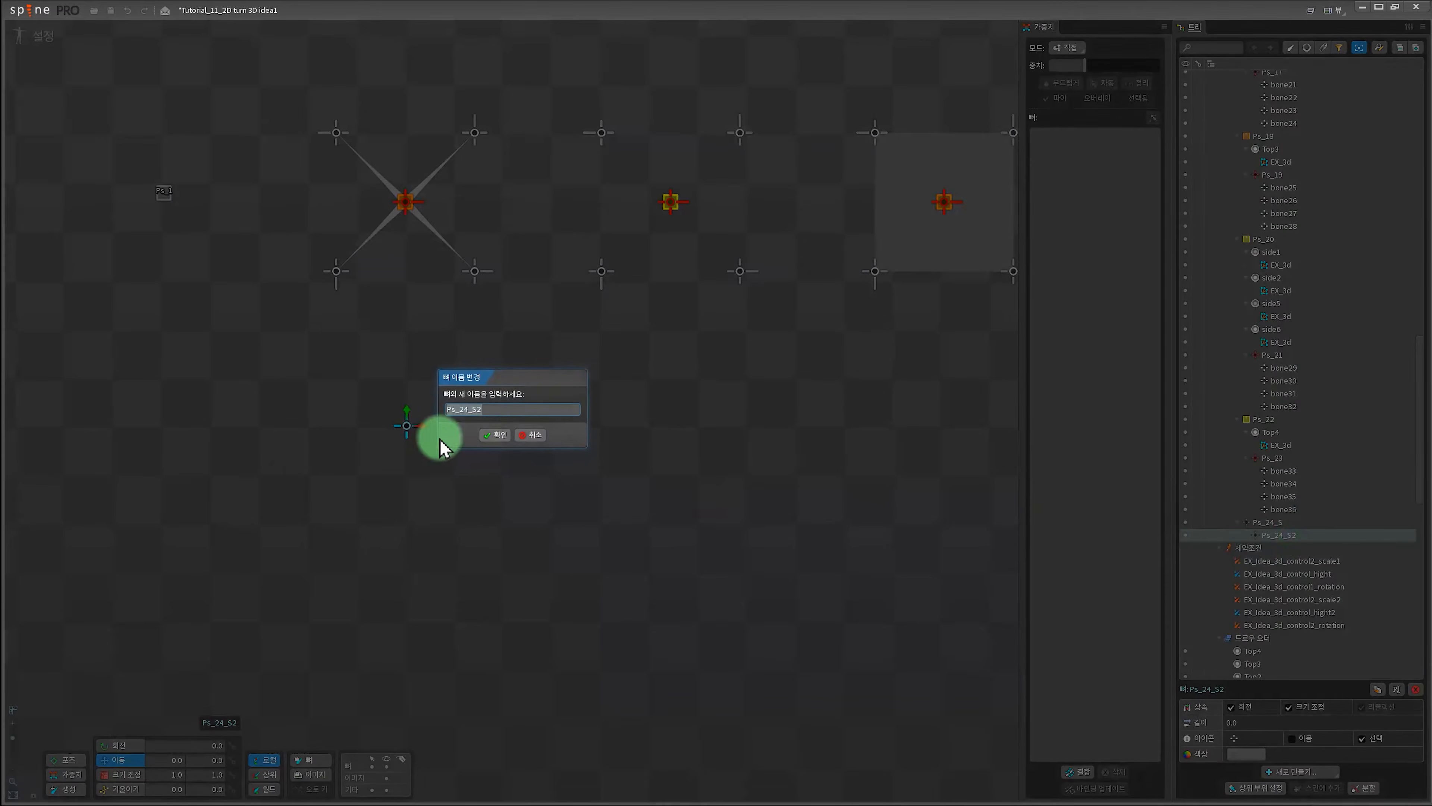
pyautogui.click(513, 412)
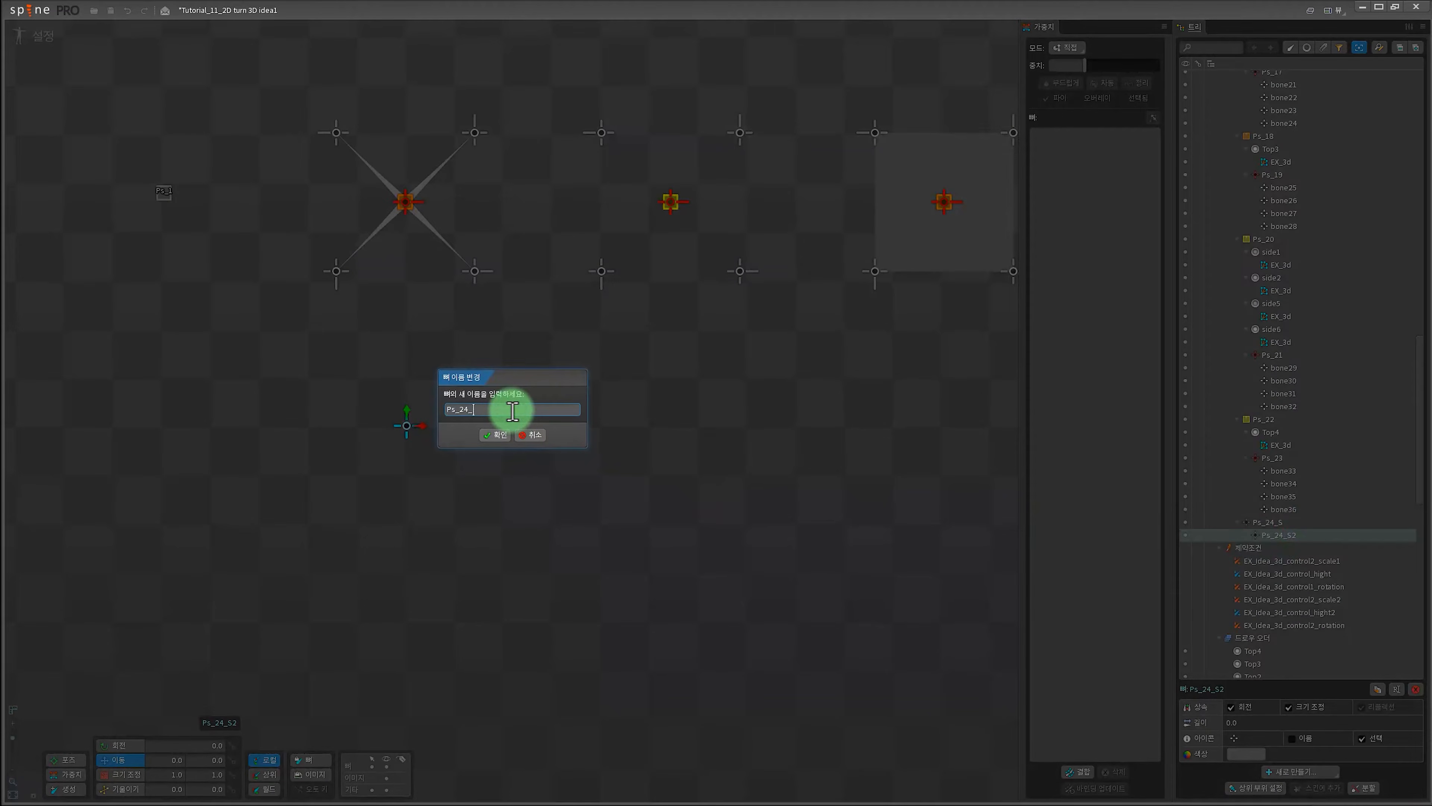
pyautogui.write('R')
pyautogui.press('Return')
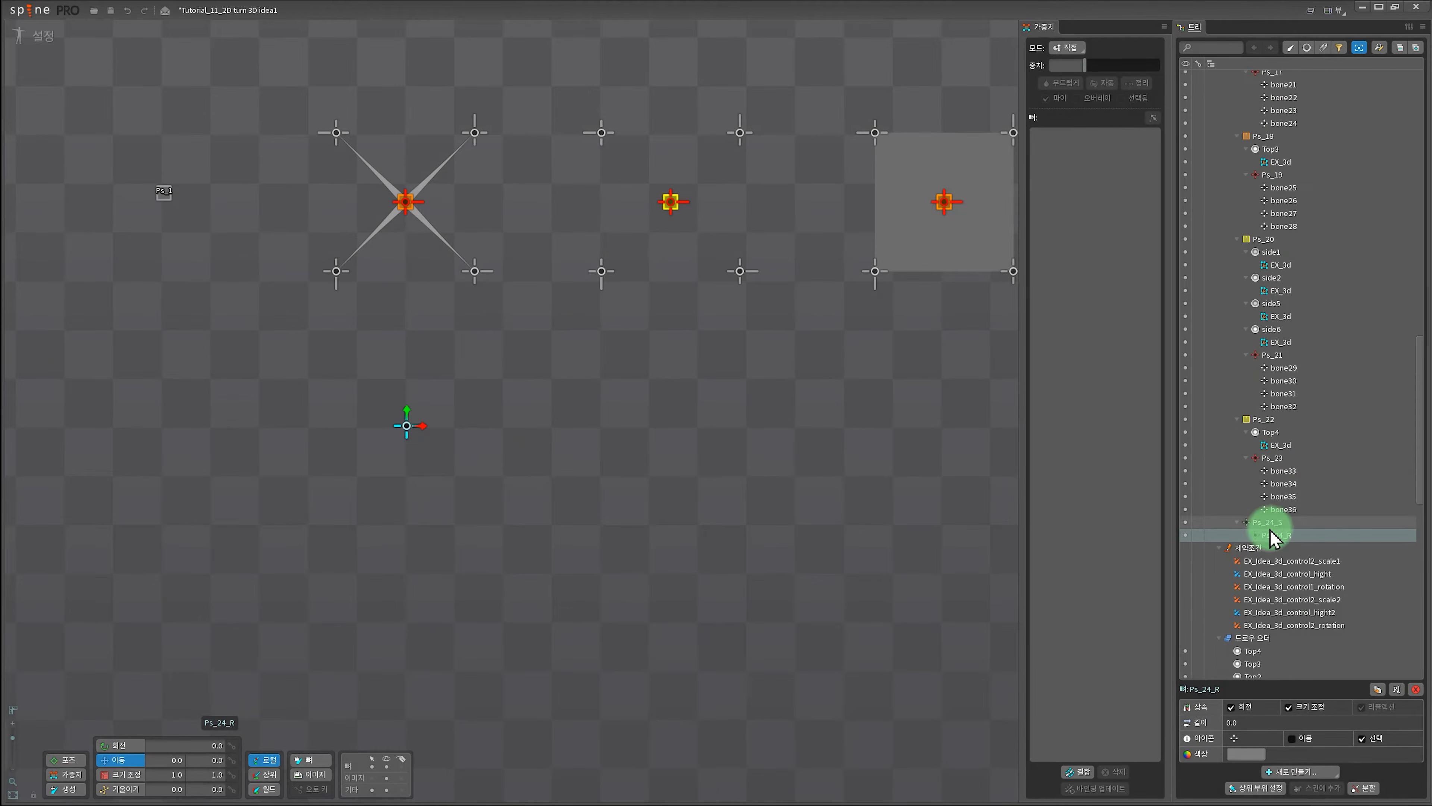
# Create a roughly horizontal child bone about 101 units long, starting at the Ps_24_R bone and pointing right.
pyautogui.scroll(2, 418, 502)
pyautogui.moveTo(442, 495); pyautogui.dragTo(461, 524)
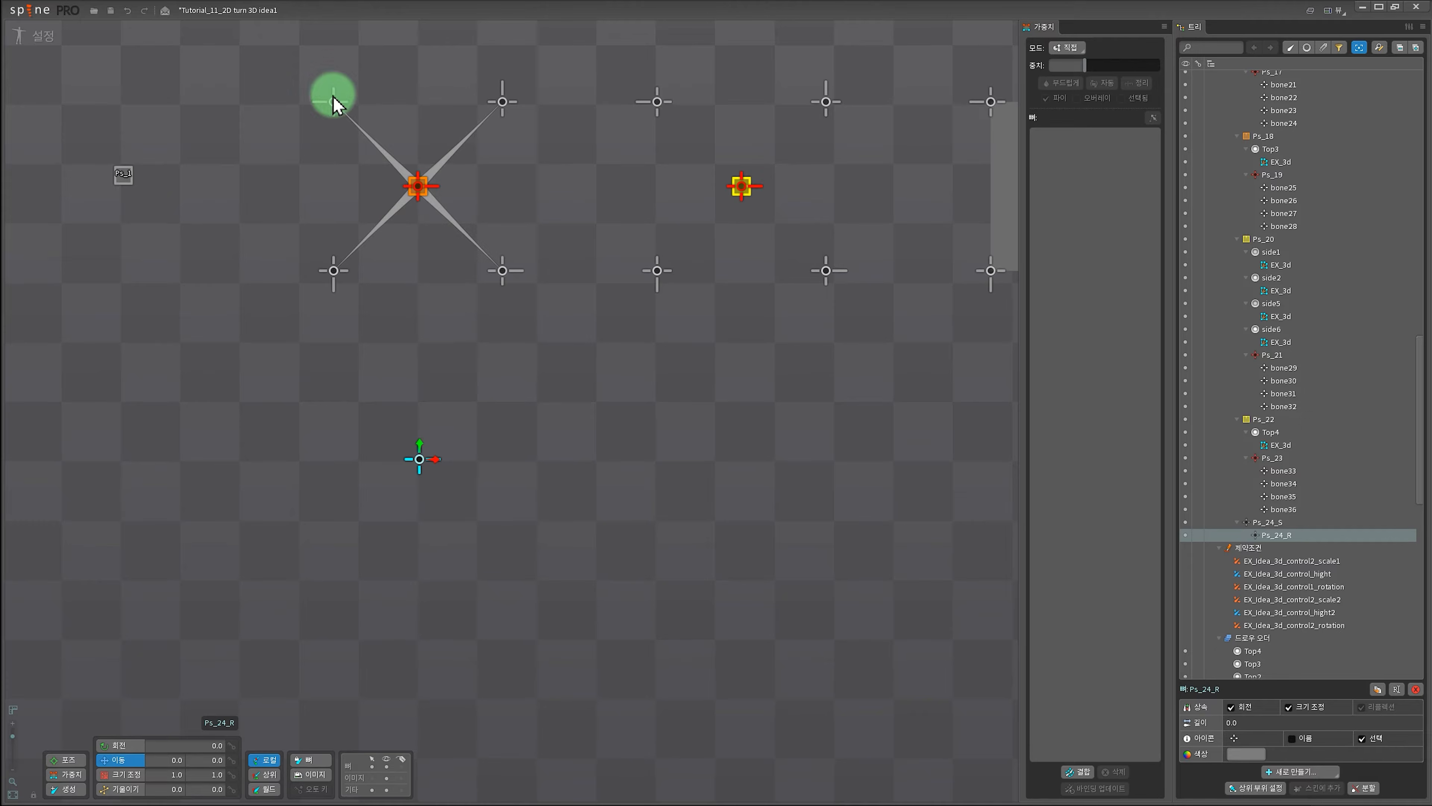
pyautogui.click(297, 272)
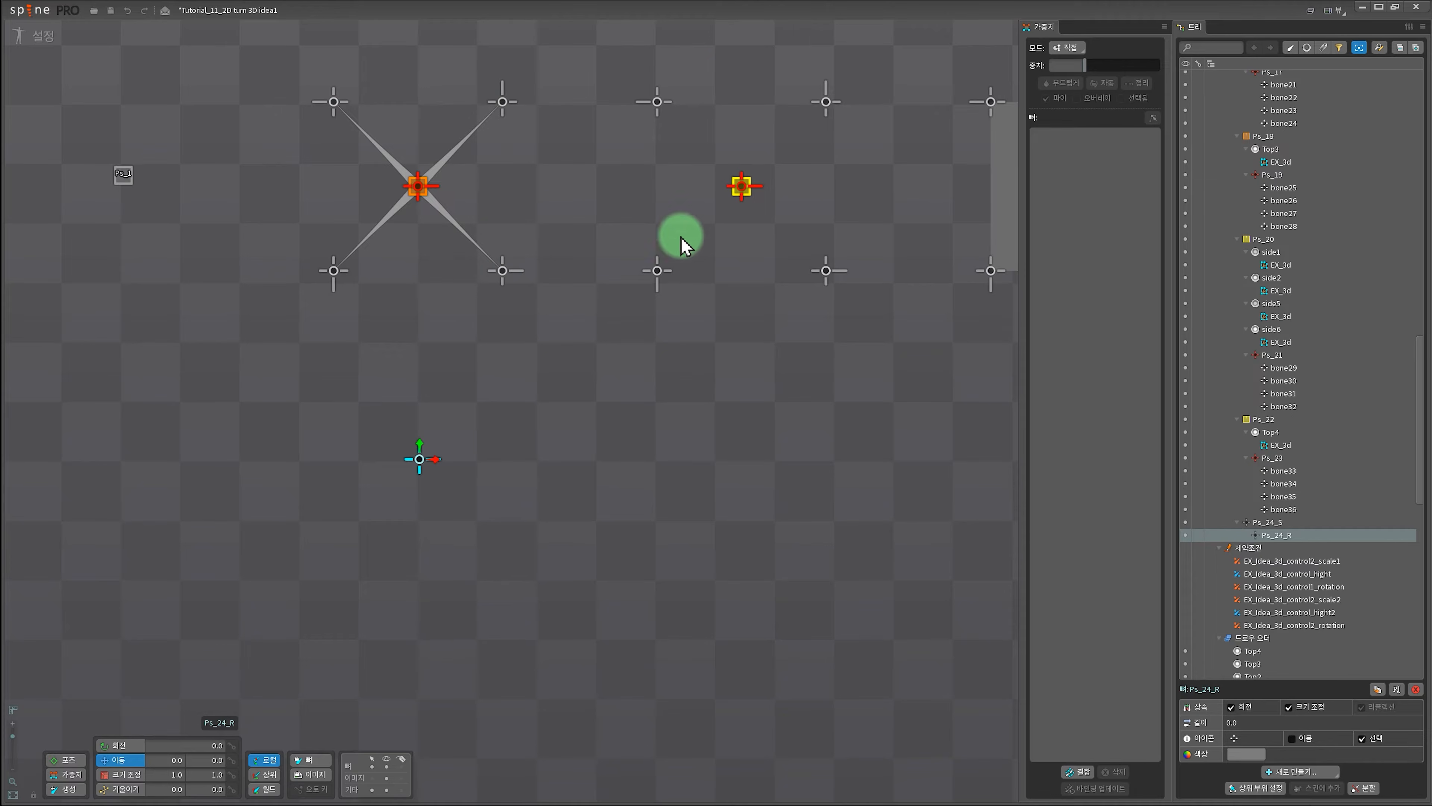
pyautogui.moveTo(517, 557); pyautogui.dragTo(530, 522)
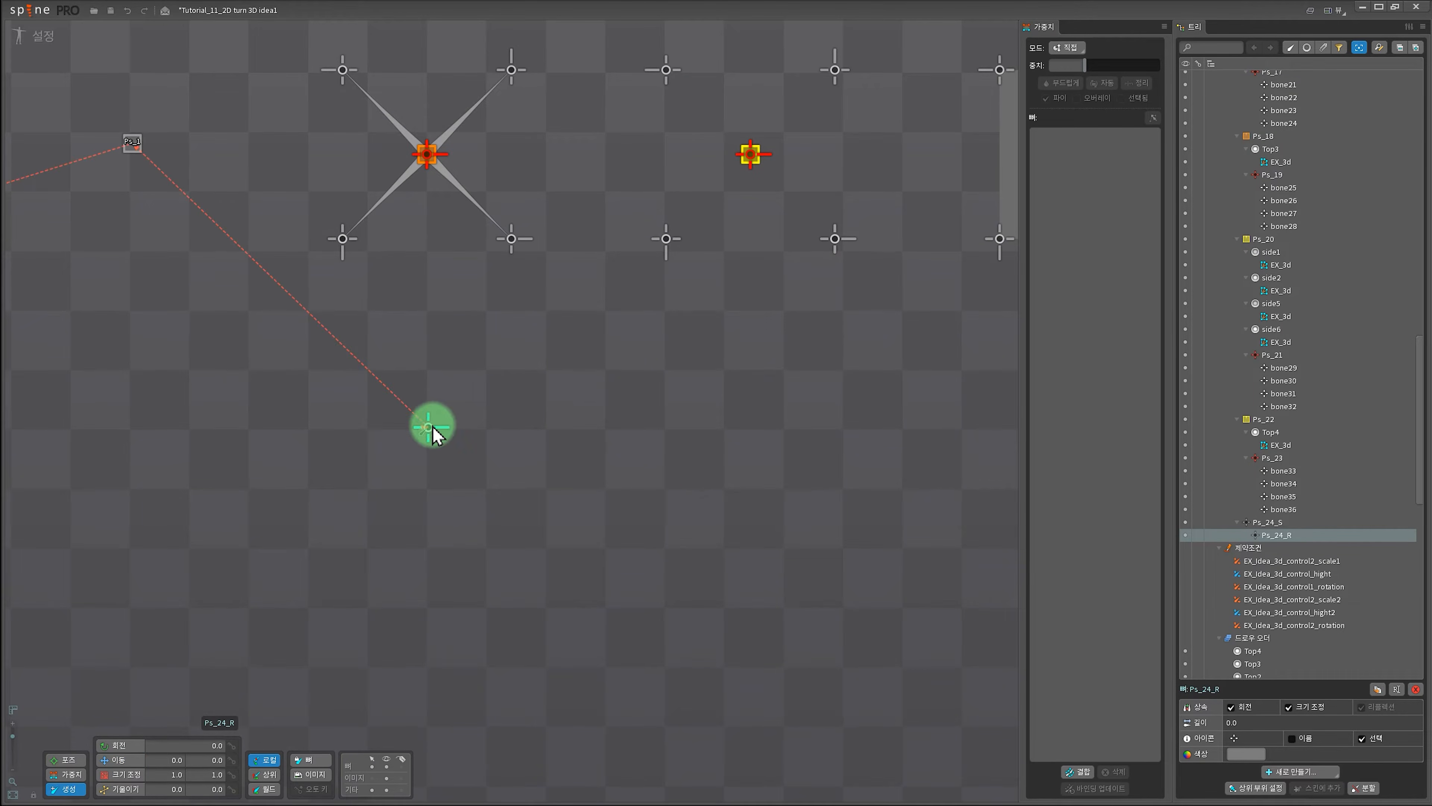
pyautogui.moveTo(432, 430); pyautogui.dragTo(544, 433)
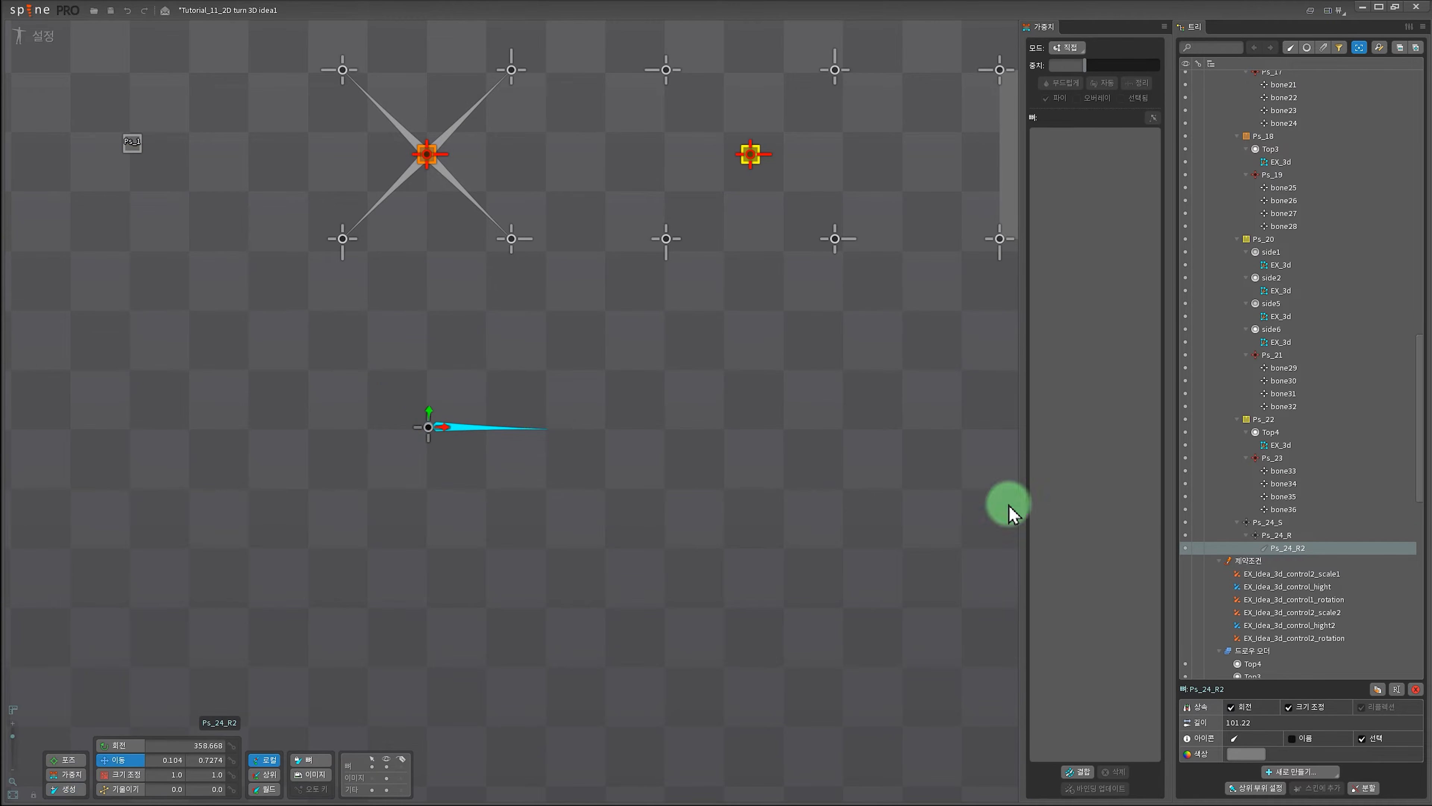
# Copy the transform of Ps_24_R and paste it onto Ps_24_R2 so both bones share origin and angle.
pyautogui.click(1257, 535)
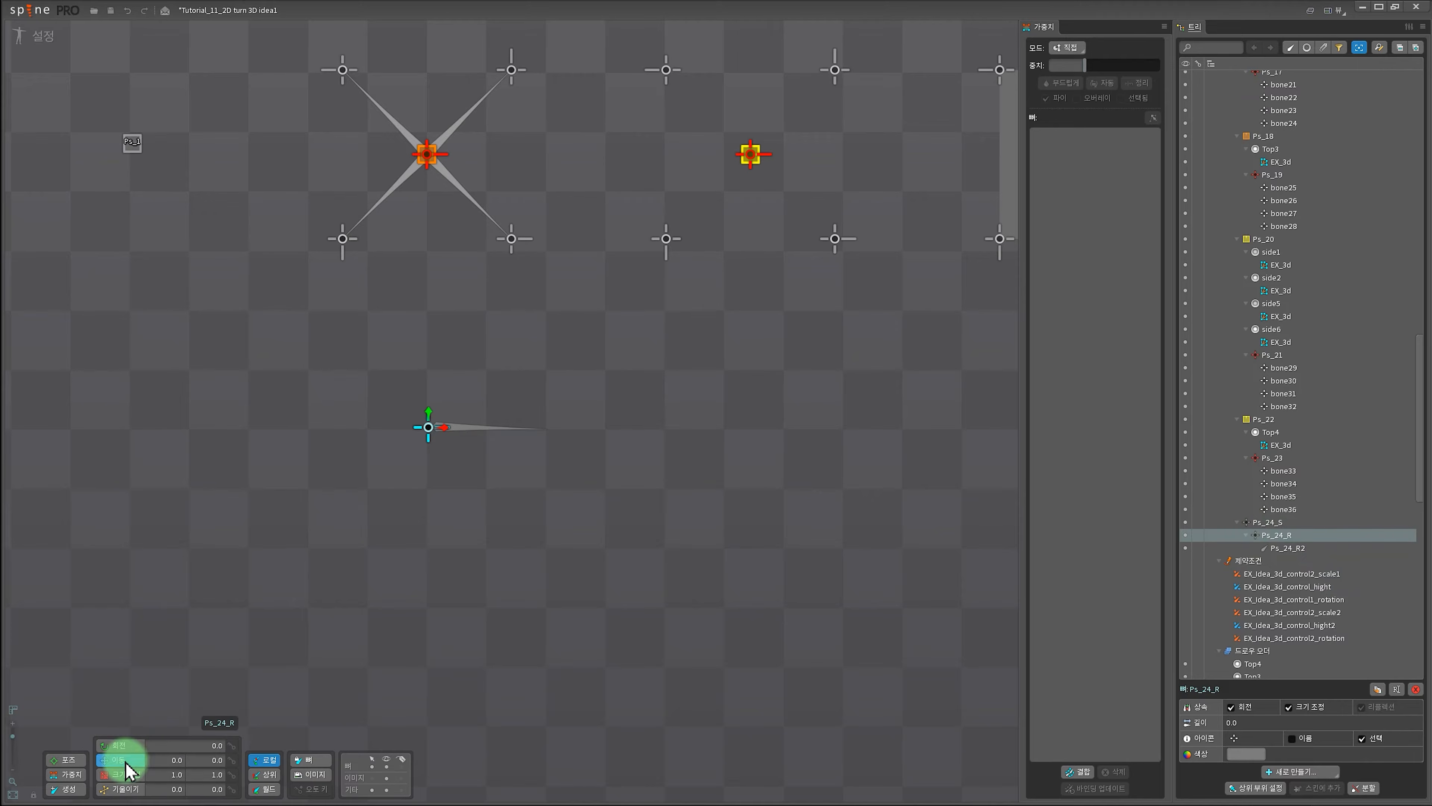
pyautogui.hotkey('ctrl', 'c')
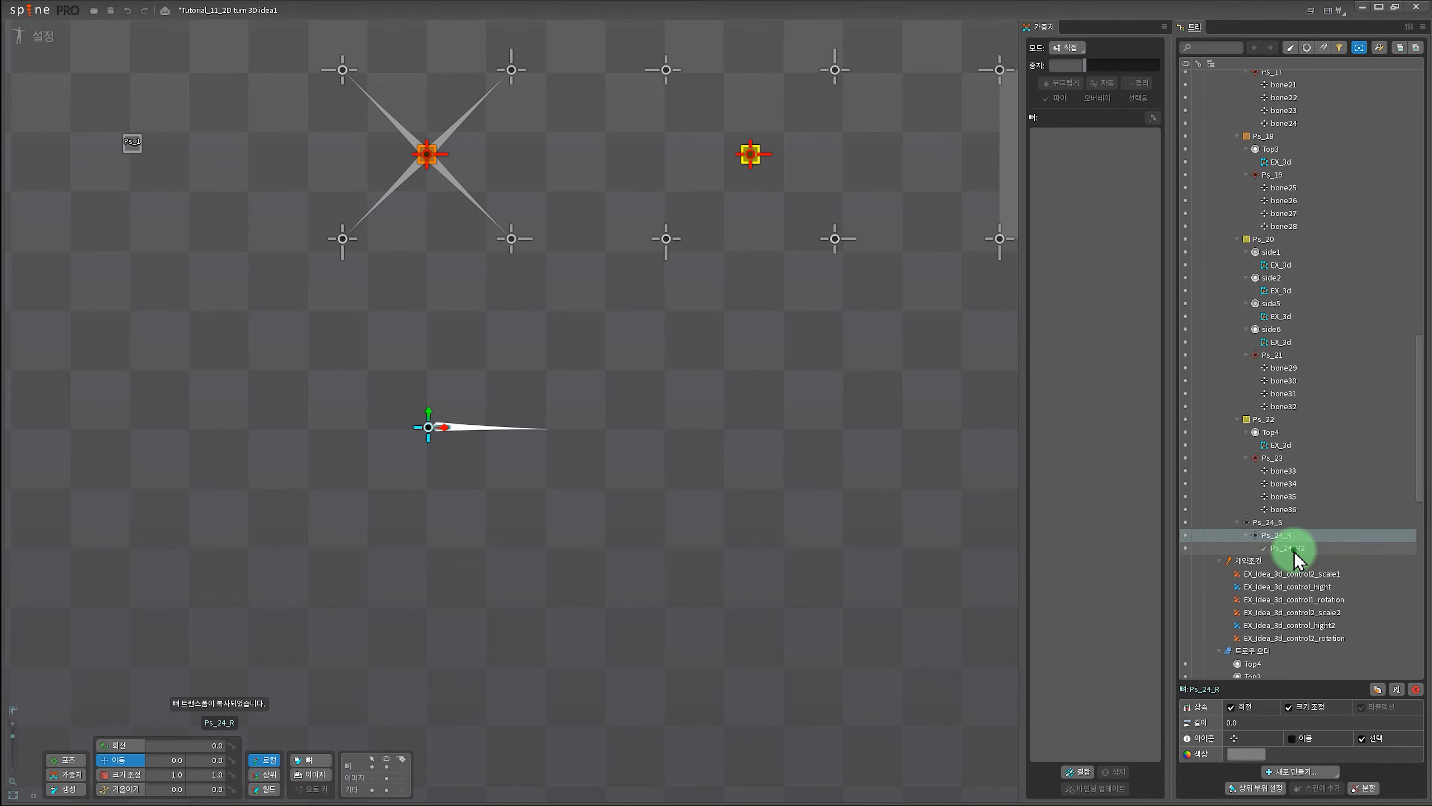
pyautogui.click(1288, 548)
pyautogui.hotkey('ctrl', 'v')
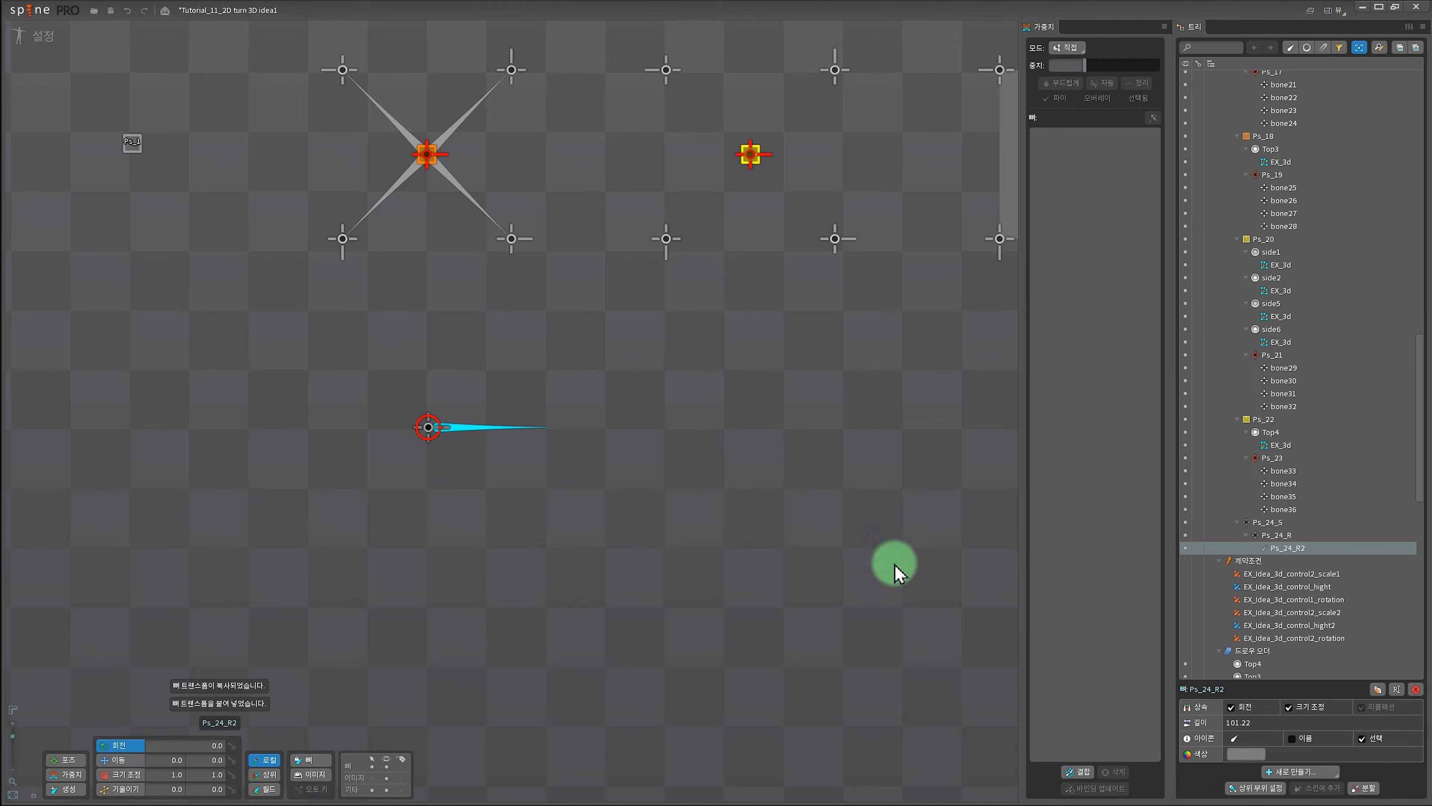
pyautogui.moveTo(578, 588); pyautogui.dragTo(710, 563)
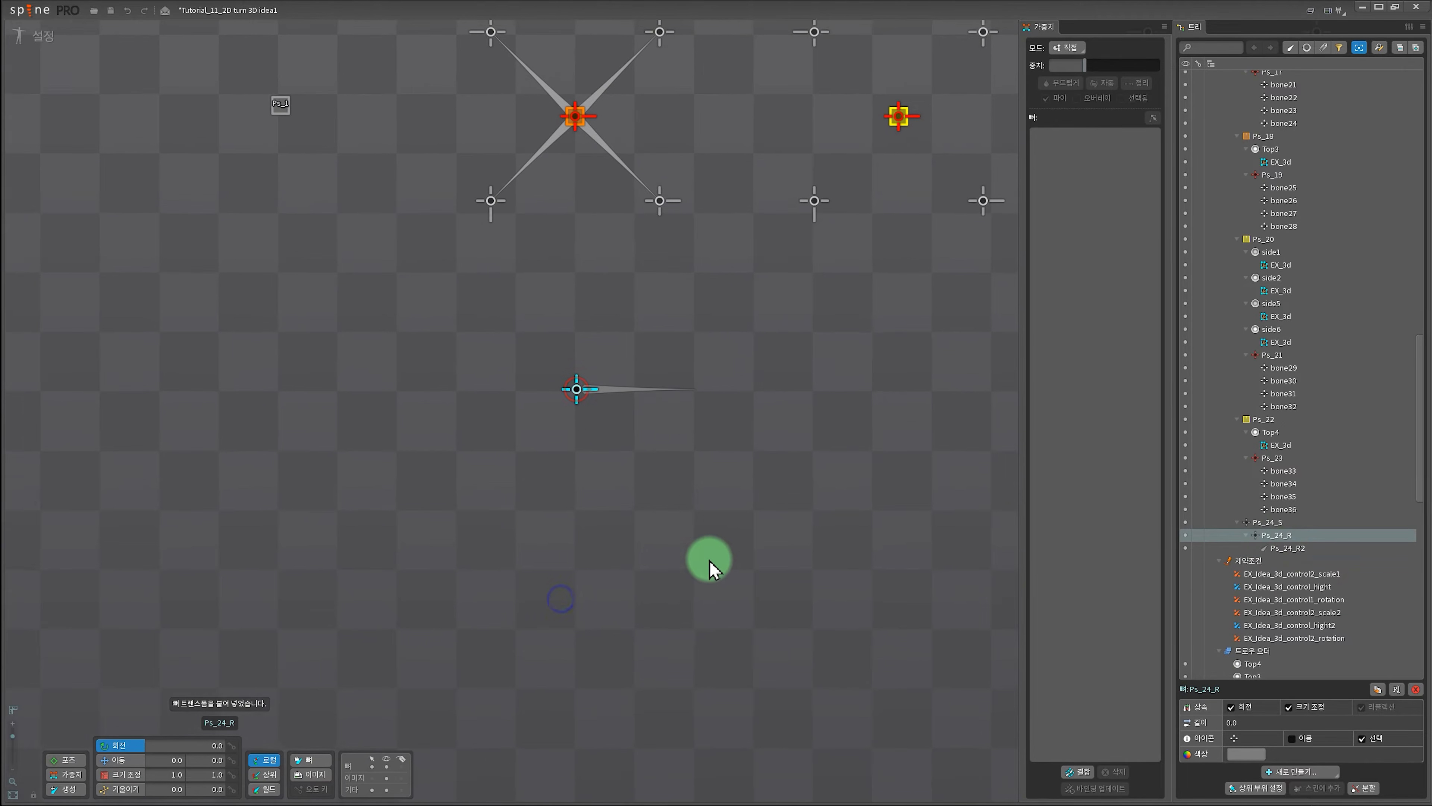
pyautogui.click(1277, 536)
pyautogui.click(1278, 548)
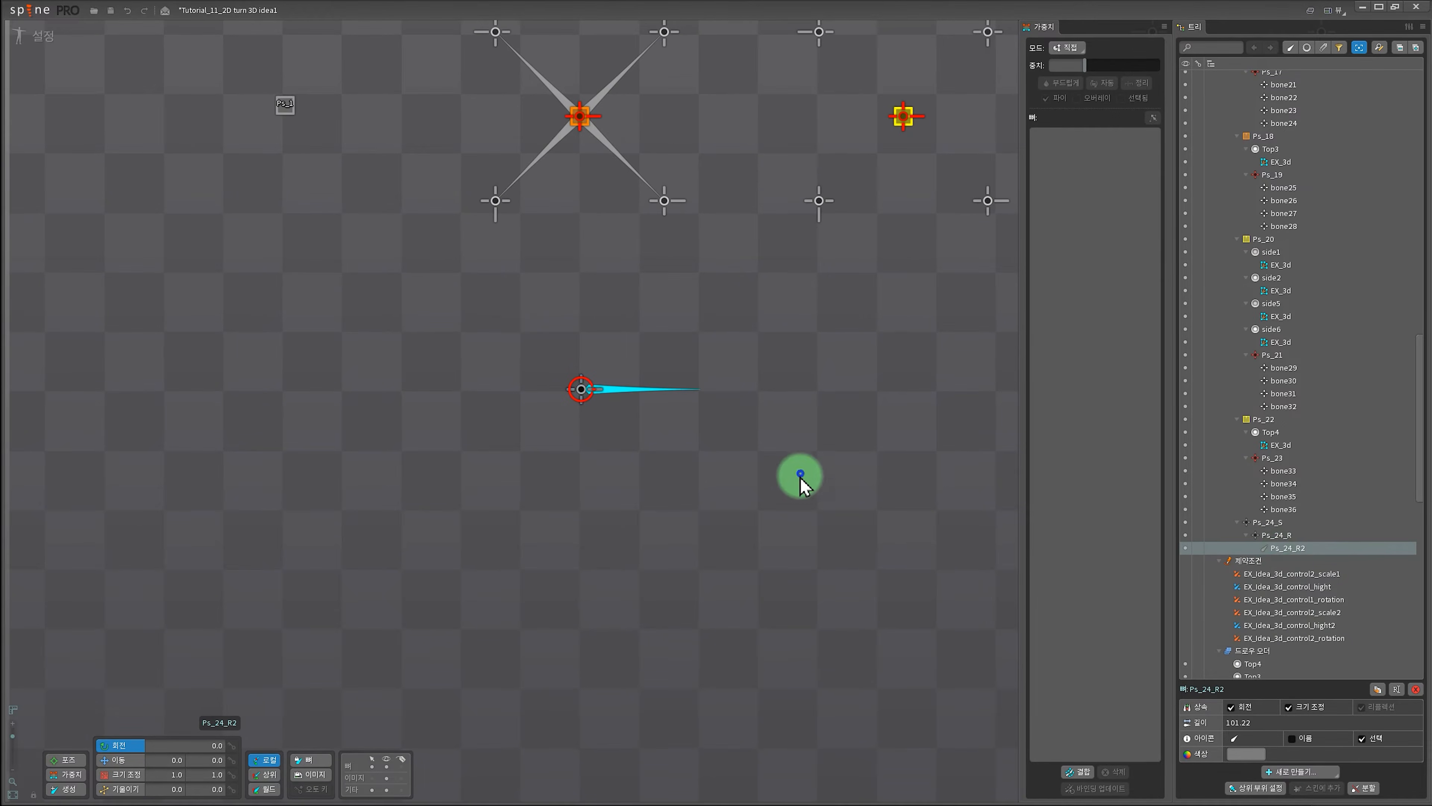
pyautogui.moveTo(588, 614); pyautogui.dragTo(457, 653)
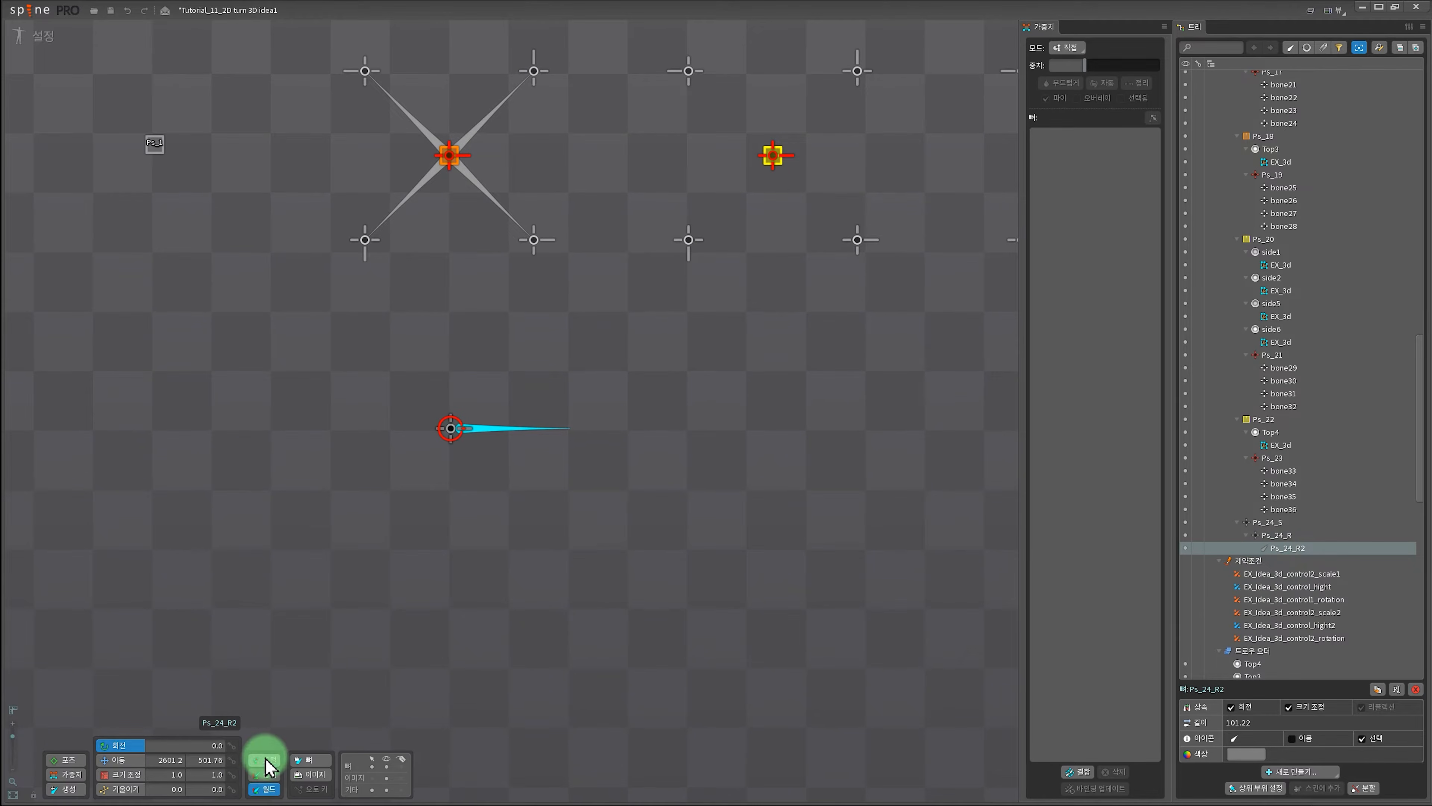
# Create a new zero-length child bone at the tip of Ps_24_R2.
pyautogui.scroll(3, 648, 496)
pyautogui.click(1300, 771)
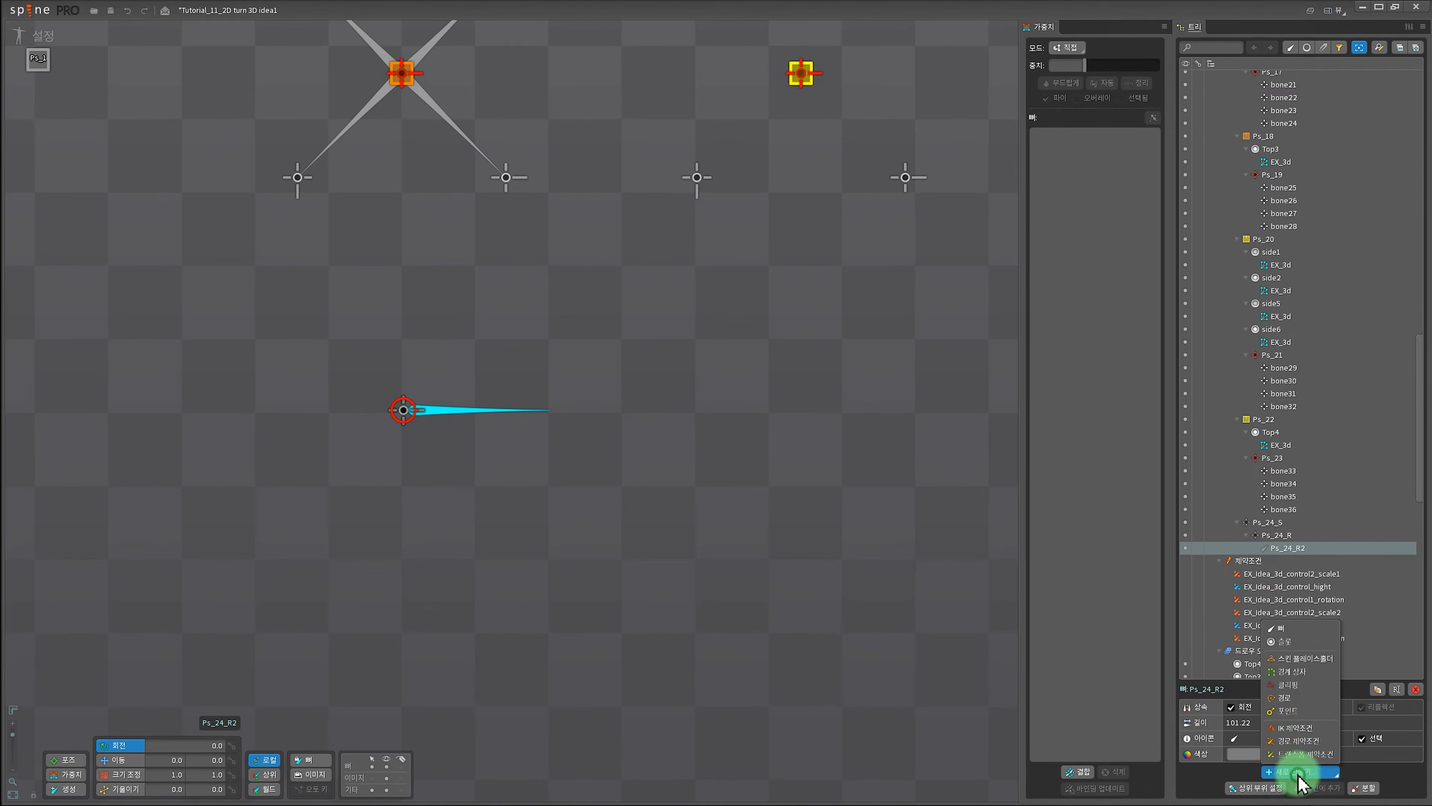
pyautogui.click(1292, 630)
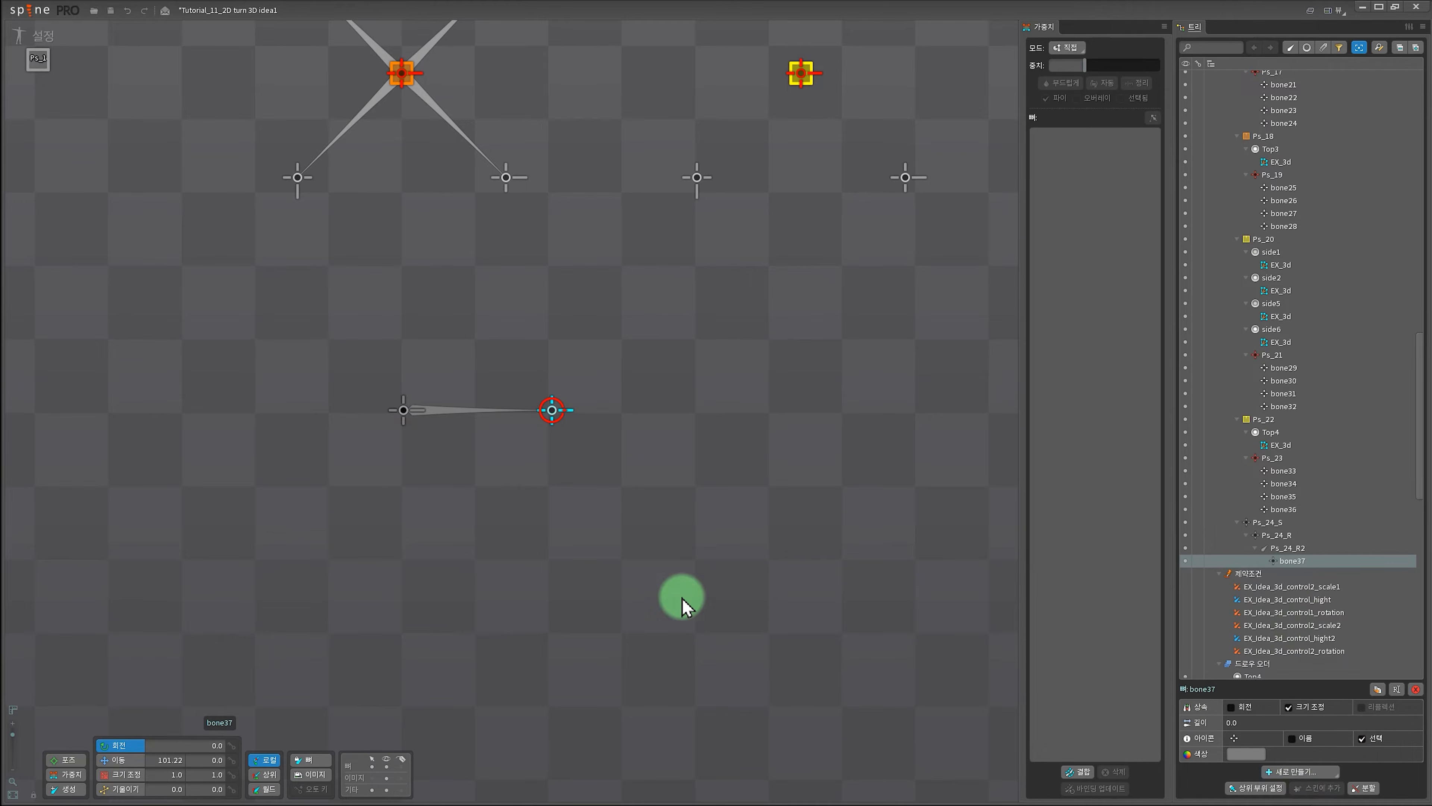
pyautogui.moveTo(592, 549); pyautogui.dragTo(758, 524)
pyautogui.scroll(3, 451, 535)
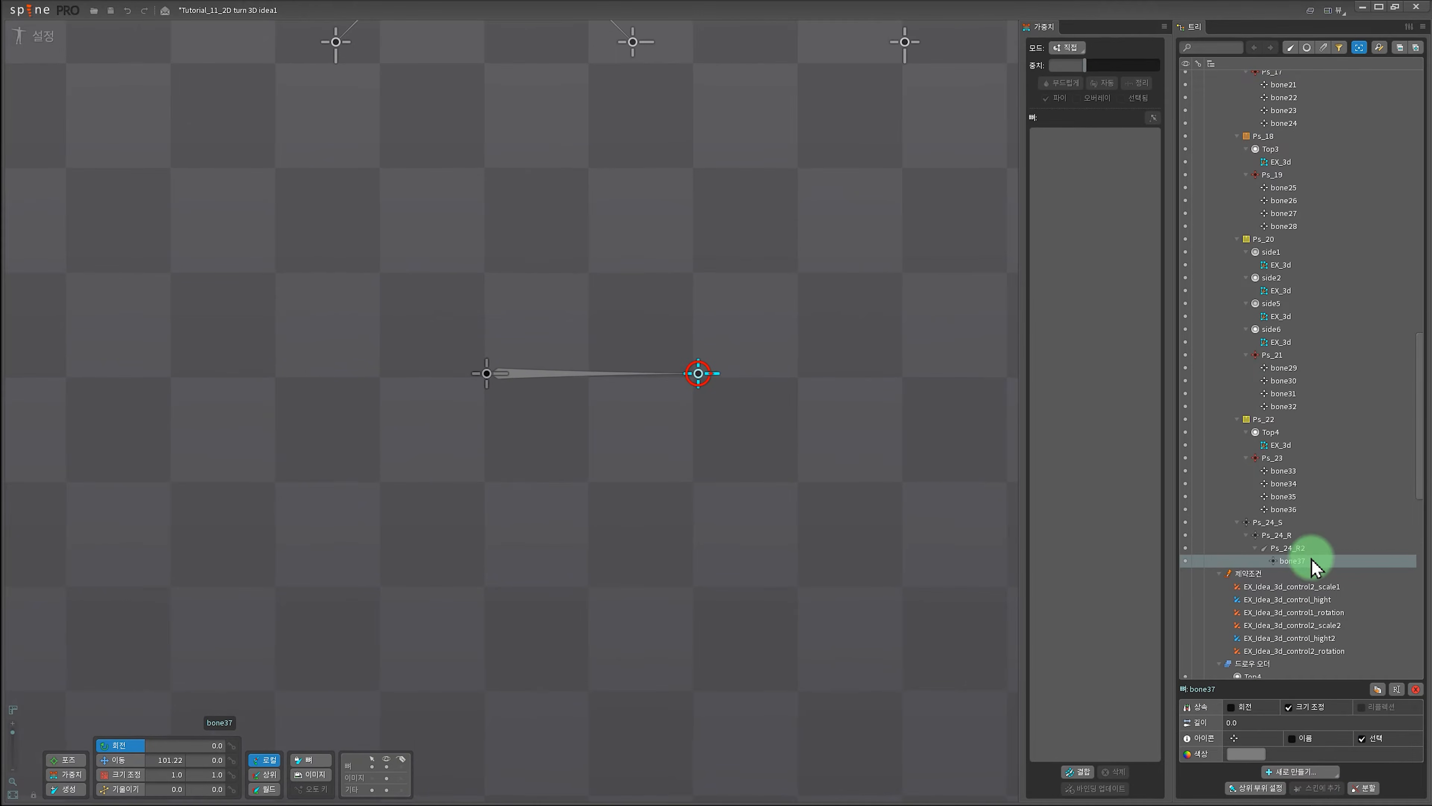
# Duplicate the Ps_24_R2 bone together with its tip bone three times under Ps_24_R.
pyautogui.click(1288, 547)
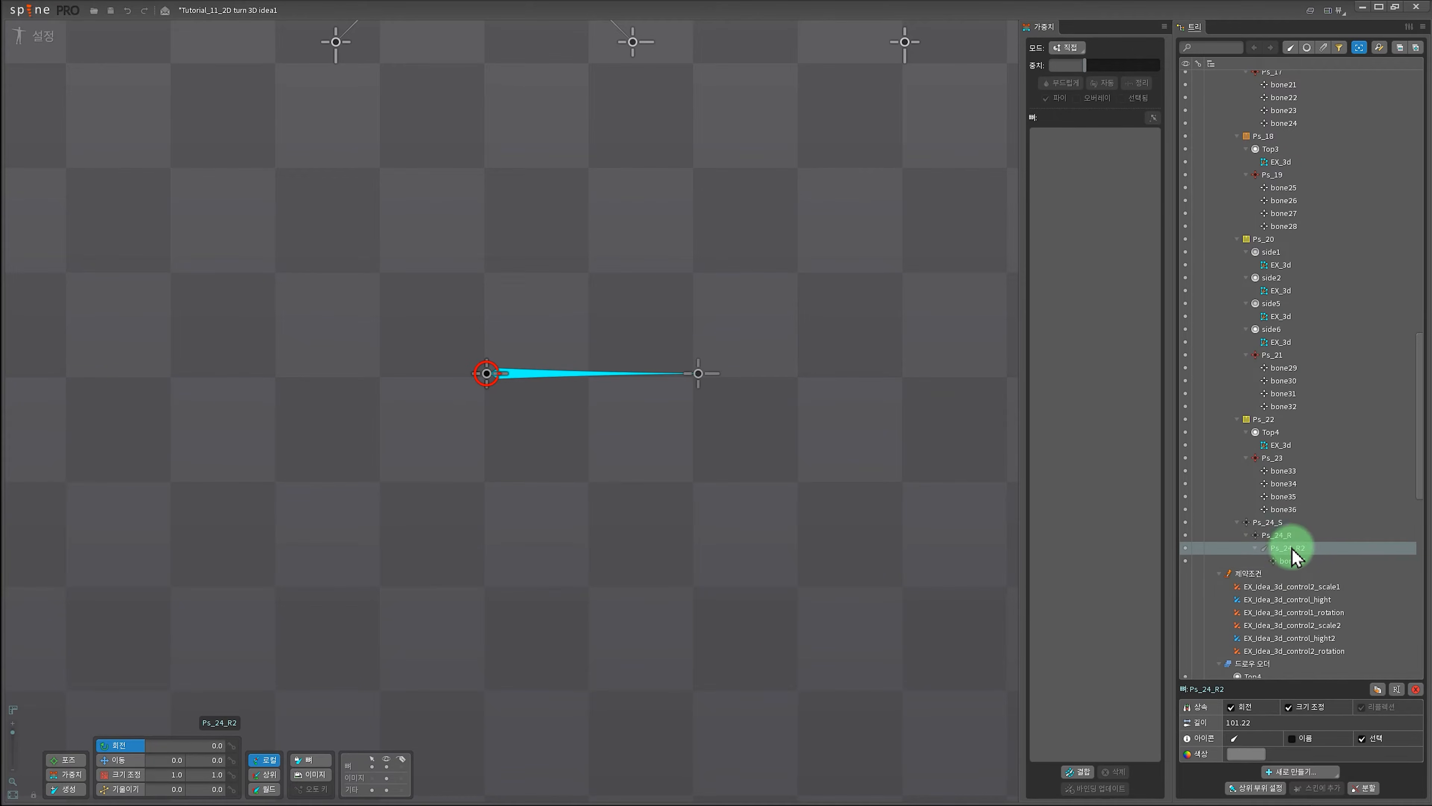
pyautogui.click(1376, 689)
pyautogui.click(1377, 689)
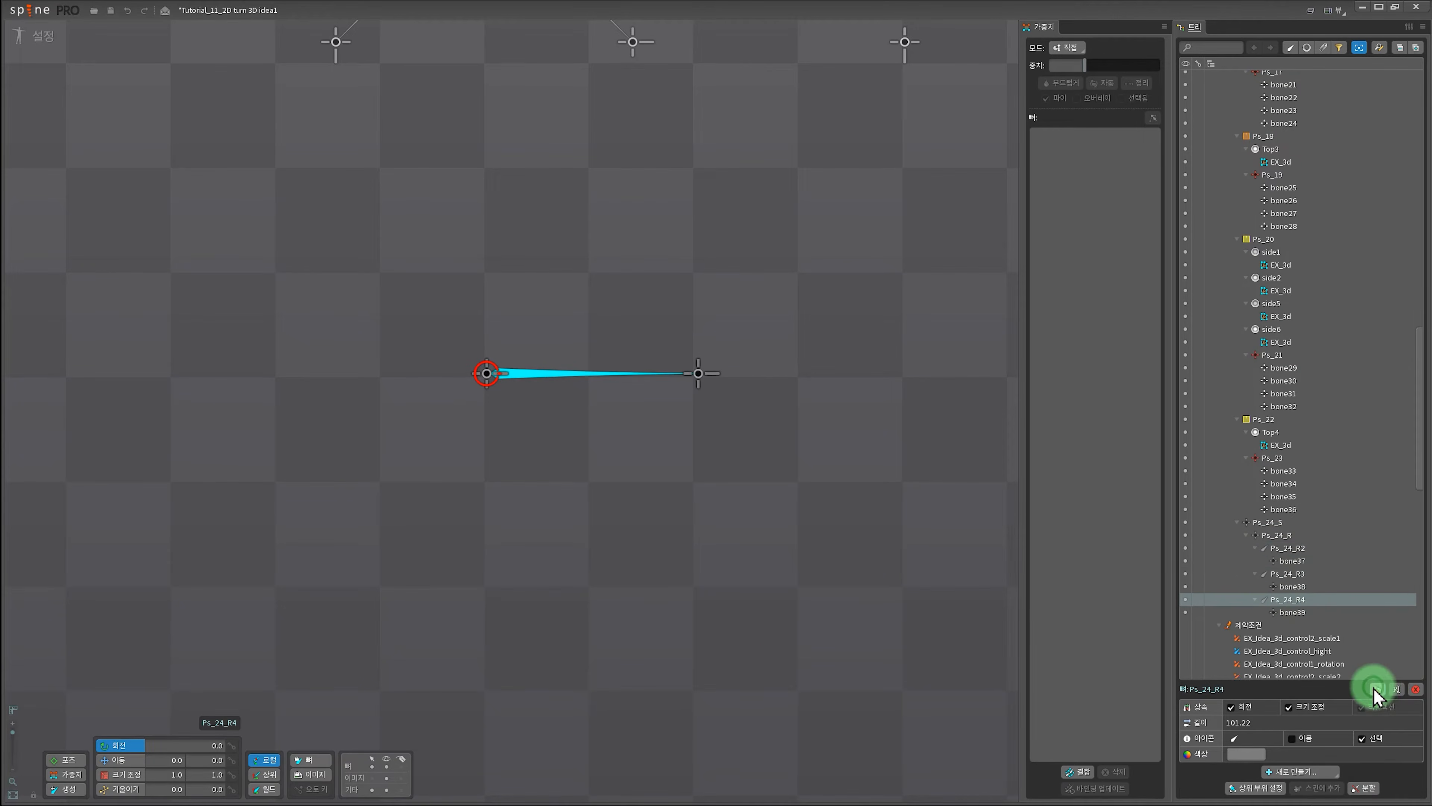
pyautogui.click(1375, 689)
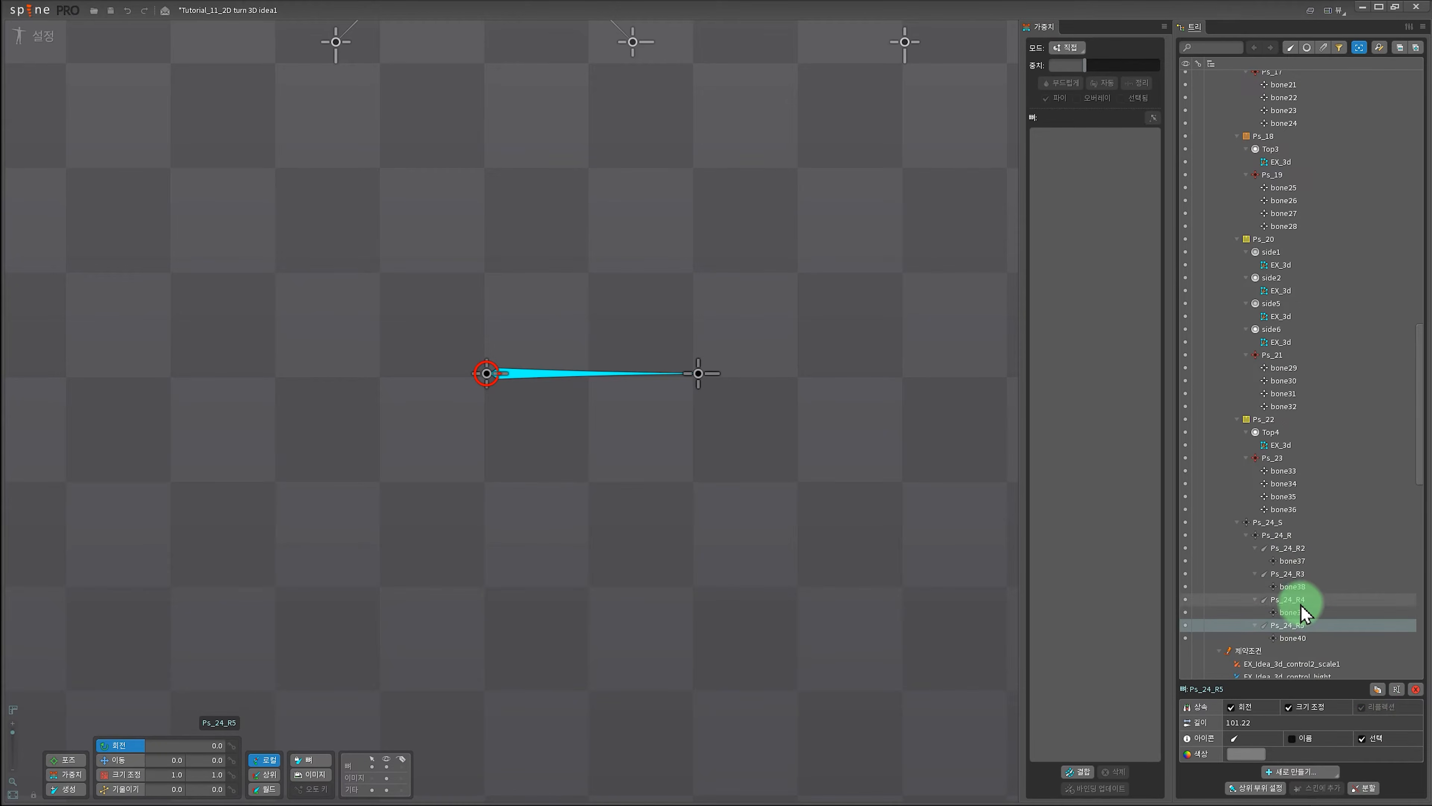
# Rotate the three copies Ps_24_R3, Ps_24_R4 and Ps_24_R5 to 90, 180 and 270 degrees to form a cross.
pyautogui.keyDown('ctrl'); pyautogui.click(1287, 574); pyautogui.keyUp('ctrl')
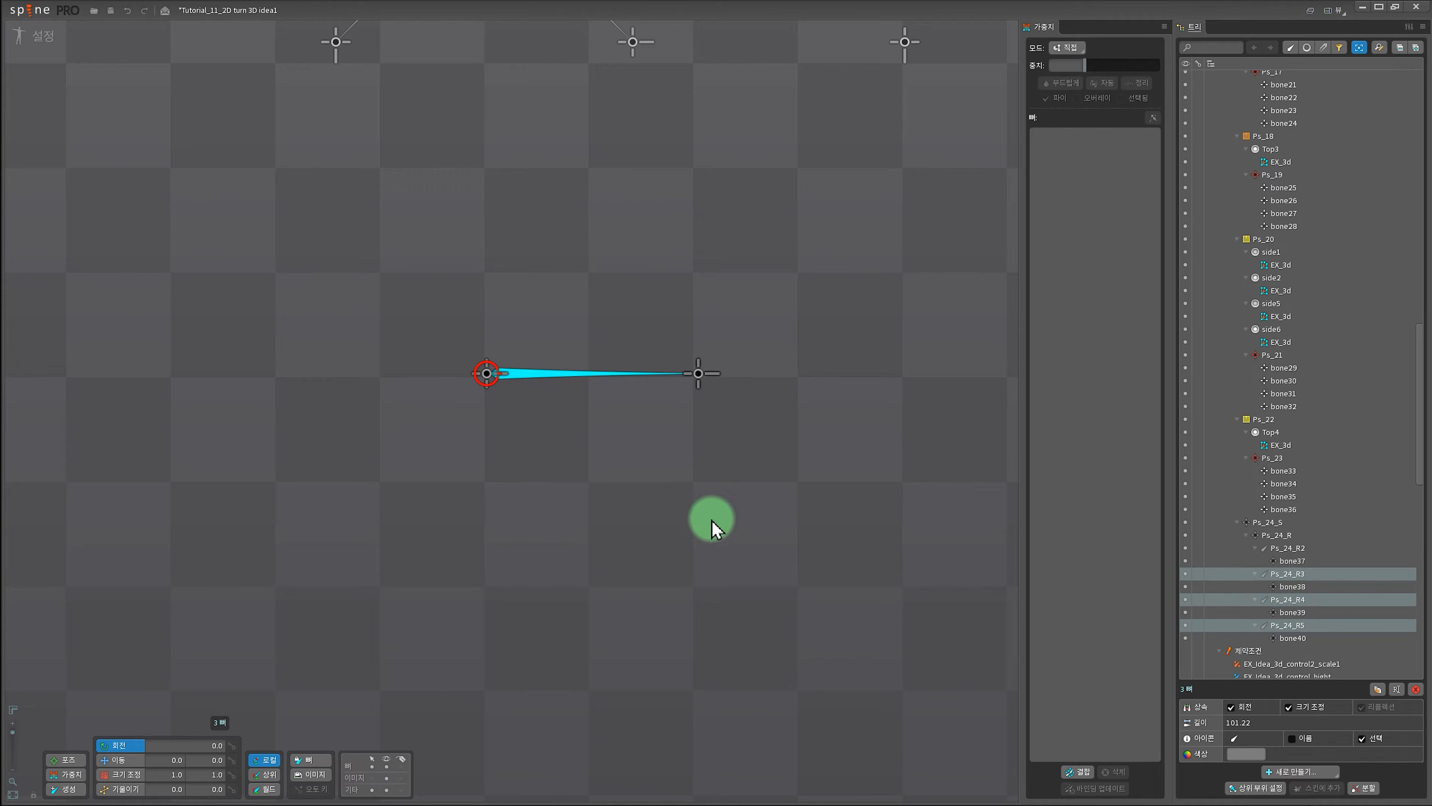
pyautogui.moveTo(806, 649); pyautogui.dragTo(560, 282)
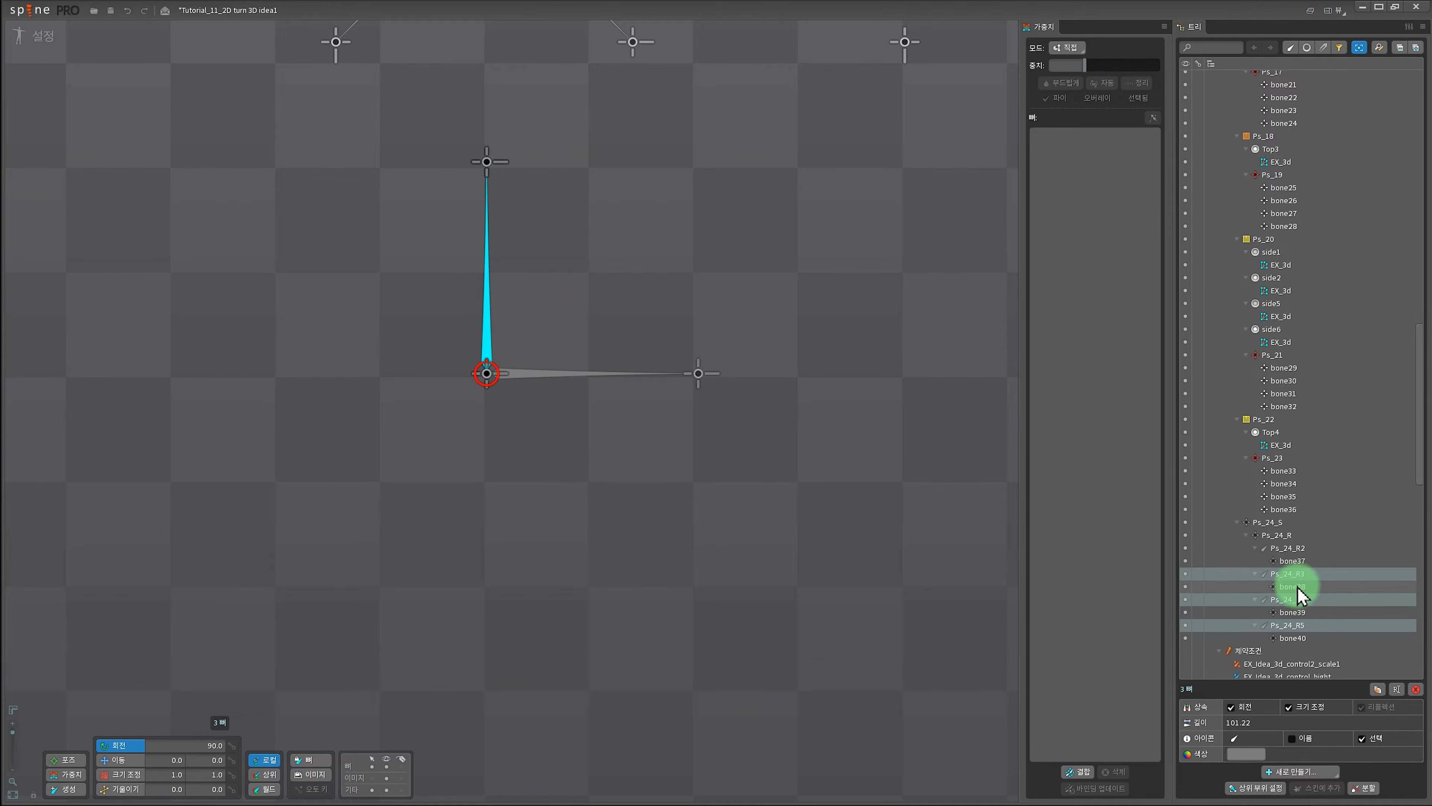
pyautogui.keyDown('ctrl'); pyautogui.click(1291, 575); pyautogui.keyUp('ctrl')
pyautogui.moveTo(768, 617); pyautogui.dragTo(581, 251)
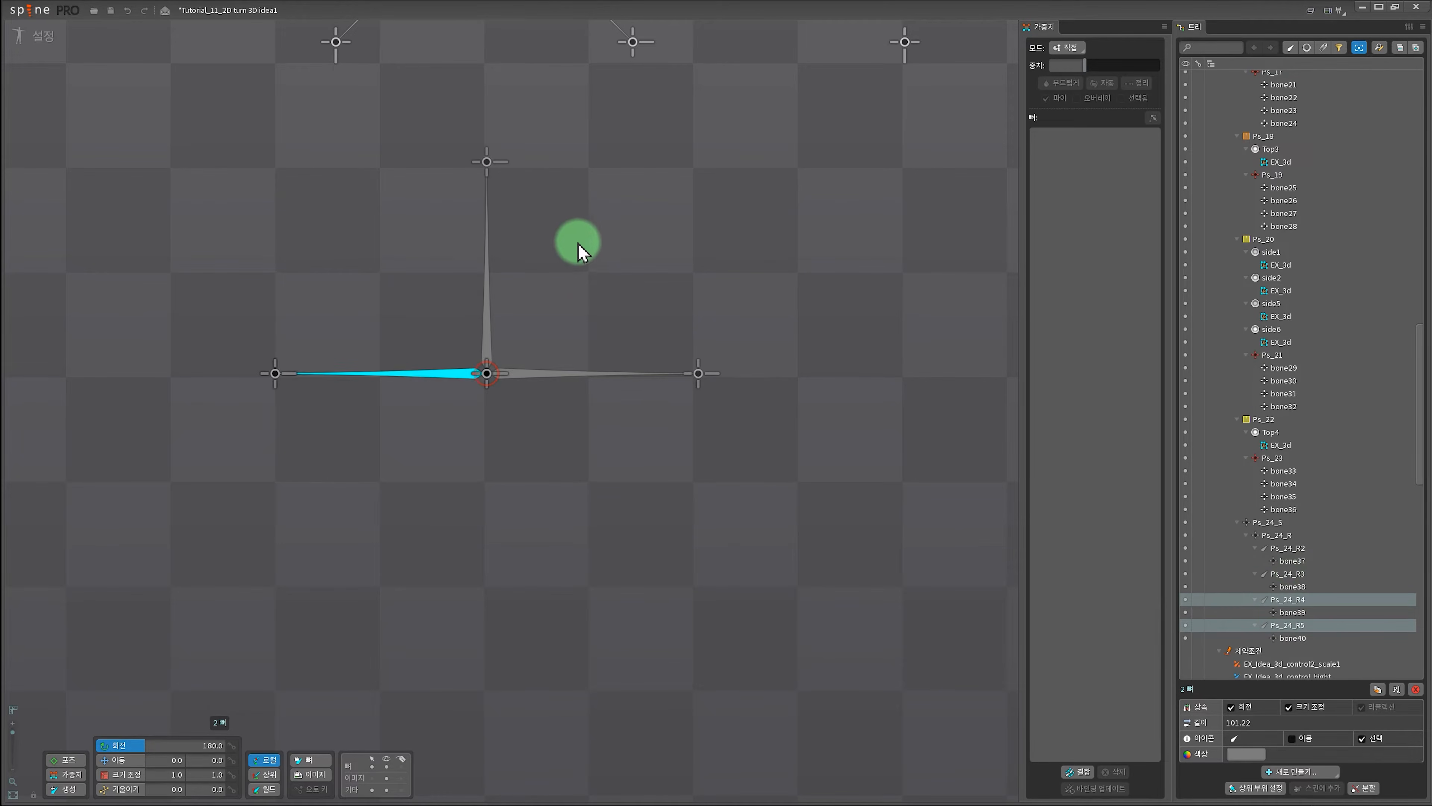
pyautogui.keyDown('ctrl'); pyautogui.click(1283, 603); pyautogui.keyUp('ctrl')
pyautogui.moveTo(634, 688); pyautogui.dragTo(667, 256)
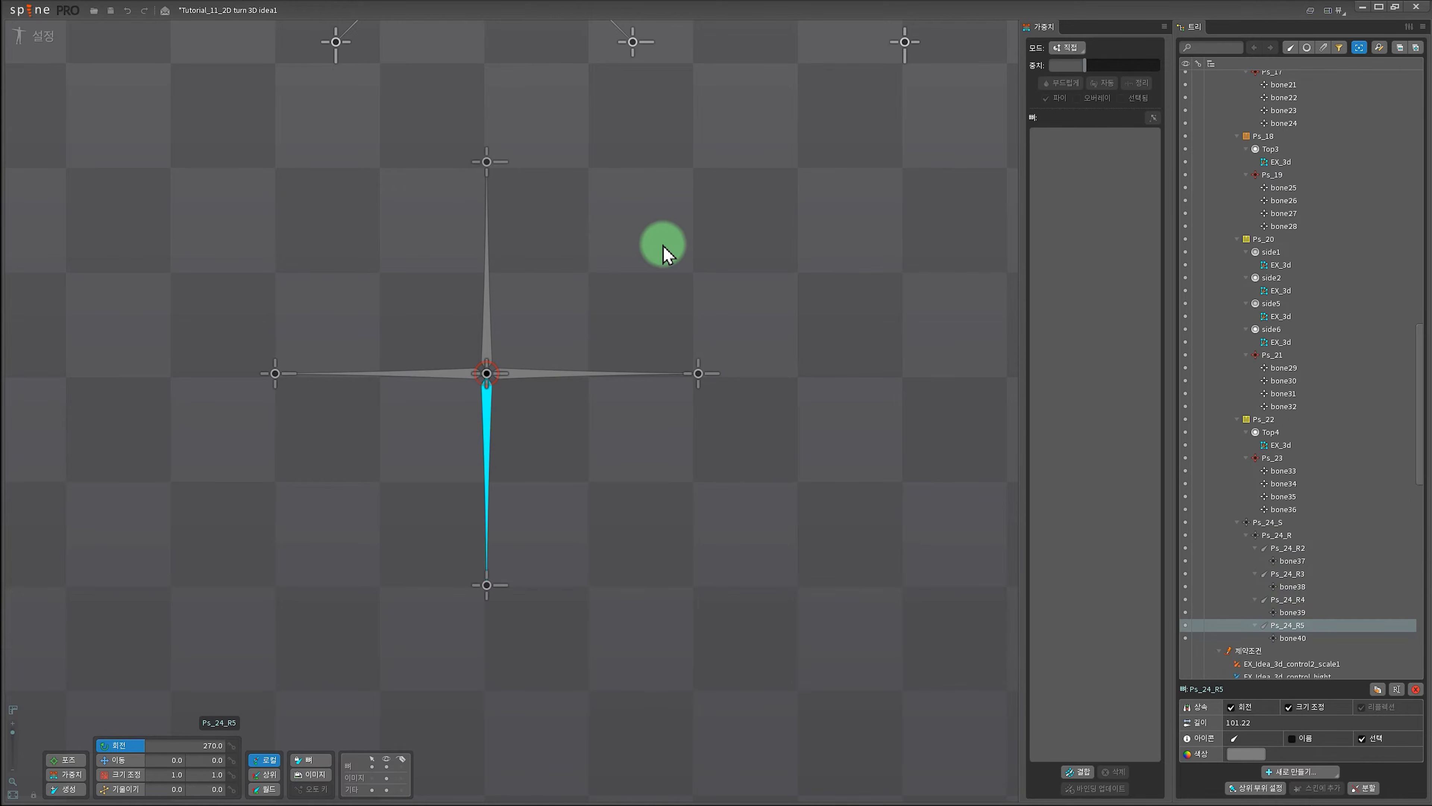
# Reparent the four tip bones, bone37 to bone40, directly to Ps_24_R.
pyautogui.click(1293, 636)
pyautogui.keyDown('ctrl'); pyautogui.click(1288, 612); pyautogui.keyUp('ctrl')
pyautogui.keyDown('ctrl'); pyautogui.click(1291, 586); pyautogui.keyUp('ctrl')
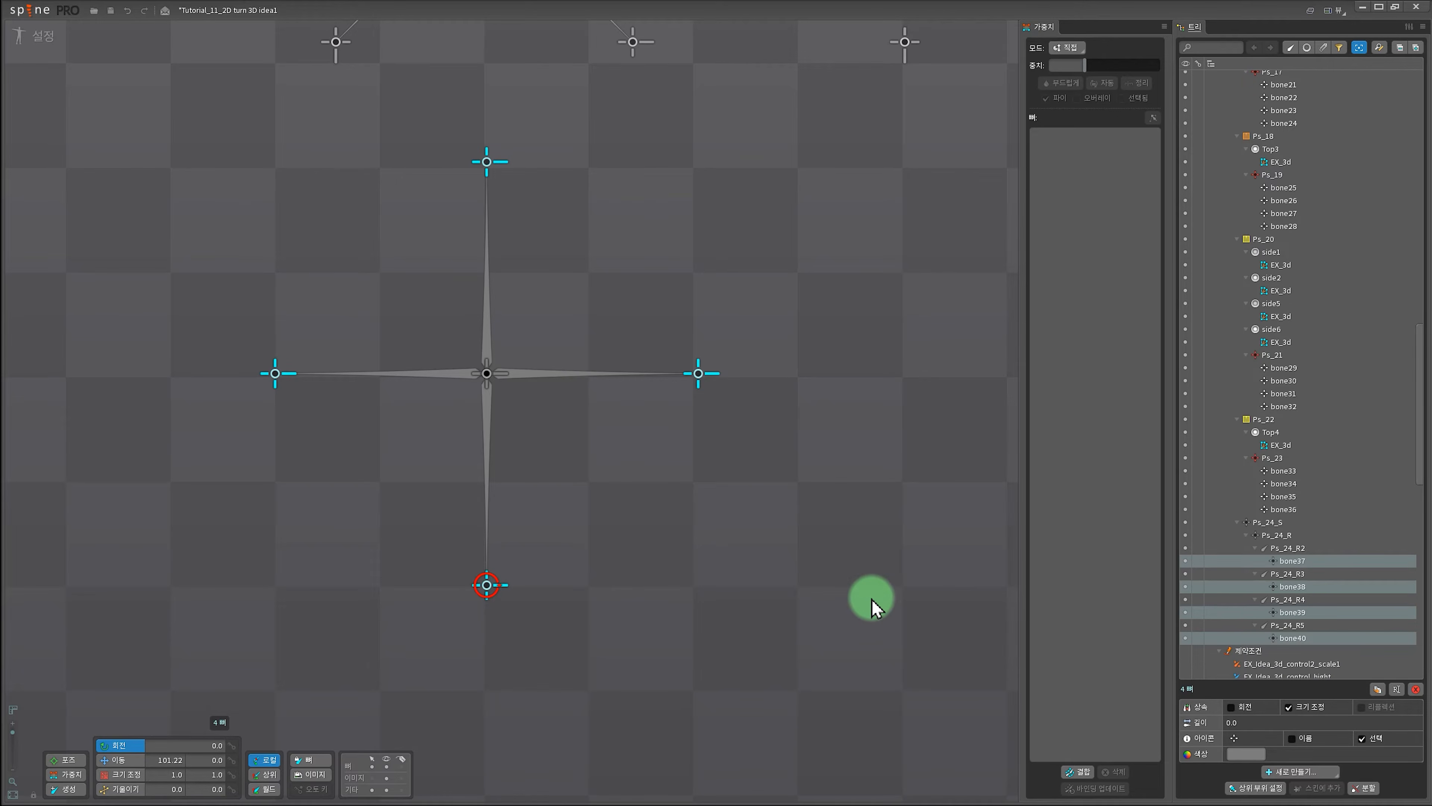
pyautogui.press('p')
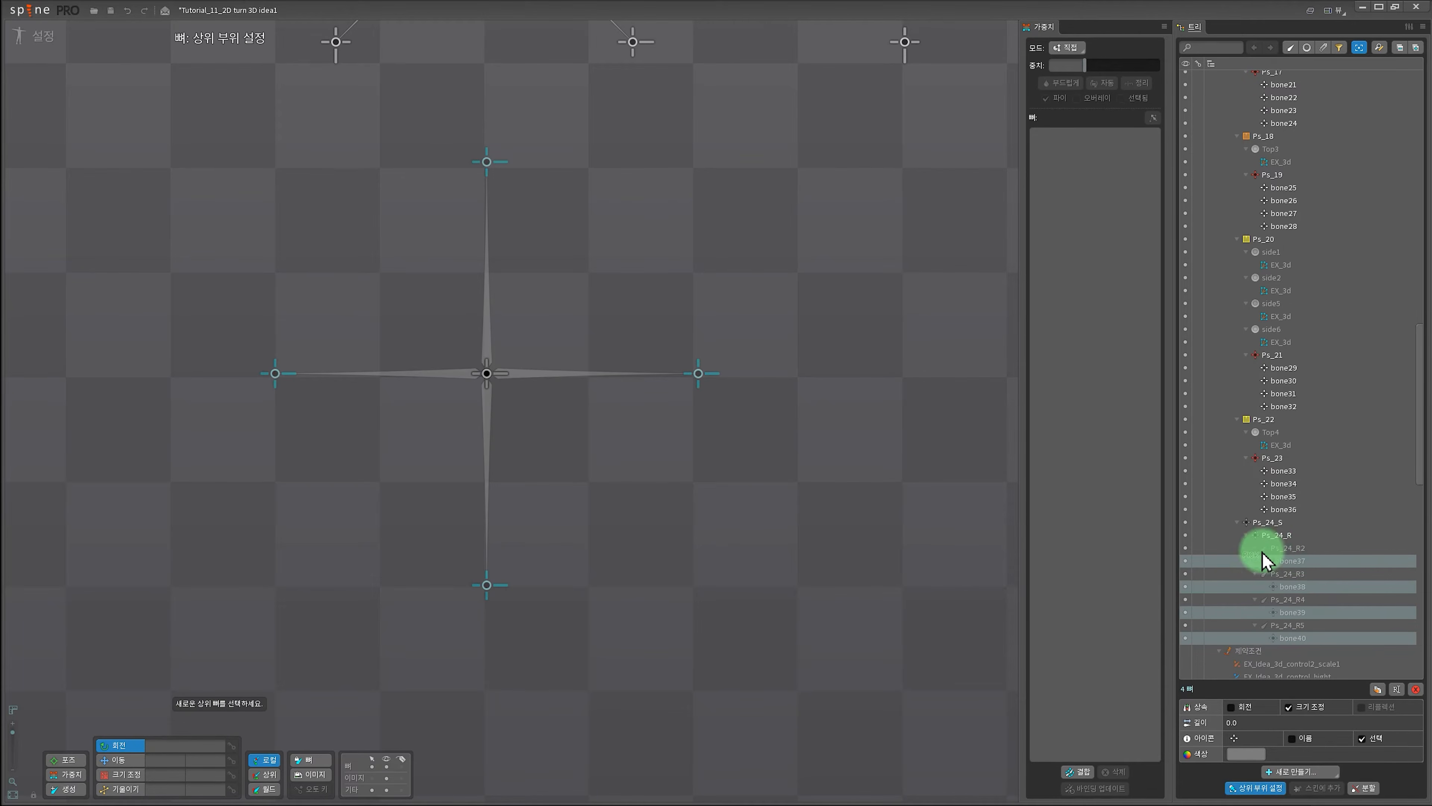
pyautogui.click(1282, 536)
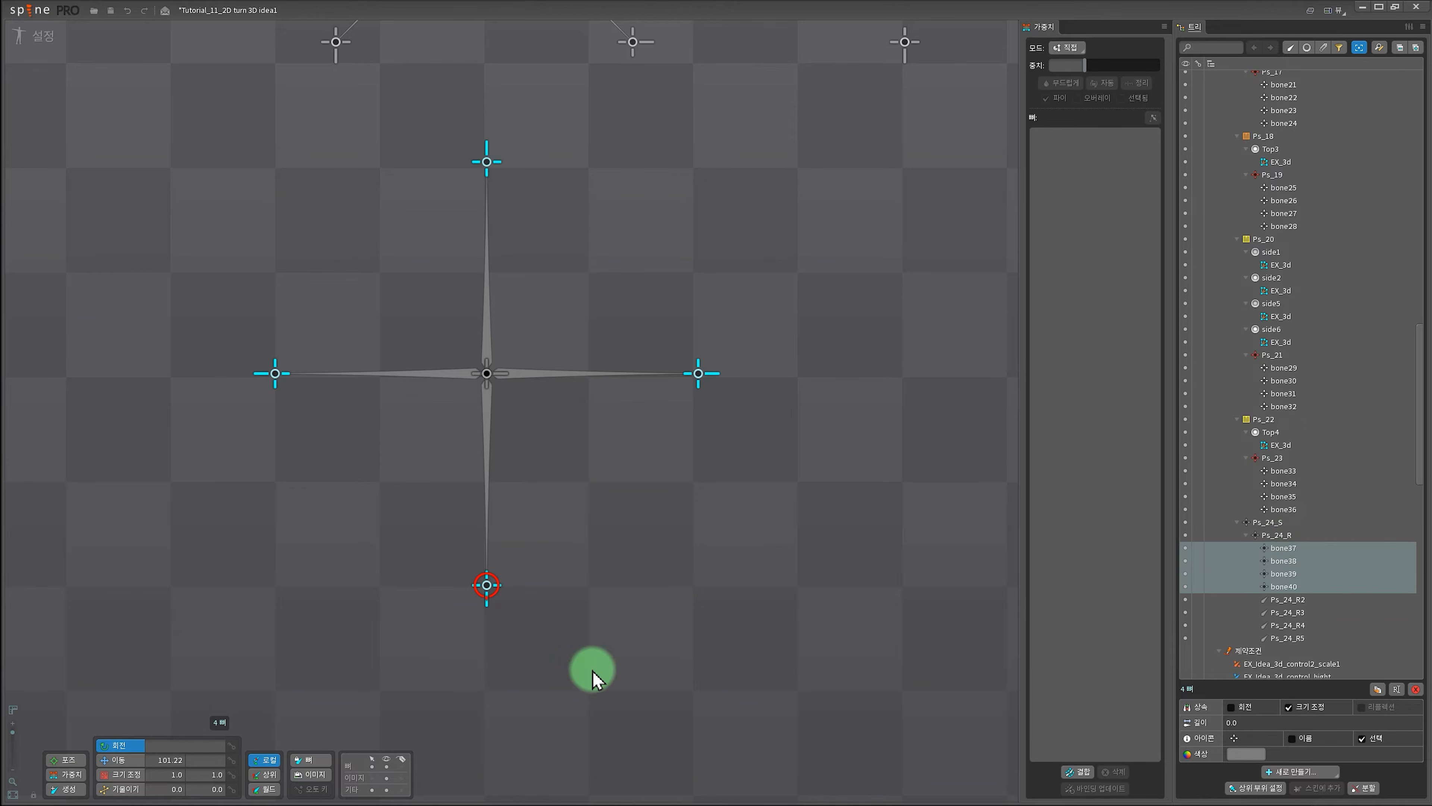
# Delete the four helper bones Ps_24_R2 to Ps_24_R5.
pyautogui.click(1279, 599)
pyautogui.keyDown('shift'); pyautogui.click(1288, 638); pyautogui.keyUp('shift')
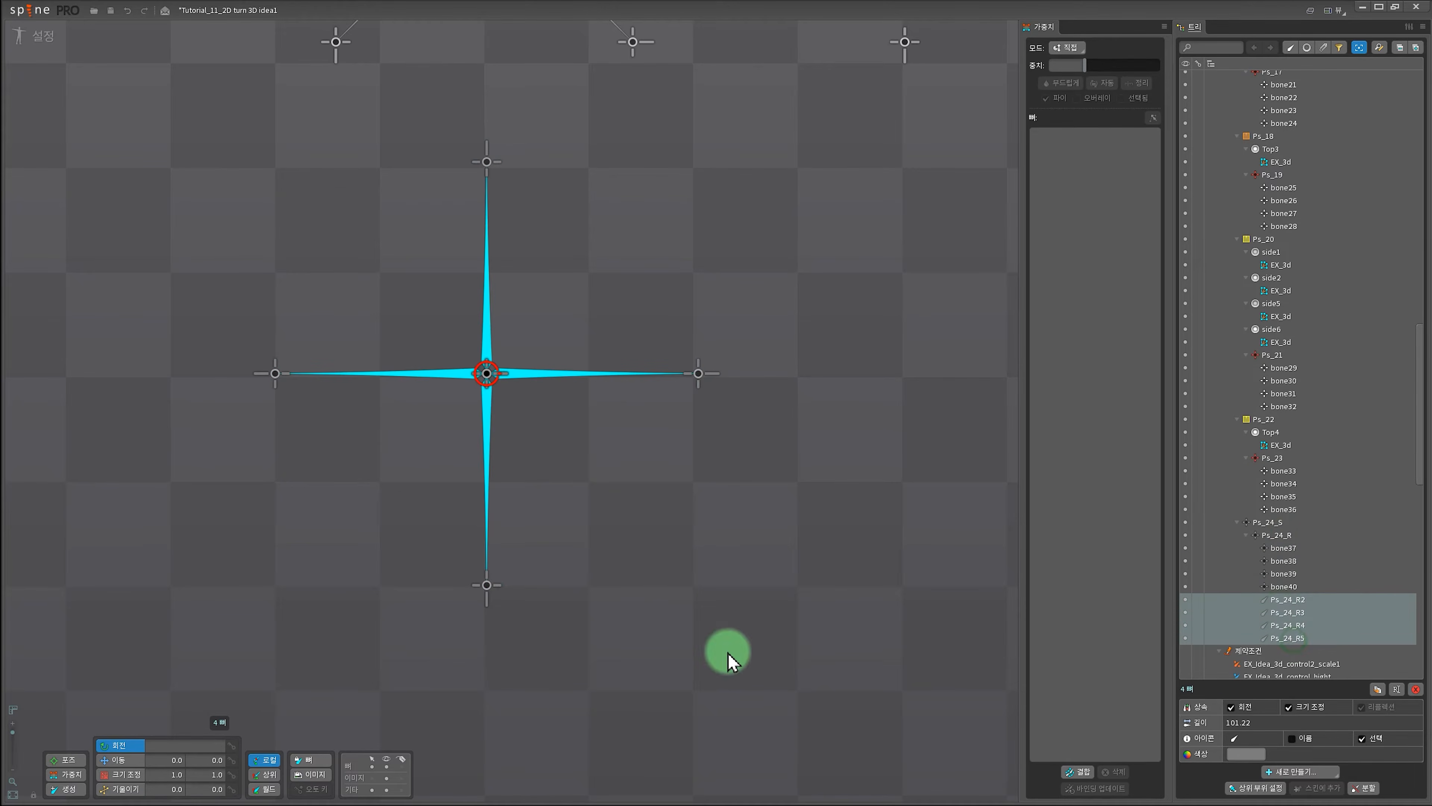
pyautogui.press('Delete')
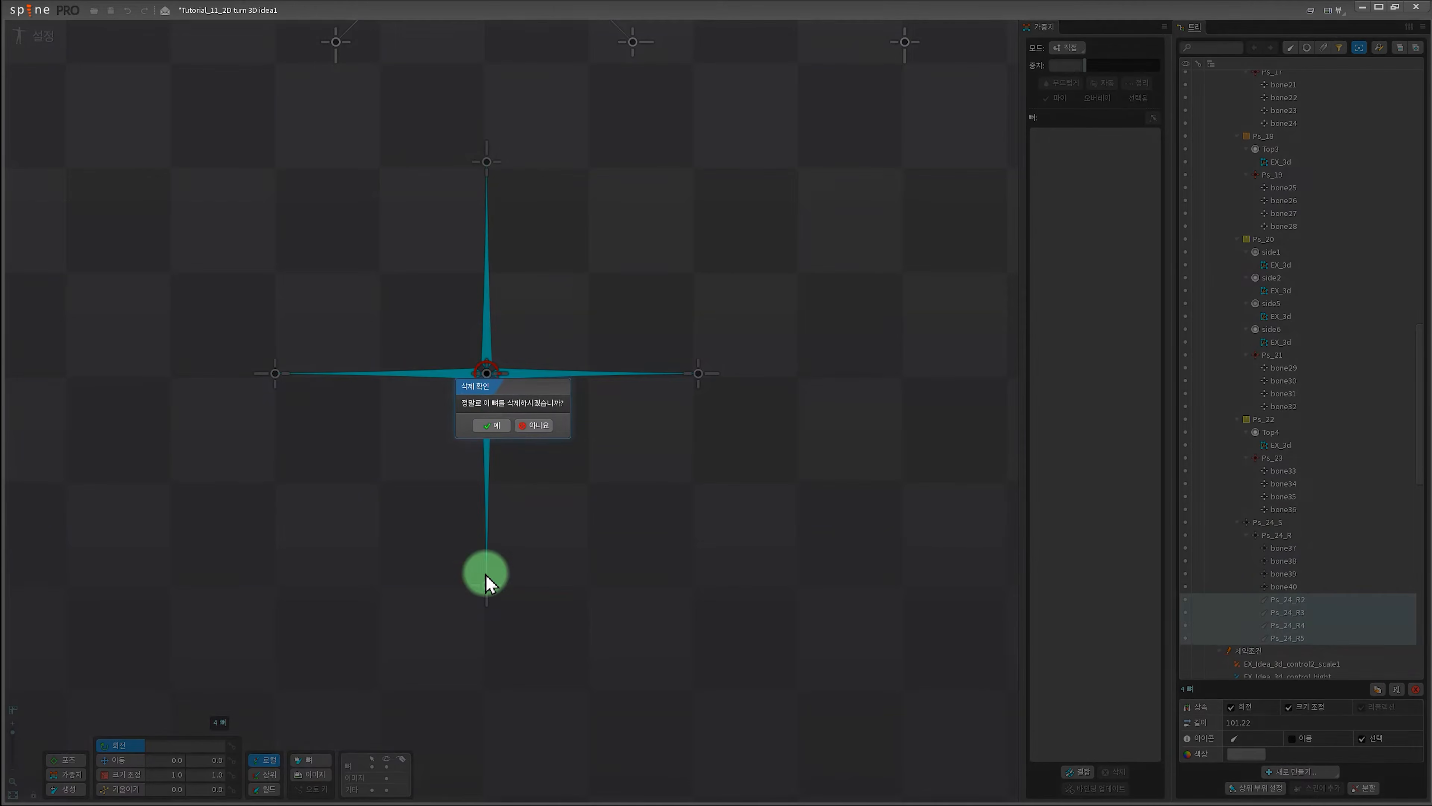
pyautogui.click(500, 428)
pyautogui.scroll(-2, 642, 535)
pyautogui.moveTo(642, 535); pyautogui.dragTo(680, 565)
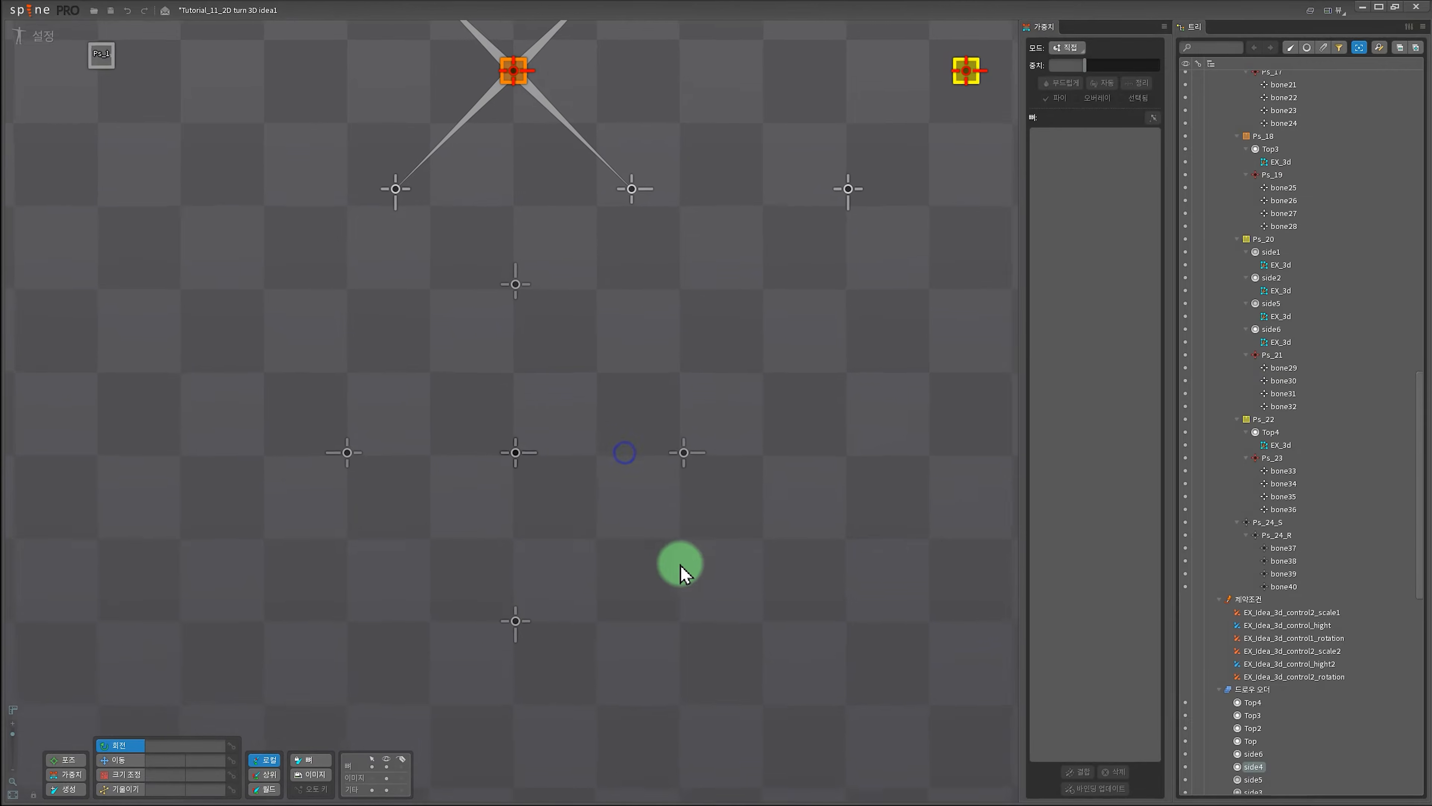
# Rotate Ps_24_R to 315 degrees so its four child bones form the corners of a square.
pyautogui.click(519, 462)
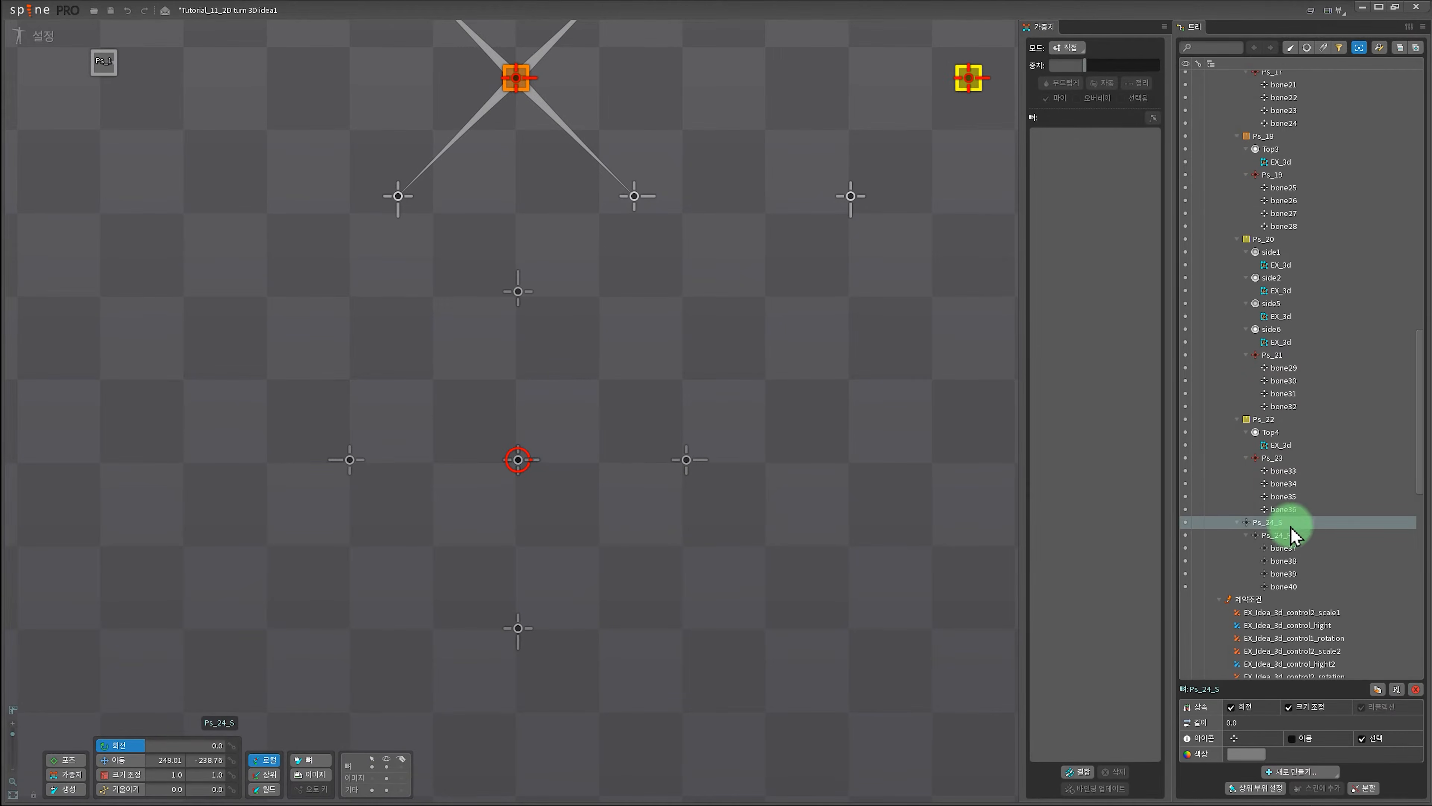
pyautogui.click(1283, 536)
pyautogui.moveTo(810, 372); pyautogui.dragTo(874, 615)
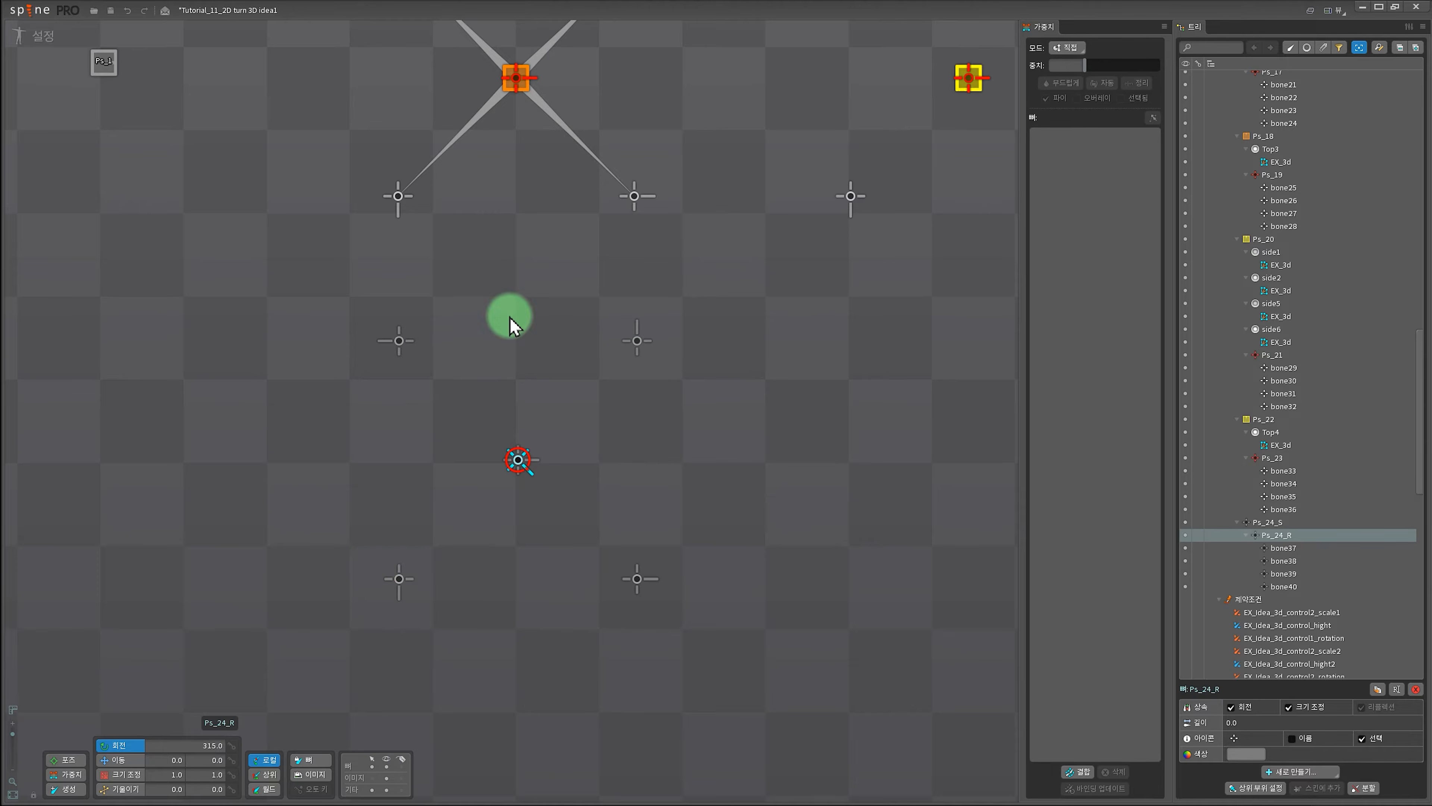
pyautogui.scroll(-5, 510, 324)
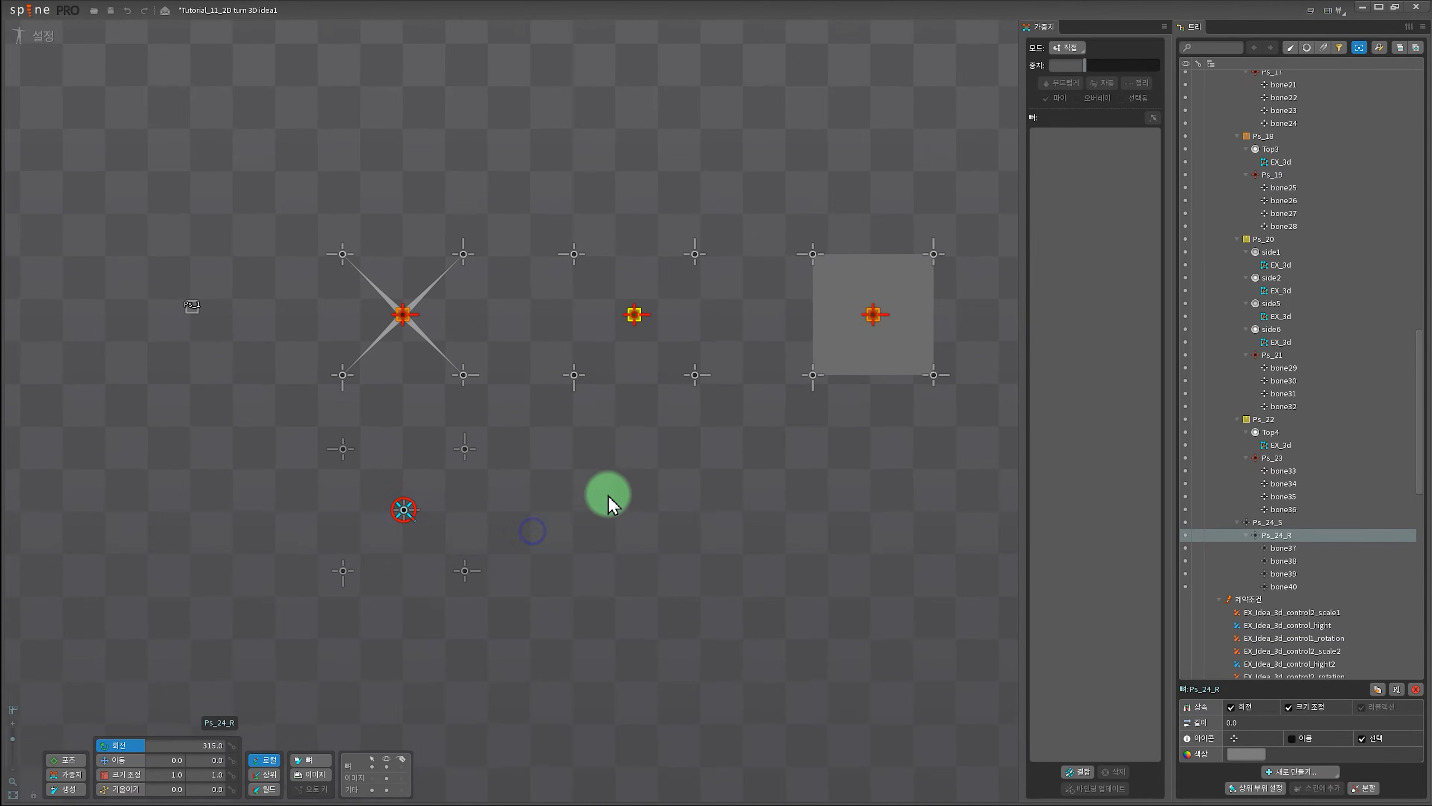
pyautogui.scroll(2, 422, 541)
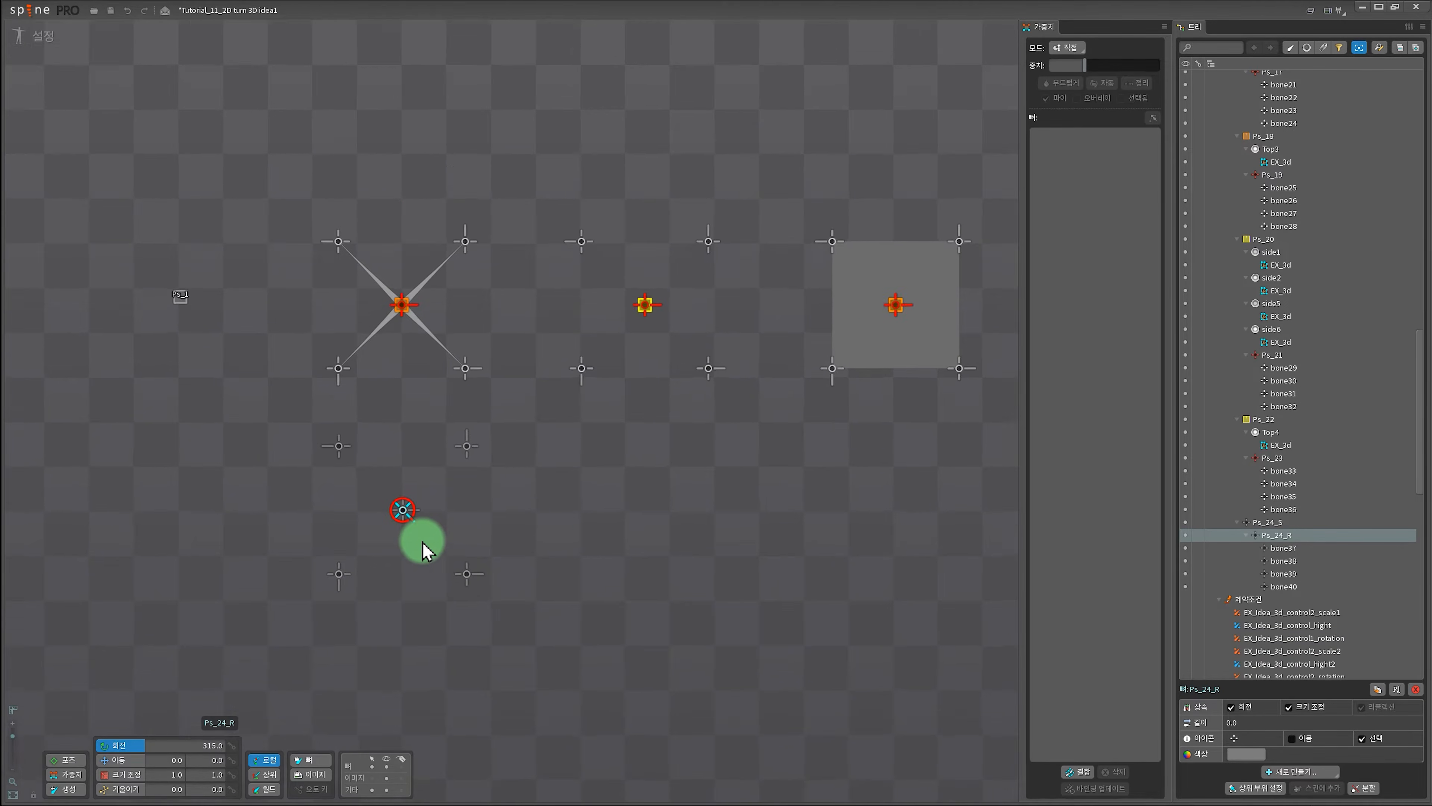
# Give Ps_24_S a square icon and an orange colour, and colour Ps_24_R red.
pyautogui.moveTo(754, 692); pyautogui.dragTo(864, 649)
pyautogui.press('Up')
pyautogui.click(1235, 736)
pyautogui.click(1247, 631)
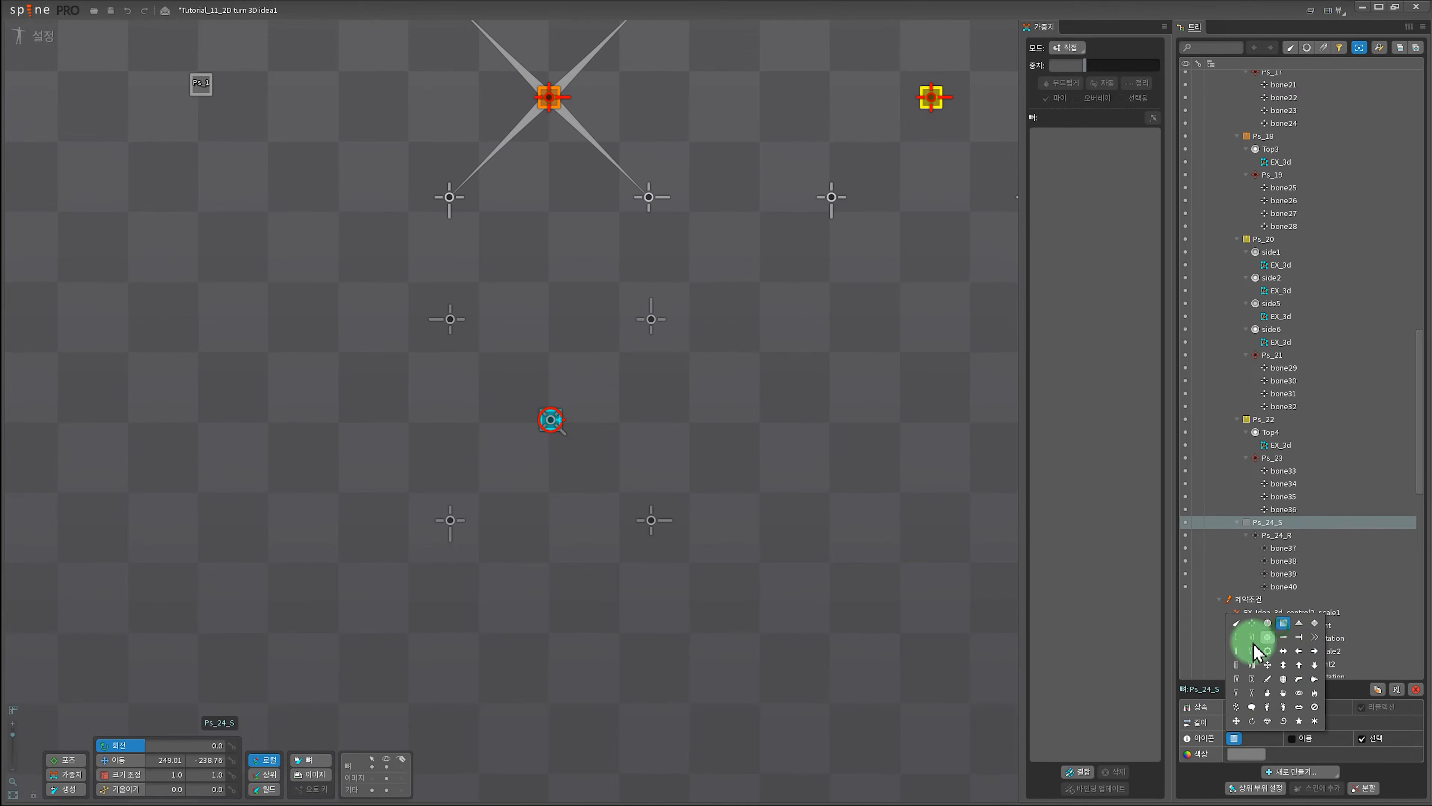
pyautogui.click(1246, 753)
pyautogui.moveTo(633, 416); pyautogui.dragTo(615, 309)
pyautogui.click(1279, 542)
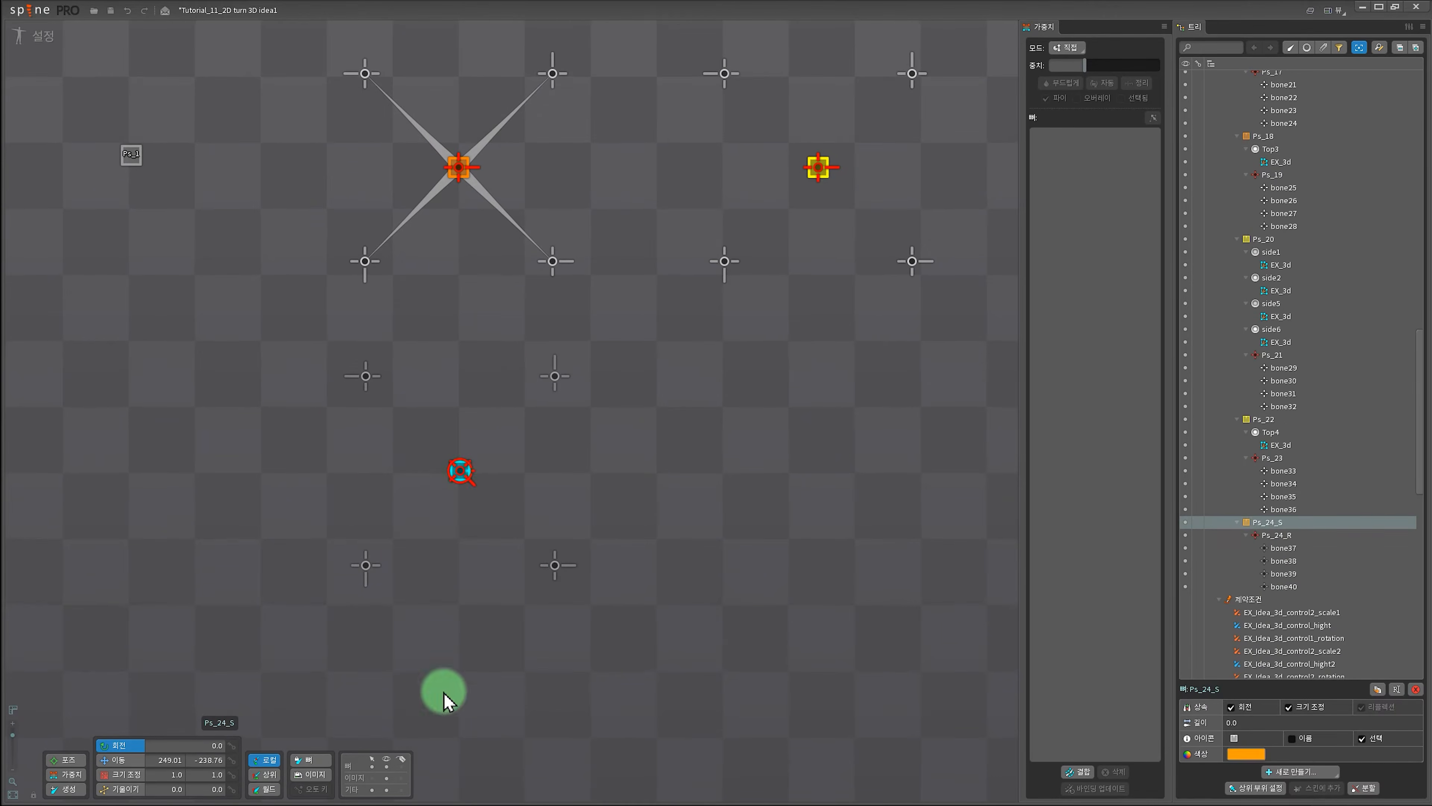
# Rotate Ps_24_R to 90 degrees with bone compensation enabled so the corner bones keep their positions.
pyautogui.click(1277, 538)
pyautogui.click(324, 762)
pyautogui.moveTo(708, 447); pyautogui.dragTo(444, 304)
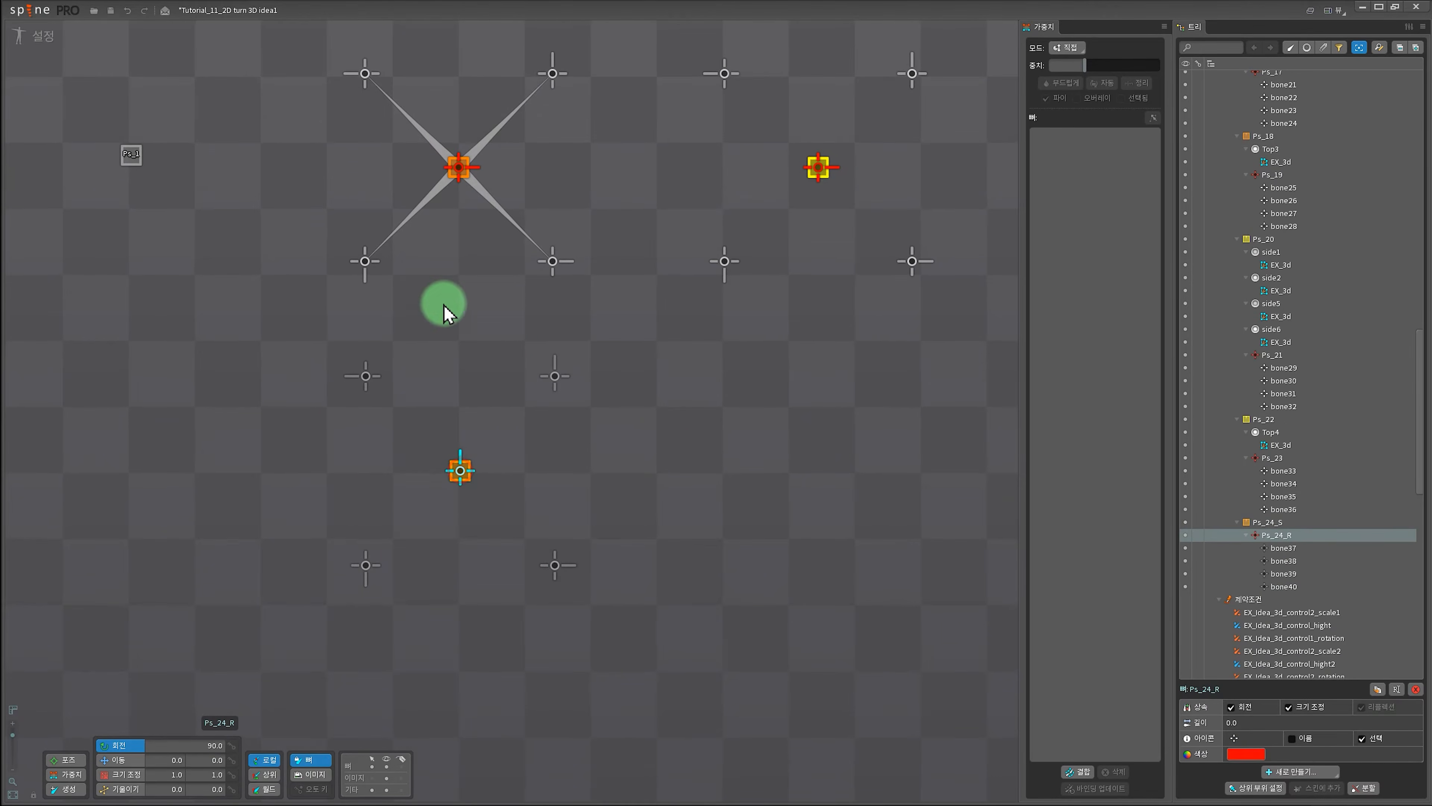
pyautogui.moveTo(553, 407); pyautogui.dragTo(572, 474)
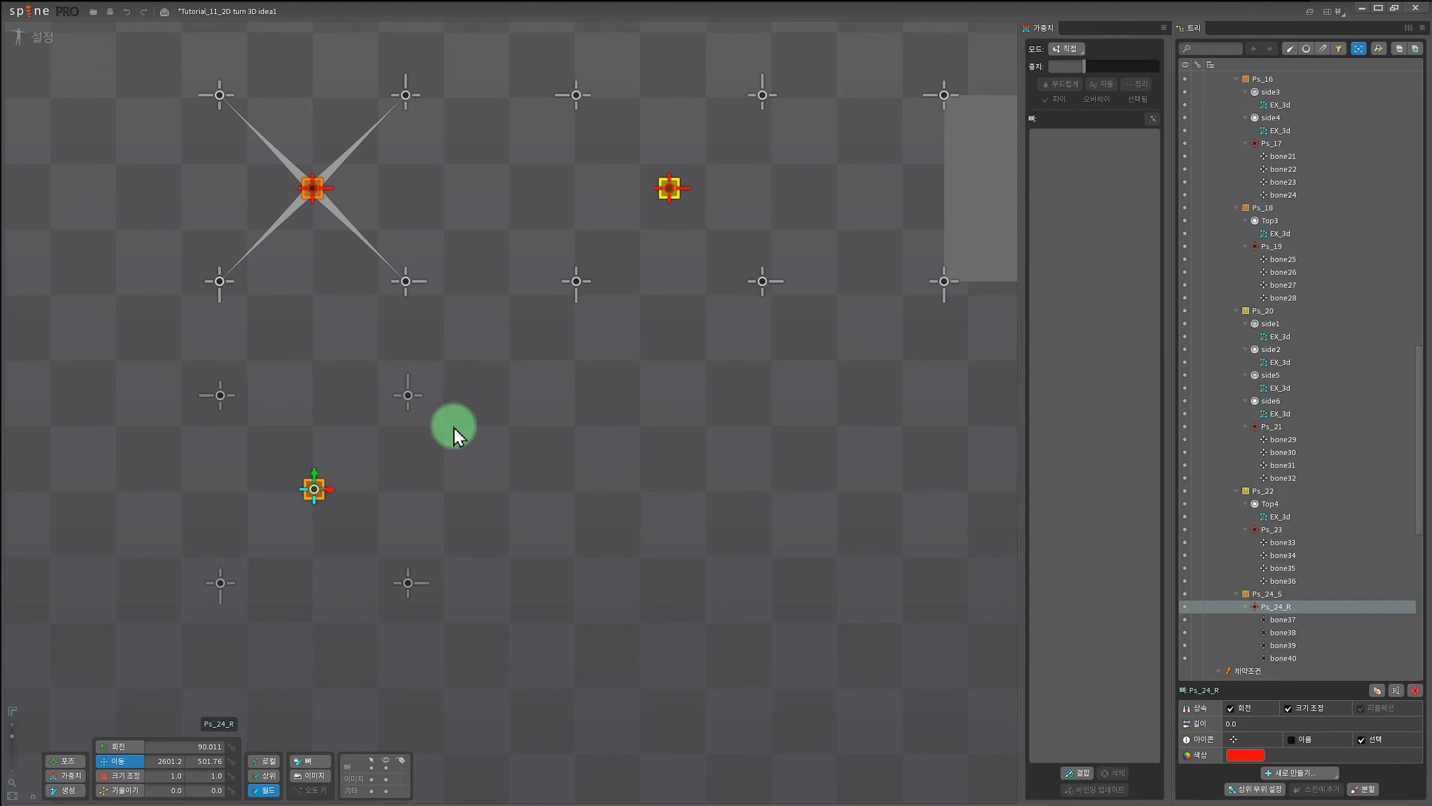
pyautogui.moveTo(553, 629); pyautogui.dragTo(614, 594)
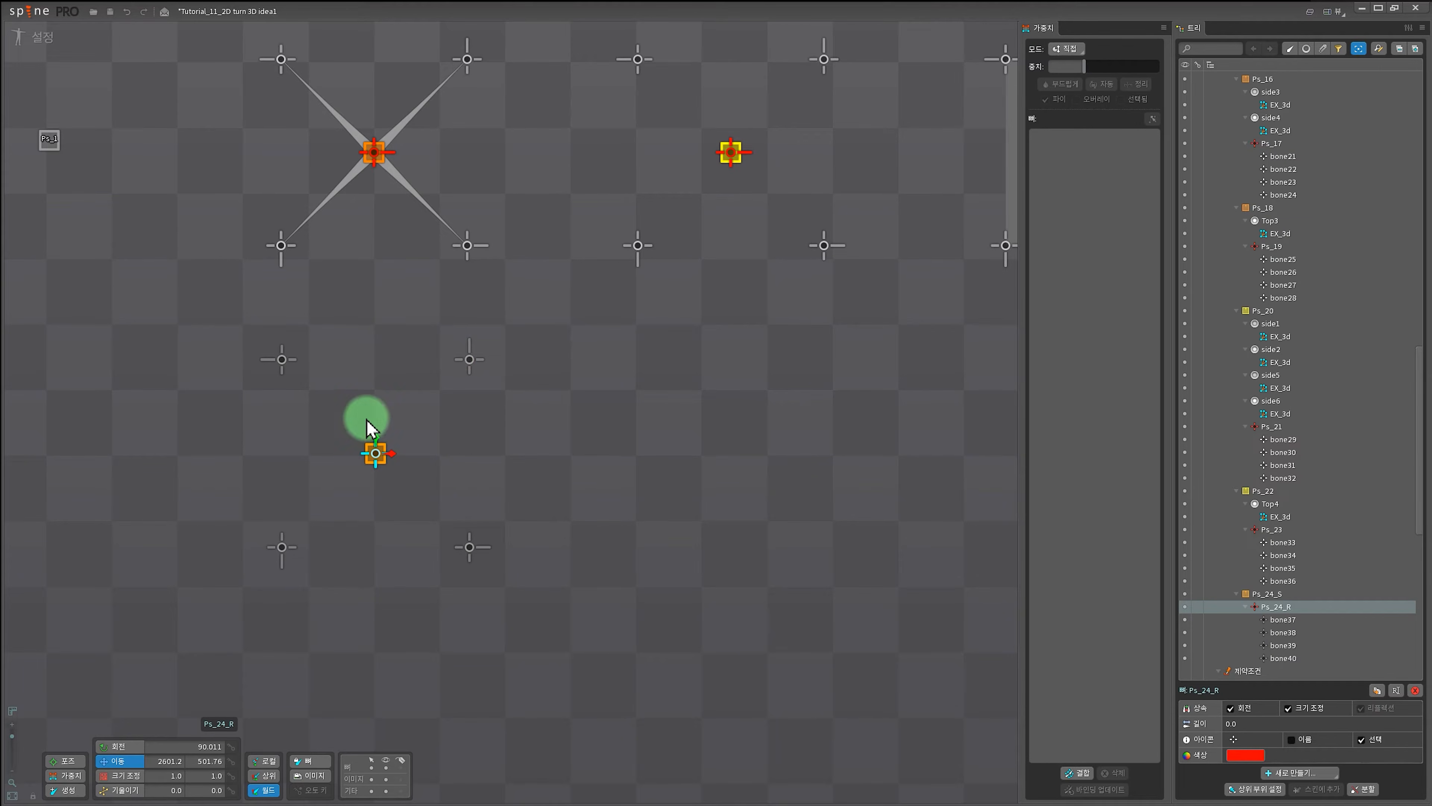
# Scale Ps_24_S vertically to about 0.40 to flatten the square of corner bones.
pyautogui.click(1267, 595)
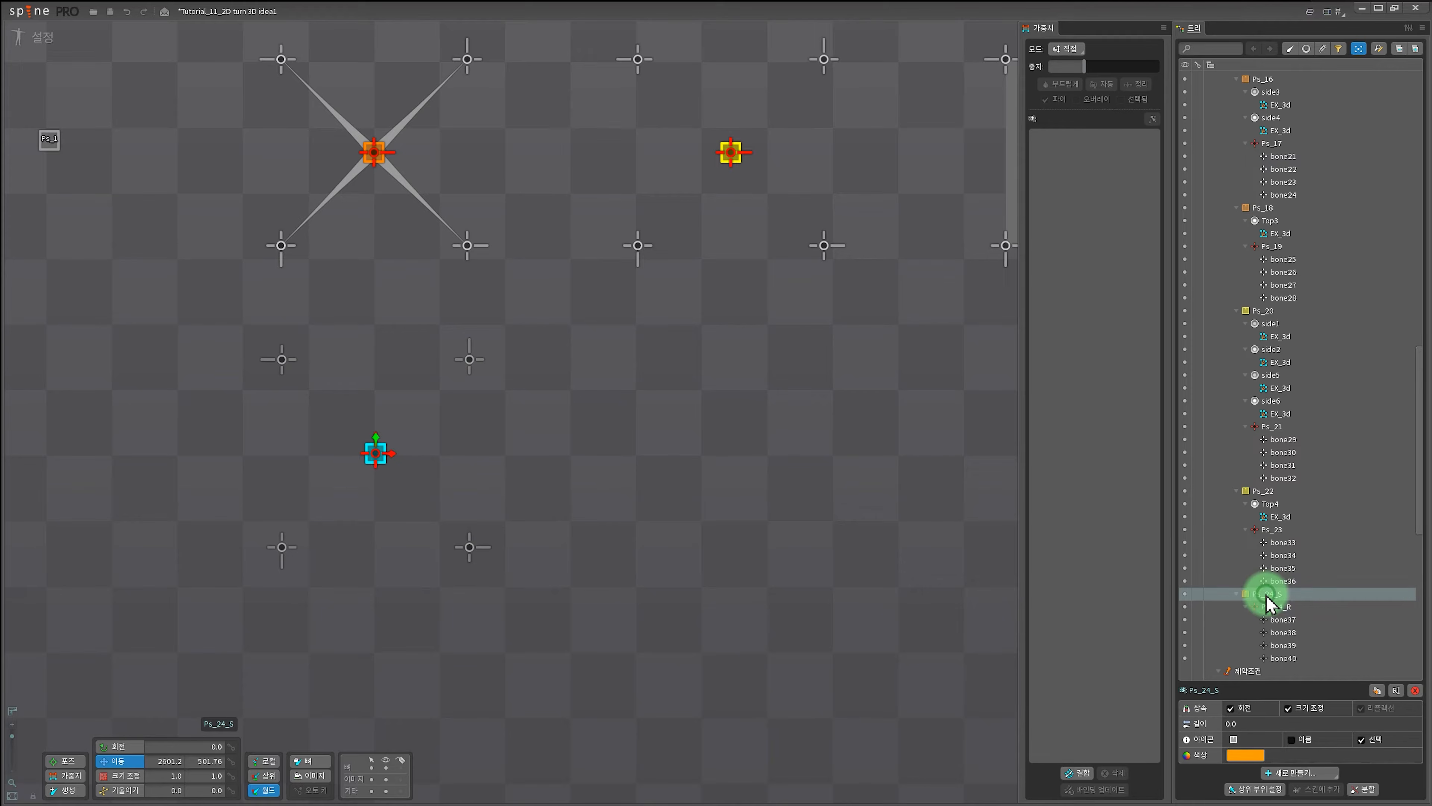
pyautogui.click(1277, 607)
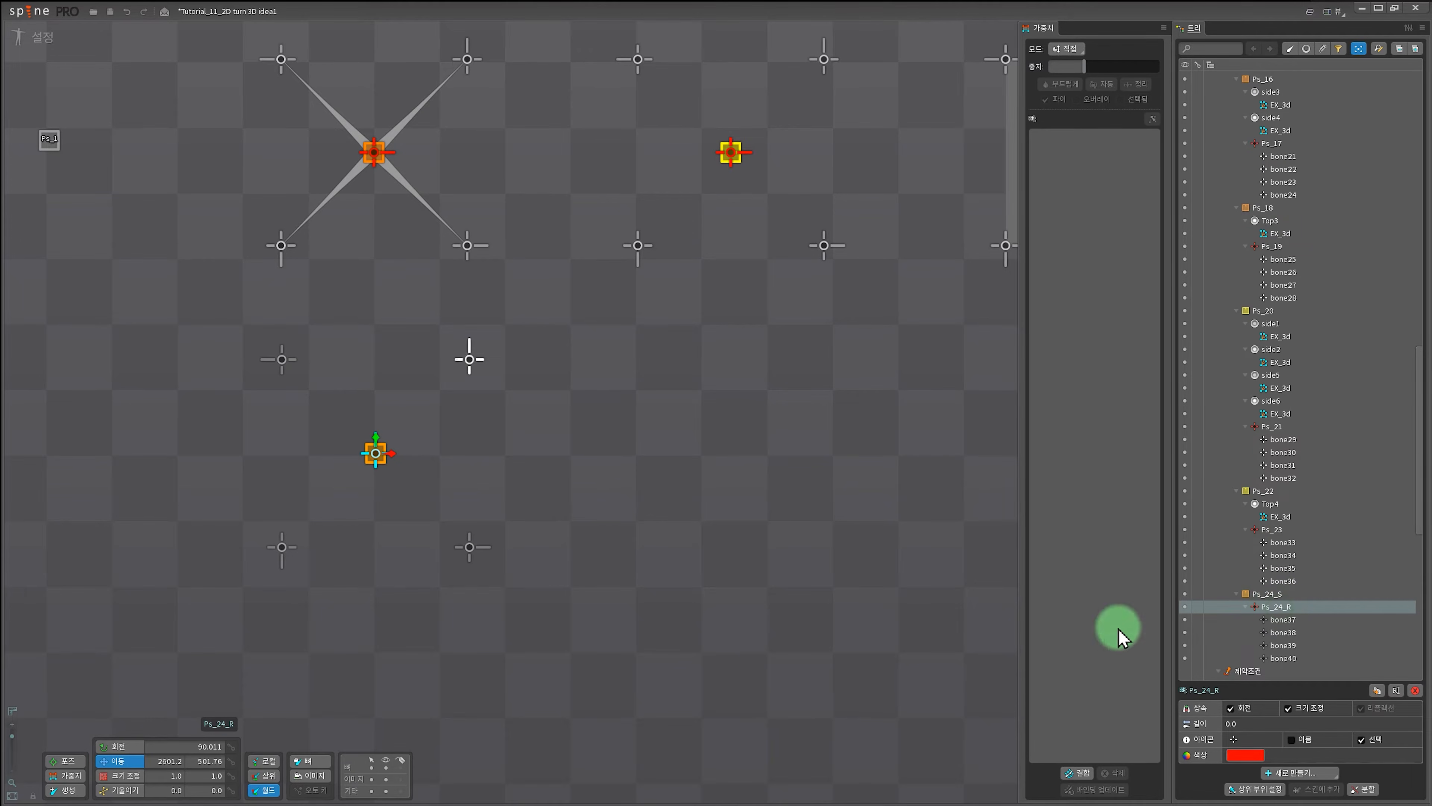
pyautogui.click(1256, 594)
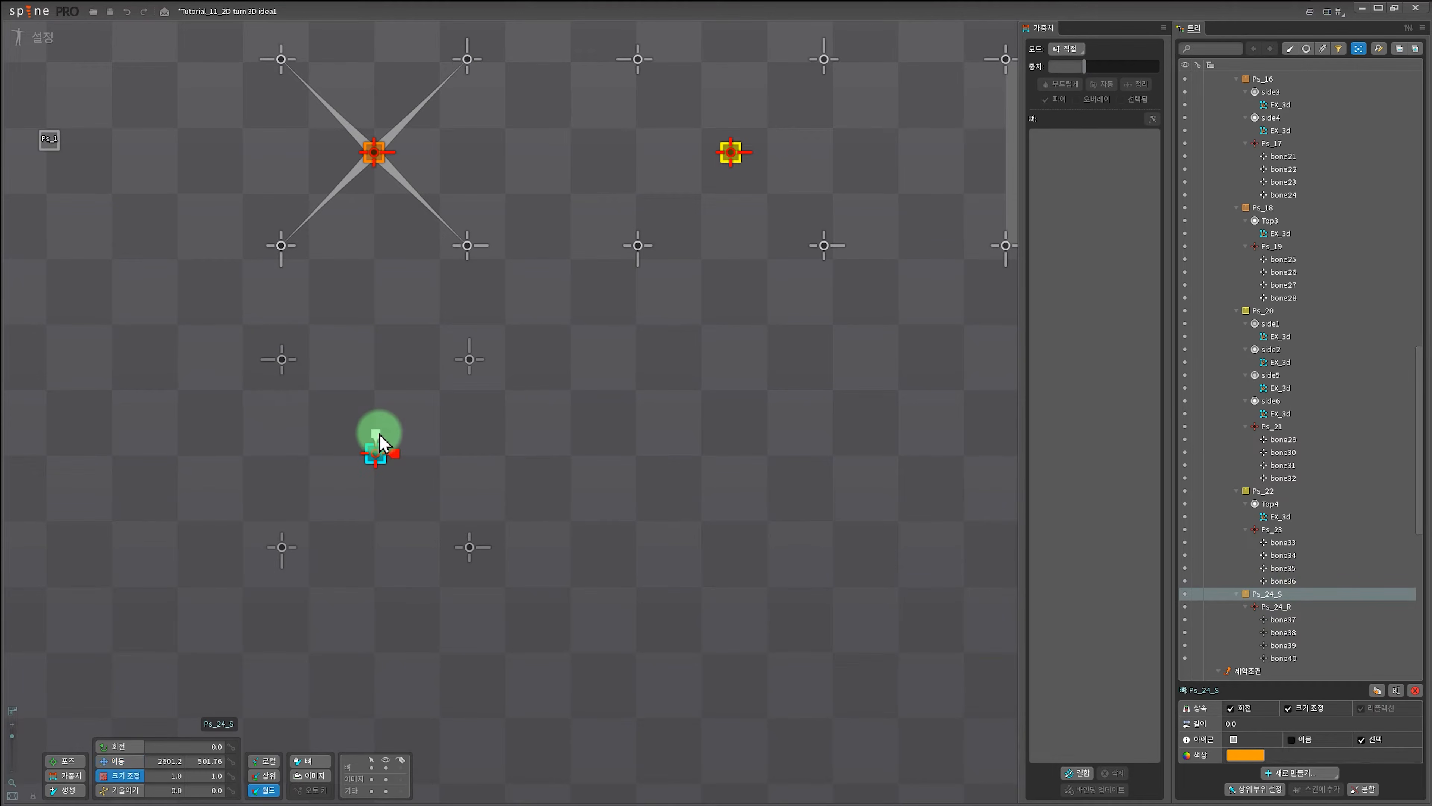
pyautogui.moveTo(375, 435); pyautogui.dragTo(377, 452)
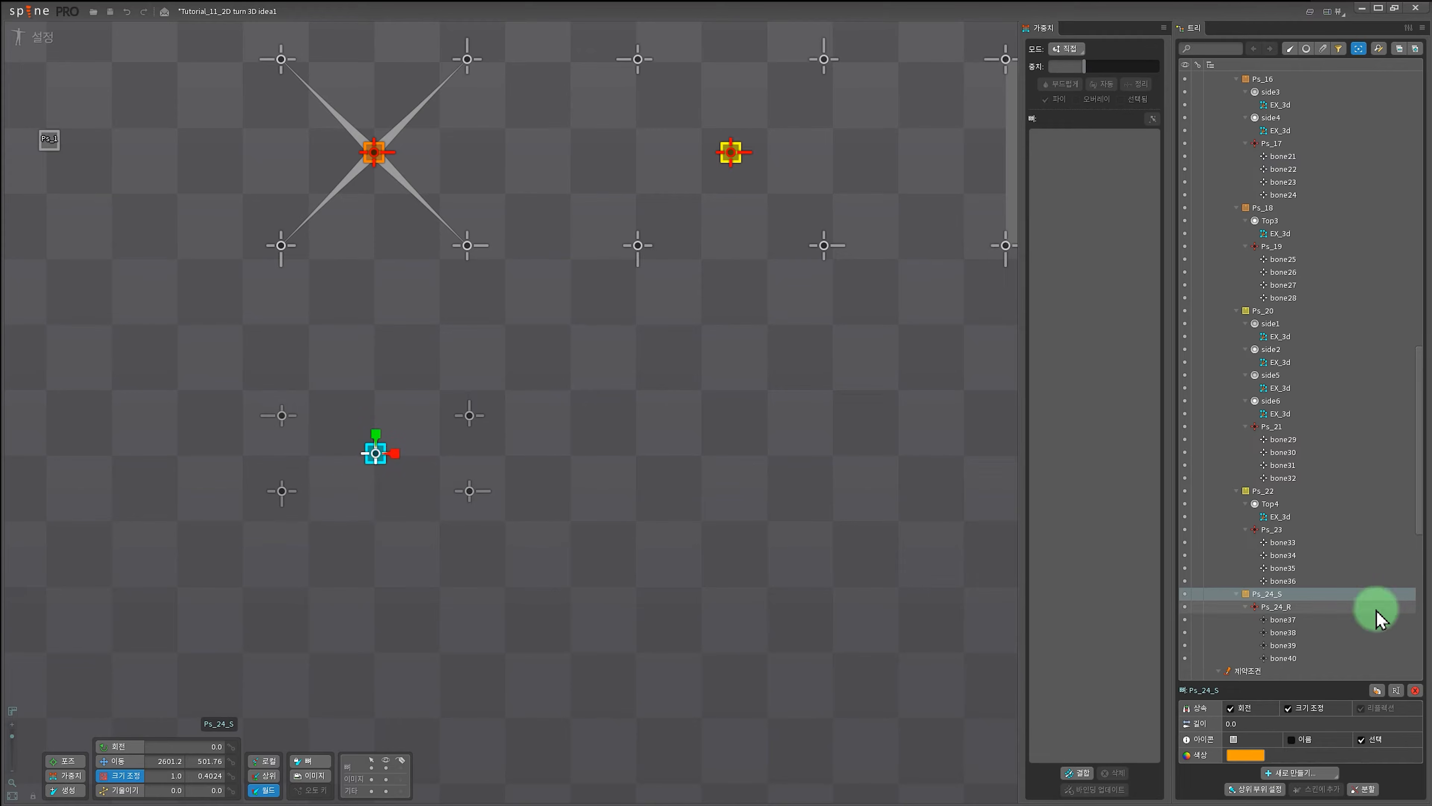
# Try rotating Ps_24_R within the flattened Ps_24_S, and undo both the rotation and the vertical scaling.
pyautogui.click(1273, 606)
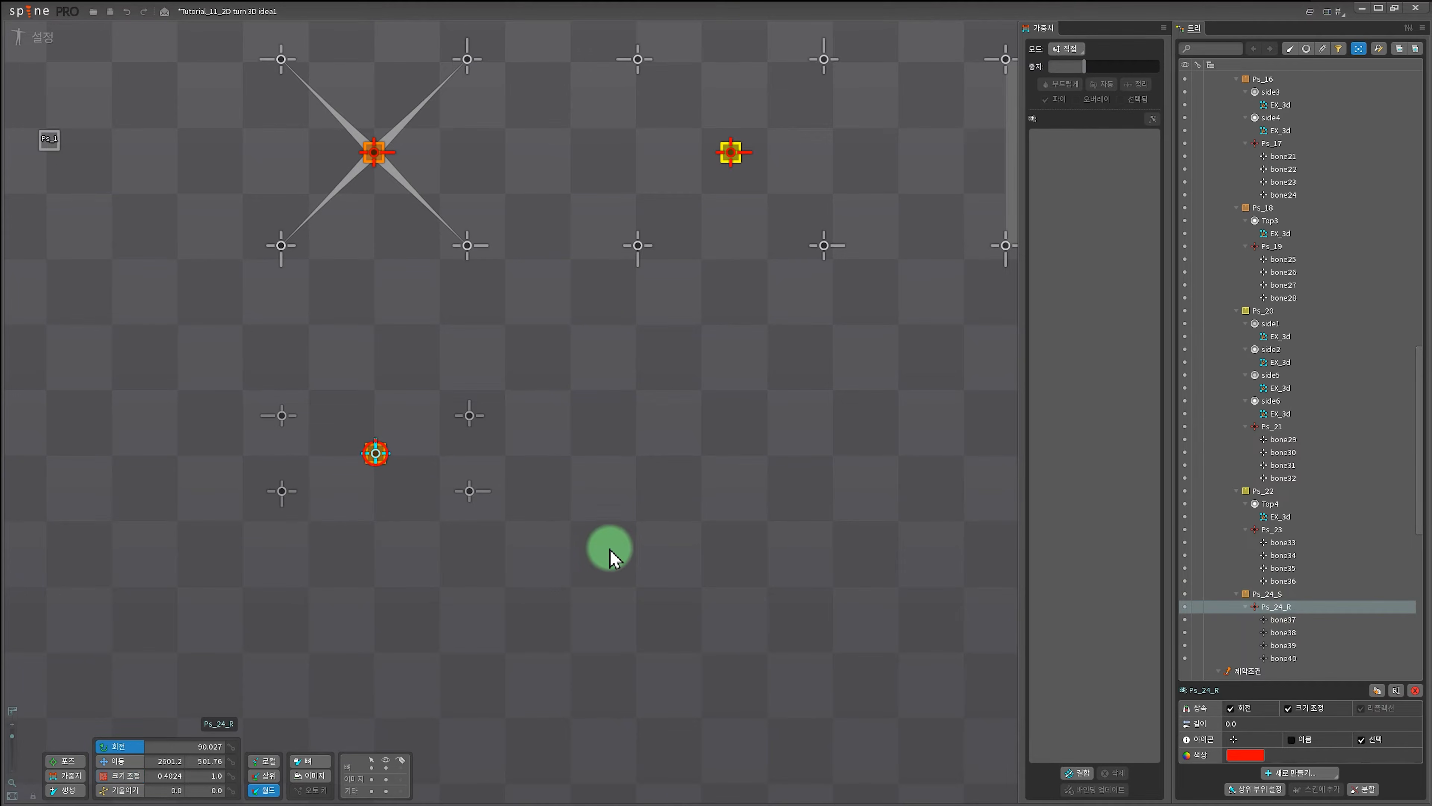
pyautogui.moveTo(612, 556); pyautogui.dragTo(490, 551)
pyautogui.hotkey('ctrl', 'z')
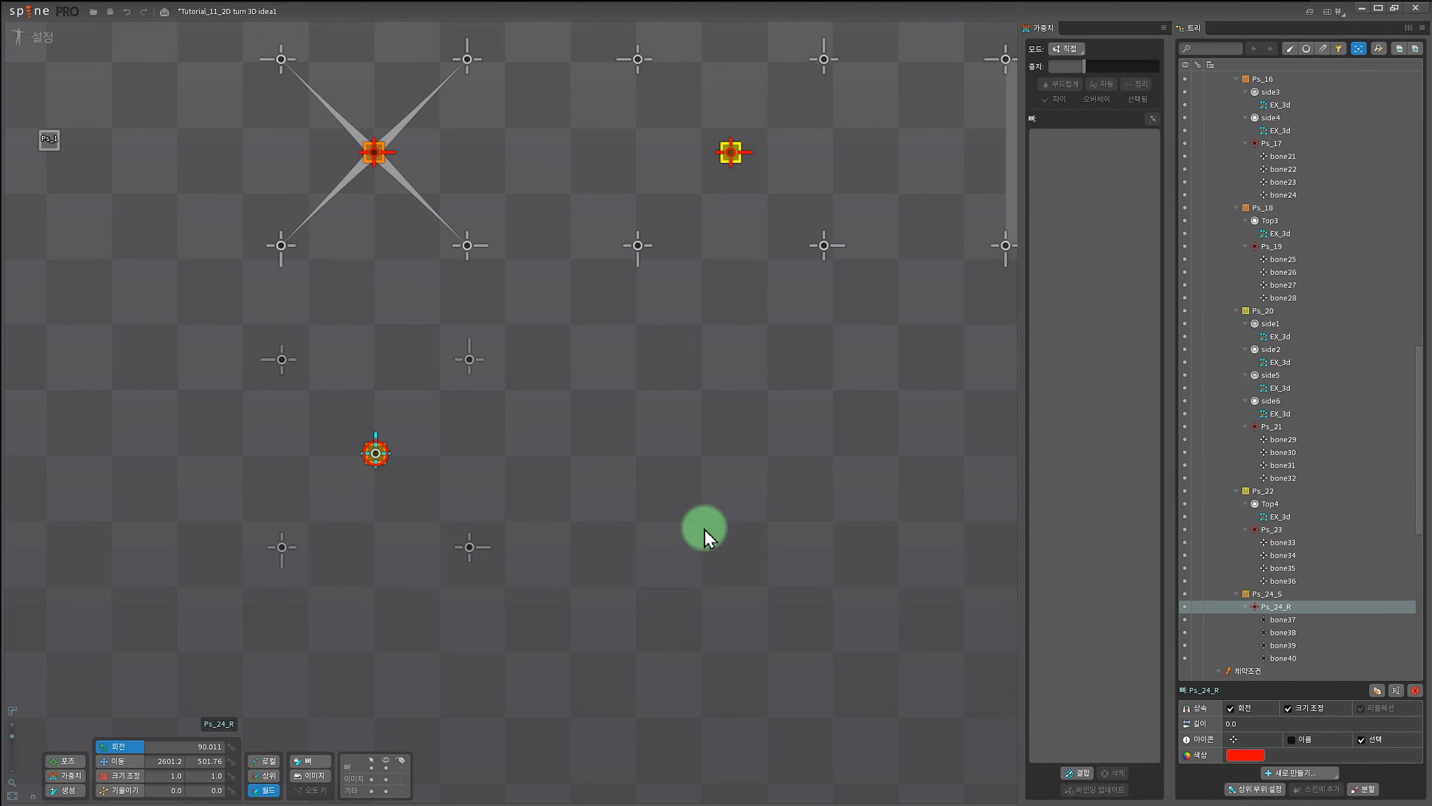
pyautogui.moveTo(705, 528); pyautogui.dragTo(724, 480)
pyautogui.scroll(-1, 723, 480)
pyautogui.moveTo(1285, 621); pyautogui.dragTo(1223, 716)
pyautogui.click(1274, 607)
# Add the EX_3d image under Ps_24_S and place it beside the square of corner bones.
pyautogui.click(1266, 593)
pyautogui.scroll(3, 478, 426)
pyautogui.moveTo(682, 408); pyautogui.dragTo(622, 531)
pyautogui.scroll(1, 502, 493)
pyautogui.scroll(-3, 502, 493)
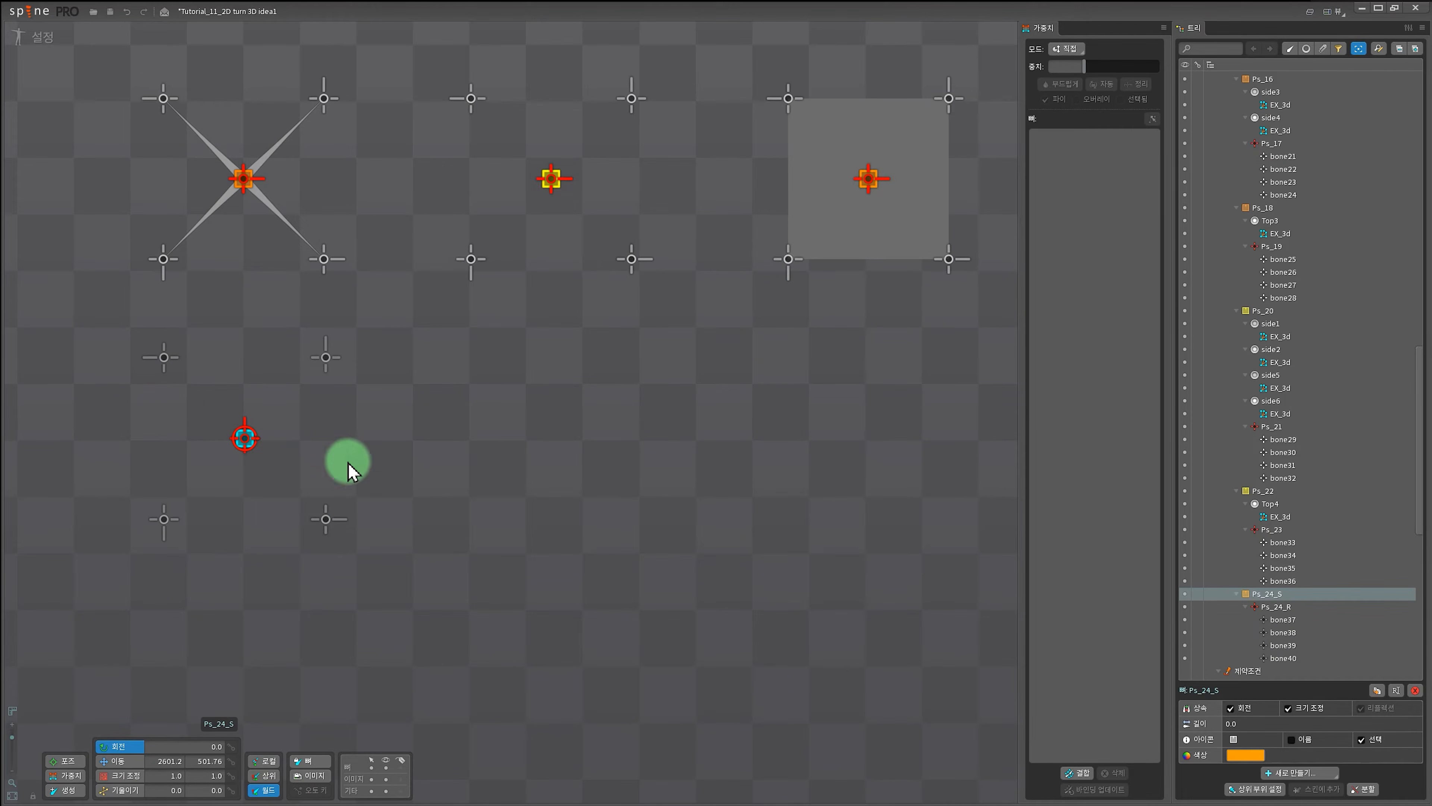
pyautogui.moveTo(499, 545); pyautogui.dragTo(537, 563)
pyautogui.scroll(-8, 1247, 474)
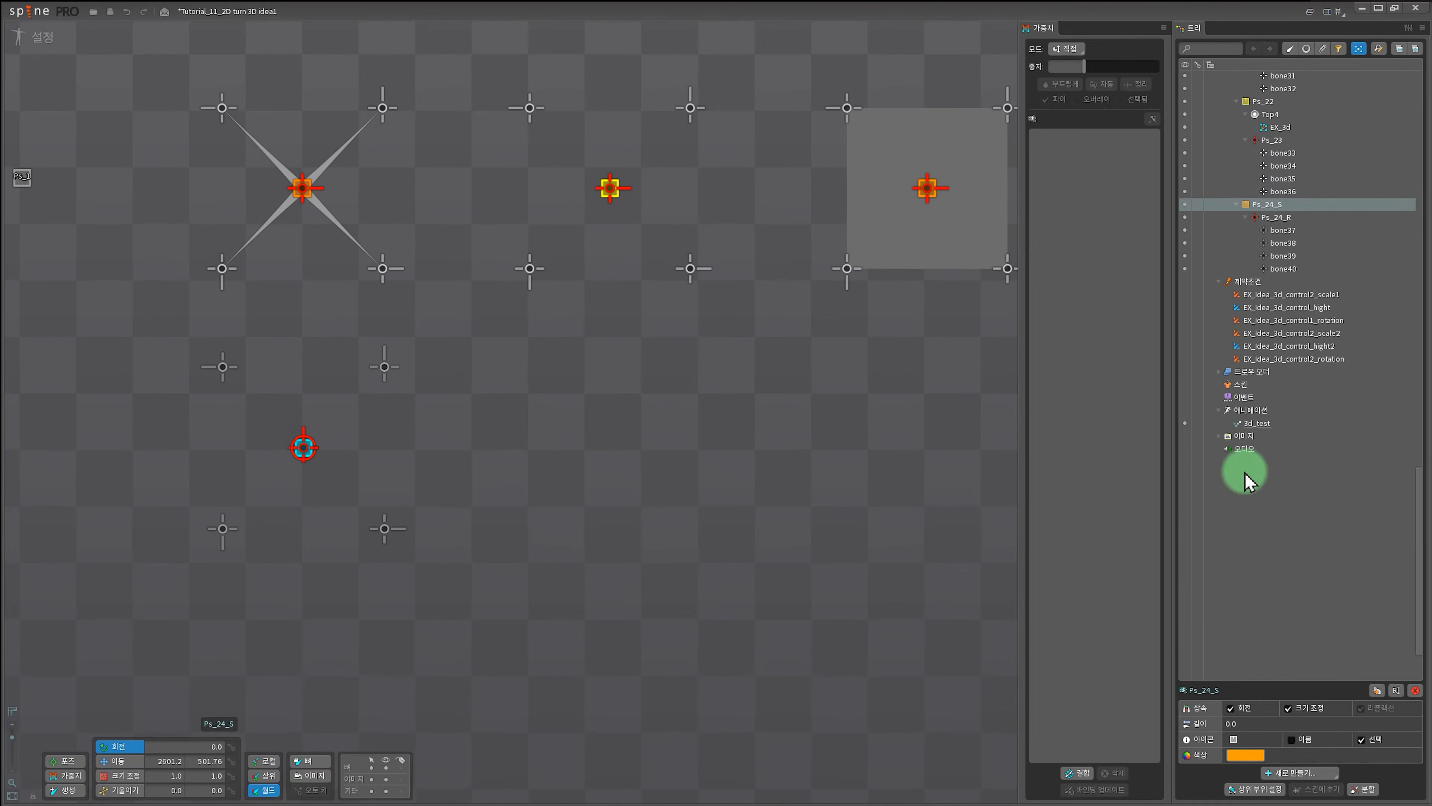
pyautogui.click(1219, 433)
pyautogui.moveTo(1253, 472); pyautogui.dragTo(548, 452)
pyautogui.click(538, 475)
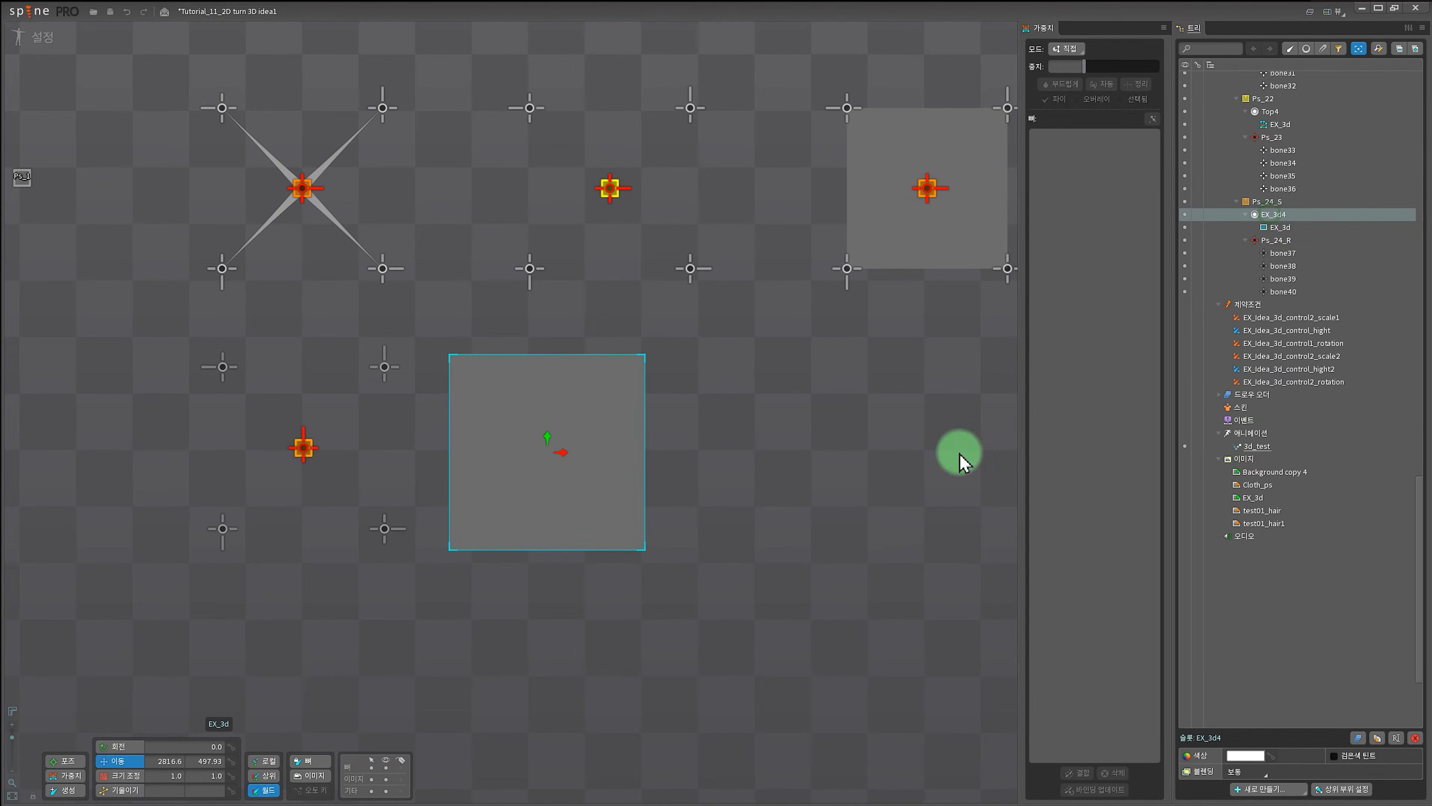
# Convert the new EX_3d image to a mesh and move it over the four corner bones.
pyautogui.scroll(3, 516, 643)
pyautogui.moveTo(514, 644); pyautogui.dragTo(624, 697)
pyautogui.click(1280, 227)
pyautogui.click(1241, 756)
pyautogui.click(1248, 773)
pyautogui.scroll(2, 510, 585)
pyautogui.moveTo(511, 585); pyautogui.dragTo(628, 596)
pyautogui.click(298, 725)
pyautogui.moveTo(832, 441); pyautogui.dragTo(425, 442)
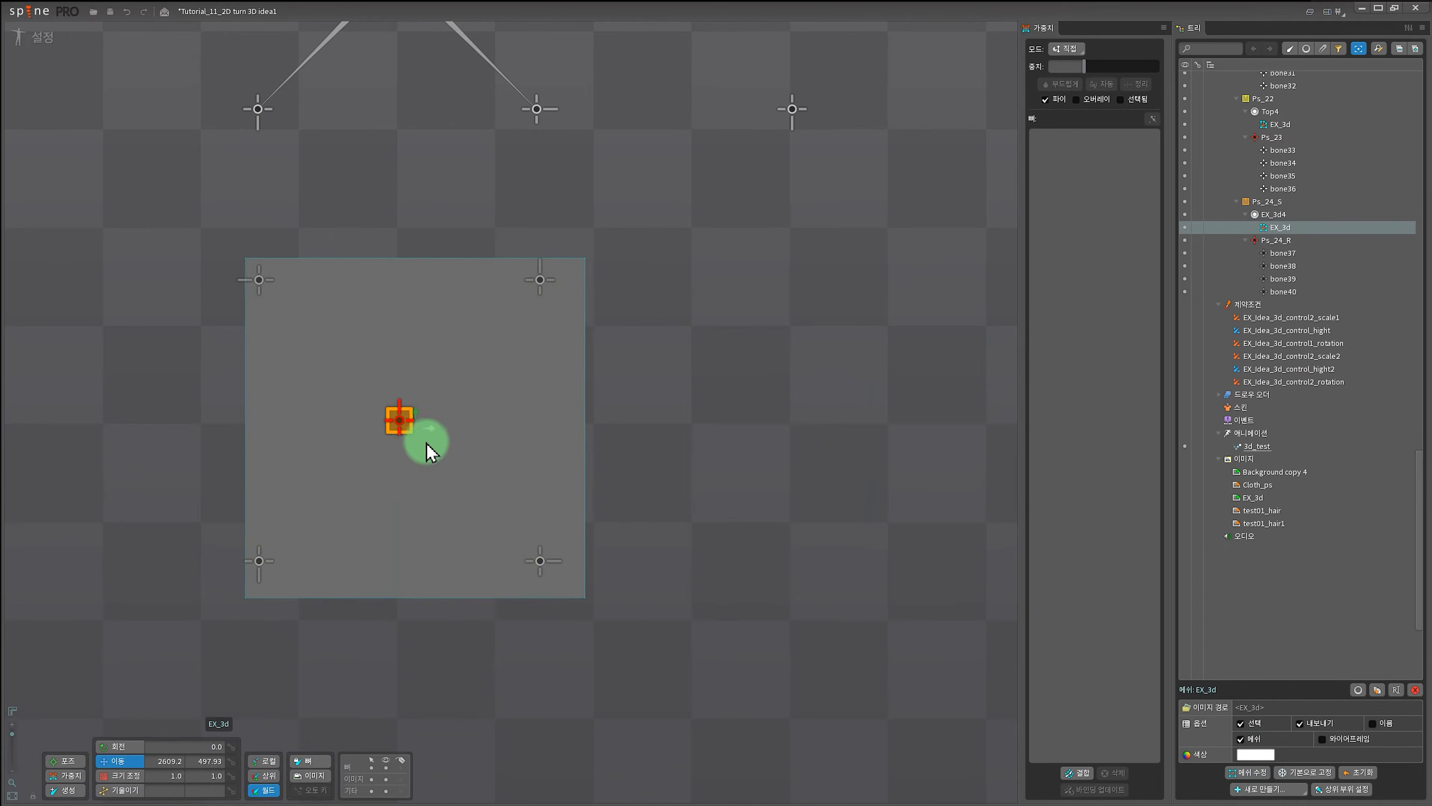
# Move the four EX_3d mesh vertices onto the corner bones of Ps_24_R.
pyautogui.scroll(5, 246, 270)
pyautogui.moveTo(249, 228); pyautogui.dragTo(354, 305)
pyautogui.moveTo(617, 371); pyautogui.dragTo(432, 374)
pyautogui.moveTo(484, 230); pyautogui.dragTo(374, 308)
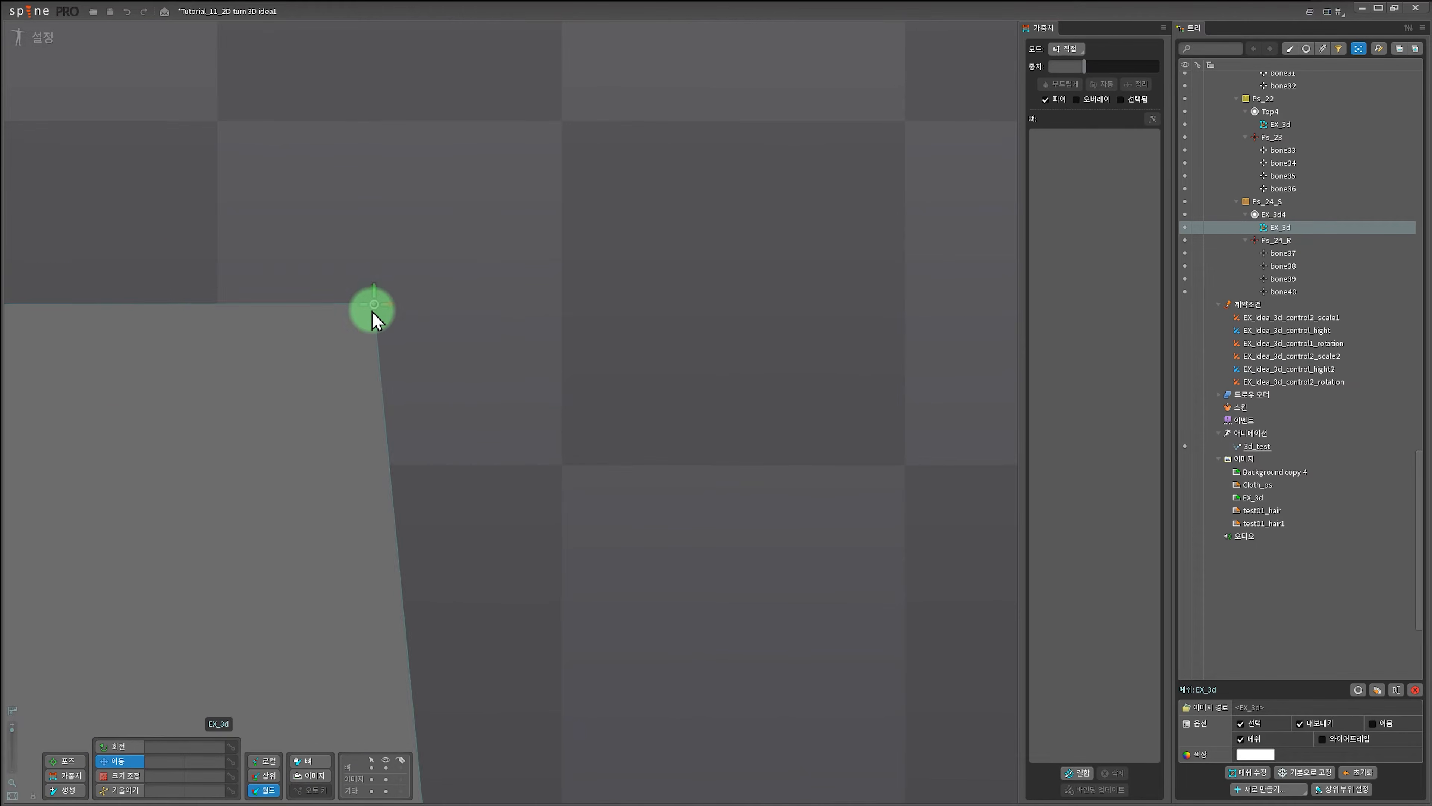
pyautogui.moveTo(477, 694); pyautogui.dragTo(749, 130)
pyautogui.moveTo(705, 610); pyautogui.dragTo(789, 203)
pyautogui.moveTo(838, 453); pyautogui.dragTo(735, 323)
pyautogui.moveTo(135, 361); pyautogui.dragTo(850, 390)
pyautogui.moveTo(364, 483); pyautogui.dragTo(465, 350)
pyautogui.scroll(-4, 465, 350)
pyautogui.moveTo(774, 490); pyautogui.dragTo(684, 611)
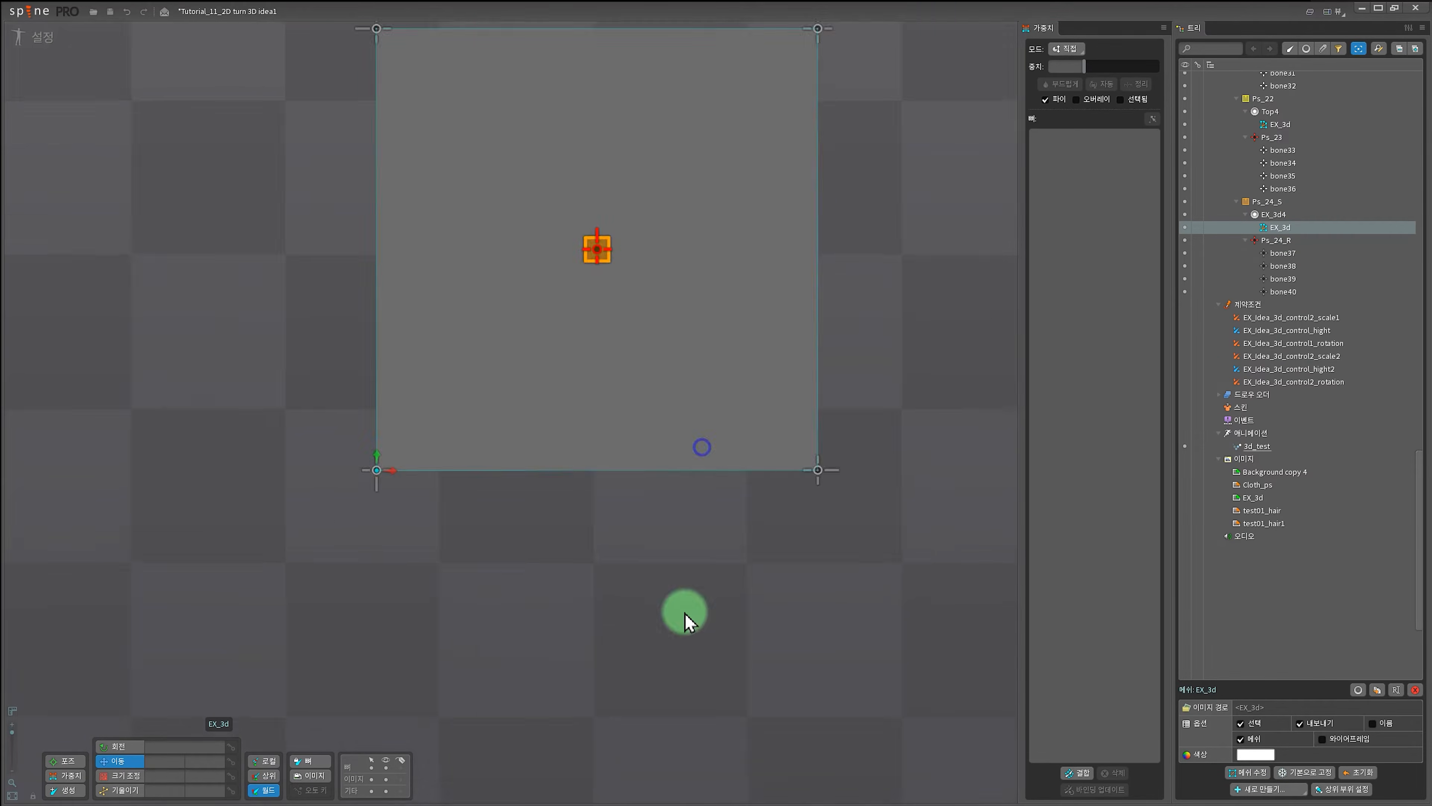
# Check each corner up close and align the EX_3d mesh vertices precisely with the corner bones.
pyautogui.scroll(5, 389, 460)
pyautogui.moveTo(308, 501); pyautogui.dragTo(363, 483)
pyautogui.scroll(-5, 303, 496)
pyautogui.scroll(5, 355, 513)
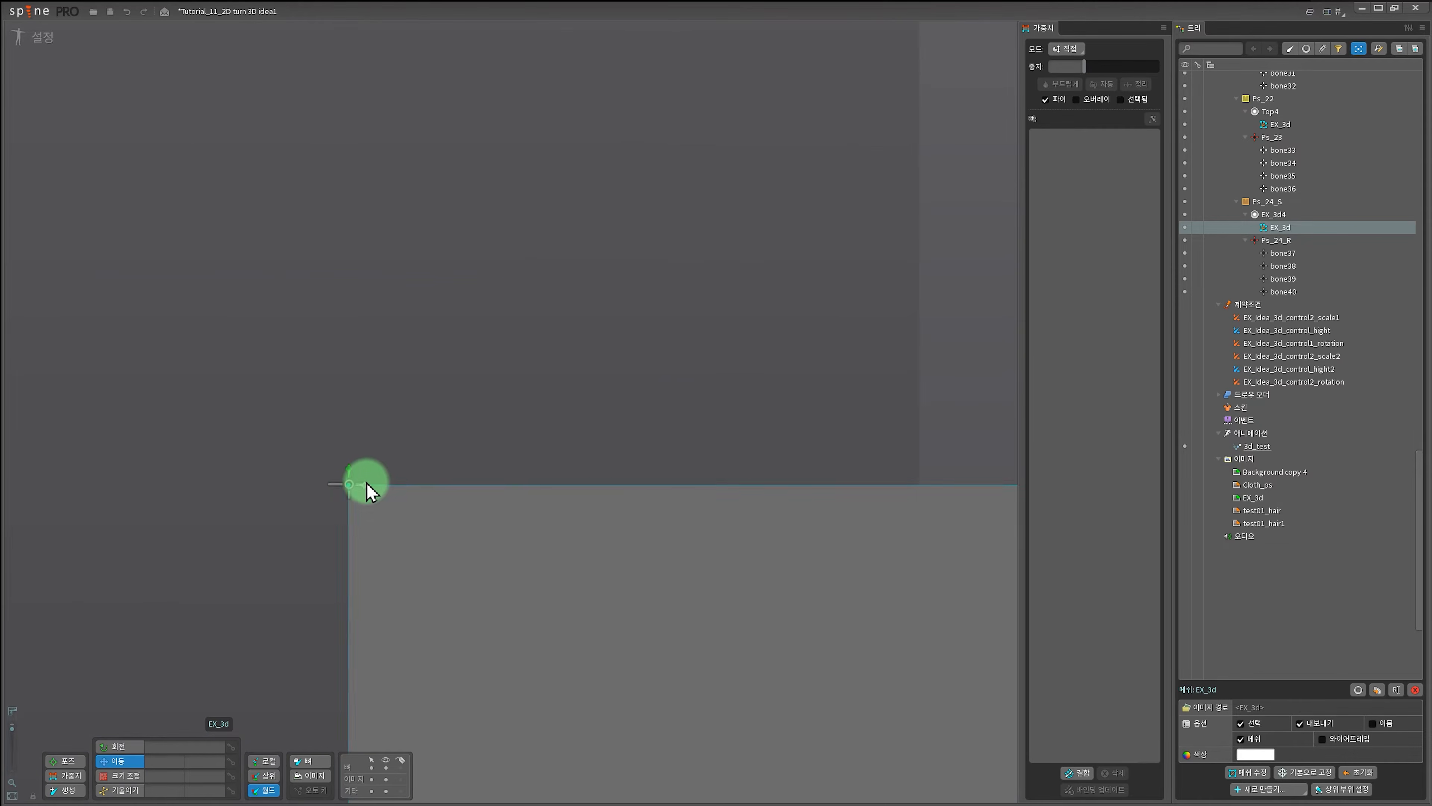
pyautogui.moveTo(861, 409); pyautogui.dragTo(361, 381)
pyautogui.moveTo(860, 379); pyautogui.dragTo(328, 327)
pyautogui.moveTo(311, 393); pyautogui.dragTo(329, 396)
pyautogui.moveTo(349, 716); pyautogui.dragTo(496, 147)
pyautogui.moveTo(508, 728); pyautogui.dragTo(675, 527)
pyautogui.click(621, 453)
pyautogui.scroll(-4, 617, 576)
pyautogui.scroll(3, 345, 598)
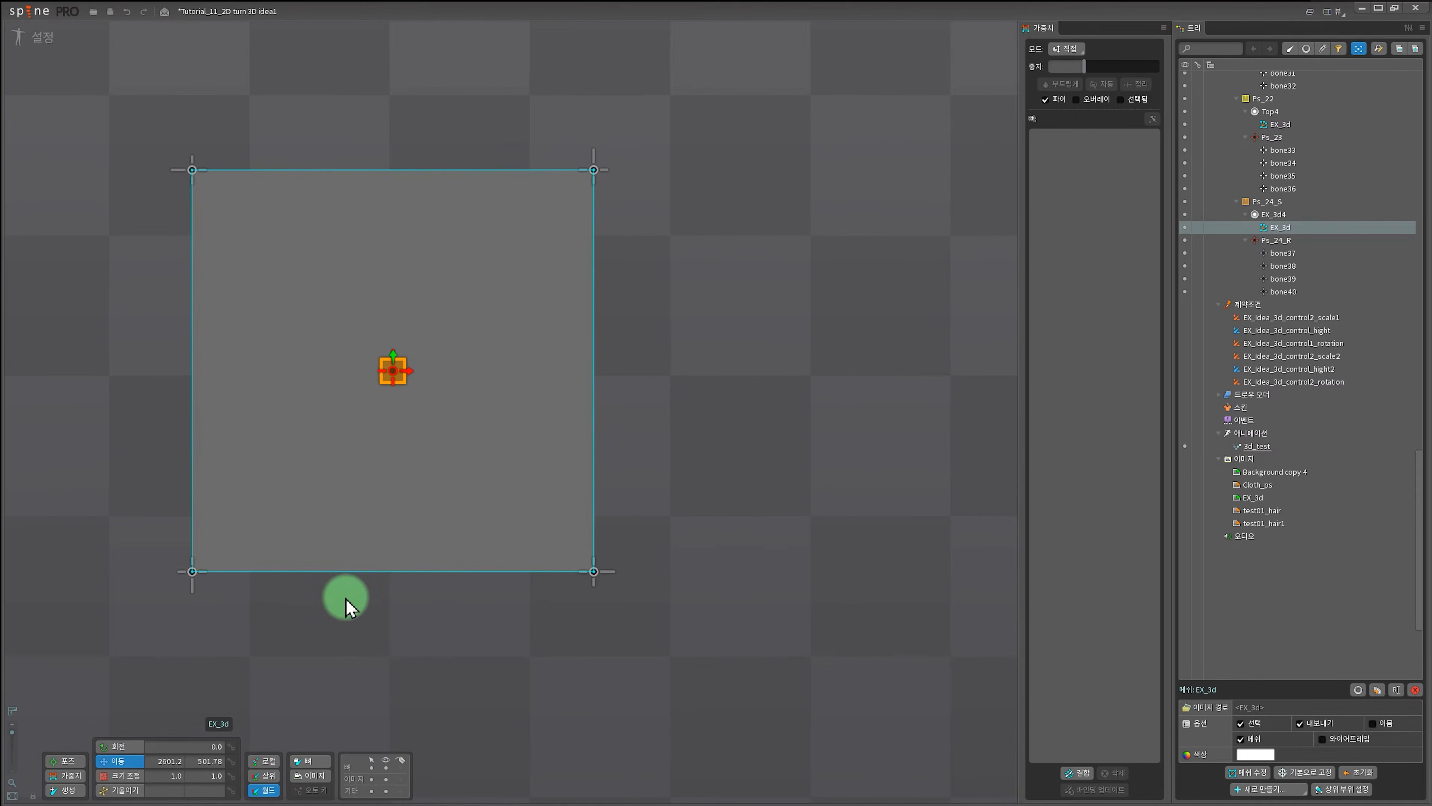
# Bind bone38, bone39, bone40 and bone37 to the EX_3d mesh under Ps_24_S.
pyautogui.click(1079, 774)
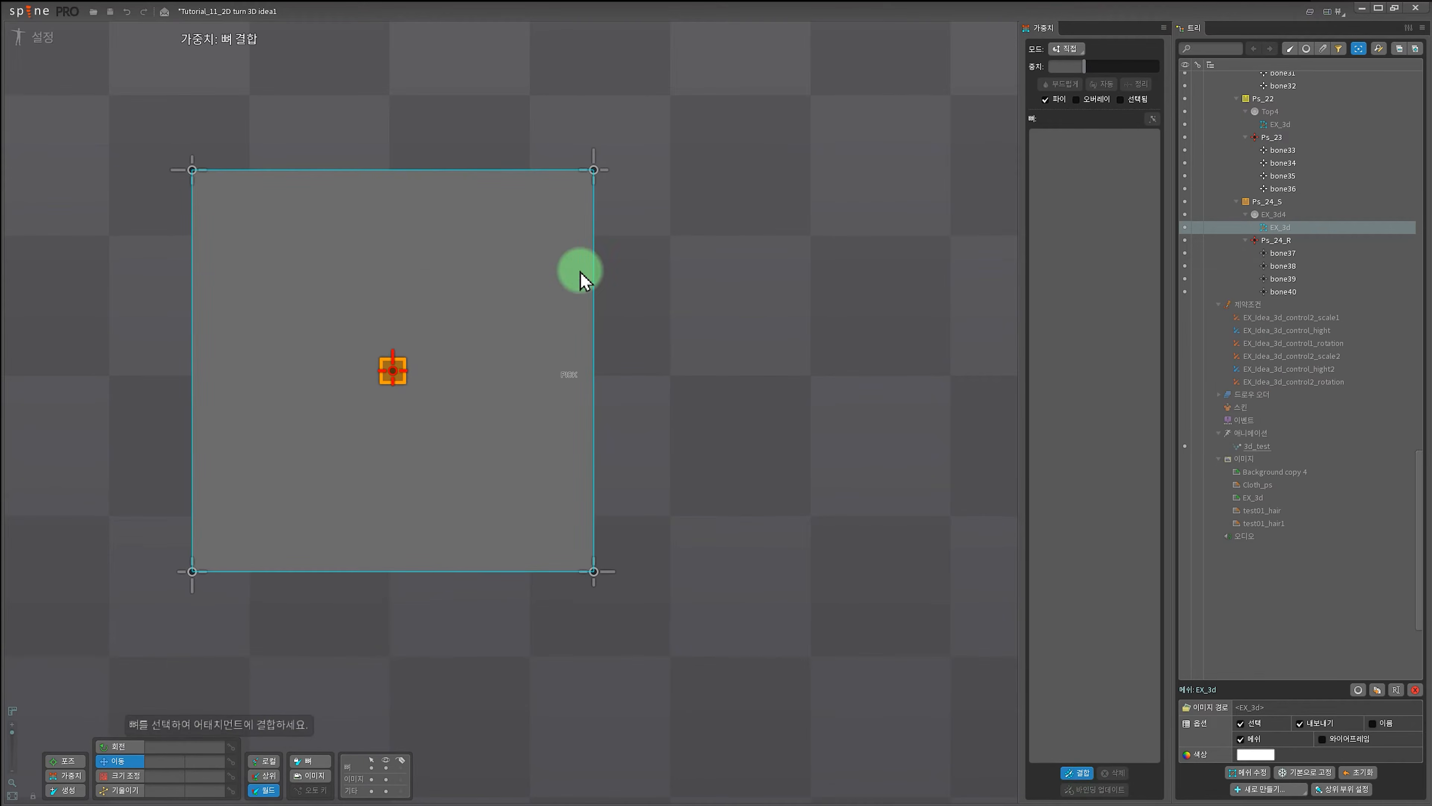
pyautogui.click(598, 164)
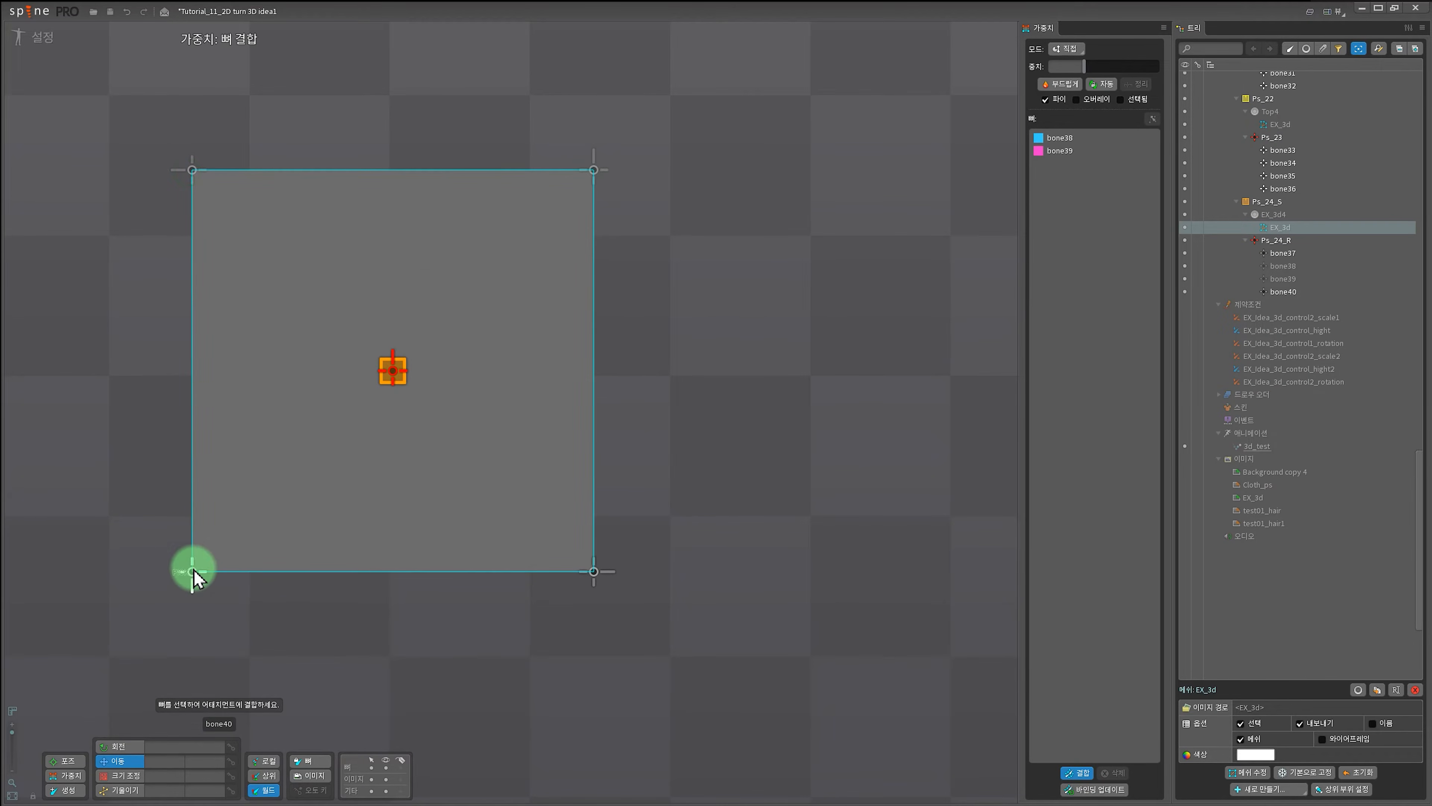
pyautogui.click(599, 581)
pyautogui.press('Escape')
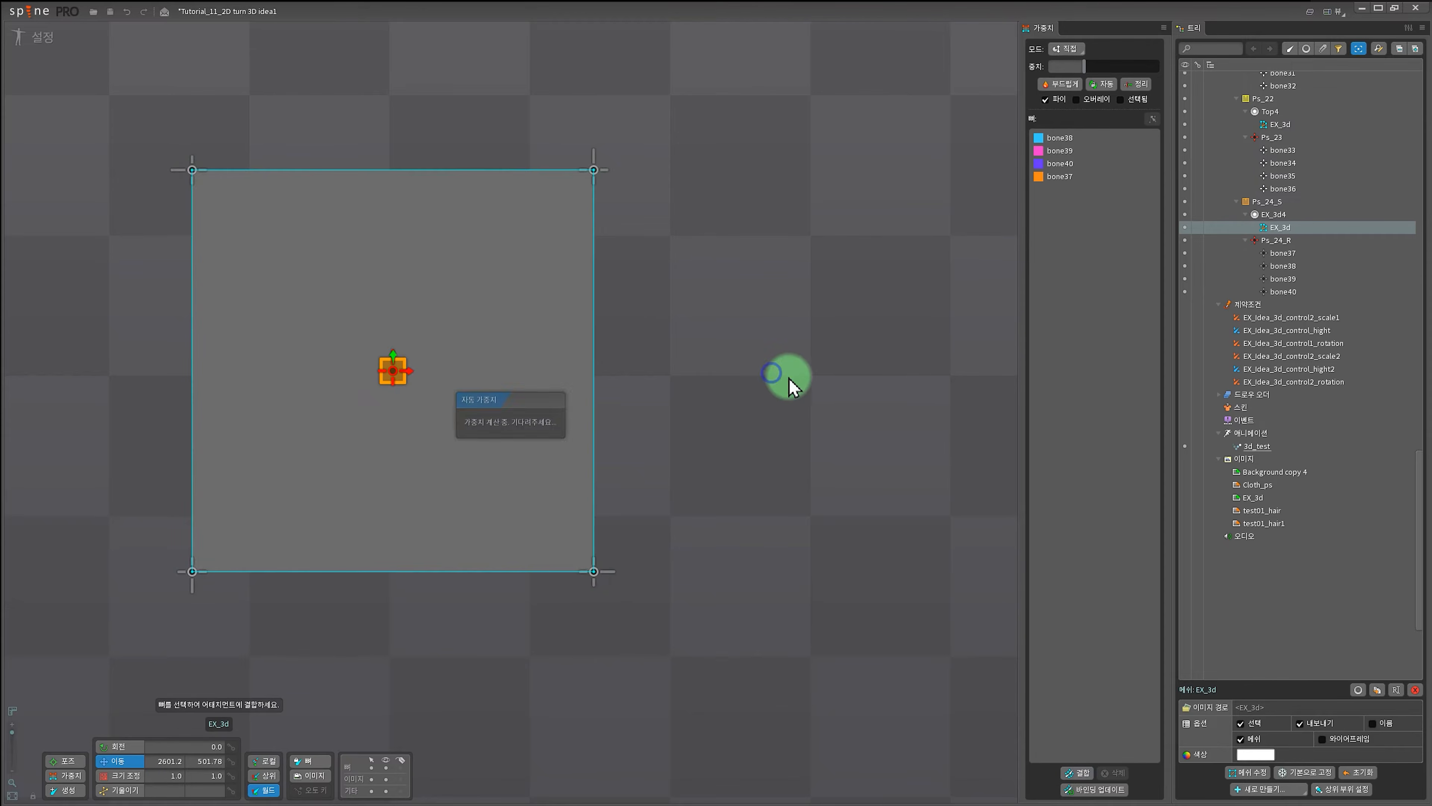
# Weight each mesh vertex 100% to the corner bone at its position, and deselect the mesh.
pyautogui.click(67, 777)
pyautogui.click(1061, 139)
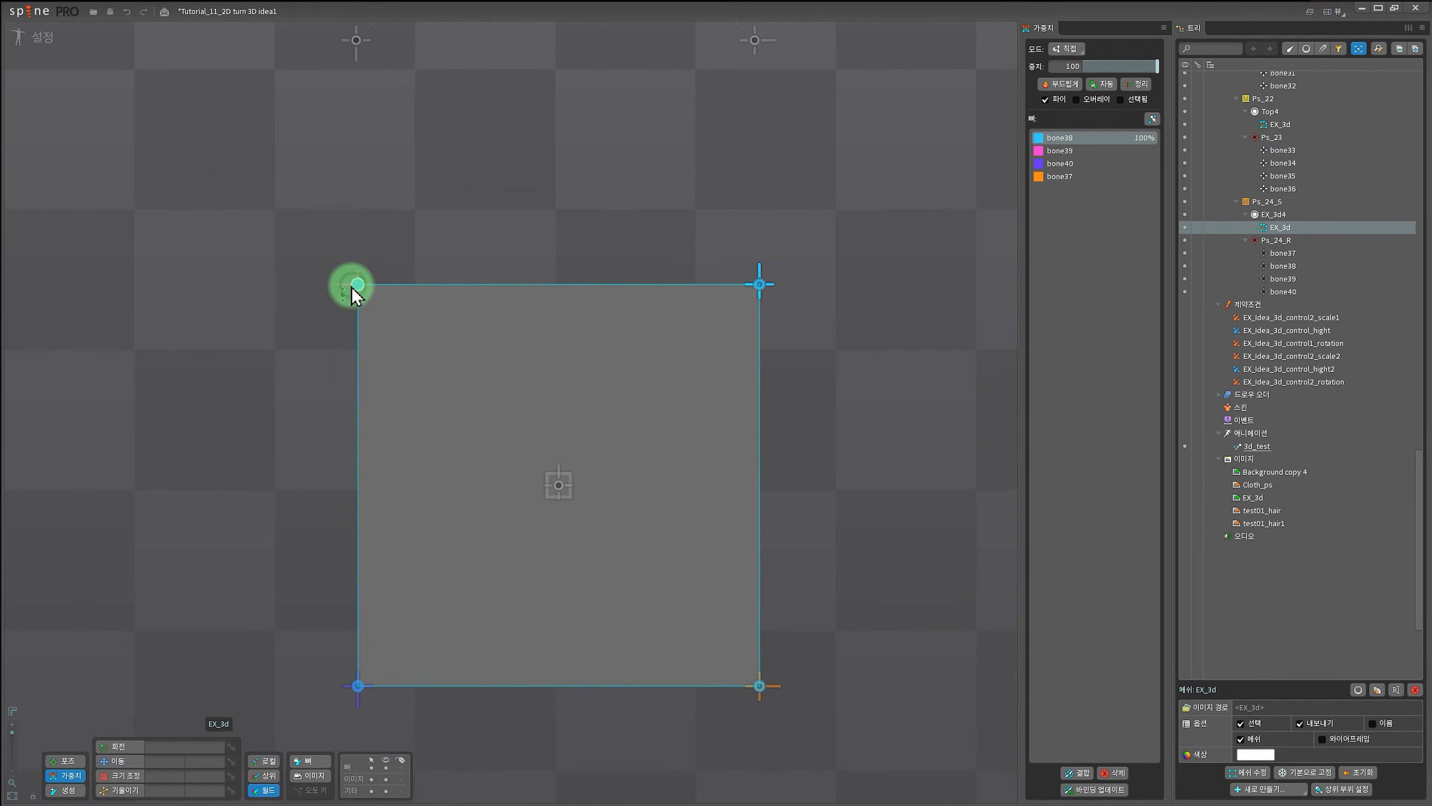
pyautogui.click(1082, 151)
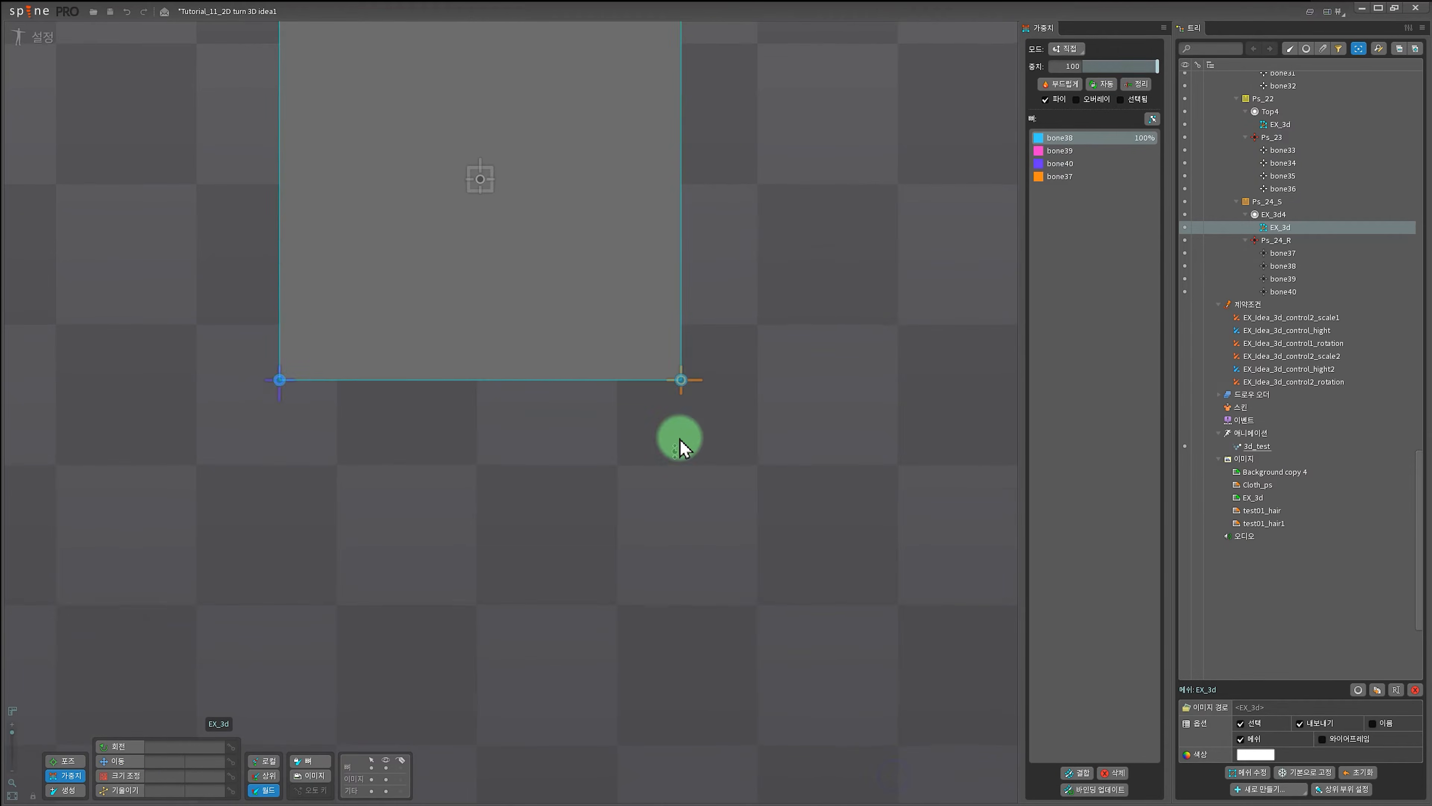
pyautogui.click(681, 380)
pyautogui.click(280, 381)
pyautogui.scroll(-3, 607, 451)
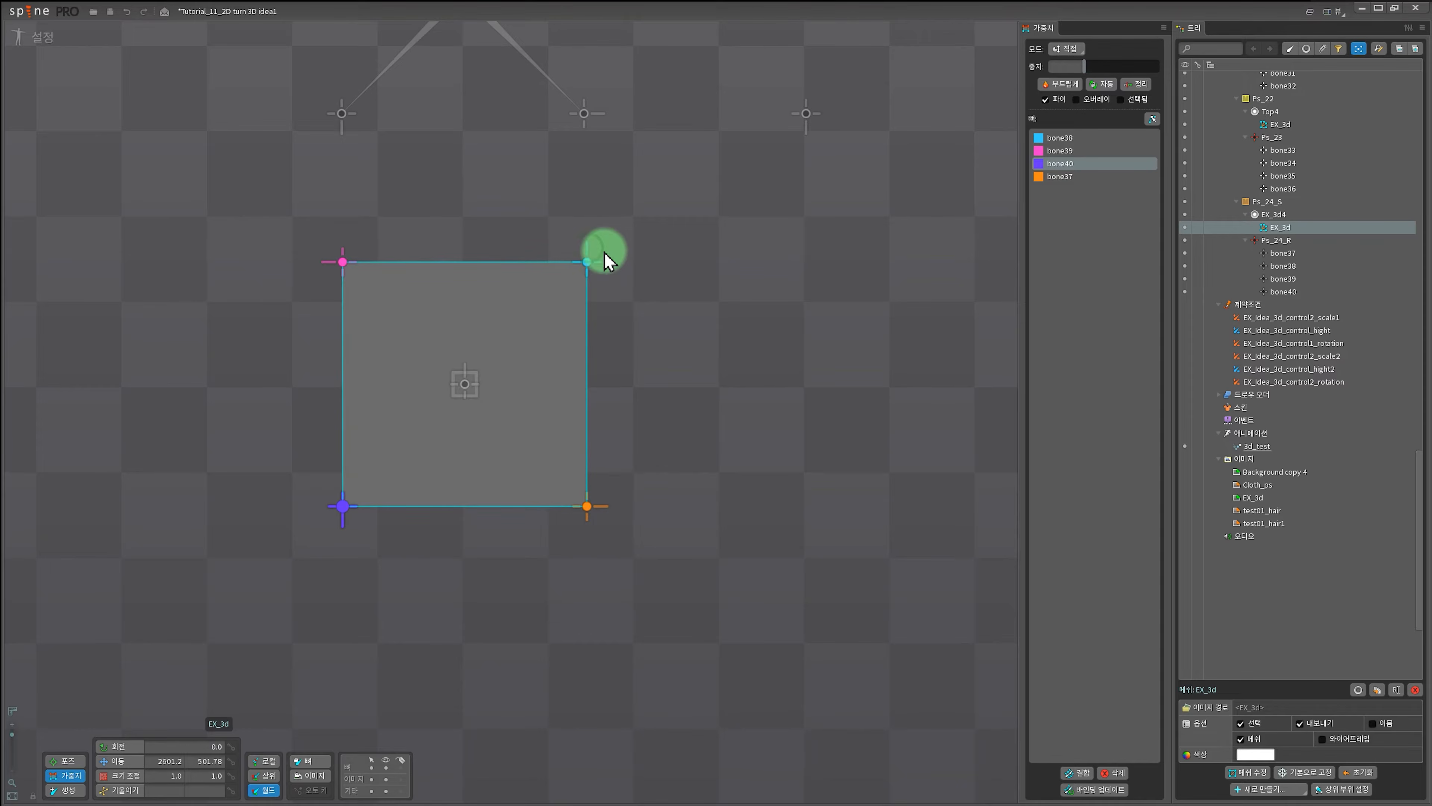
pyautogui.scroll(-5, 634, 592)
pyautogui.click(620, 551)
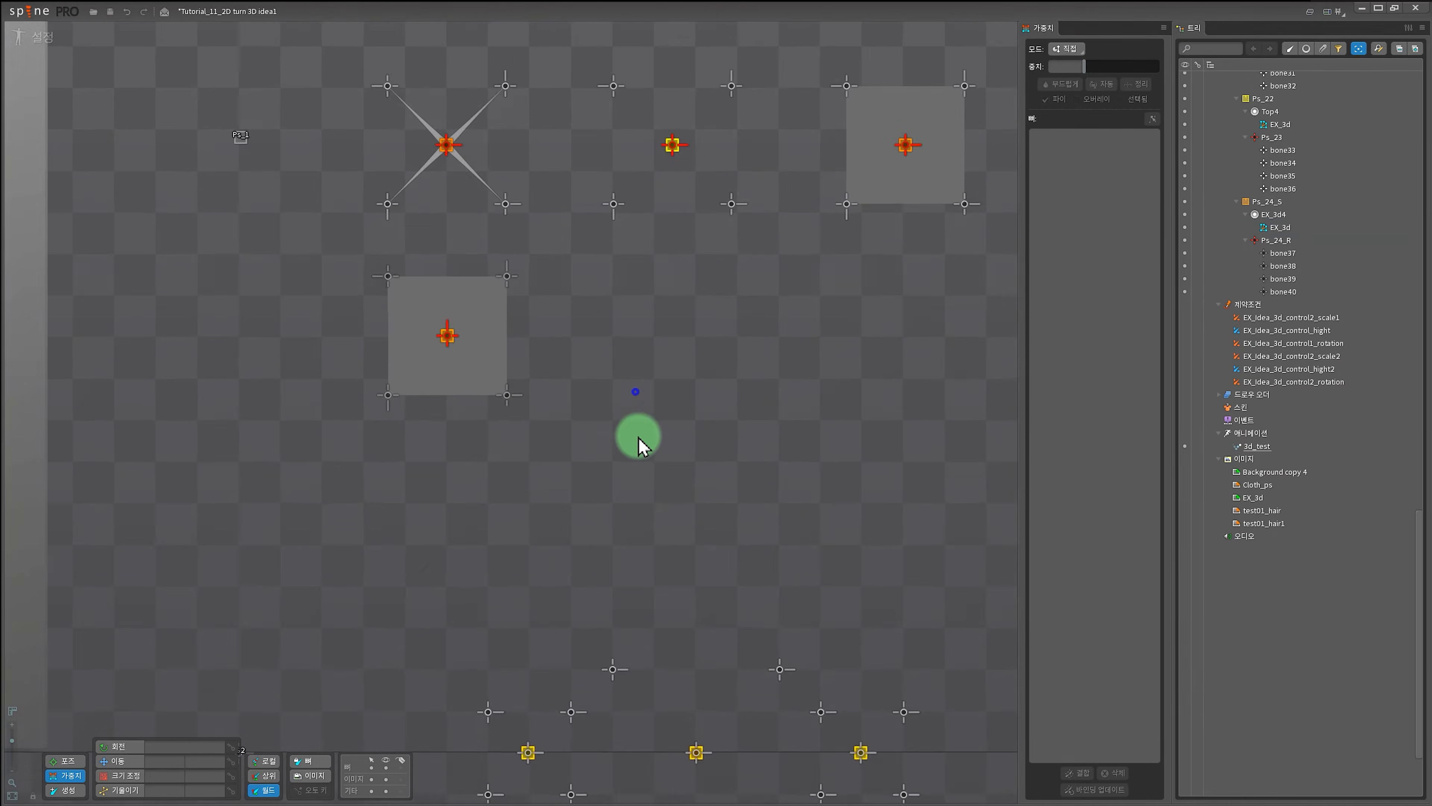
# Test the bound mesh by scaling Ps_24_S vertically to about 0.37 and rotating Ps_24_R, and undo the test changes.
pyautogui.scroll(4, 437, 584)
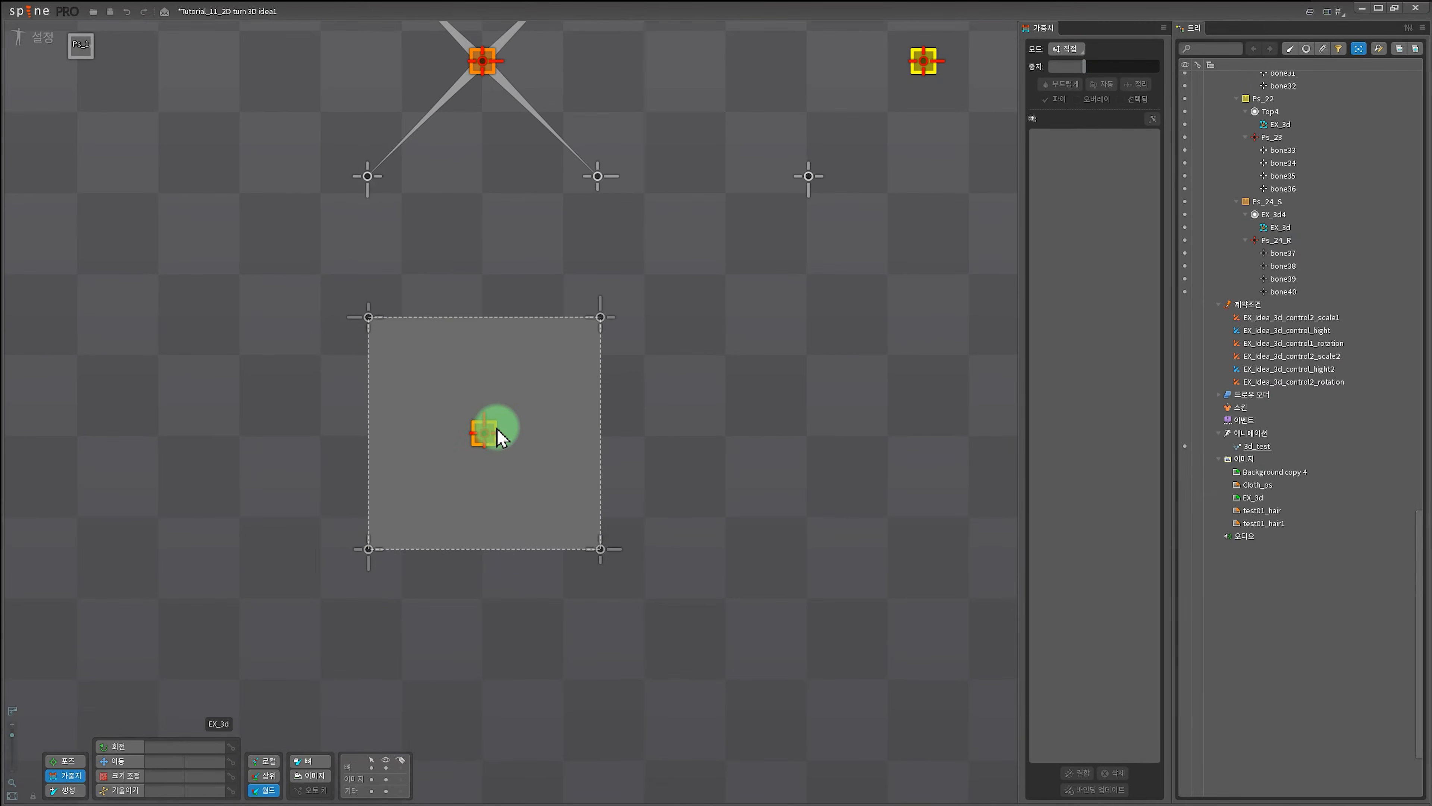
pyautogui.click(509, 444)
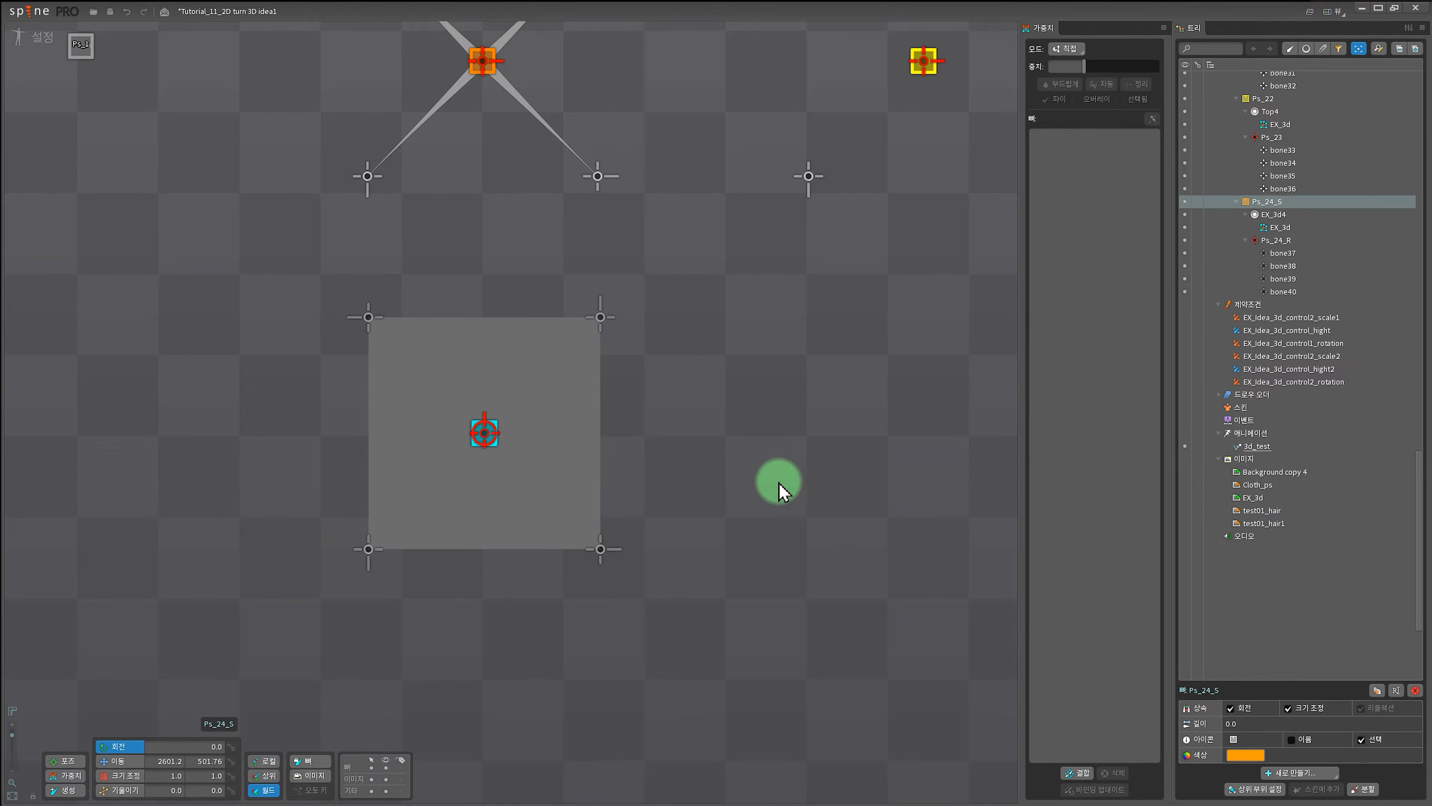
pyautogui.press('pagedown')
pyautogui.press('pageup')
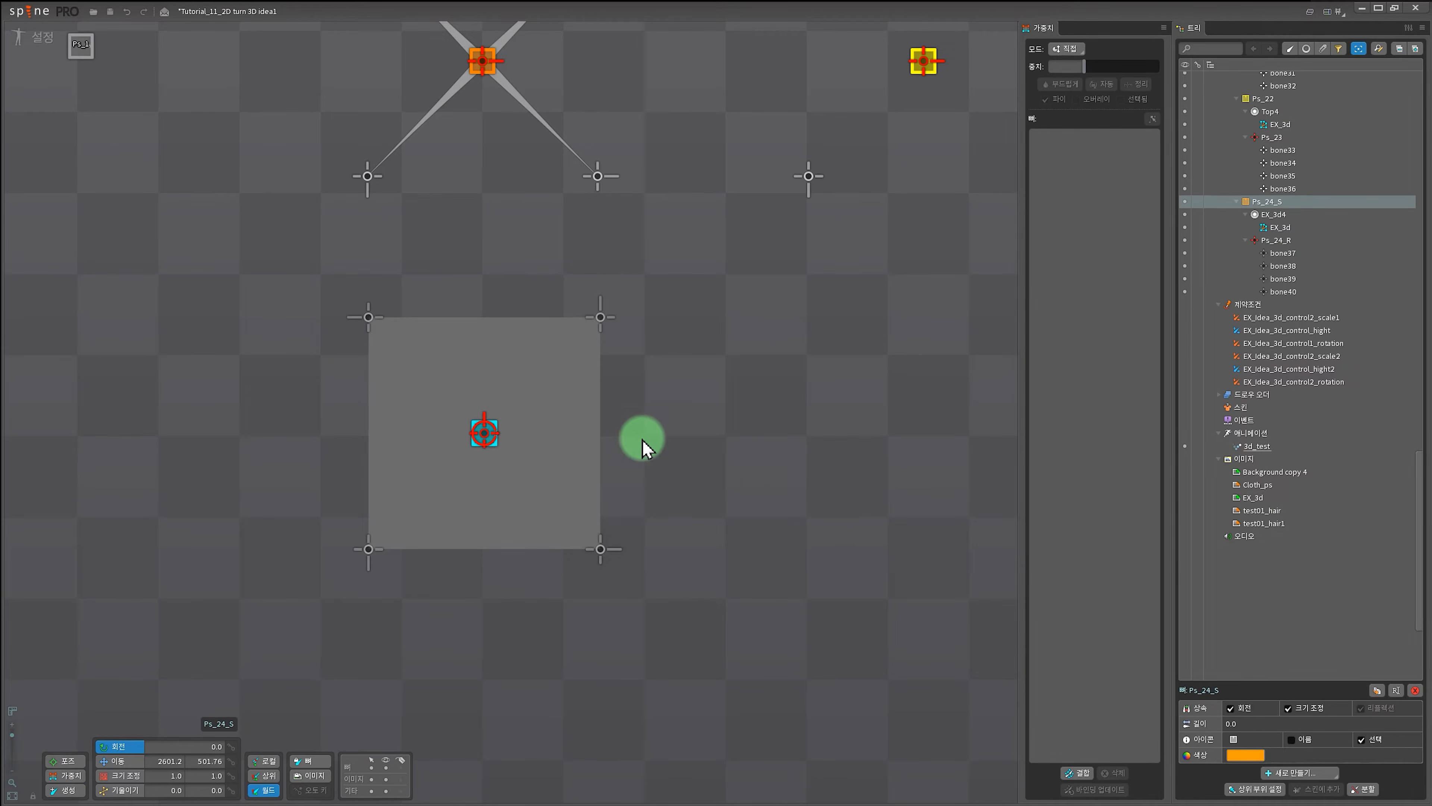
pyautogui.press('b')
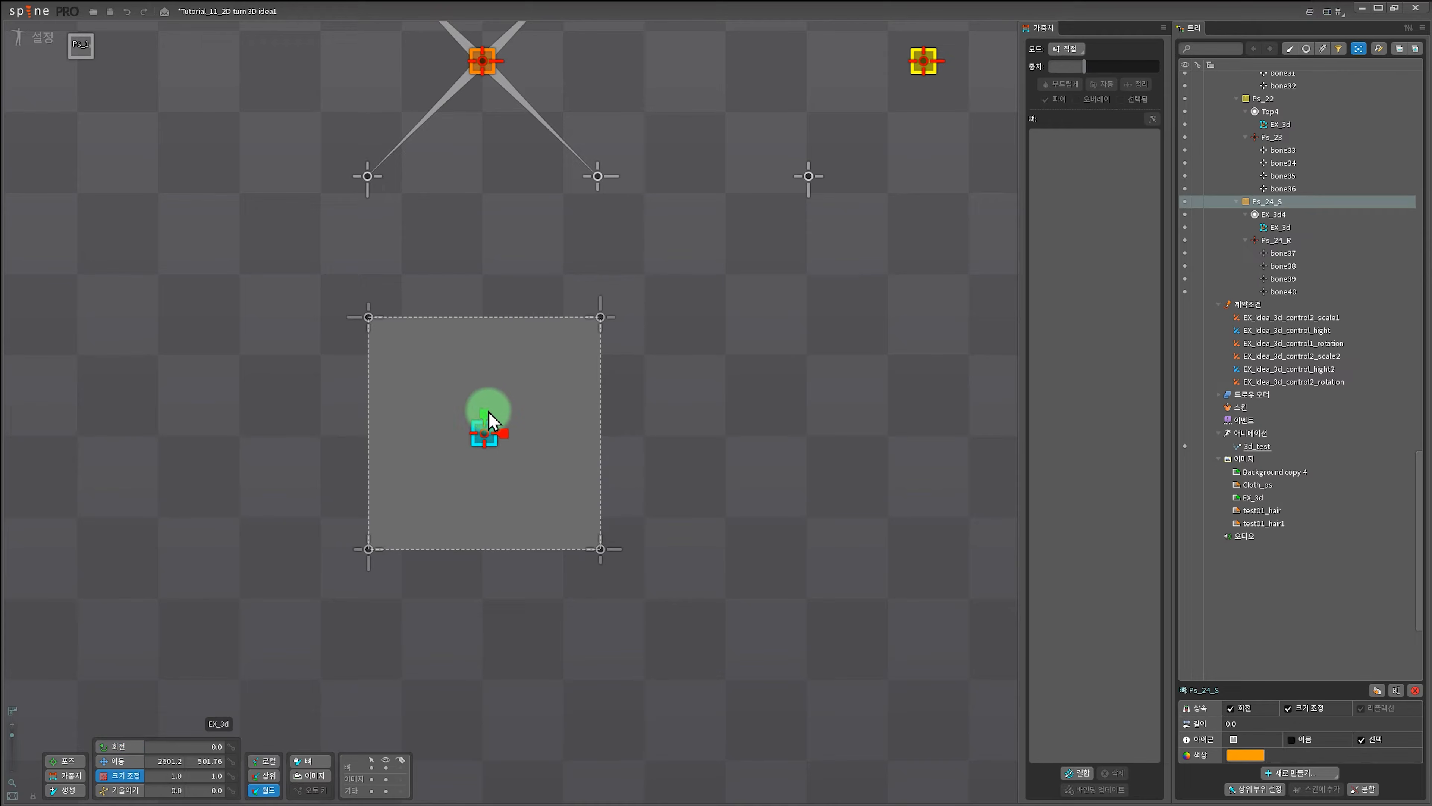
pyautogui.moveTo(485, 421); pyautogui.dragTo(739, 429)
pyautogui.click(1269, 240)
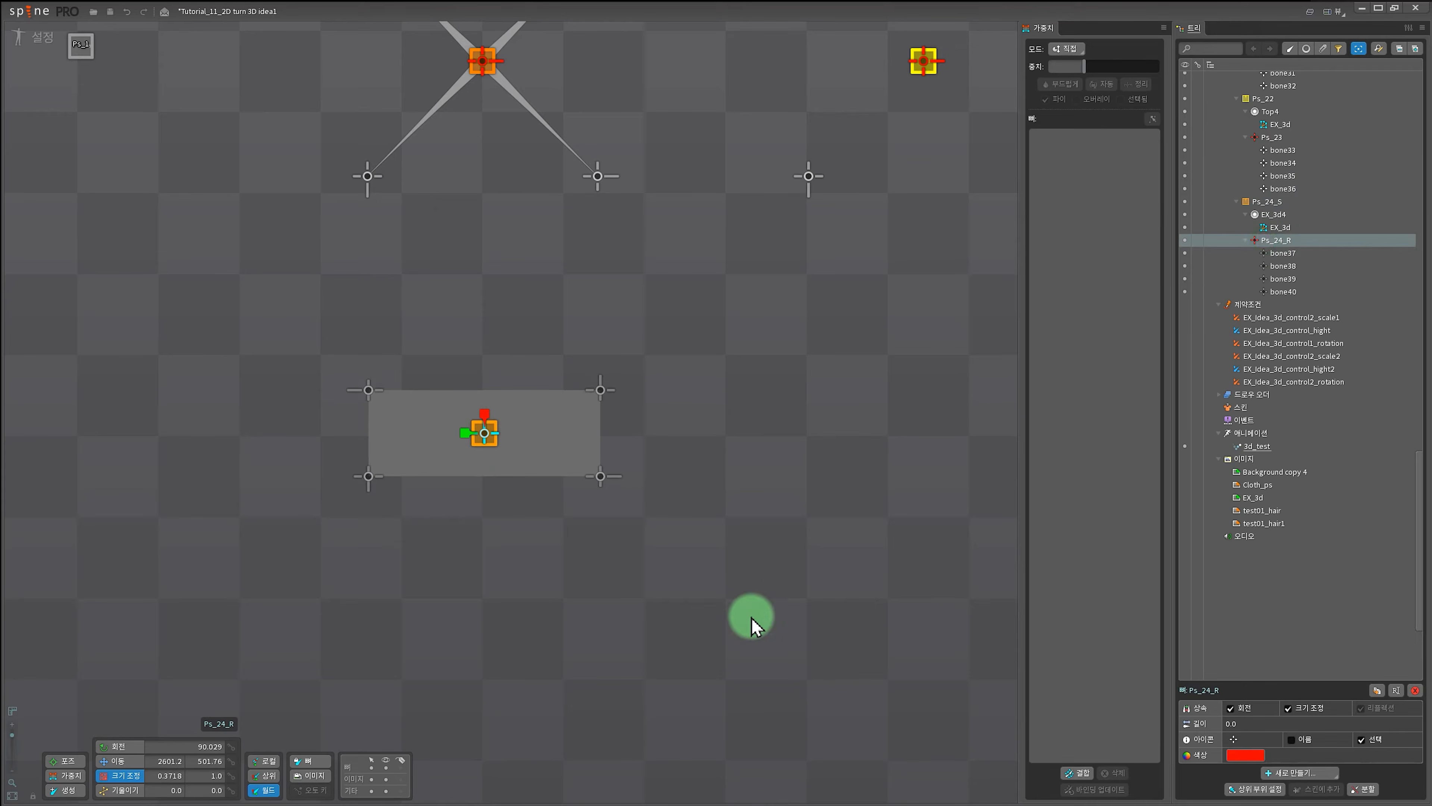
pyautogui.moveTo(755, 615); pyautogui.dragTo(539, 507)
pyautogui.hotkey('ctrl', 'z')
pyautogui.hotkey('ctrl', 'z')
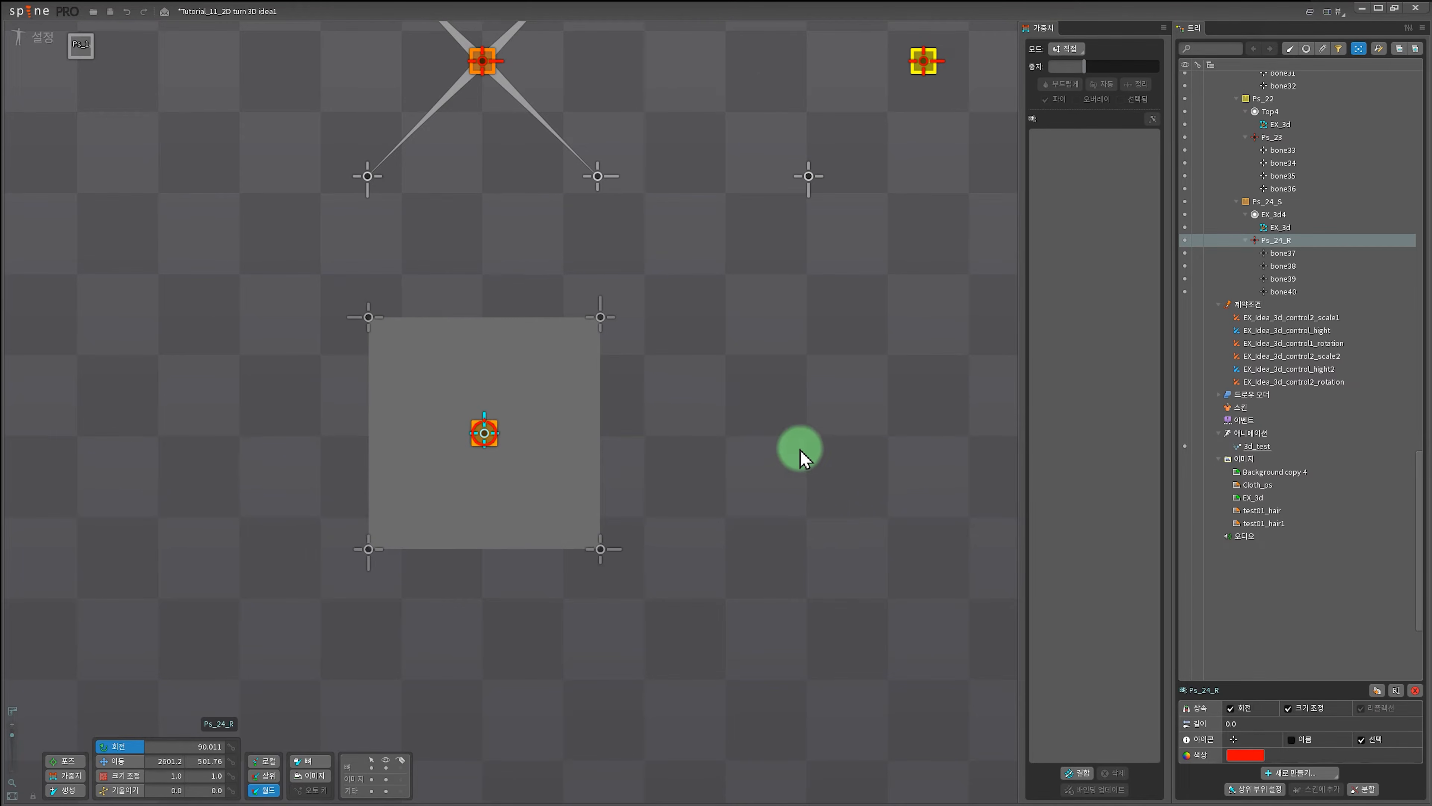
# Examine the row of example rigs, from the flat square top to the flattened diamond and the complete cubes.
pyautogui.scroll(-2, 812, 460)
pyautogui.moveTo(820, 470); pyautogui.dragTo(237, 611)
pyautogui.scroll(-2, 462, 541)
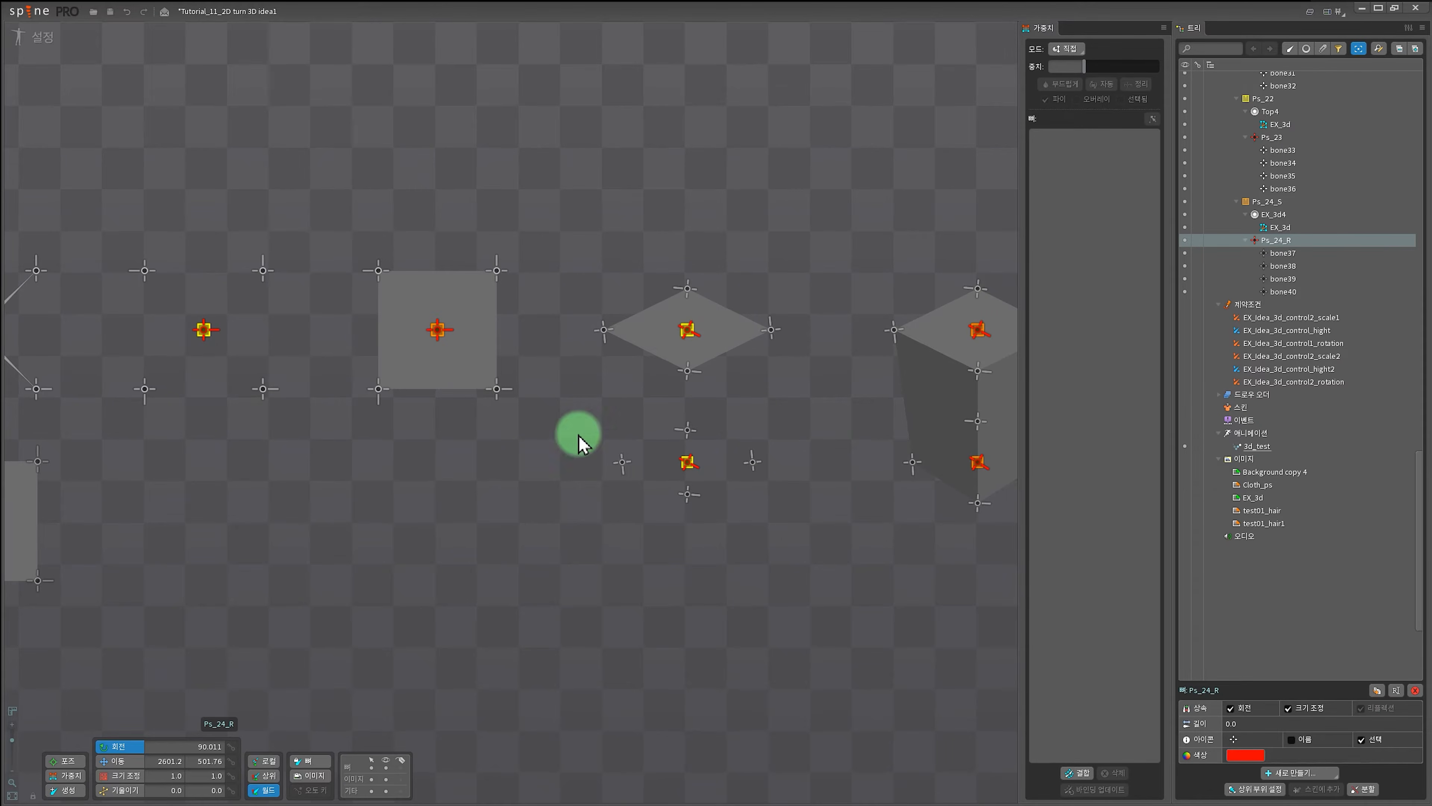
pyautogui.moveTo(226, 664); pyautogui.dragTo(526, 610)
pyautogui.scroll(-2, 541, 598)
pyautogui.moveTo(699, 536); pyautogui.dragTo(510, 579)
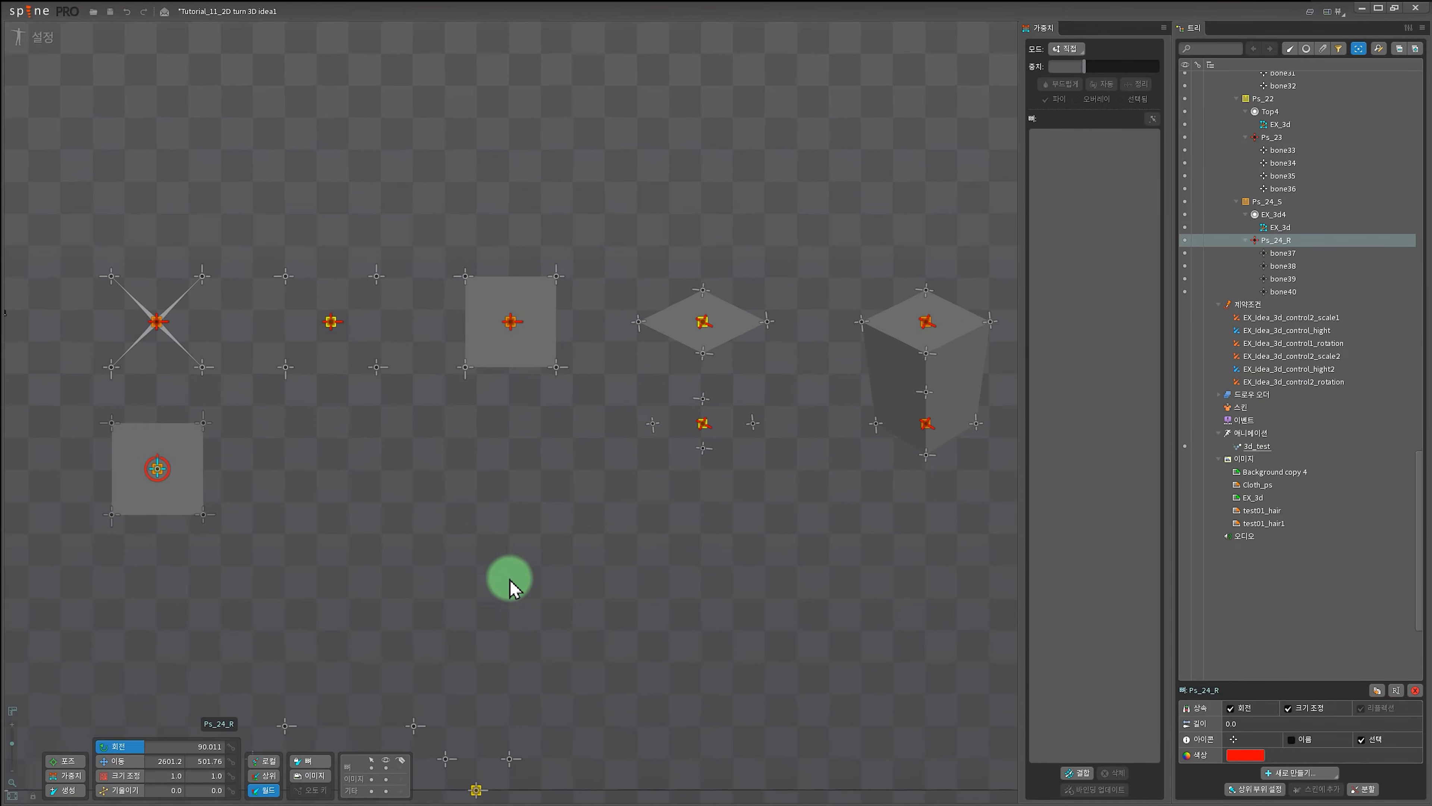
pyautogui.scroll(1, 232, 578)
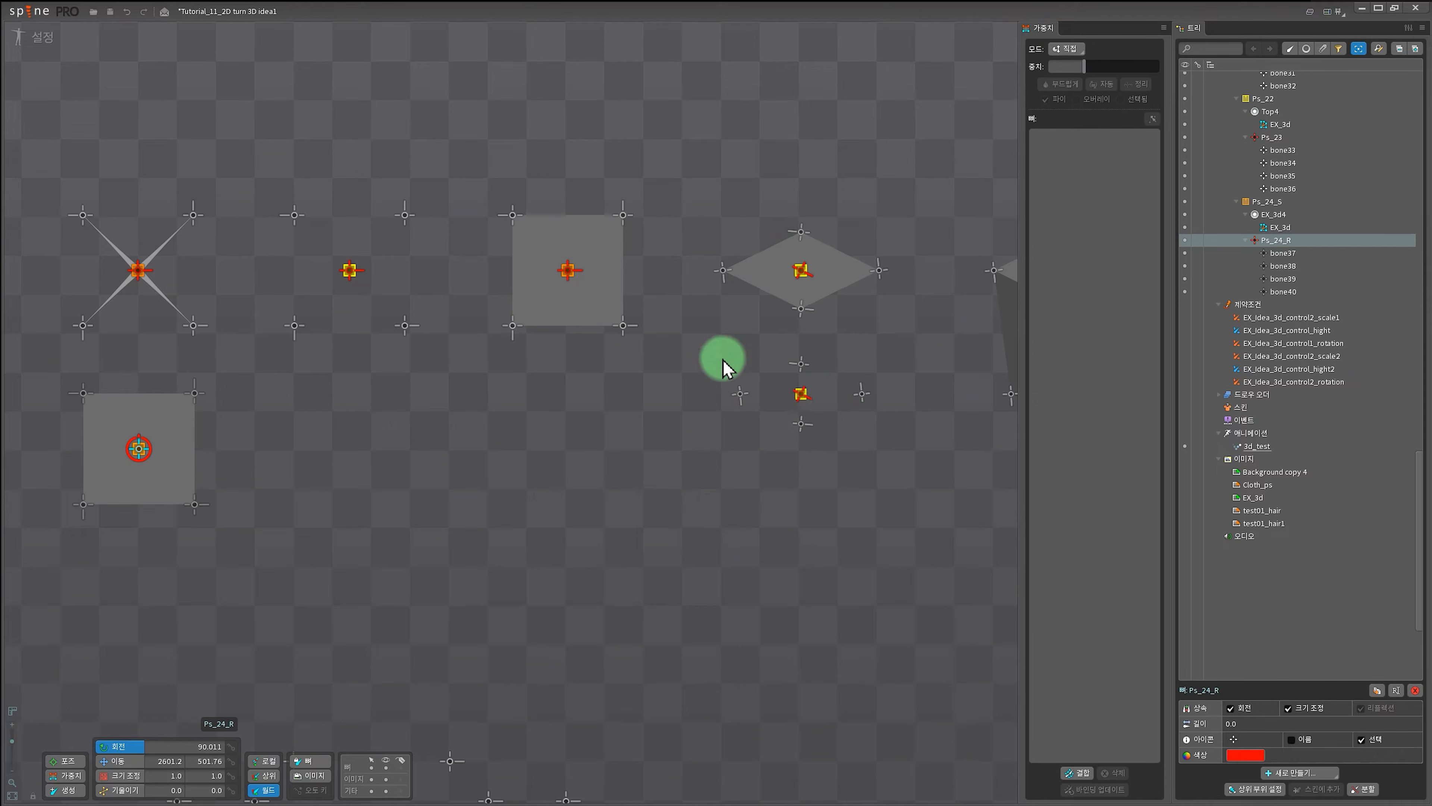
pyautogui.moveTo(755, 554); pyautogui.dragTo(257, 584)
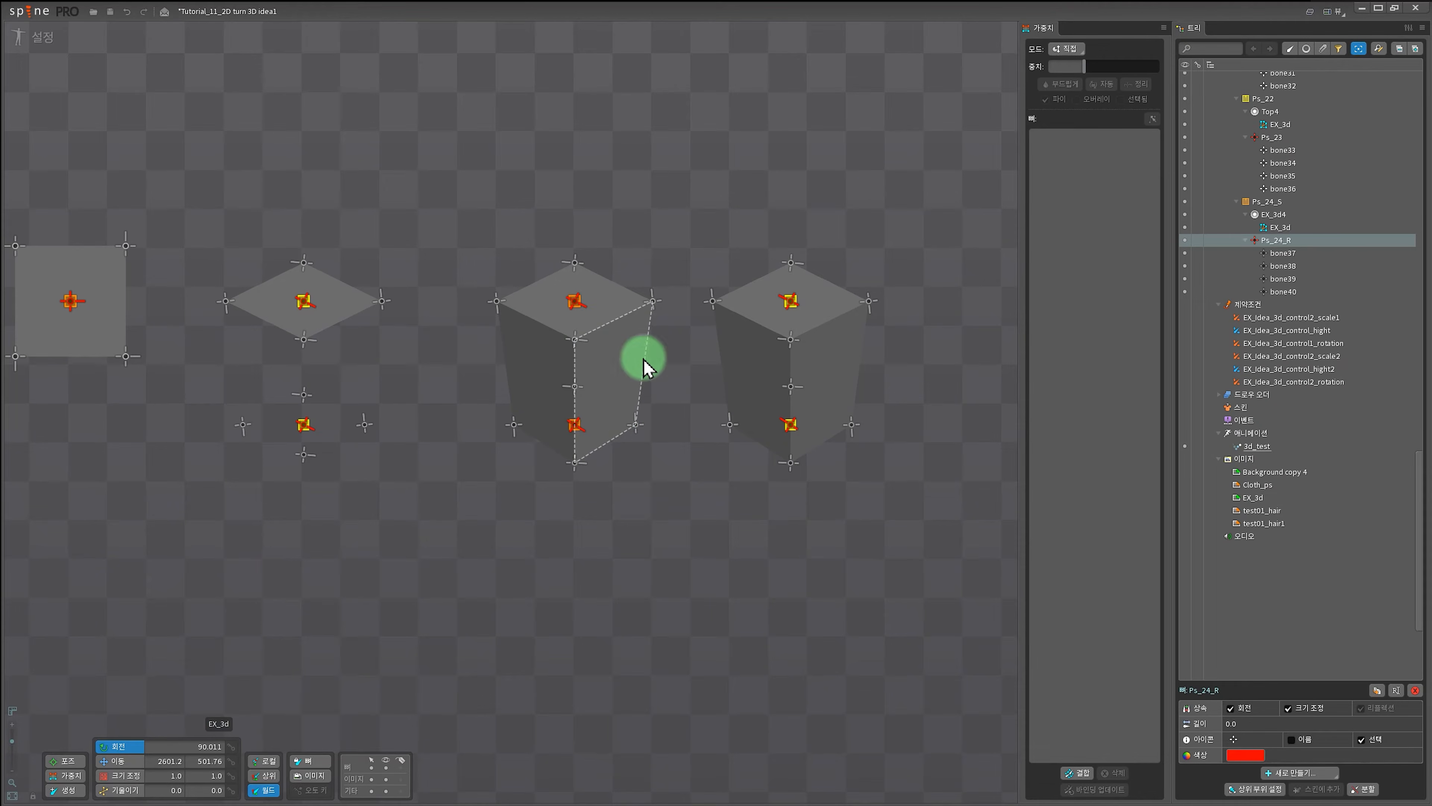
pyautogui.moveTo(98, 621); pyautogui.dragTo(418, 573)
pyautogui.scroll(5, 421, 579)
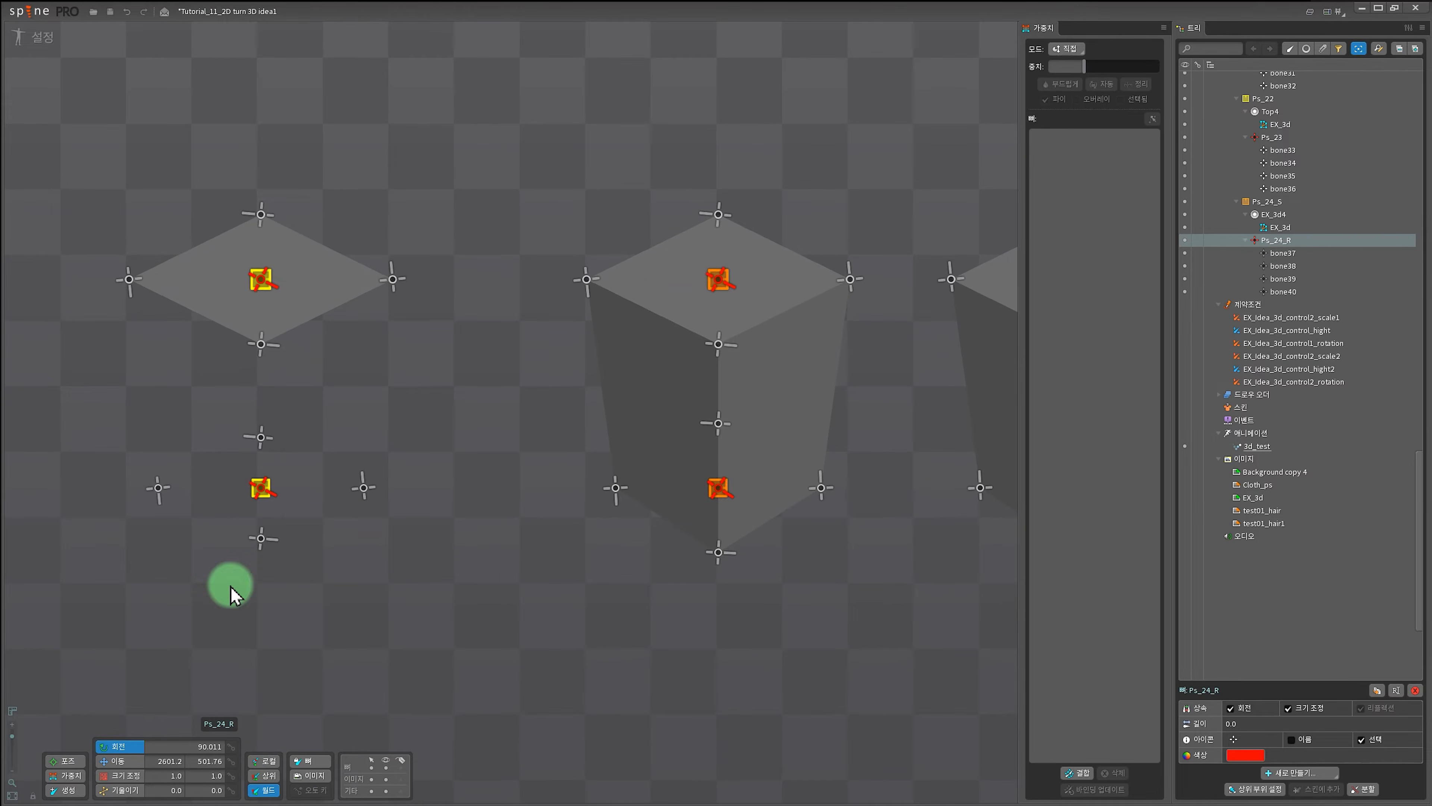
# Add another EX_3d image as a mesh under Ps_24_R, placed below the flattened diamond example.
pyautogui.moveTo(439, 471); pyautogui.dragTo(565, 511)
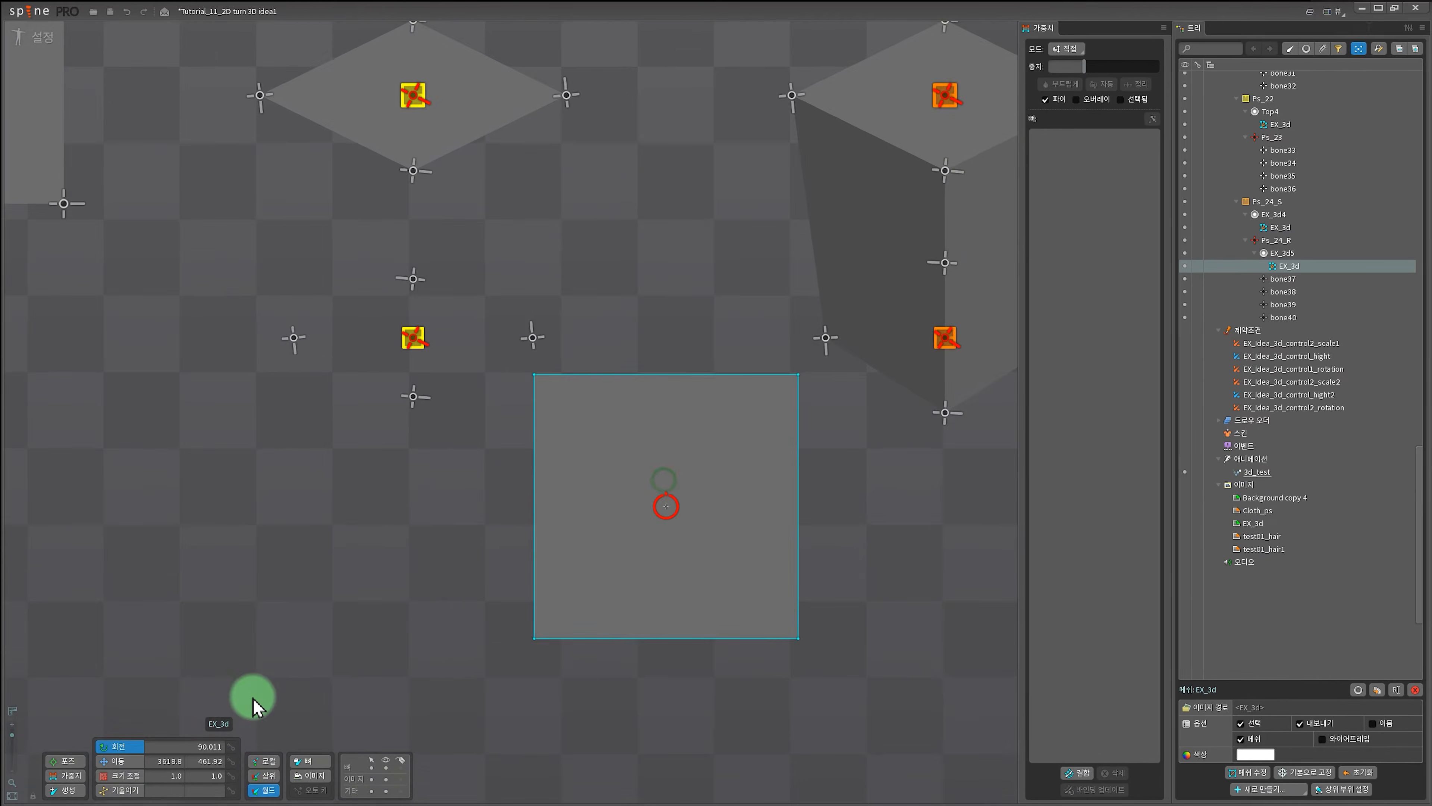
pyautogui.moveTo(362, 486); pyautogui.dragTo(327, 625)
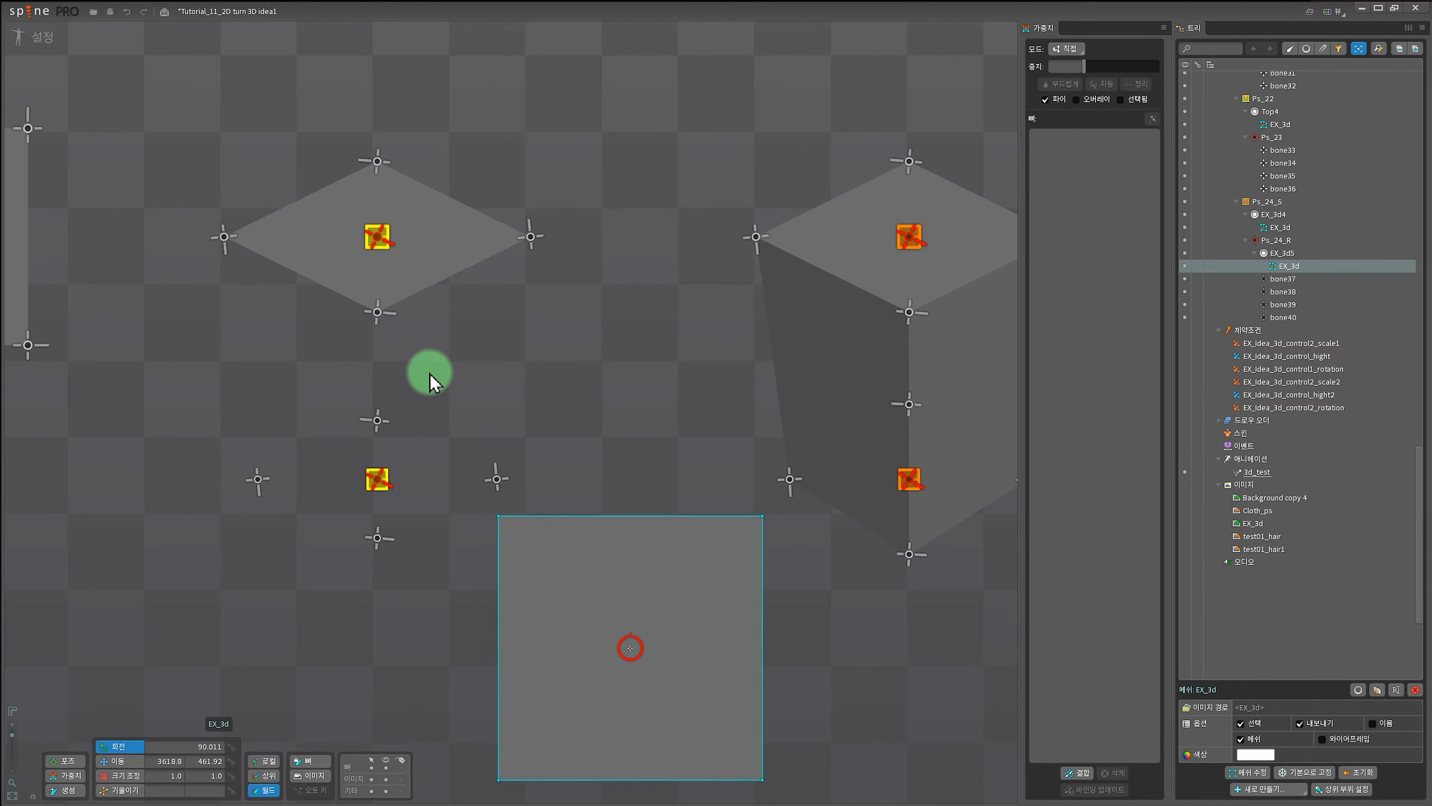
pyautogui.click(448, 246)
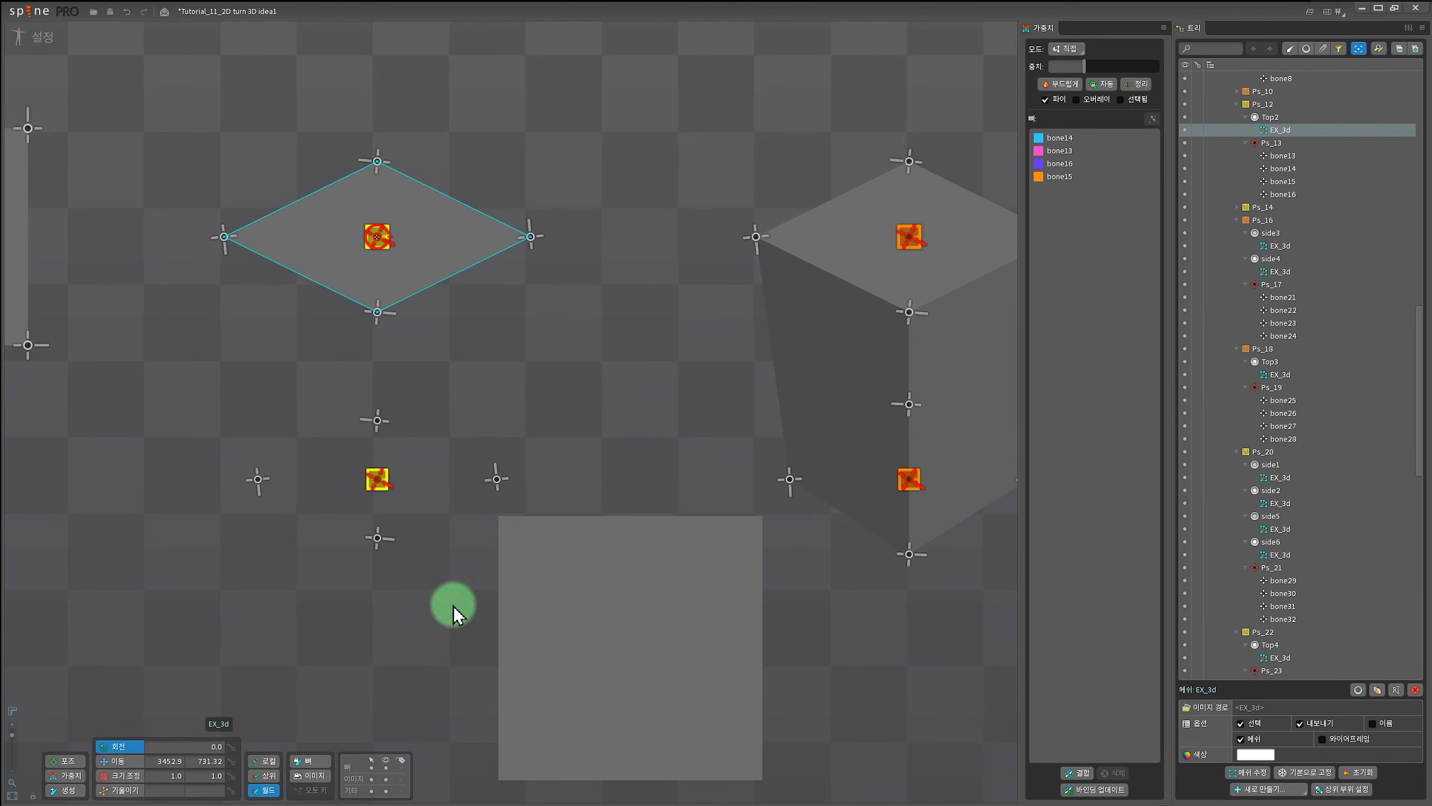
pyautogui.click(600, 601)
pyautogui.click(704, 678)
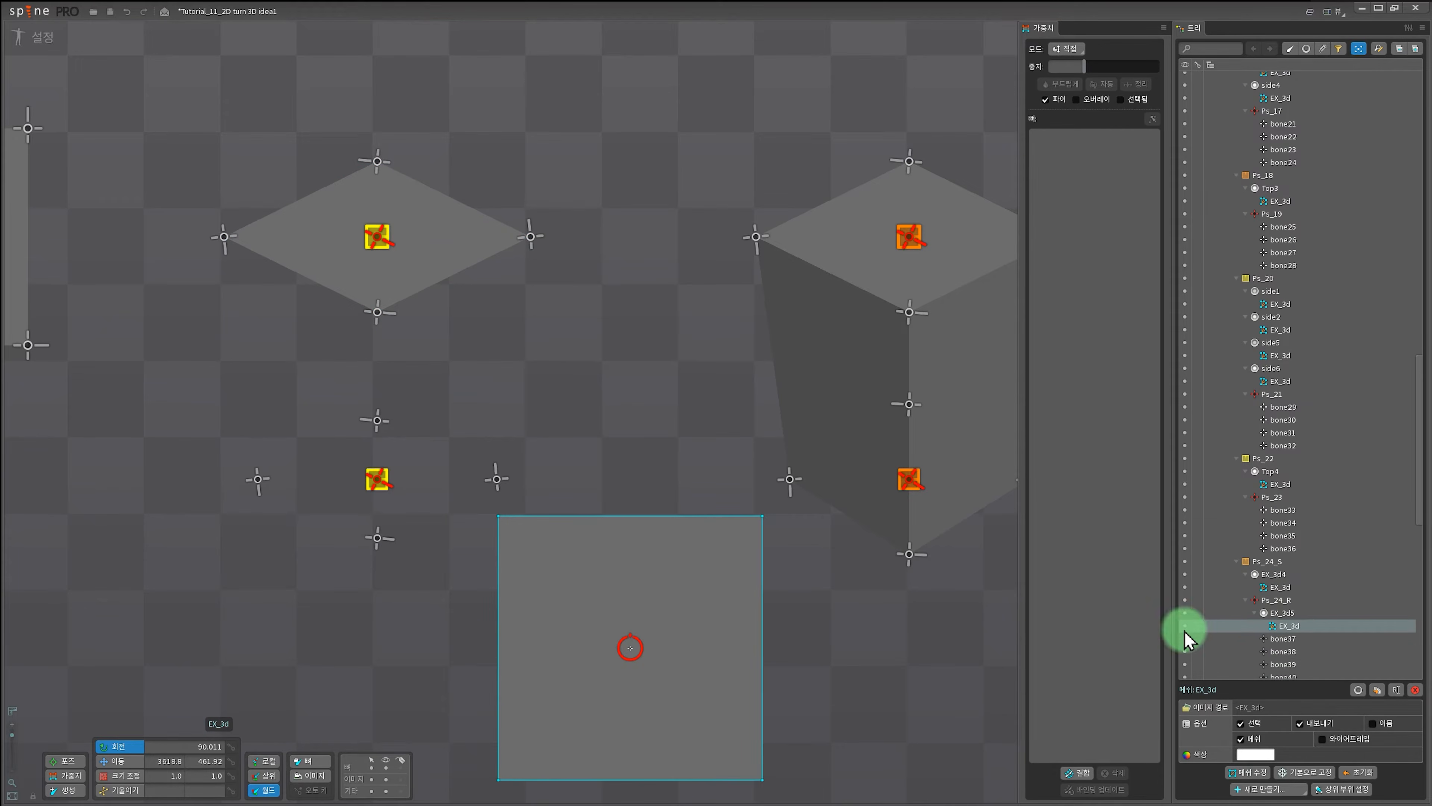
# Set the slot colour of the new EX_3d mesh under Ps_24_R to grey C0C0C0.
pyautogui.click(1281, 613)
pyautogui.click(1243, 755)
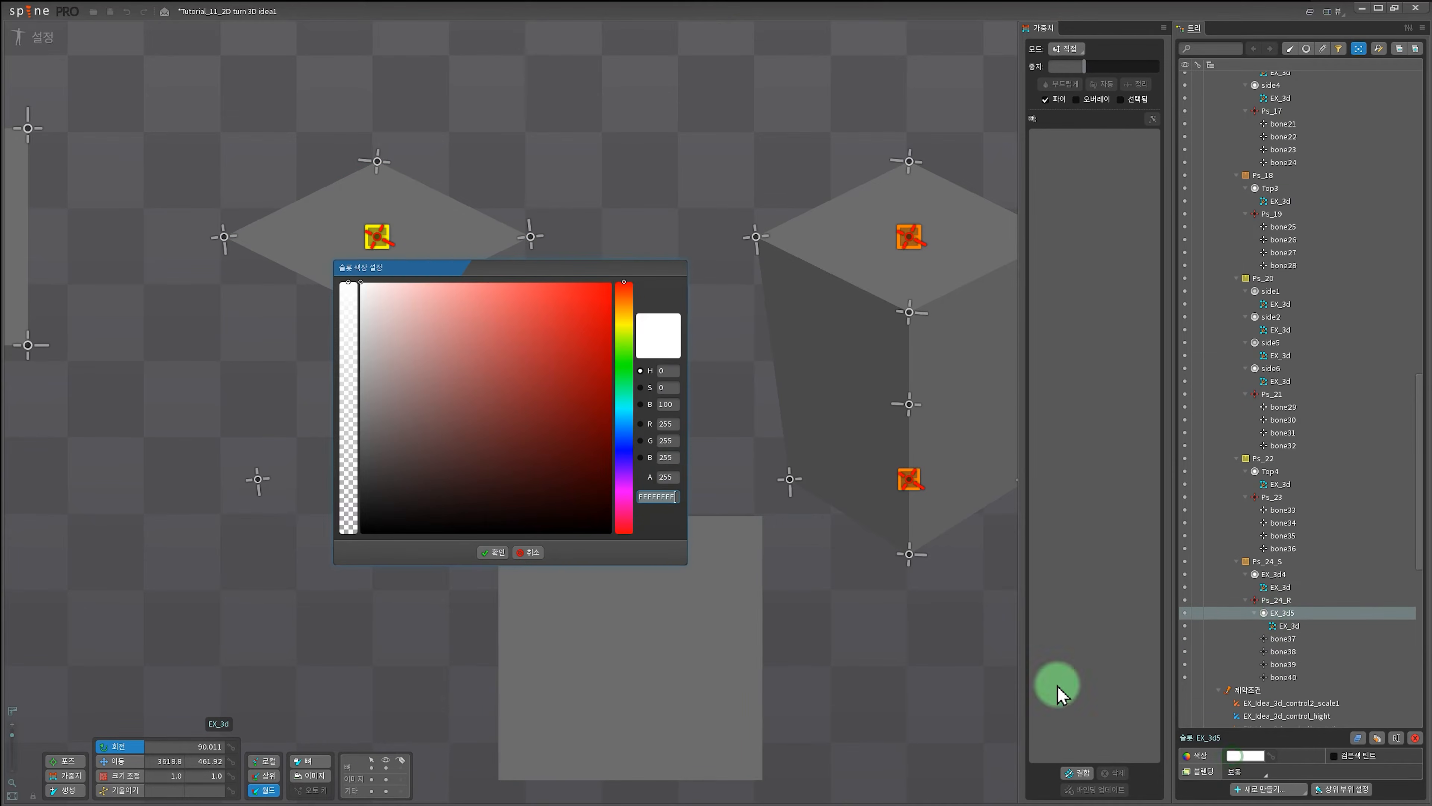
pyautogui.moveTo(378, 326); pyautogui.dragTo(355, 339)
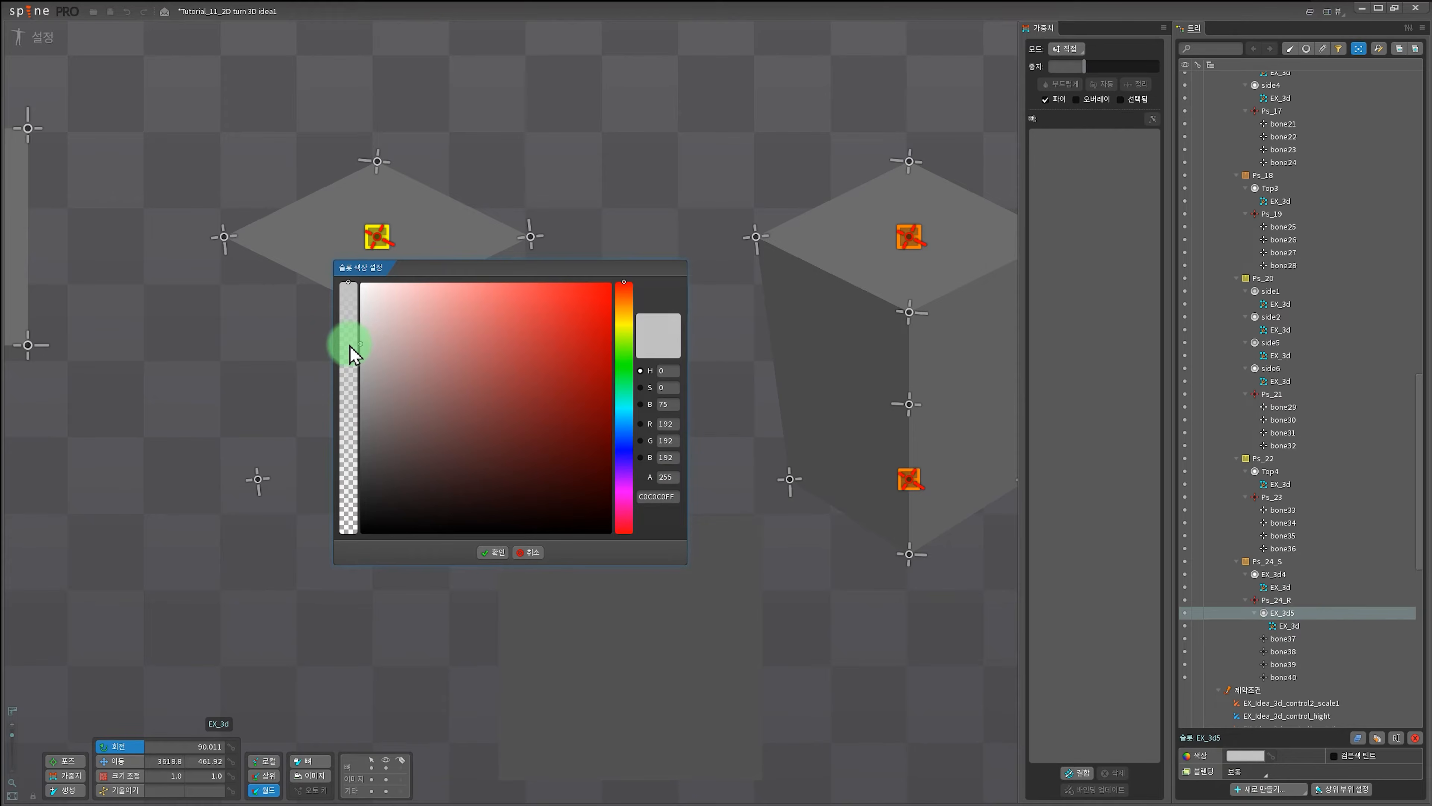
pyautogui.click(494, 552)
pyautogui.click(326, 681)
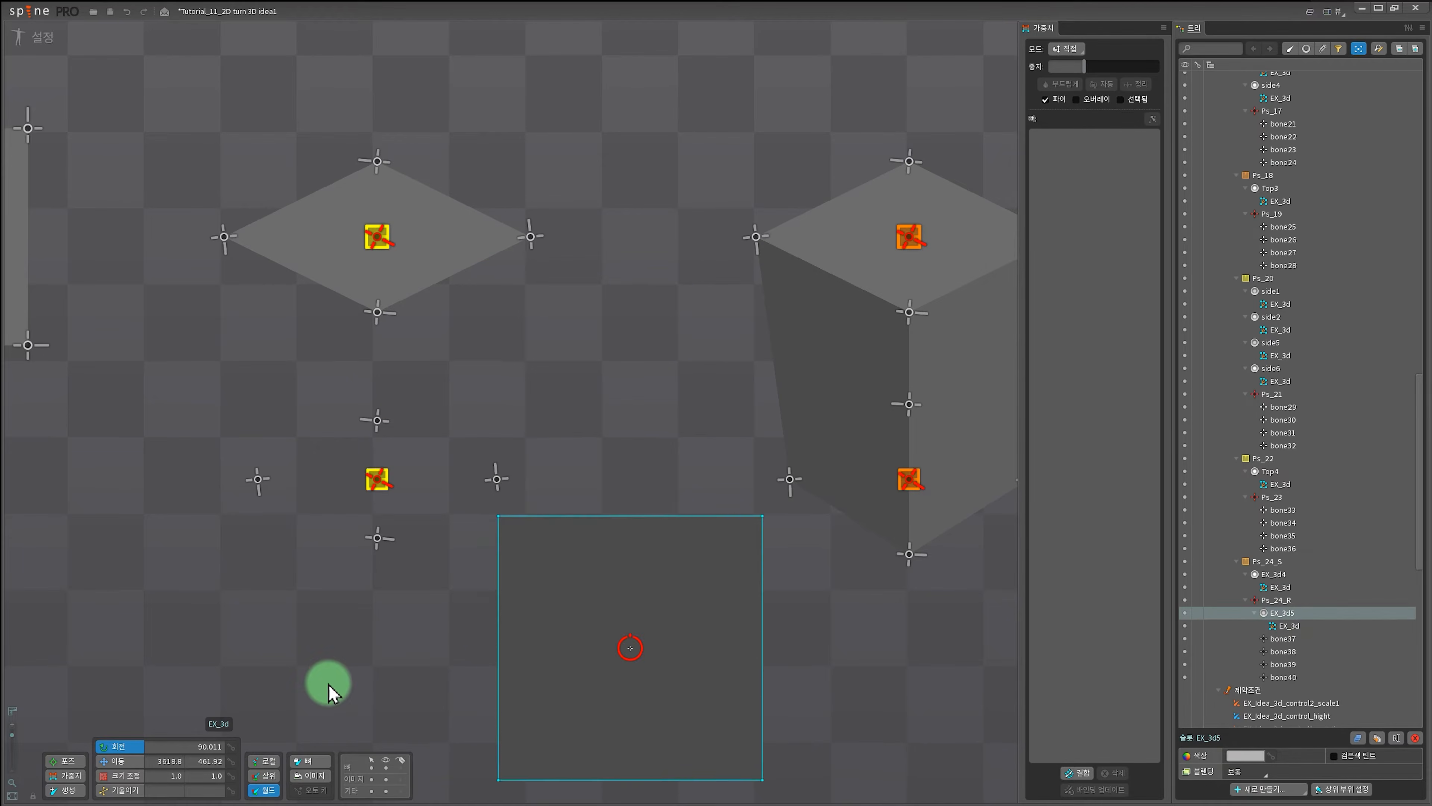
# Copy the vertex position at the flattened diamond's lower corner and paste it onto the new EX_3d mesh's upper-left vertex.
pyautogui.click(649, 671)
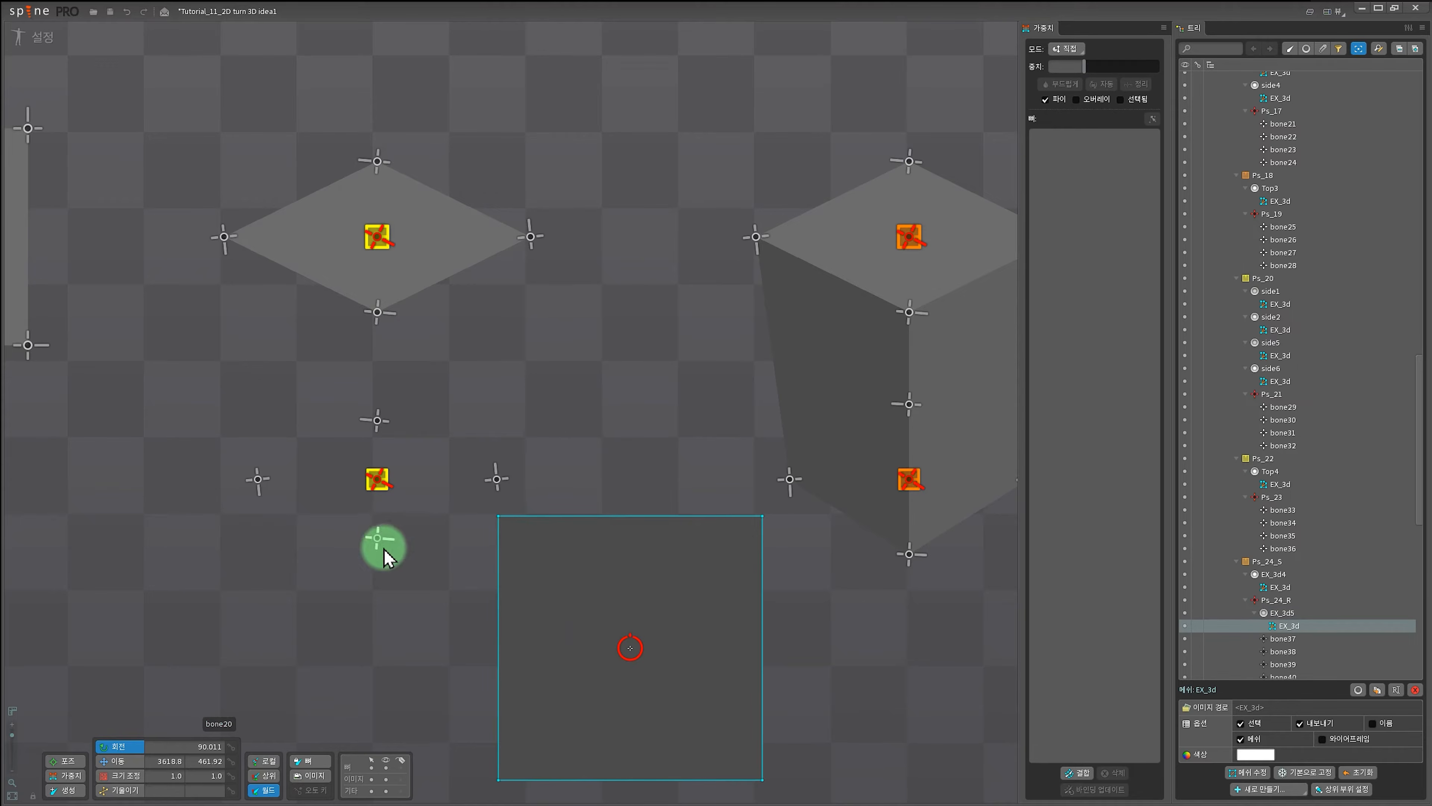
pyautogui.click(427, 255)
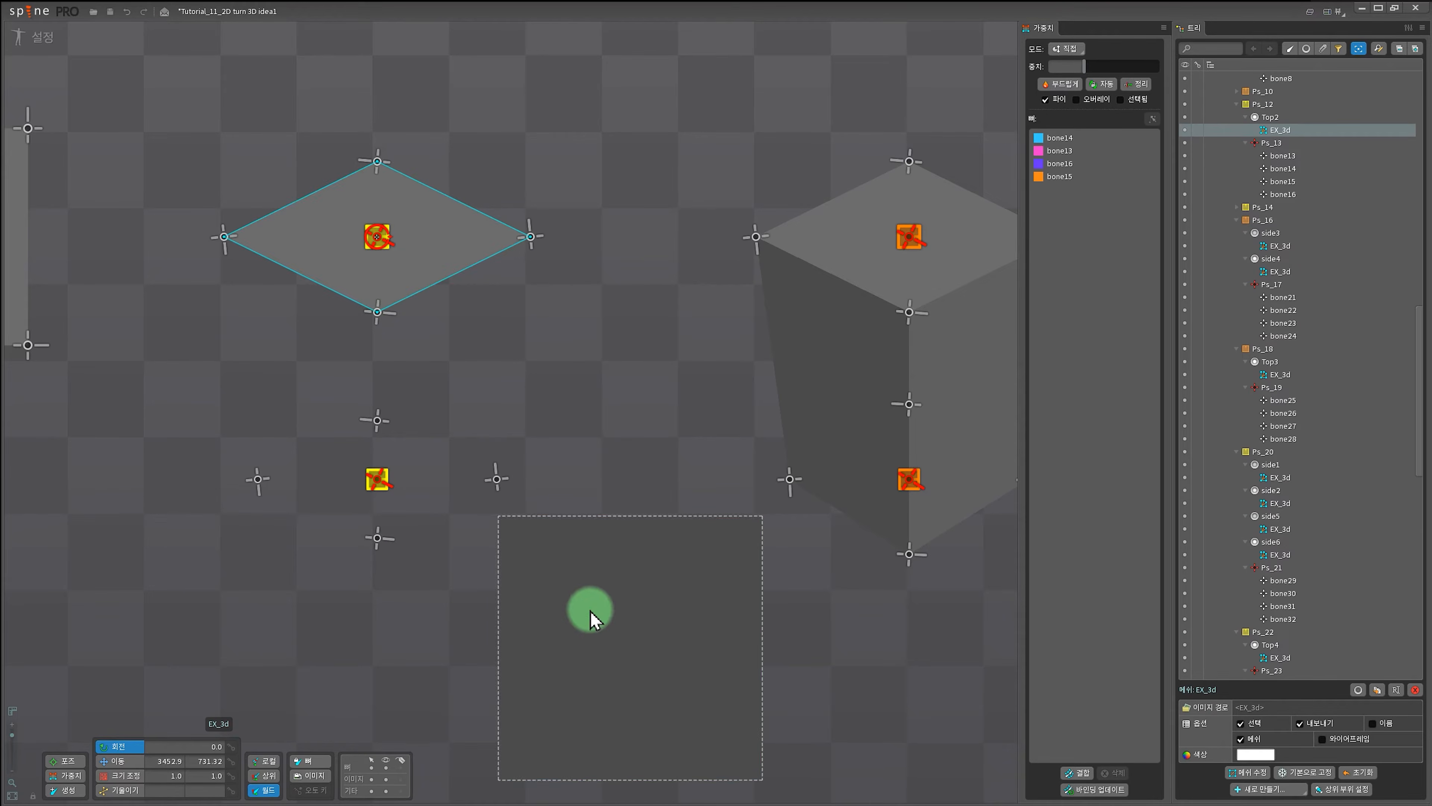
pyautogui.click(589, 611)
pyautogui.click(429, 249)
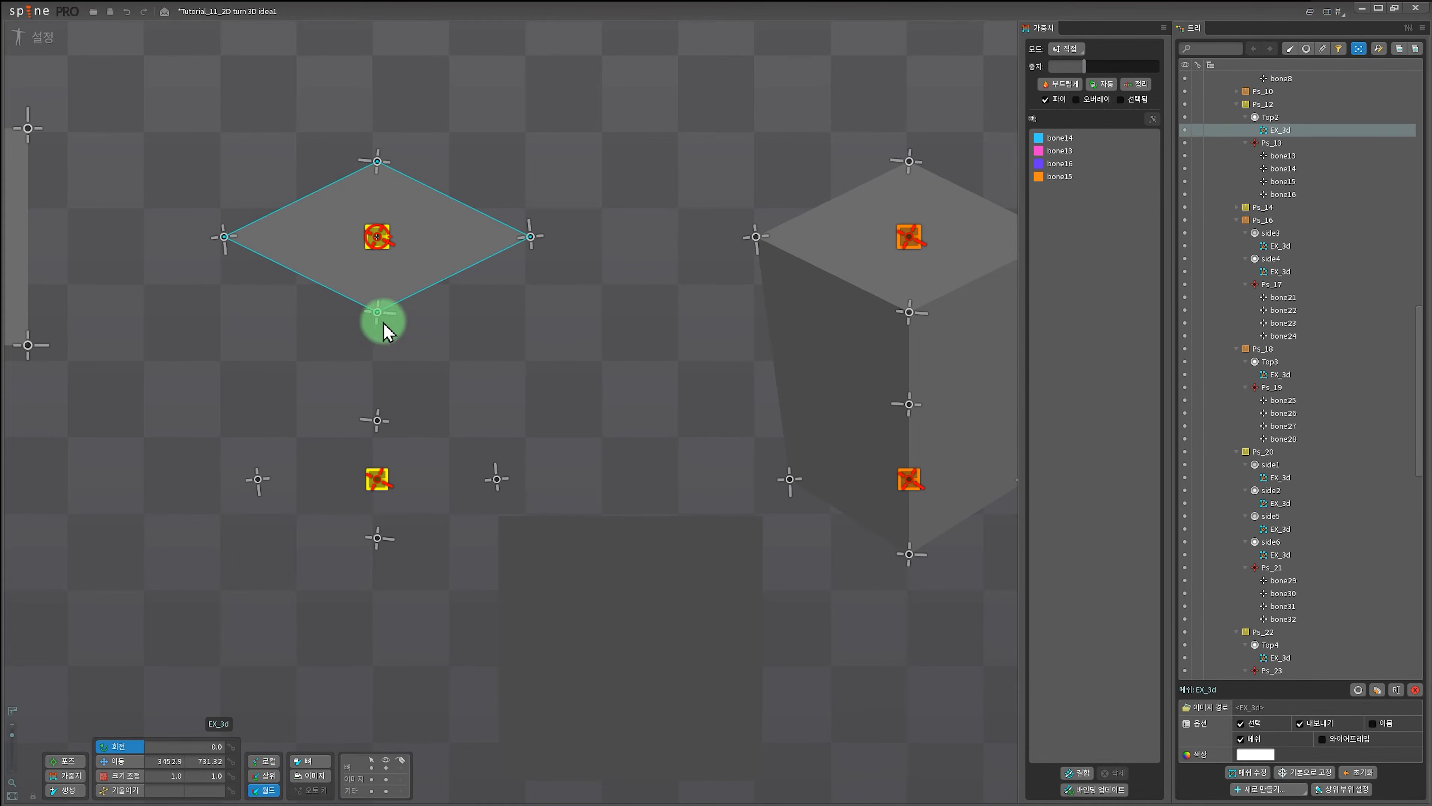
pyautogui.scroll(2, 380, 324)
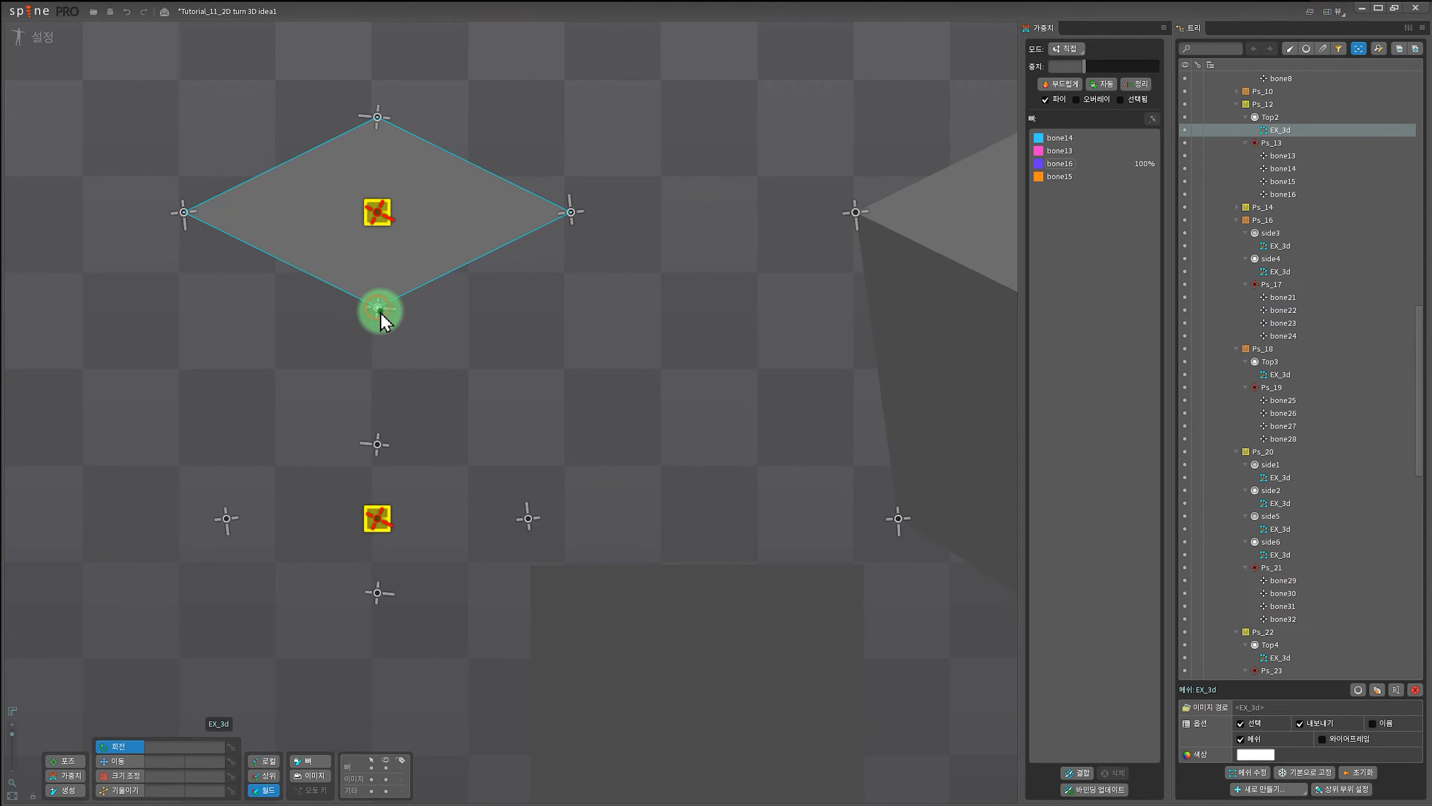
pyautogui.press('v')
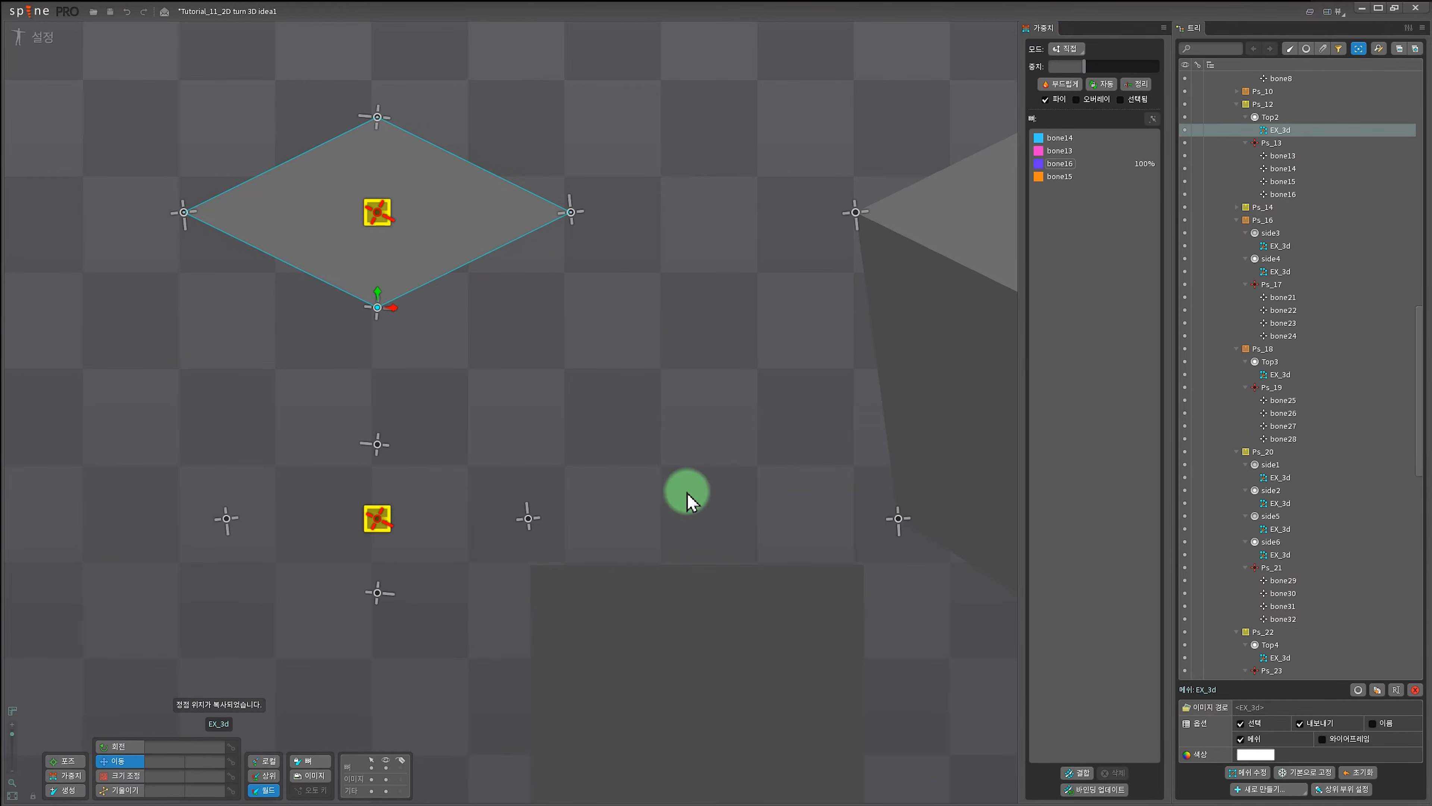
pyautogui.moveTo(687, 499); pyautogui.dragTo(674, 261)
pyautogui.click(558, 406)
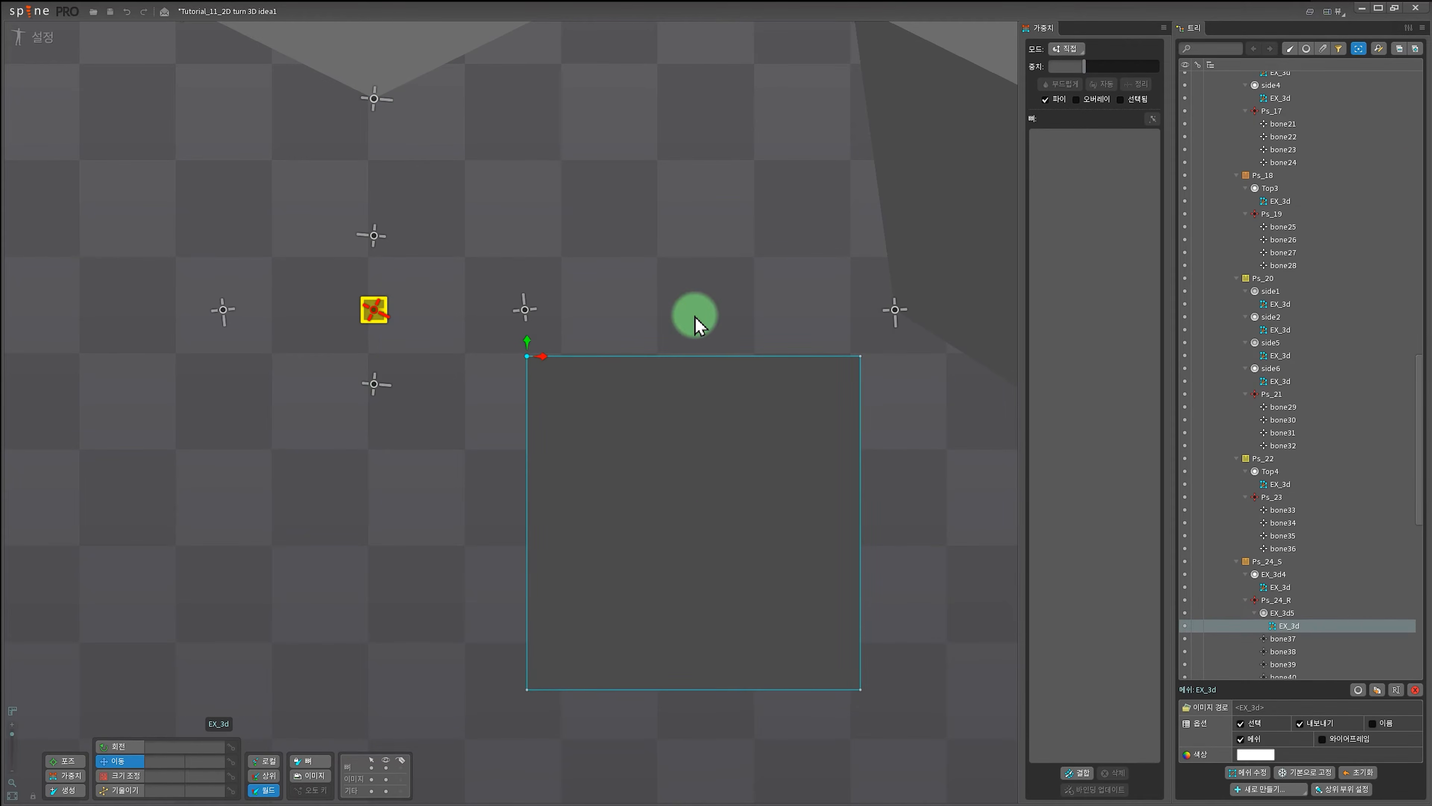
pyautogui.hotkey('ctrl', 'v')
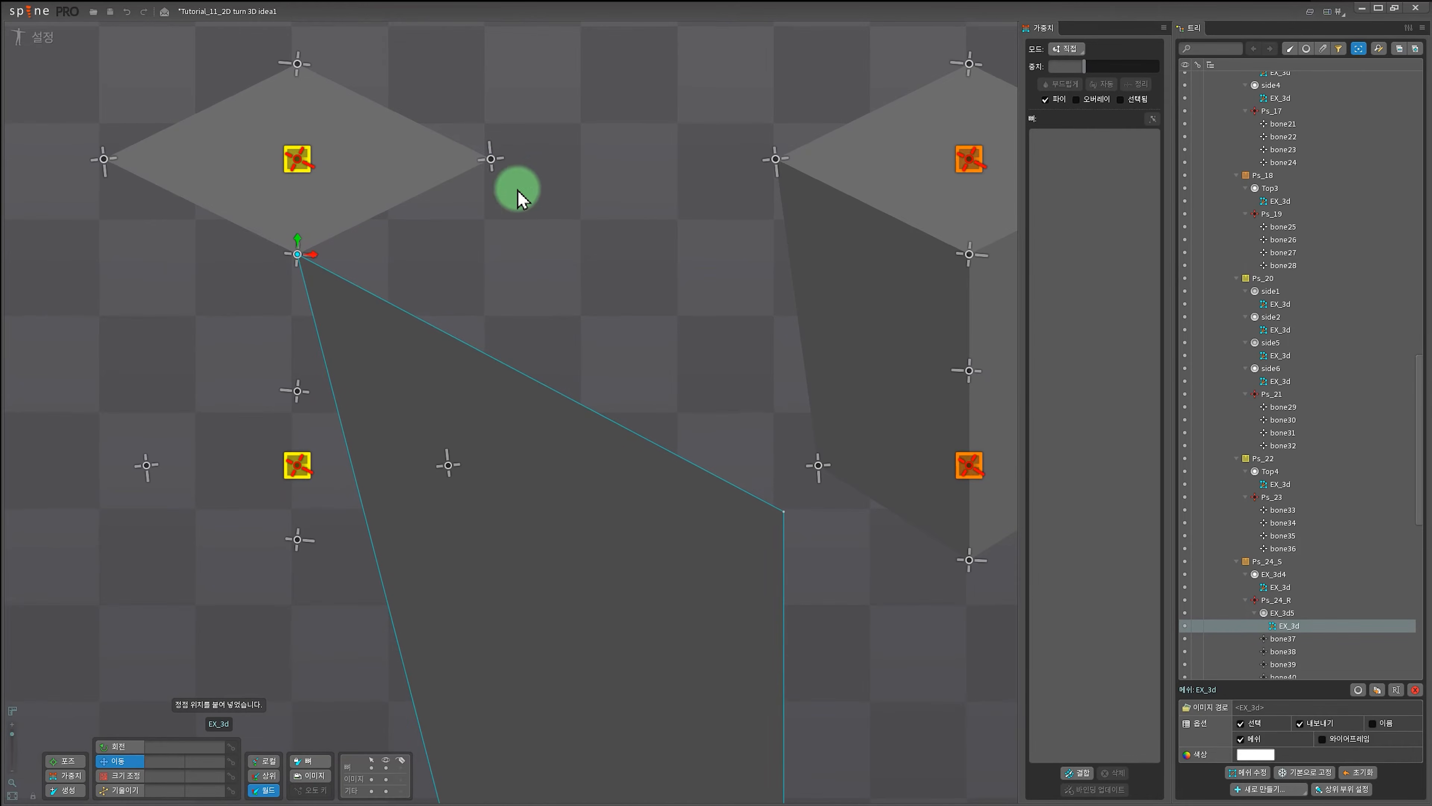
# Copy the vertex position at the diamond's right corner and paste it onto the new mesh's upper-right vertex.
pyautogui.click(392, 169)
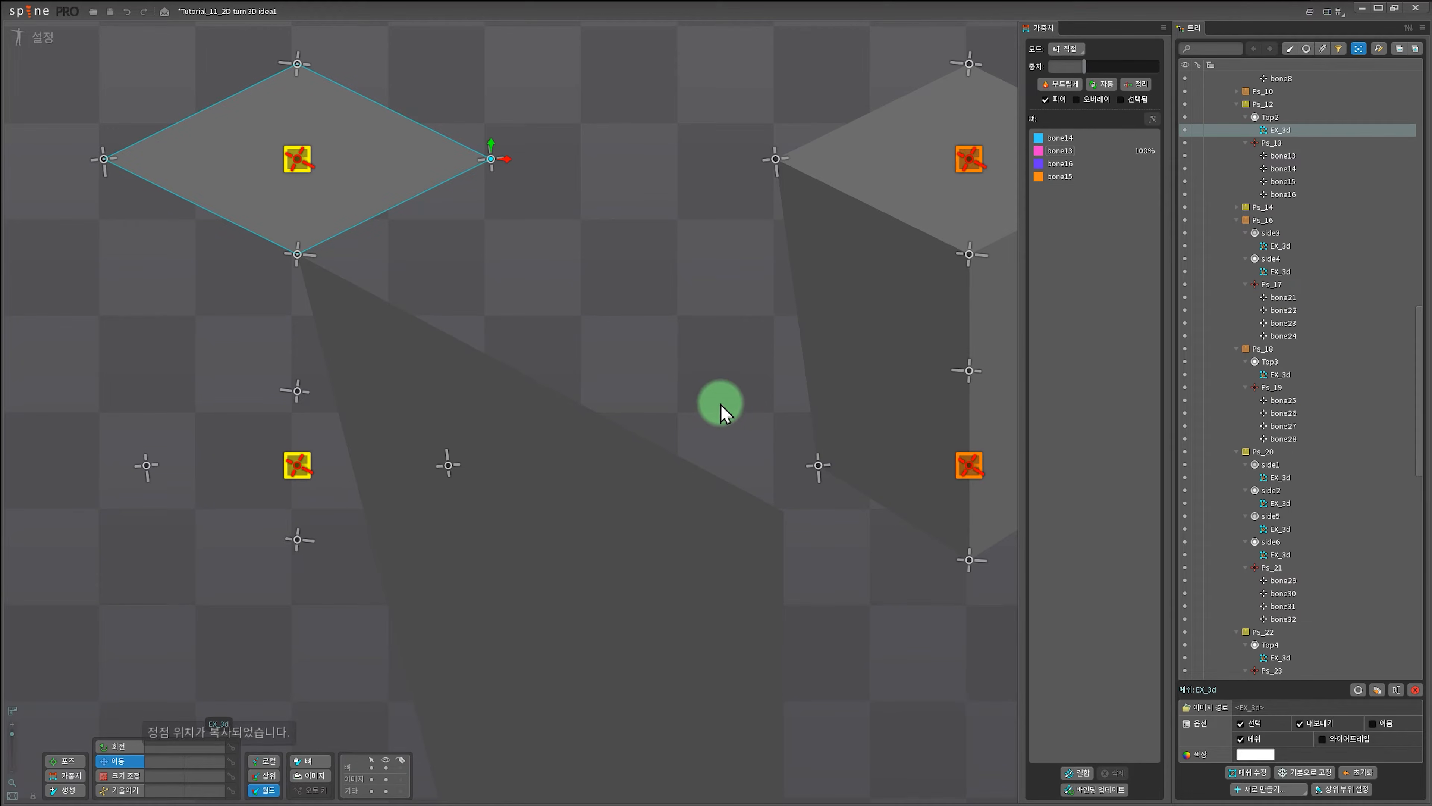
pyautogui.click(755, 528)
pyautogui.click(717, 537)
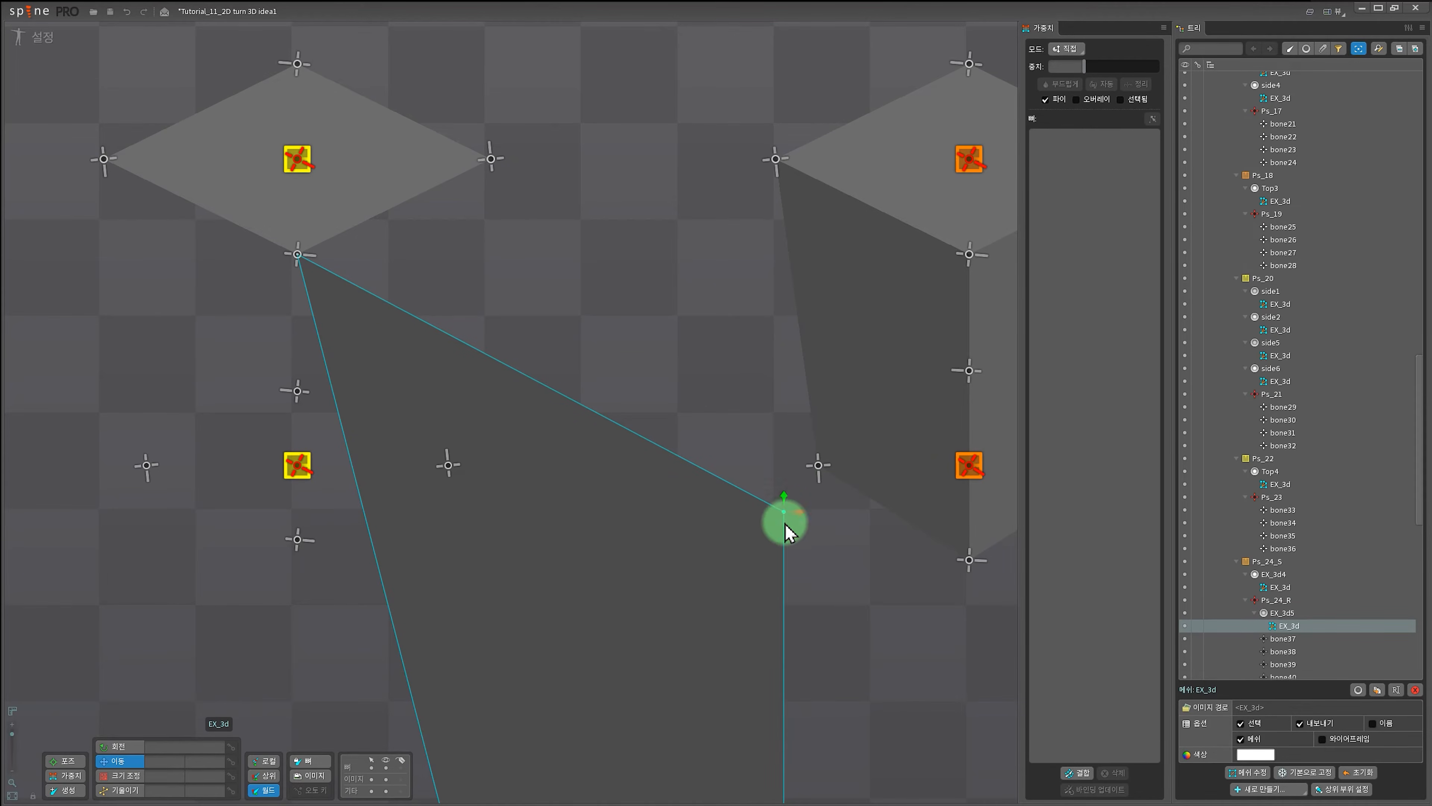
pyautogui.hotkey('ctrl', 'v')
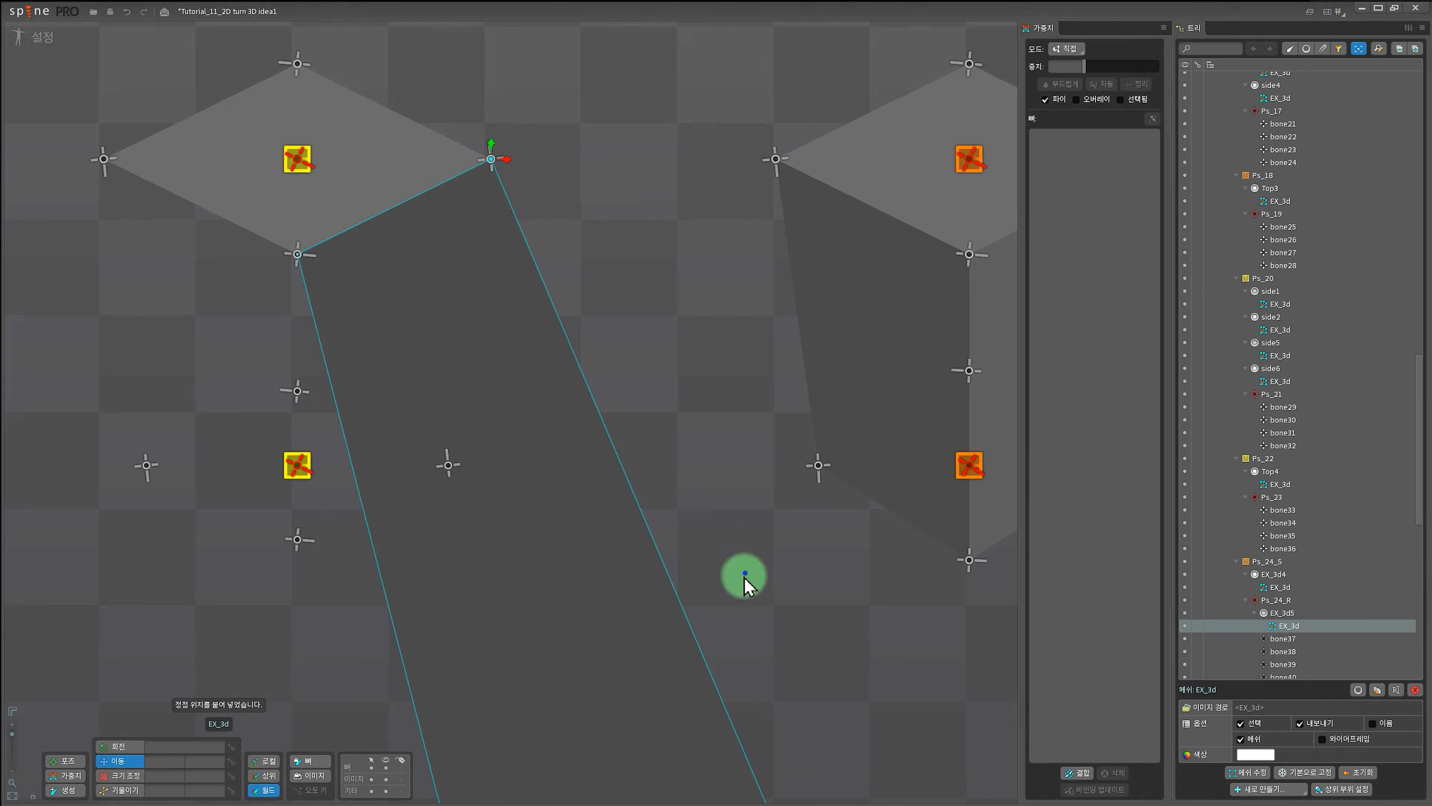
# Move the mesh's two lower vertices onto bone20 and bone17, aligning the lower-right vertex precisely with its bone.
pyautogui.moveTo(741, 576); pyautogui.dragTo(741, 329)
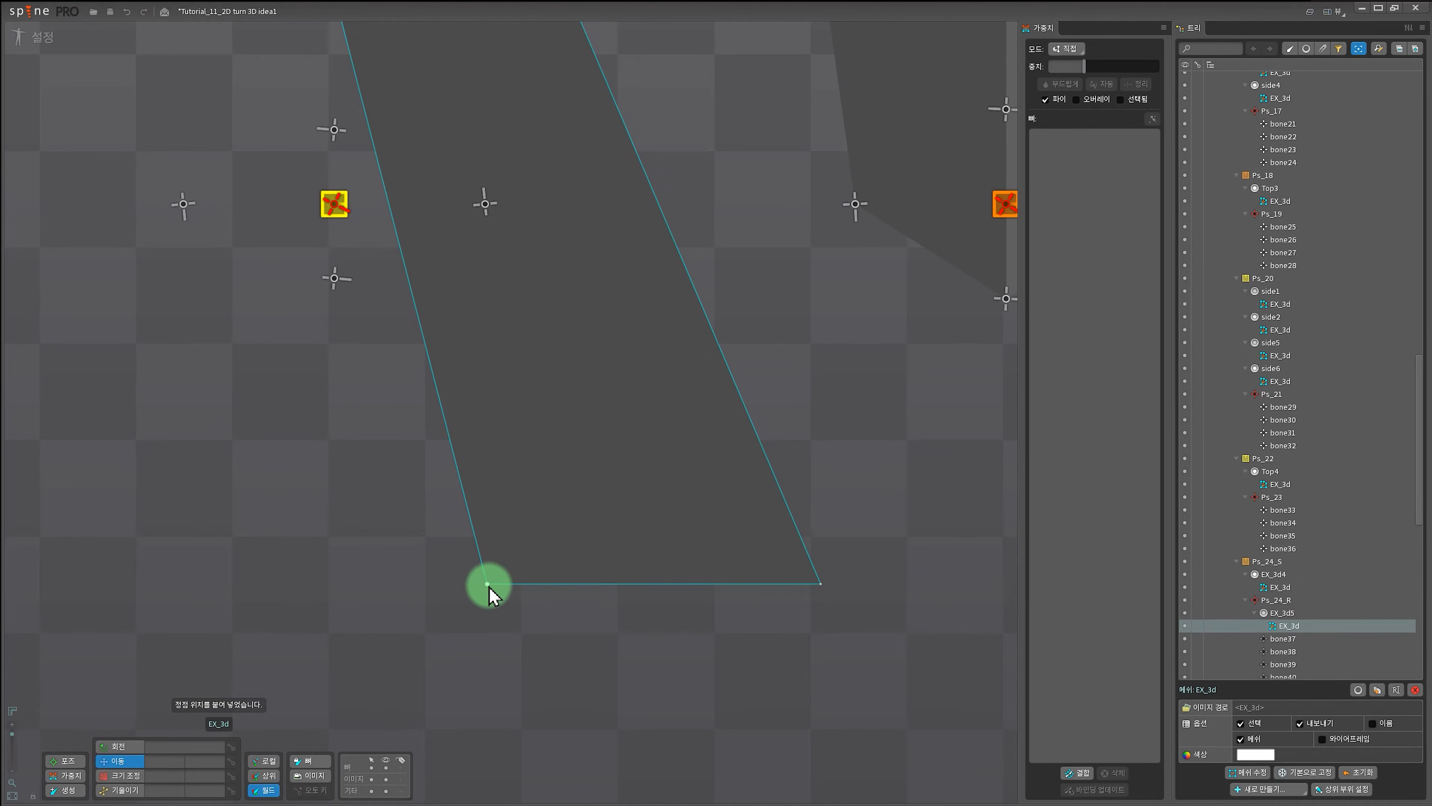
pyautogui.moveTo(488, 585); pyautogui.dragTo(335, 279)
pyautogui.moveTo(821, 581); pyautogui.dragTo(486, 204)
pyautogui.scroll(5, 482, 231)
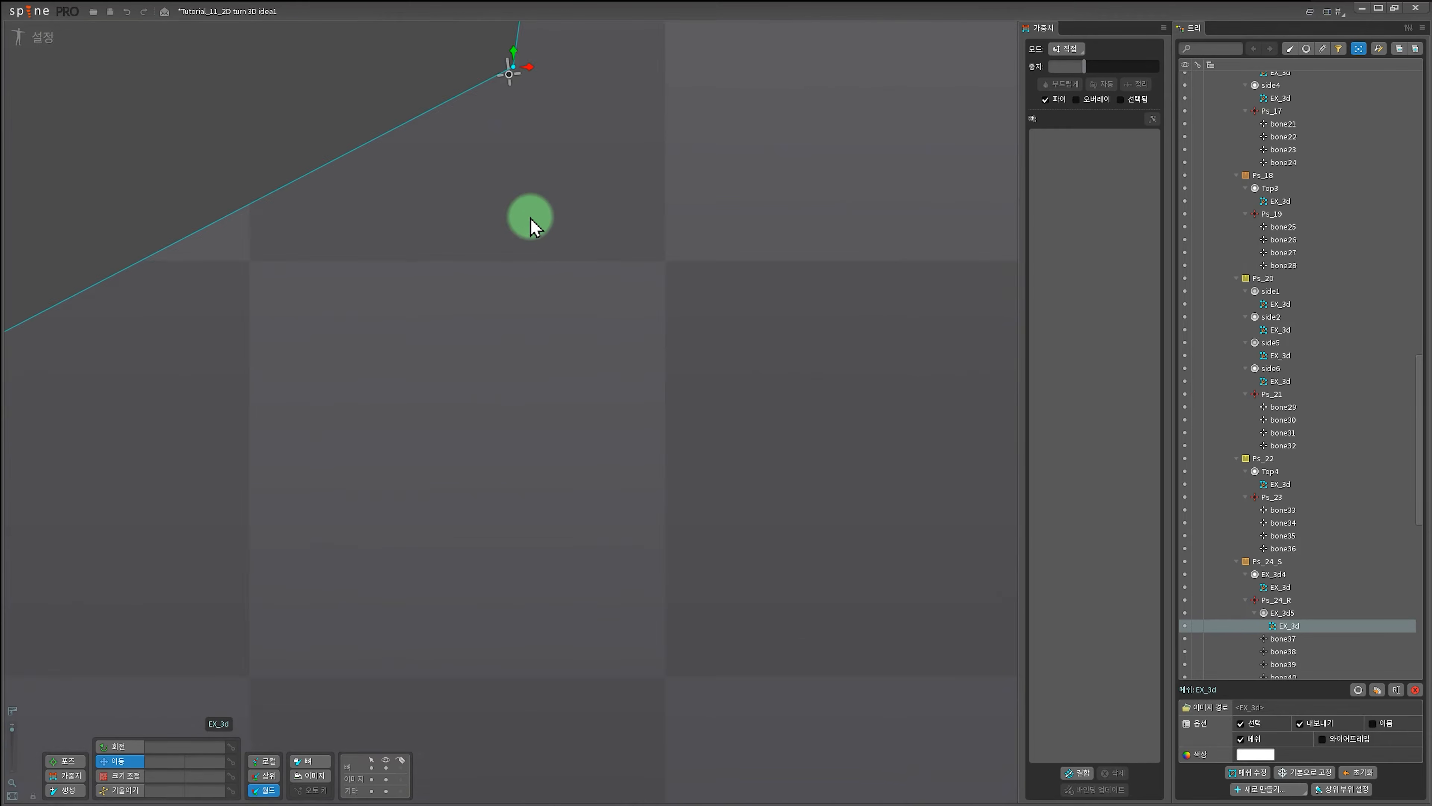
pyautogui.scroll(2, 519, 169)
pyautogui.moveTo(512, 147); pyautogui.dragTo(557, 467)
pyautogui.scroll(3, 558, 395)
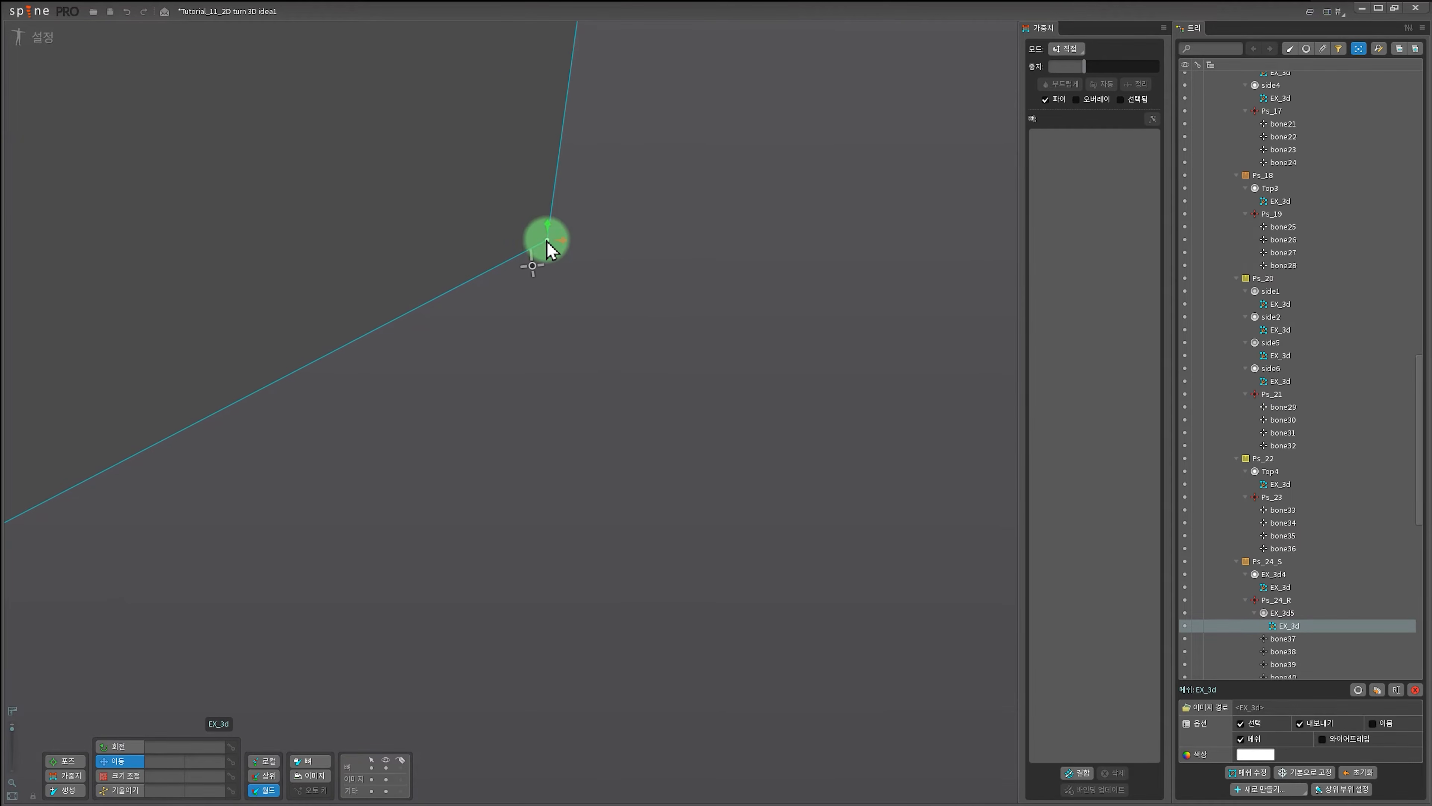
pyautogui.moveTo(546, 240); pyautogui.dragTo(534, 273)
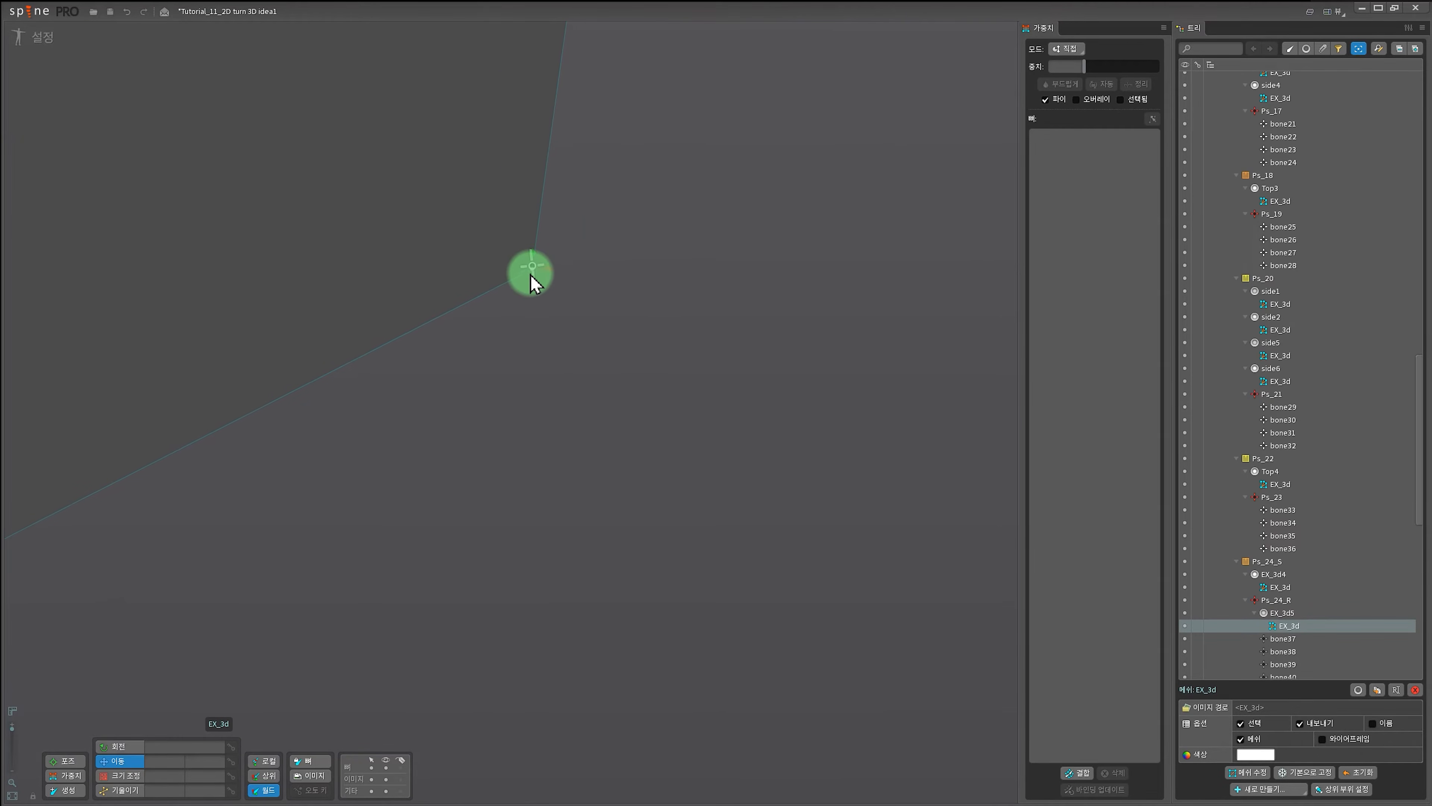
pyautogui.scroll(-6, 621, 496)
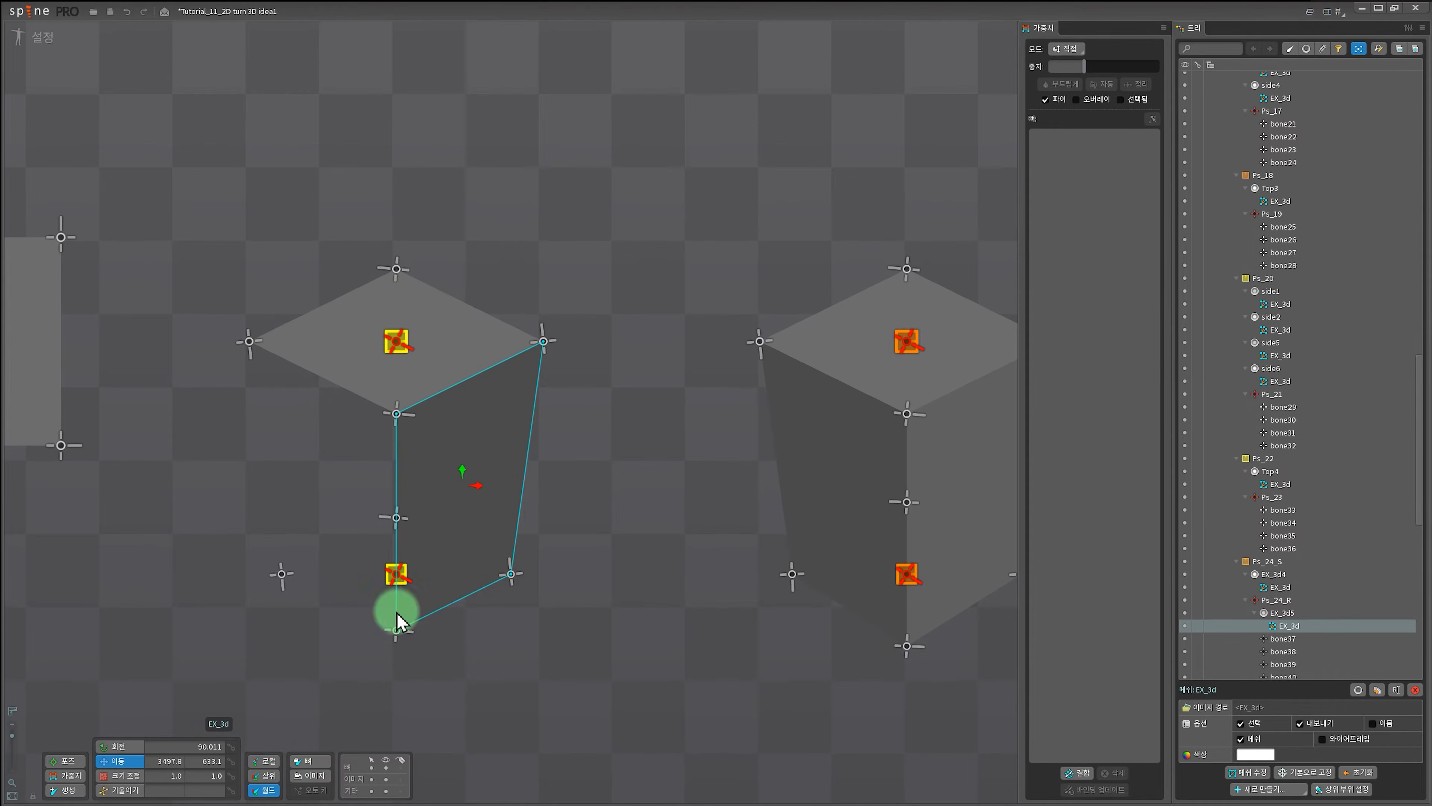
# Bind the side mesh to bone16, bone13, bone17 and bone20.
pyautogui.scroll(2, 496, 598)
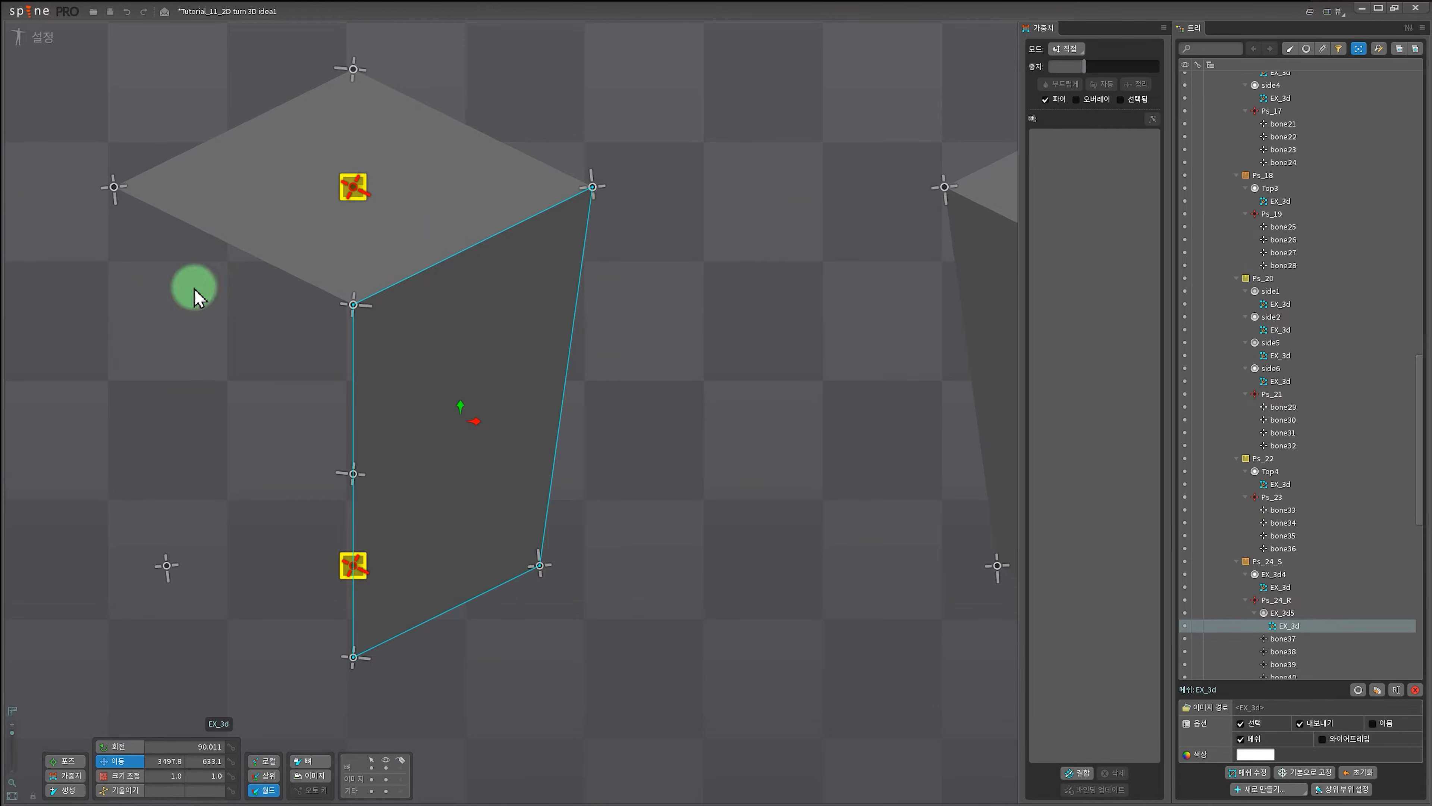
pyautogui.click(1078, 774)
pyautogui.scroll(3, 399, 446)
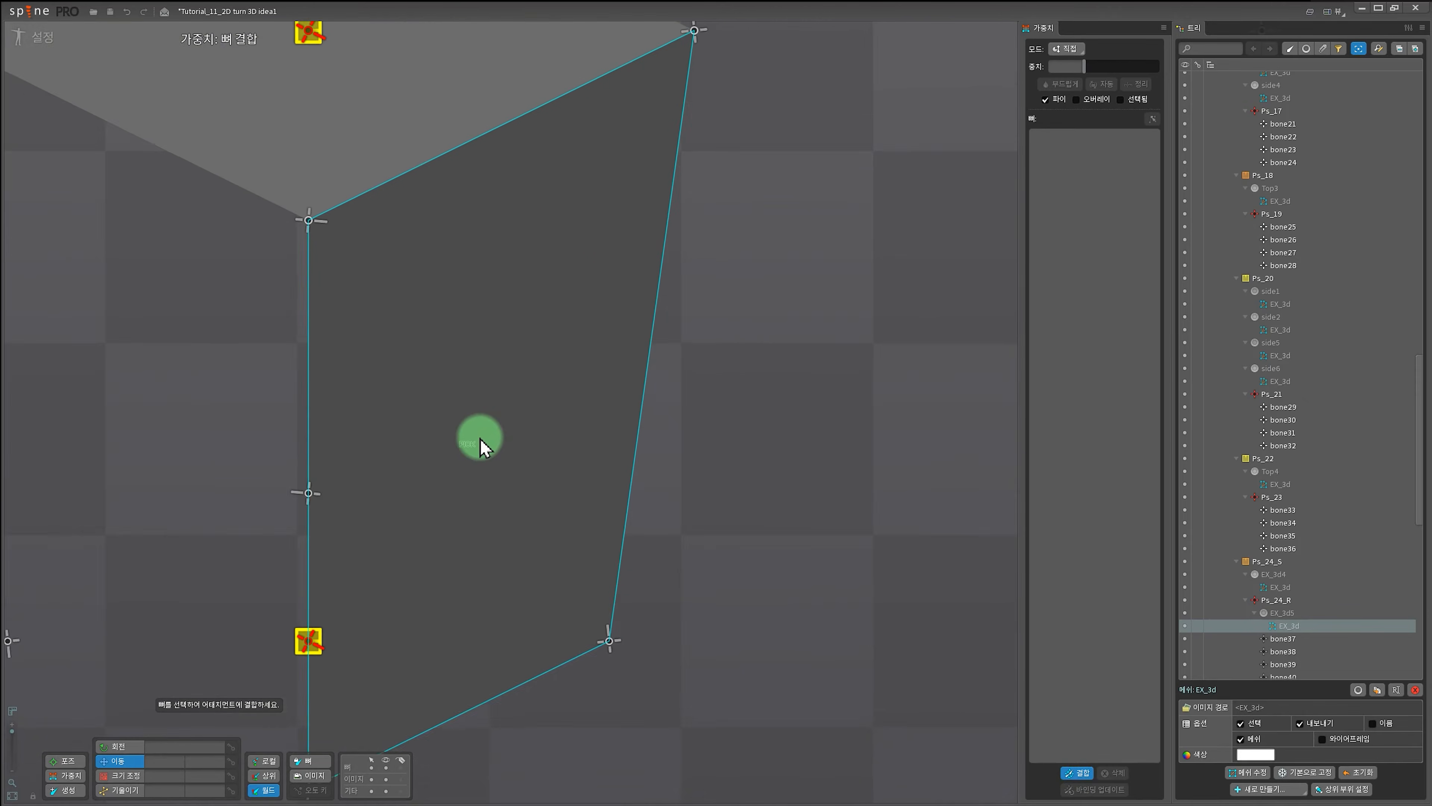
pyautogui.scroll(-3, 479, 440)
pyautogui.scroll(2, 581, 339)
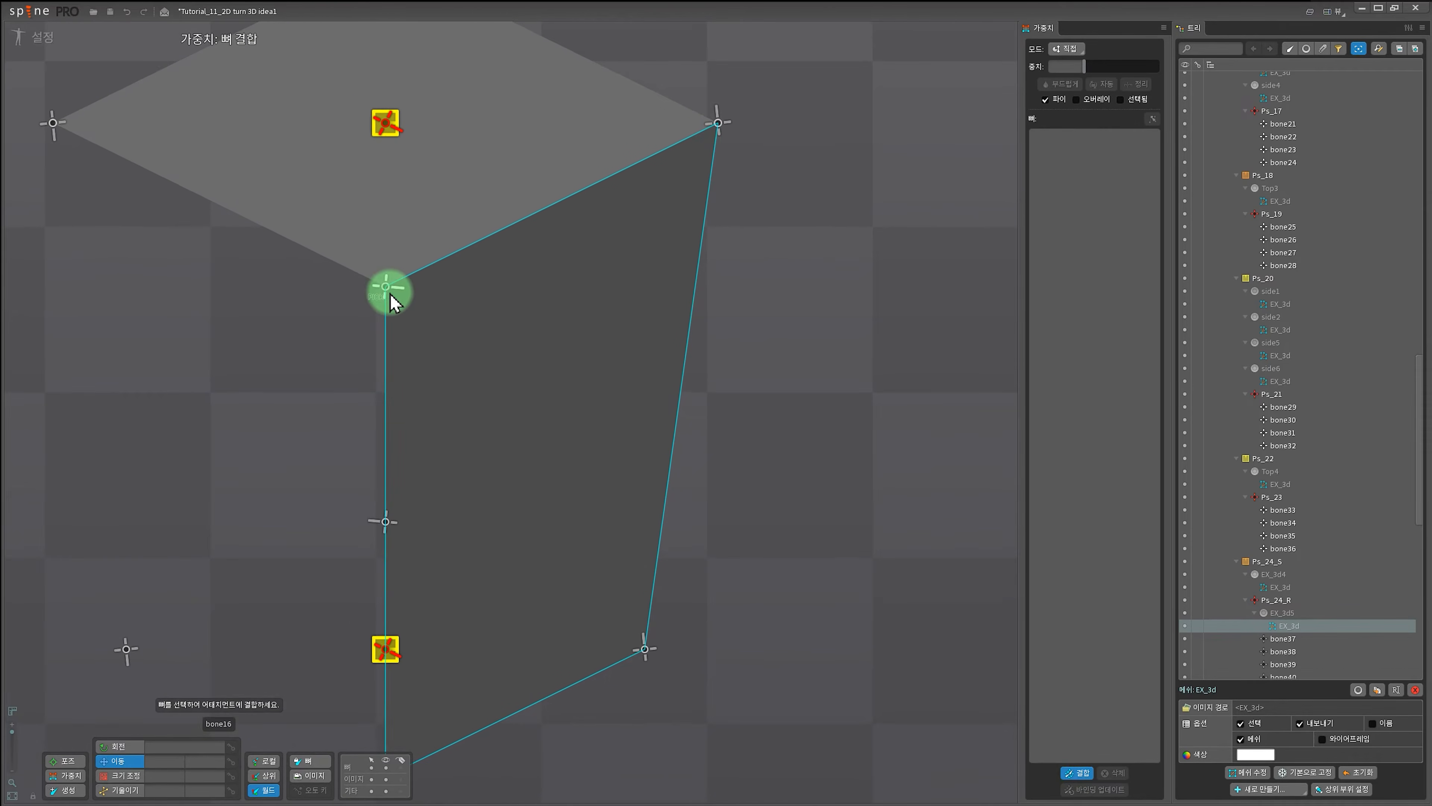
pyautogui.click(718, 133)
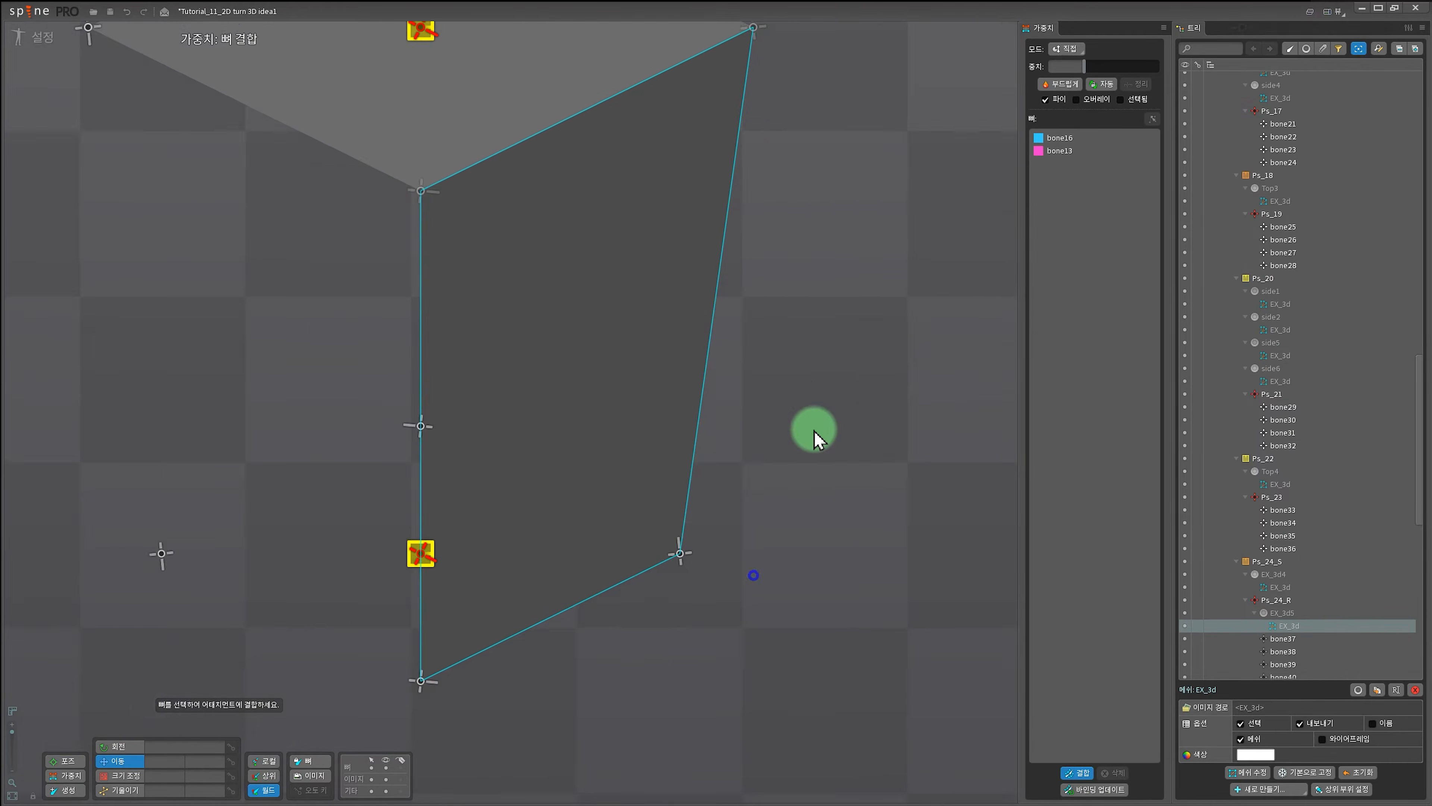
pyautogui.click(474, 511)
pyautogui.click(869, 405)
pyautogui.scroll(-3, 327, 398)
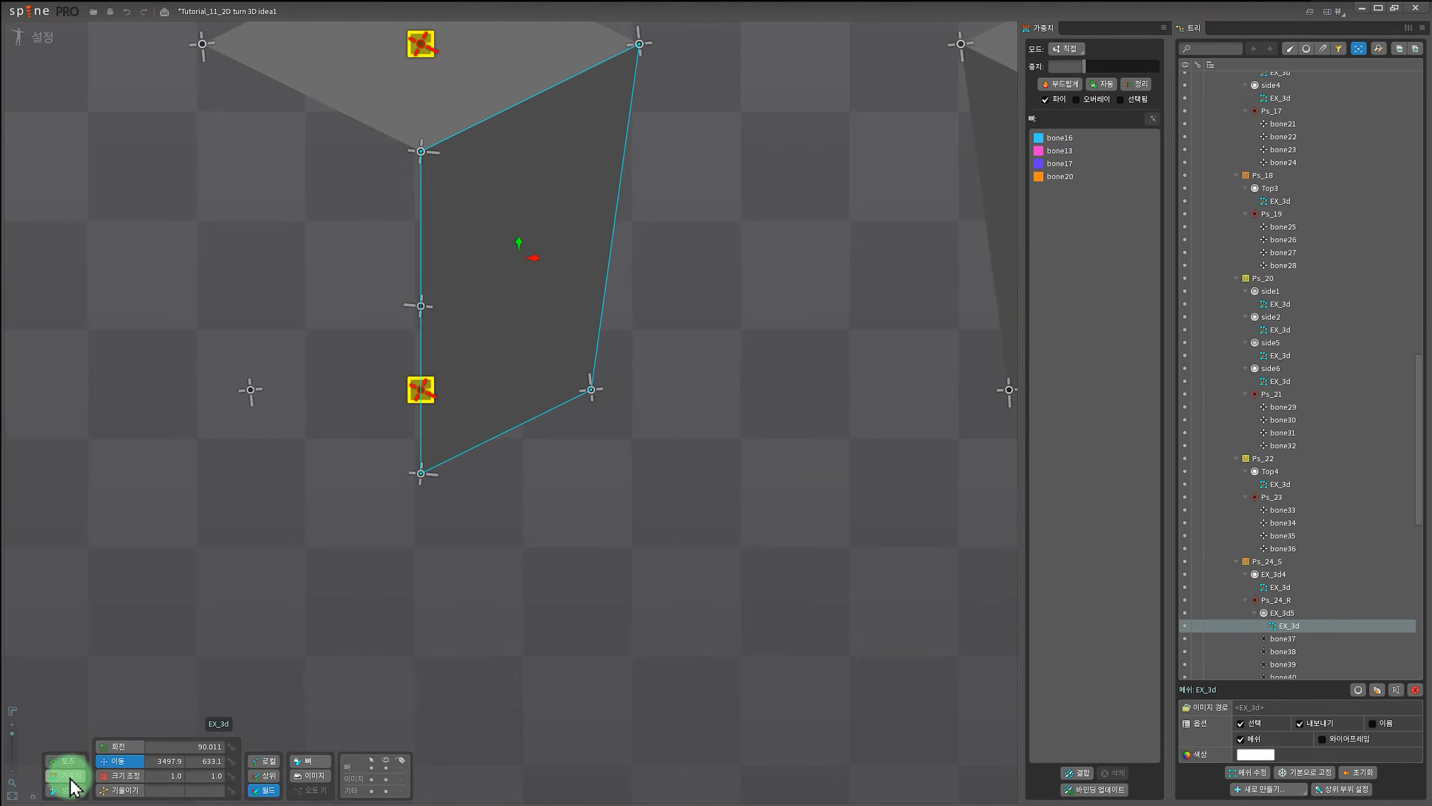
# Weight the side mesh's upper-right vertex fully to bone13 and its lower-right vertex fully to bone17.
pyautogui.click(69, 776)
pyautogui.scroll(3, 592, 84)
pyautogui.click(668, 135)
pyautogui.click(1047, 150)
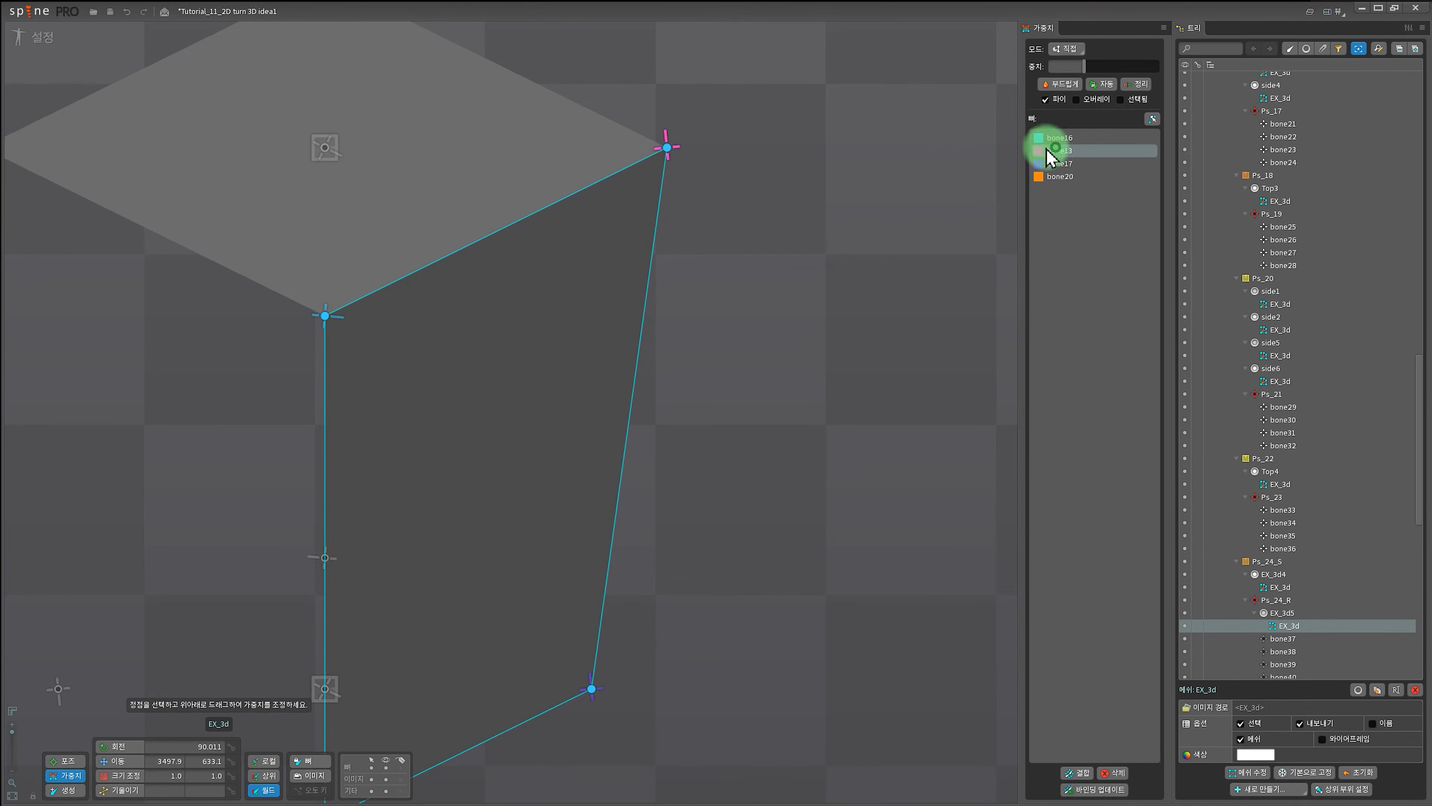
pyautogui.moveTo(667, 149); pyautogui.dragTo(671, 143)
pyautogui.moveTo(688, 544); pyautogui.dragTo(739, 232)
pyautogui.click(641, 377)
pyautogui.click(1060, 163)
pyautogui.moveTo(726, 387); pyautogui.dragTo(691, 85)
# Weight the side mesh's bottom vertex fully to bone20 and leave weight editing.
pyautogui.click(375, 508)
pyautogui.click(1060, 177)
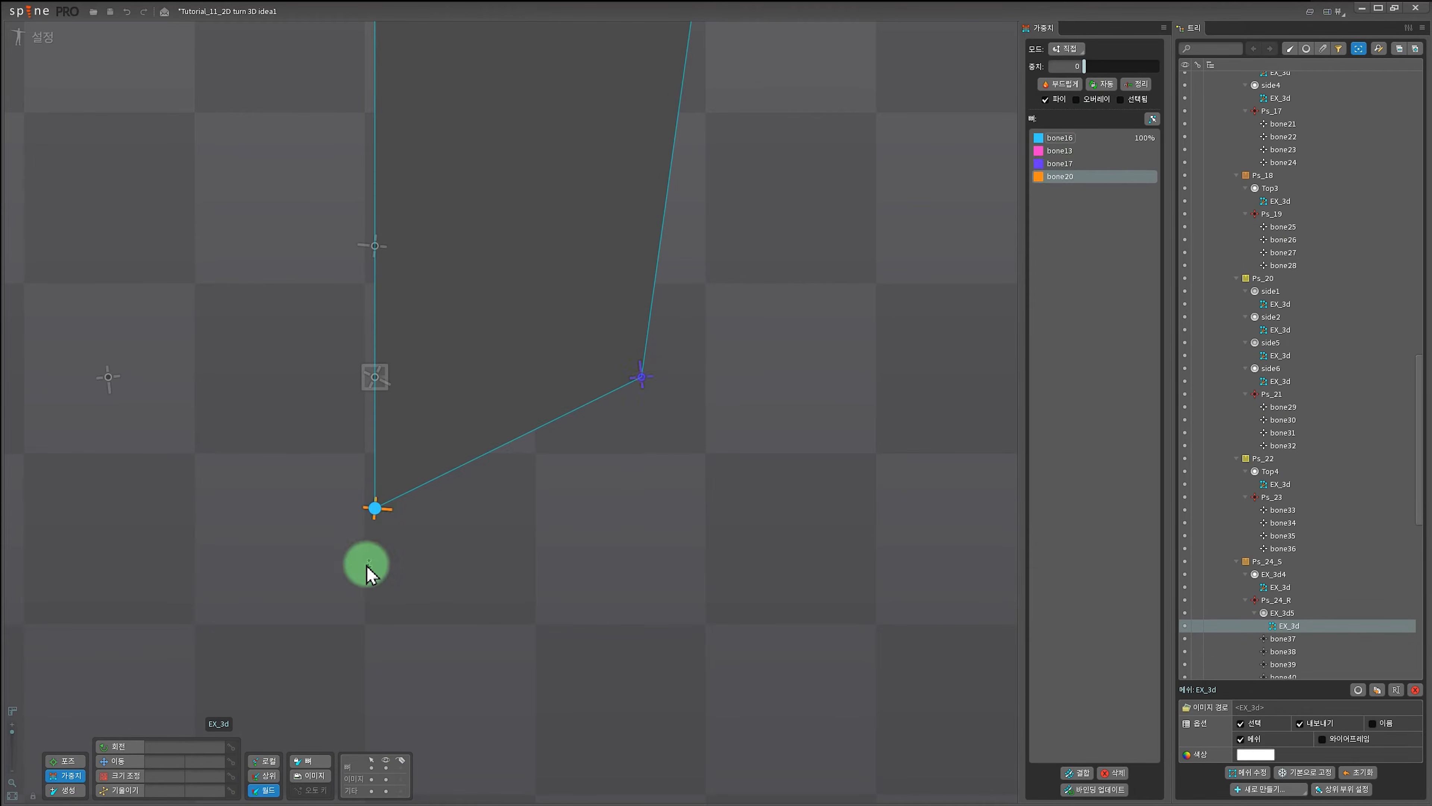
pyautogui.moveTo(367, 565); pyautogui.dragTo(387, 254)
pyautogui.scroll(-3, 452, 236)
pyautogui.moveTo(655, 416); pyautogui.dragTo(649, 461)
pyautogui.rightClick(628, 389)
# Select the rotation bones Ps_13 and Ps_15 together and test rotating the partial cube.
pyautogui.click(355, 247)
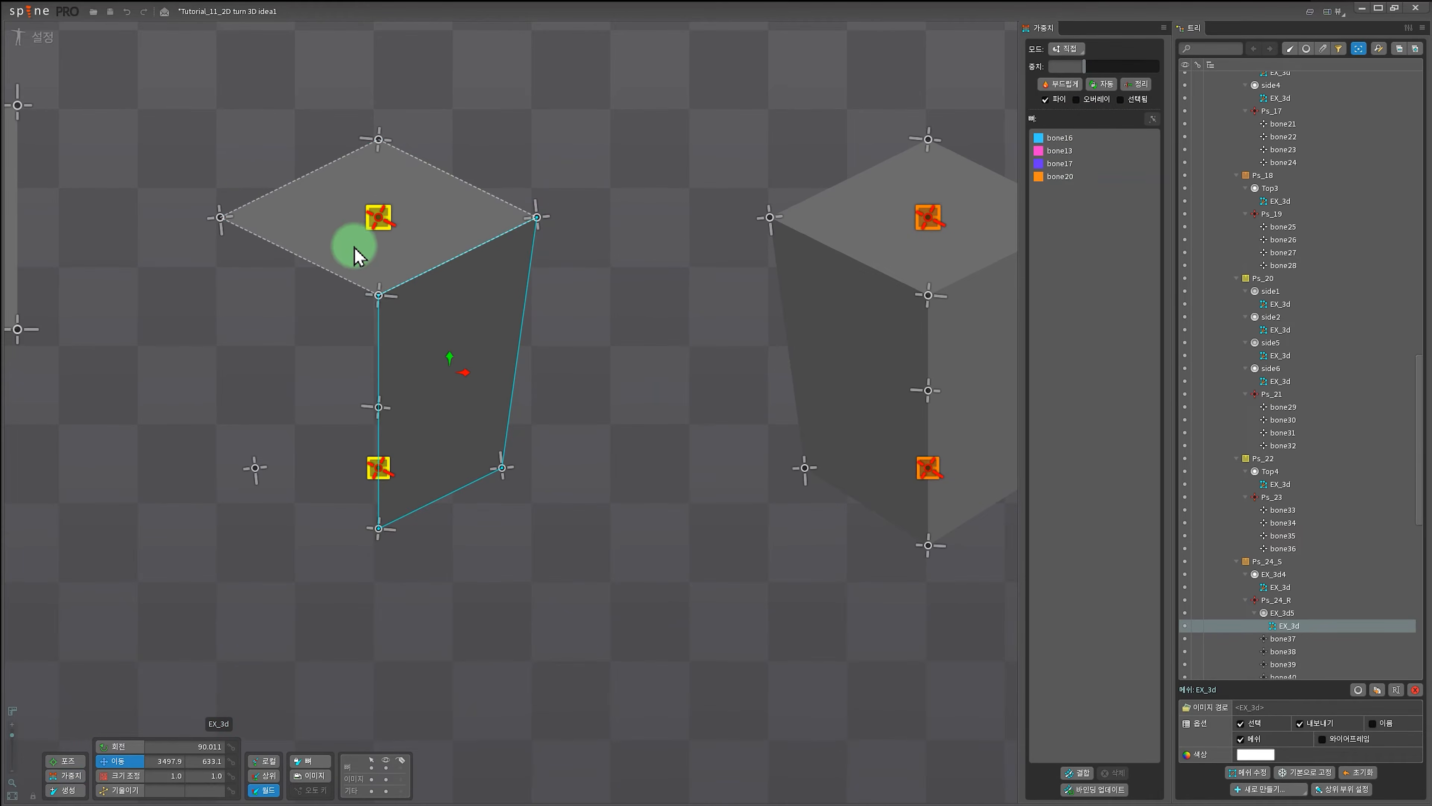
pyautogui.click(379, 217)
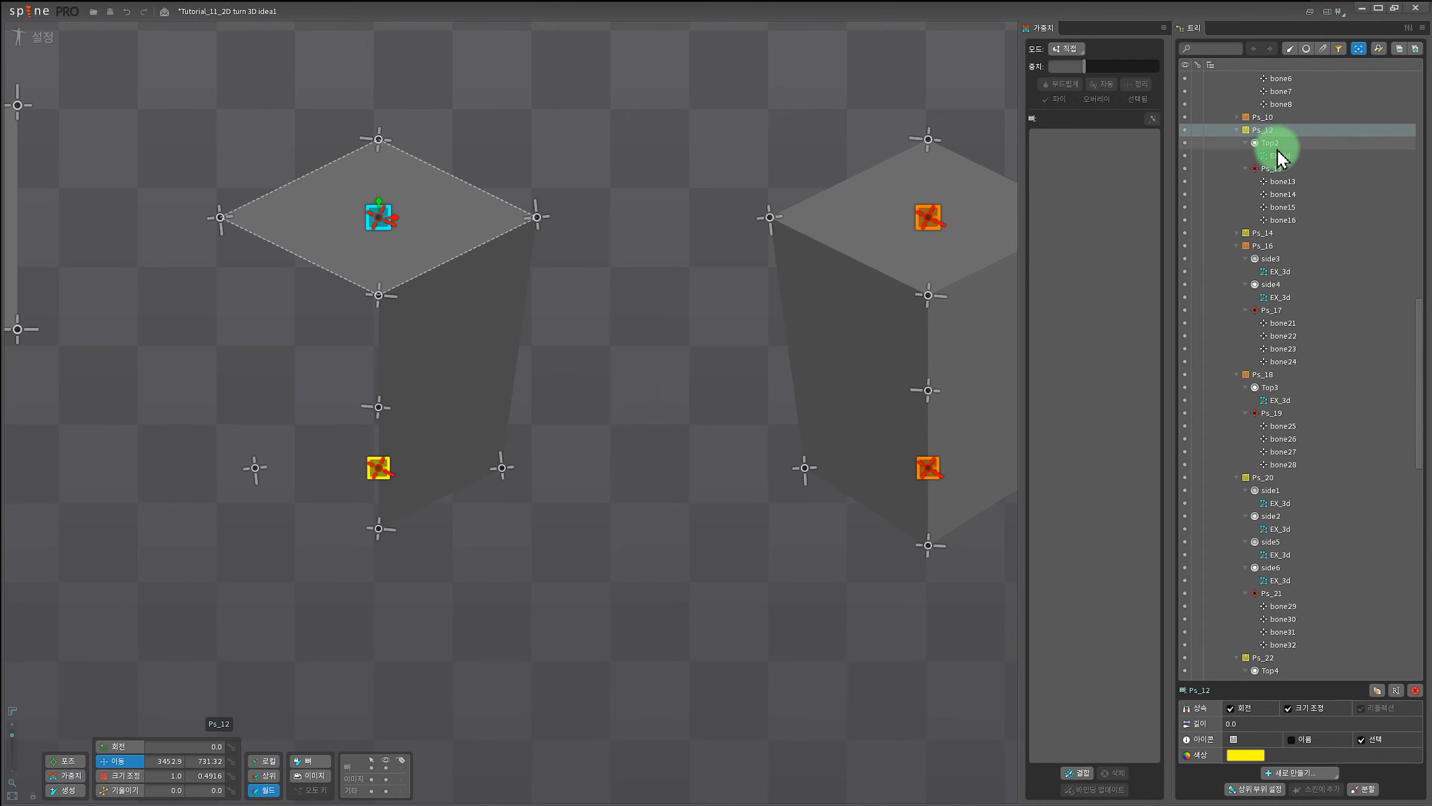
pyautogui.click(1273, 169)
pyautogui.click(1269, 130)
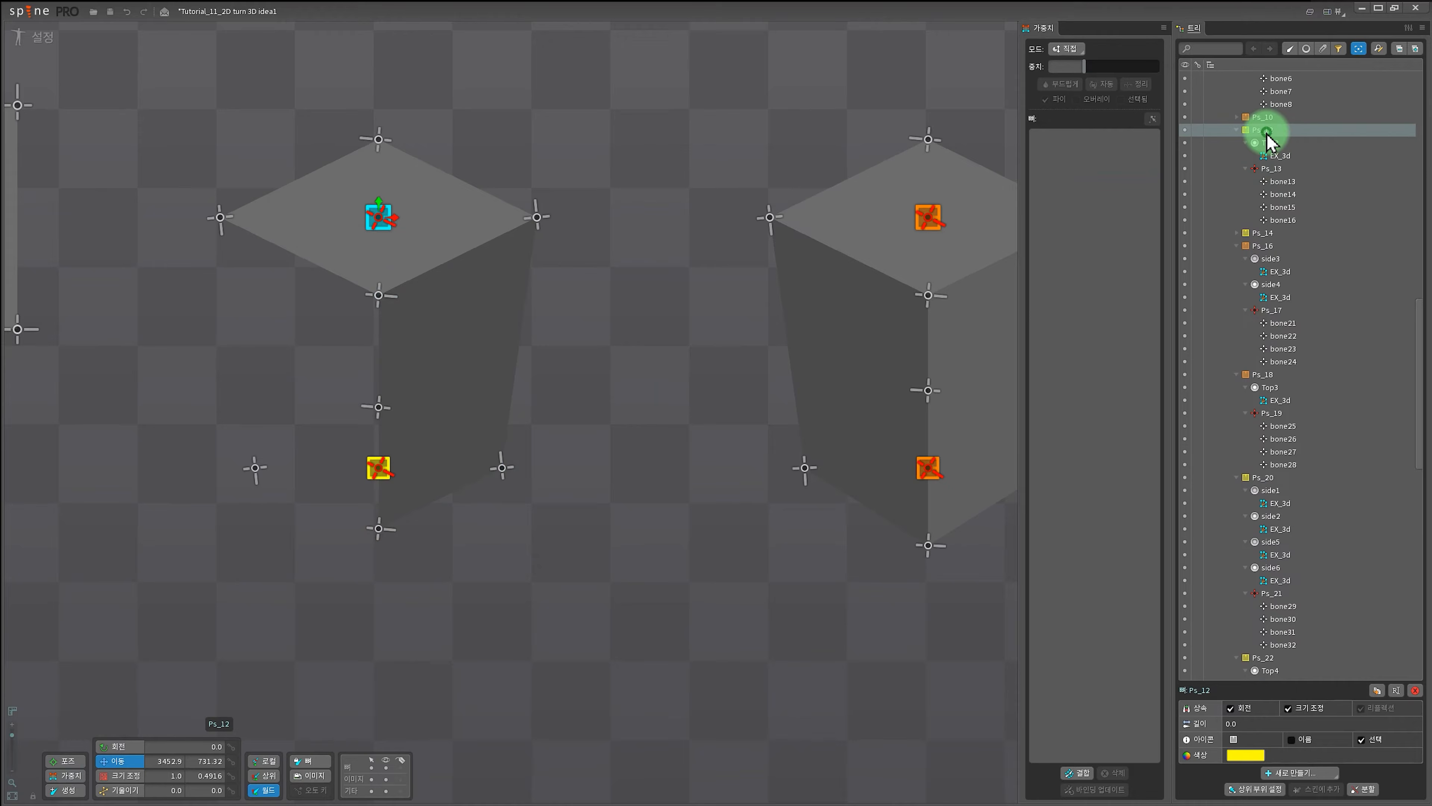
pyautogui.click(1267, 168)
pyautogui.click(1237, 233)
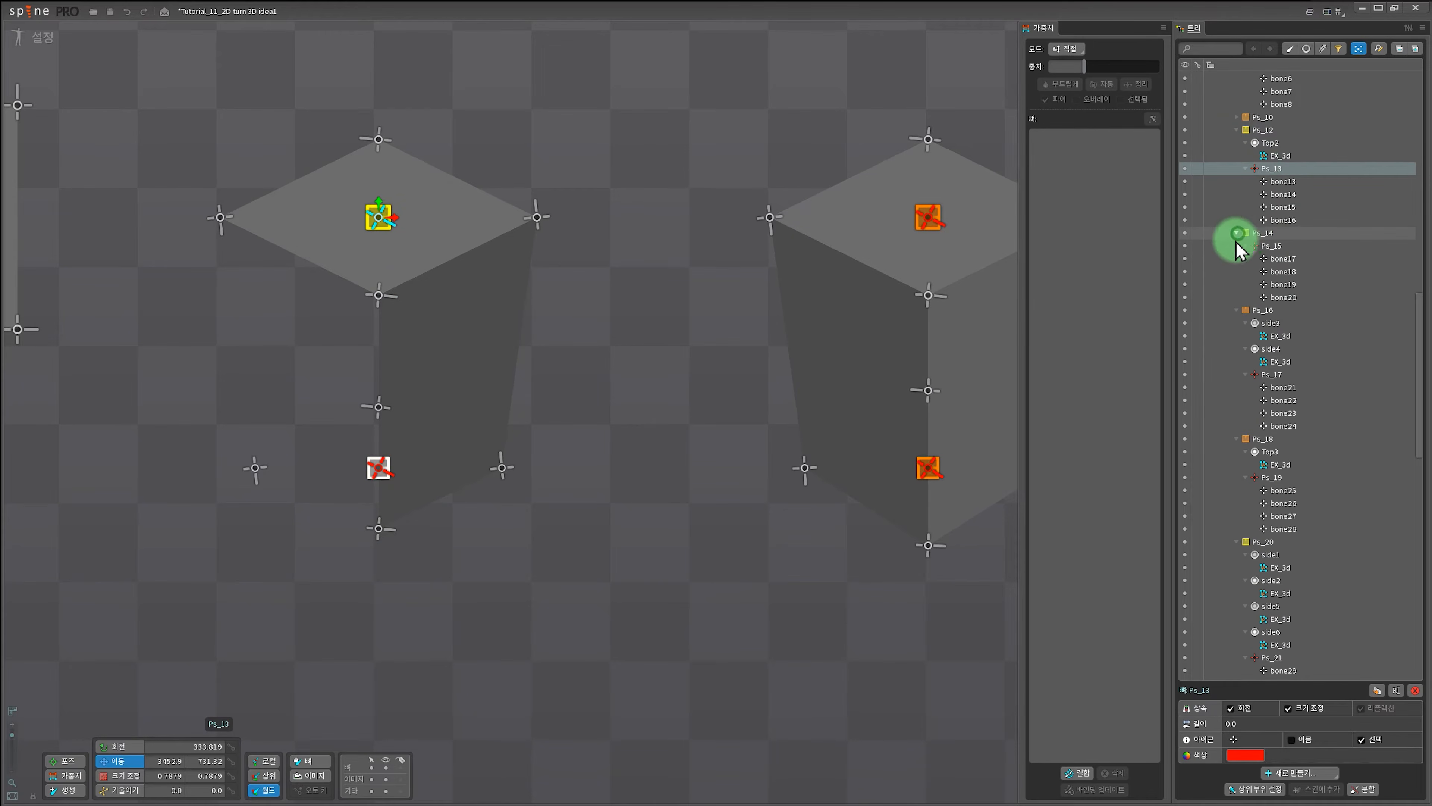
pyautogui.keyDown('ctrl'); pyautogui.click(1266, 247); pyautogui.keyUp('ctrl')
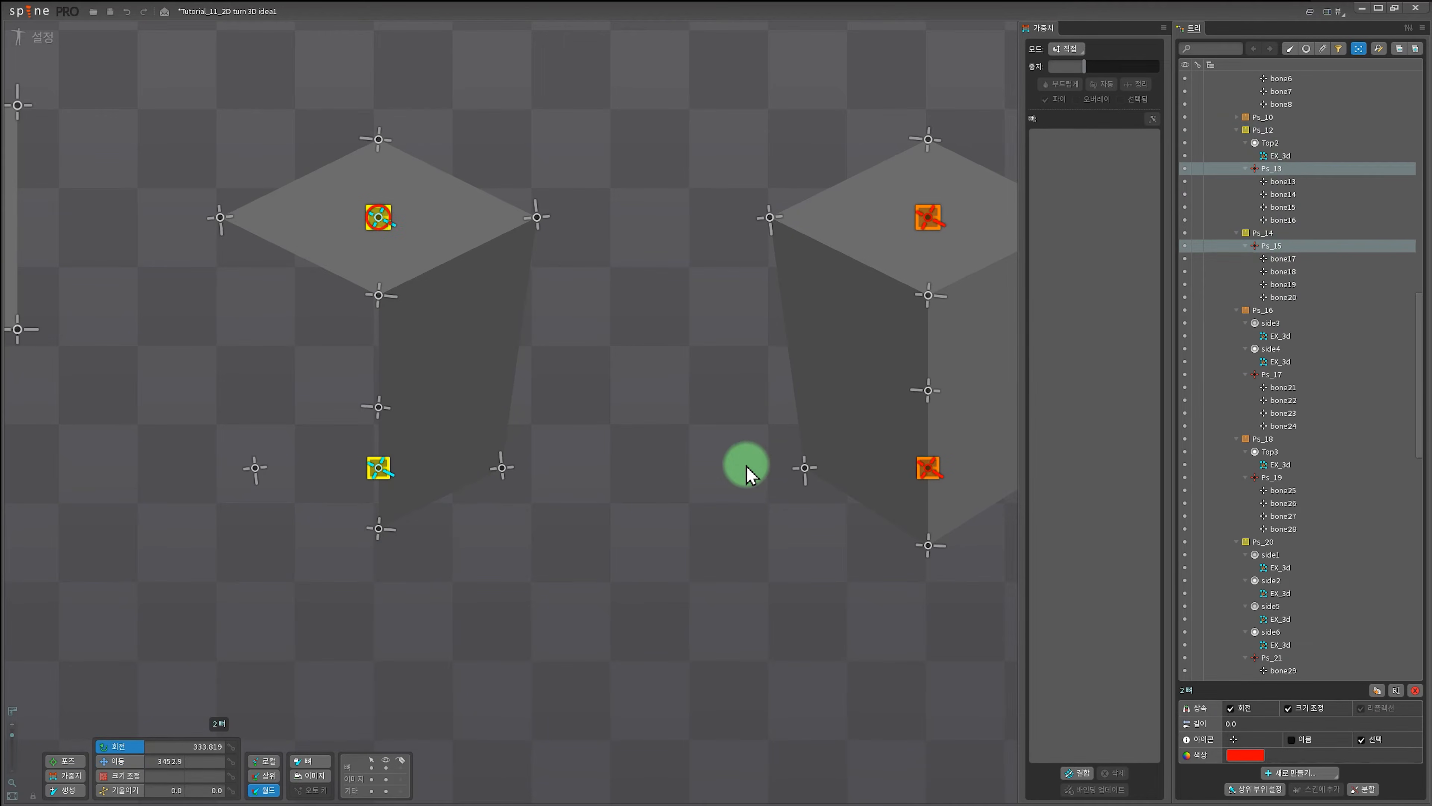
pyautogui.moveTo(691, 526); pyautogui.dragTo(297, 269)
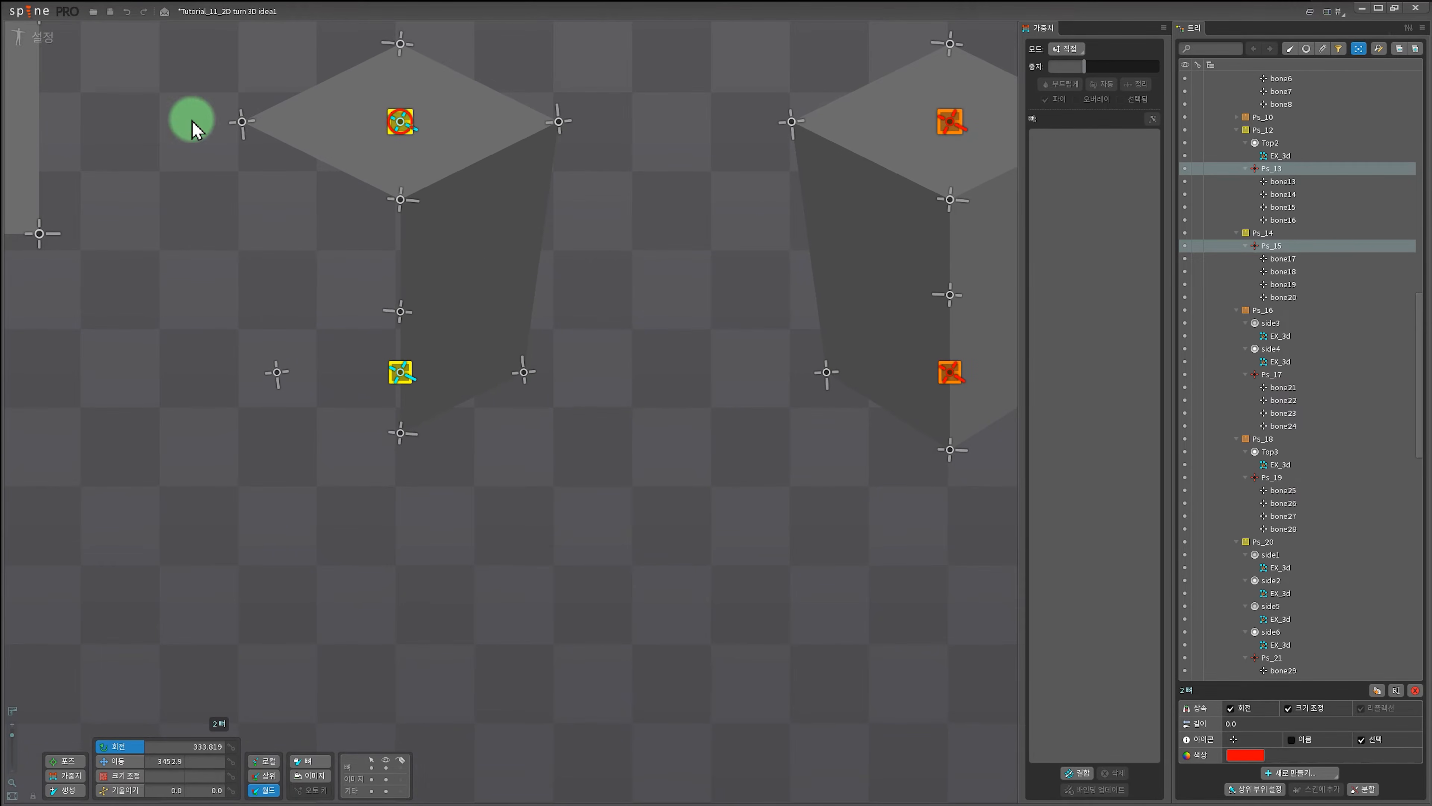
# Undo the side mesh's weighting, binding and shaping back to before the mesh was added under Ps_24_R.
pyautogui.click(496, 349)
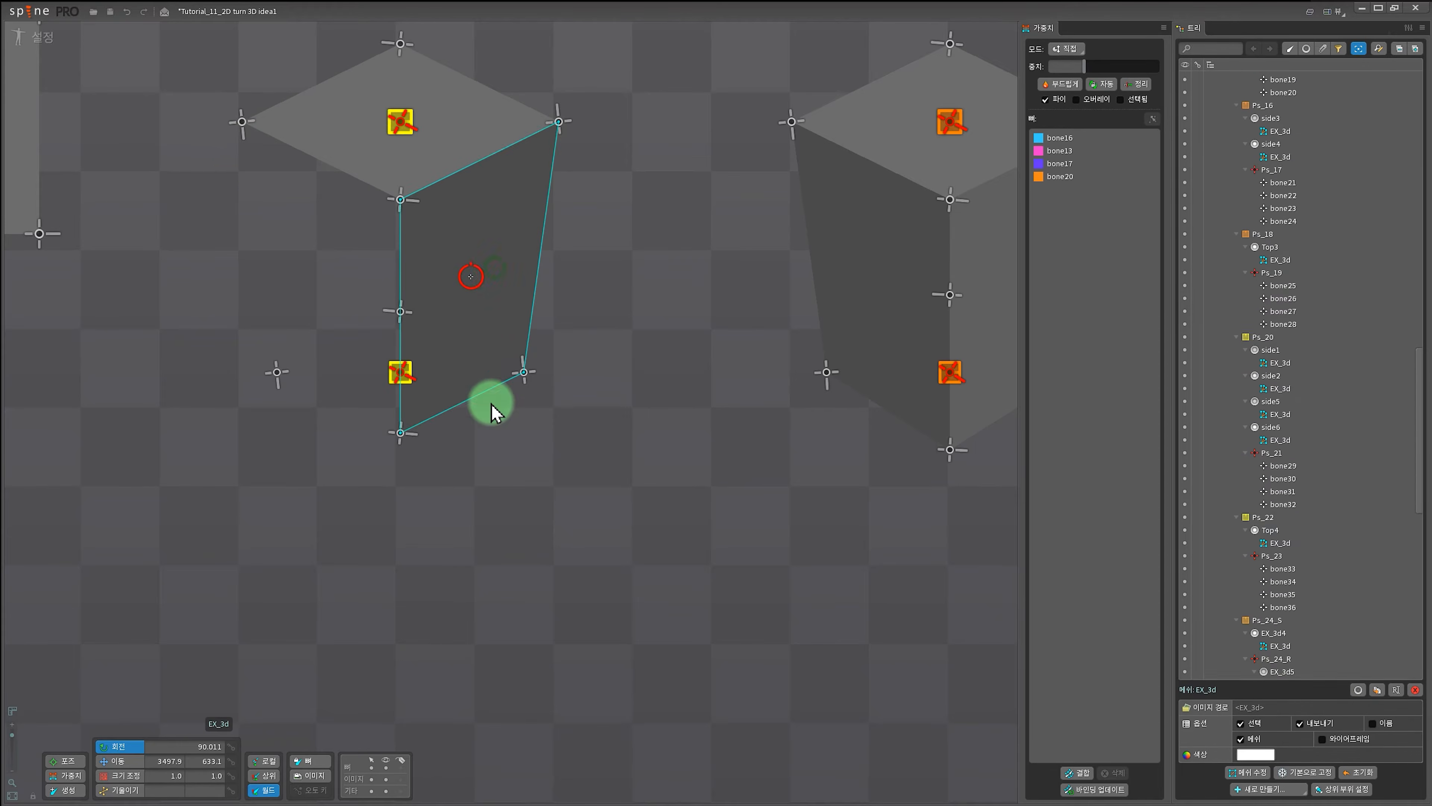
pyautogui.scroll(-3, 508, 423)
pyautogui.hotkey('ctrl', 'z')
pyautogui.hotkey('ctrl', 'z')
pyautogui.hotkey('ctrl', 'z')
pyautogui.hotkey('ctrl', 'z')
# Select the rotation bones Ps_17 and Ps_19 together and test rotating the cube whose sides are only side3 and side4.
pyautogui.moveTo(624, 165); pyautogui.dragTo(421, 149)
pyautogui.scroll(-5, 543, 333)
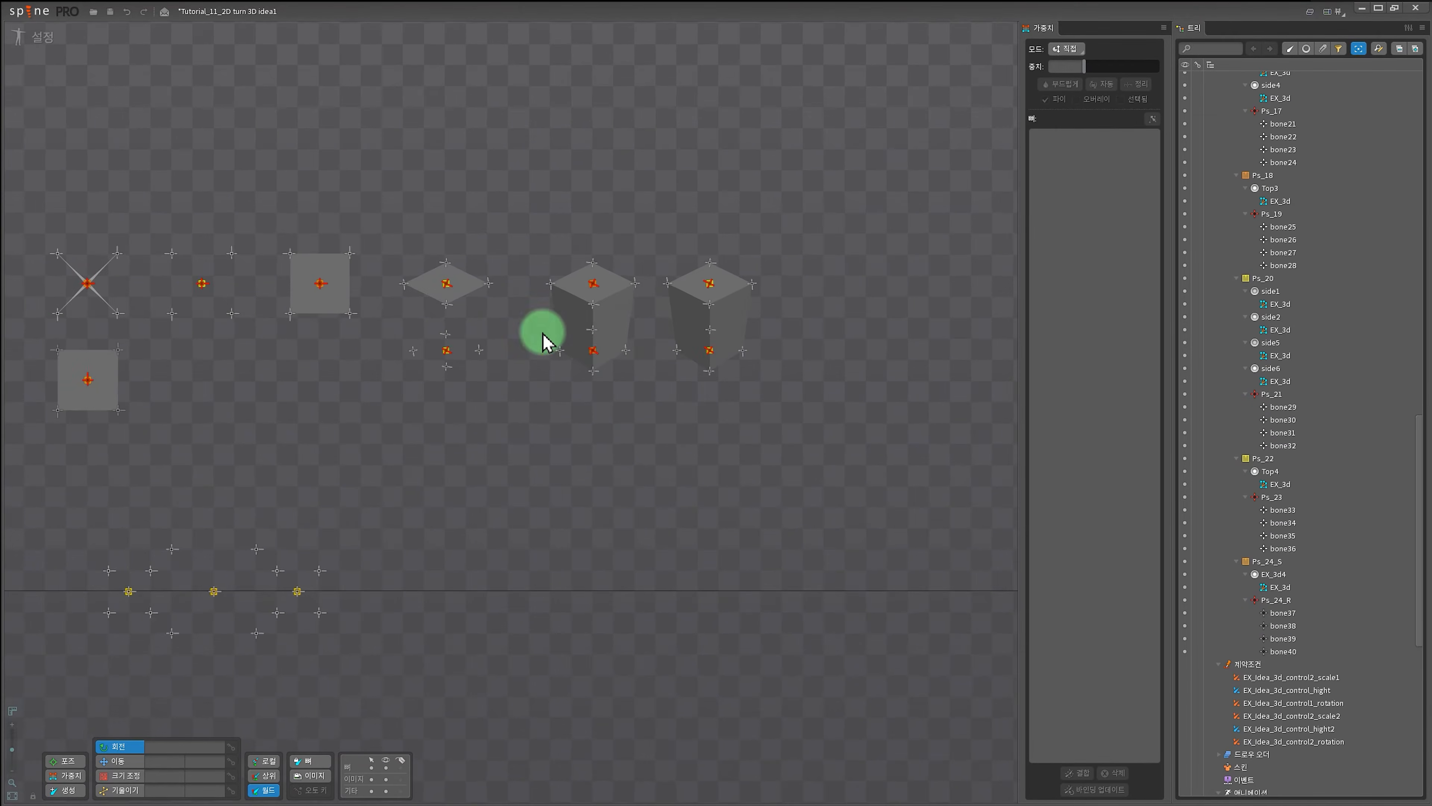
pyautogui.scroll(5, 580, 385)
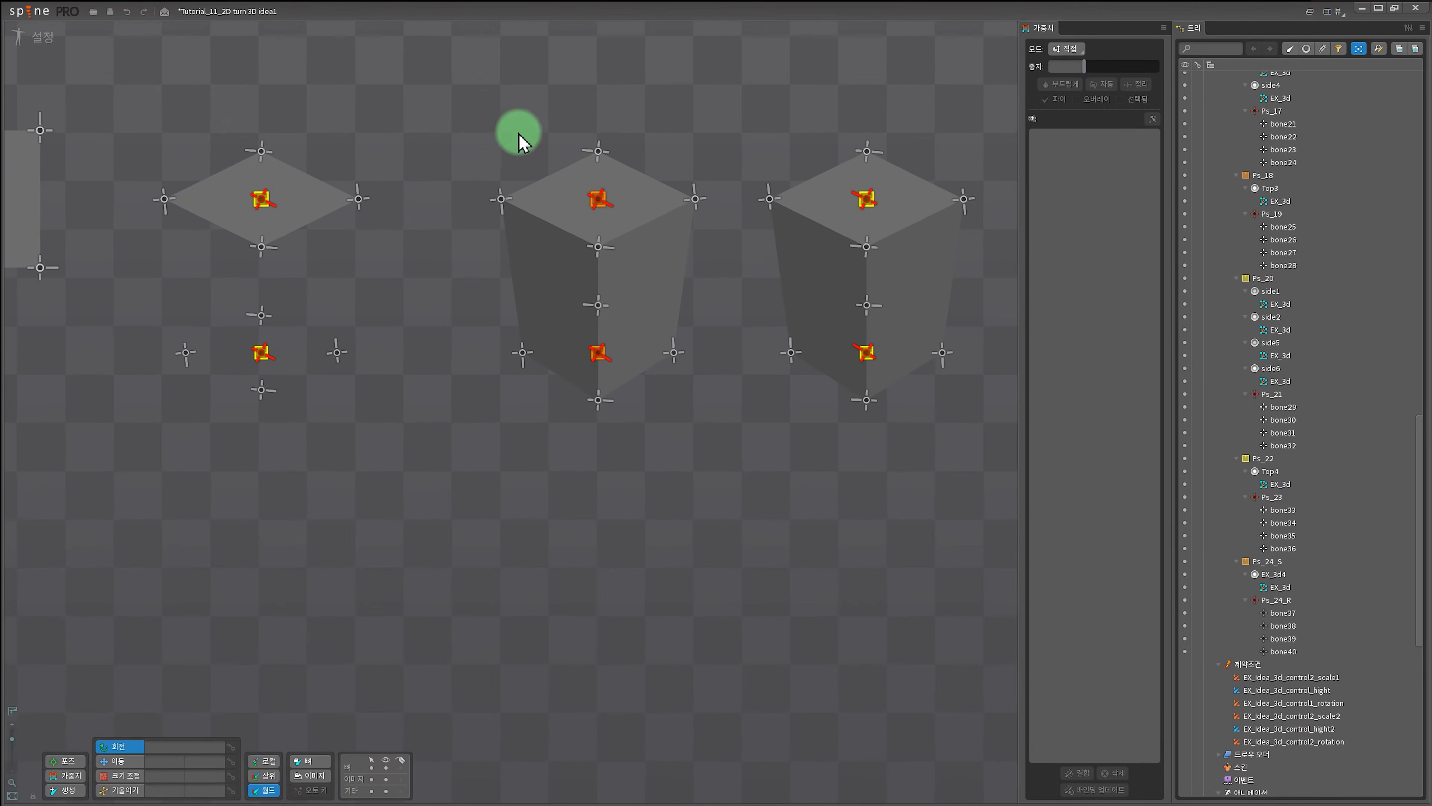
pyautogui.moveTo(612, 479); pyautogui.dragTo(462, 572)
pyautogui.scroll(2, 453, 528)
pyautogui.moveTo(553, 473); pyautogui.dragTo(551, 567)
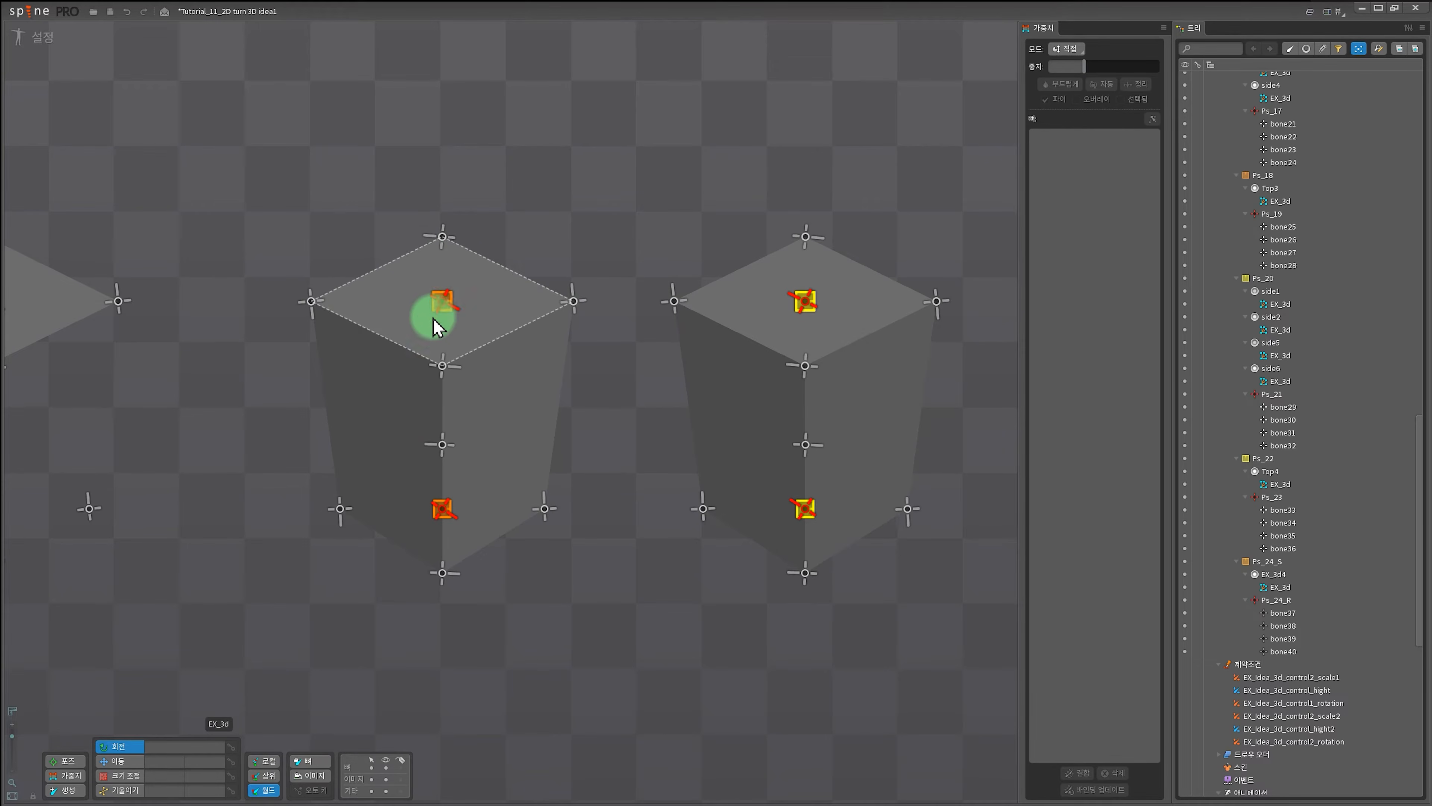
pyautogui.click(442, 307)
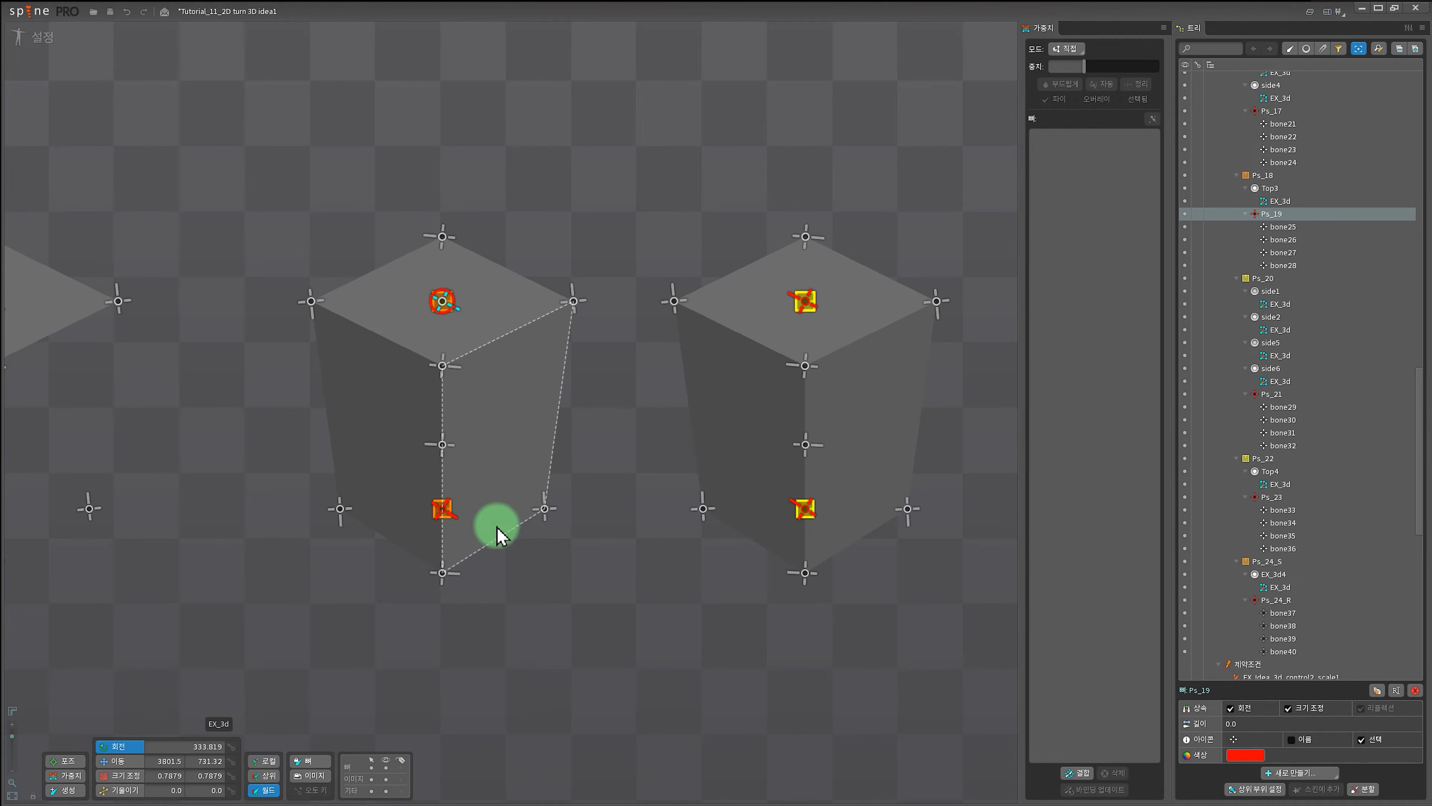
pyautogui.keyDown('ctrl'); pyautogui.click(442, 510); pyautogui.keyUp('ctrl')
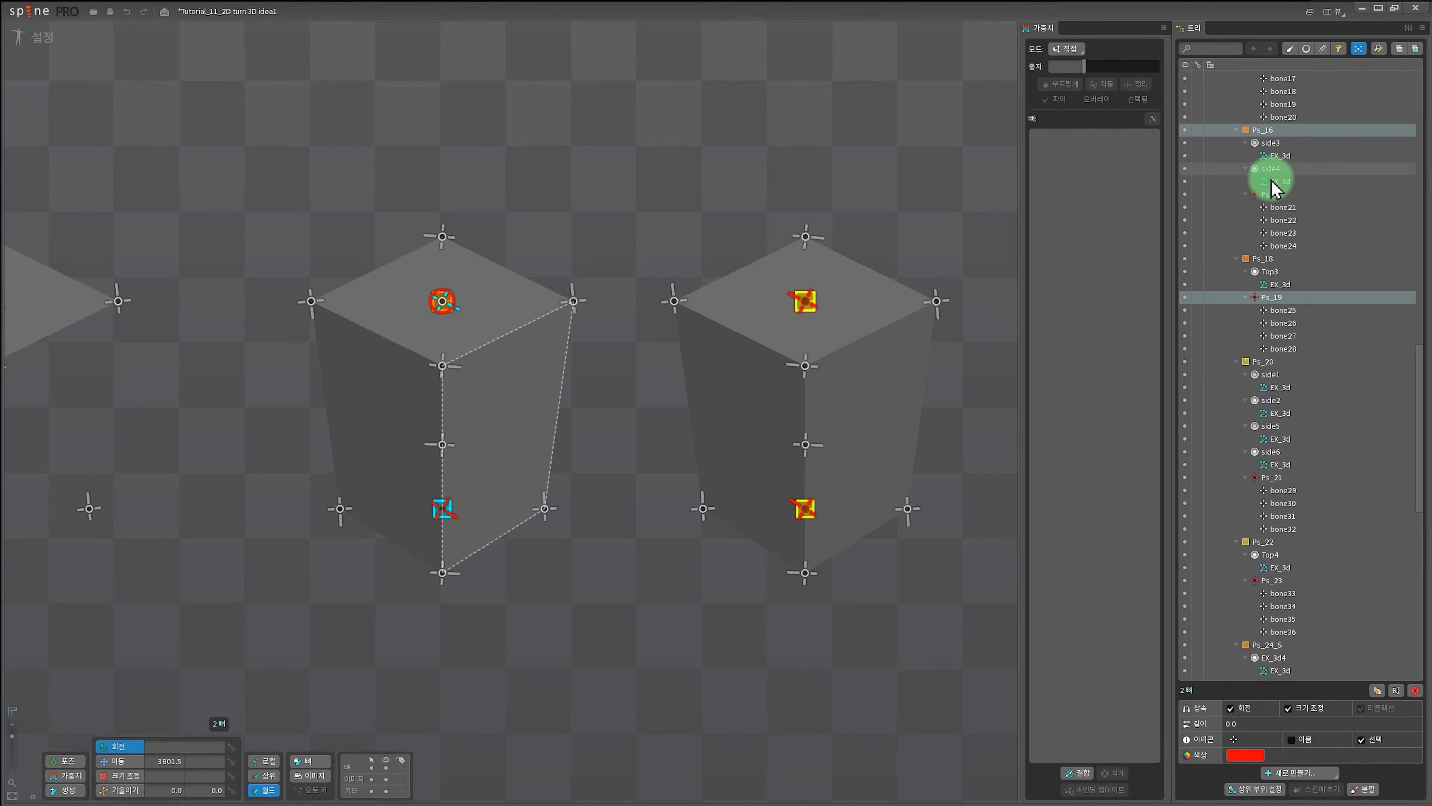
pyautogui.click(1270, 194)
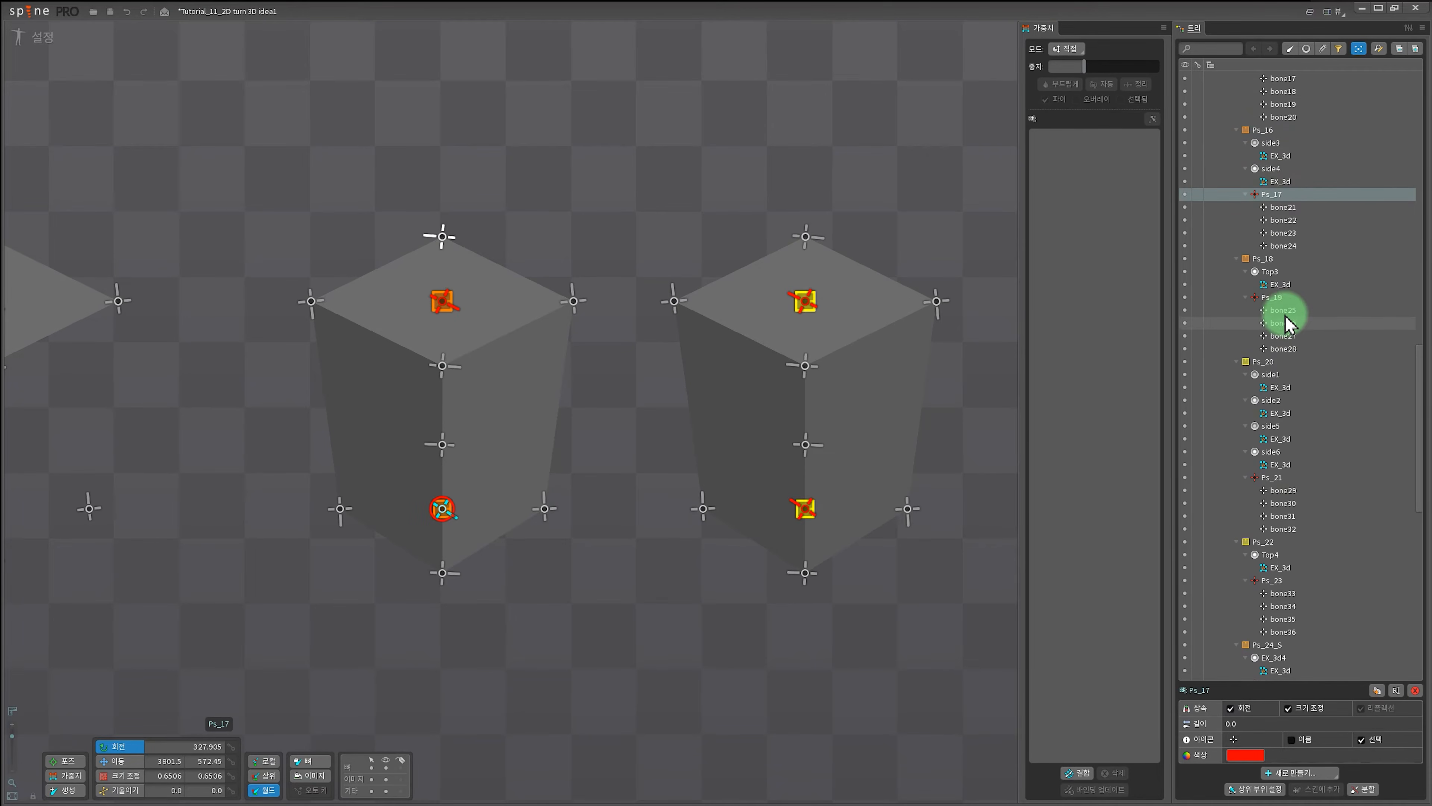
pyautogui.keyDown('ctrl'); pyautogui.click(1272, 298); pyautogui.keyUp('ctrl')
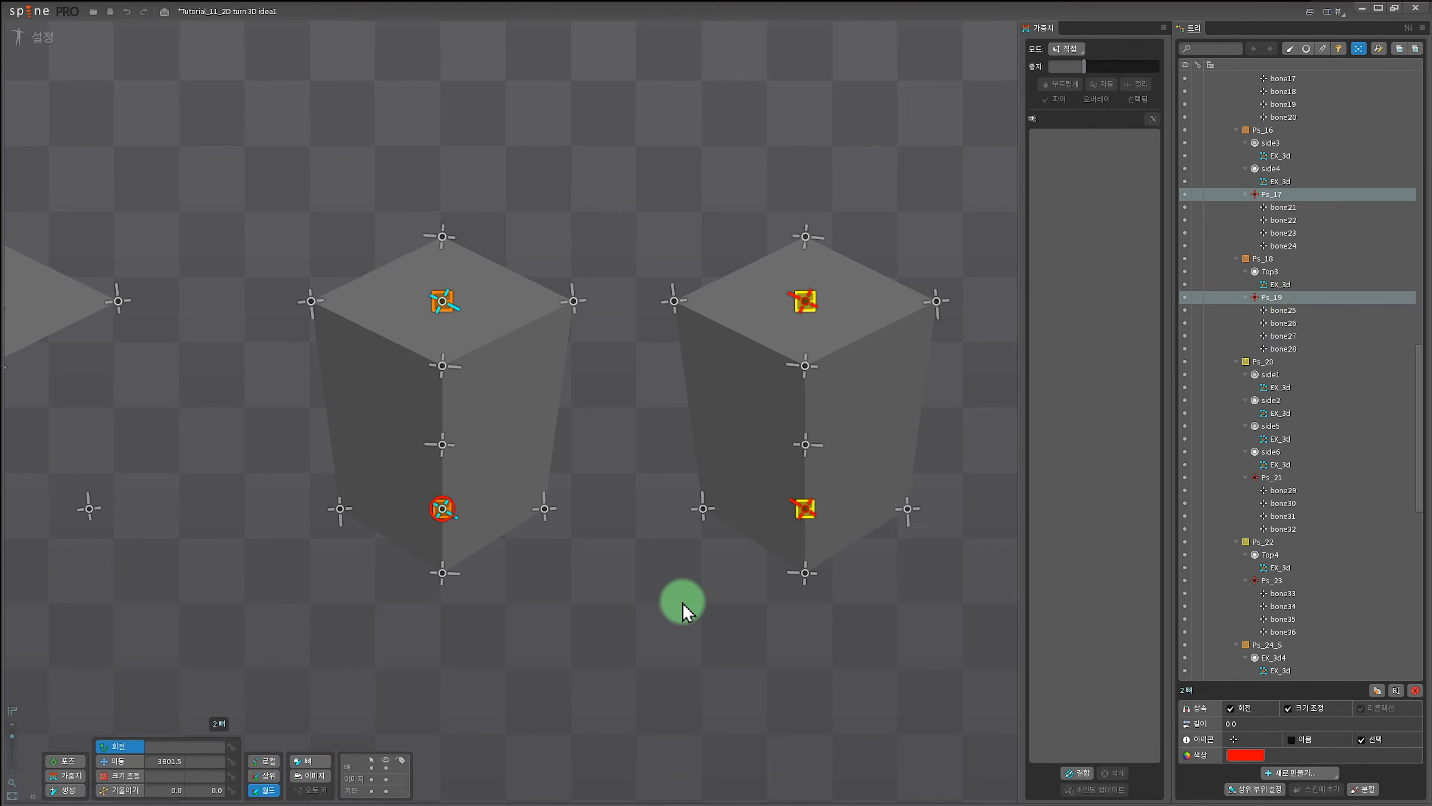
pyautogui.moveTo(683, 612); pyautogui.dragTo(662, 632)
pyautogui.moveTo(617, 654); pyautogui.dragTo(87, 389)
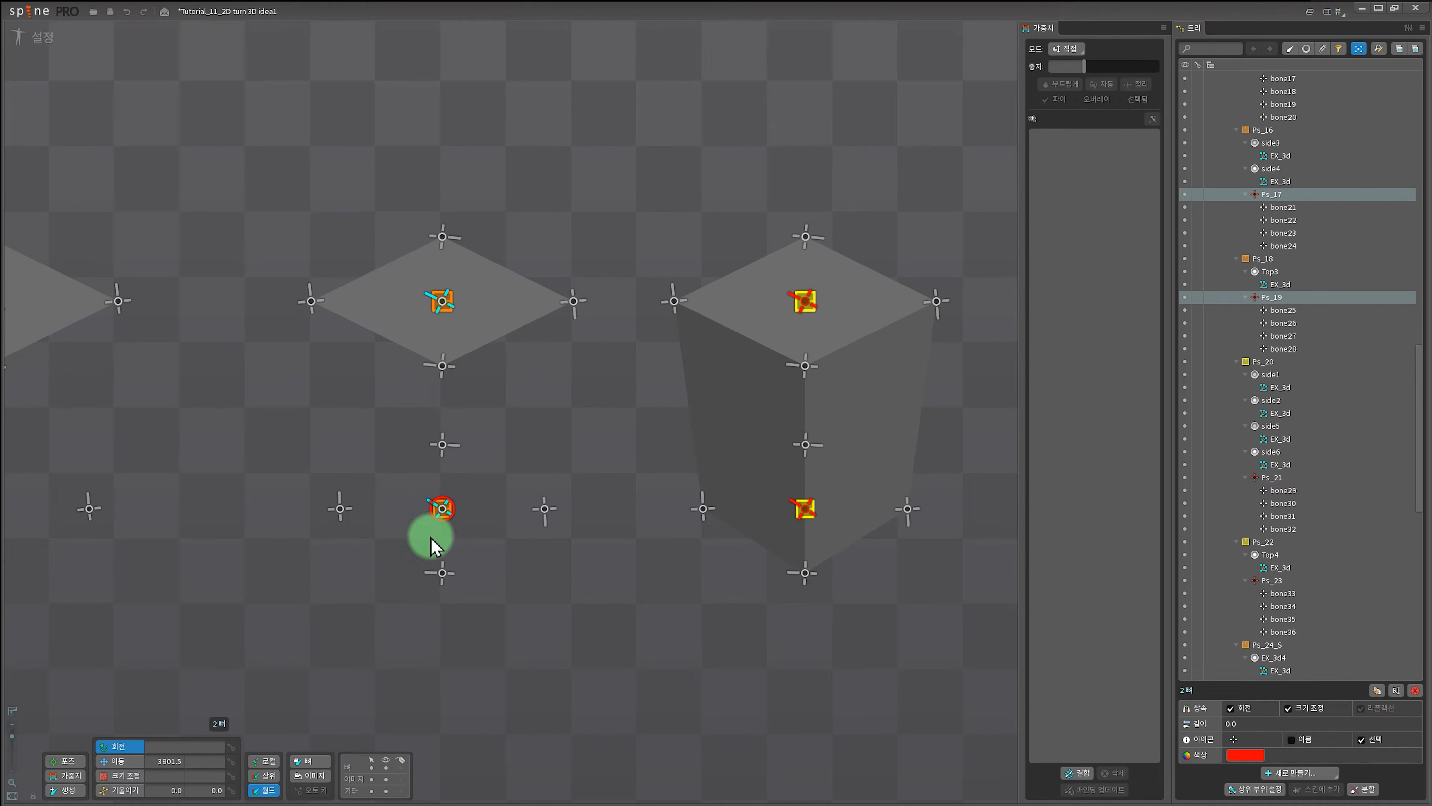
# Select the rotation bones Ps_21 and Ps_23 together and test rotating the cube built with side1, side2, side5 and side6.
pyautogui.moveTo(198, 663); pyautogui.dragTo(415, 592)
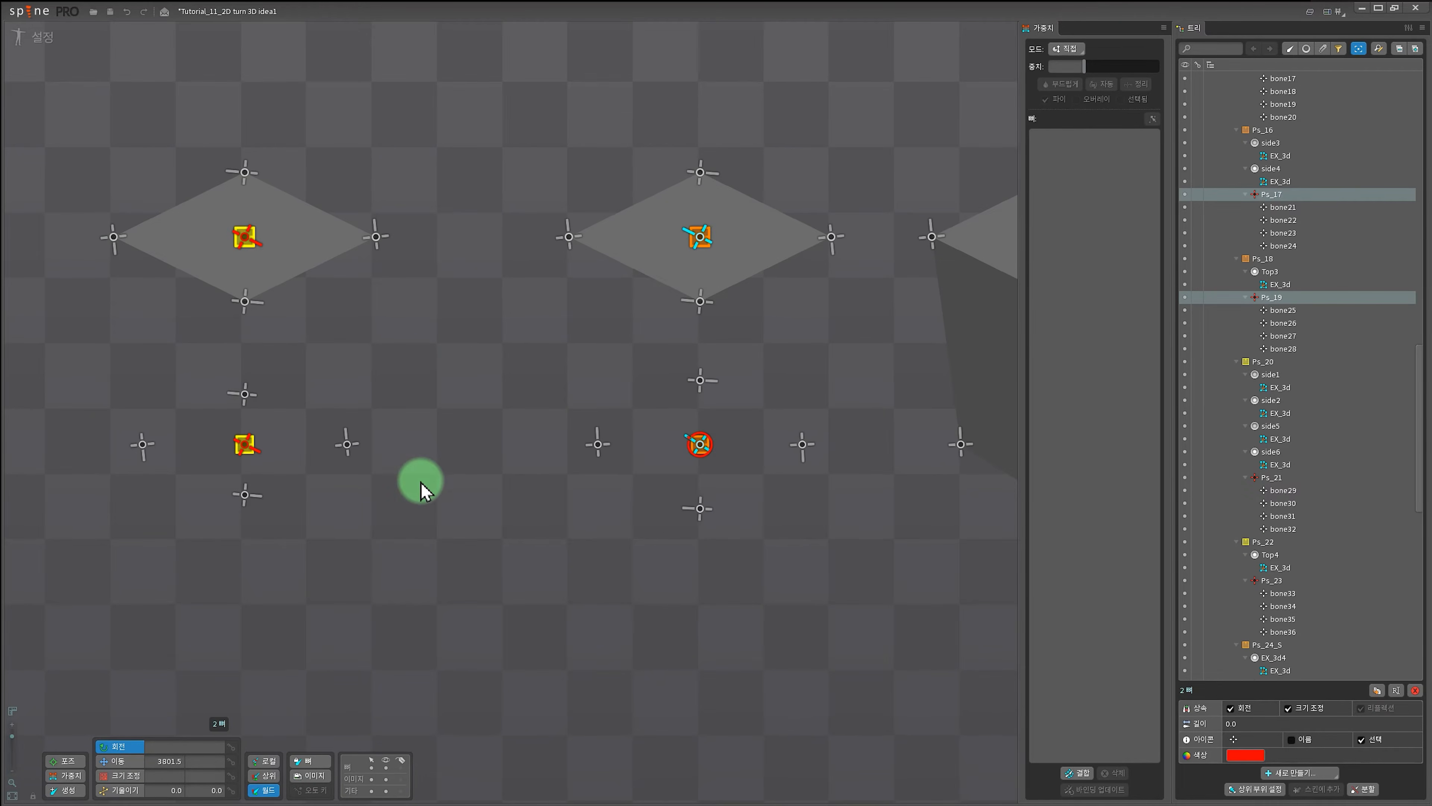
pyautogui.scroll(-2, 556, 482)
pyautogui.moveTo(543, 585); pyautogui.dragTo(318, 448)
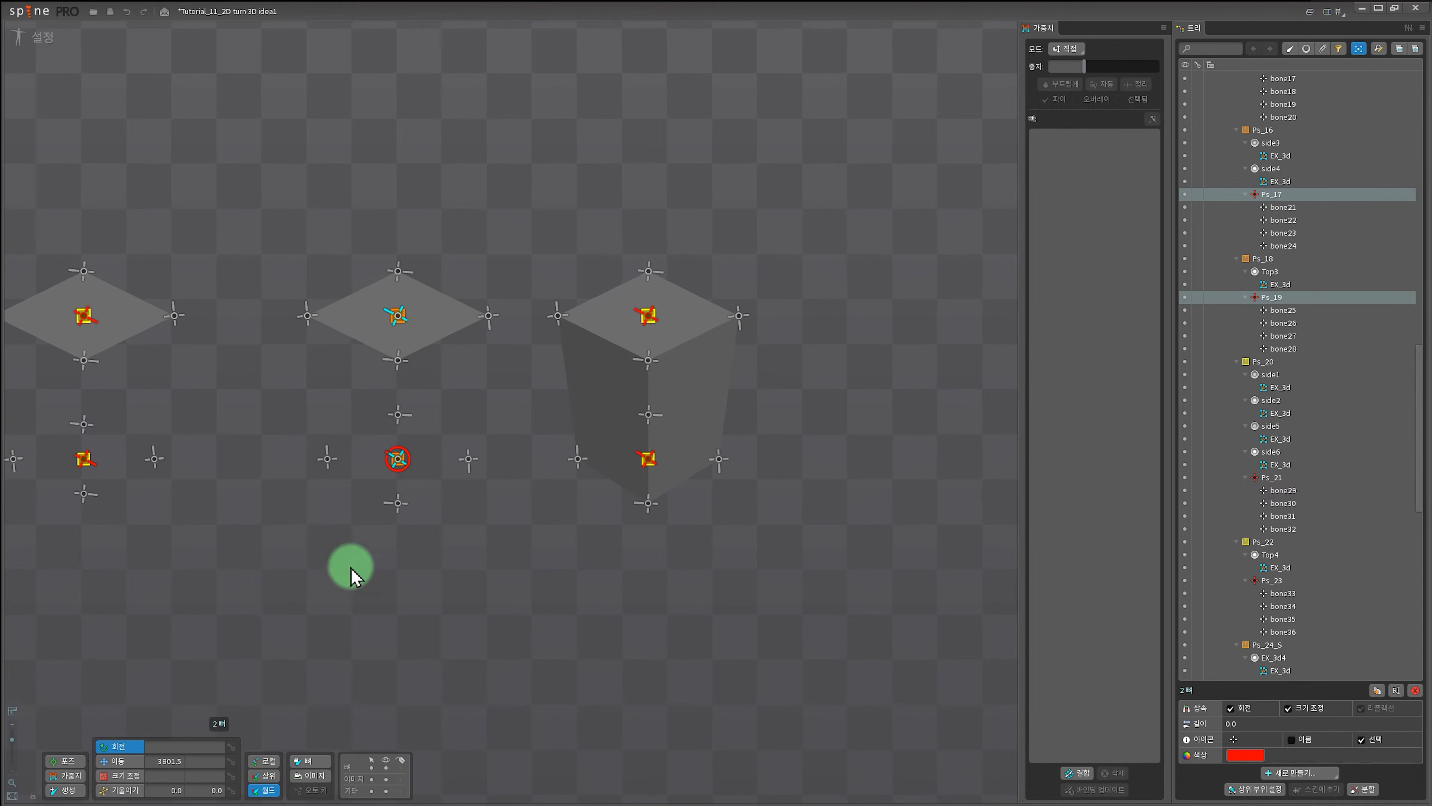
pyautogui.moveTo(588, 617); pyautogui.dragTo(426, 655)
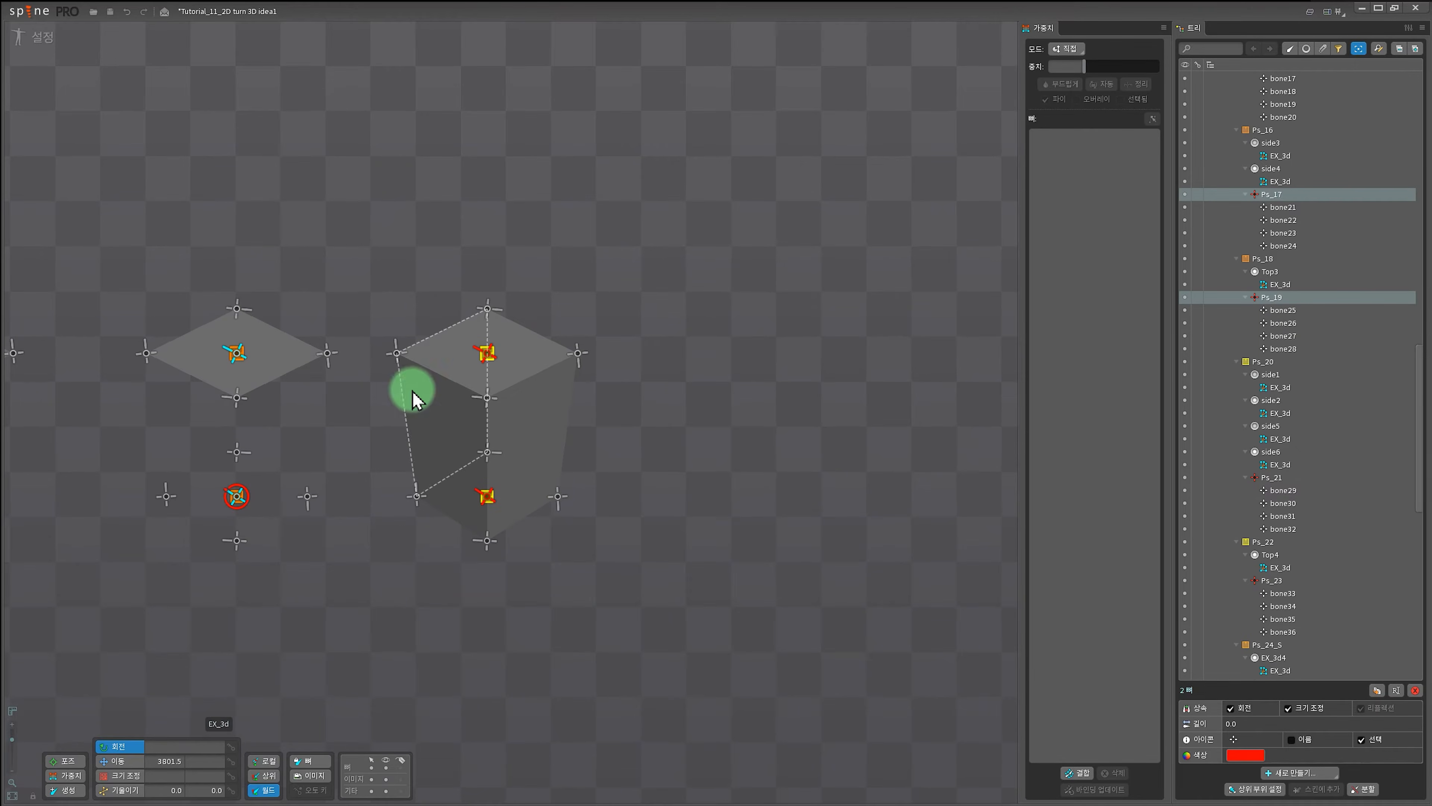
pyautogui.scroll(2, 564, 556)
pyautogui.moveTo(687, 450); pyautogui.dragTo(699, 510)
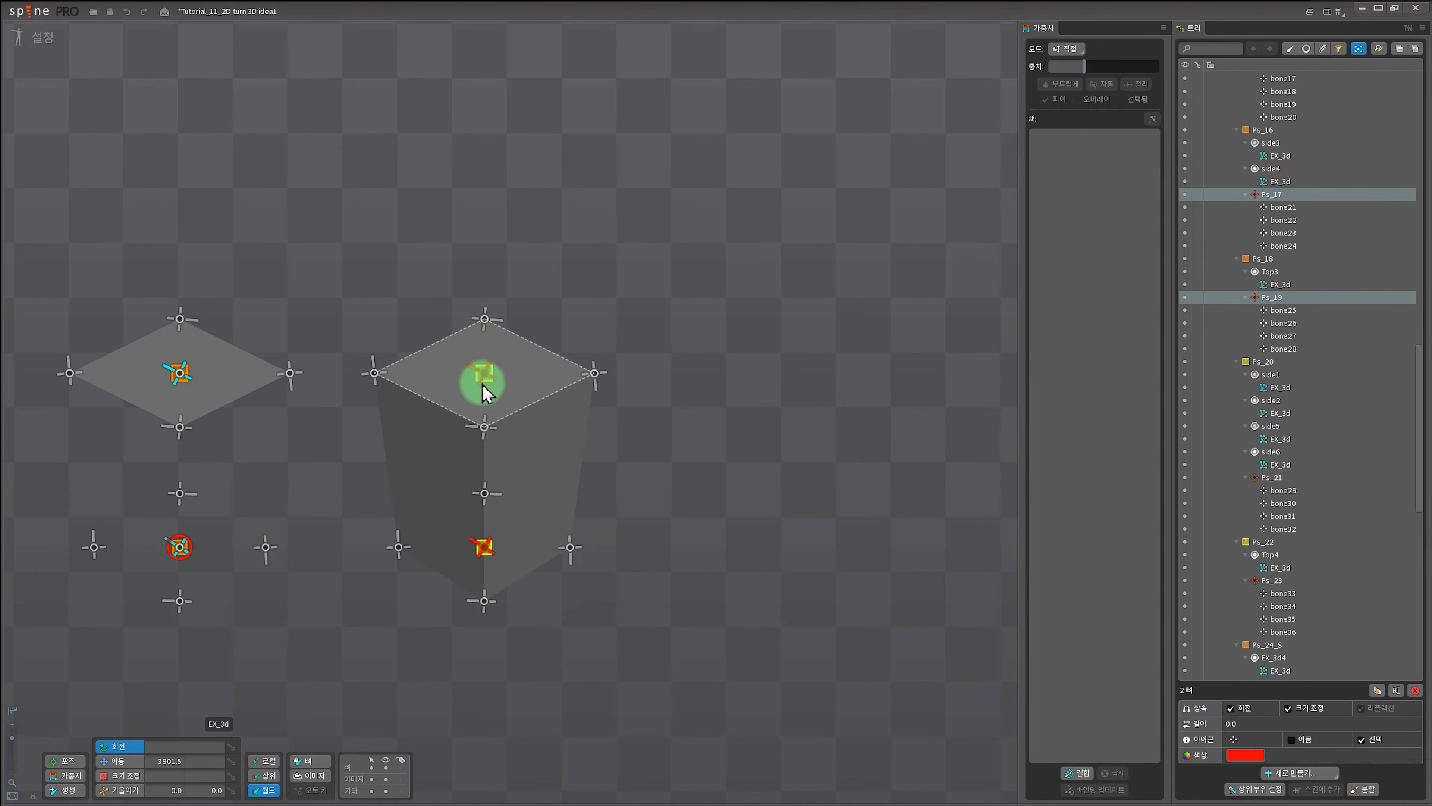
pyautogui.click(488, 373)
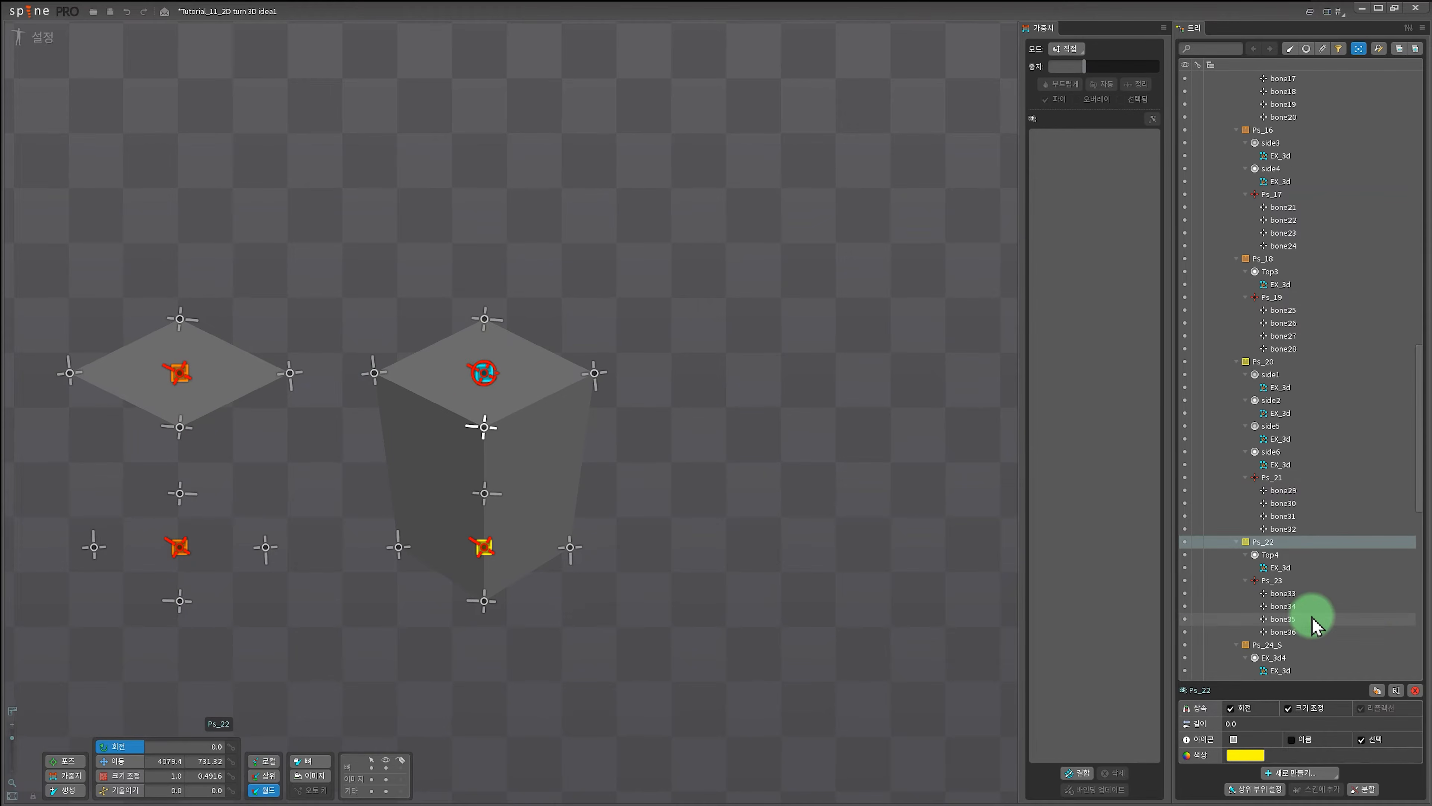
pyautogui.scroll(-2, 1362, 550)
pyautogui.click(1269, 503)
pyautogui.scroll(-2, 1353, 550)
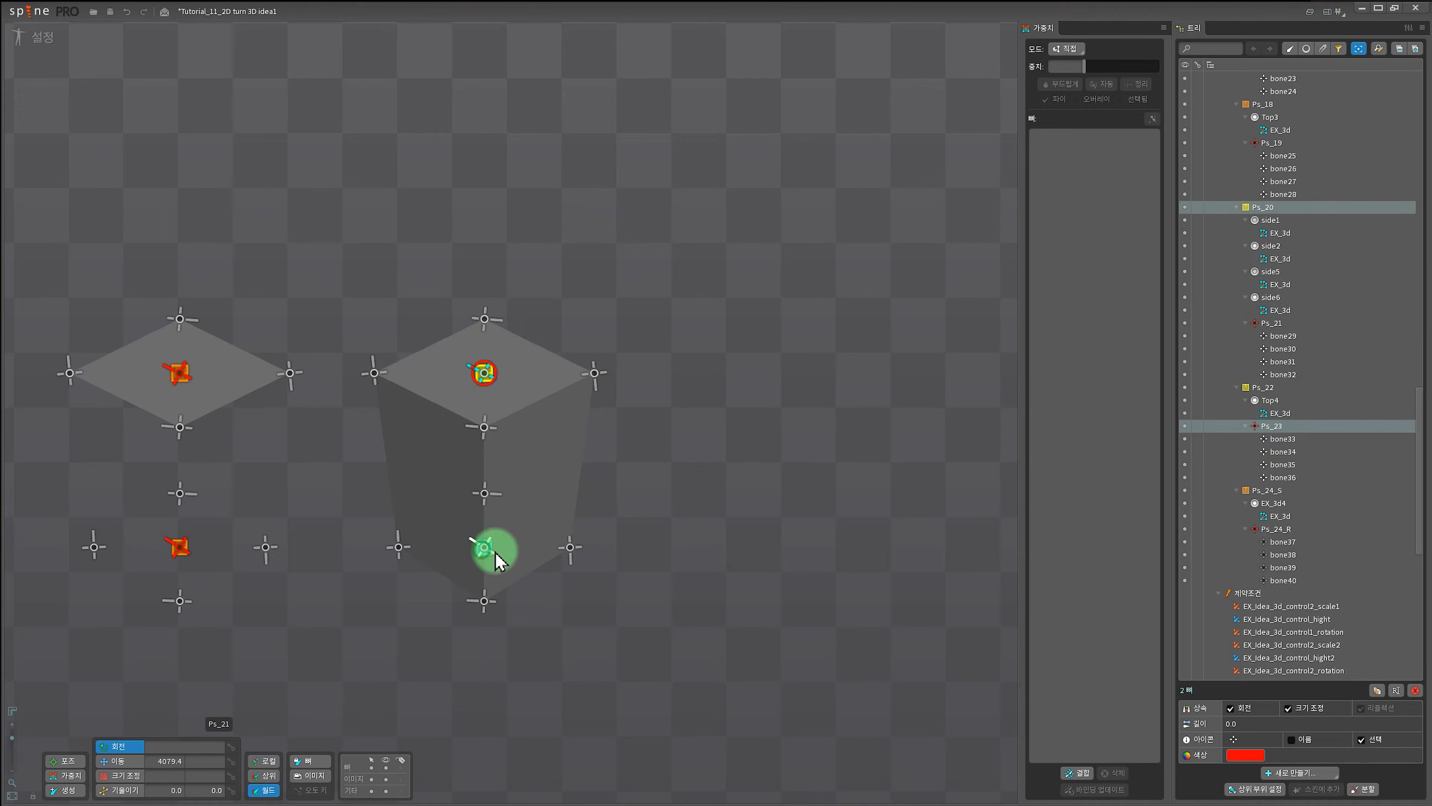
pyautogui.click(1272, 321)
pyautogui.keyDown('ctrl'); pyautogui.click(1272, 427); pyautogui.keyUp('ctrl')
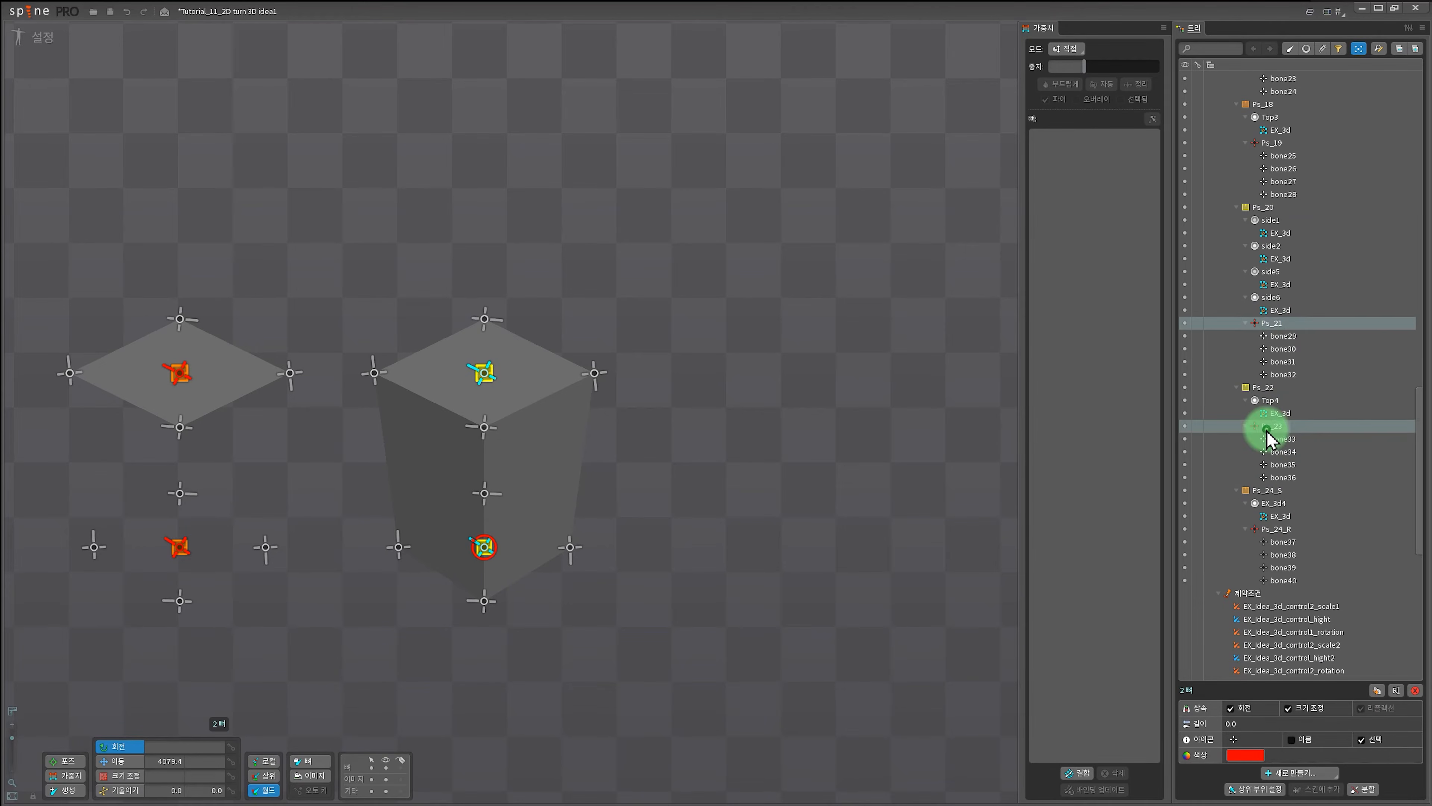
pyautogui.moveTo(768, 570); pyautogui.dragTo(582, 722)
pyautogui.scroll(-5, 630, 551)
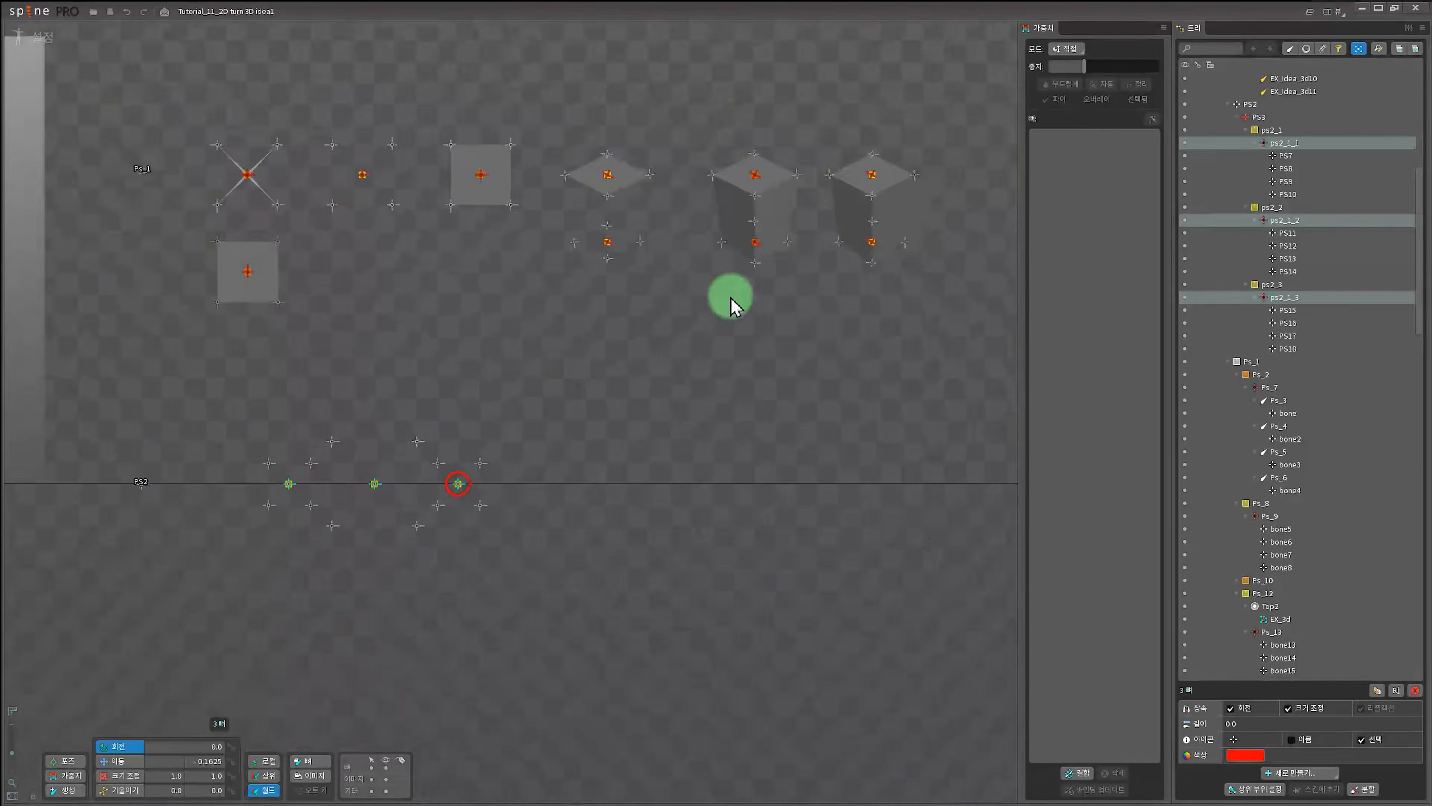
# Clear the bone selection and examine the three corner-bone groups under PS2.
pyautogui.scroll(5, 727, 345)
pyautogui.press('space')
pyautogui.scroll(-3, 625, 429)
pyautogui.scroll(1, 753, 316)
pyautogui.scroll(1, 869, 307)
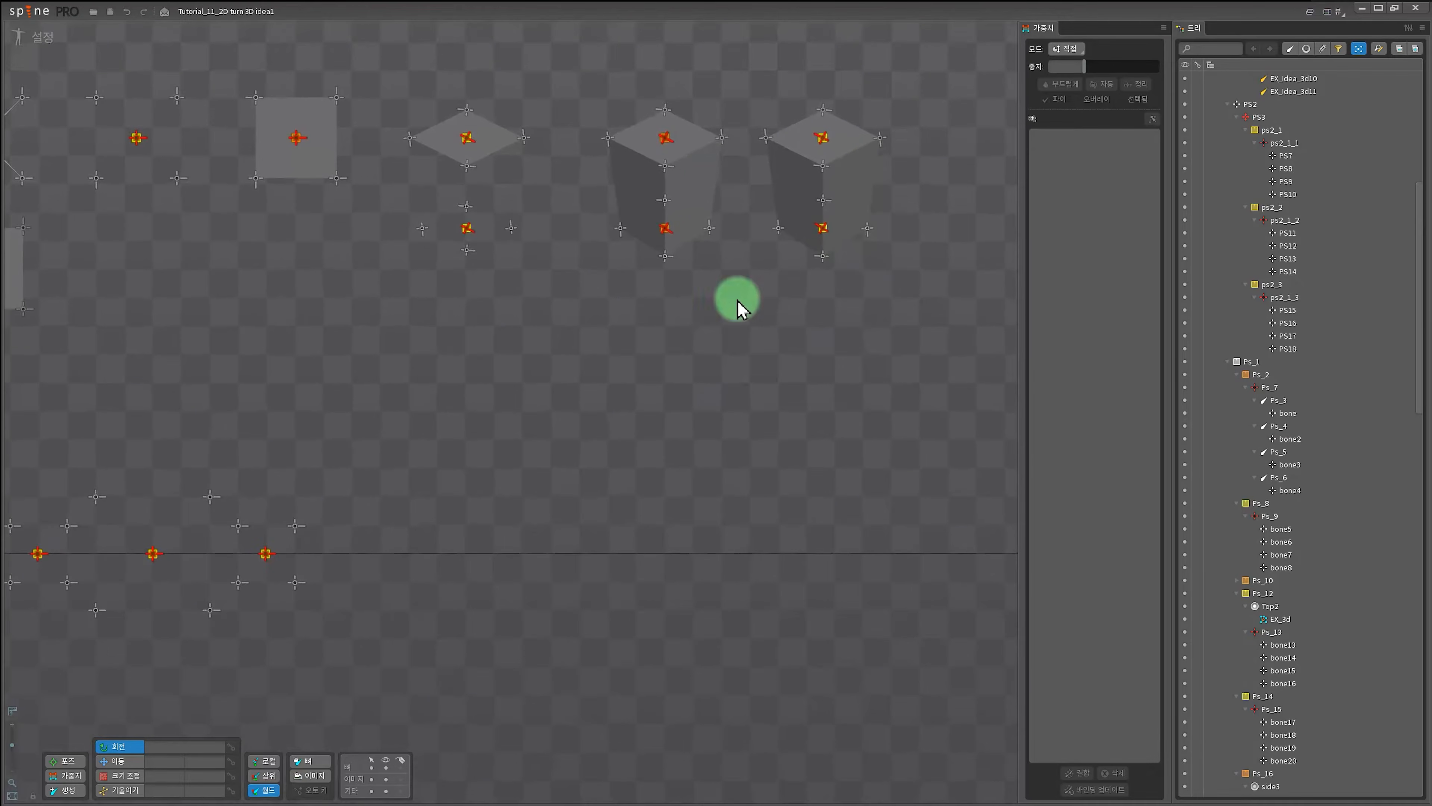
pyautogui.moveTo(254, 480); pyautogui.dragTo(505, 410)
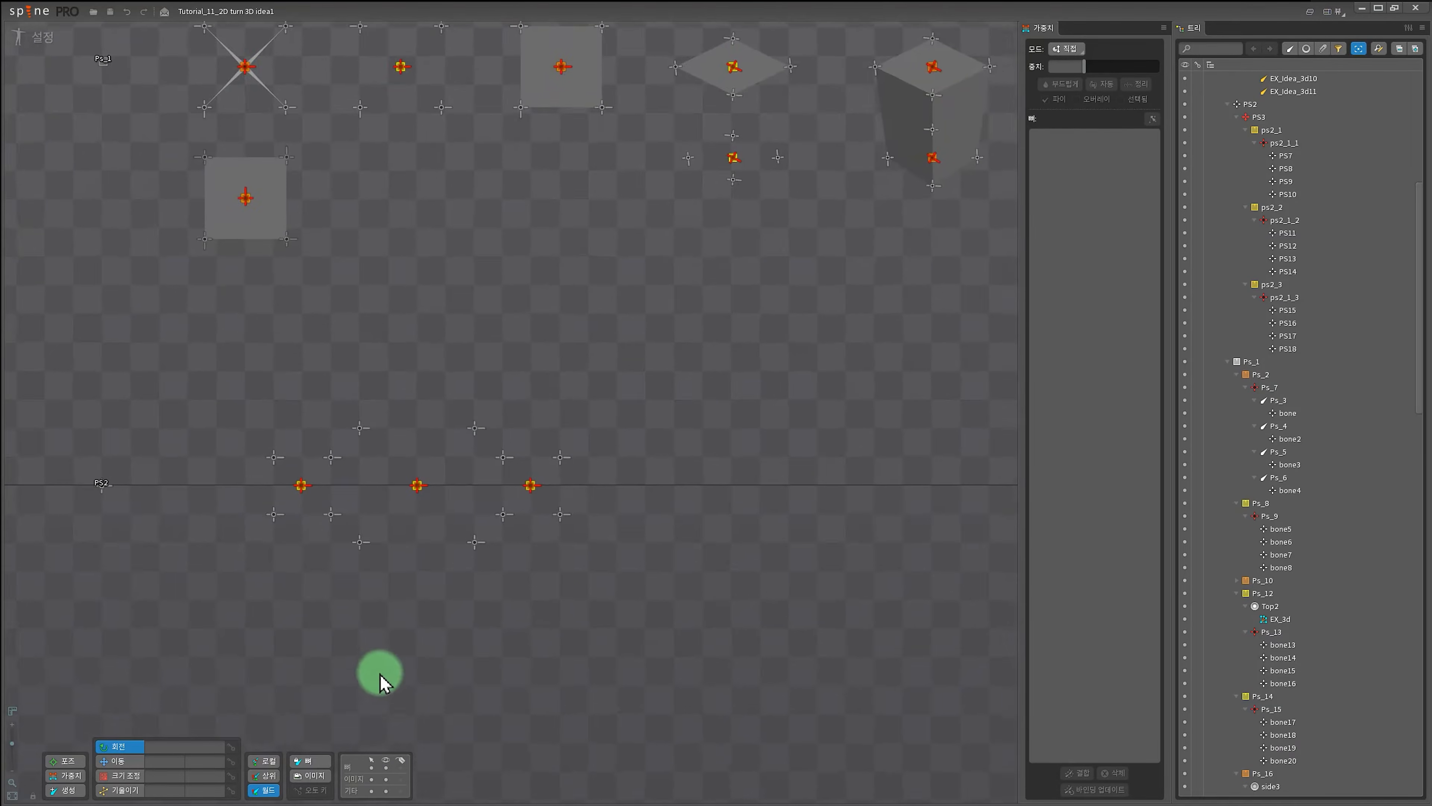
pyautogui.scroll(3, 375, 655)
pyautogui.moveTo(333, 626); pyautogui.dragTo(355, 572)
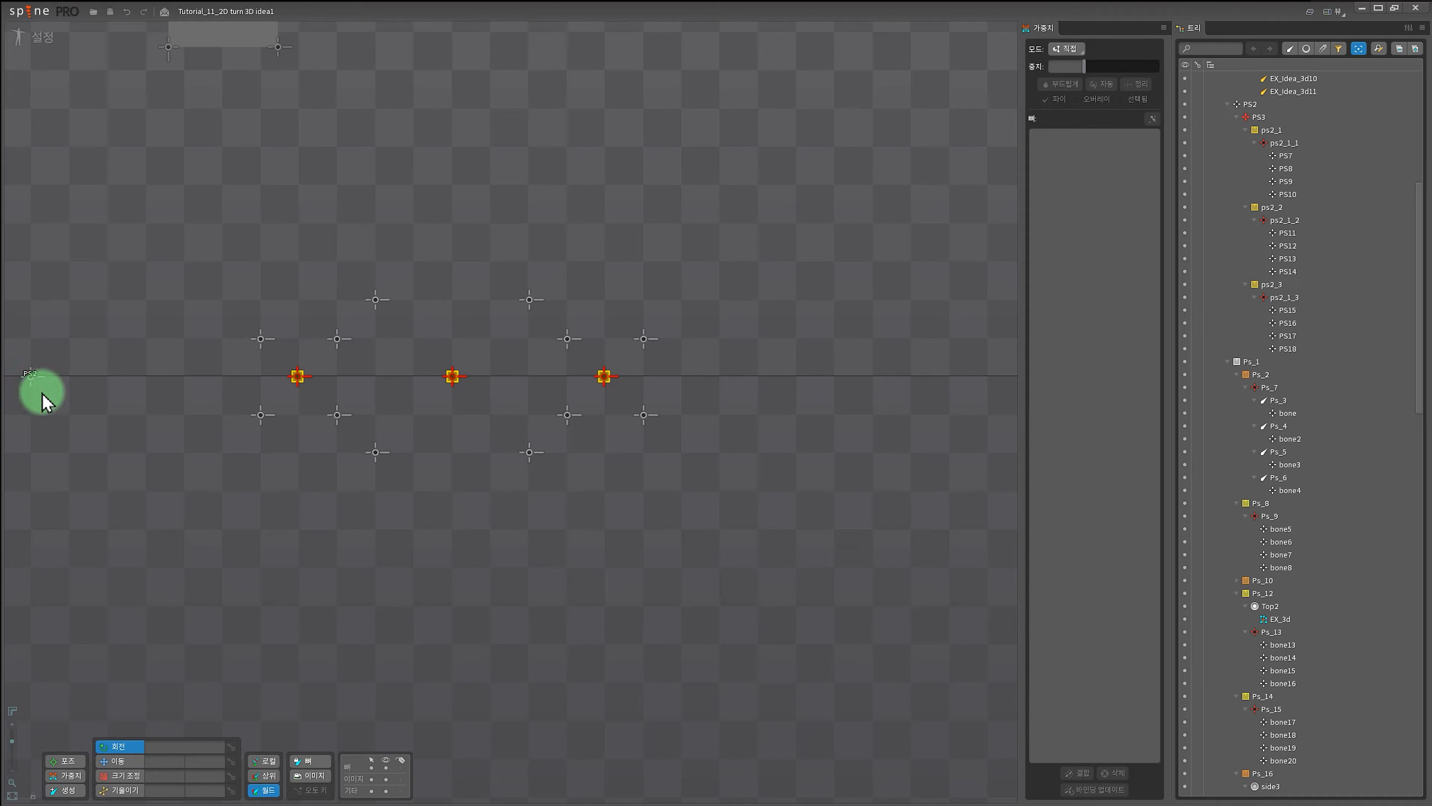
# Switch to XnView to examine the folded red polyhedron reference image, minimize it and return to the PS2 bone groups in Spine.
pyautogui.hotkey('alt', 'Tab')
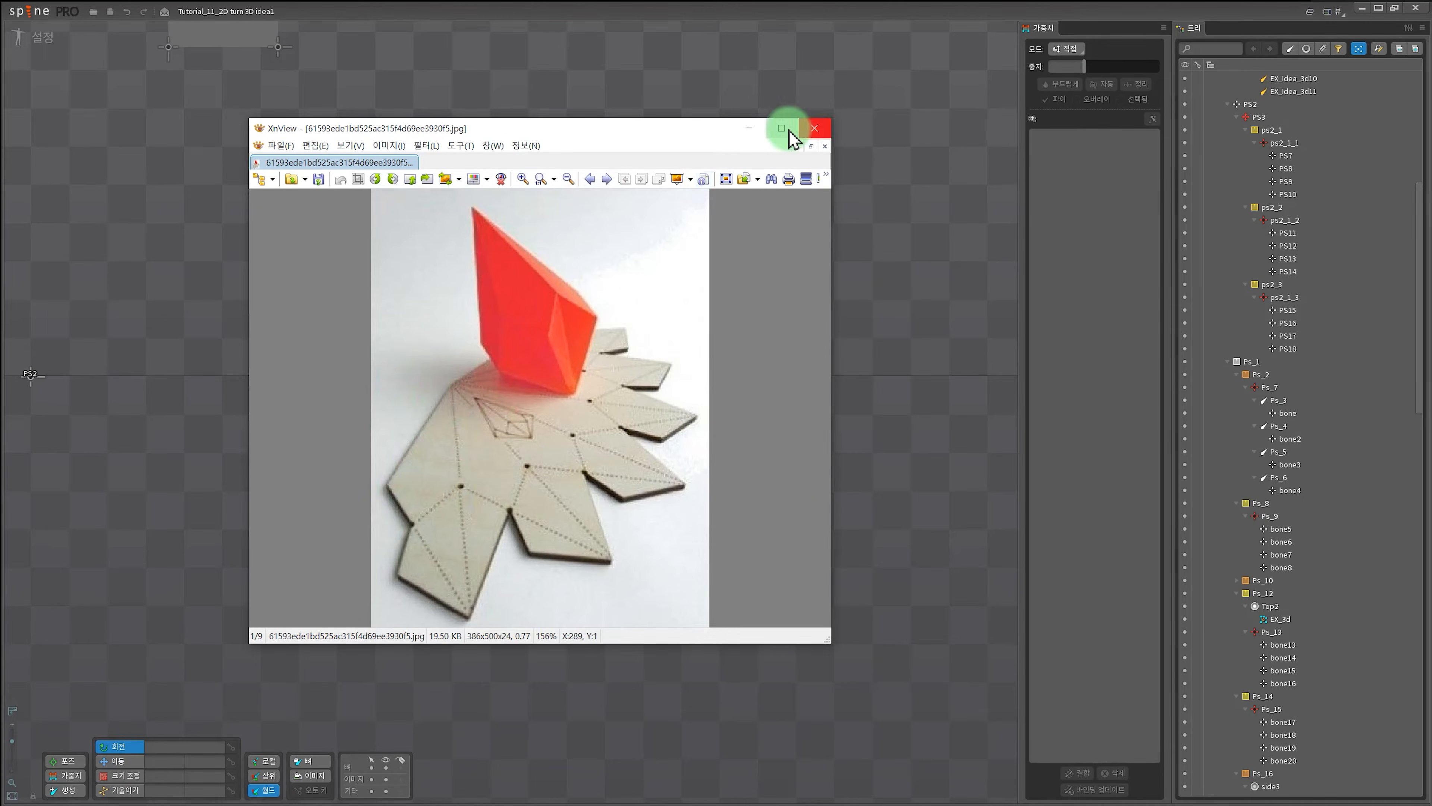
pyautogui.click(758, 129)
pyautogui.scroll(2, 468, 541)
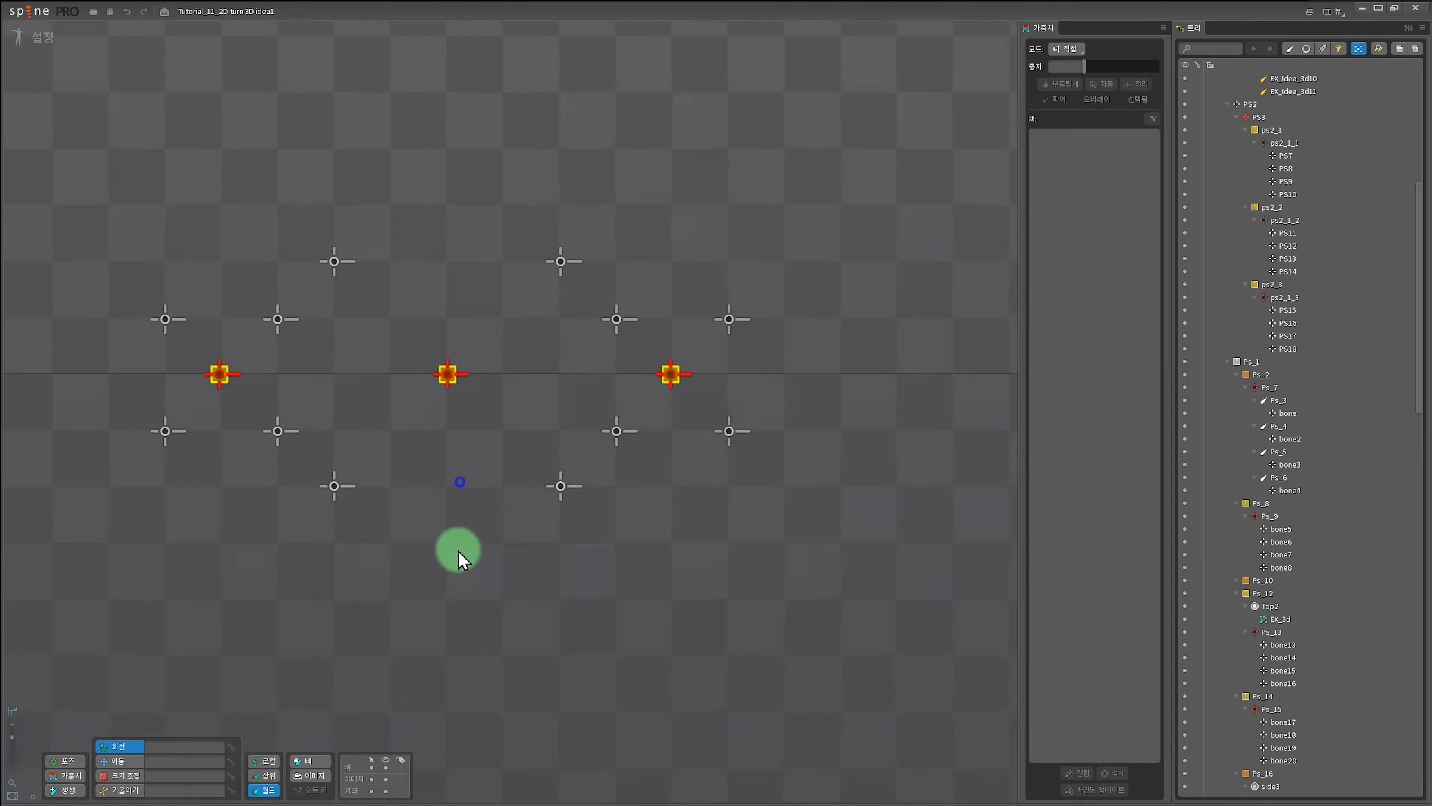
pyautogui.scroll(-1, 428, 536)
pyautogui.scroll(-1, 404, 530)
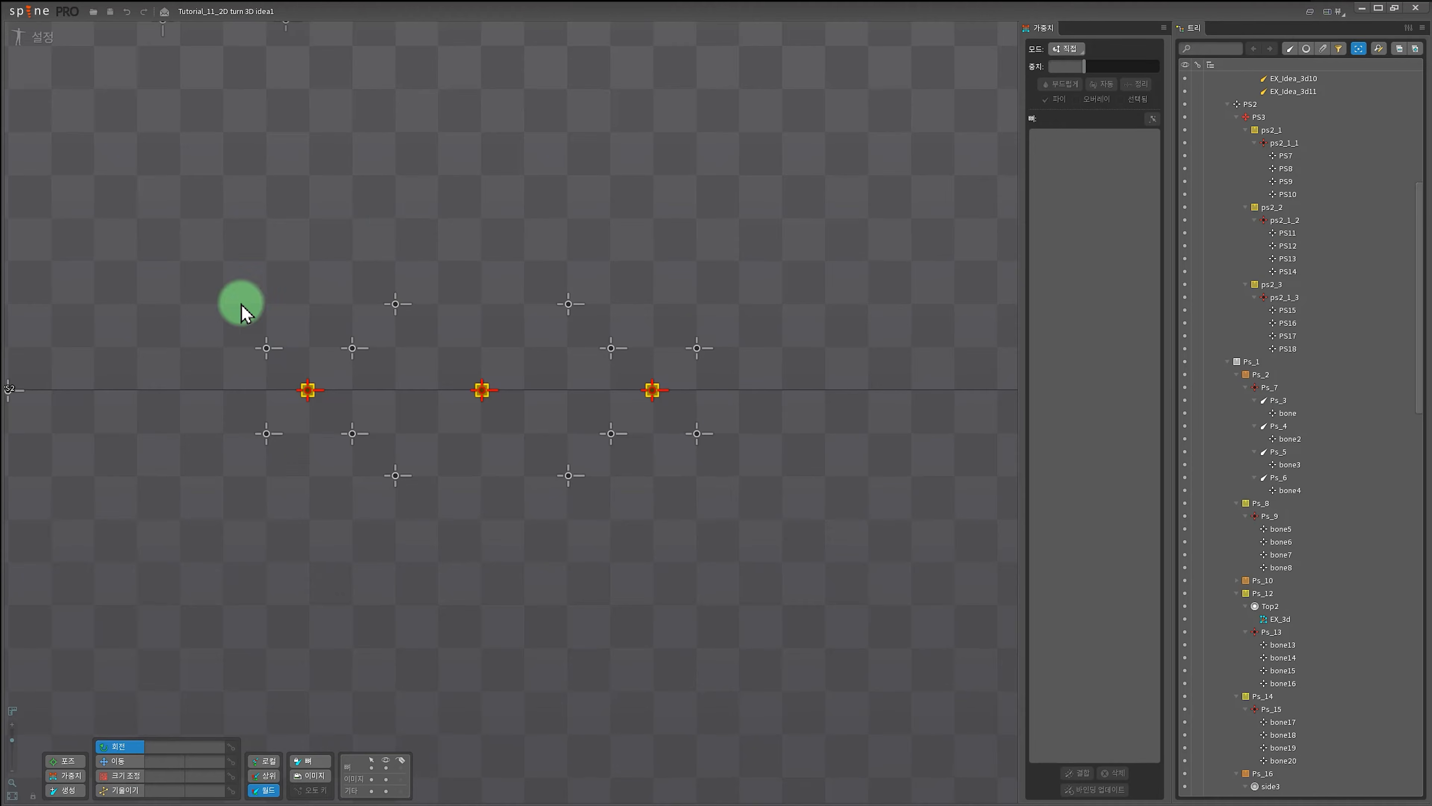
pyautogui.scroll(-2, 550, 421)
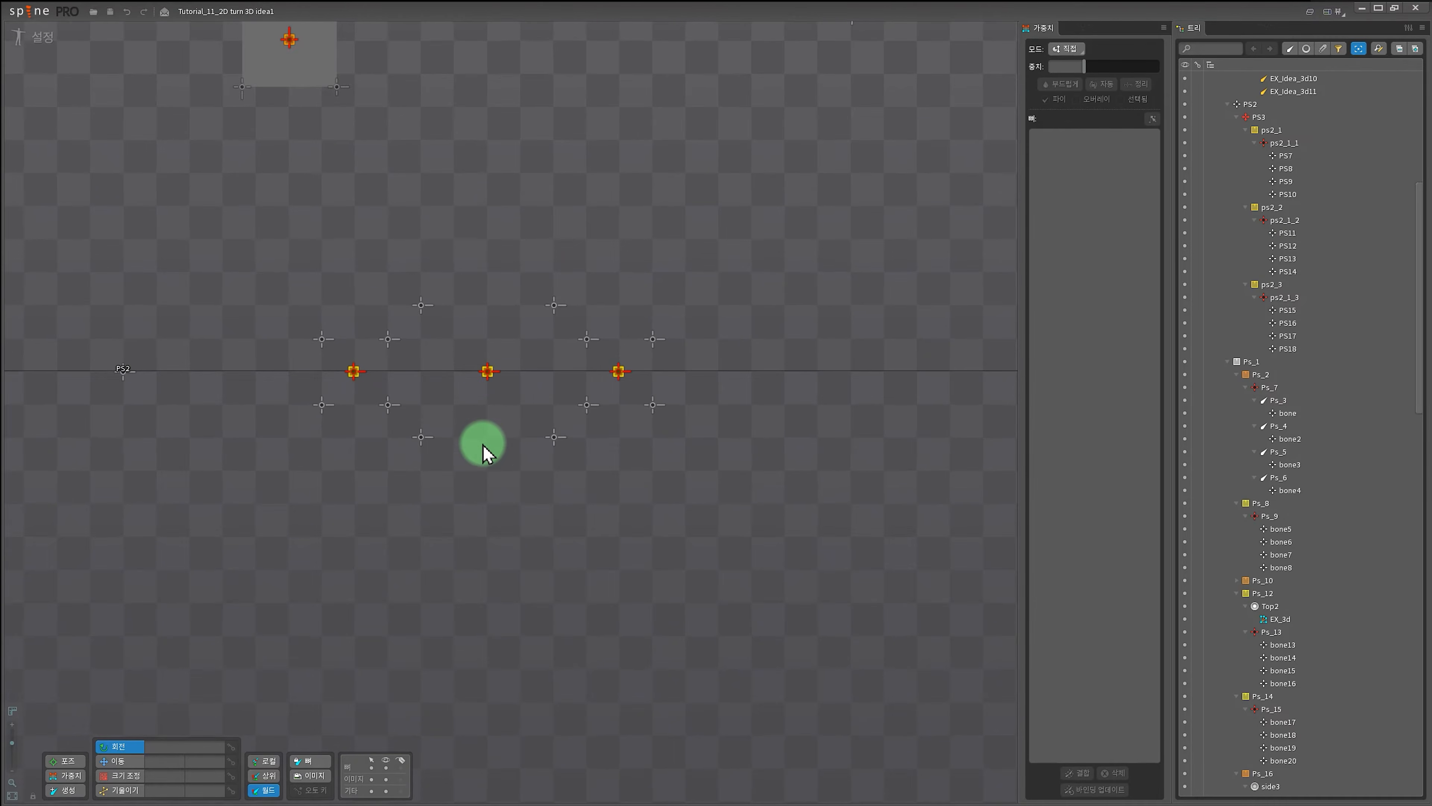
# Scale ps2_1, ps2_2 and ps2_3 to about 0.65 in X, and rotate their child bones ps2_1_1, ps2_1_2 and ps2_1_3 to about 15.5°.
pyautogui.press('1')
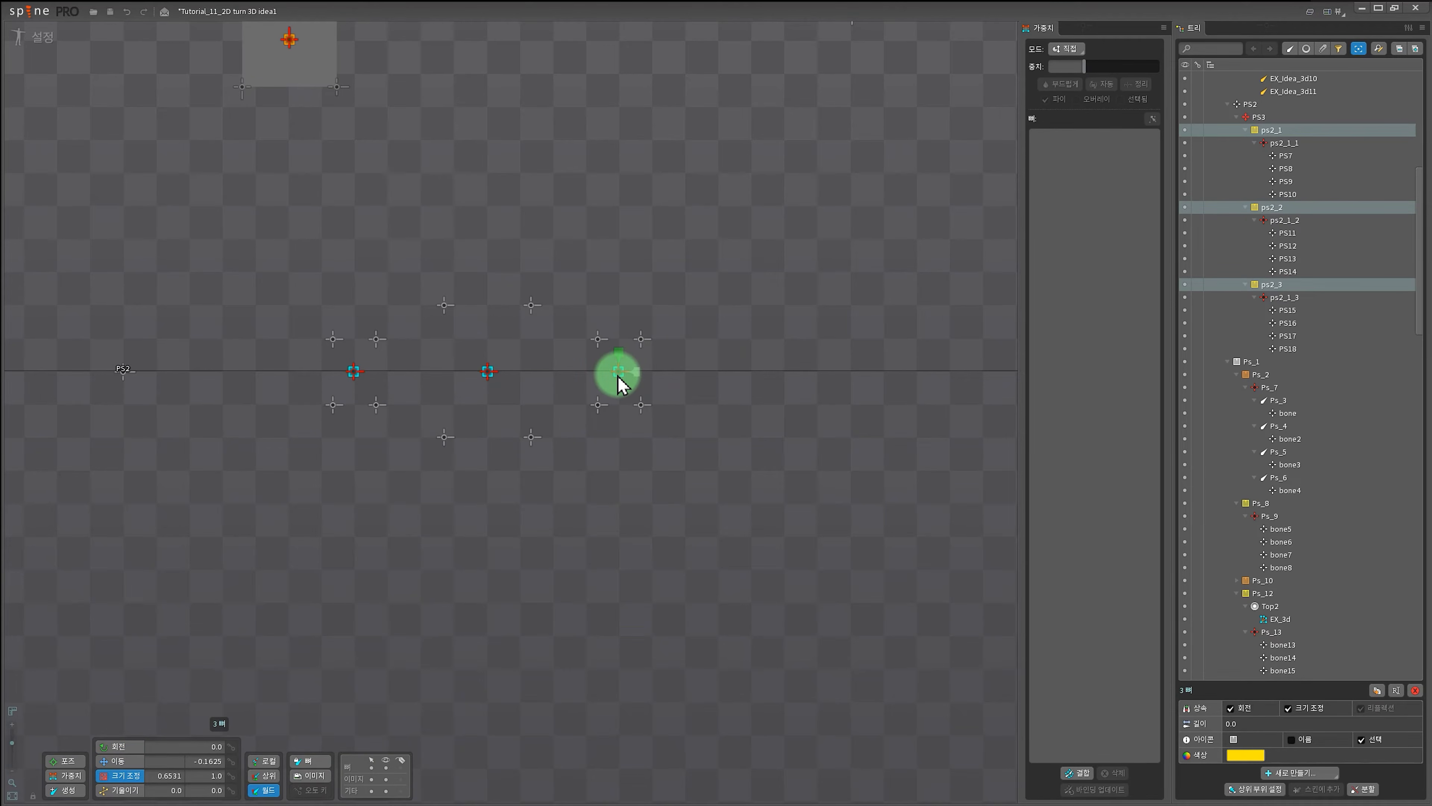
pyautogui.press('pagedown')
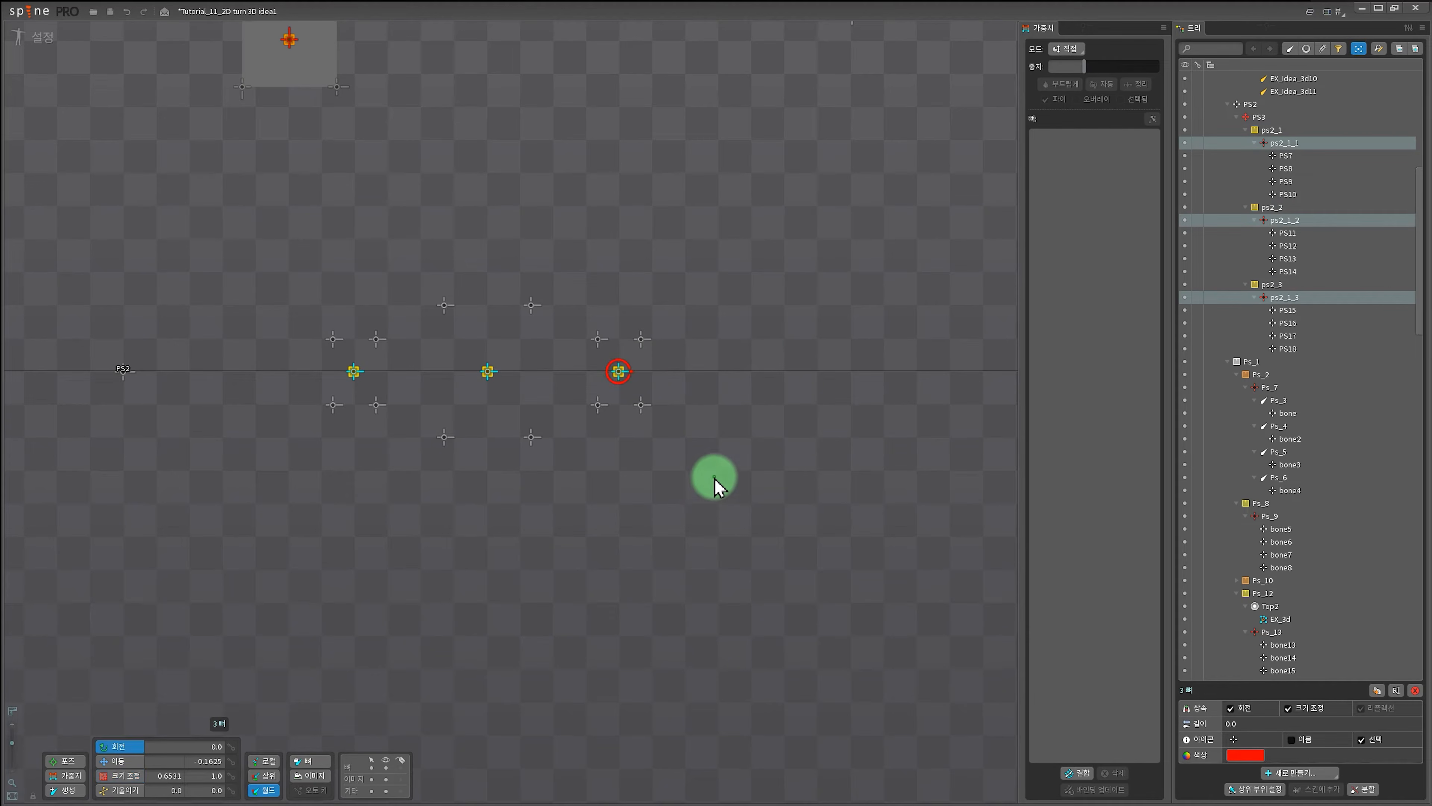
pyautogui.moveTo(707, 491); pyautogui.dragTo(460, 350)
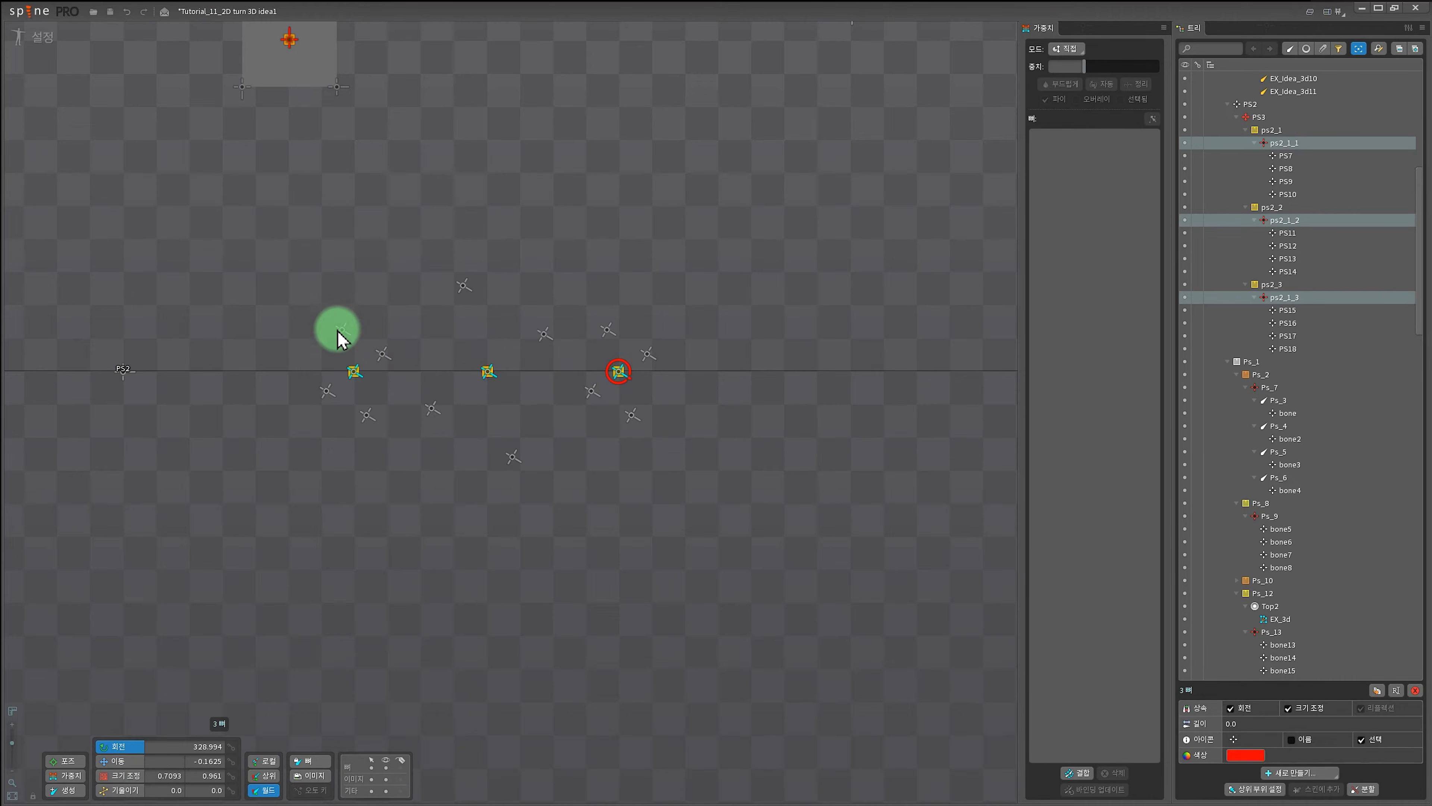
pyautogui.moveTo(818, 407); pyautogui.dragTo(601, 510)
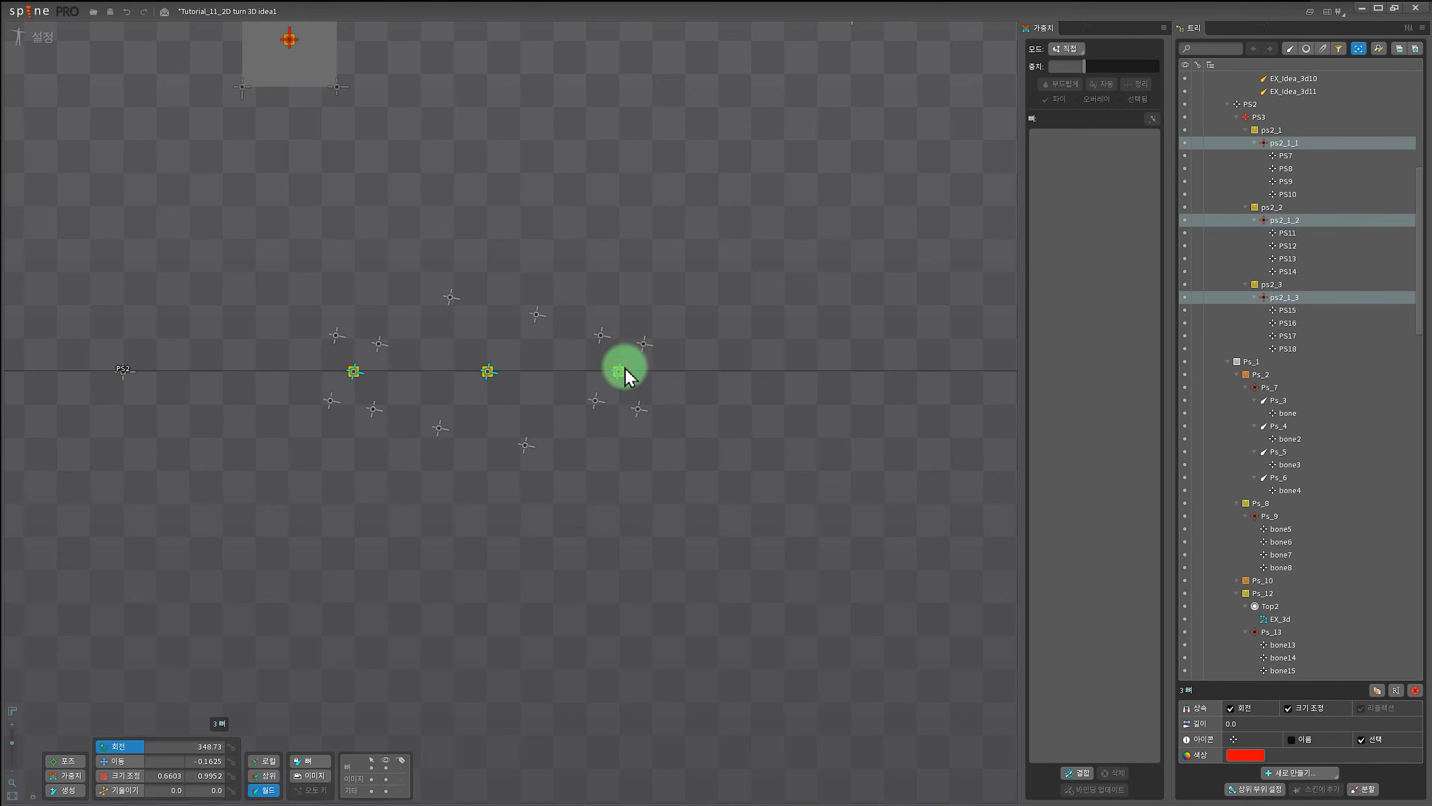
pyautogui.moveTo(525, 340); pyautogui.dragTo(607, 408)
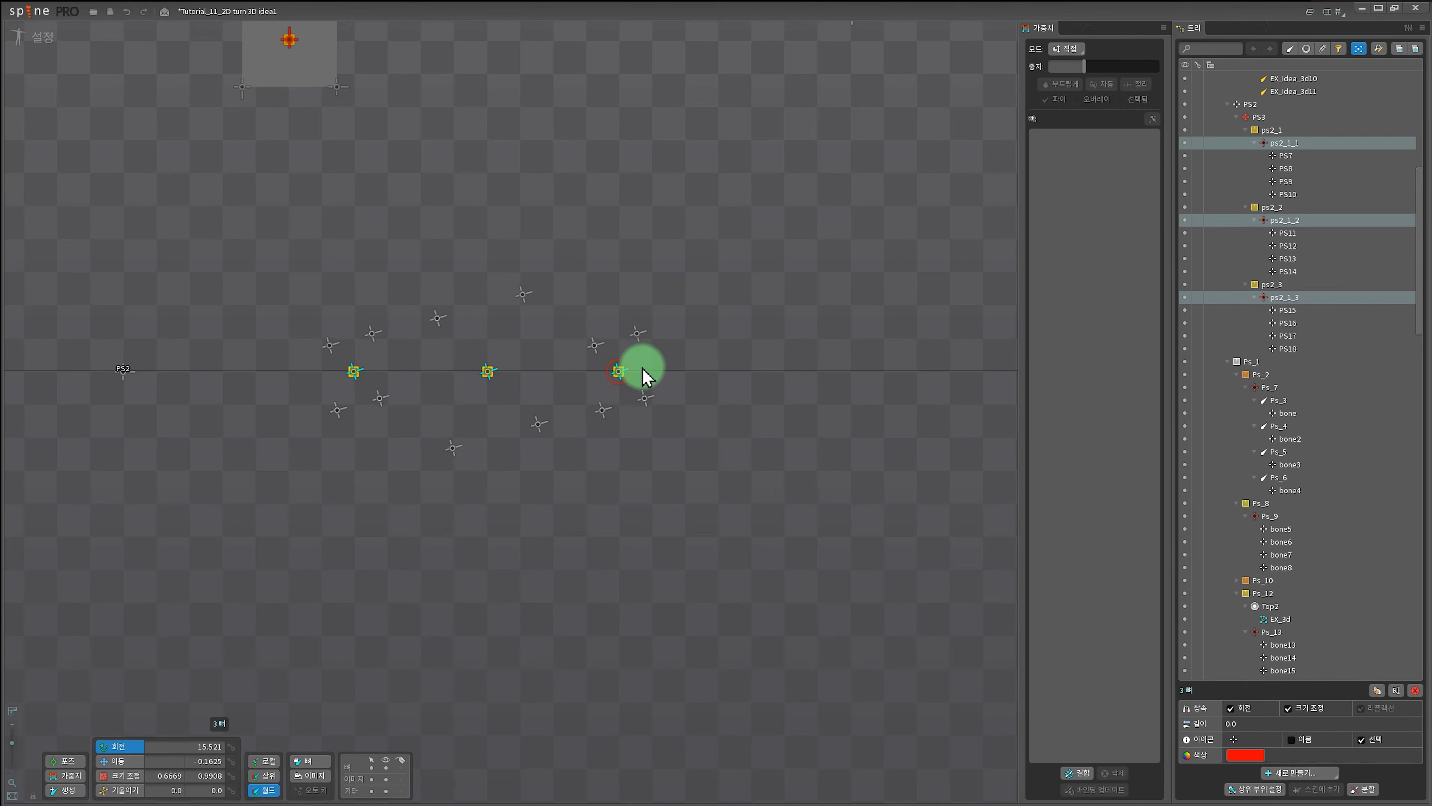
pyautogui.scroll(-3, 740, 419)
pyautogui.moveTo(618, 474); pyautogui.dragTo(681, 539)
pyautogui.scroll(-6, 713, 350)
pyautogui.moveTo(668, 302); pyautogui.dragTo(736, 412)
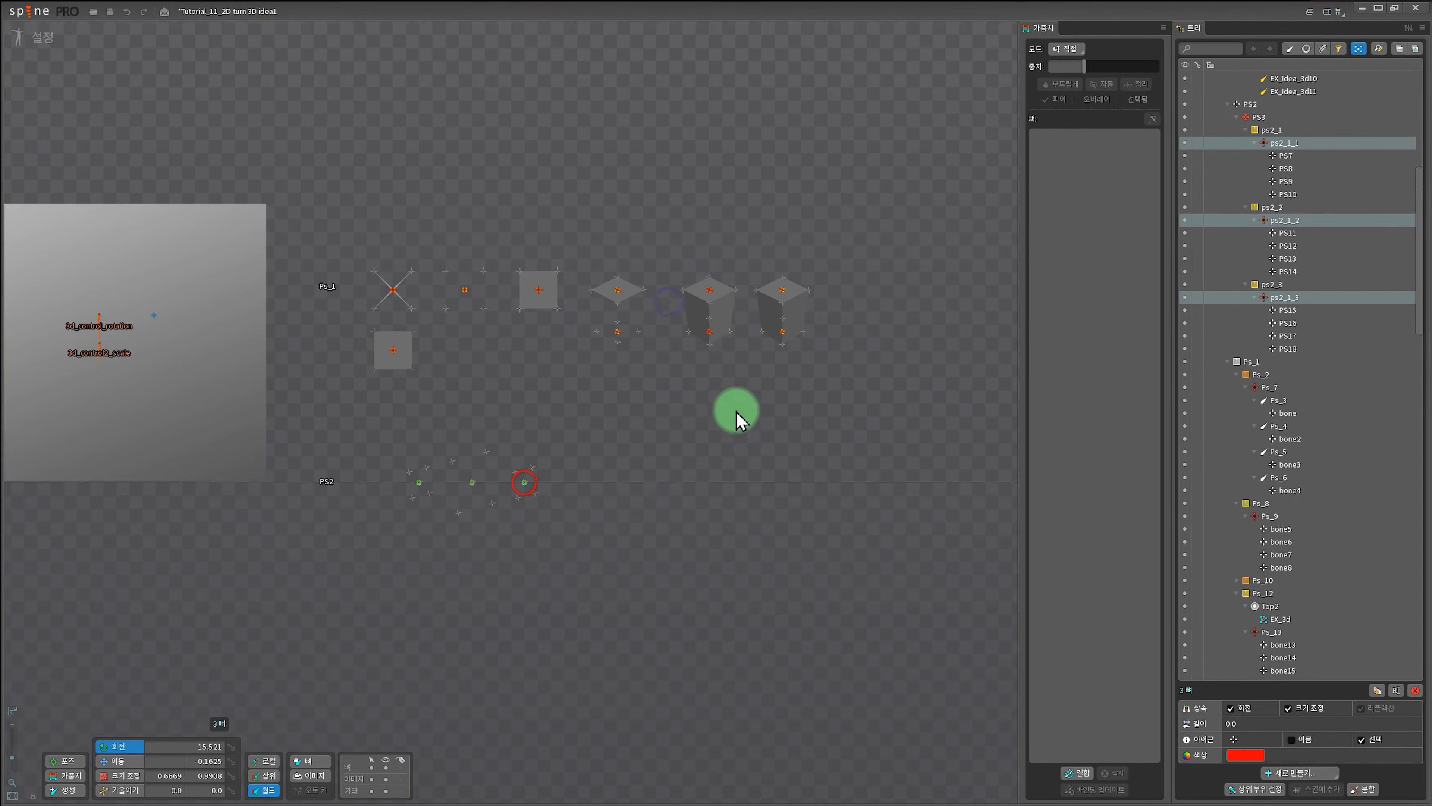
pyautogui.scroll(3, 649, 522)
pyautogui.moveTo(579, 431); pyautogui.dragTo(636, 445)
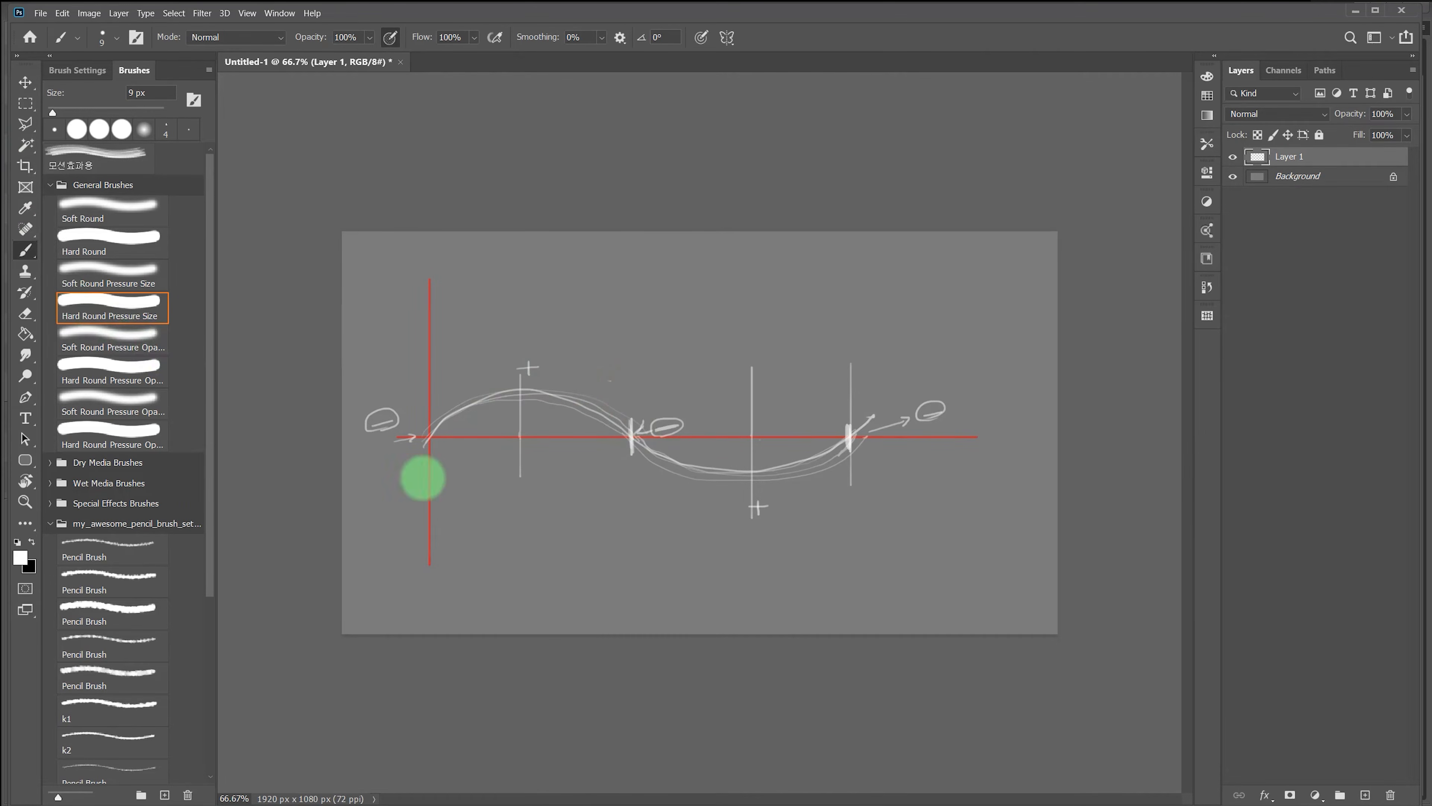
# Annotate the wave sketch with hatching under its first half, A, B and X labels, and quarter numbers 1 to 4.
pyautogui.moveTo(560, 437); pyautogui.dragTo(511, 490)
pyautogui.moveTo(578, 445); pyautogui.dragTo(534, 504)
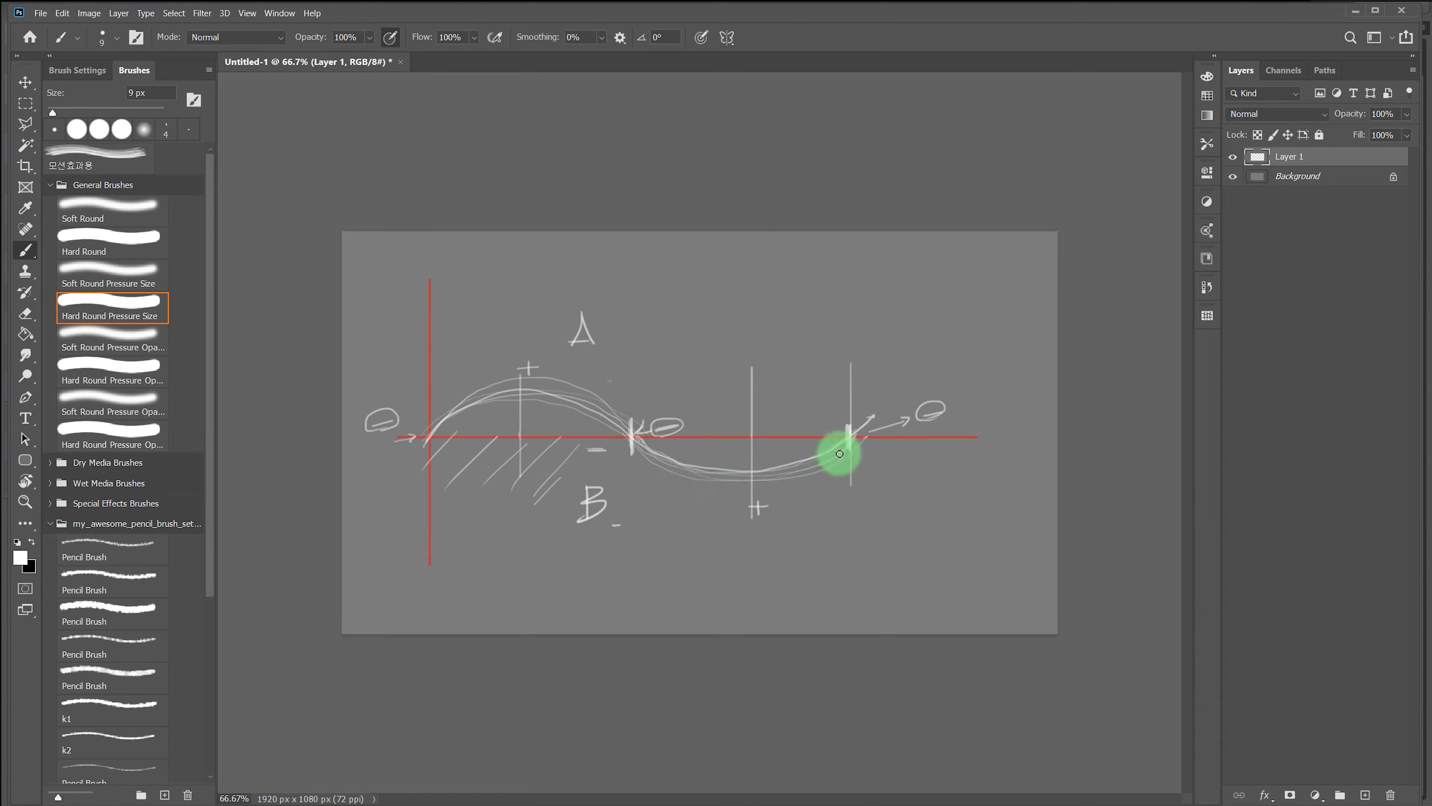
pyautogui.moveTo(745, 311); pyautogui.dragTo(781, 336)
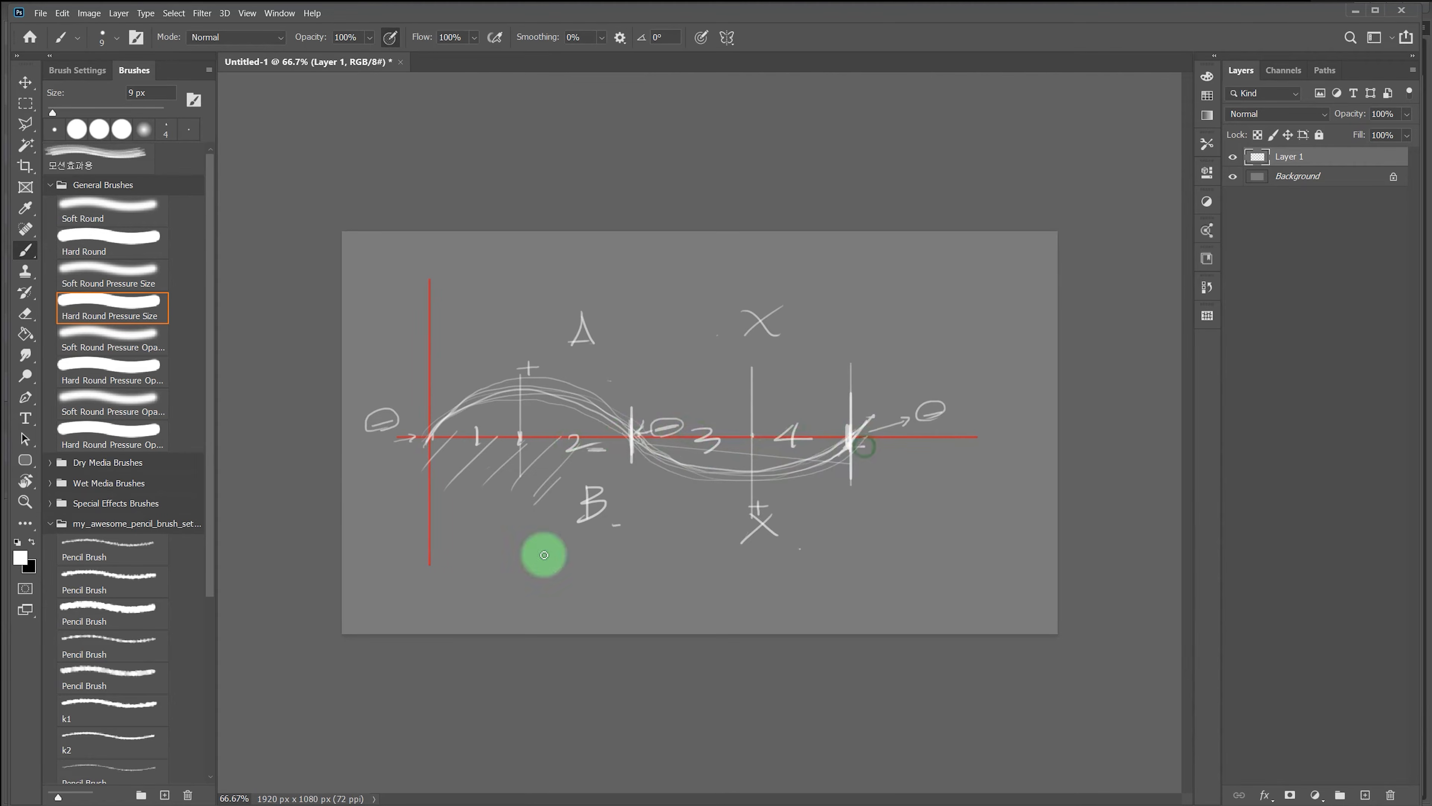
pyautogui.moveTo(540, 410); pyautogui.dragTo(608, 449)
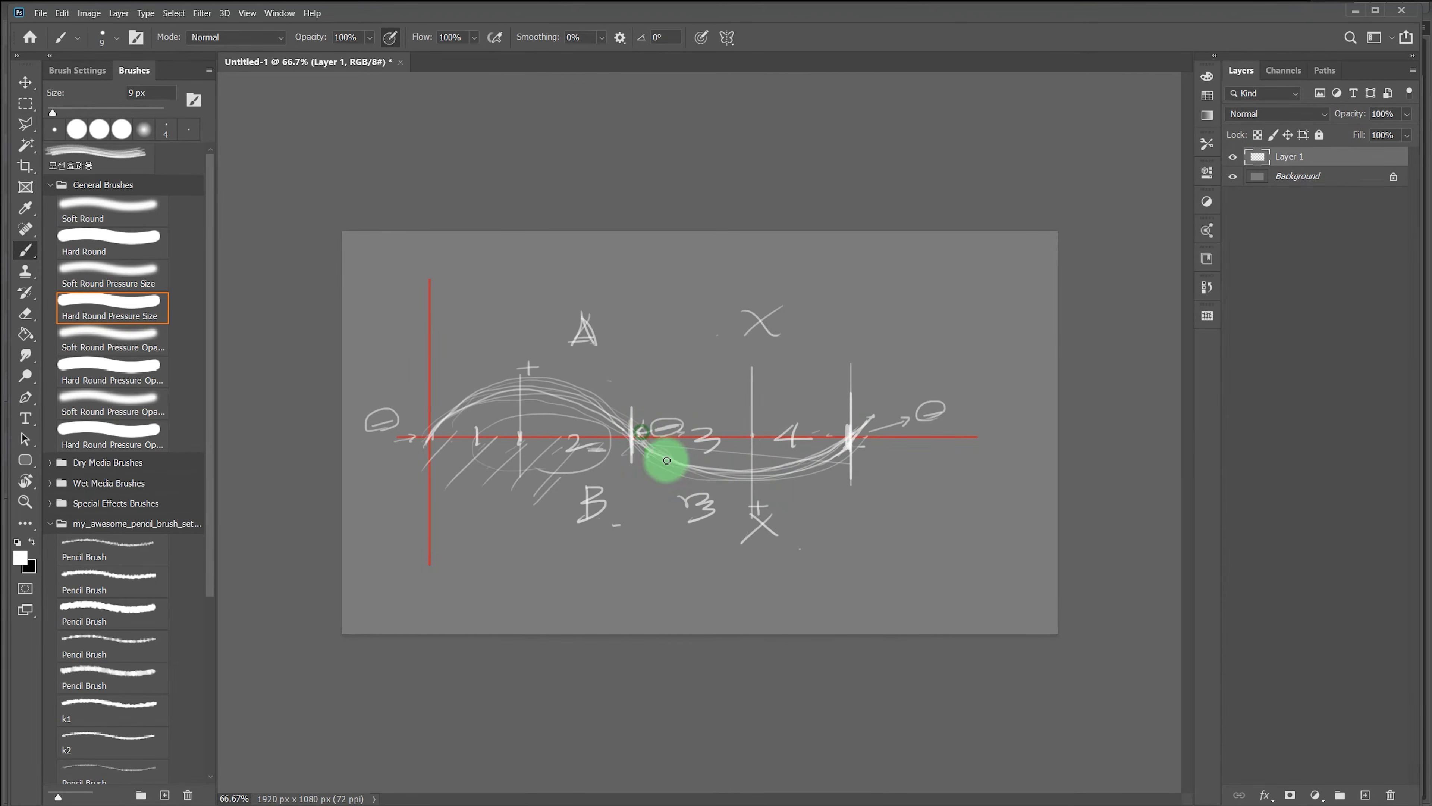
# Hatch the wave's second half, both inside the trough below the red axis and in the area above the axis.
pyautogui.moveTo(793, 439); pyautogui.dragTo(764, 476)
pyautogui.moveTo(812, 439); pyautogui.dragTo(795, 466)
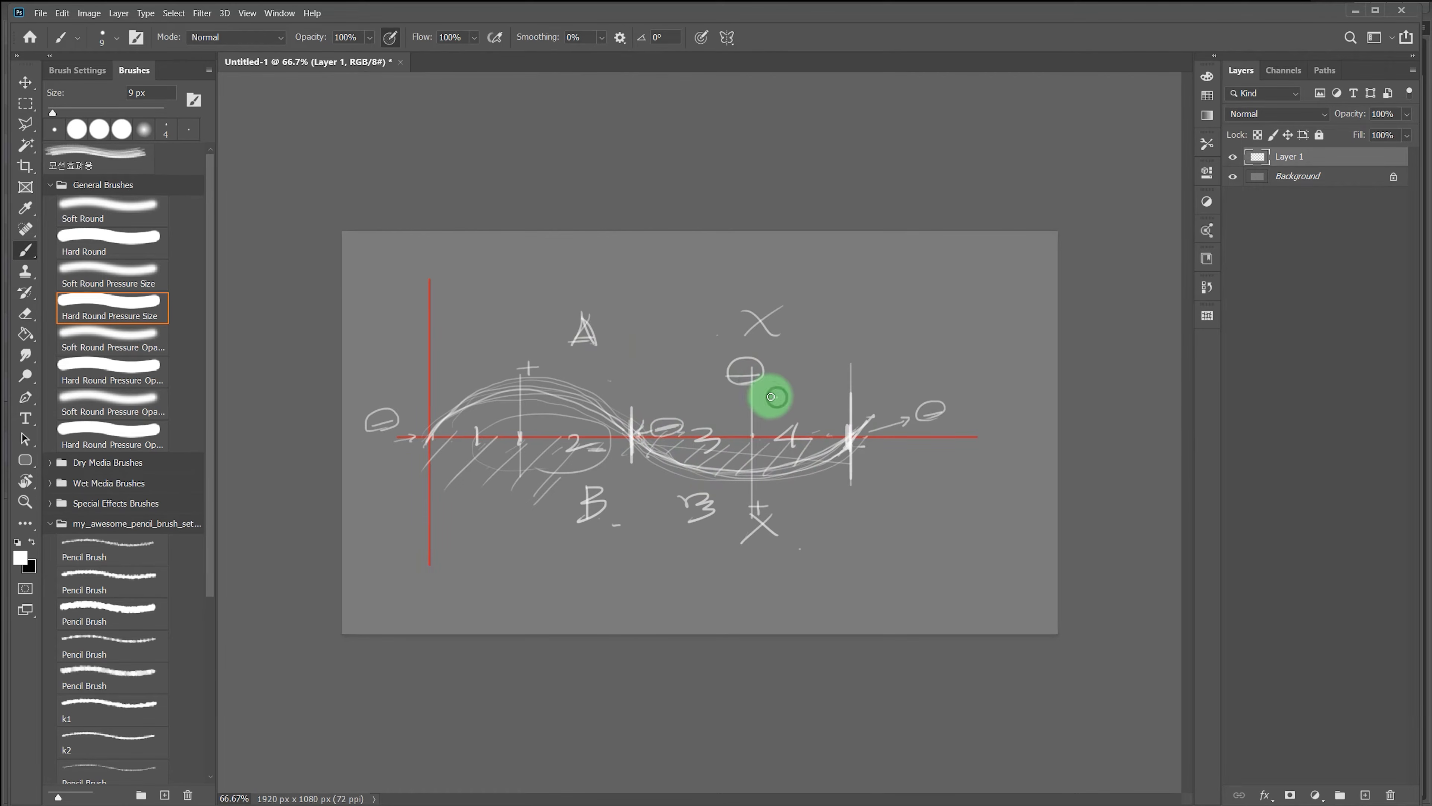
pyautogui.moveTo(667, 419); pyautogui.dragTo(746, 335)
pyautogui.moveTo(709, 426); pyautogui.dragTo(773, 344)
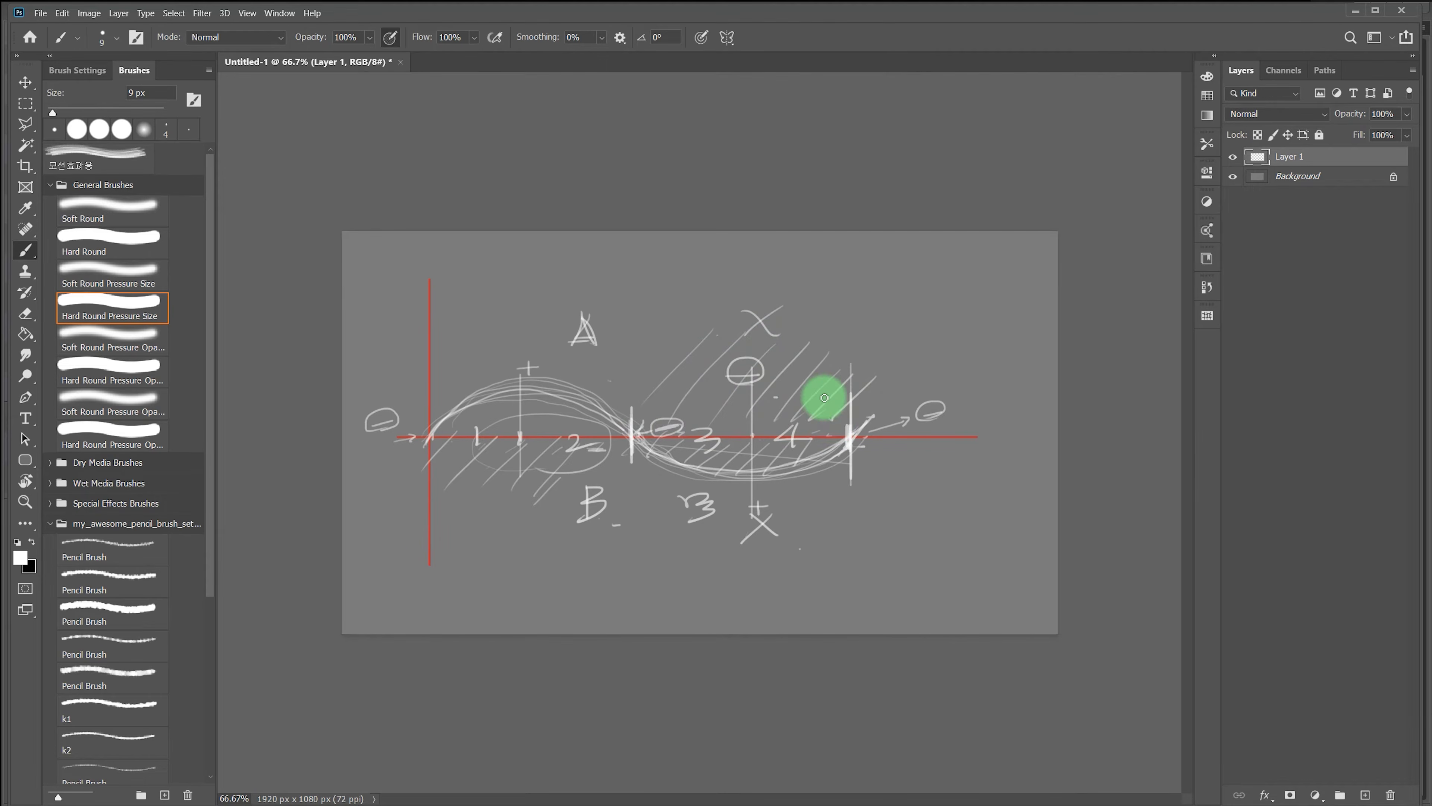
# Minimize Photoshop, return to Spine and switch the cloth project from animation to setup mode.
pyautogui.click(1354, 11)
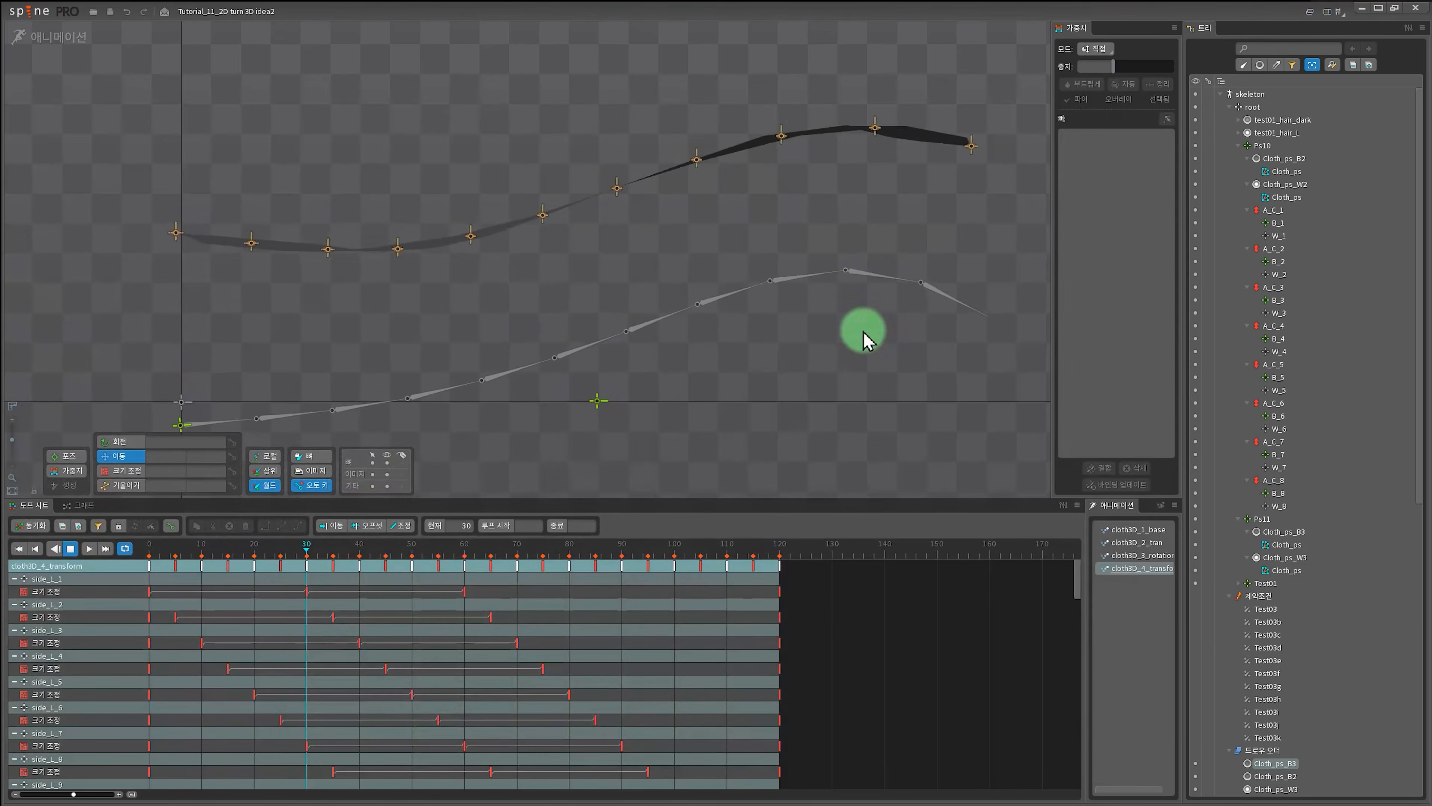
pyautogui.click(69, 36)
pyautogui.moveTo(580, 687); pyautogui.dragTo(688, 579)
pyautogui.scroll(4, 502, 574)
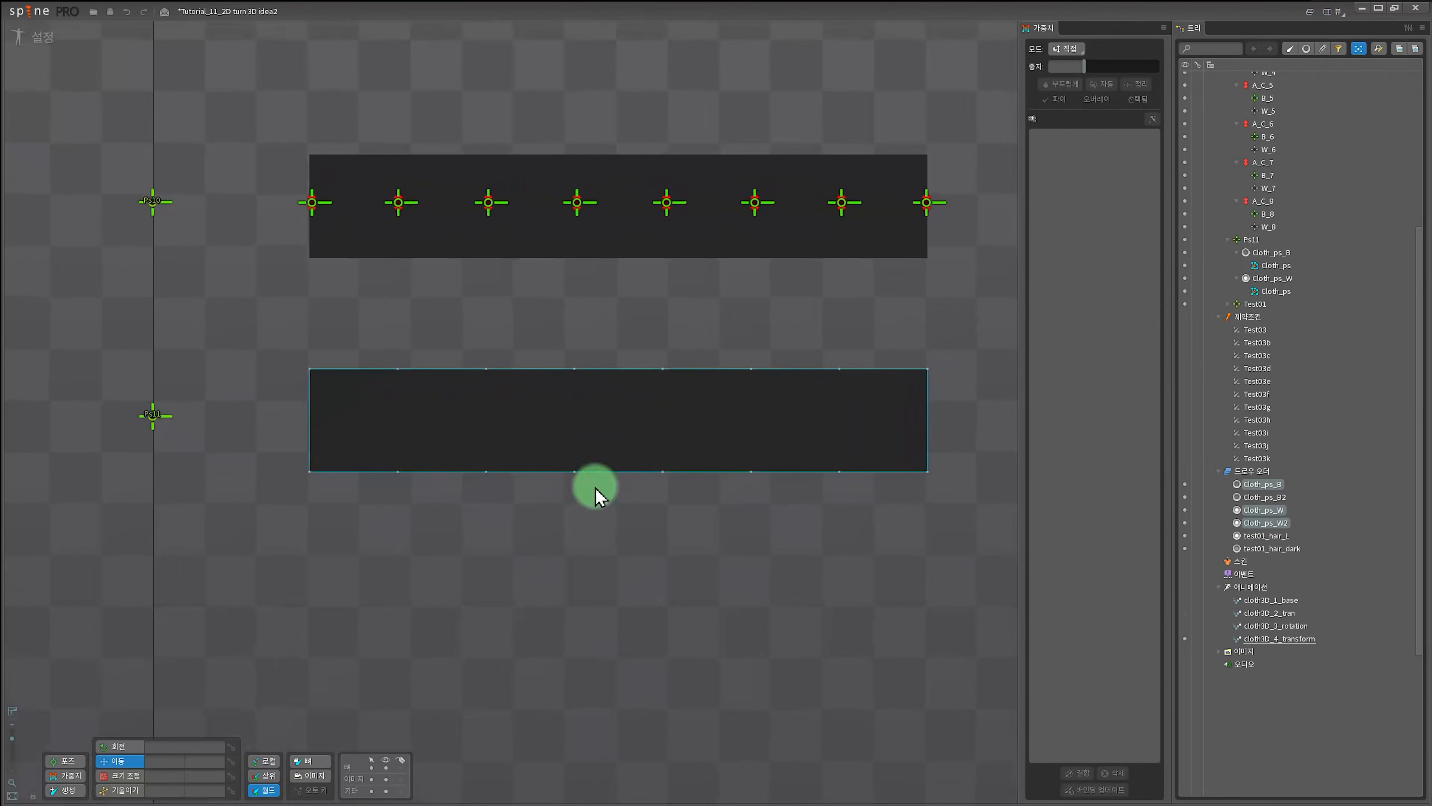
# Examine the Cloth_ps_B and Cloth_ps_W slots and their Cloth_ps meshes under Ps11.
pyautogui.click(649, 402)
pyautogui.click(1269, 253)
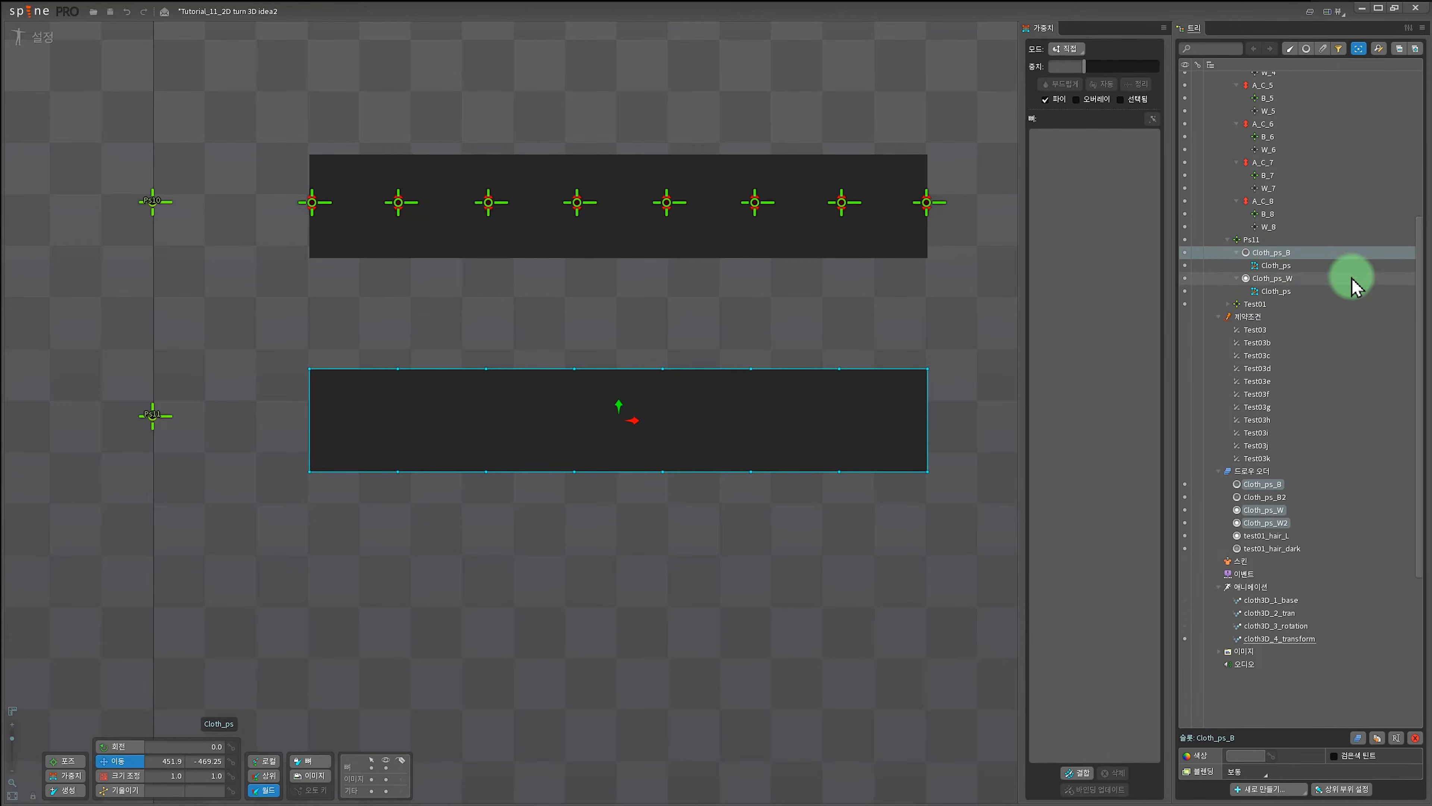
pyautogui.click(1263, 275)
pyautogui.click(1269, 254)
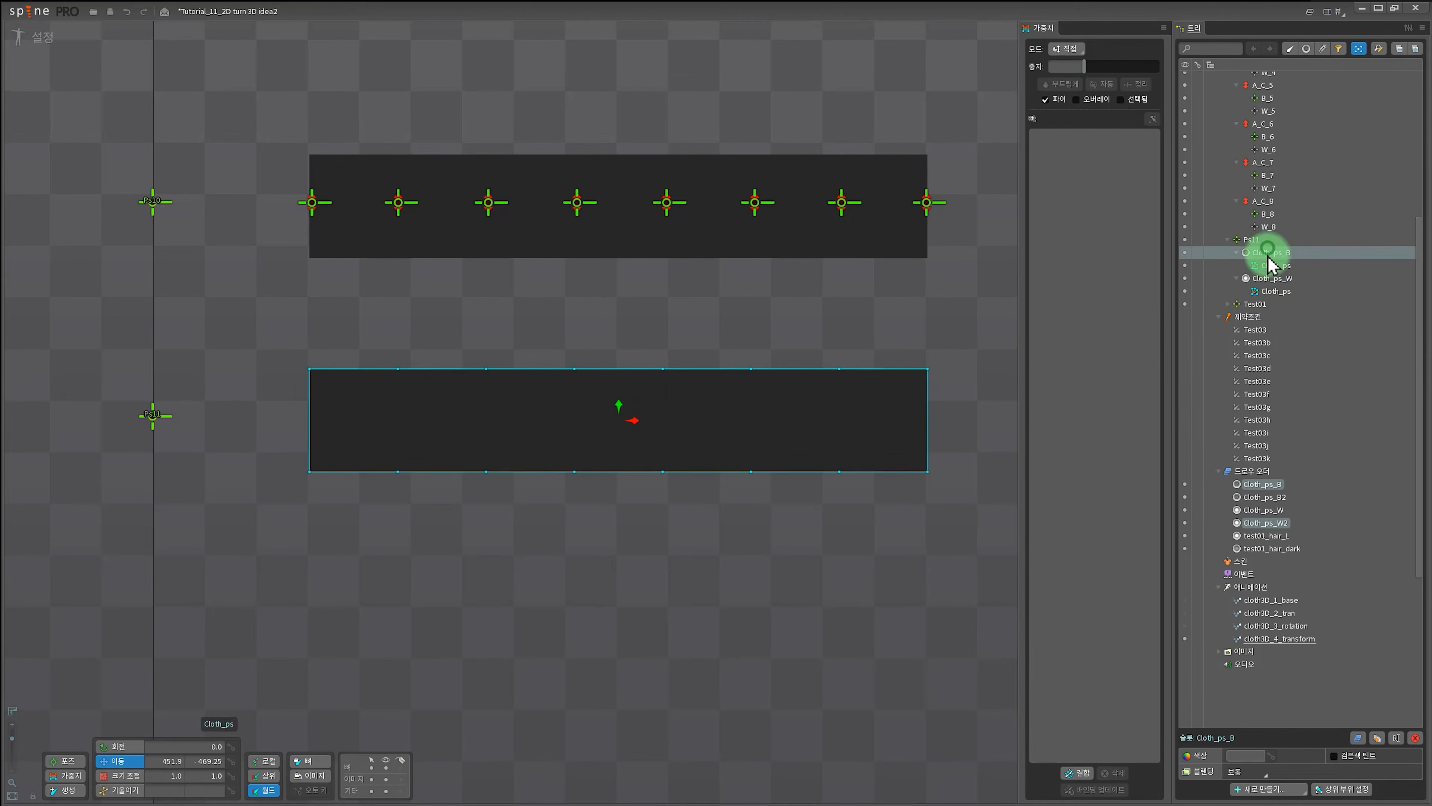
pyautogui.click(1268, 267)
pyautogui.click(1269, 253)
pyautogui.click(1263, 278)
pyautogui.click(1267, 254)
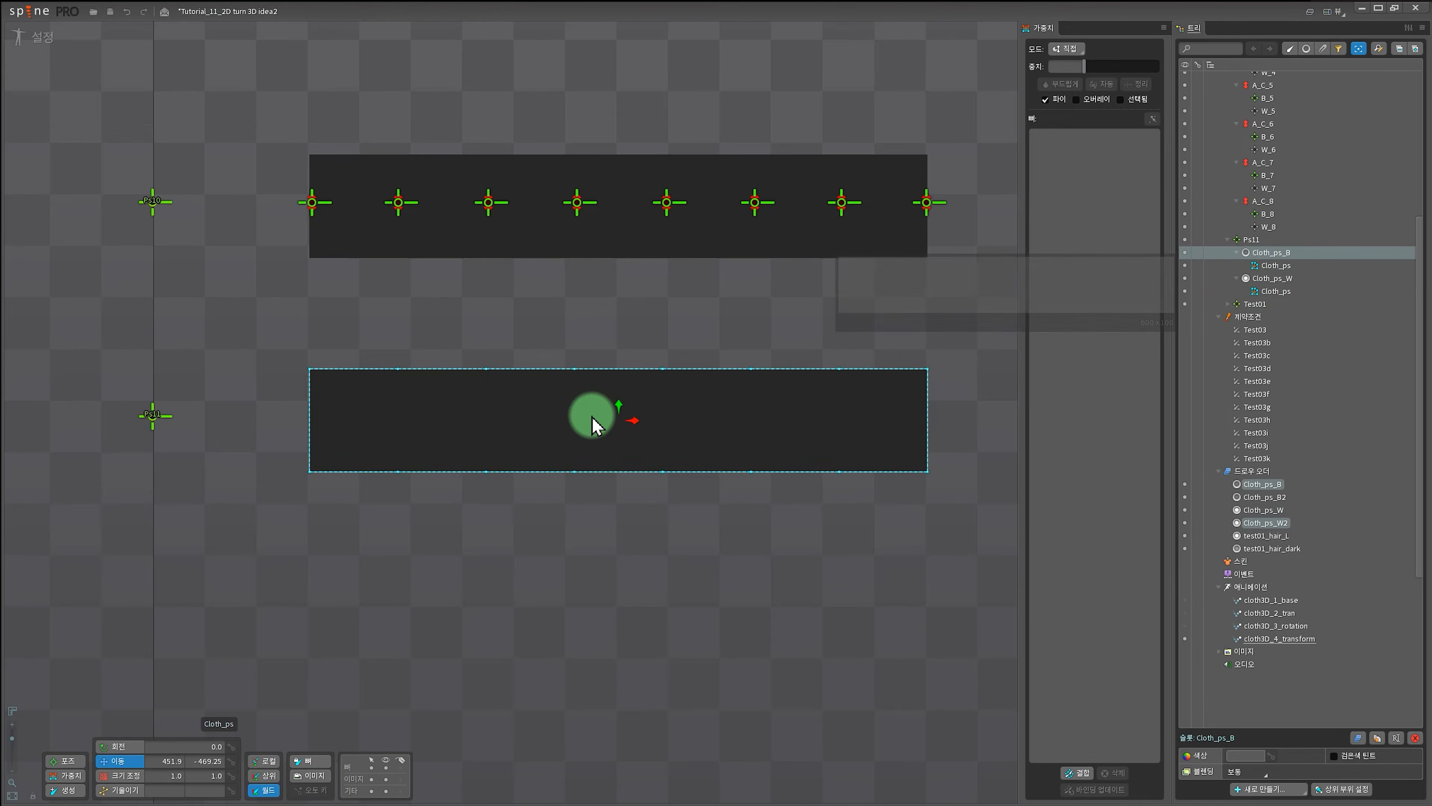
# Move the dark cloth mesh below the light one, select the two meshes alternately to compare them, and undo the move.
pyautogui.moveTo(623, 404); pyautogui.dragTo(621, 522)
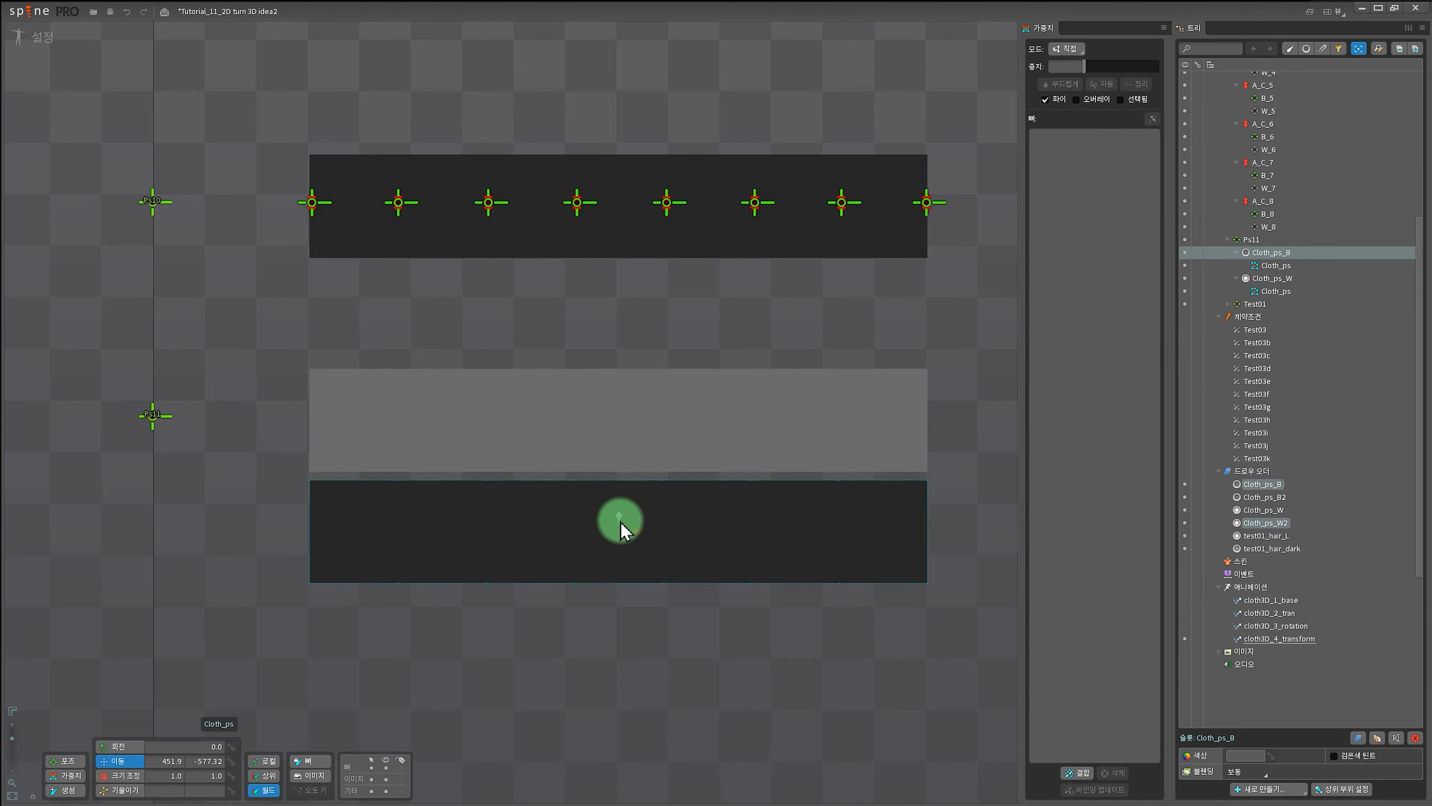
pyautogui.click(778, 446)
pyautogui.click(764, 527)
pyautogui.click(765, 426)
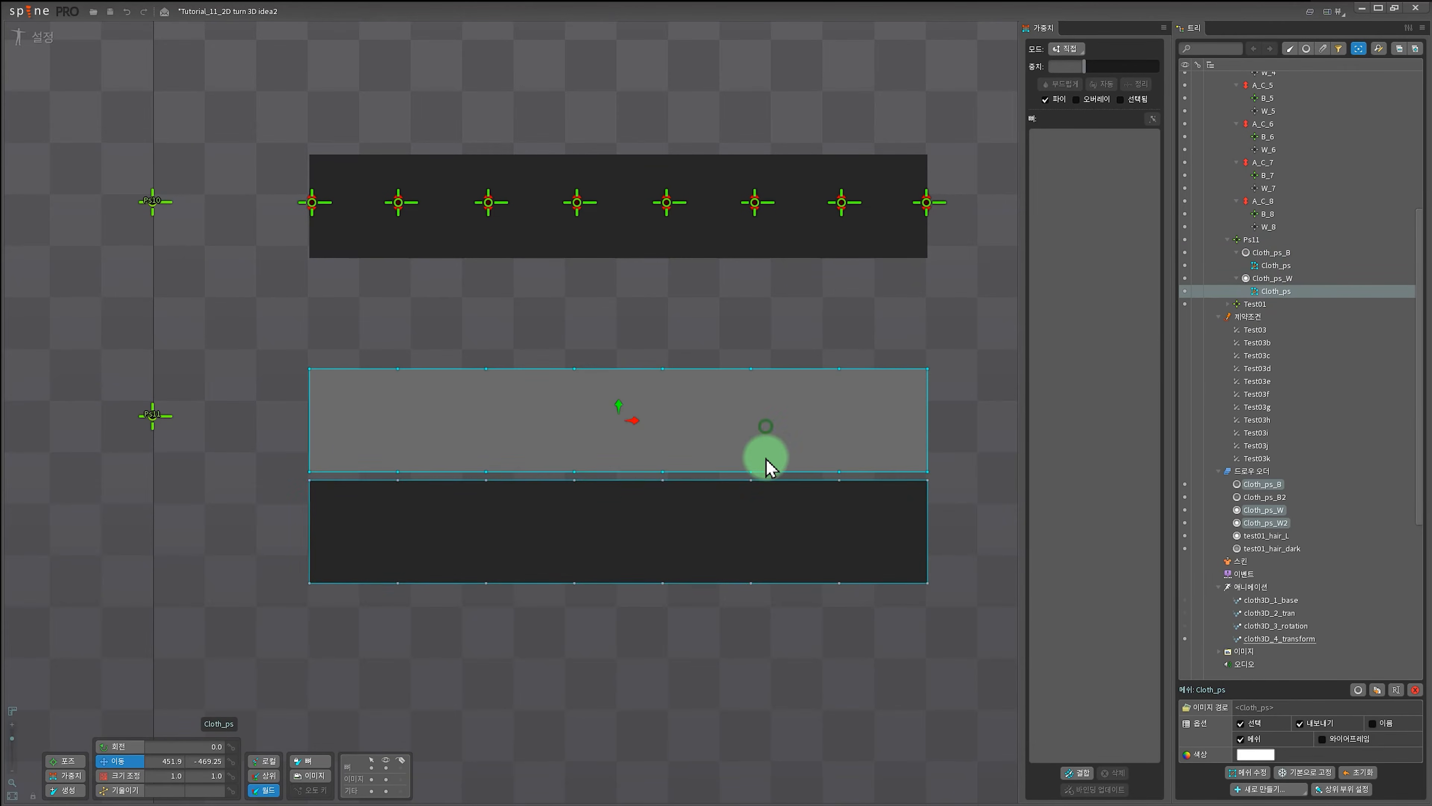
pyautogui.click(772, 522)
pyautogui.click(773, 414)
pyautogui.click(770, 521)
pyautogui.click(781, 424)
pyautogui.click(787, 537)
pyautogui.click(791, 424)
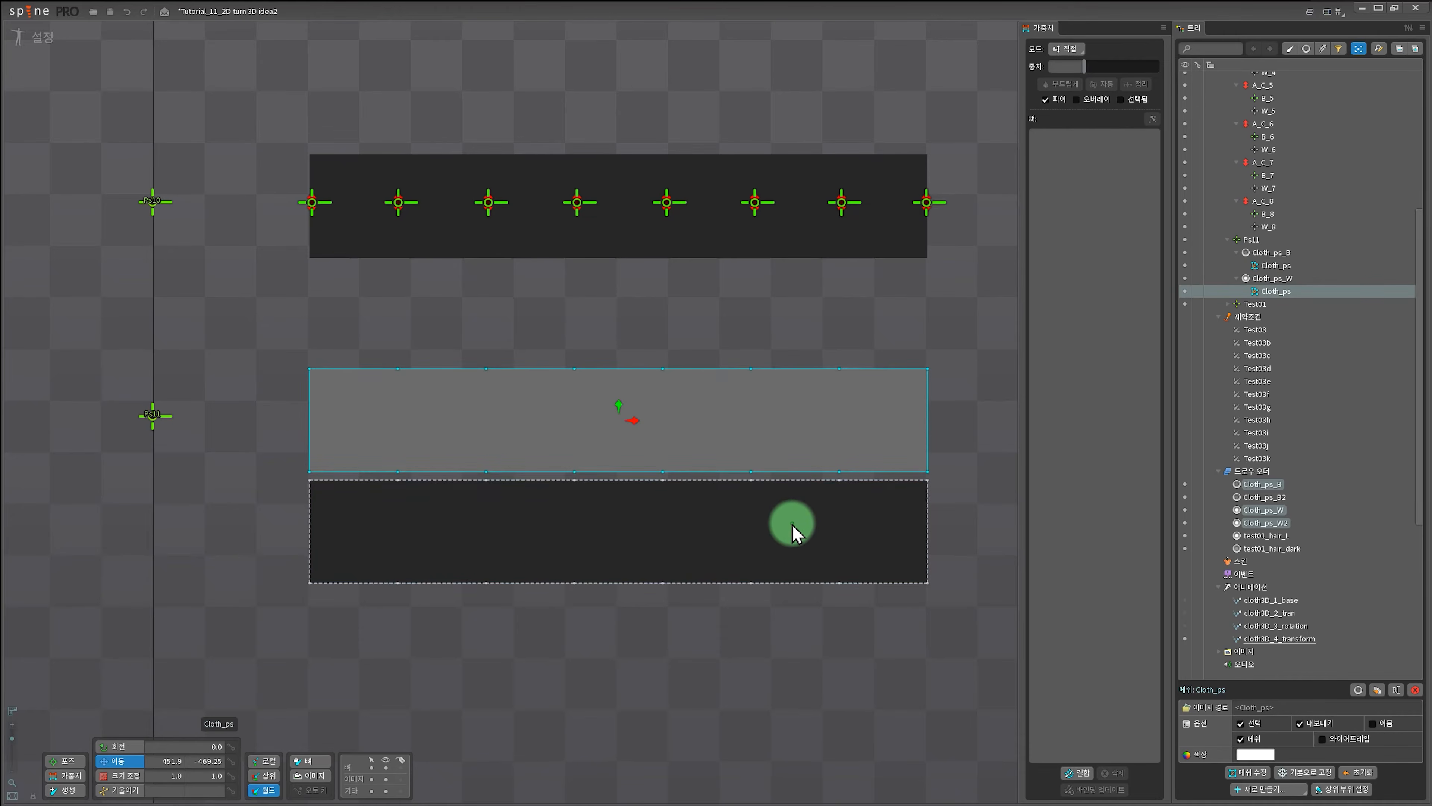
pyautogui.click(793, 527)
pyautogui.click(795, 423)
pyautogui.click(796, 519)
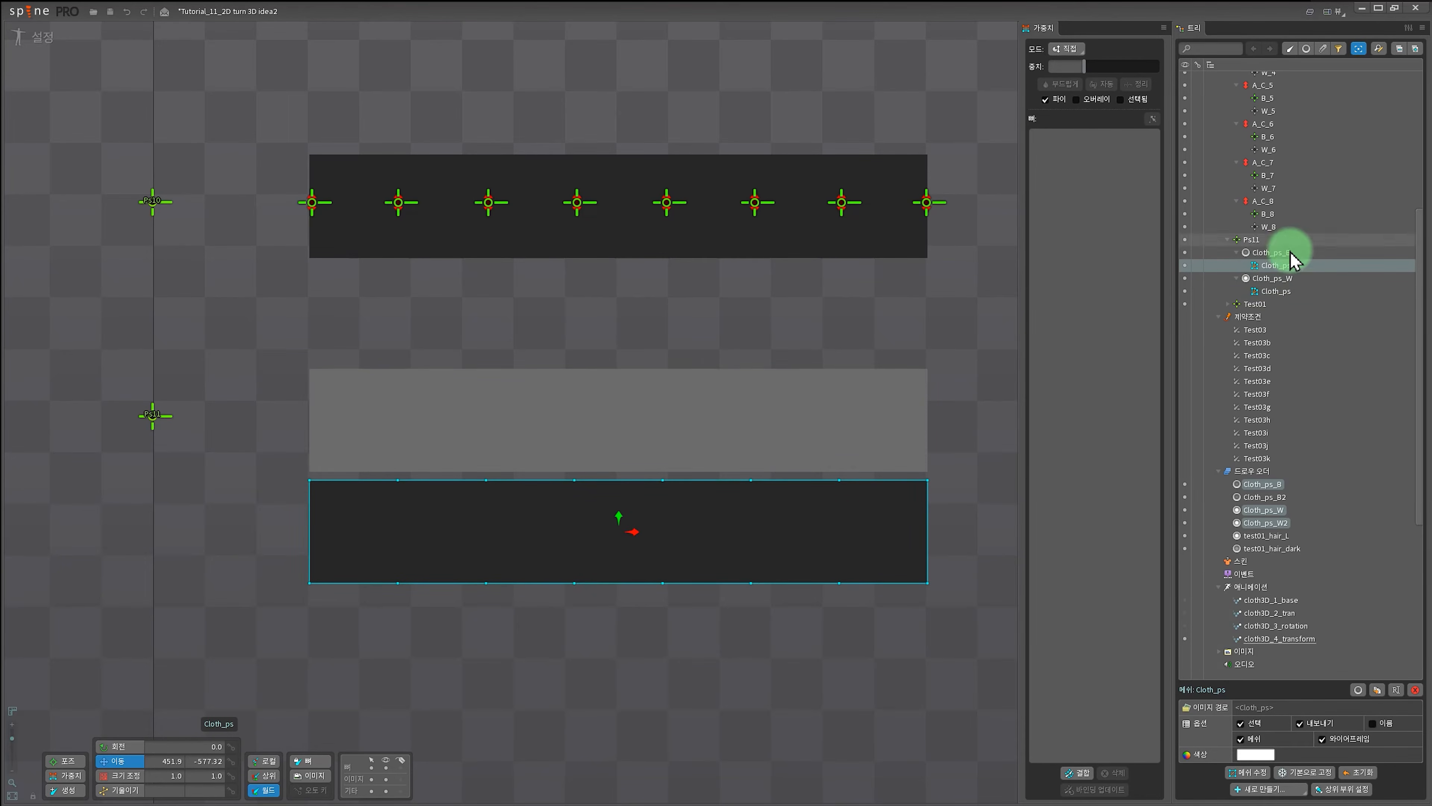
pyautogui.hotkey('ctrl', 'z')
# Create a child bone of Ps11 at the left edge of the lower cloth mesh and color it gray.
pyautogui.moveTo(702, 564); pyautogui.dragTo(598, 569)
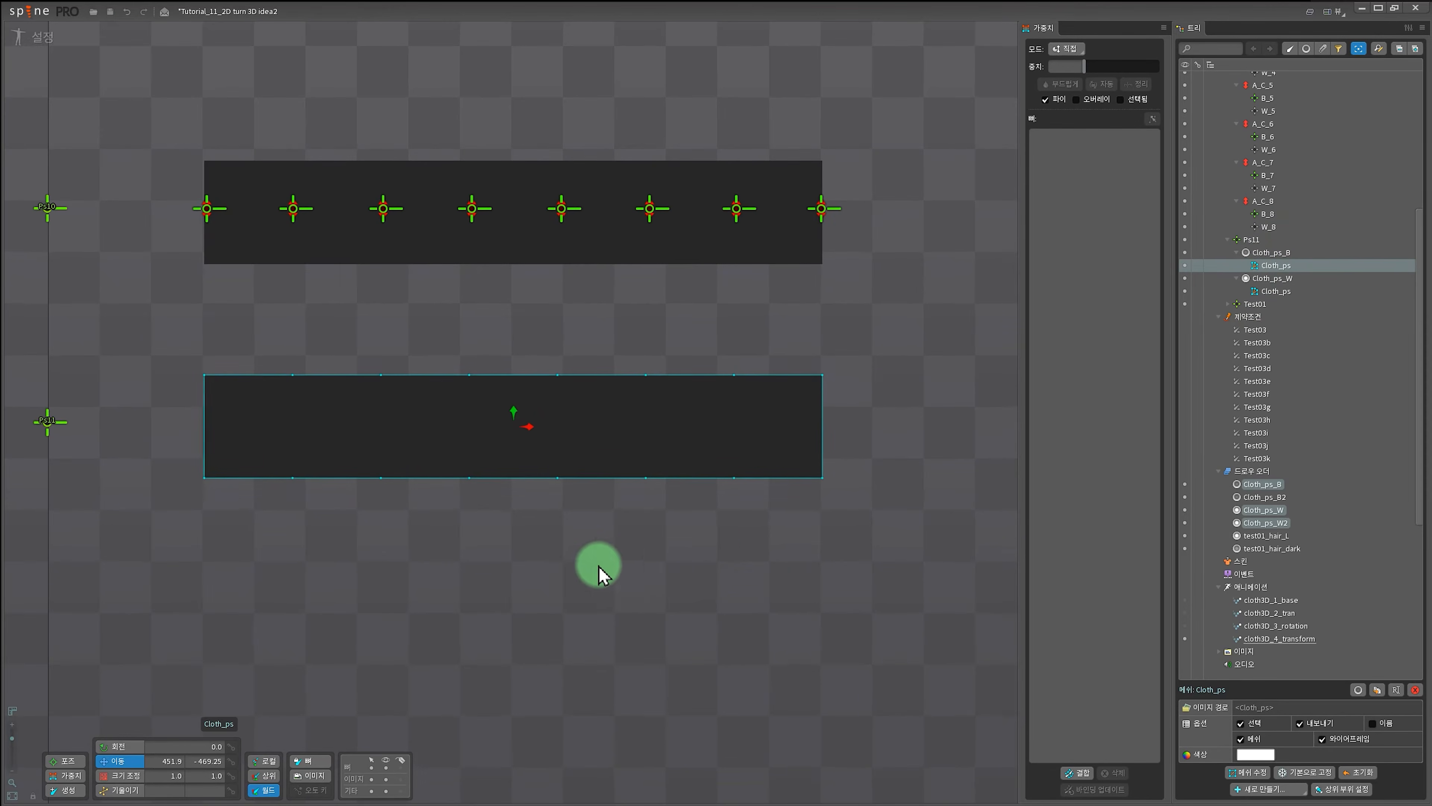
pyautogui.scroll(2, 409, 573)
pyautogui.moveTo(358, 565); pyautogui.dragTo(489, 561)
pyautogui.click(1265, 238)
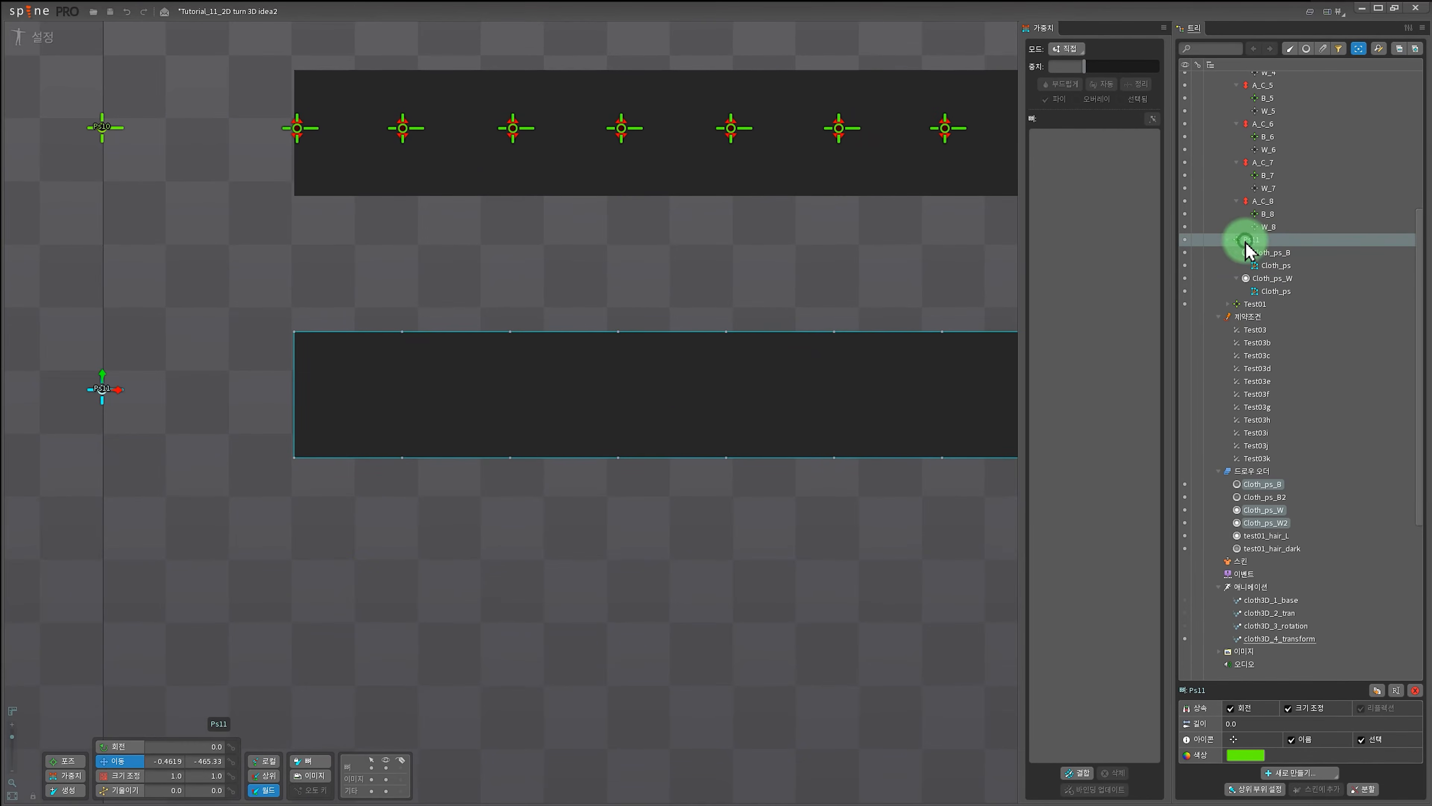
pyautogui.click(294, 392)
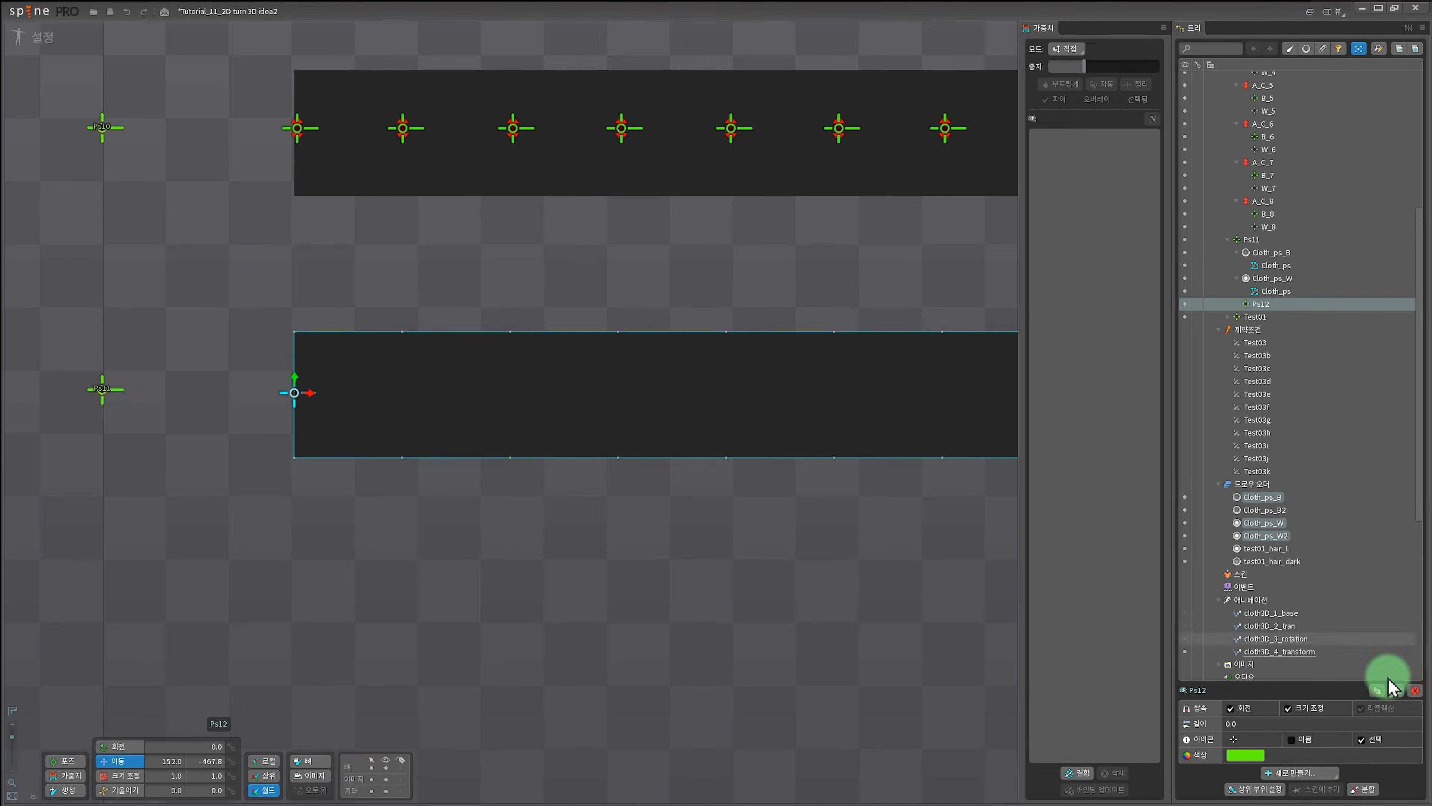
pyautogui.click(1246, 755)
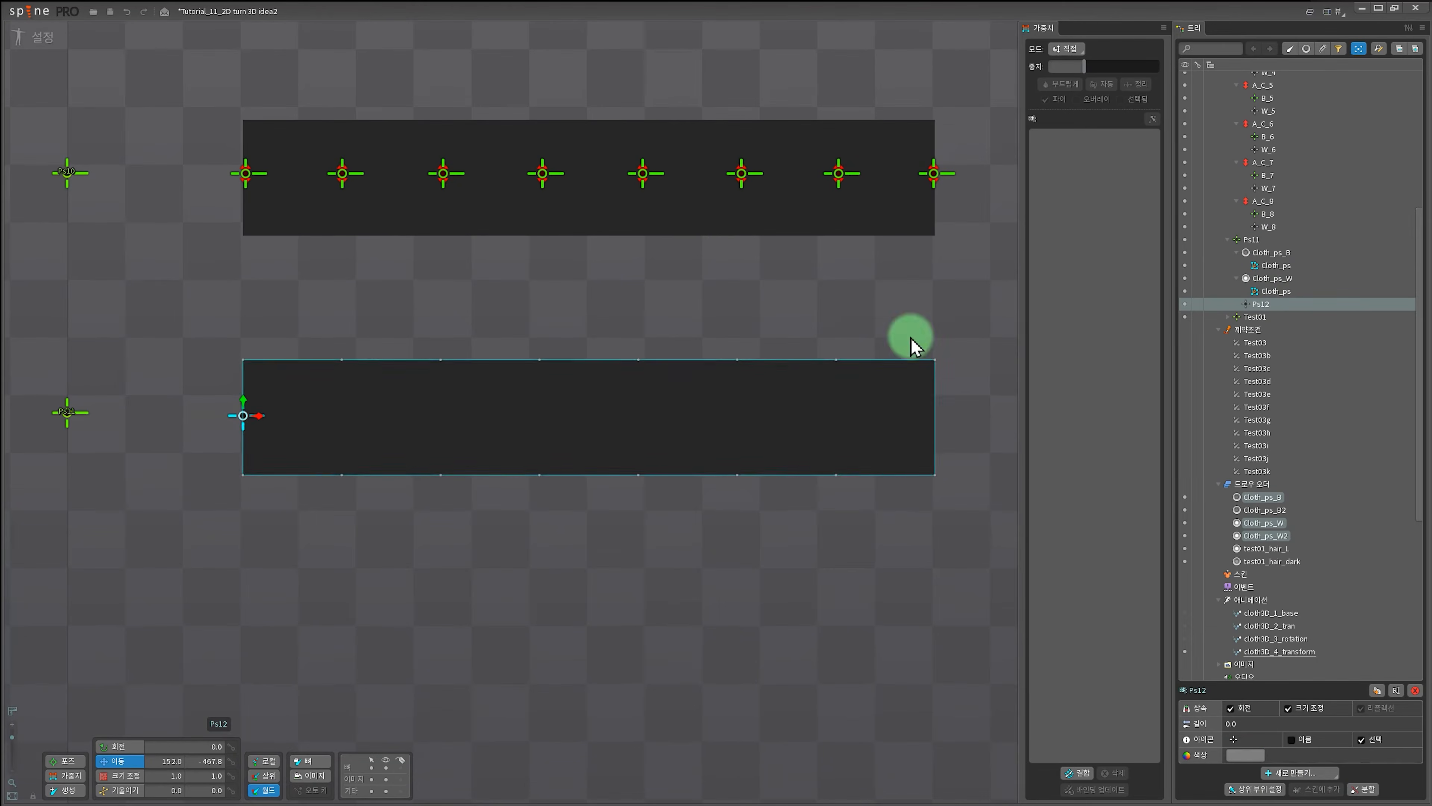
pyautogui.click(912, 344)
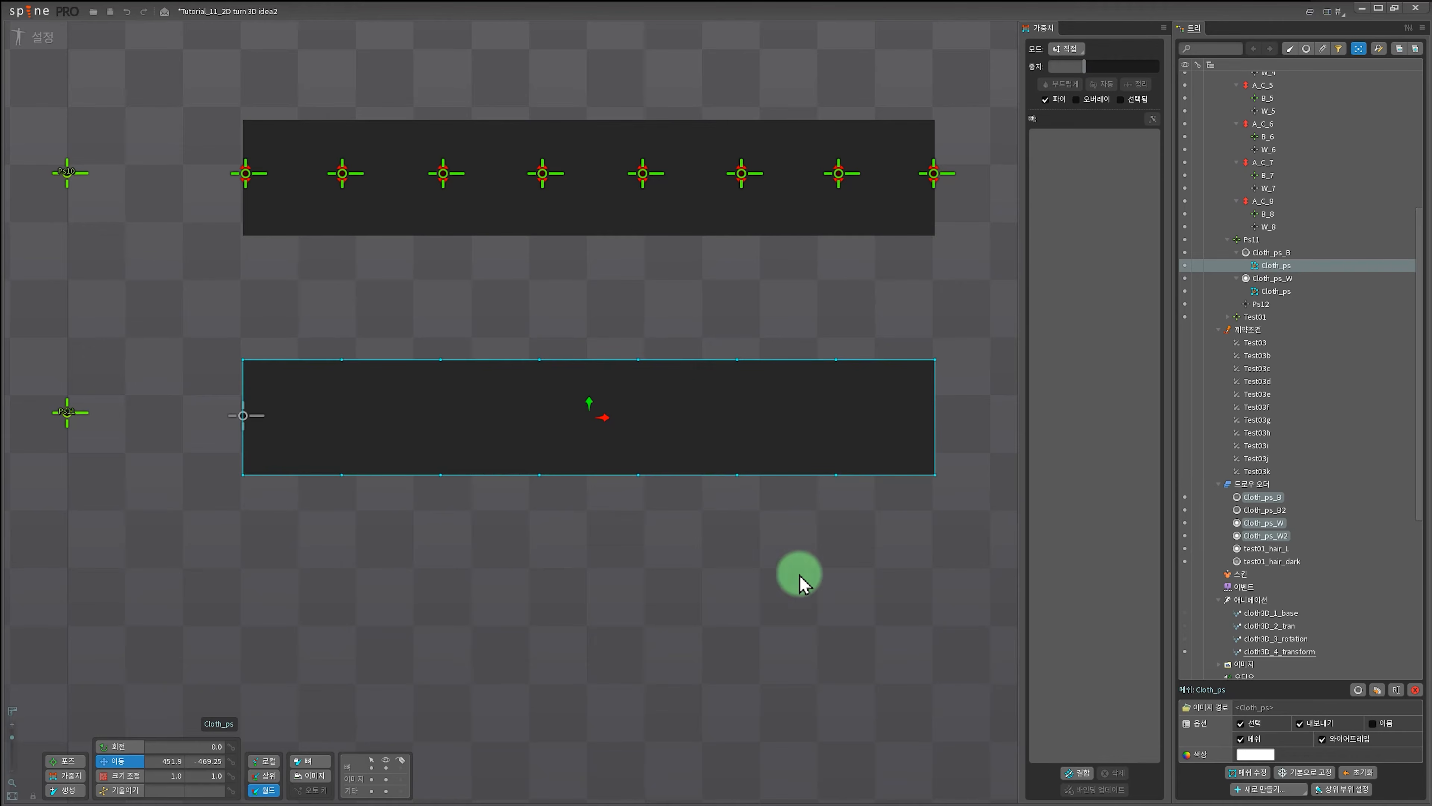
# Duplicate bone Ps12 eight times and delete the surplus last copy.
pyautogui.scroll(2, 368, 569)
pyautogui.click(1270, 304)
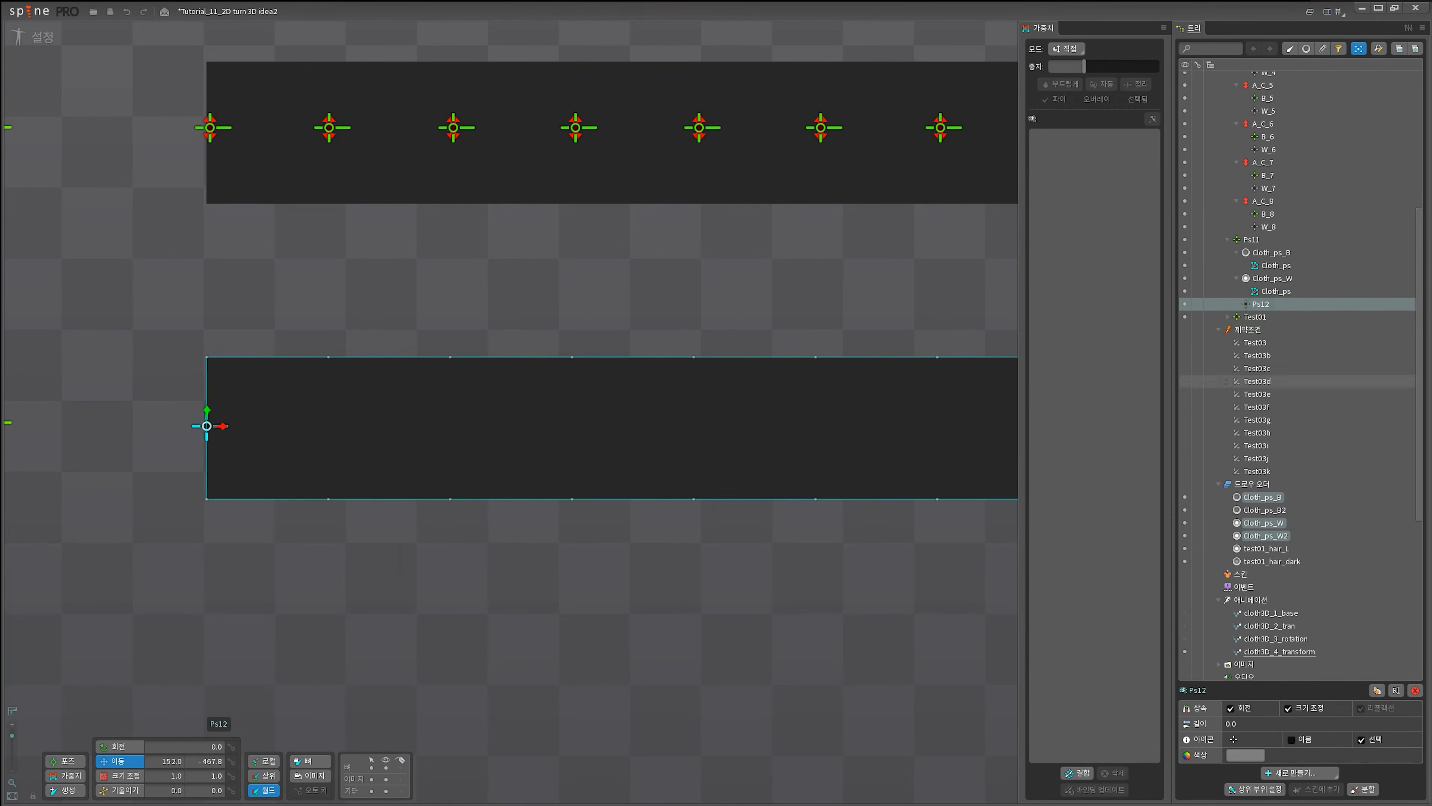
pyautogui.click(1377, 690)
pyautogui.click(1377, 690)
pyautogui.click(1377, 690)
pyautogui.click(1377, 690)
pyautogui.doubleClick(1377, 690)
pyautogui.doubleClick(1377, 690)
pyautogui.keyDown('shift'); pyautogui.click(1273, 305); pyautogui.keyUp('shift')
pyautogui.click(1270, 407)
pyautogui.click(1415, 690)
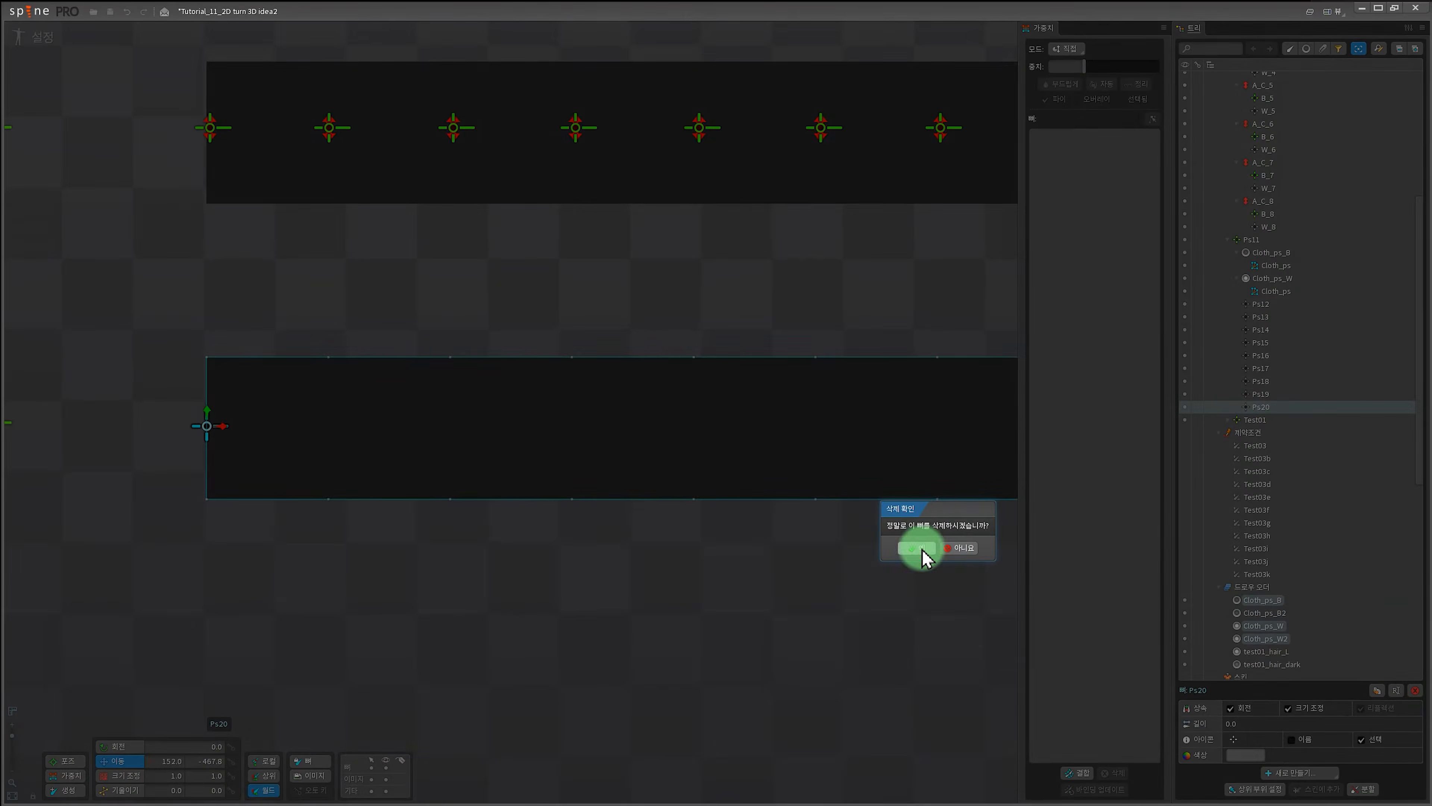
pyautogui.click(921, 549)
# Spread the eight gray bones along the lower cloth mesh, one at each vertex column from left edge to right edge.
pyautogui.click(1263, 394)
pyautogui.keyDown('shift'); pyautogui.click(1262, 317); pyautogui.keyUp('shift')
pyautogui.moveTo(223, 427); pyautogui.dragTo(711, 427)
pyautogui.keyDown('ctrl'); pyautogui.click(1261, 317); pyautogui.keyUp('ctrl')
pyautogui.click(338, 423)
pyautogui.click(1261, 330)
pyautogui.keyDown('shift'); pyautogui.click(1251, 394); pyautogui.keyUp('shift')
pyautogui.keyDown('ctrl'); pyautogui.click(465, 427); pyautogui.keyUp('ctrl')
pyautogui.keyDown('ctrl'); pyautogui.click(1261, 342); pyautogui.keyUp('ctrl')
pyautogui.moveTo(712, 427); pyautogui.dragTo(812, 443)
pyautogui.keyDown('ctrl'); pyautogui.click(1262, 355); pyautogui.keyUp('ctrl')
pyautogui.keyDown('ctrl'); pyautogui.click(1261, 369); pyautogui.keyUp('ctrl')
pyautogui.keyDown('ctrl'); pyautogui.click(1261, 381); pyautogui.keyUp('ctrl')
pyautogui.scroll(-2, 1002, 444)
# Duplicate bones Ps12 to Ps19 and rename the eight copies as a numbered series with the prefix W1_.
pyautogui.click(1260, 304)
pyautogui.keyDown('shift'); pyautogui.click(1261, 394); pyautogui.keyUp('shift')
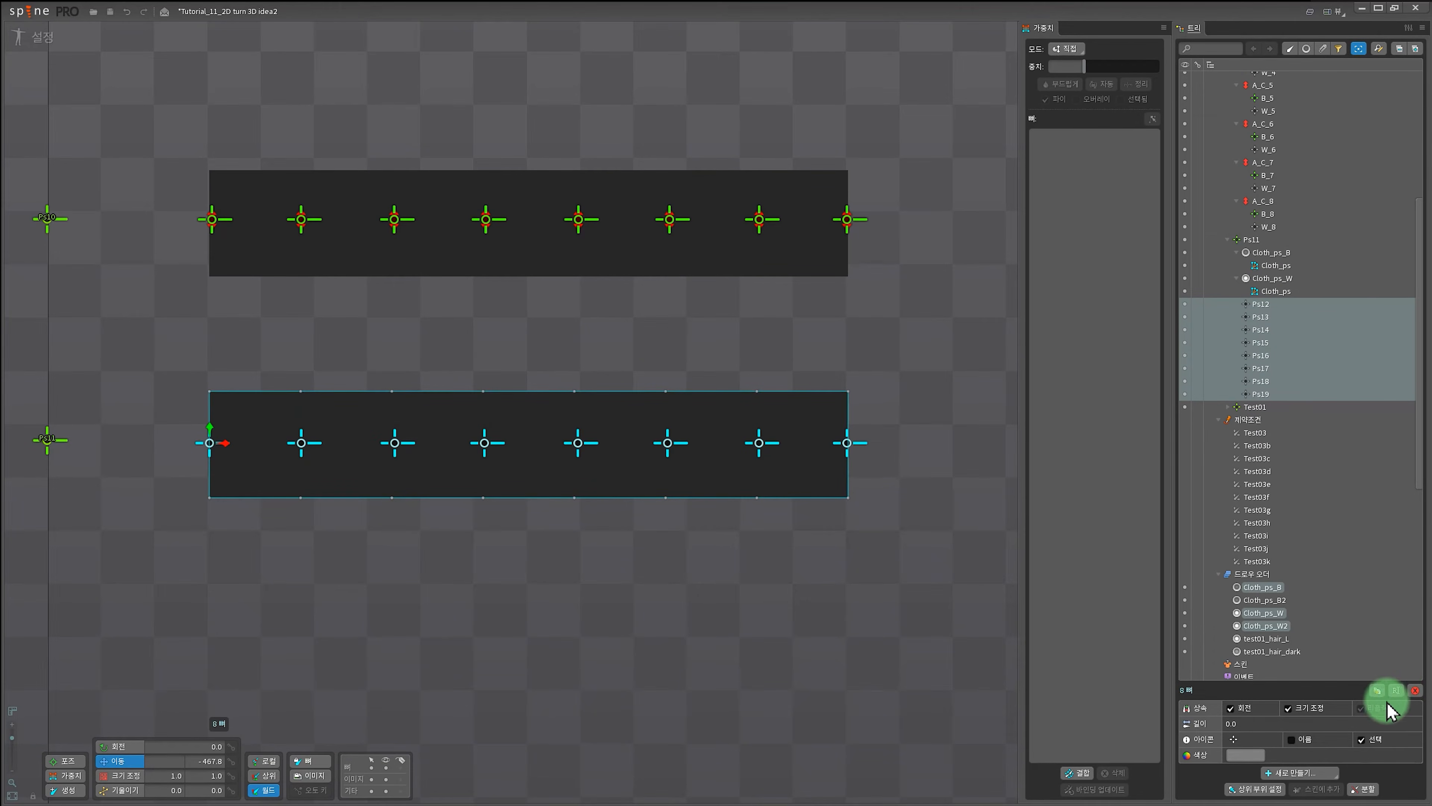
pyautogui.click(1376, 699)
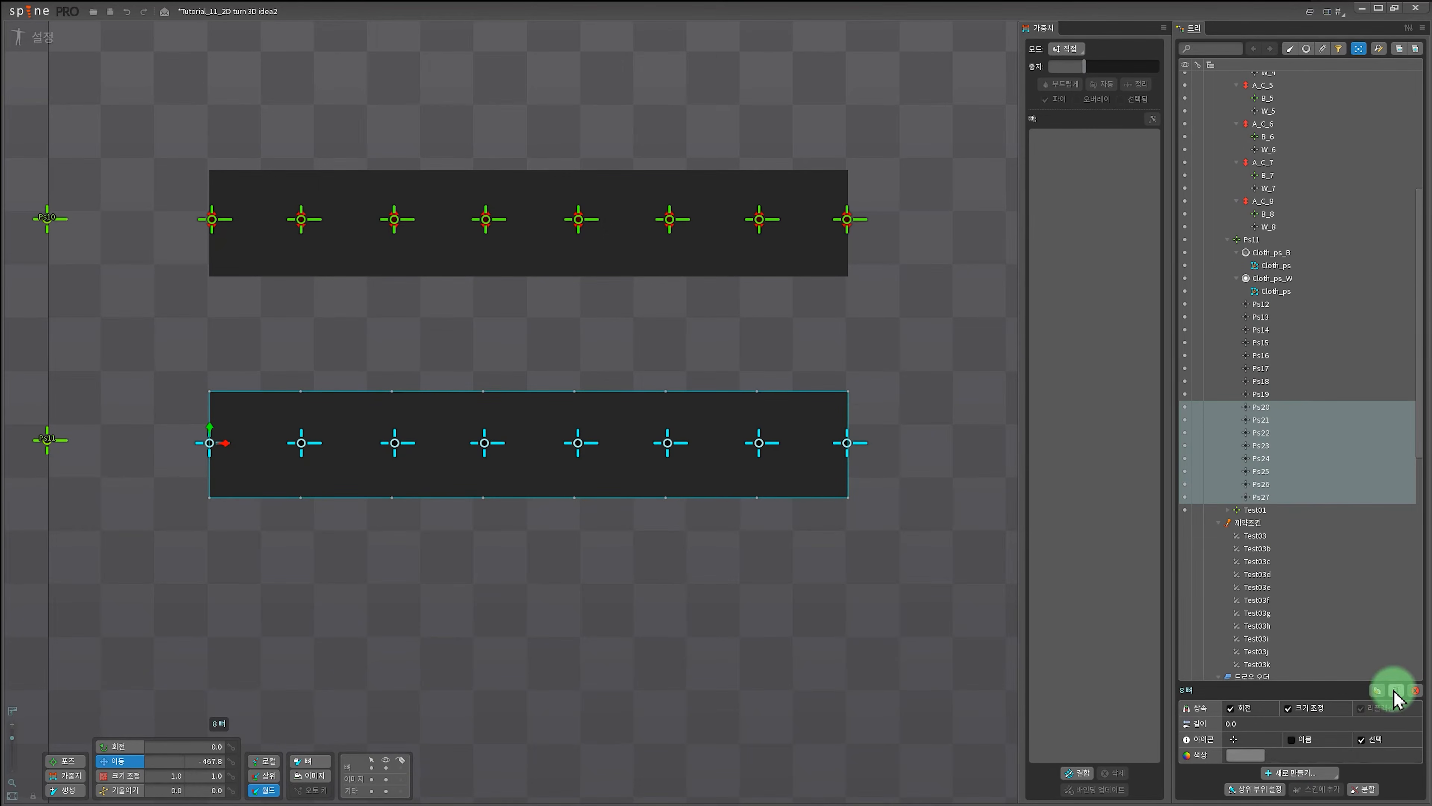
pyautogui.click(1396, 692)
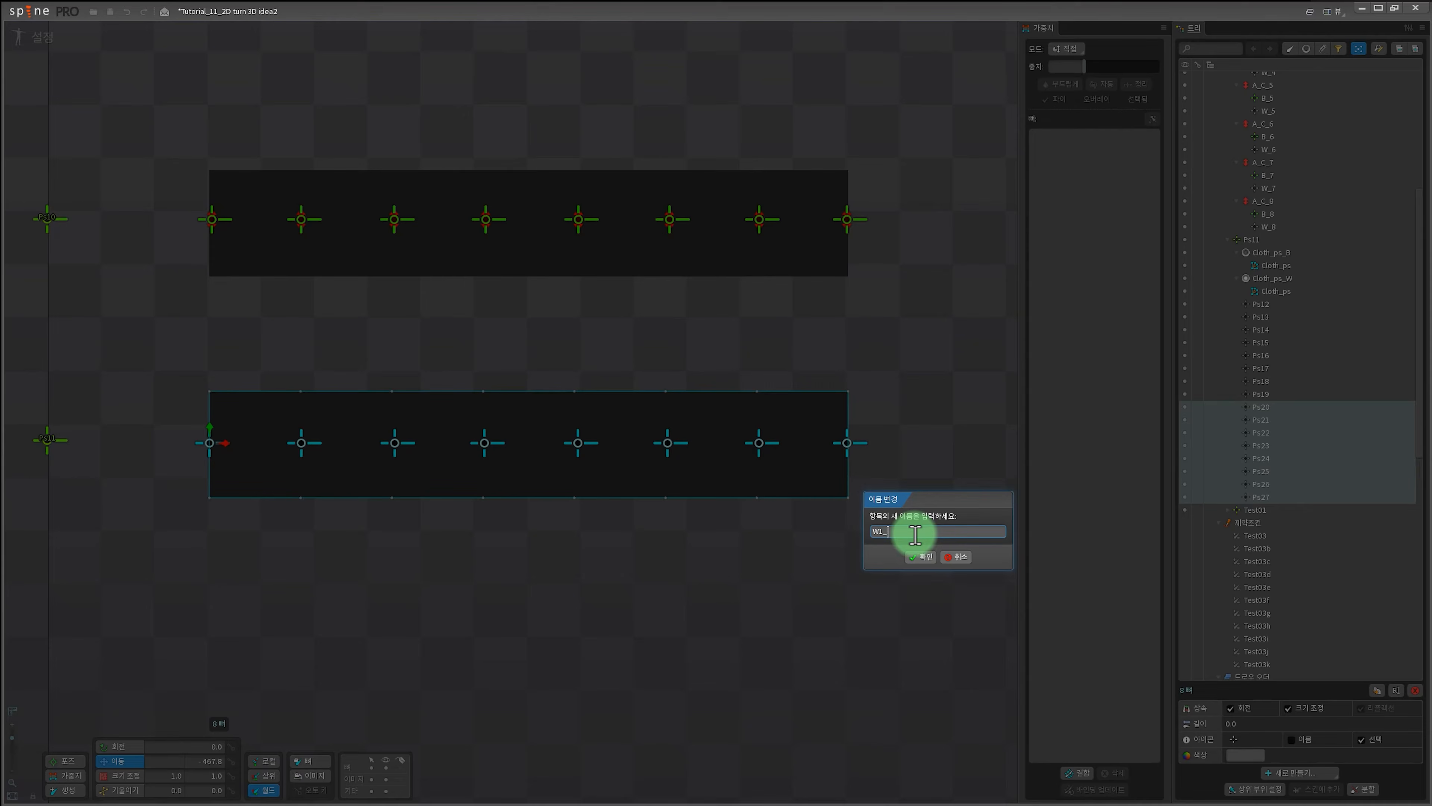
pyautogui.press('Return')
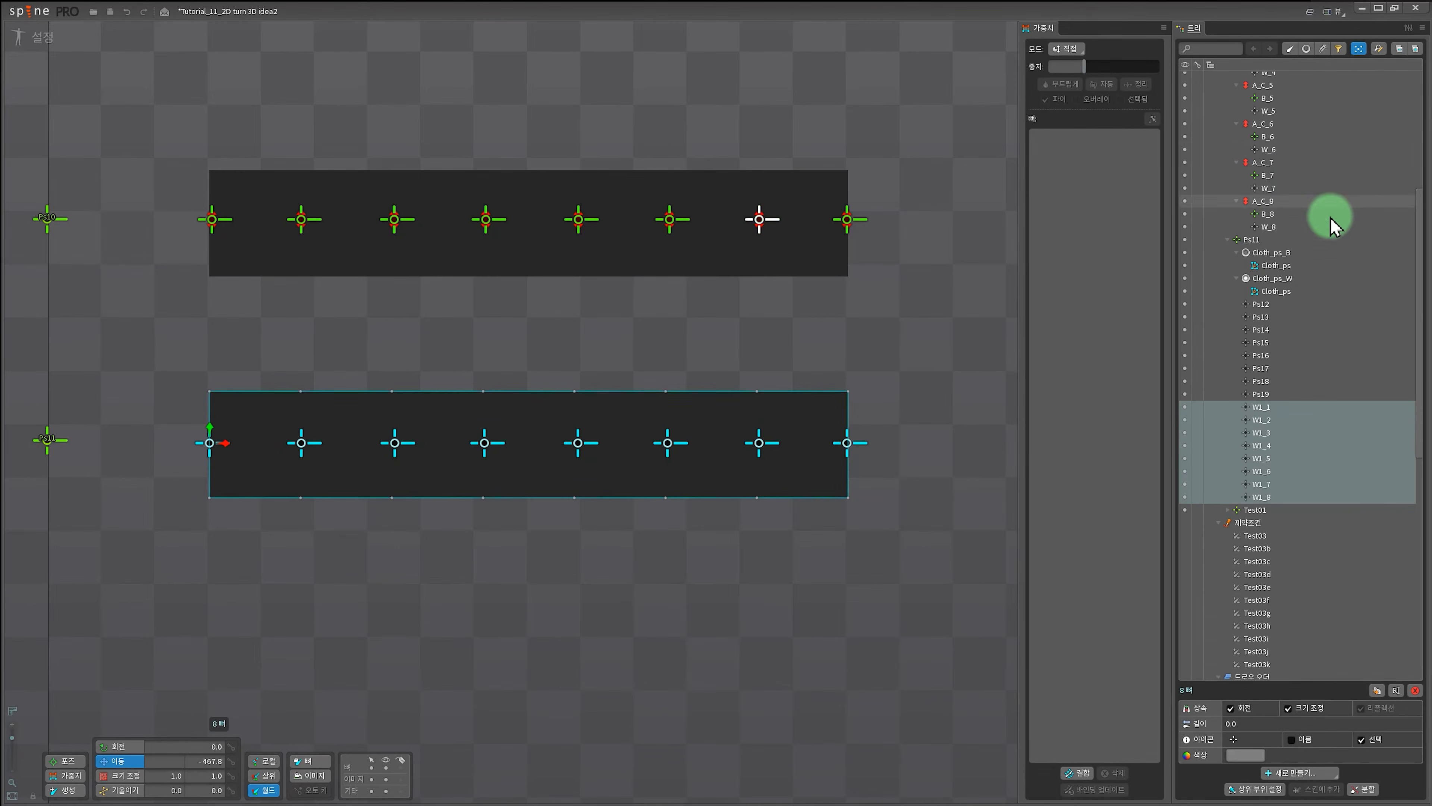
# Rename the original bones Ps12 to Ps19 as a numbered series B1_1 to B1_8.
pyautogui.click(1269, 291)
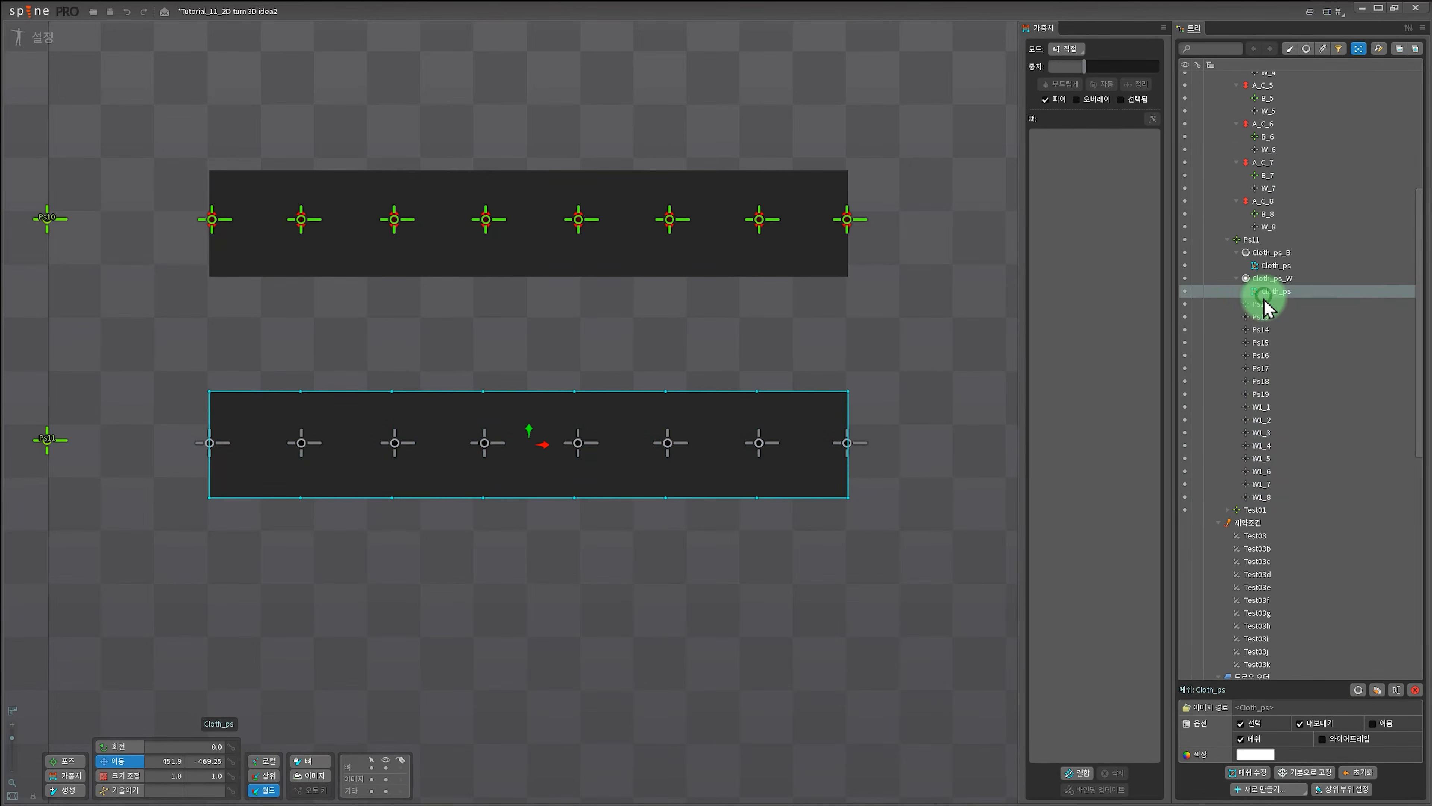
pyautogui.click(1262, 303)
pyautogui.keyDown('shift'); pyautogui.click(1263, 395); pyautogui.keyUp('shift')
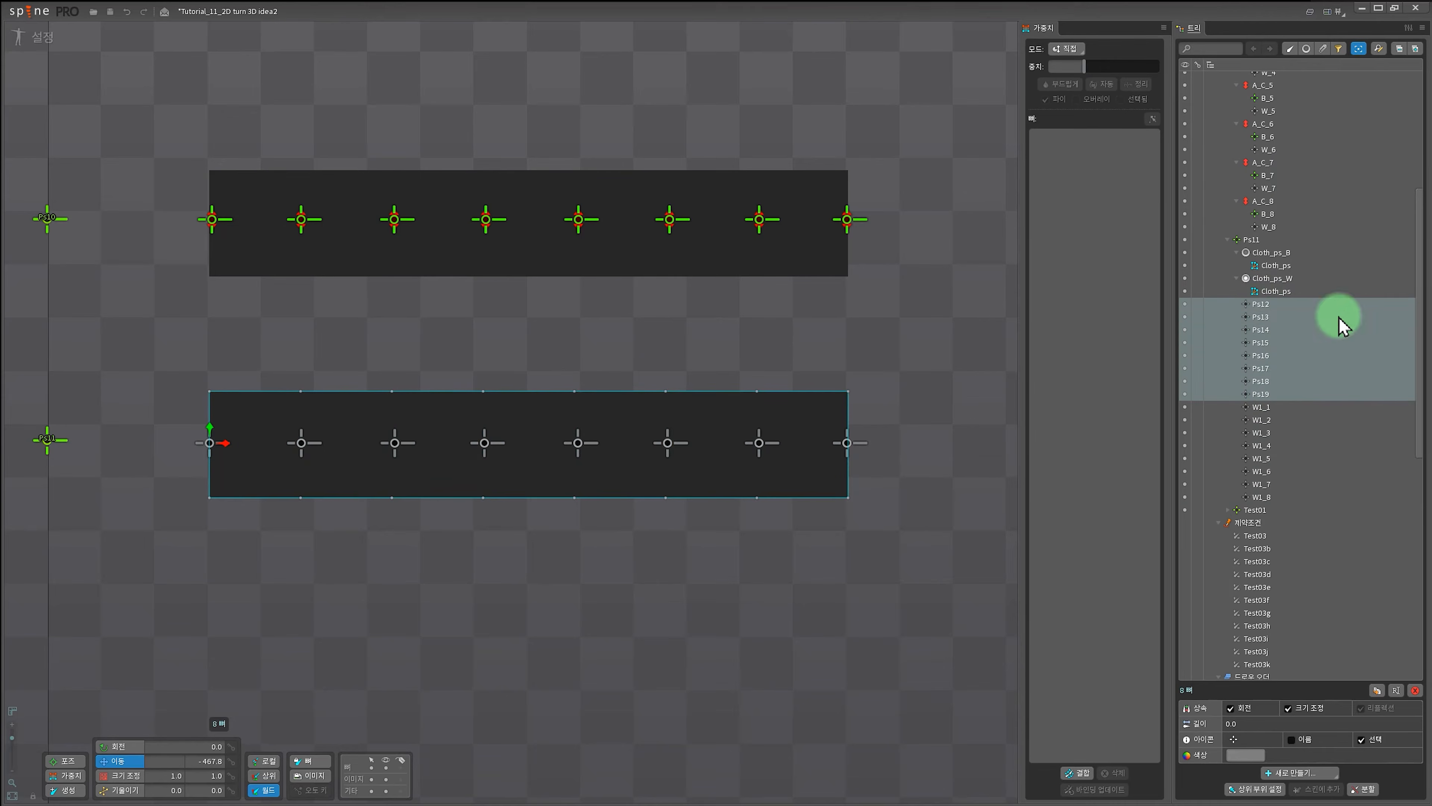
pyautogui.click(1395, 691)
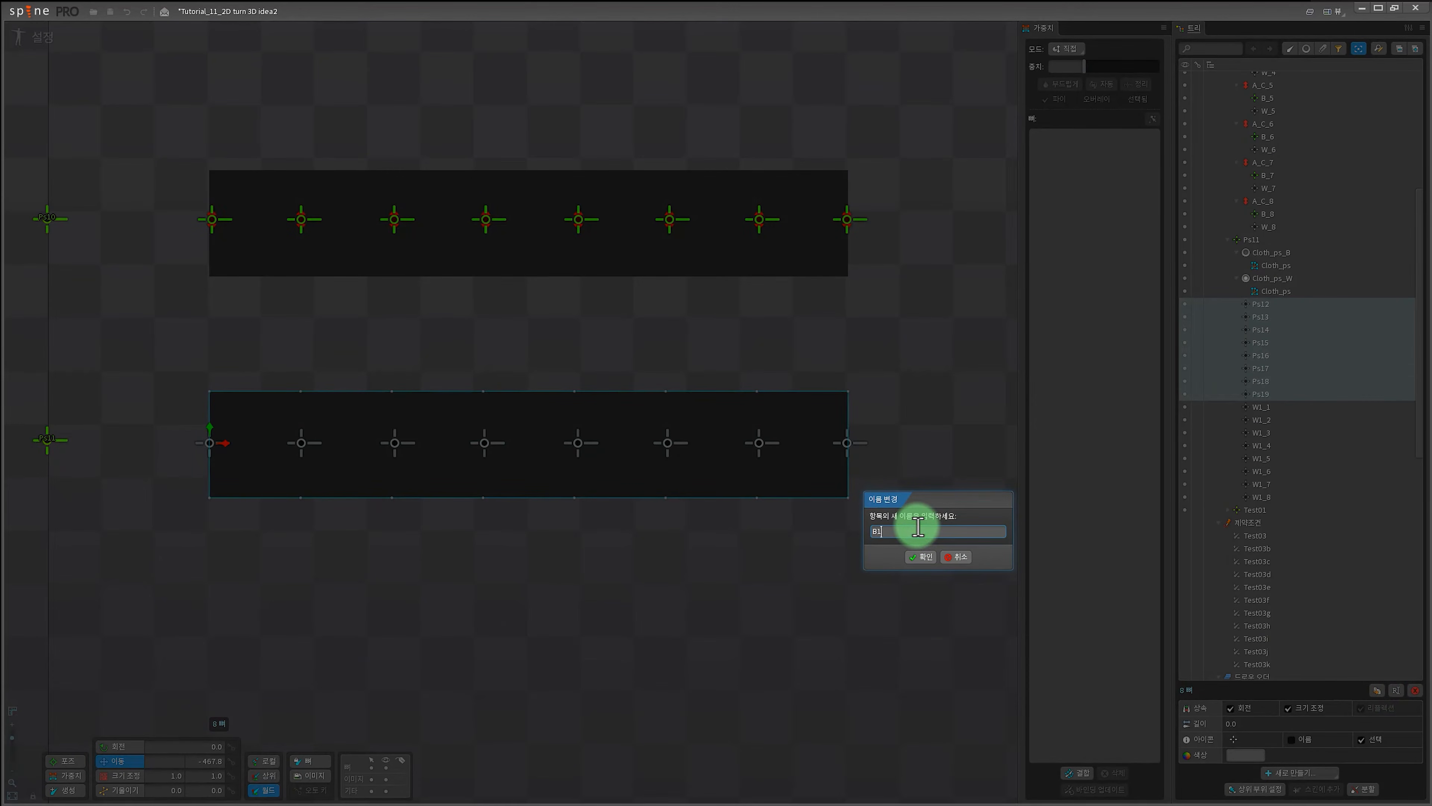
pyautogui.press('Return')
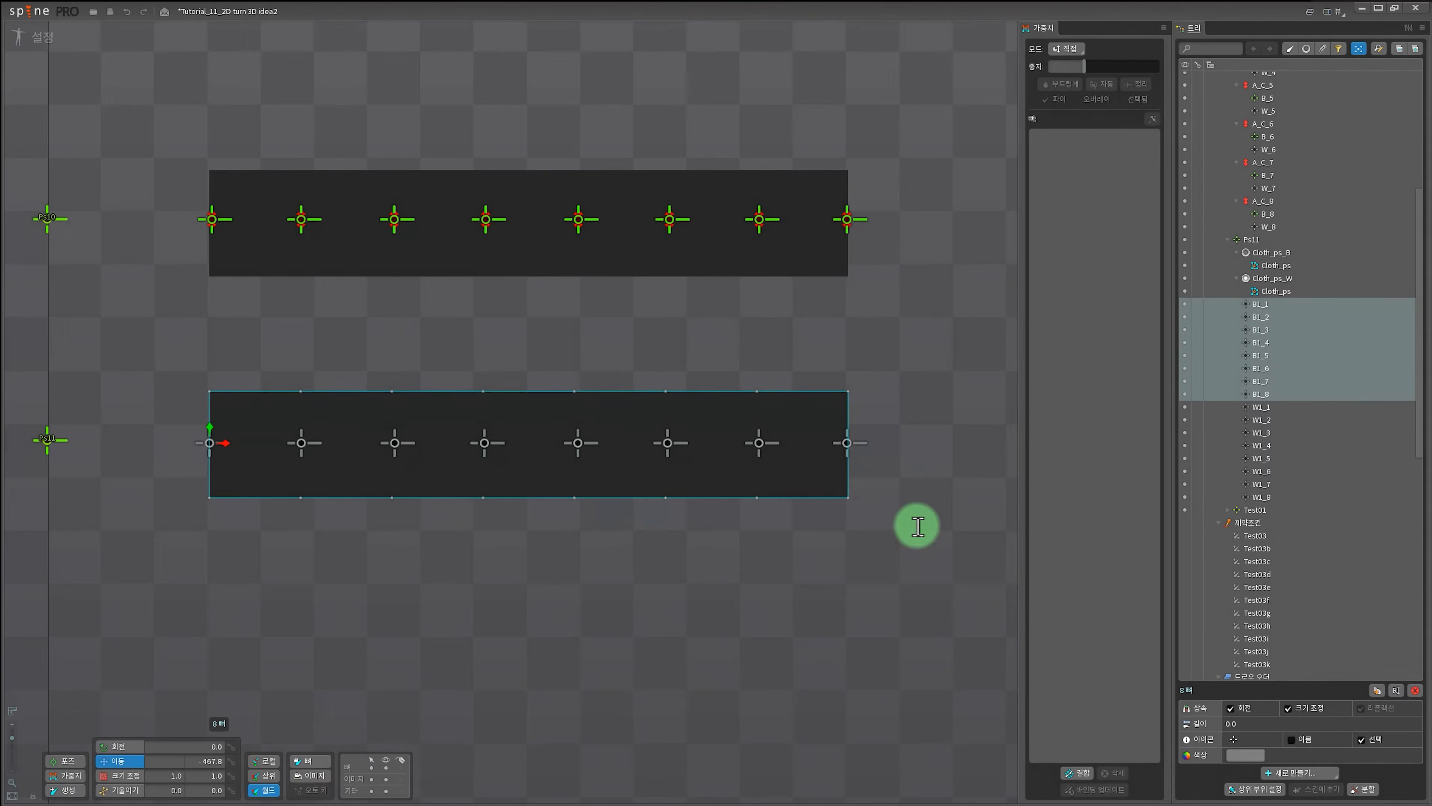
pyautogui.click(1261, 306)
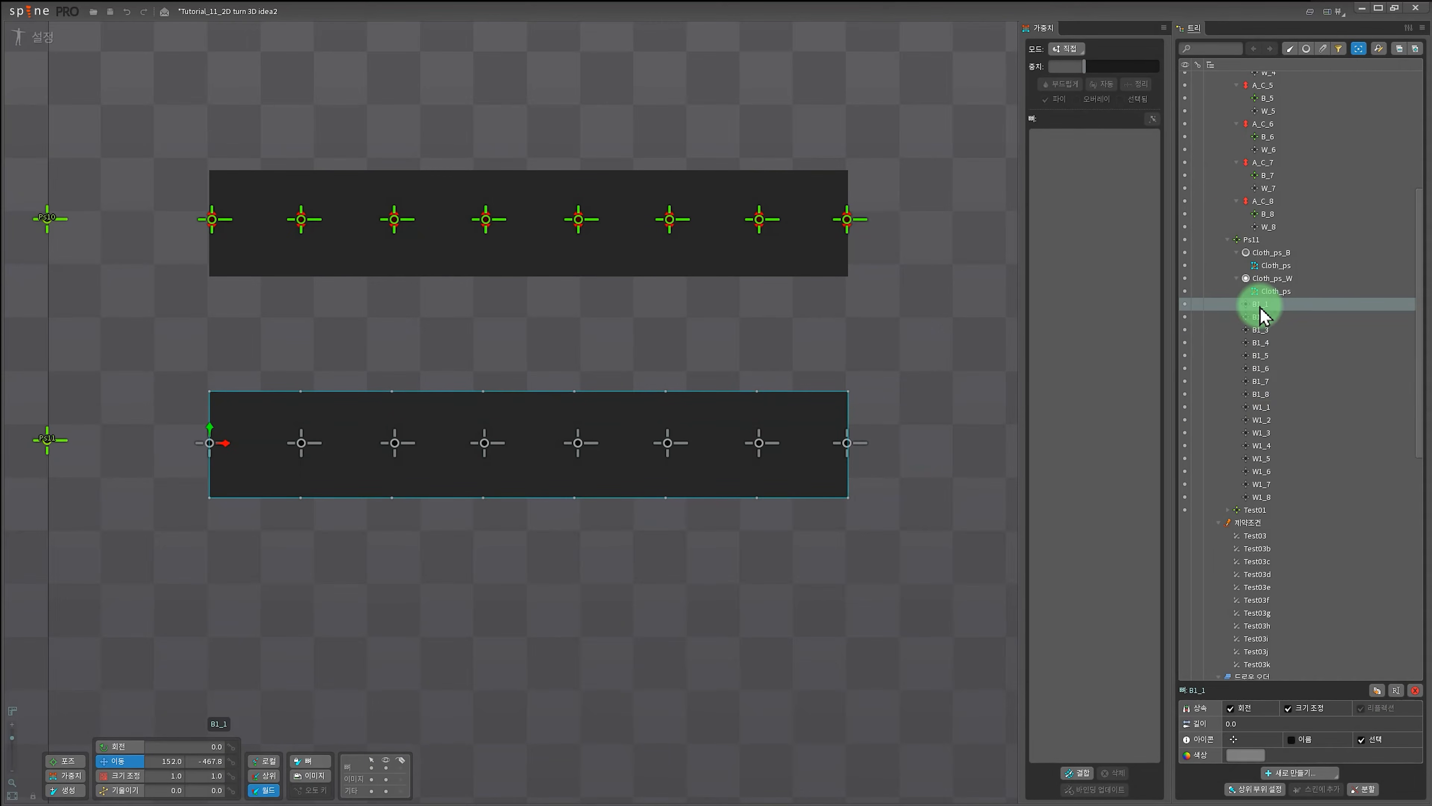
pyautogui.click(1264, 408)
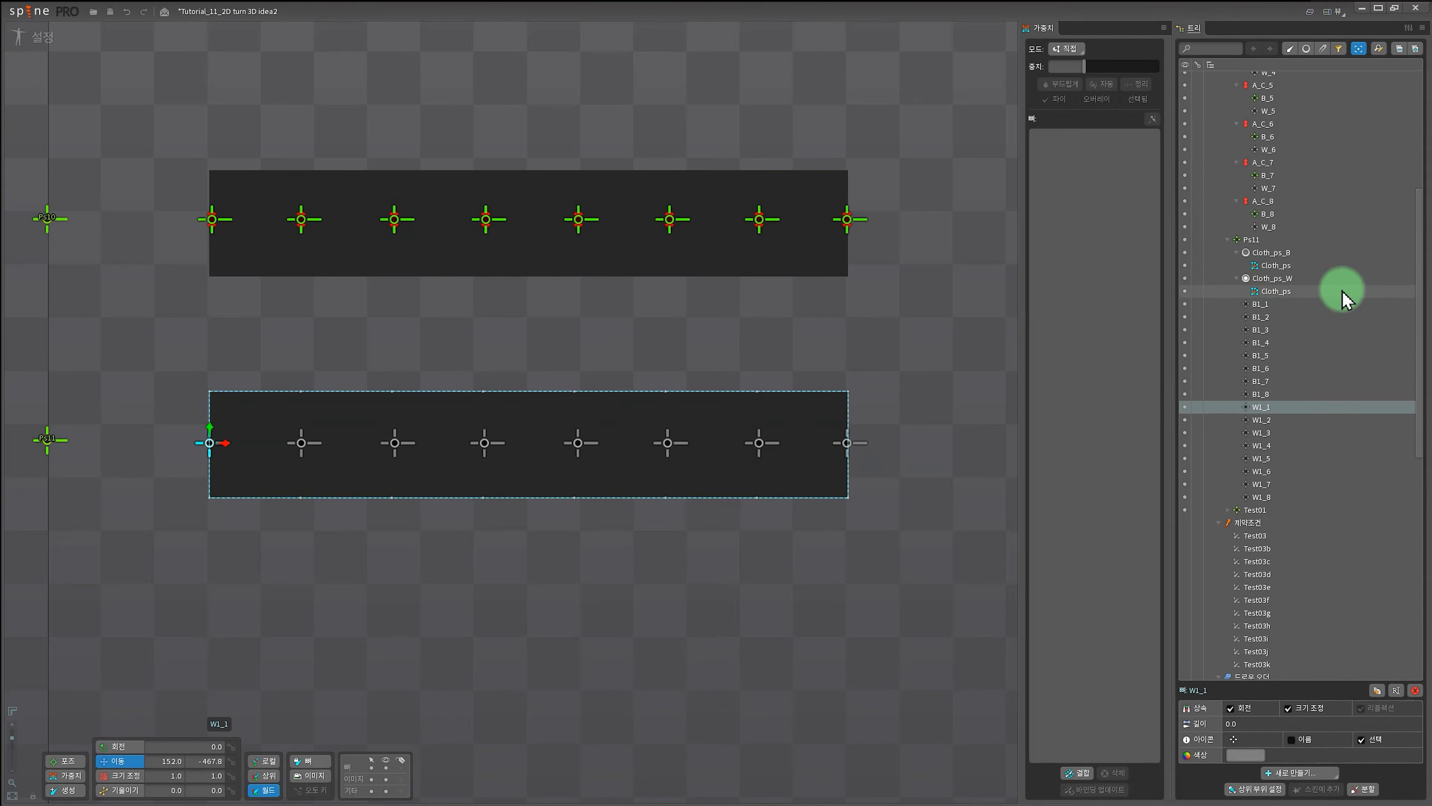
pyautogui.click(1268, 305)
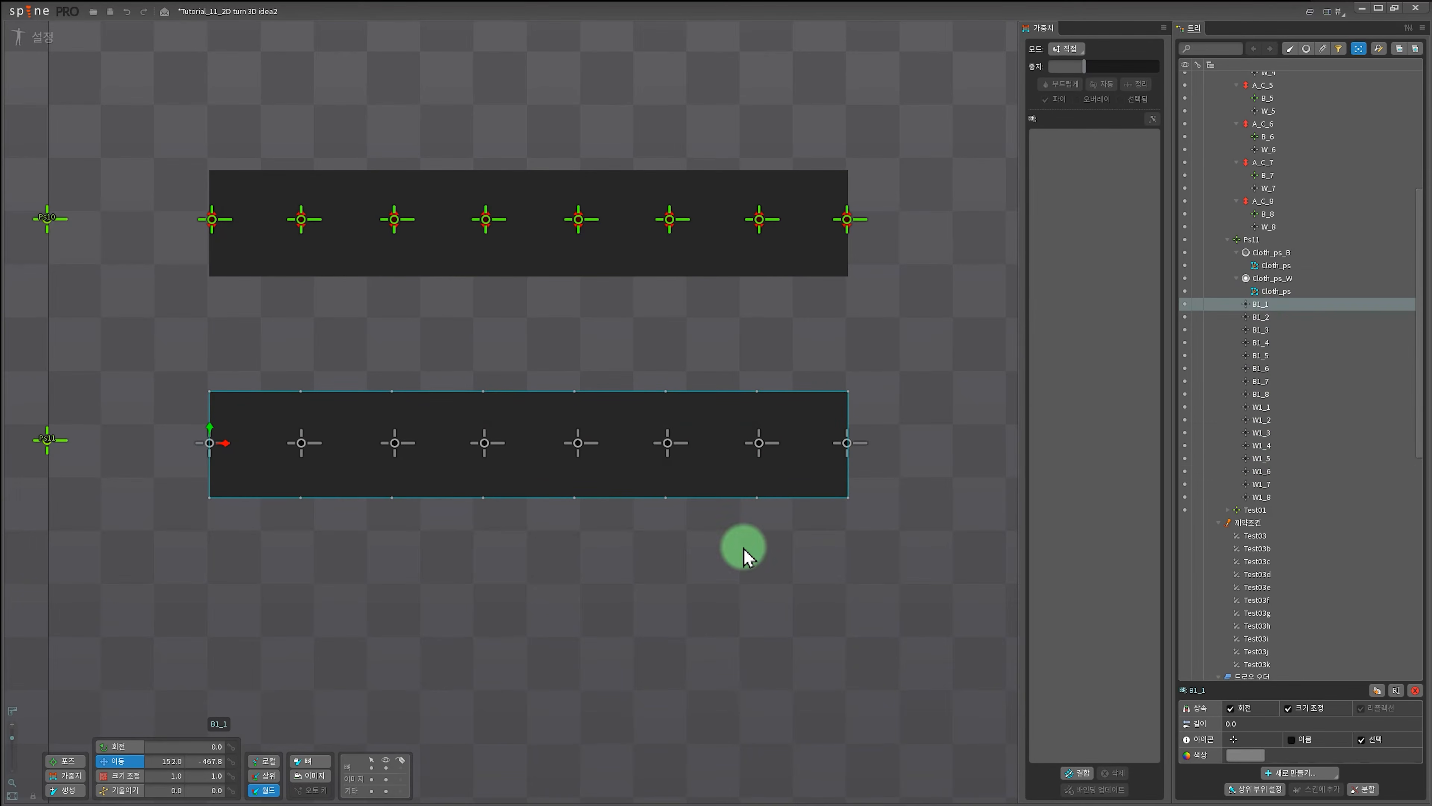
# Duplicate bones W1_1 to W1_8 and rename the eight copies as a numbered series with the prefix AC_.
pyautogui.click(1263, 409)
pyautogui.keyDown('shift'); pyautogui.click(1262, 496); pyautogui.keyUp('shift')
pyautogui.click(1385, 690)
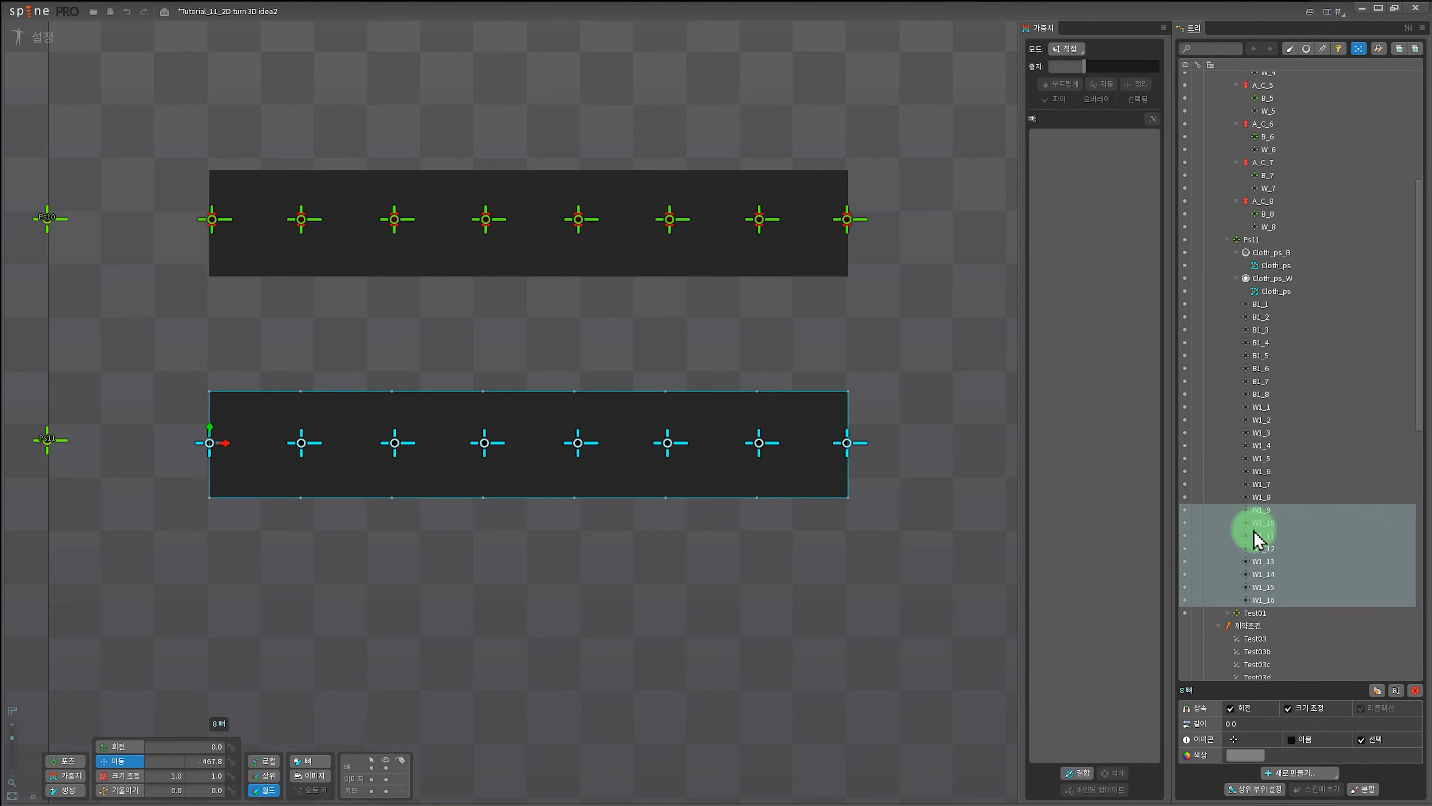
pyautogui.click(1257, 510)
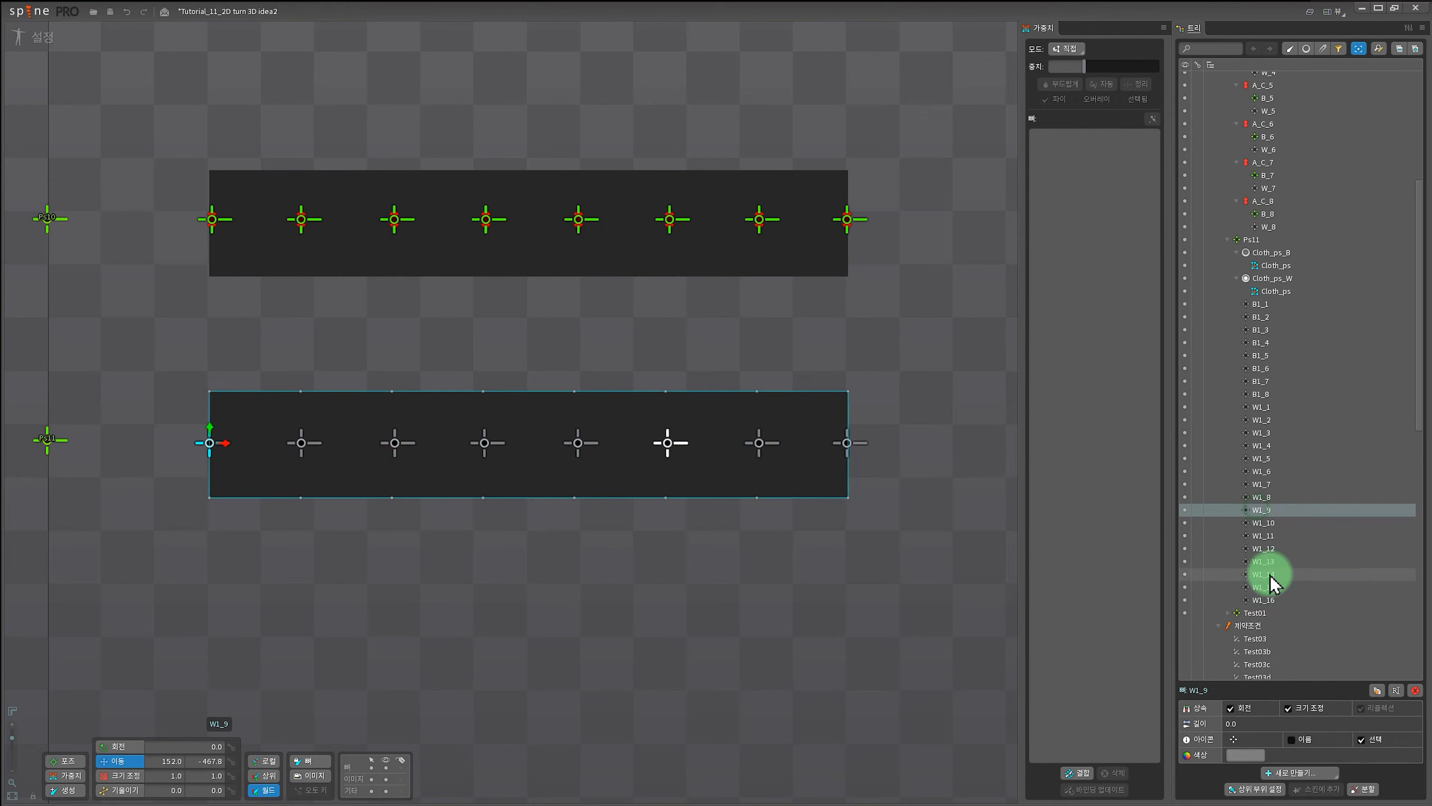
pyautogui.keyDown('shift'); pyautogui.click(1264, 600); pyautogui.keyUp('shift')
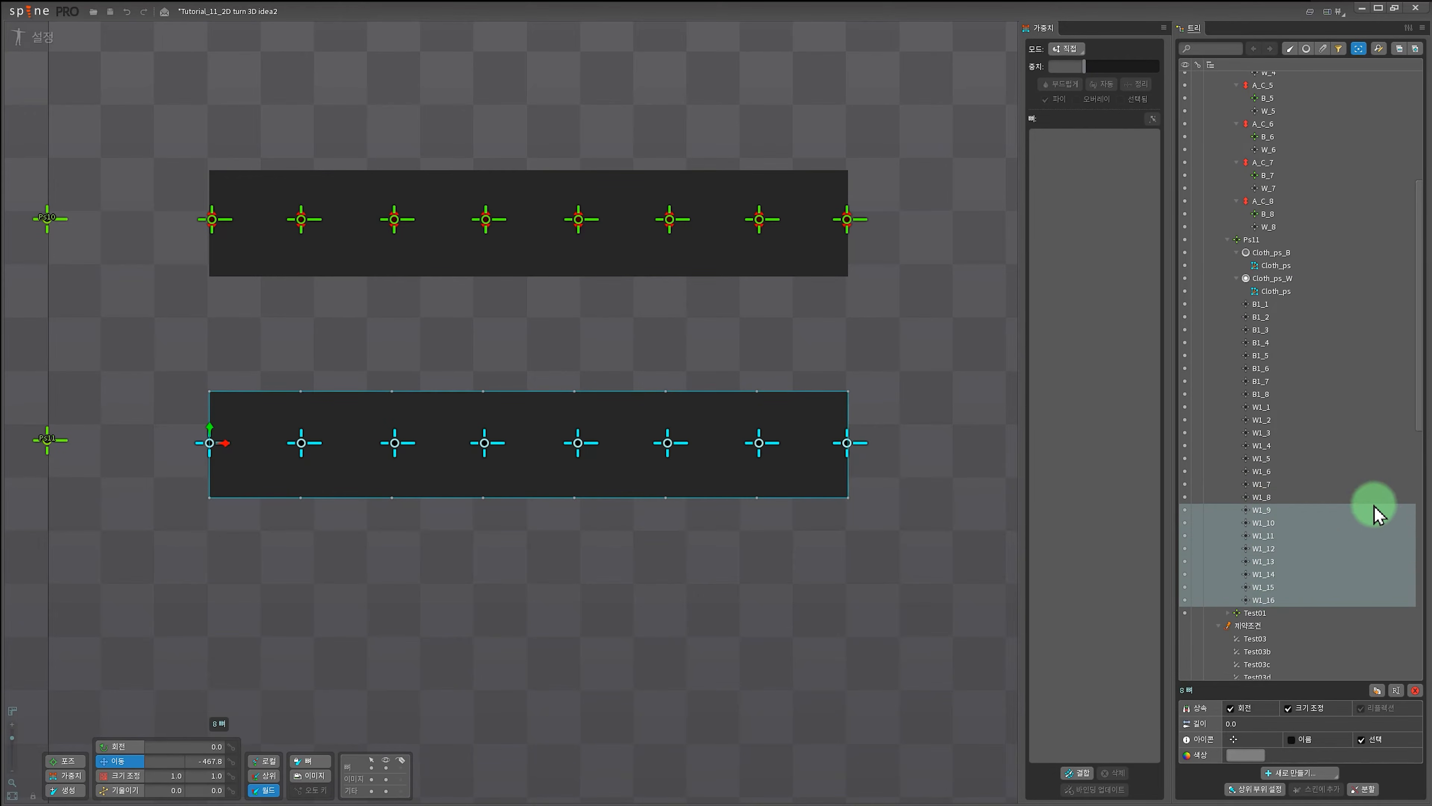
pyautogui.click(1259, 511)
pyautogui.keyDown('shift'); pyautogui.click(1276, 599); pyautogui.keyUp('shift')
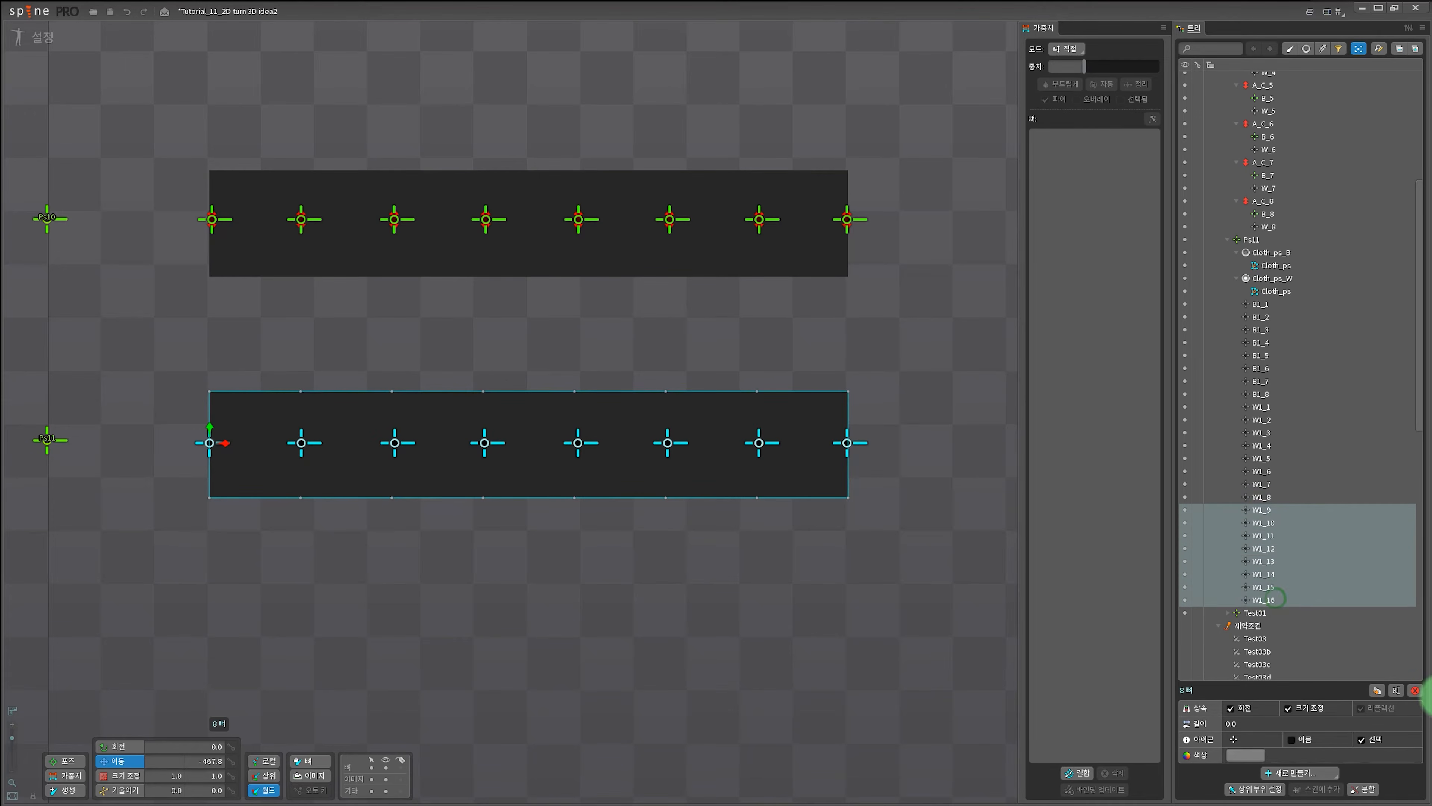
pyautogui.click(1397, 692)
pyautogui.write('AC_')
pyautogui.press('Return')
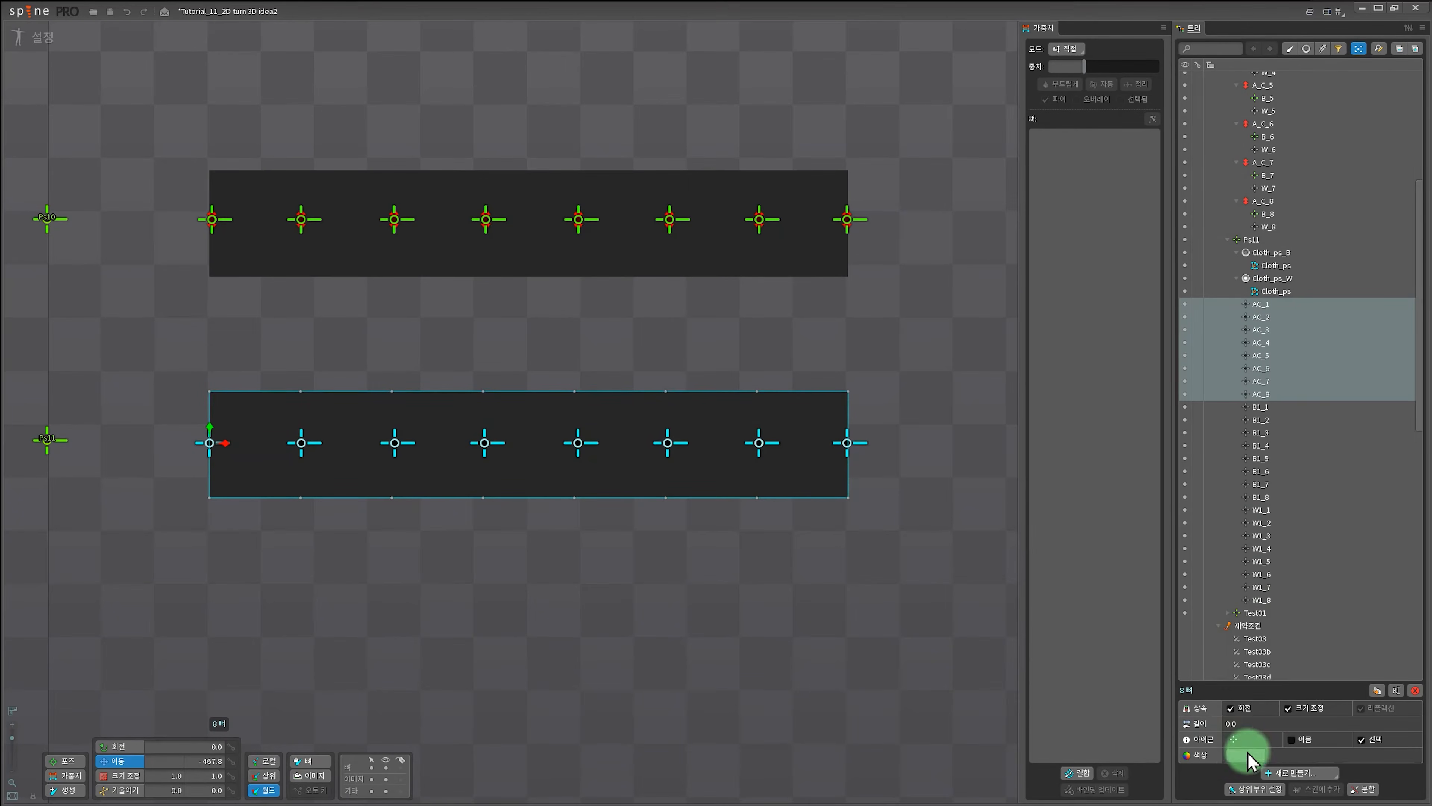
# Give bones AC_1 to AC_8 a square icon and an orange color.
pyautogui.click(1235, 739)
pyautogui.click(1282, 623)
pyautogui.click(1247, 757)
pyautogui.click(1051, 431)
pyautogui.click(920, 670)
pyautogui.press('space')
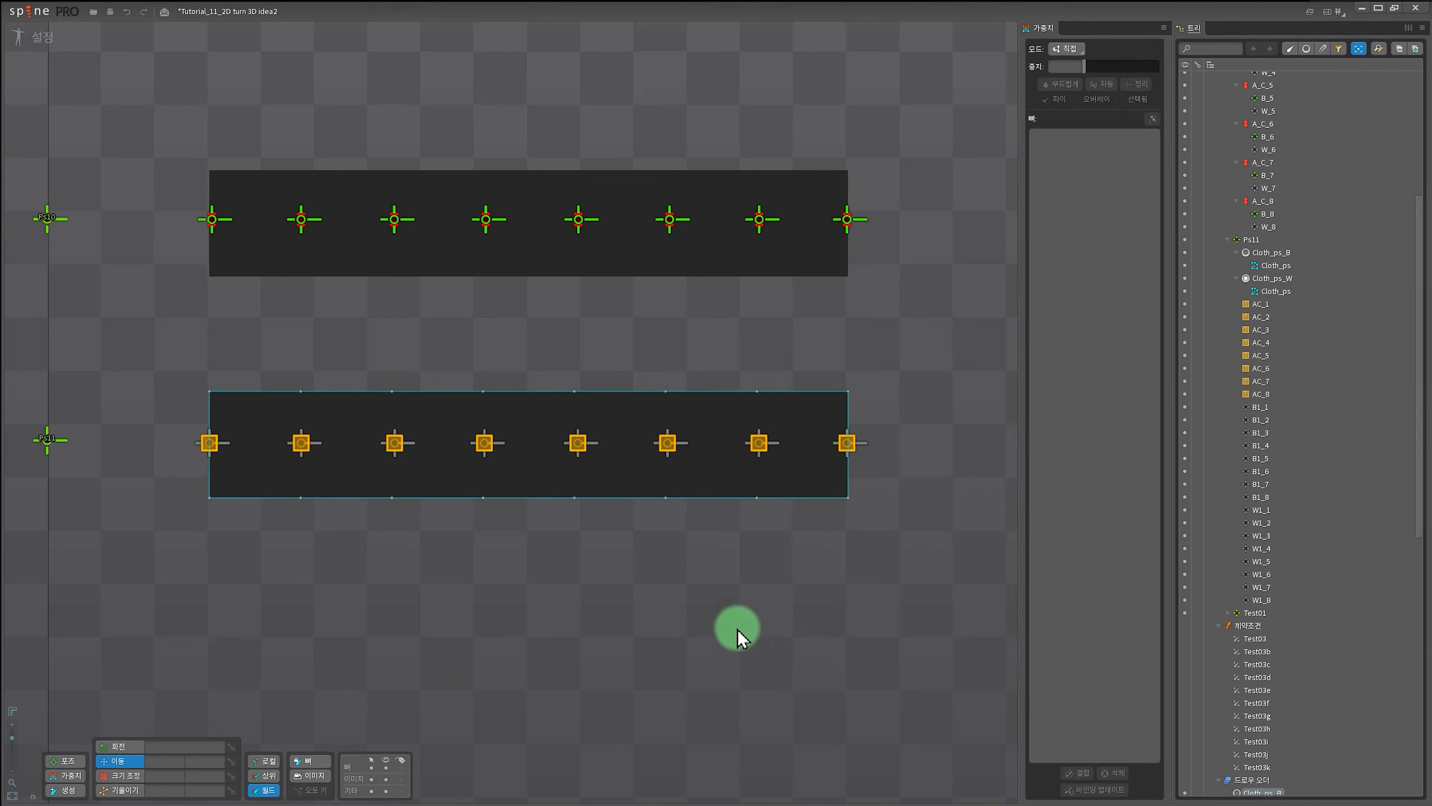
# Change the icon of bones AC_1 to AC_8 to the vertical double arrow.
pyautogui.scroll(1, 739, 632)
pyautogui.click(1260, 304)
pyautogui.keyDown('shift'); pyautogui.click(1259, 394); pyautogui.keyUp('shift')
pyautogui.click(1234, 739)
pyautogui.click(1278, 681)
pyautogui.press('space')
# Set the icon and a yellow color for bones B1_1 to B1_8.
pyautogui.click(1261, 407)
pyautogui.keyDown('shift'); pyautogui.click(1258, 497); pyautogui.keyUp('shift')
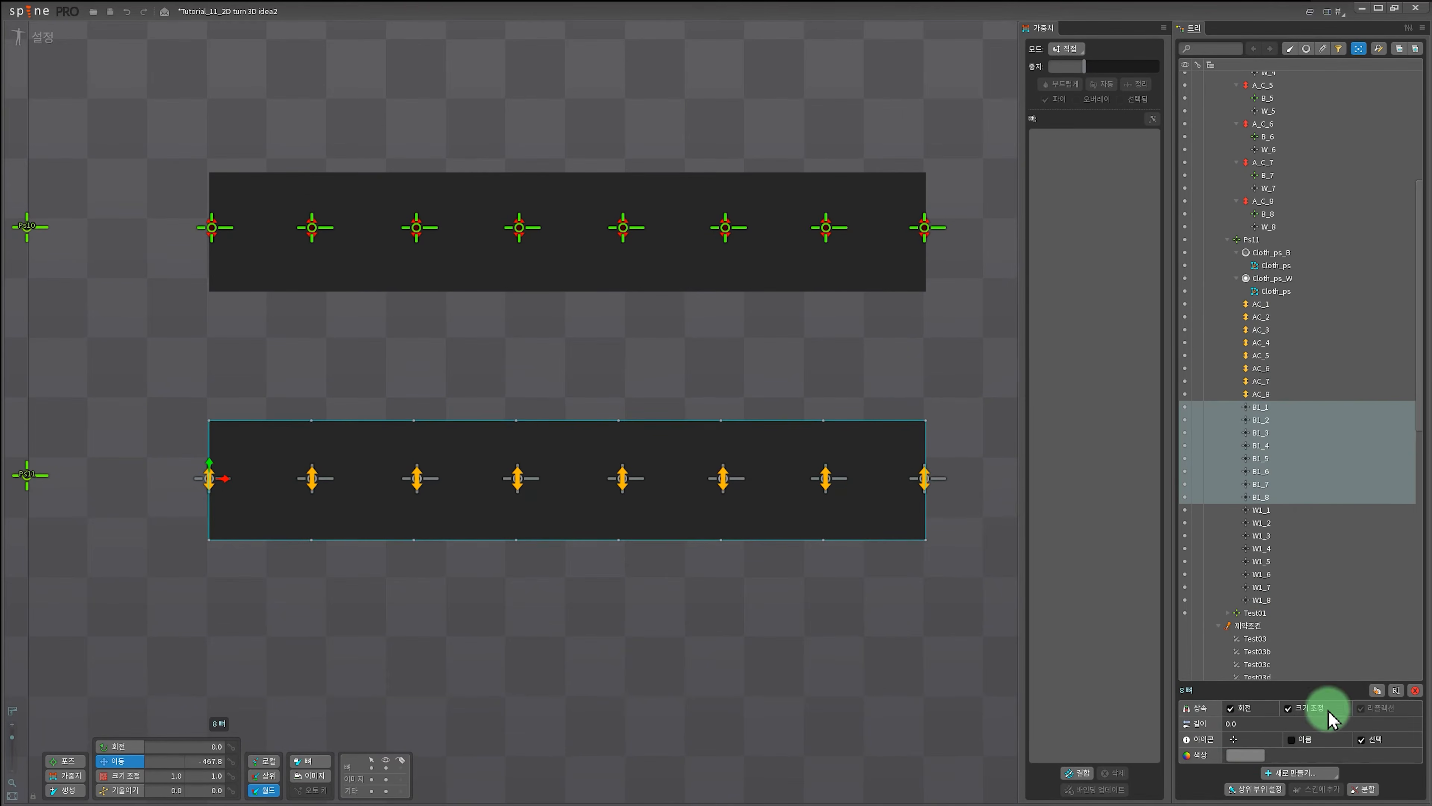
pyautogui.click(1234, 740)
pyautogui.click(1245, 755)
pyautogui.click(1051, 452)
pyautogui.click(911, 673)
pyautogui.press('space')
pyautogui.scroll(-2, 654, 700)
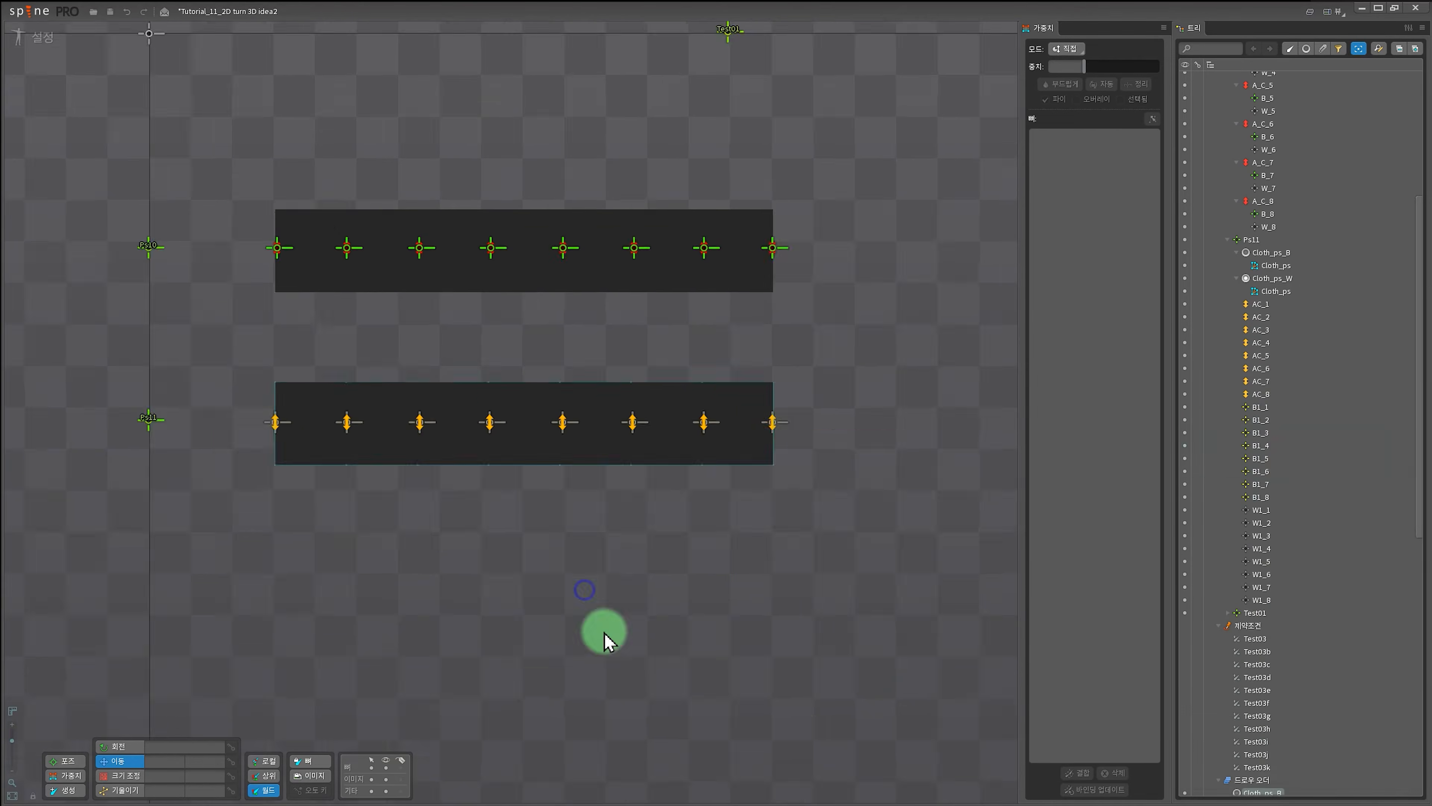
# Inspect bone AC_8 and the B1_1 to B1_8 and W1_1 to W1_8 bone groups on the lower mesh.
pyautogui.scroll(1, 604, 640)
pyautogui.click(1254, 395)
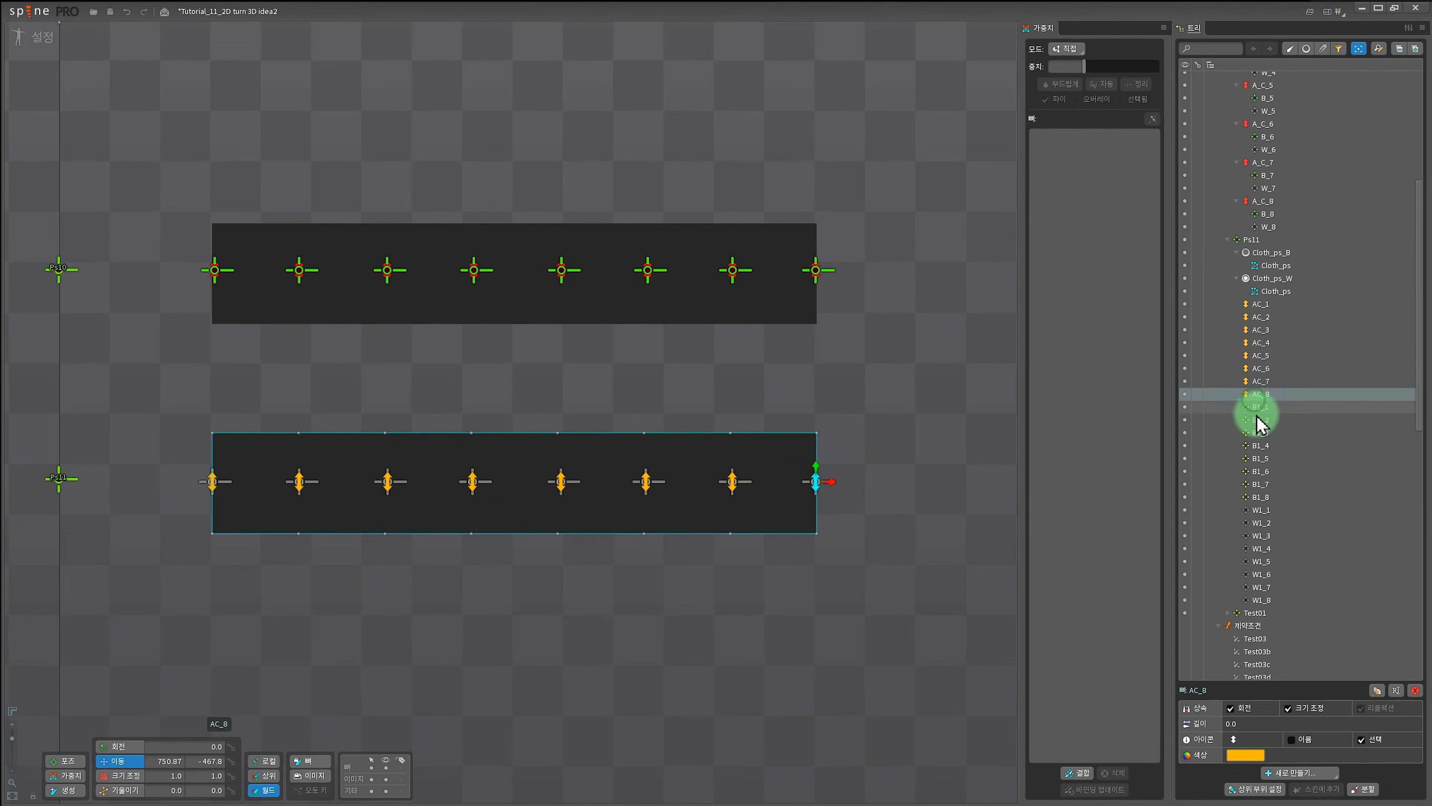
pyautogui.click(1256, 407)
pyautogui.keyDown('shift'); pyautogui.click(1257, 496); pyautogui.keyUp('shift')
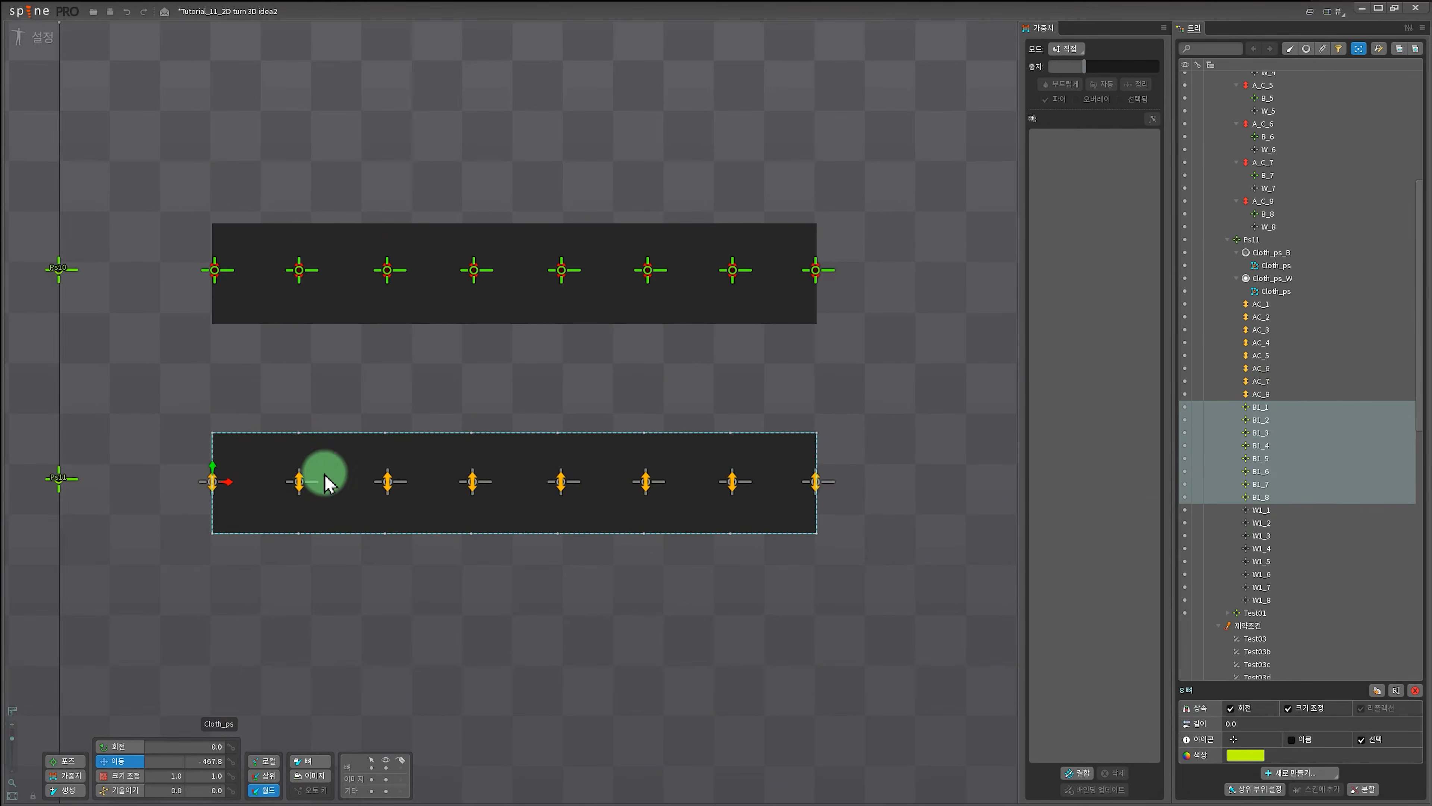
pyautogui.click(1263, 511)
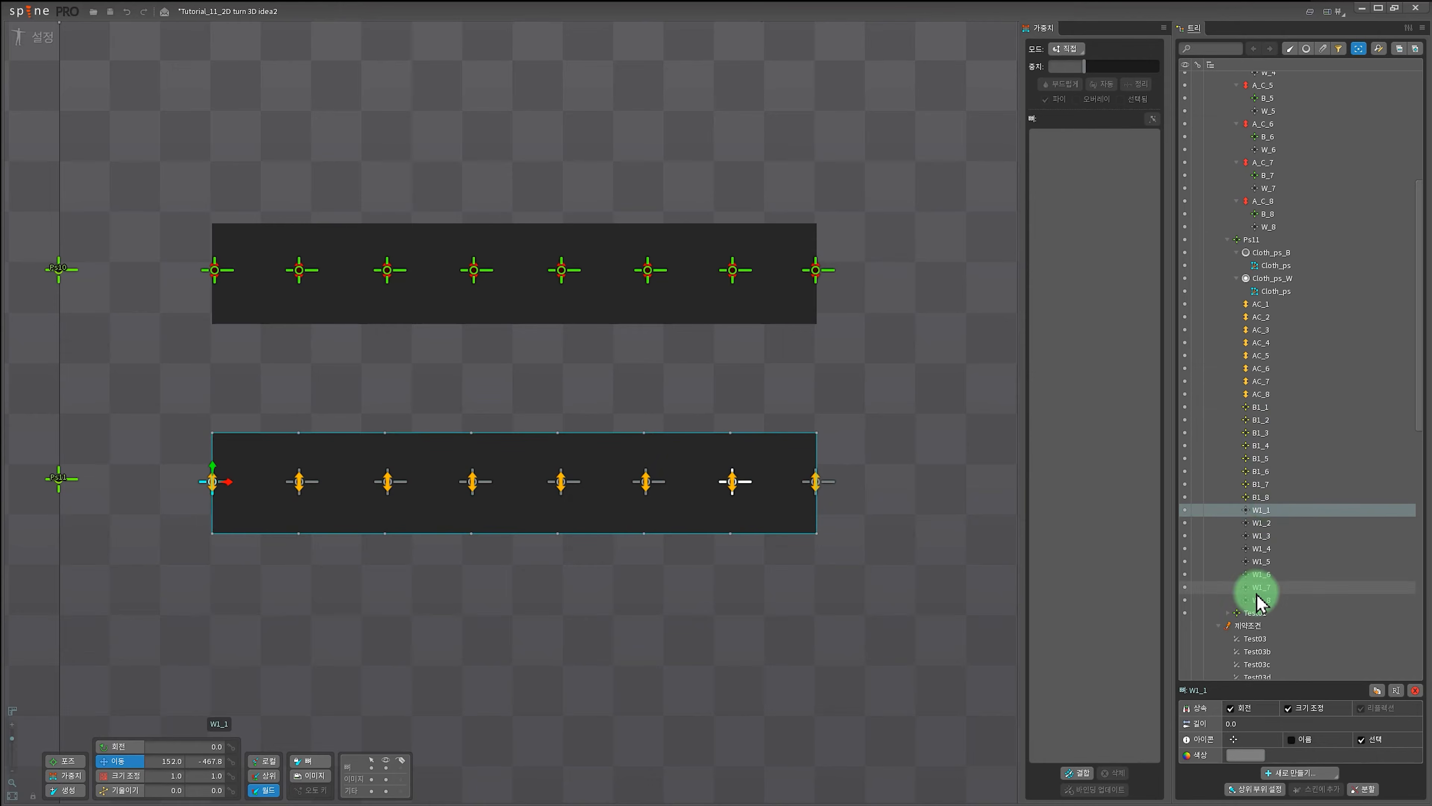
pyautogui.keyDown('shift'); pyautogui.click(1256, 599); pyautogui.keyUp('shift')
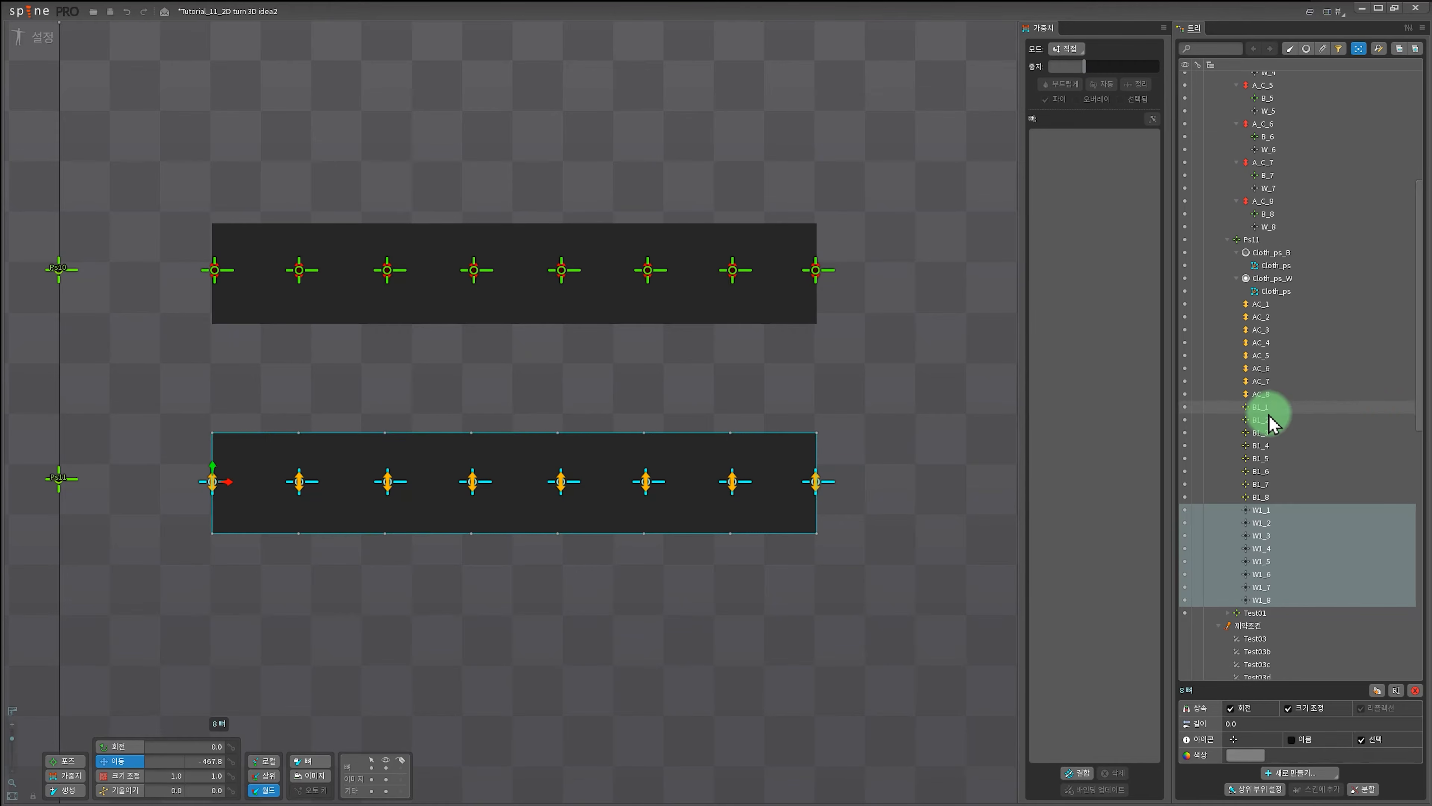
# Hide the Cloth_ps_B slot and bind bones W1_1 to W1_8 to the light Cloth_ps mesh.
pyautogui.click(1185, 253)
pyautogui.click(1276, 290)
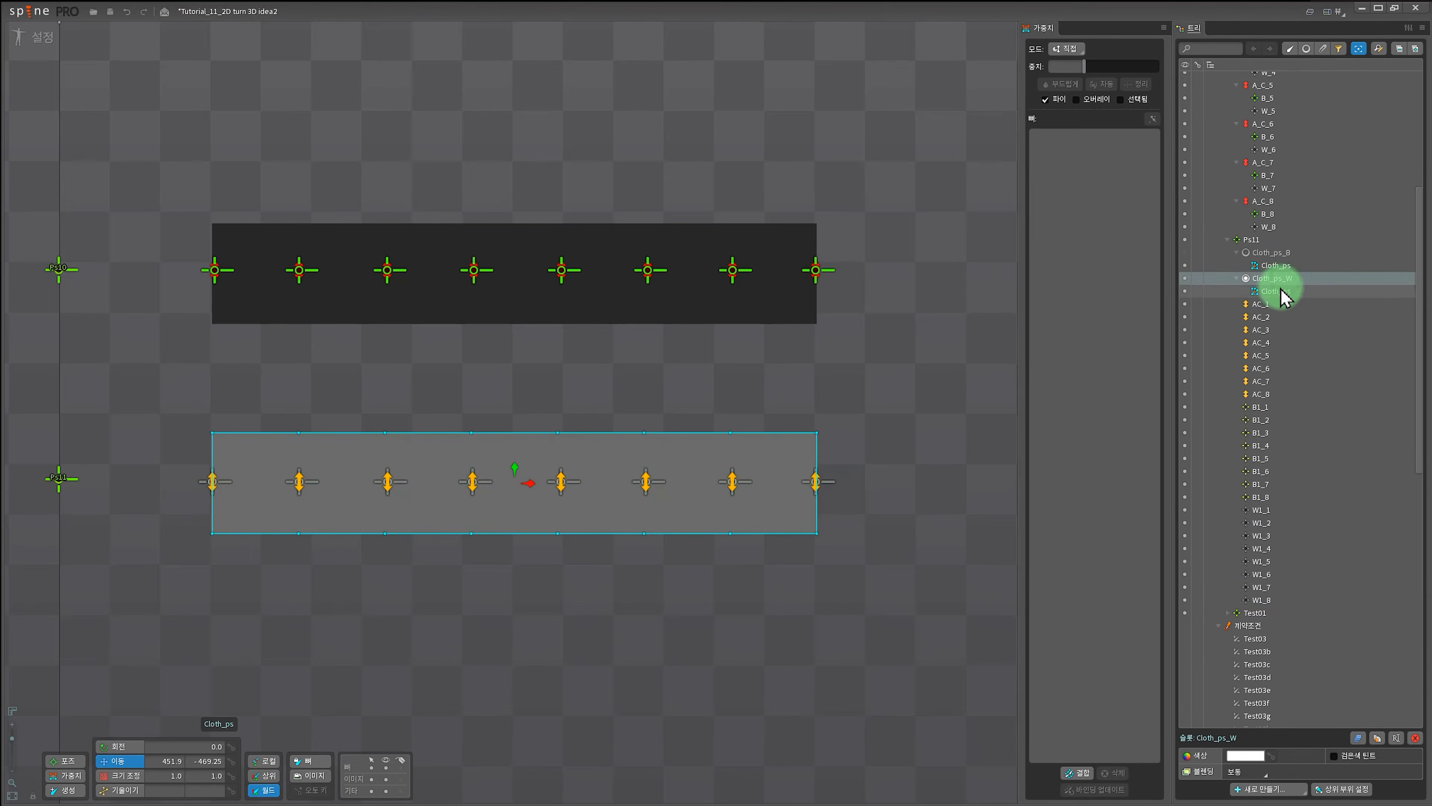
pyautogui.scroll(4, 472, 640)
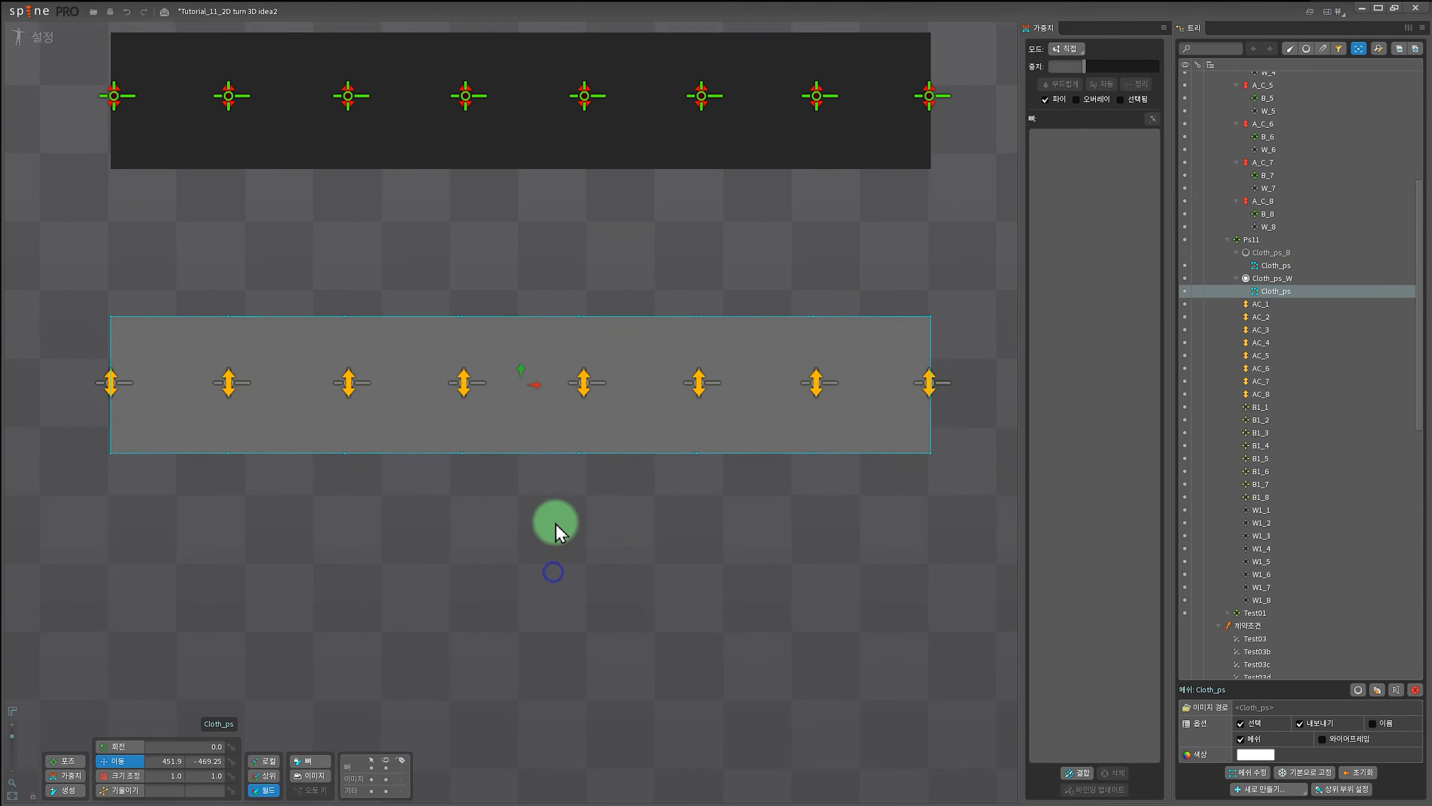
pyautogui.click(1078, 772)
pyautogui.click(1263, 510)
pyautogui.click(1265, 523)
pyautogui.click(1264, 536)
pyautogui.click(1264, 548)
pyautogui.click(1264, 561)
pyautogui.click(1264, 574)
pyautogui.click(1264, 587)
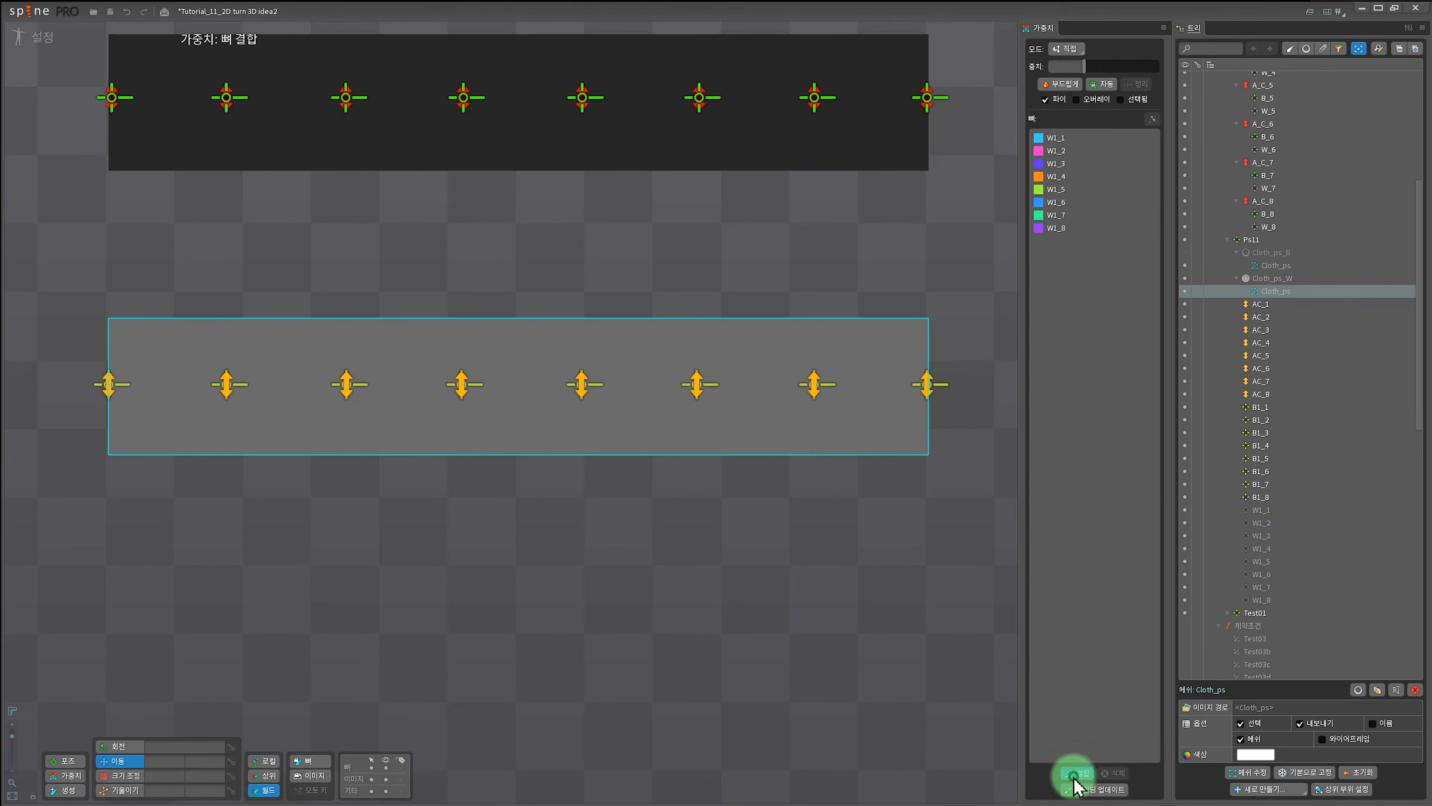
# Weight the light mesh's first five vertical vertex pairs 100% to bones W1_1 through W1_5, one bone per pair.
pyautogui.scroll(1, 141, 413)
pyautogui.moveTo(115, 277); pyautogui.dragTo(57, 558)
pyautogui.moveTo(100, 374); pyautogui.dragTo(96, 282)
pyautogui.moveTo(253, 277); pyautogui.dragTo(197, 576)
pyautogui.moveTo(247, 374); pyautogui.dragTo(246, 294)
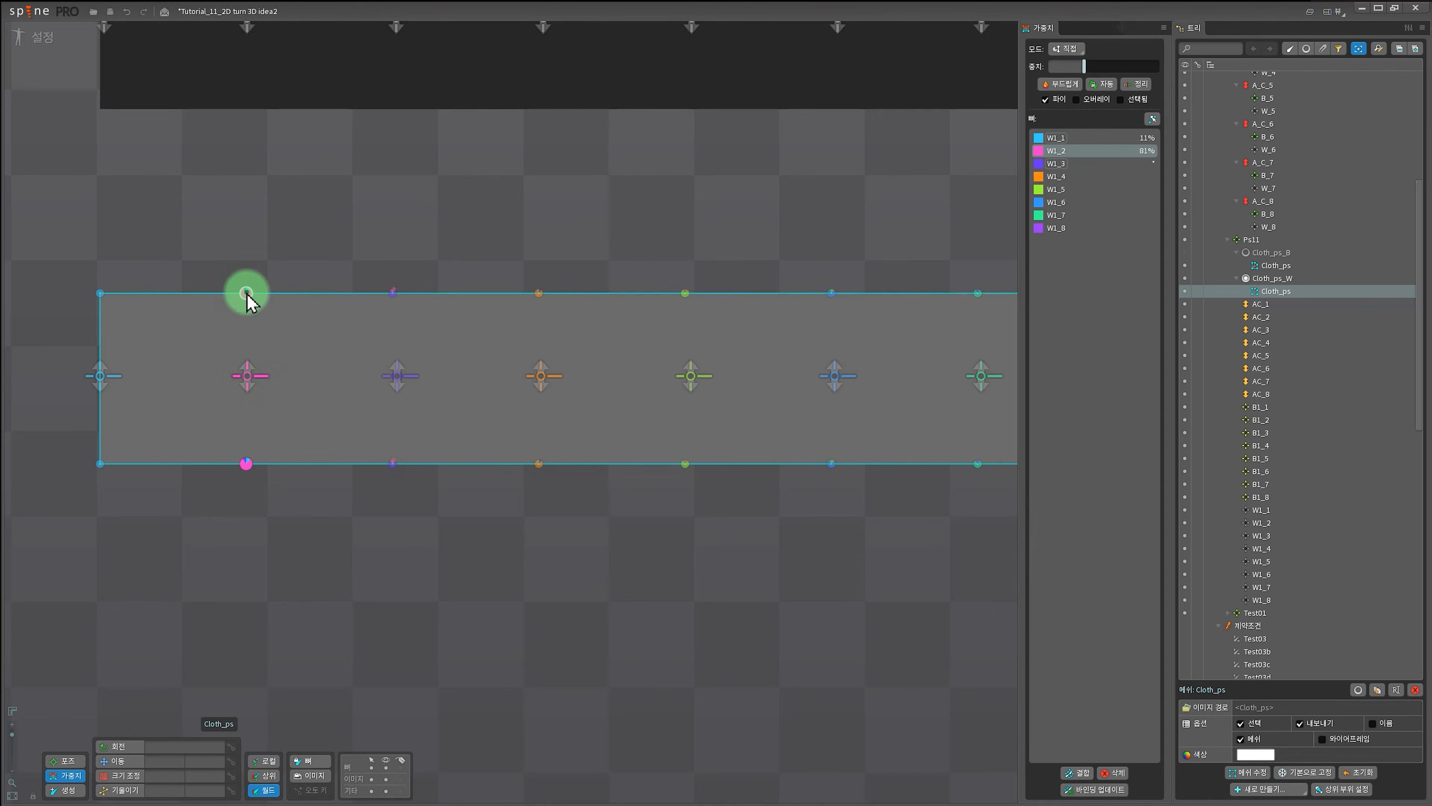
pyautogui.moveTo(401, 279); pyautogui.dragTo(355, 565)
pyautogui.click(397, 371)
pyautogui.moveTo(397, 371); pyautogui.dragTo(398, 290)
pyautogui.moveTo(556, 276); pyautogui.dragTo(521, 519)
pyautogui.moveTo(541, 374); pyautogui.dragTo(542, 292)
pyautogui.moveTo(702, 278); pyautogui.dragTo(665, 513)
pyautogui.moveTo(695, 376); pyautogui.dragTo(697, 123)
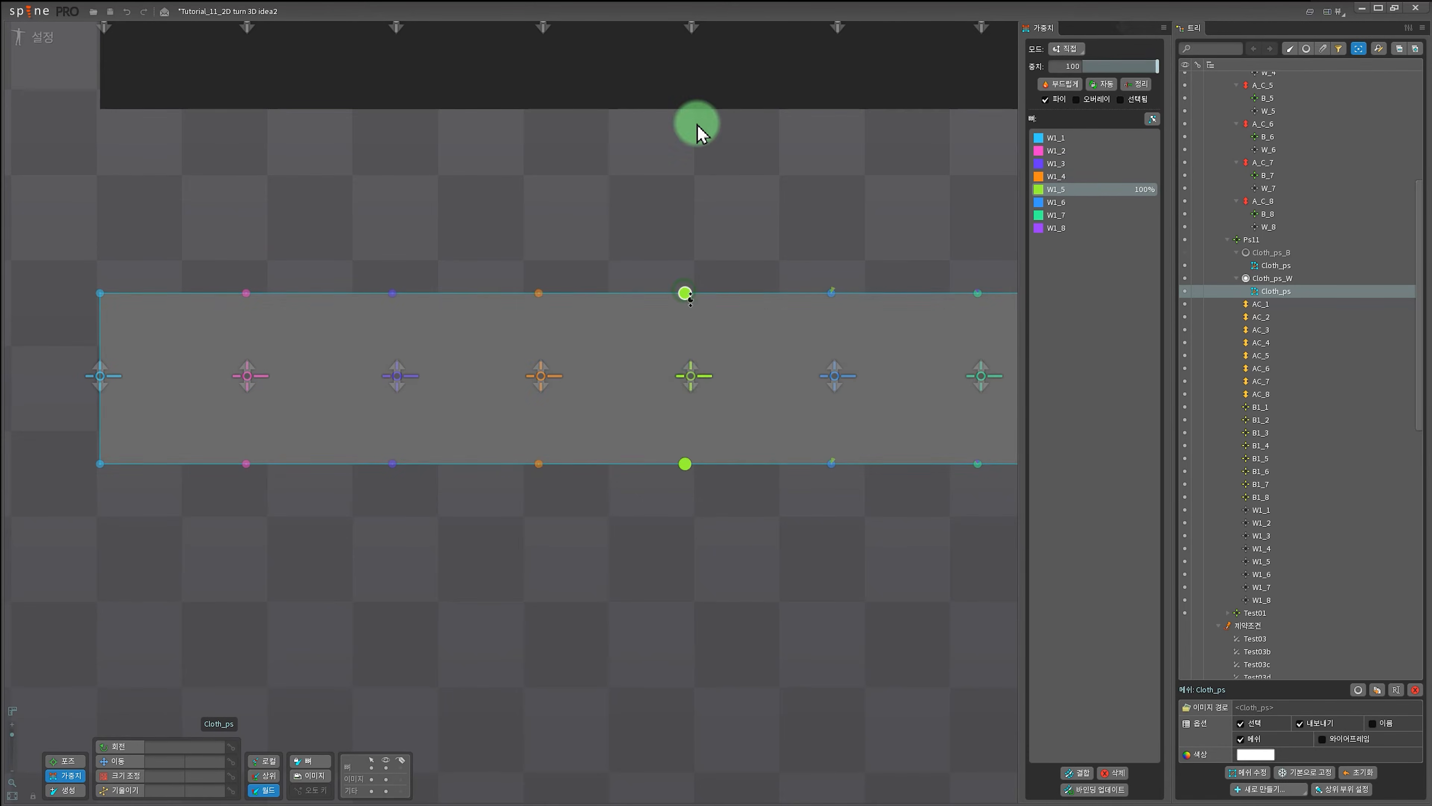
# Weight the light mesh's last three vertical vertex pairs 100% to bones W1_6, W1_7 and W1_8 respectively.
pyautogui.moveTo(829, 313); pyautogui.dragTo(446, 321)
pyautogui.moveTo(469, 282); pyautogui.dragTo(432, 516)
pyautogui.moveTo(452, 384); pyautogui.dragTo(451, 259)
pyautogui.moveTo(581, 276); pyautogui.dragTo(606, 500)
pyautogui.moveTo(599, 385); pyautogui.dragTo(600, 271)
pyautogui.moveTo(726, 280); pyautogui.dragTo(756, 502)
pyautogui.moveTo(739, 385); pyautogui.dragTo(754, 244)
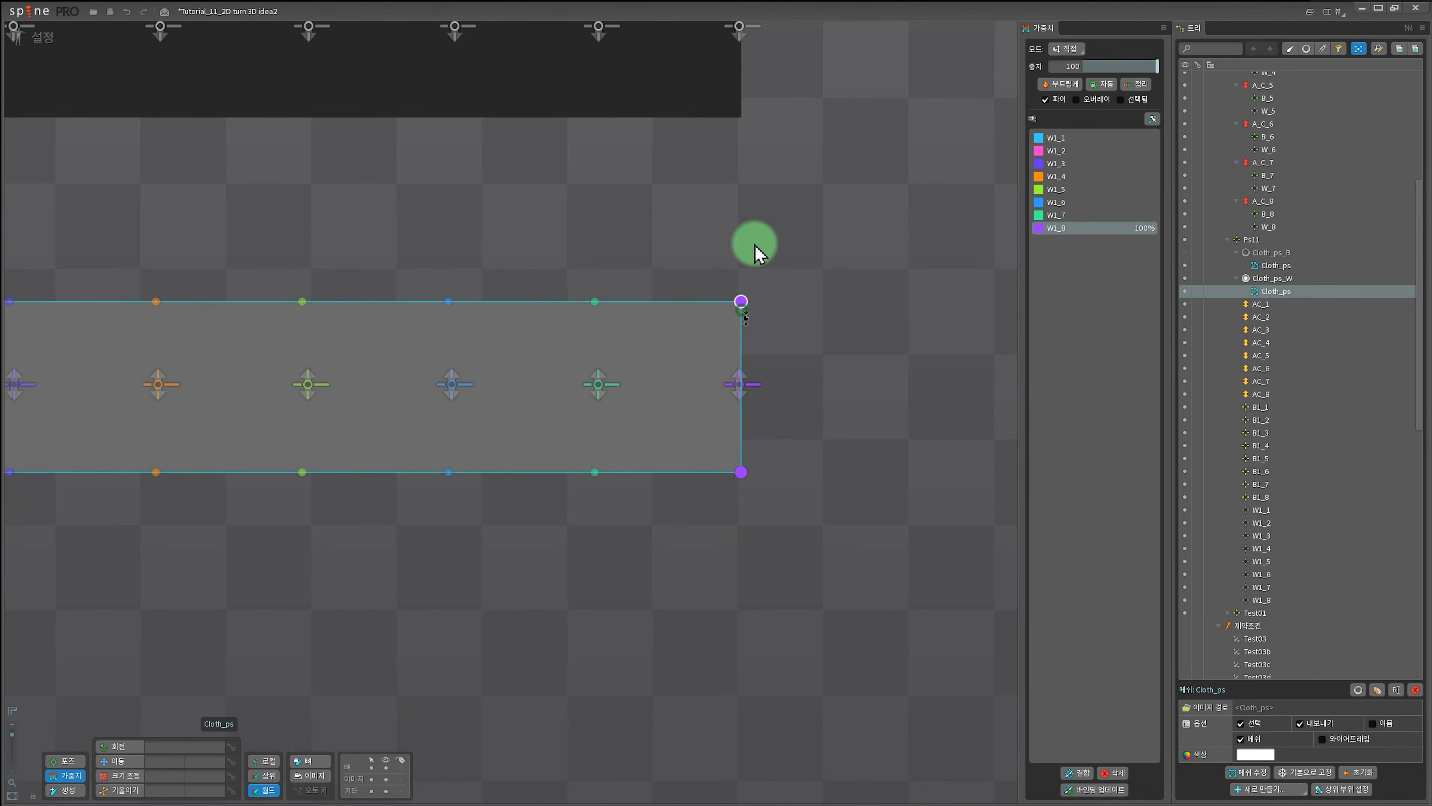
# Save the project and make the Cloth_ps_B slot visible again.
pyautogui.scroll(-4, 700, 417)
pyautogui.hotkey('ctrl', 's')
pyautogui.press('space')
pyautogui.click(1187, 253)
pyautogui.click(1186, 253)
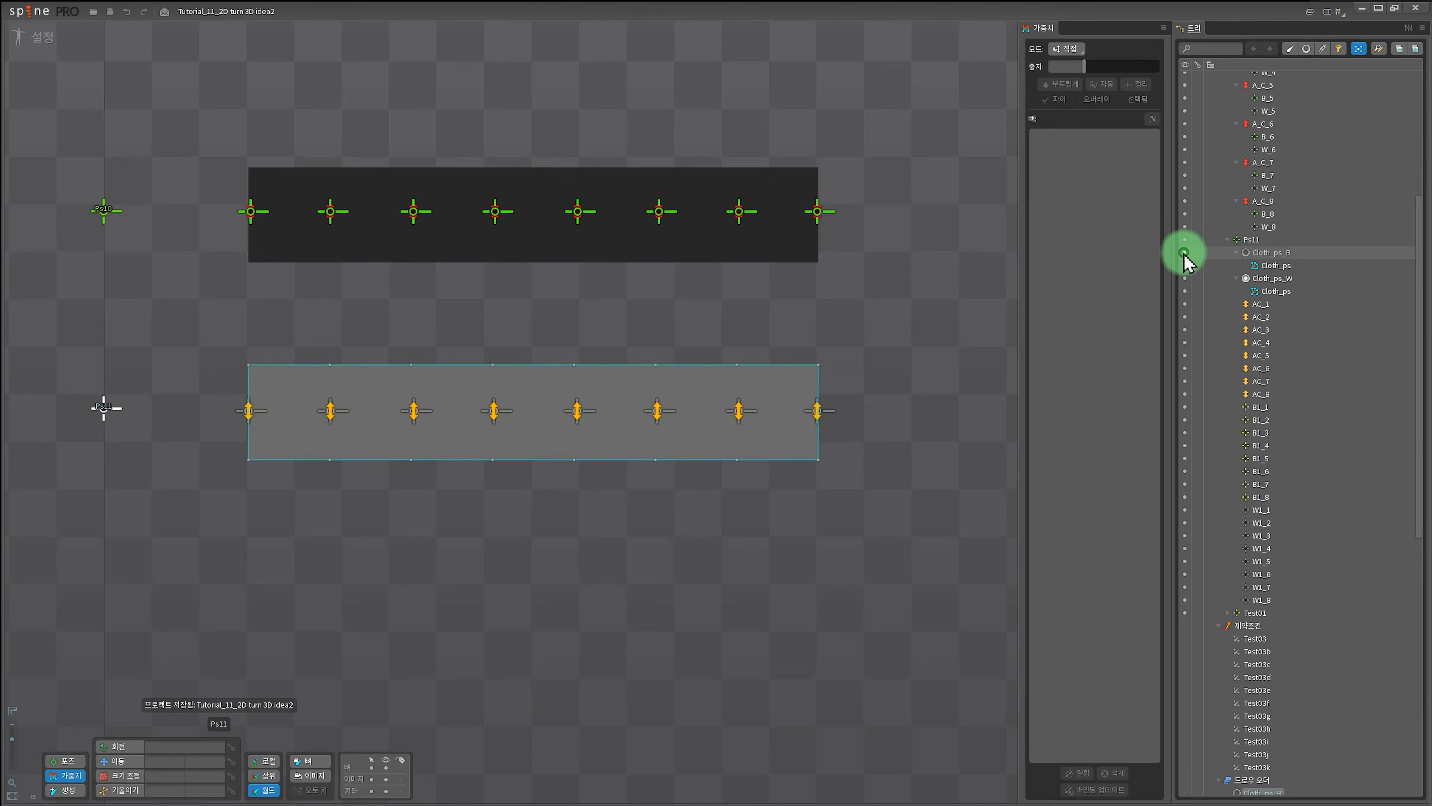
pyautogui.click(1184, 253)
# Bind bones B1_1 to B1_8 to the dark Cloth_ps mesh under Cloth_ps_B.
pyautogui.click(1277, 266)
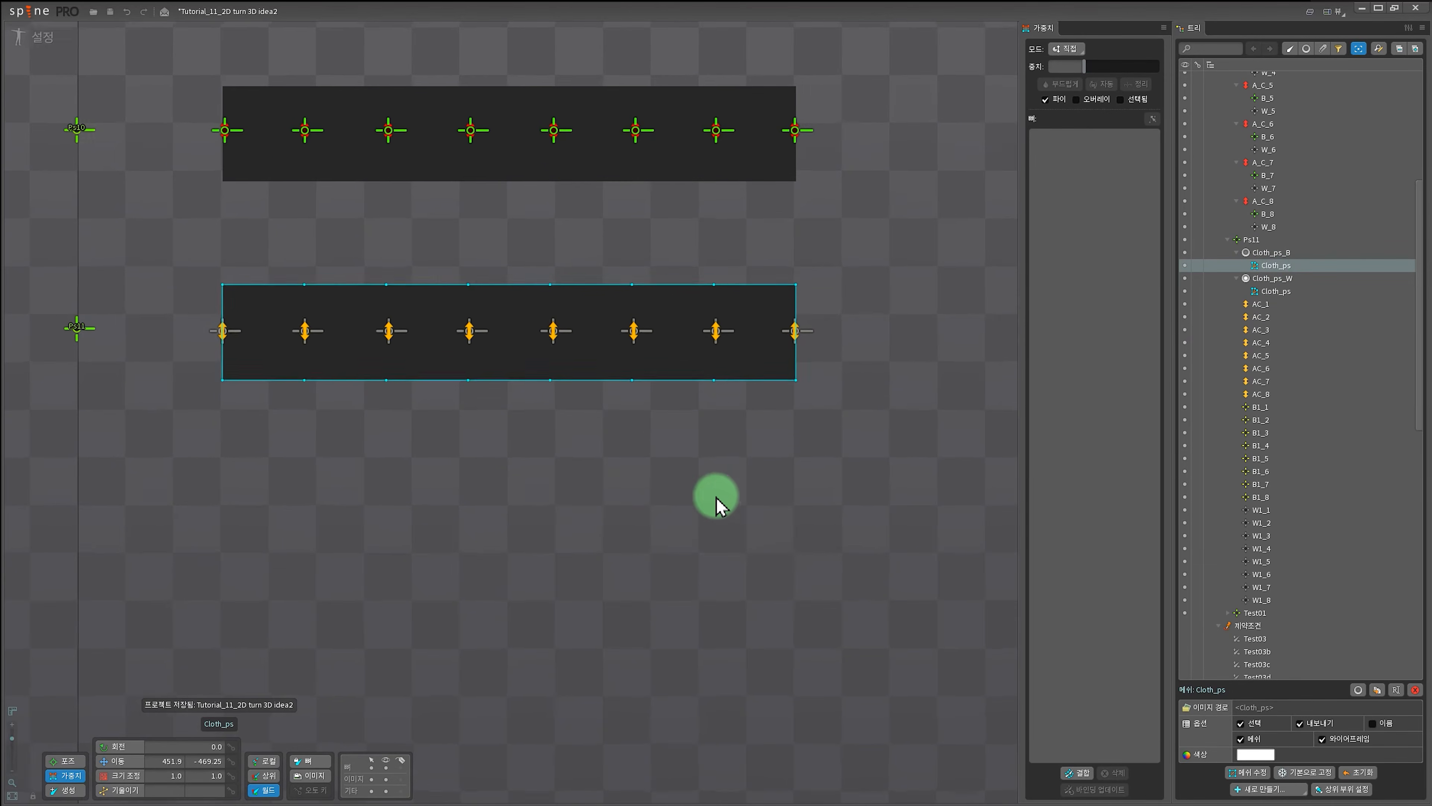
pyautogui.scroll(3, 720, 506)
pyautogui.click(1261, 407)
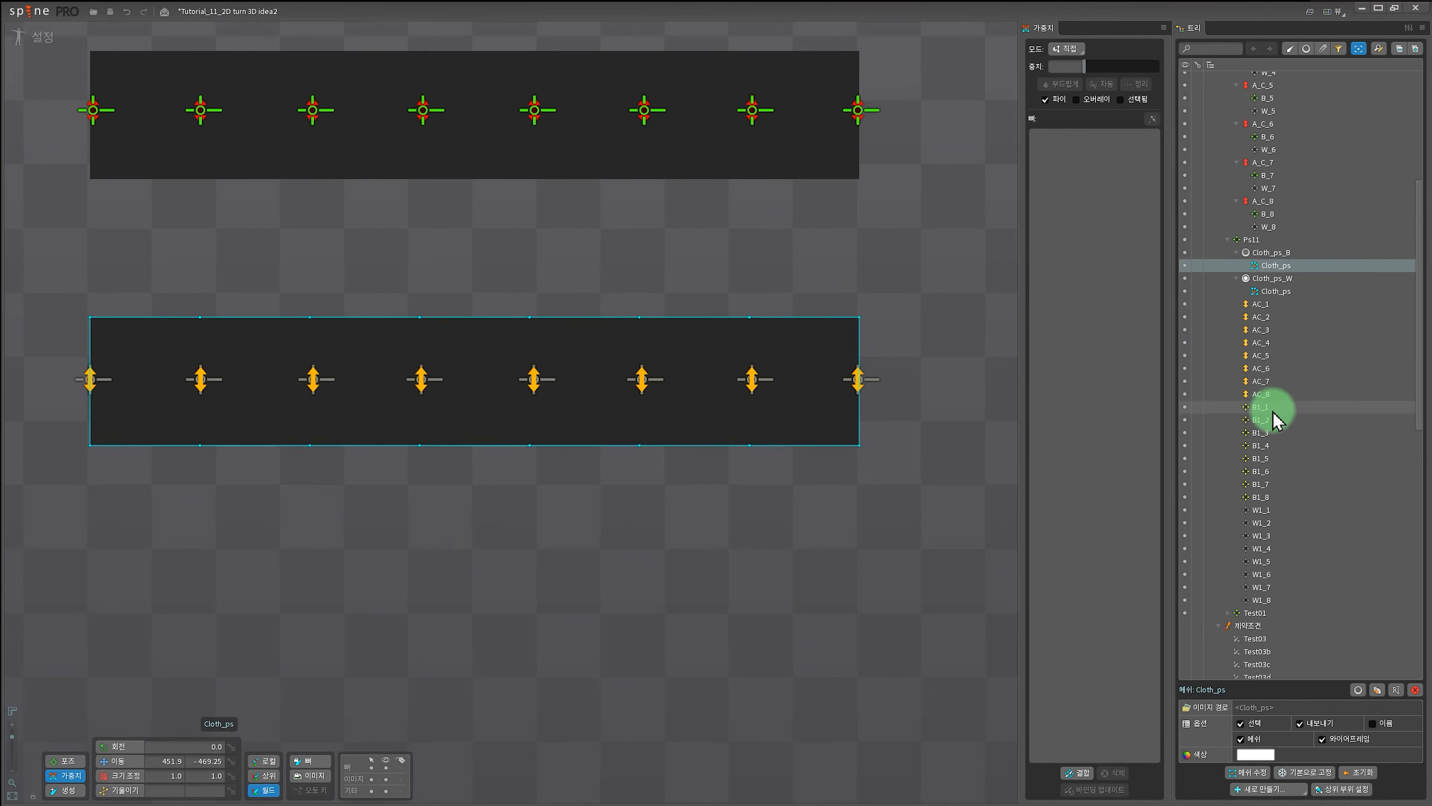
pyautogui.keyDown('shift'); pyautogui.click(1261, 496); pyautogui.keyUp('shift')
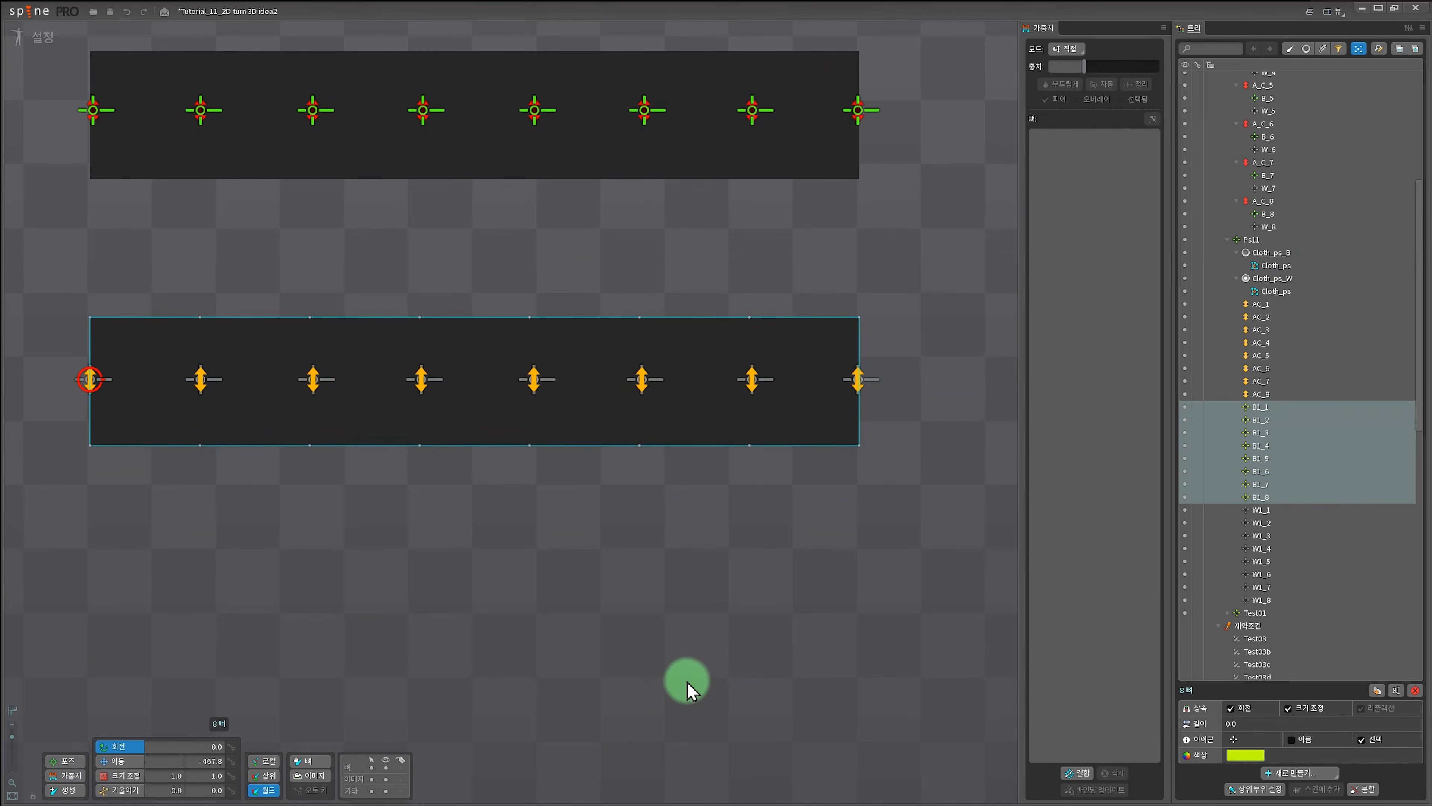
pyautogui.click(1276, 265)
pyautogui.click(1078, 773)
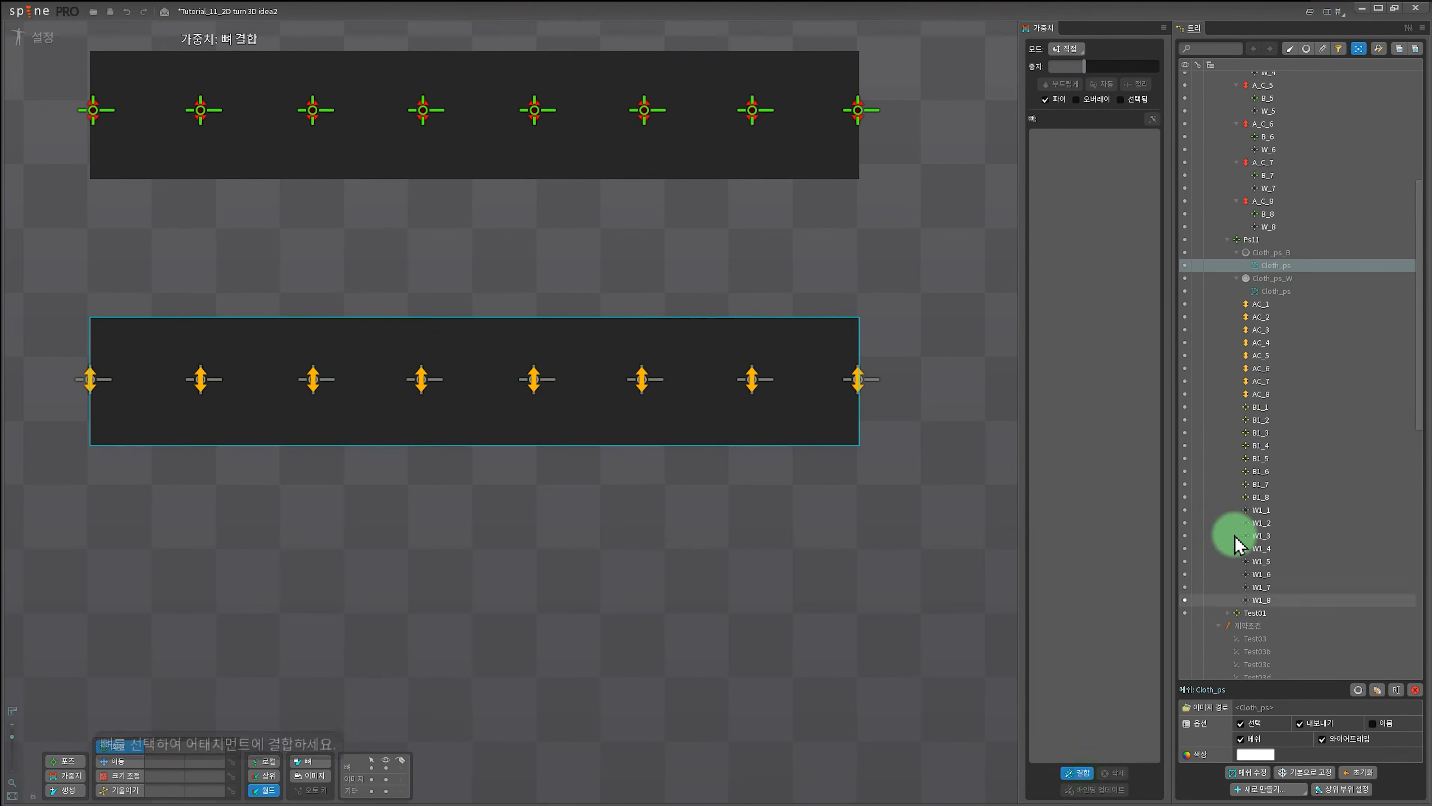
pyautogui.moveTo(1261, 408); pyautogui.dragTo(1261, 497)
pyautogui.press('Escape')
# Hide the Cloth_ps_W slot and weight the dark mesh's first three vertex pairs to bones B1_1, B1_2 and B1_3 respectively.
pyautogui.scroll(2, 466, 673)
pyautogui.moveTo(289, 588); pyautogui.dragTo(452, 663)
pyautogui.click(1185, 278)
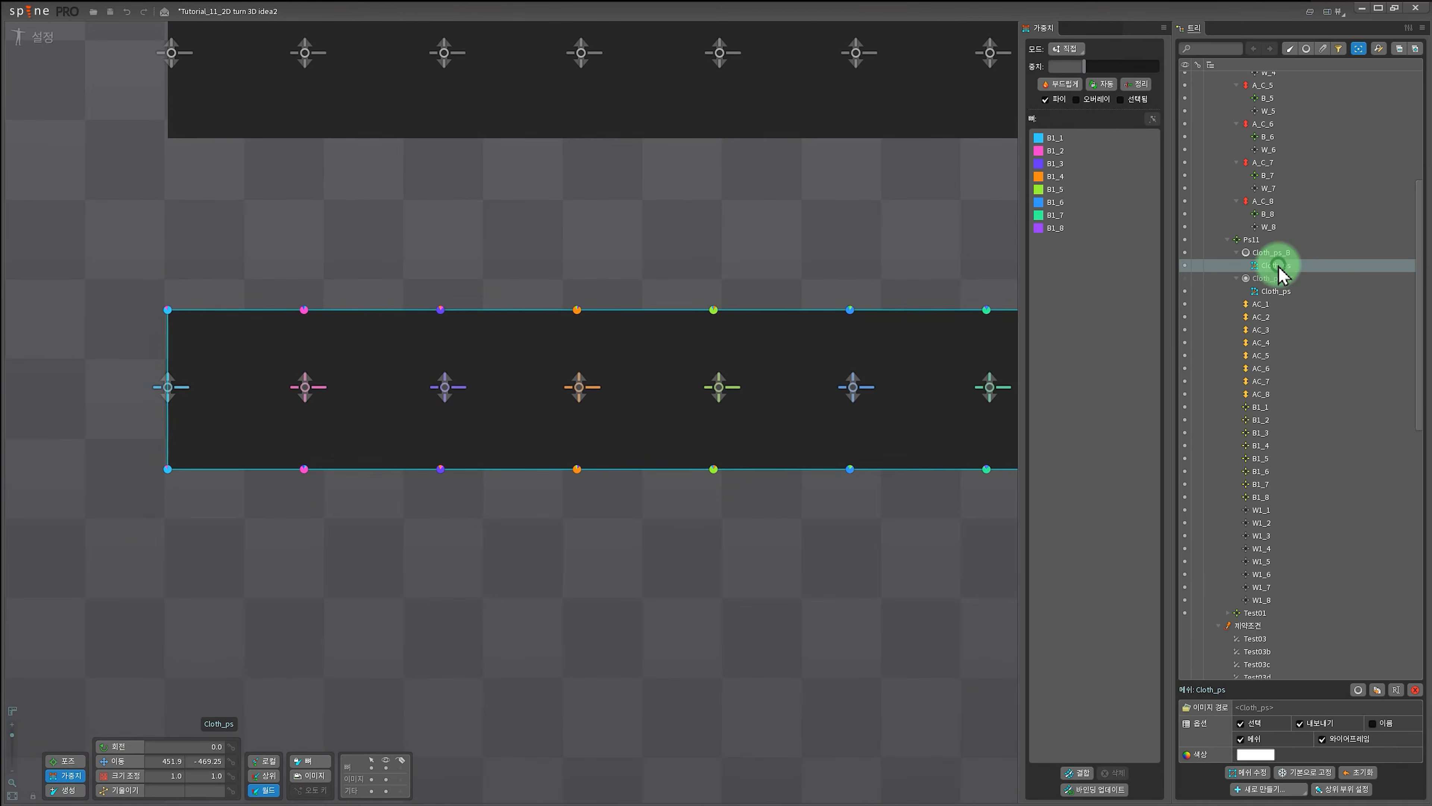
pyautogui.moveTo(155, 299); pyautogui.dragTo(182, 481)
pyautogui.moveTo(171, 389); pyautogui.dragTo(172, 308)
pyautogui.moveTo(293, 300); pyautogui.dragTo(318, 481)
pyautogui.moveTo(307, 388); pyautogui.dragTo(309, 330)
pyautogui.moveTo(427, 297); pyautogui.dragTo(465, 483)
pyautogui.moveTo(445, 388); pyautogui.dragTo(446, 354)
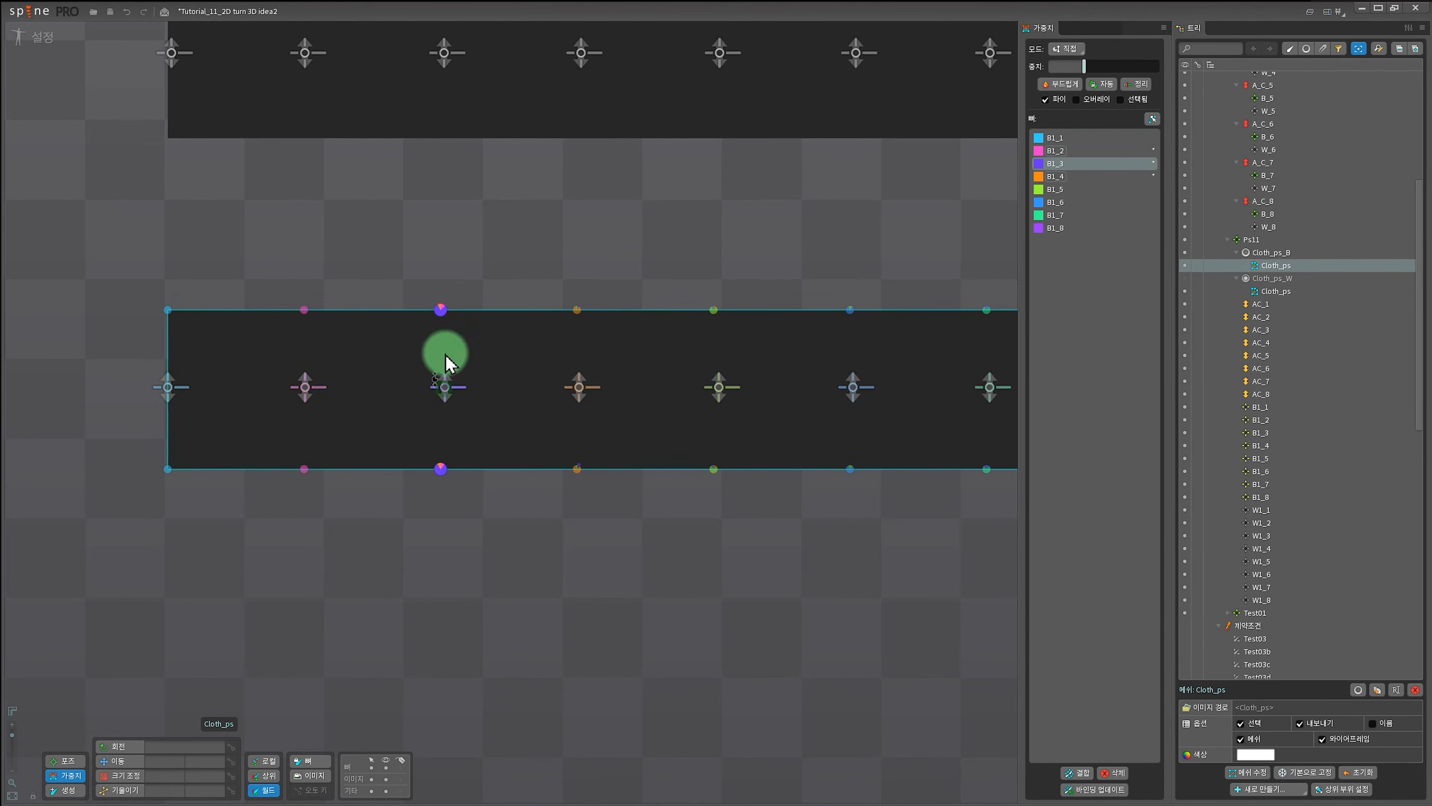
# Weight the dark mesh's remaining vertical vertex pairs entirely to their matching B1 bones, up to B1_8.
pyautogui.moveTo(416, 300); pyautogui.dragTo(460, 489)
pyautogui.moveTo(442, 397); pyautogui.dragTo(448, 332)
pyautogui.moveTo(439, 297); pyautogui.dragTo(482, 484)
pyautogui.moveTo(461, 391); pyautogui.dragTo(482, 324)
pyautogui.moveTo(660, 549); pyautogui.dragTo(540, 536)
pyautogui.moveTo(433, 280); pyautogui.dragTo(475, 480)
pyautogui.moveTo(463, 384); pyautogui.dragTo(510, 480)
pyautogui.moveTo(508, 379); pyautogui.dragTo(520, 206)
pyautogui.moveTo(601, 276); pyautogui.dragTo(652, 476)
pyautogui.moveTo(634, 380); pyautogui.dragTo(649, 150)
pyautogui.scroll(-2, 609, 350)
pyautogui.press('Escape')
pyautogui.press('Escape')
# Parent bones B1_1 and W1_1 to bone AC_1.
pyautogui.scroll(-1, 594, 544)
pyautogui.moveTo(699, 536); pyautogui.dragTo(673, 592)
pyautogui.scroll(3, 541, 572)
pyautogui.moveTo(535, 555); pyautogui.dragTo(606, 523)
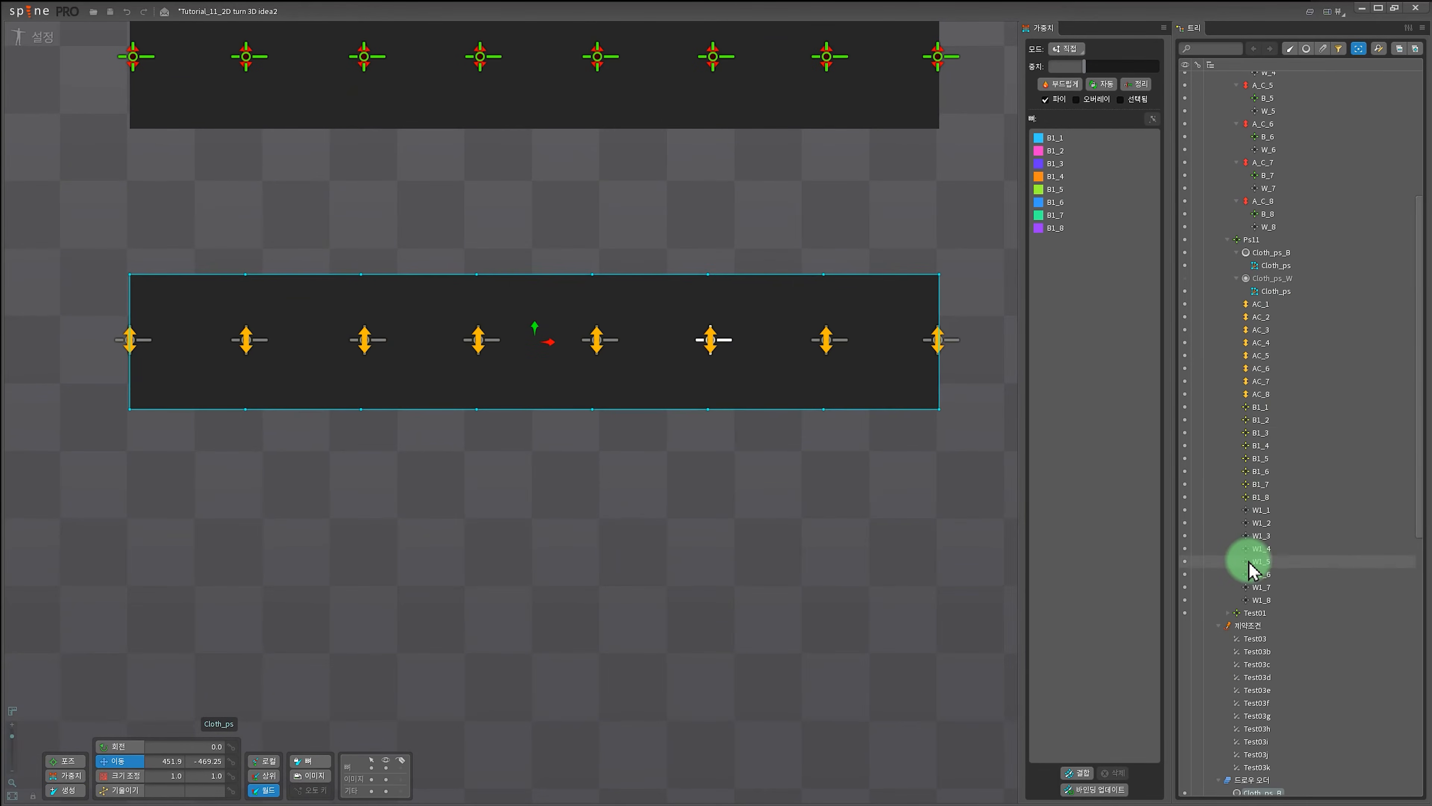
pyautogui.click(1256, 408)
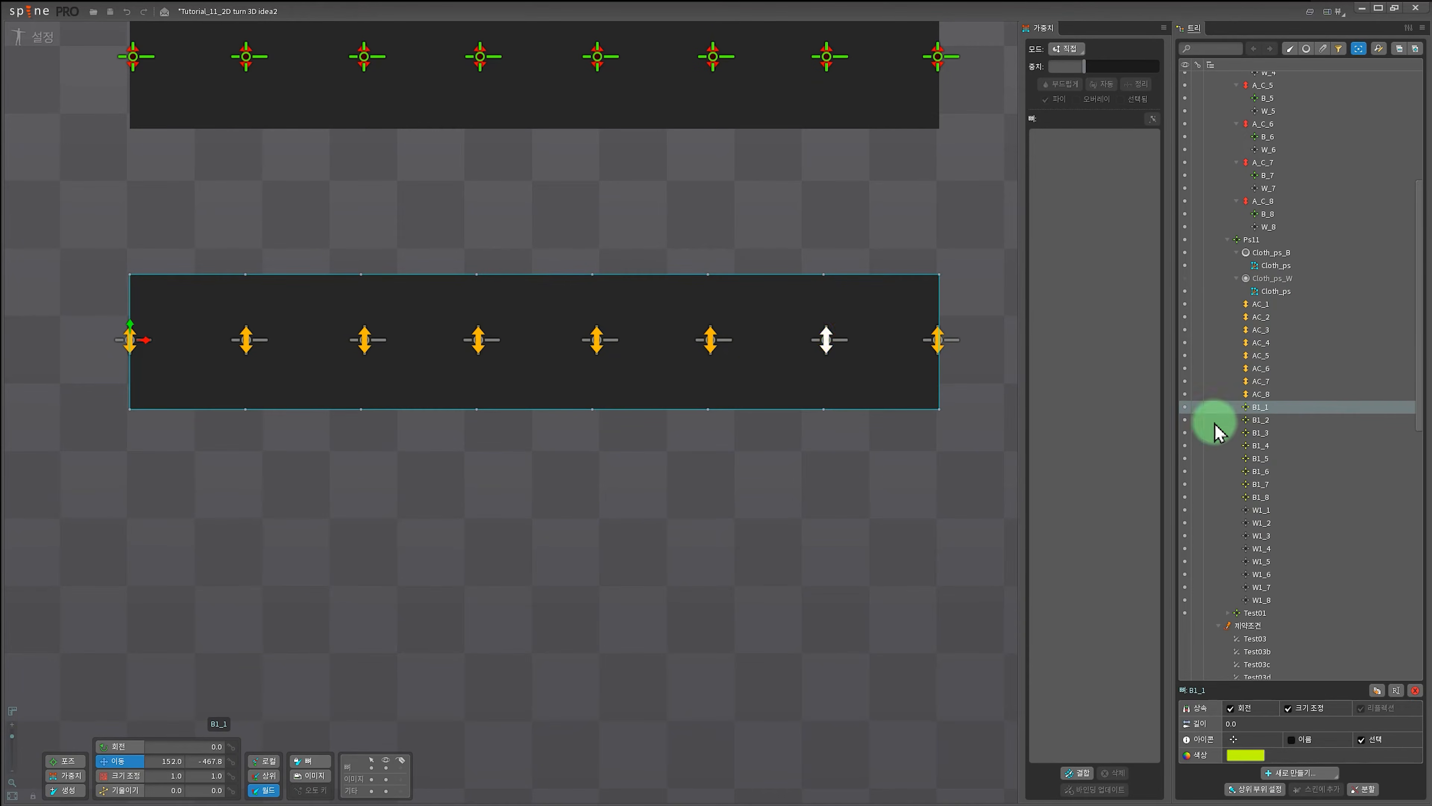
pyautogui.click(1258, 511)
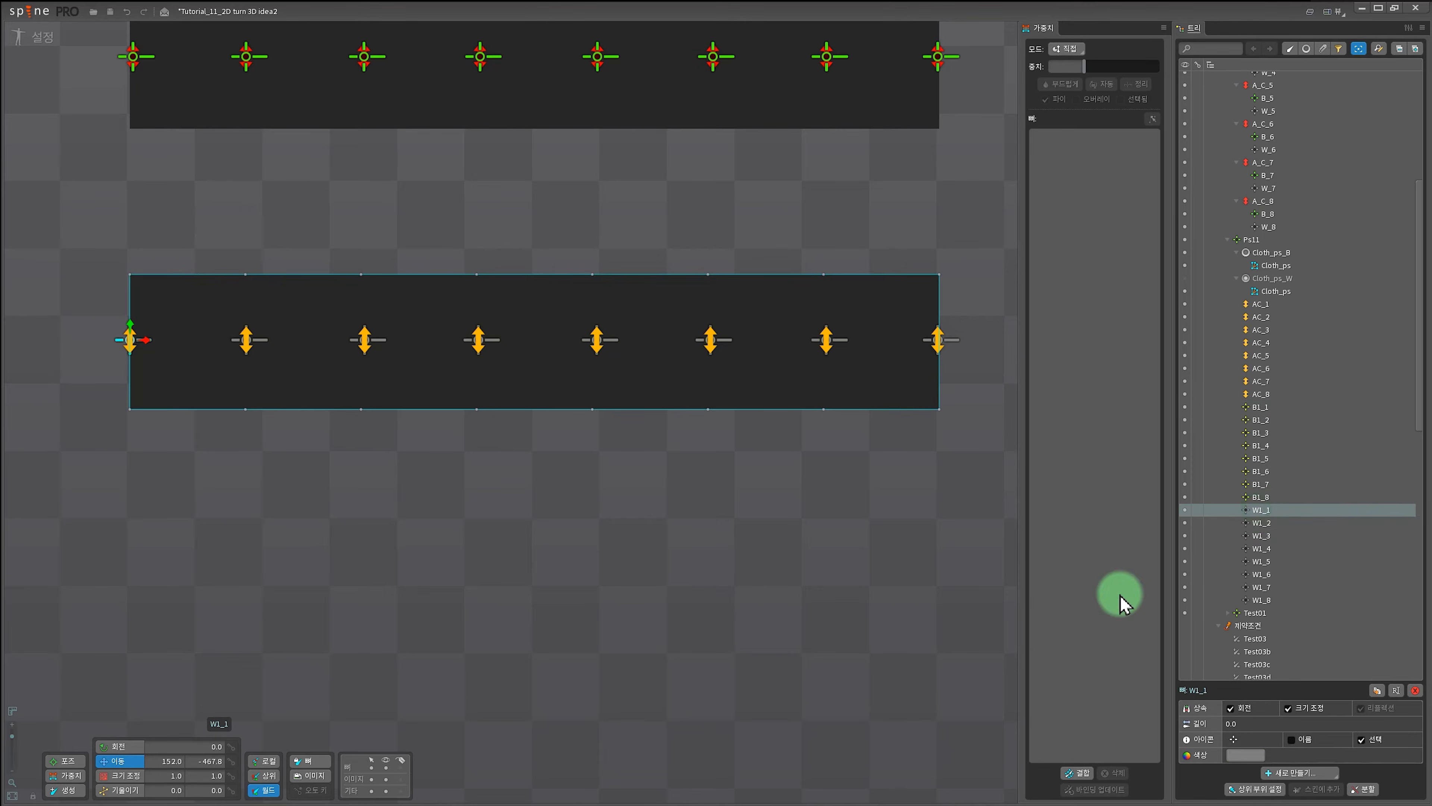
pyautogui.keyDown('ctrl'); pyautogui.click(1325, 408); pyautogui.keyUp('ctrl')
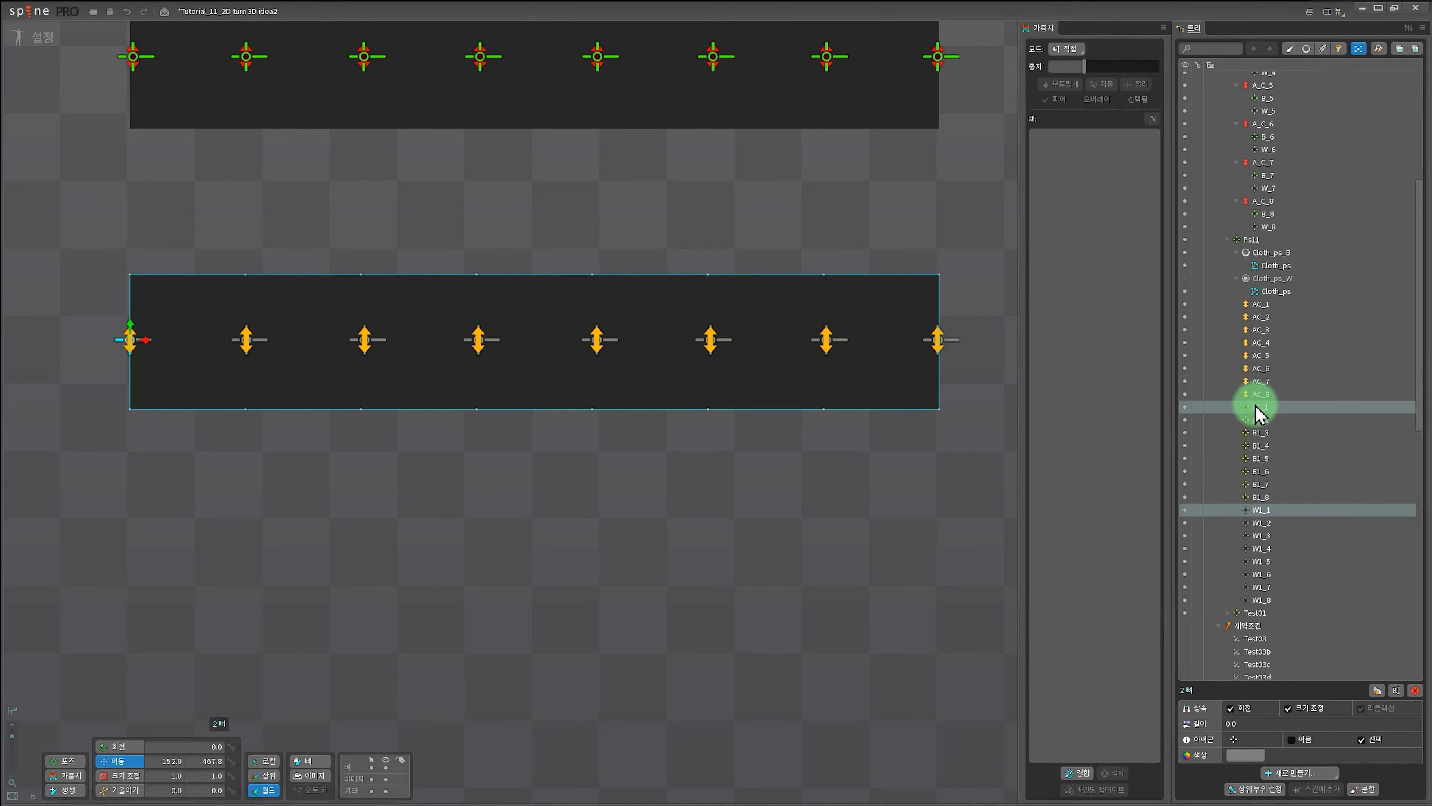
pyautogui.moveTo(1257, 406); pyautogui.dragTo(1261, 307)
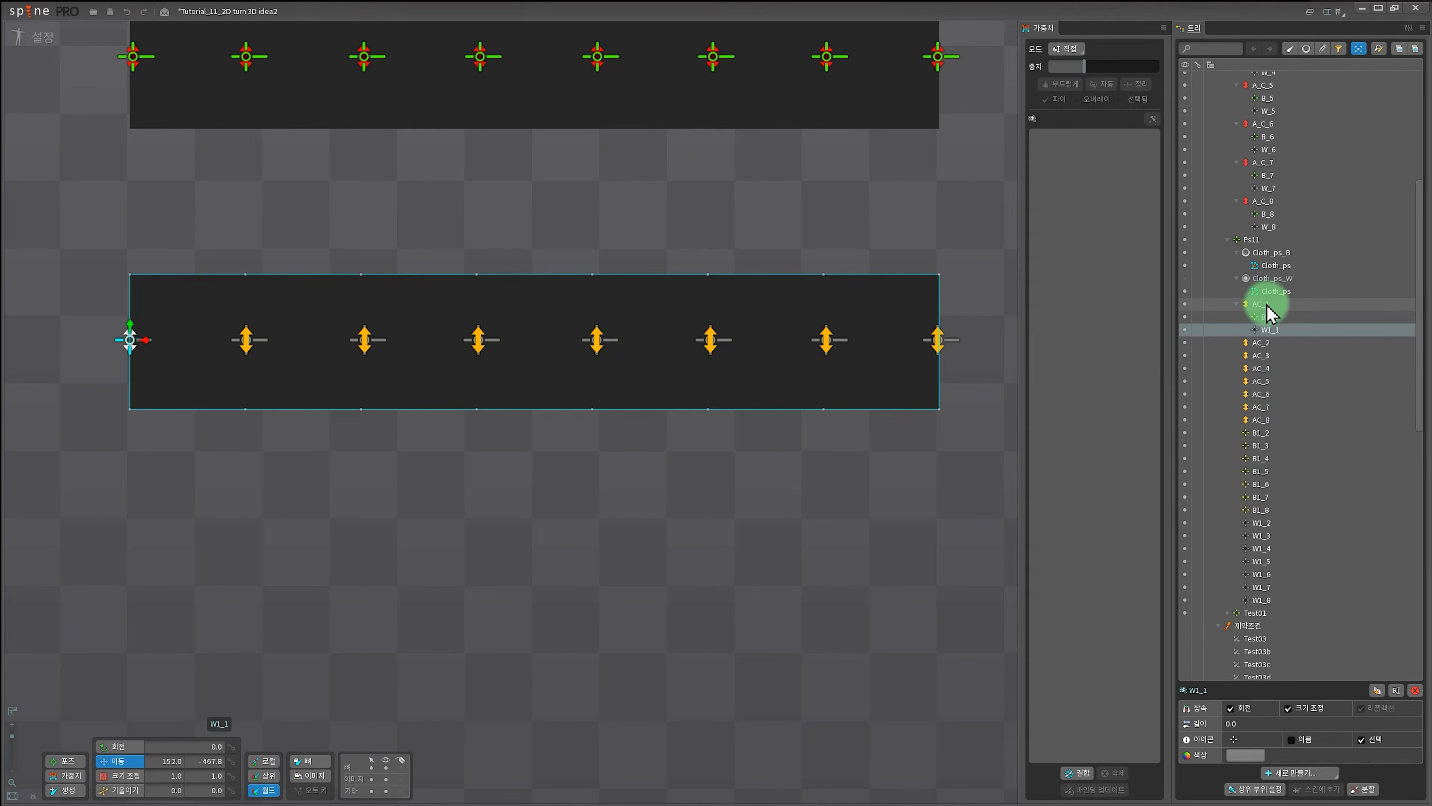
# Parent the B1 and W1 bones numbered 2 to 5 to the AC bone with the same number.
pyautogui.click(1257, 433)
pyautogui.keyDown('ctrl'); pyautogui.click(1257, 522); pyautogui.keyUp('ctrl')
pyautogui.moveTo(1257, 522); pyautogui.dragTo(1262, 382)
pyautogui.click(1261, 458)
pyautogui.keyDown('ctrl'); pyautogui.click(1262, 535); pyautogui.keyUp('ctrl')
pyautogui.click(1260, 484)
pyautogui.keyDown('ctrl'); pyautogui.click(1262, 548); pyautogui.keyUp('ctrl')
pyautogui.moveTo(1261, 549); pyautogui.dragTo(1262, 421)
pyautogui.click(1259, 510)
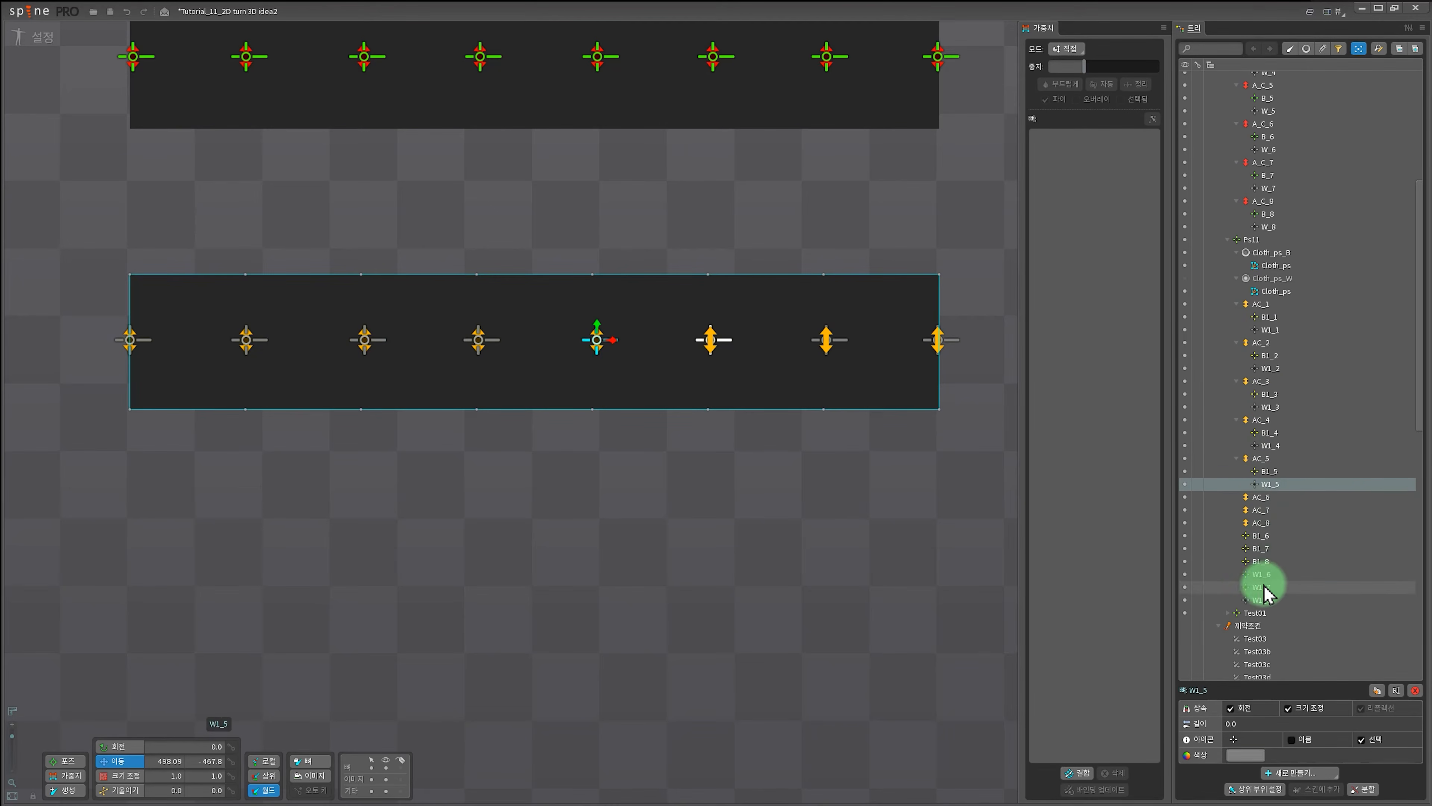
# Parent the B1 and W1 bones numbered 6 to 8 to AC_6, AC_7 and AC_8 respectively.
pyautogui.click(1263, 535)
pyautogui.keyDown('ctrl'); pyautogui.click(1263, 575); pyautogui.keyUp('ctrl')
pyautogui.moveTo(1263, 575); pyautogui.dragTo(1265, 537)
pyautogui.click(1263, 561)
pyautogui.keyDown('ctrl'); pyautogui.click(1264, 587); pyautogui.keyUp('ctrl')
pyautogui.click(1265, 588)
pyautogui.keyDown('ctrl'); pyautogui.click(1265, 600); pyautogui.keyUp('ctrl')
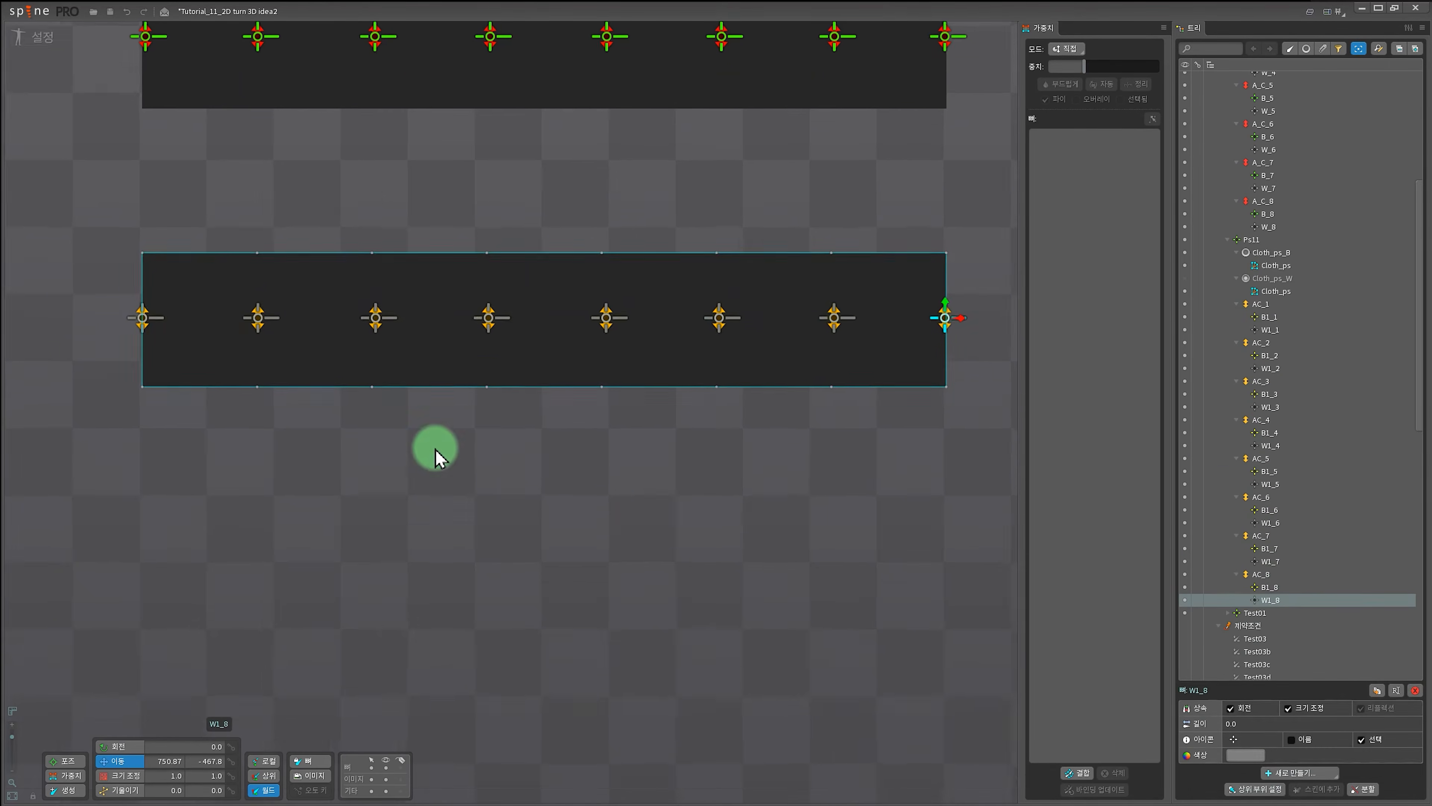
# Create a horizontal bone under Ps11 below the dark mesh and split it into a chain of eight bones, each about 83.1 long.
pyautogui.press('space')
pyautogui.scroll(-1, 678, 432)
pyautogui.moveTo(638, 430); pyautogui.dragTo(633, 450)
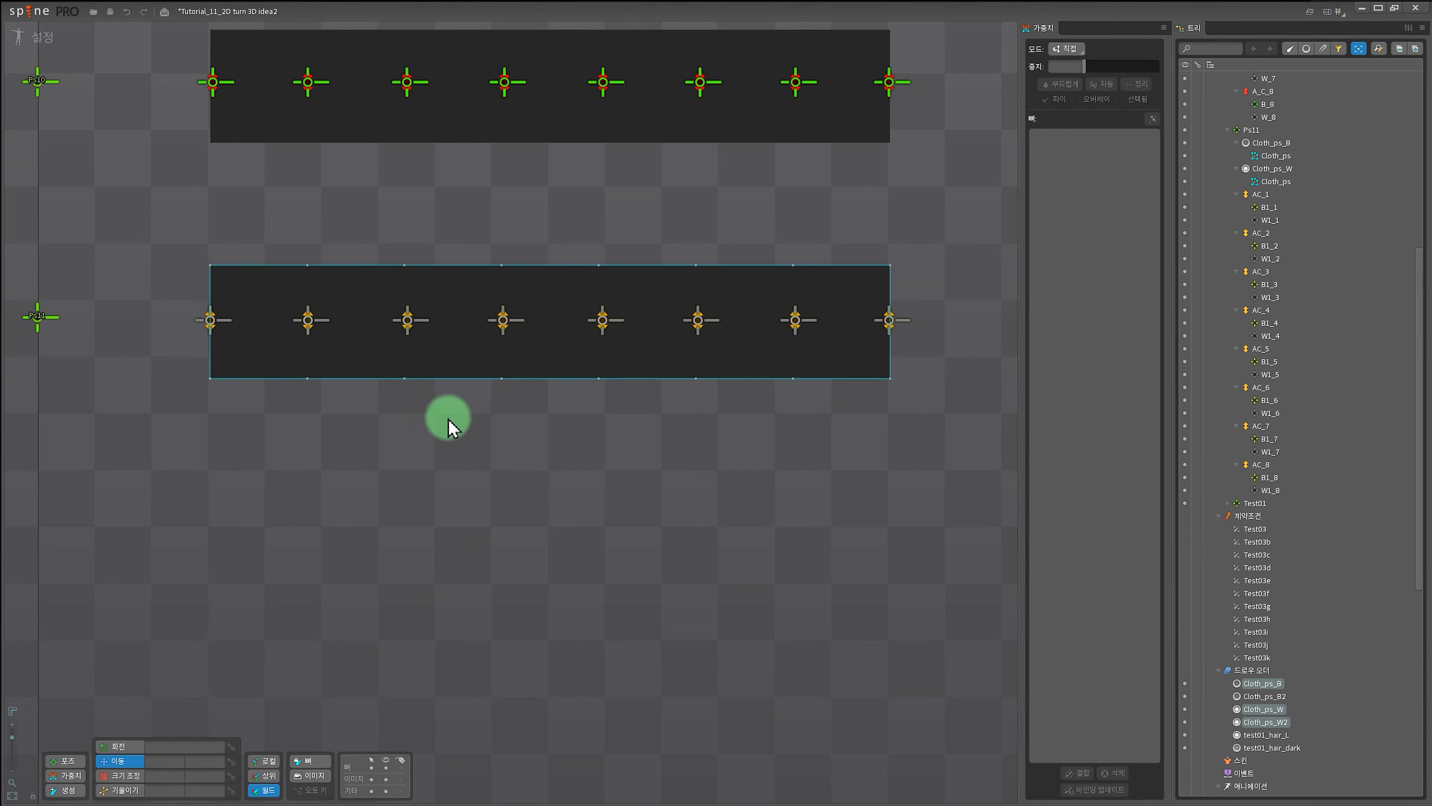
pyautogui.click(35, 318)
pyautogui.press('c')
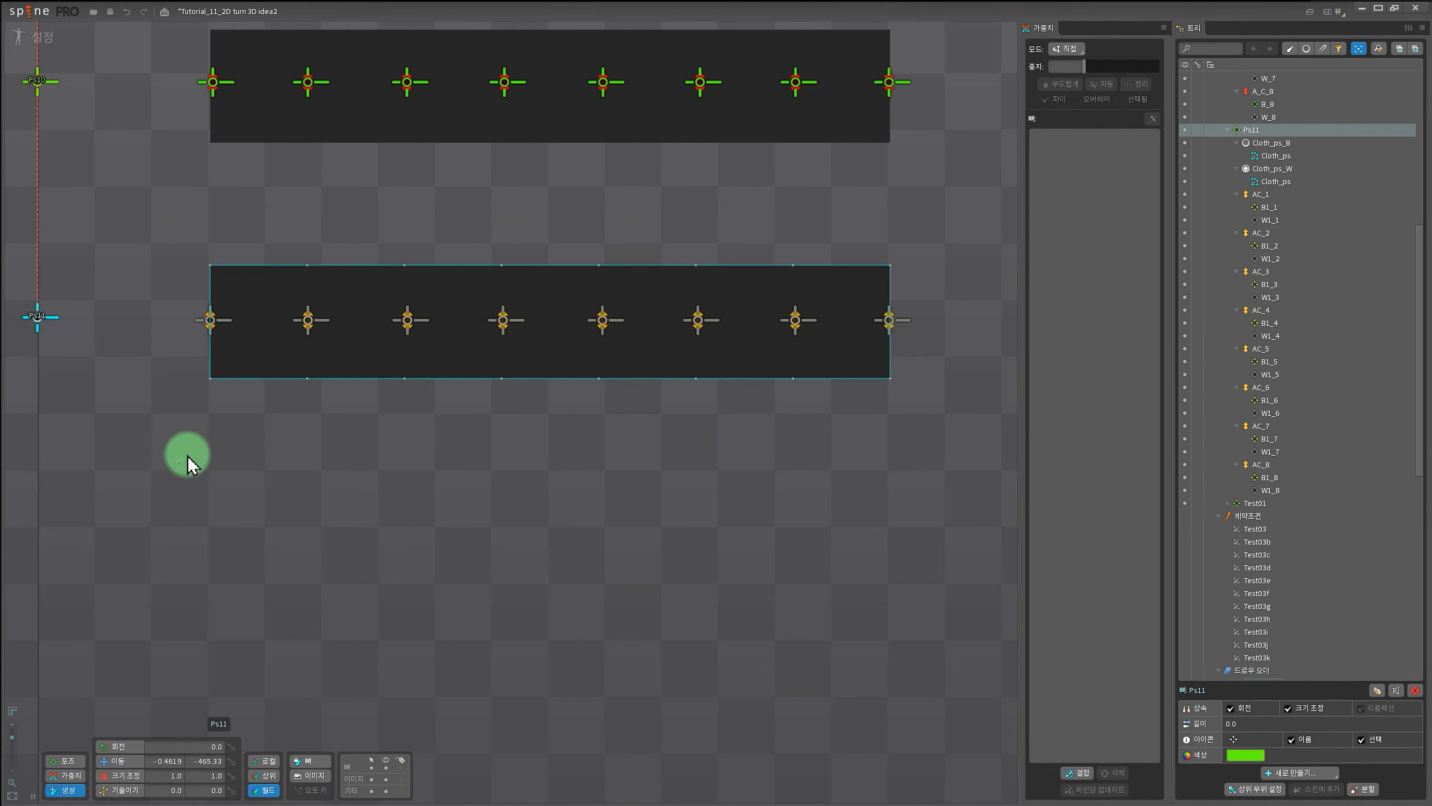
pyautogui.moveTo(181, 464); pyautogui.dragTo(928, 465)
pyautogui.click(920, 564)
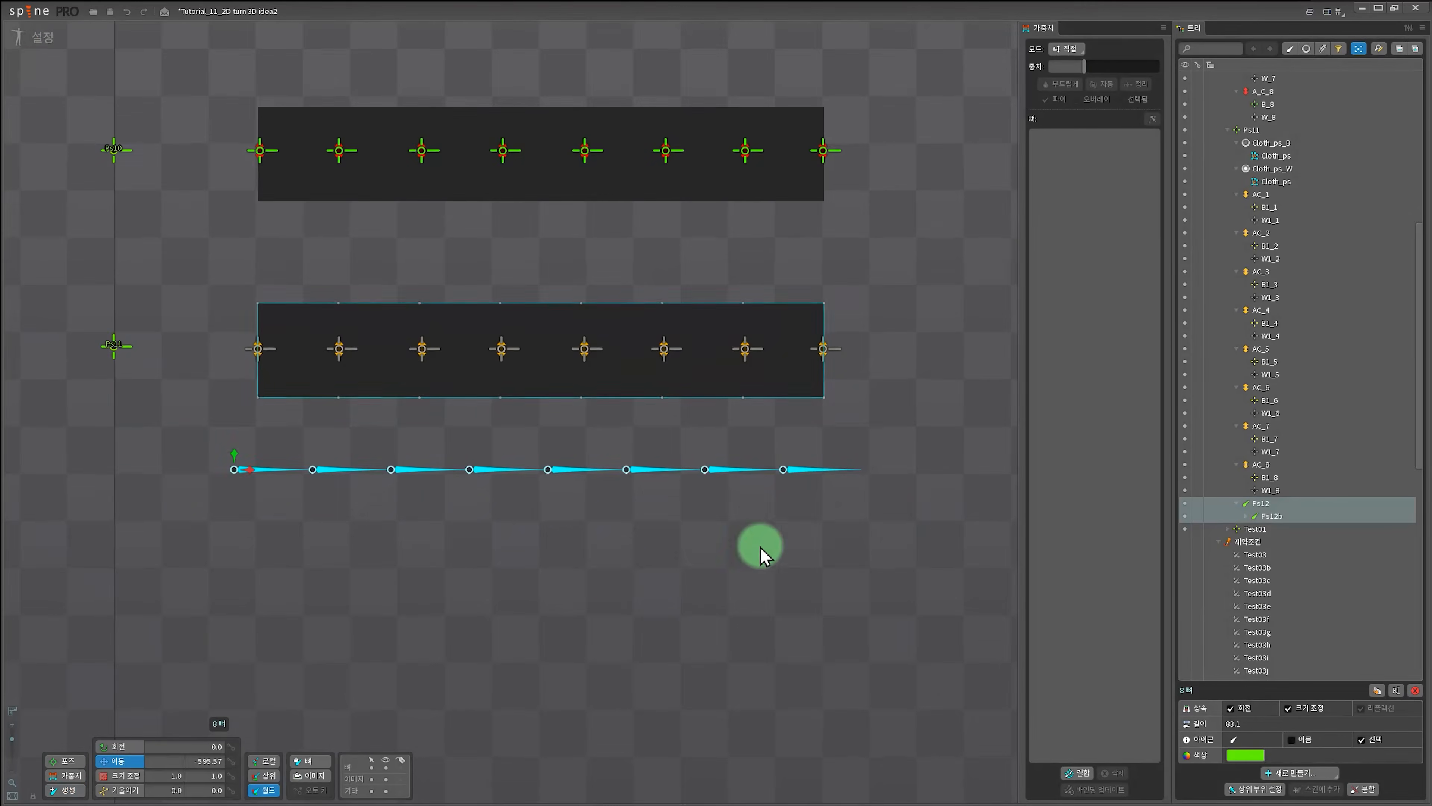
pyautogui.click(920, 670)
pyautogui.scroll(2, 530, 621)
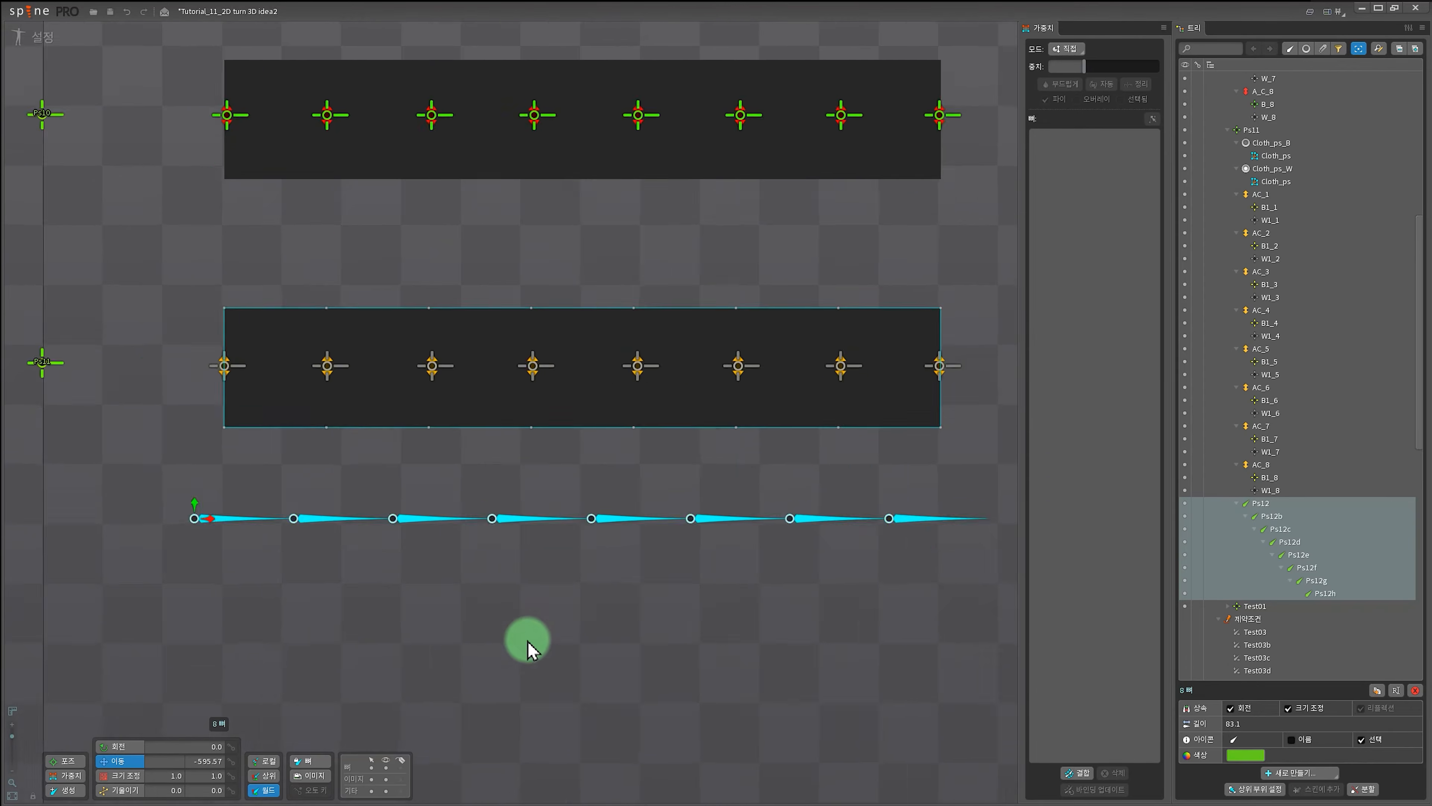
# Create a transform constraint on bone AC_1 with the first chain bone, Ps12, as target, and match its offset.
pyautogui.scroll(-2, 754, 480)
pyautogui.click(1266, 195)
pyautogui.scroll(3, 750, 627)
pyautogui.click(1299, 773)
pyautogui.click(1298, 723)
pyautogui.click(124, 470)
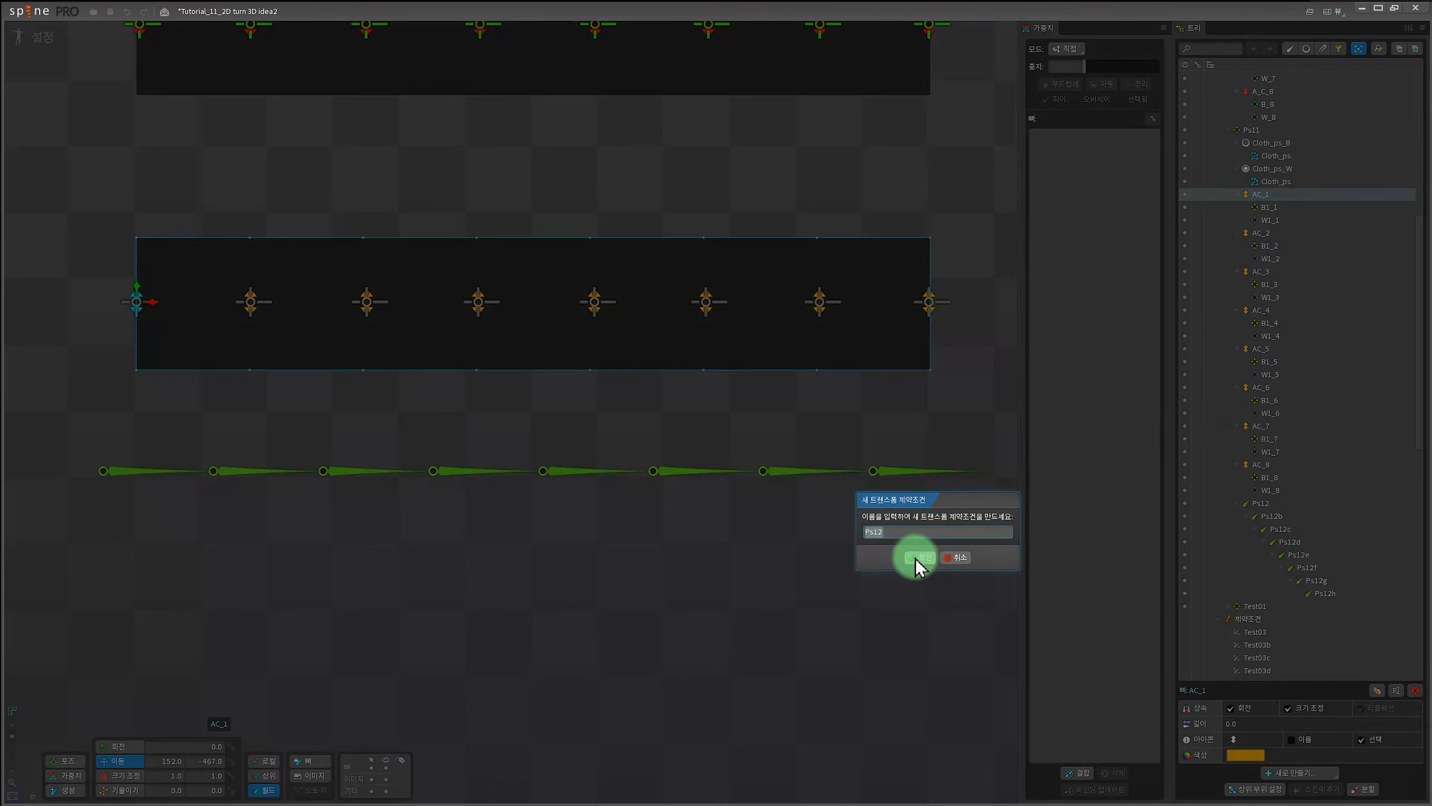
pyautogui.click(915, 558)
pyautogui.click(1406, 642)
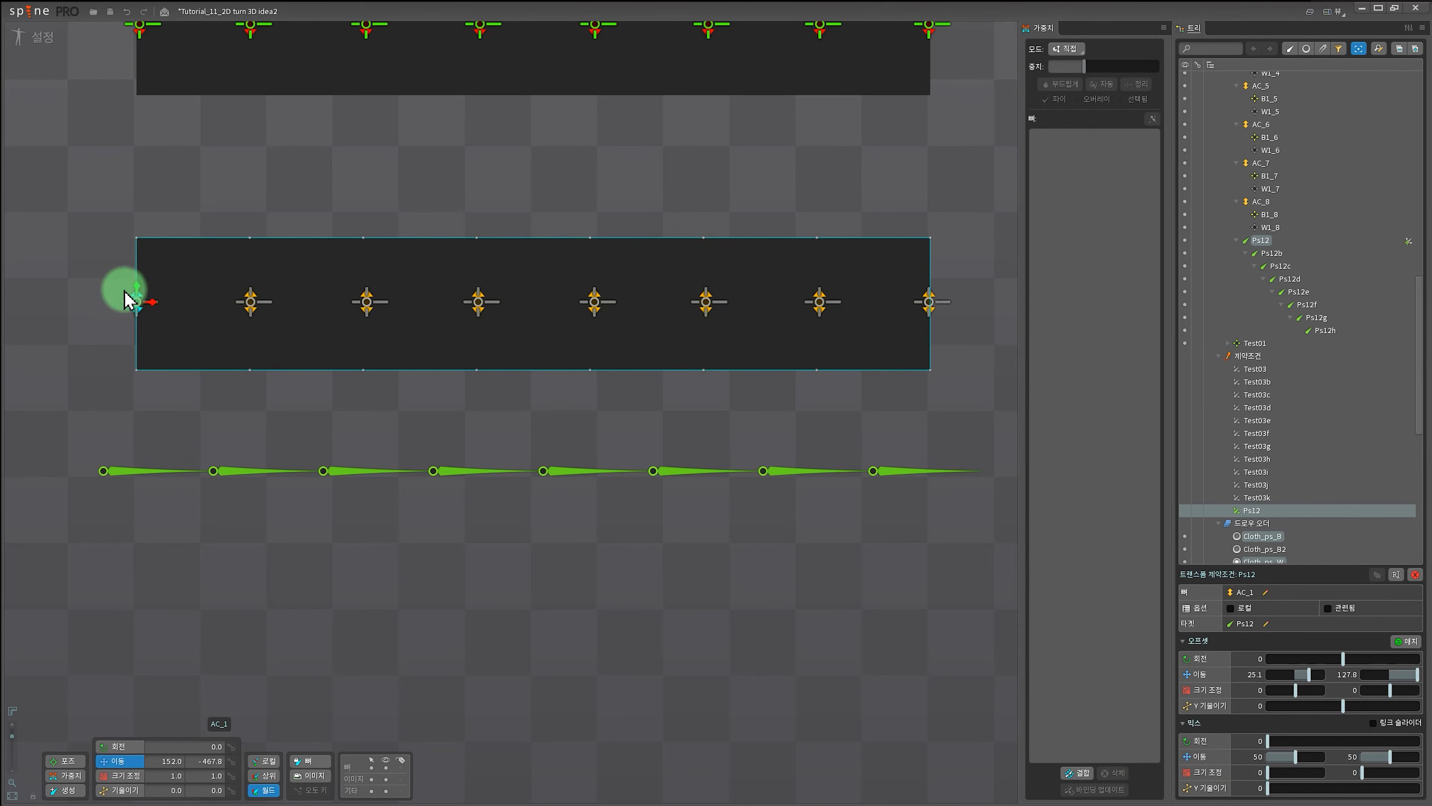
# Try moving the constrained bone AC_1 and undo the move.
pyautogui.moveTo(137, 288); pyautogui.dragTo(162, 315)
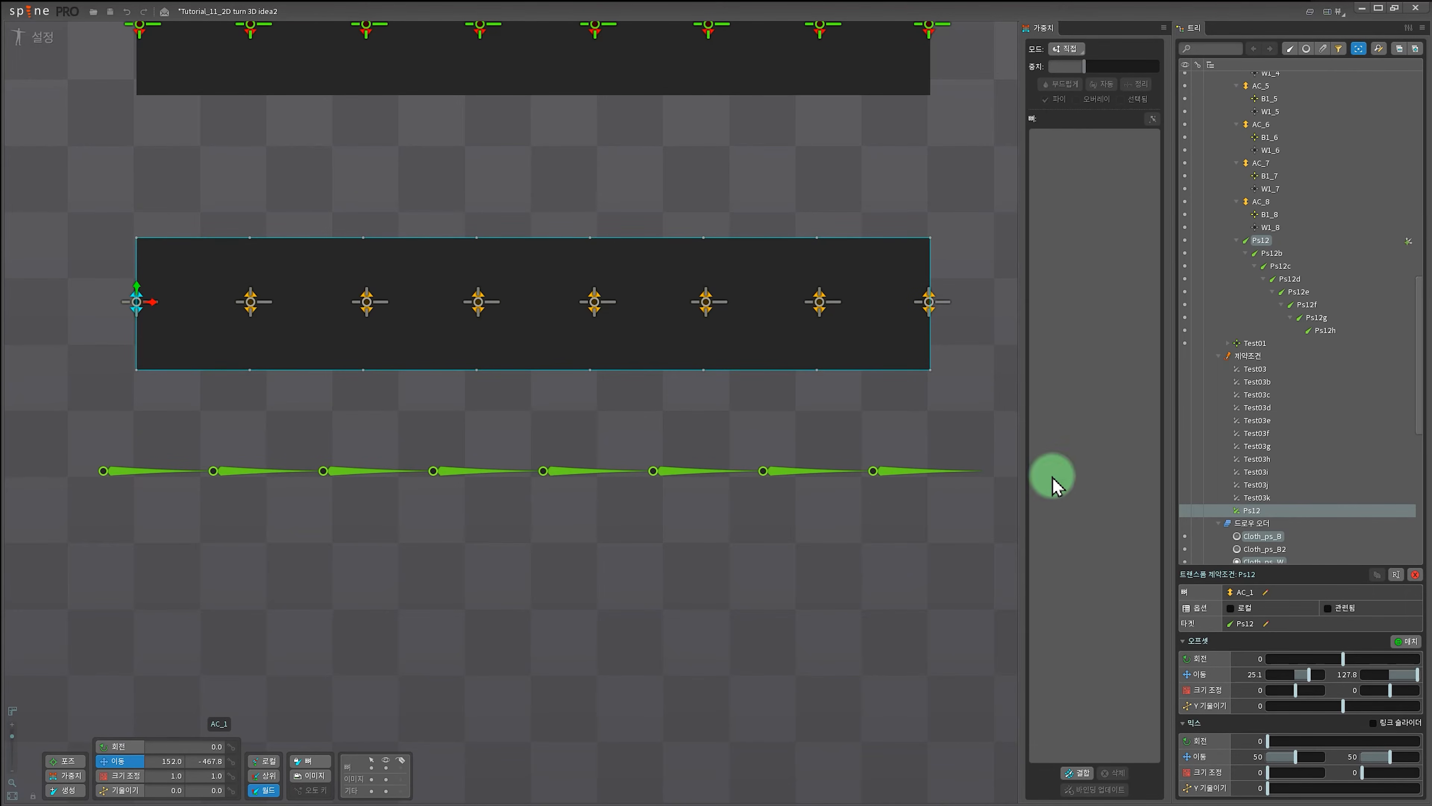
pyautogui.click(178, 313)
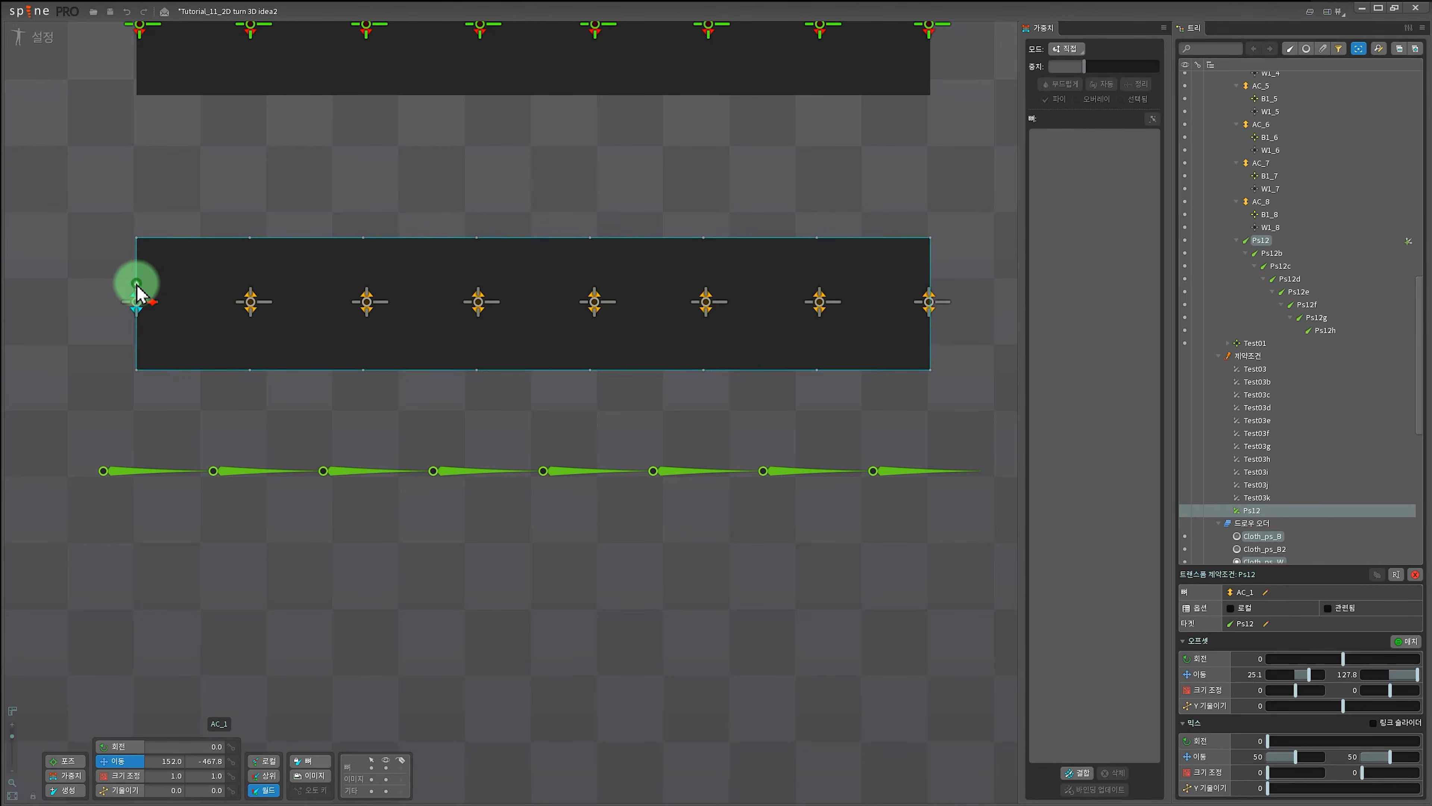
pyautogui.moveTo(138, 288); pyautogui.dragTo(133, 210)
pyautogui.hotkey('ctrl', 'z')
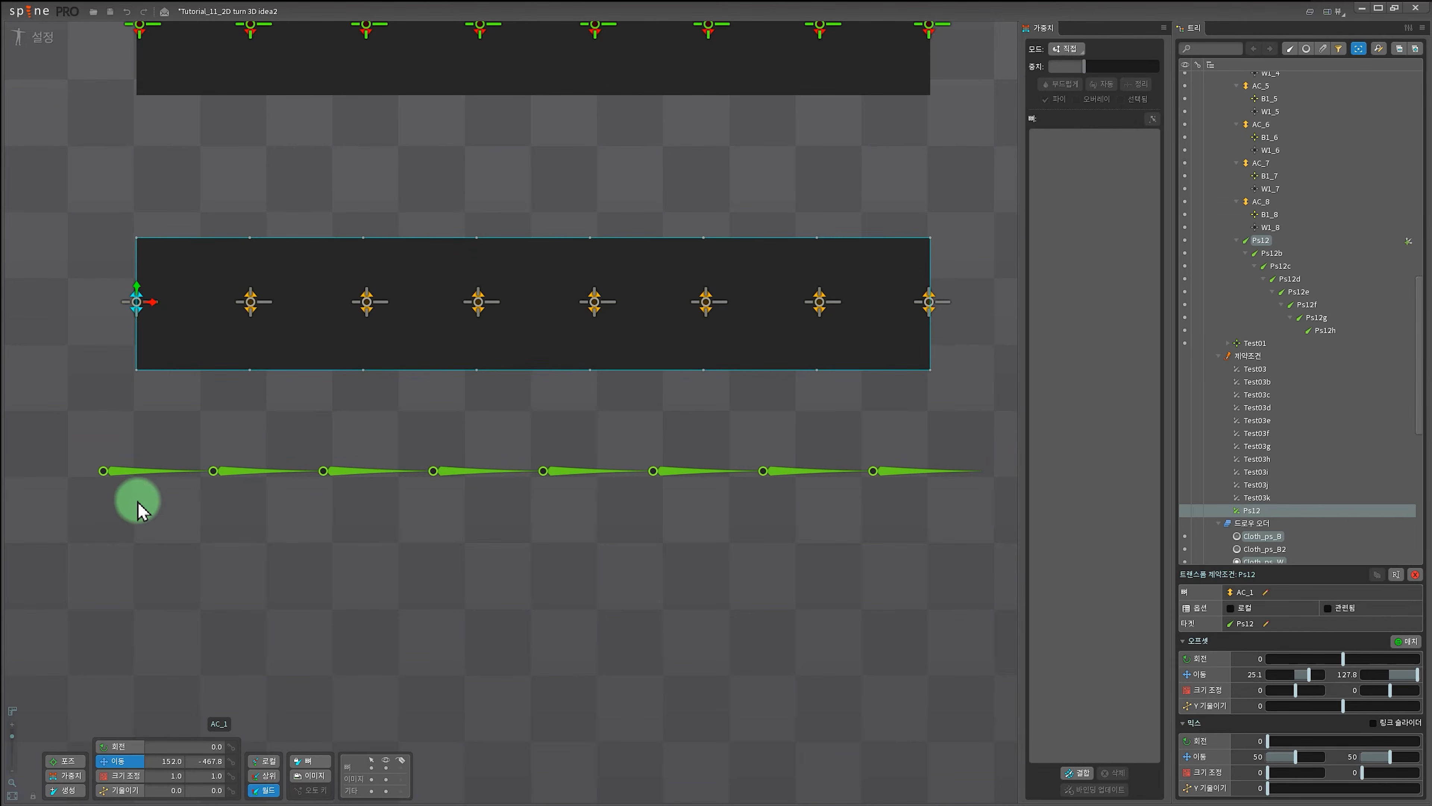
pyautogui.moveTo(358, 588); pyautogui.dragTo(460, 644)
pyautogui.scroll(4, 435, 605)
pyautogui.scroll(-5, 544, 592)
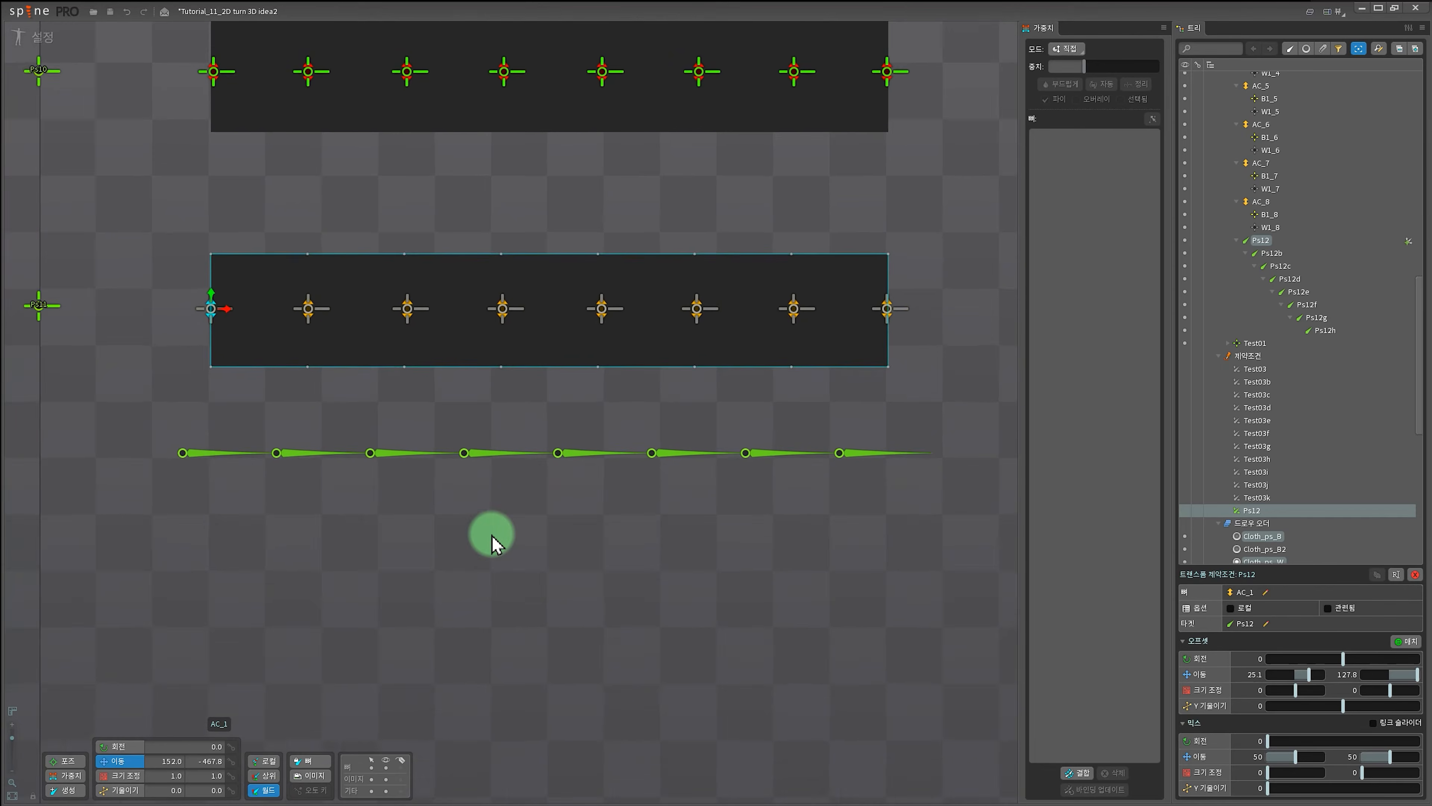
pyautogui.scroll(5, 1376, 315)
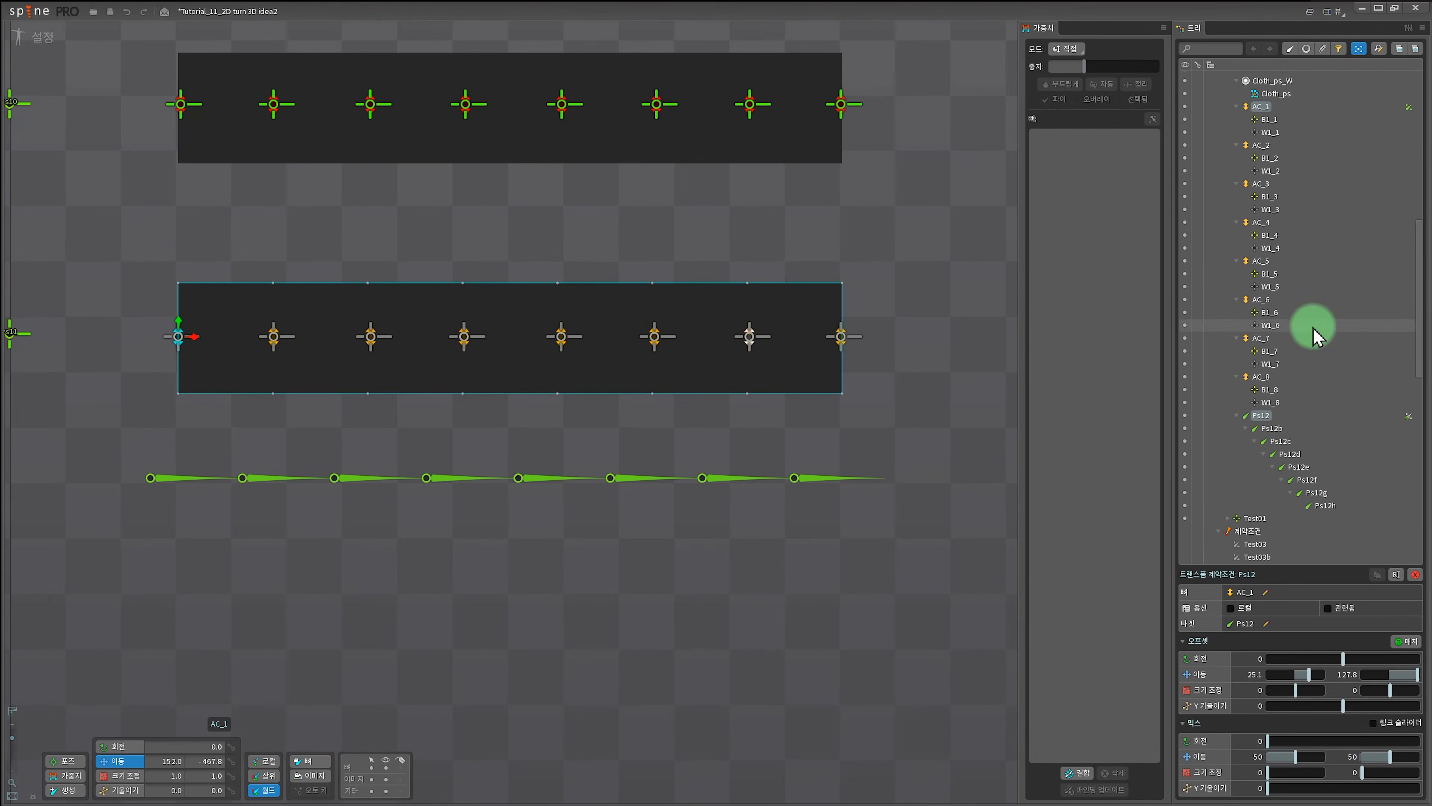
# Create a transform constraint on AC_2 targeting chain bone Ps12b, match its offset and set its translate mix to 50 for both axes.
pyautogui.click(1263, 144)
pyautogui.click(1303, 770)
pyautogui.click(1314, 737)
pyautogui.click(1272, 485)
pyautogui.click(920, 558)
pyautogui.click(1261, 756)
pyautogui.write('50')
pyautogui.click(1355, 759)
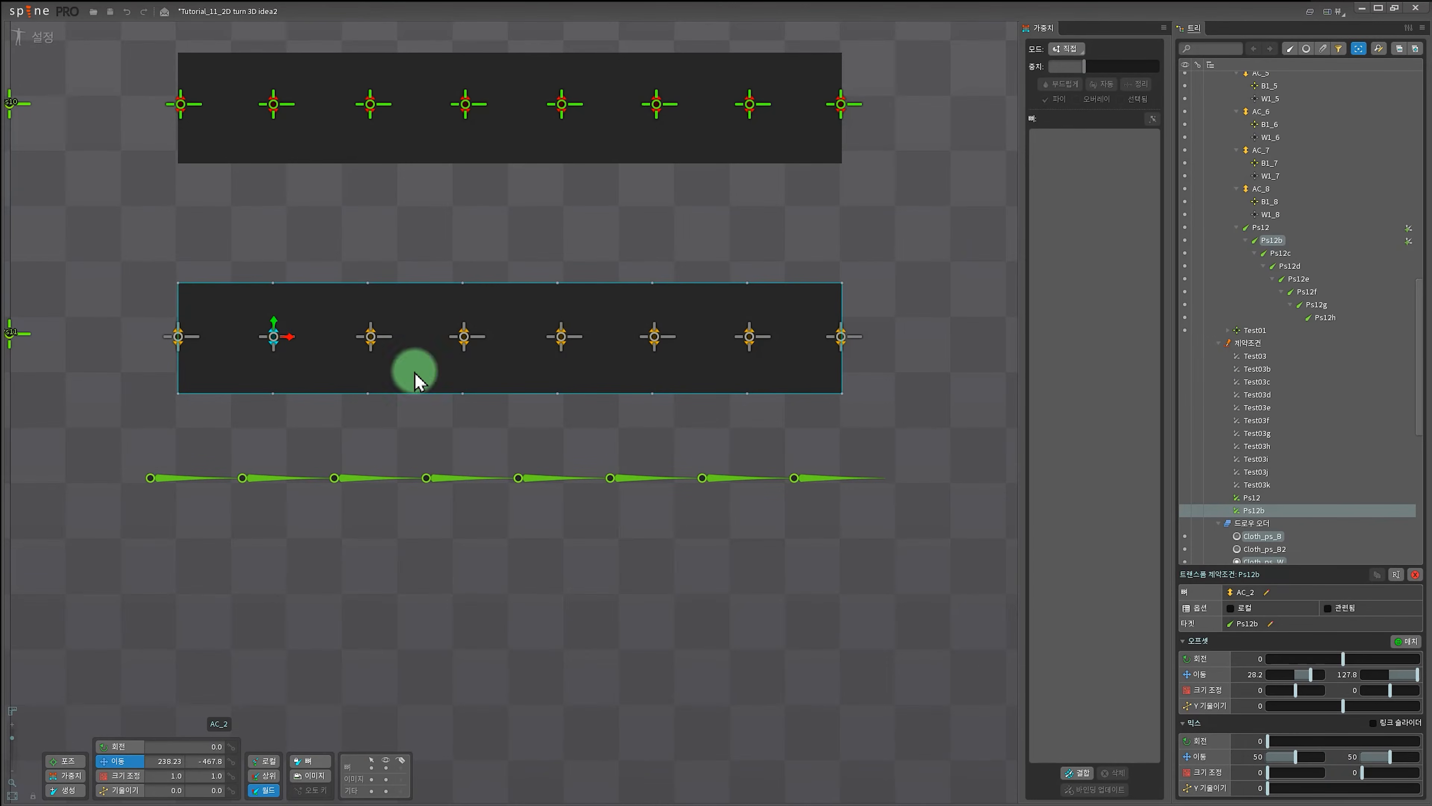
# Create a transform constraint on AC_3 targeting the third chain bone, Ps12c, and set its translate mix.
pyautogui.scroll(6, 1296, 368)
pyautogui.click(1260, 232)
pyautogui.click(1302, 771)
pyautogui.click(1314, 737)
pyautogui.click(370, 477)
pyautogui.press('Return')
pyautogui.moveTo(1355, 759); pyautogui.dragTo(1387, 768)
# Create a transform constraint on AC_4 with the fourth chain bone, Ps12d, as target.
pyautogui.click(790, 381)
pyautogui.click(1259, 284)
pyautogui.click(1314, 771)
pyautogui.click(1314, 736)
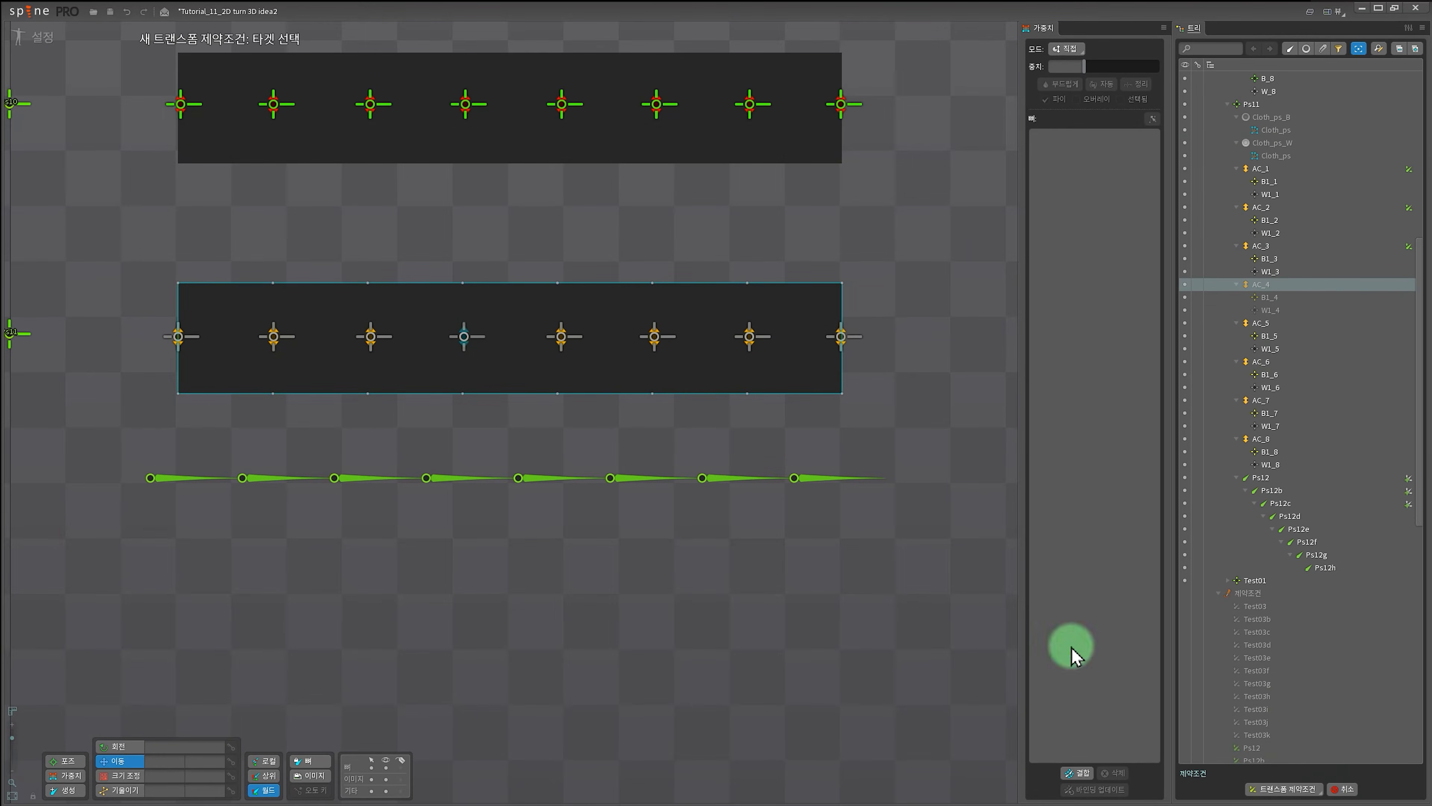
pyautogui.click(444, 479)
pyautogui.click(922, 559)
# Create a transform constraint on AC_5 targeting Ps12e, match its offset and set its translate mix to 50 for both axes.
pyautogui.click(1279, 119)
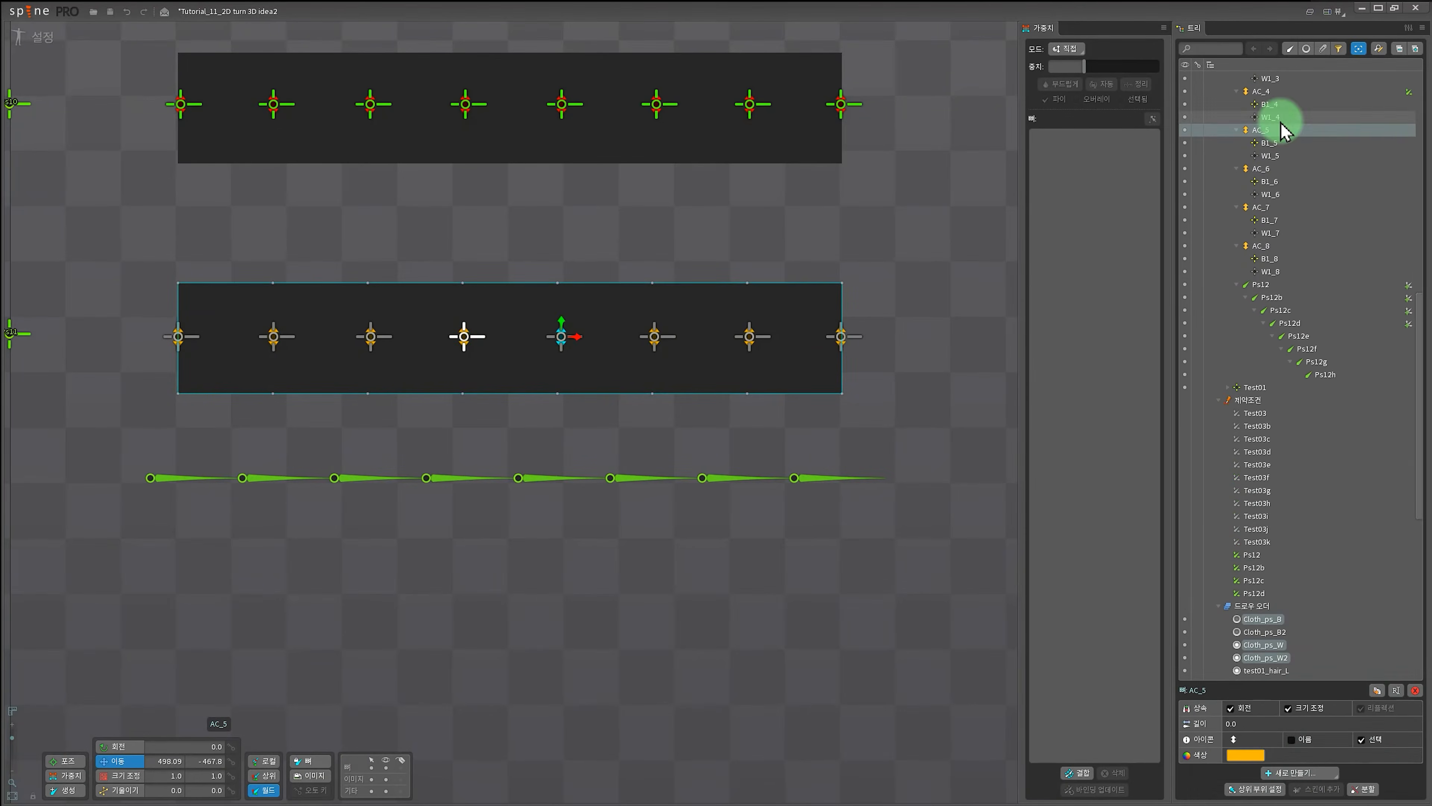
pyautogui.click(1304, 755)
pyautogui.click(1314, 737)
pyautogui.click(518, 478)
pyautogui.click(917, 560)
pyautogui.click(1258, 755)
pyautogui.moveTo(1268, 756); pyautogui.dragTo(1322, 757)
pyautogui.moveTo(1363, 758); pyautogui.dragTo(1393, 762)
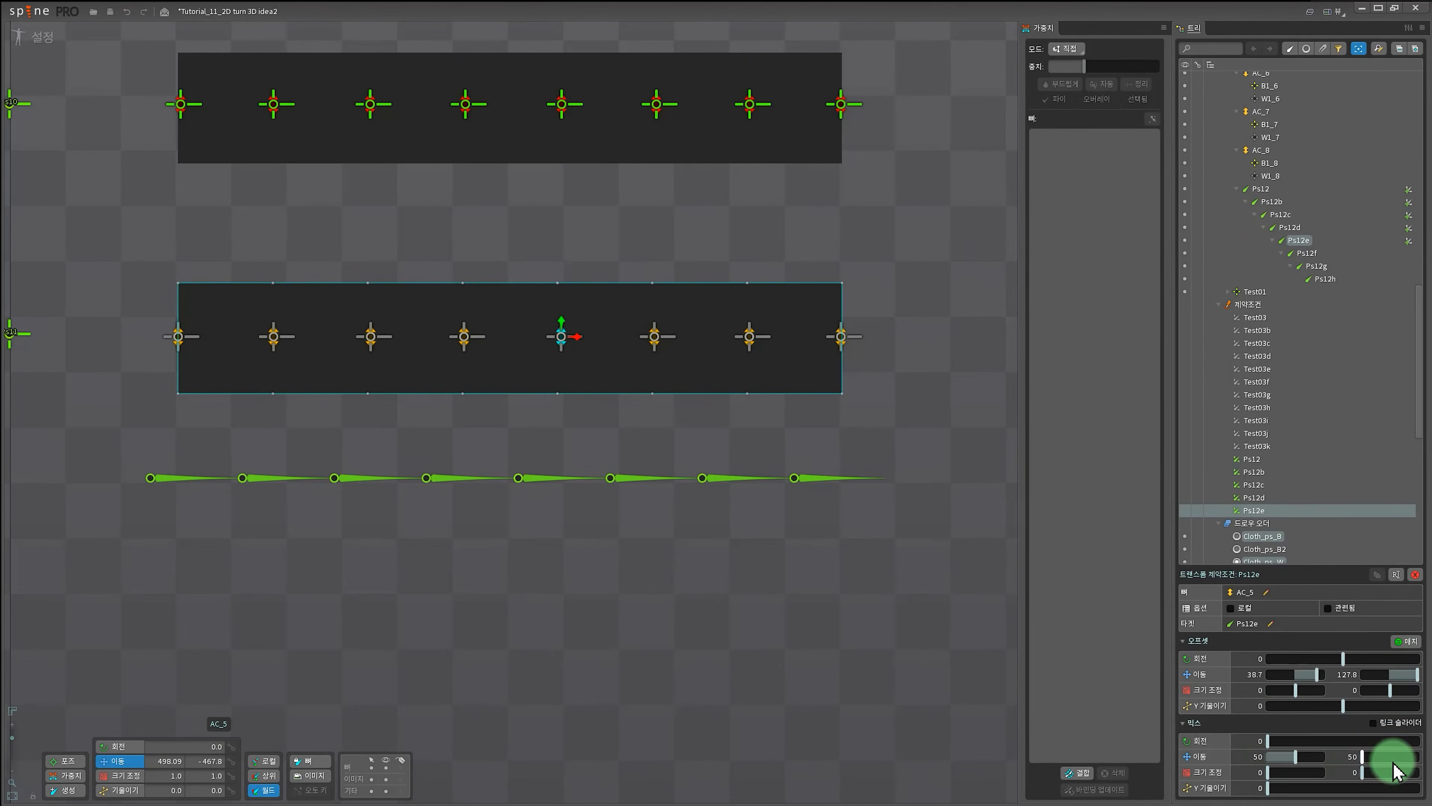
# Create a transform constraint on AC_6 with chain bone Ps12f as target, match its offset and edit its translate mix.
pyautogui.click(653, 339)
pyautogui.click(1303, 771)
pyautogui.click(1315, 738)
pyautogui.click(613, 477)
pyautogui.click(918, 560)
pyautogui.click(1263, 757)
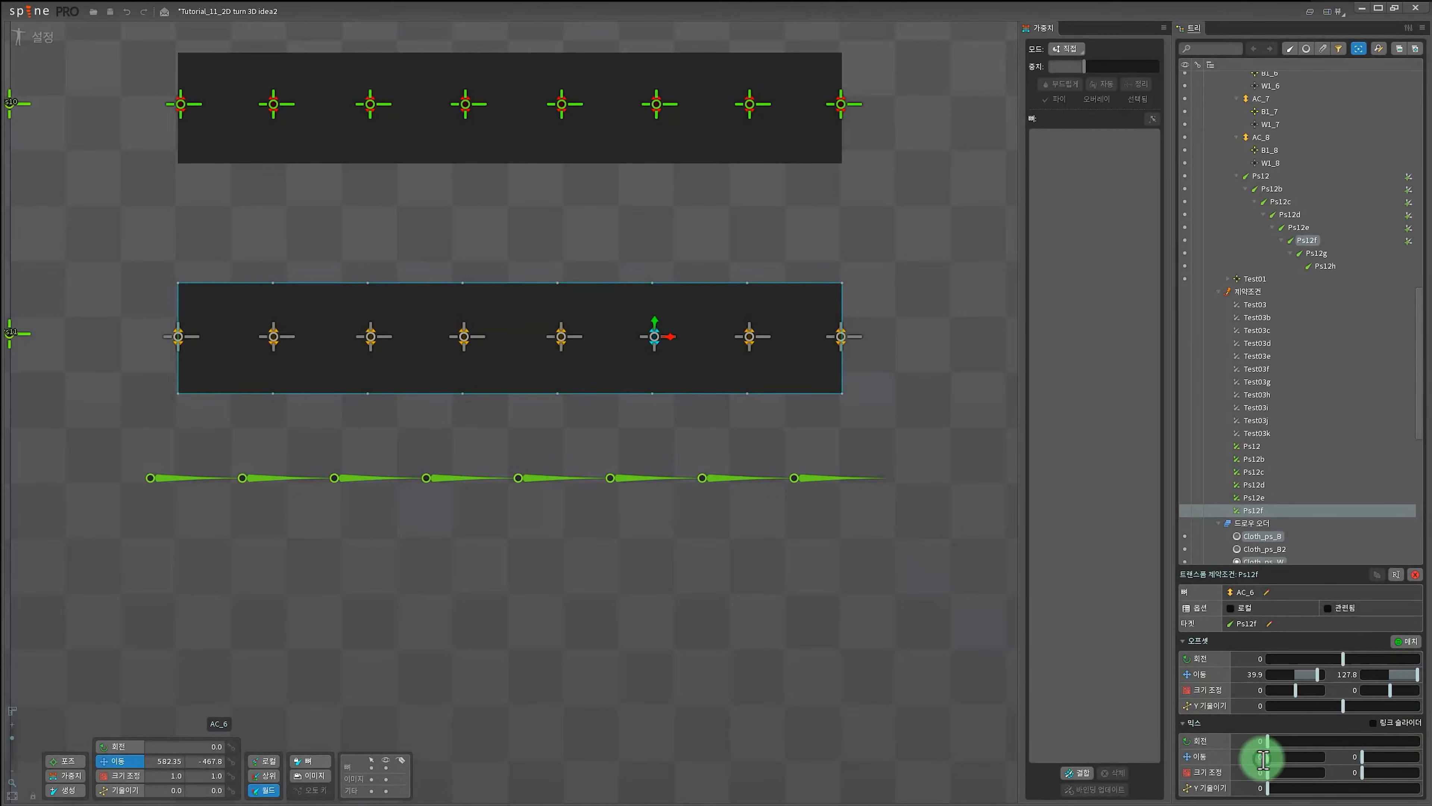
# Create a transform constraint on AC_7 with chain bone Ps12g as target and set its translate mix for both axes.
pyautogui.click(749, 336)
pyautogui.click(1303, 772)
pyautogui.click(1315, 738)
pyautogui.click(762, 478)
pyautogui.click(917, 560)
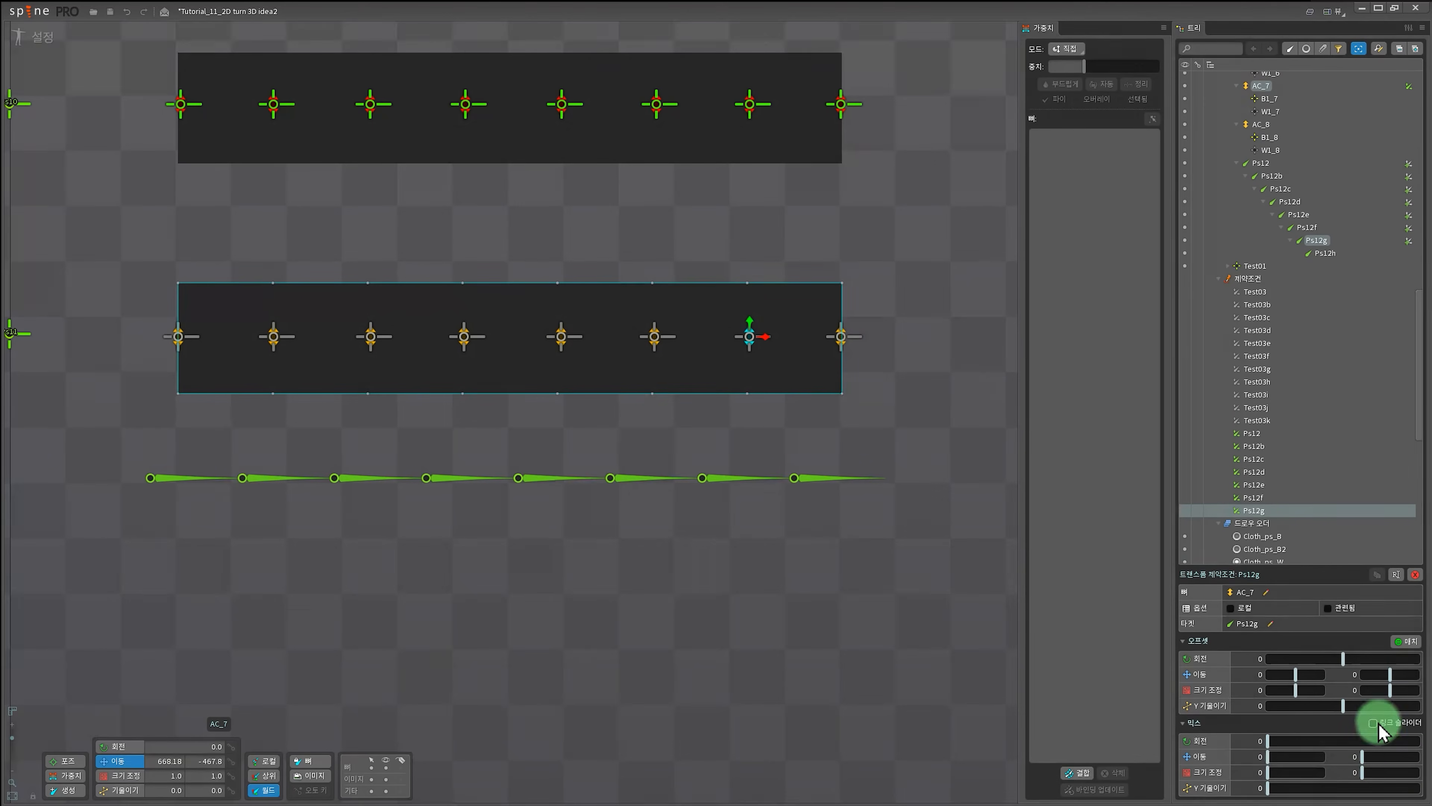
pyautogui.write('100')
pyautogui.click(1355, 758)
pyautogui.write('100')
# Create a transform constraint on AC_8 targeting the last chain bone, Ps12h, match its offset and set its translate mix to 50.
pyautogui.click(841, 337)
pyautogui.click(1303, 771)
pyautogui.click(1316, 738)
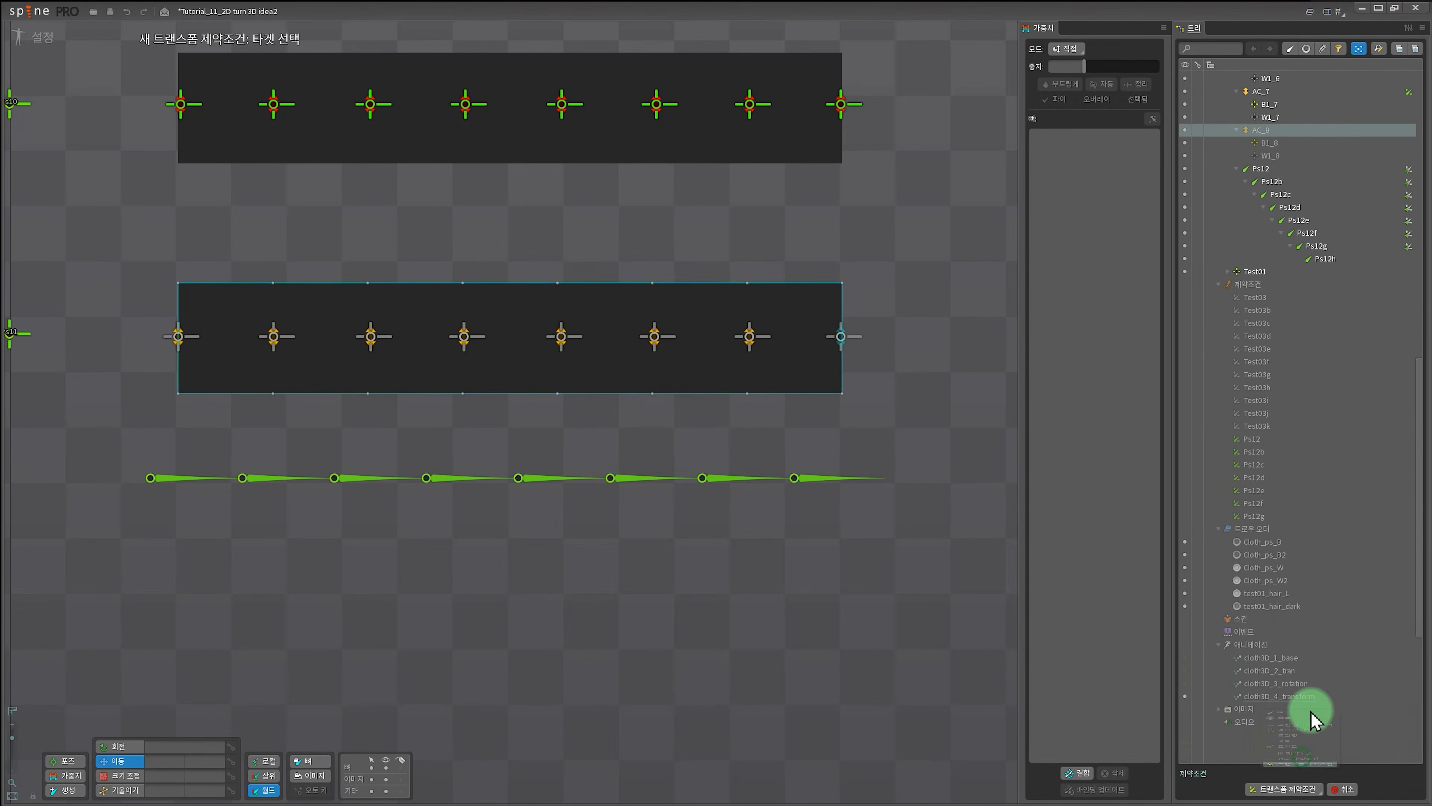
pyautogui.click(834, 479)
pyautogui.click(917, 560)
pyautogui.click(1405, 641)
pyautogui.click(1262, 758)
pyautogui.write('50')
pyautogui.press('space')
pyautogui.scroll(-3, 687, 569)
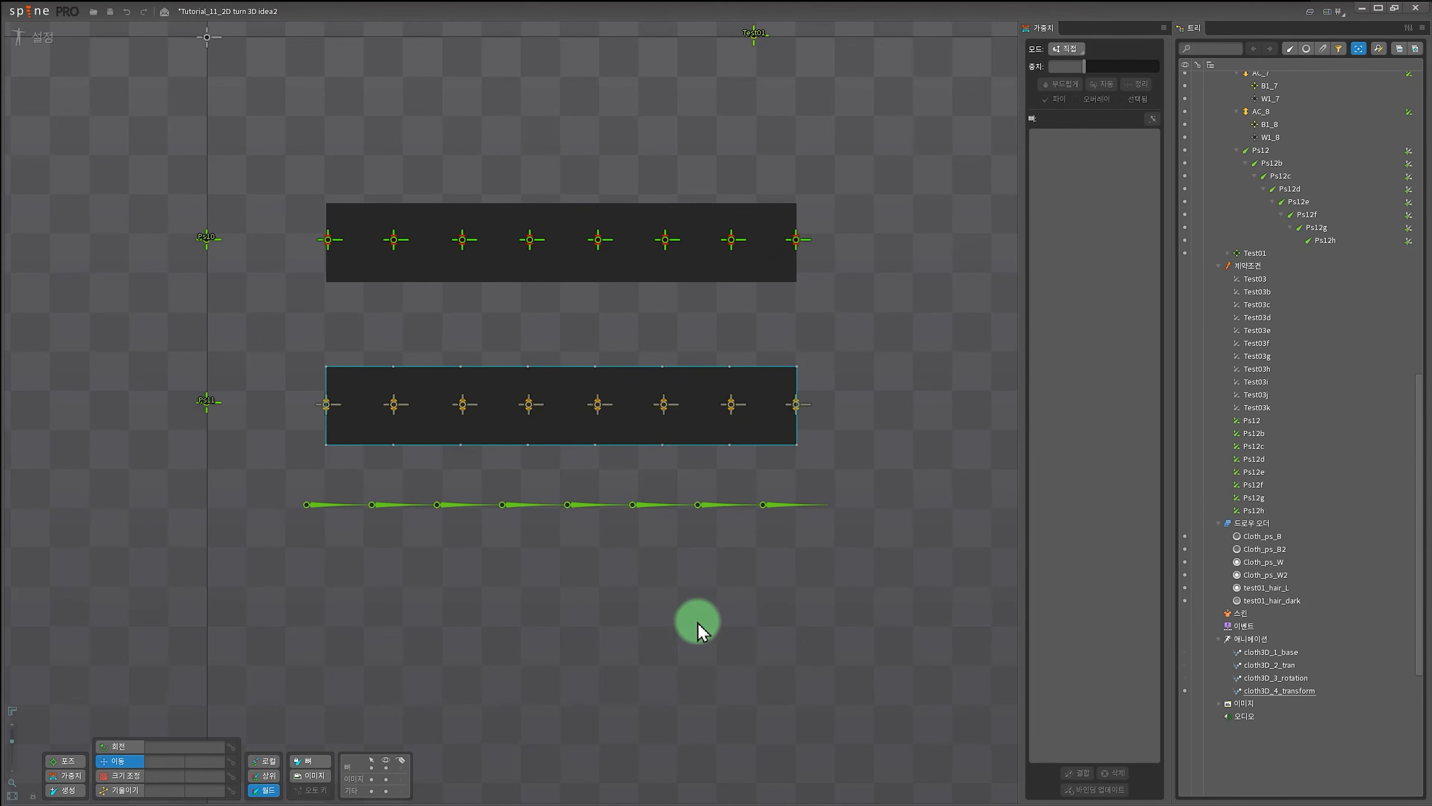
pyautogui.moveTo(616, 662); pyautogui.dragTo(600, 610)
pyautogui.scroll(1, 562, 525)
pyautogui.moveTo(562, 525); pyautogui.dragTo(559, 567)
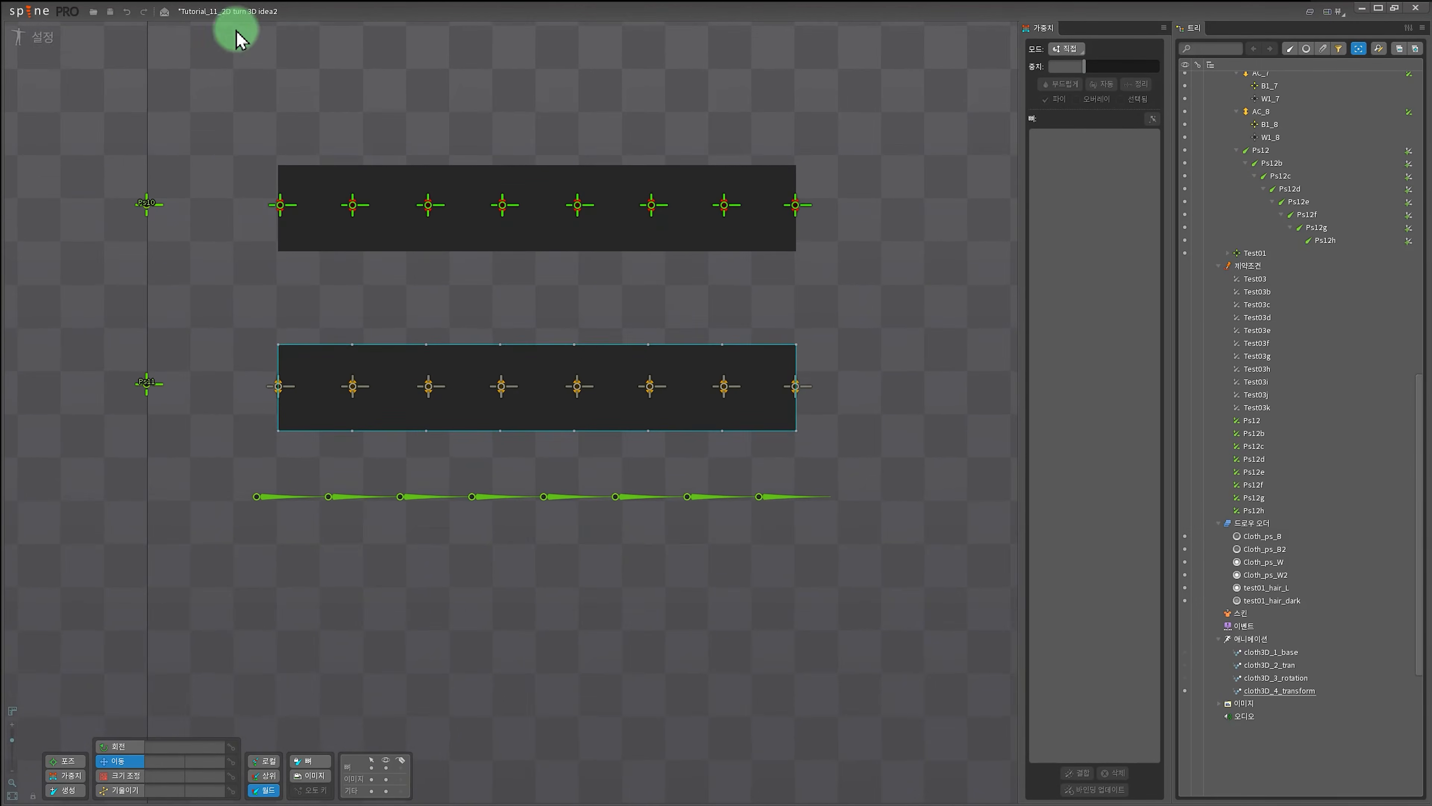
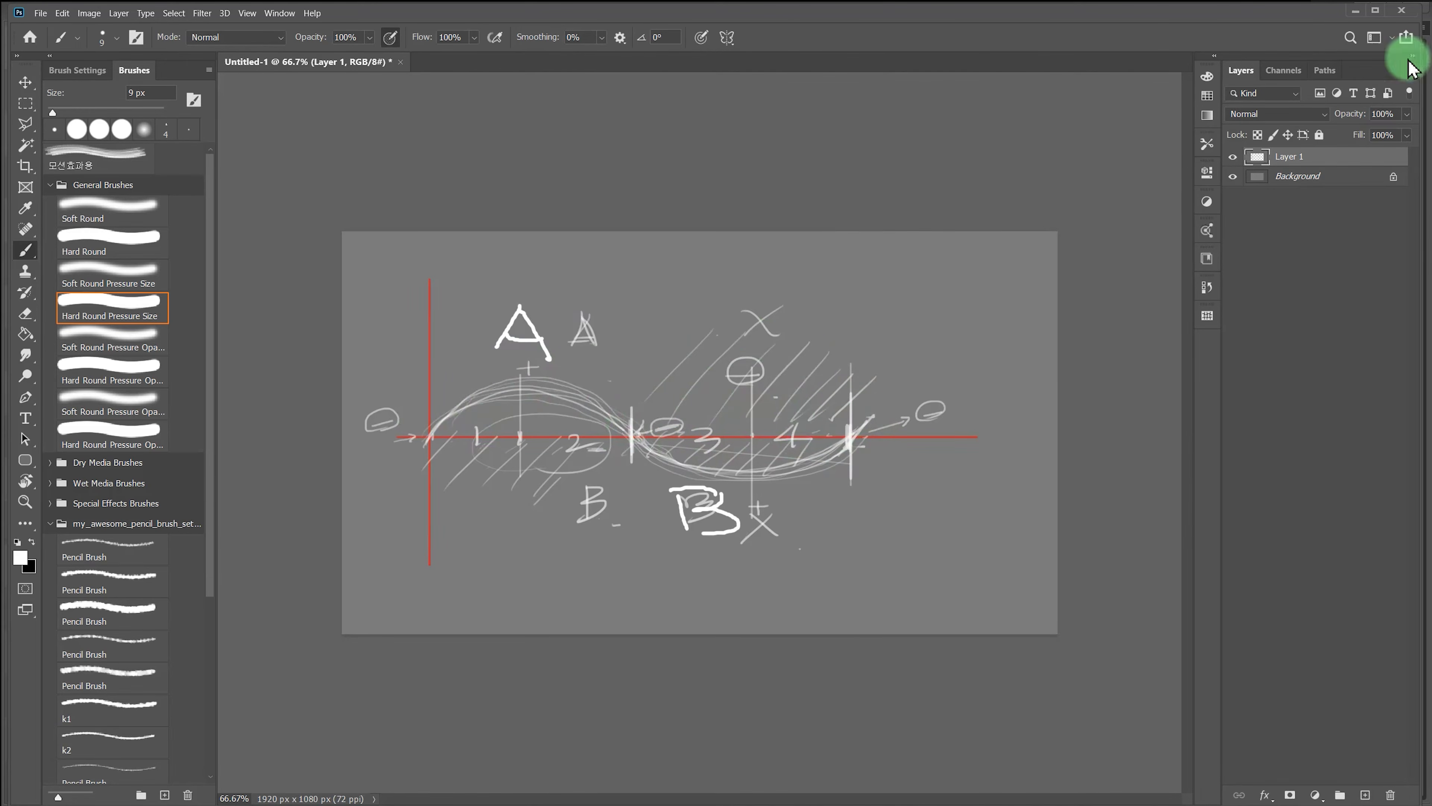
# Return from the Photoshop sketch to the Spine project and look over the cloth rig and its bone tree.
pyautogui.click(1360, 13)
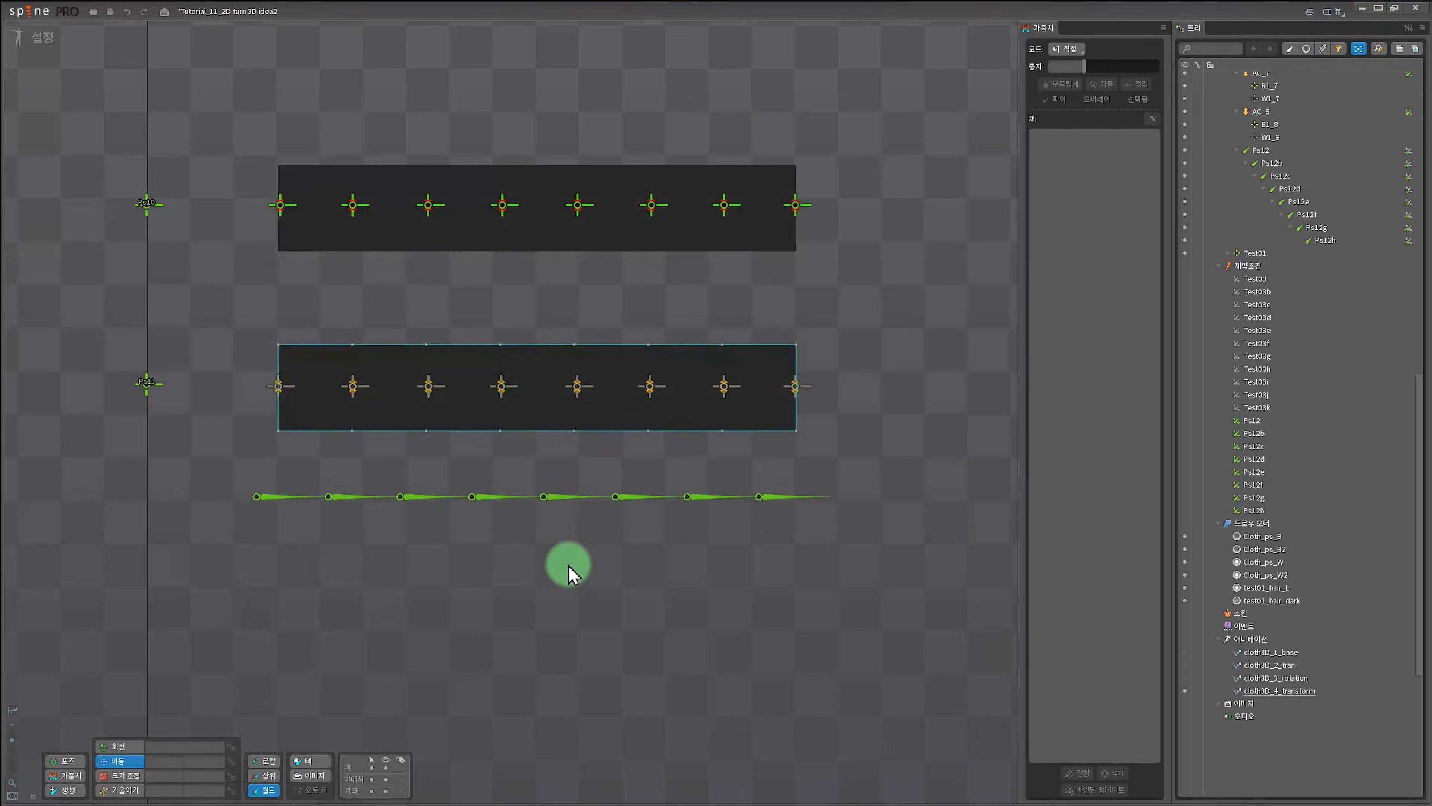
pyautogui.scroll(2, 586, 570)
pyautogui.moveTo(726, 602); pyautogui.dragTo(683, 602)
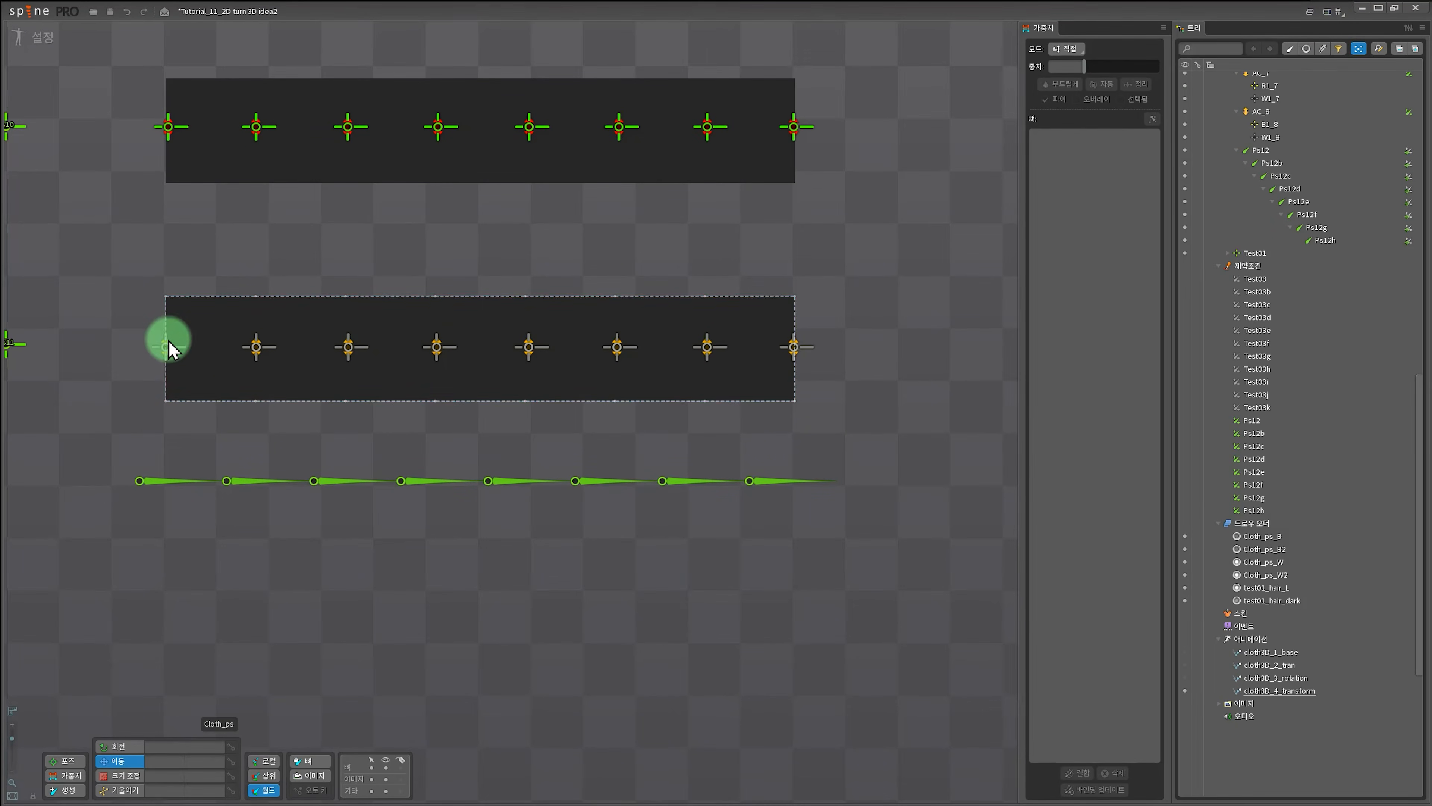
pyautogui.scroll(10, 1292, 480)
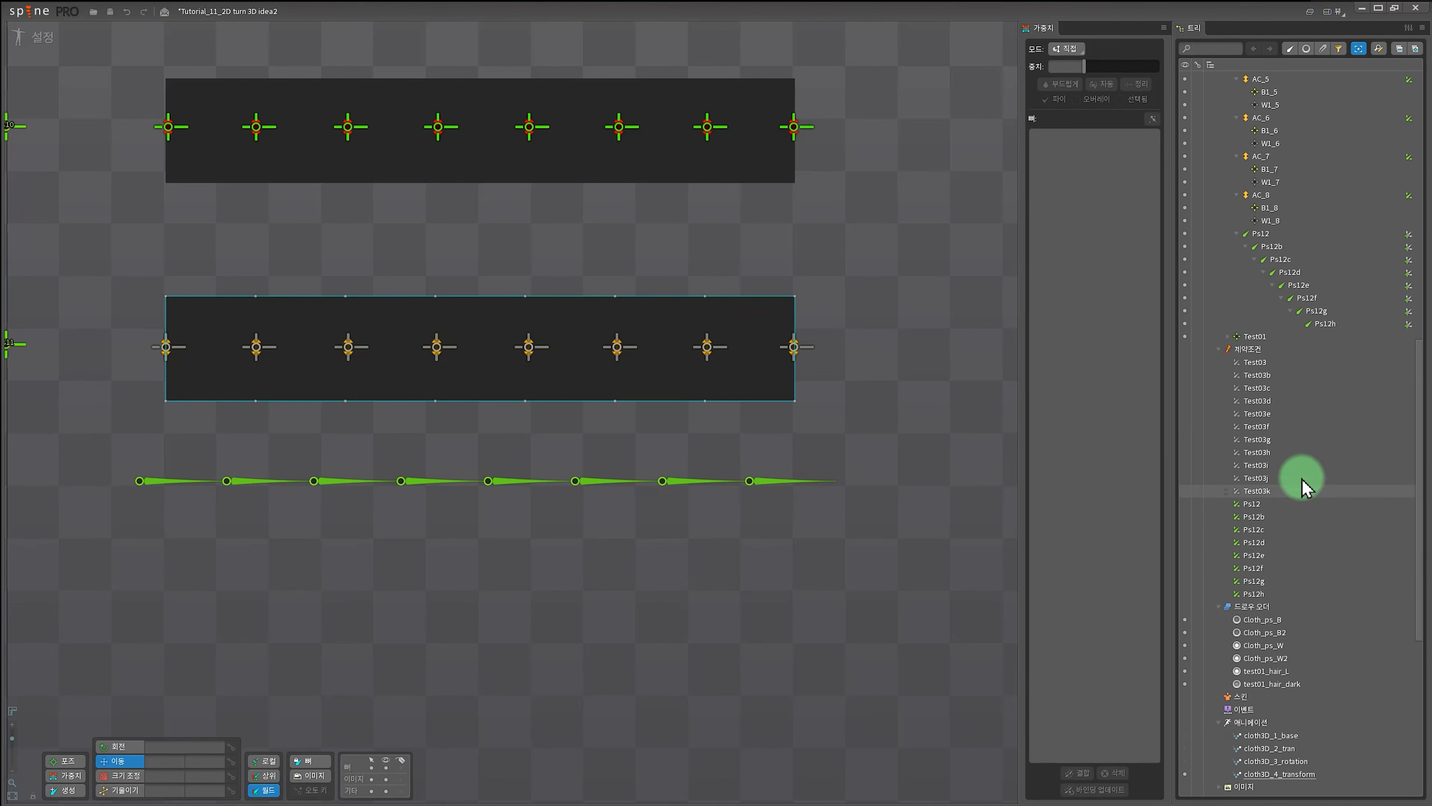
pyautogui.scroll(-2, 711, 524)
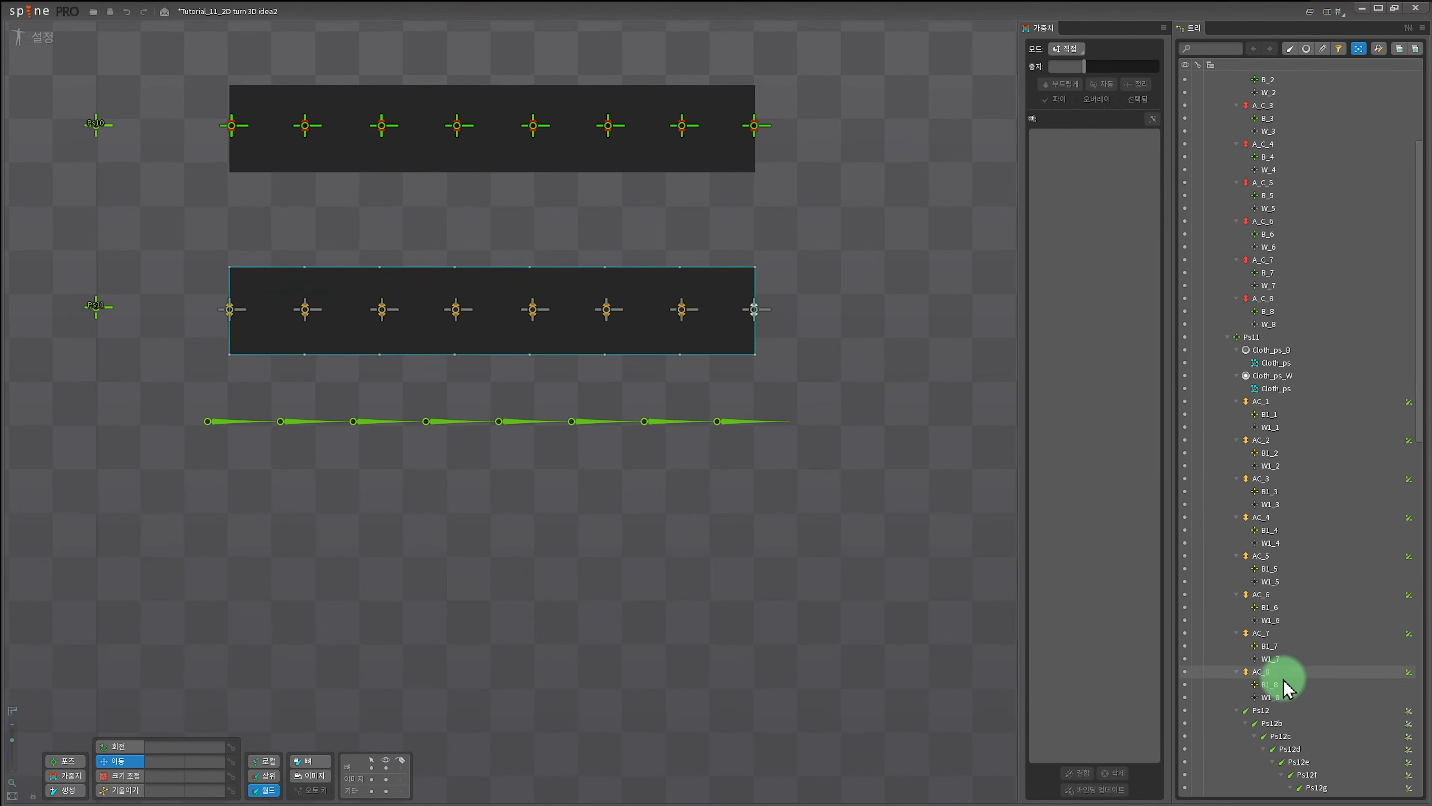
# Select bones AC_1 to AC_8 together and store them as selection group 1.
pyautogui.click(1262, 674)
pyautogui.keyDown('ctrl'); pyautogui.click(1262, 632); pyautogui.keyUp('ctrl')
pyautogui.keyDown('ctrl'); pyautogui.click(1260, 594); pyautogui.keyUp('ctrl')
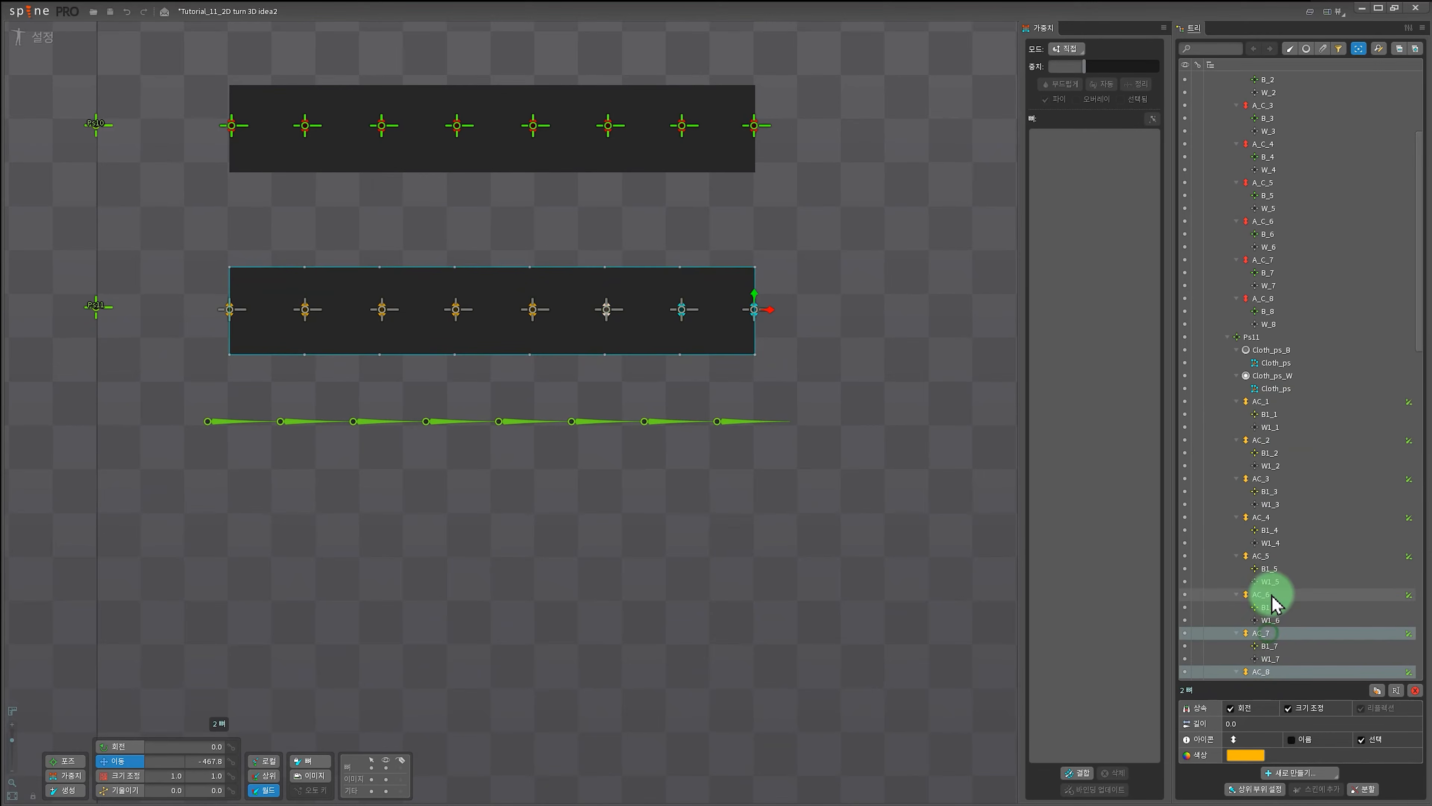
pyautogui.keyDown('ctrl'); pyautogui.click(1261, 556); pyautogui.keyUp('ctrl')
pyautogui.keyDown('ctrl'); pyautogui.click(1261, 517); pyautogui.keyUp('ctrl')
pyautogui.keyDown('ctrl'); pyautogui.click(1261, 478); pyautogui.keyUp('ctrl')
pyautogui.keyDown('ctrl'); pyautogui.click(1261, 439); pyautogui.keyUp('ctrl')
pyautogui.keyDown('ctrl'); pyautogui.click(1260, 401); pyautogui.keyUp('ctrl')
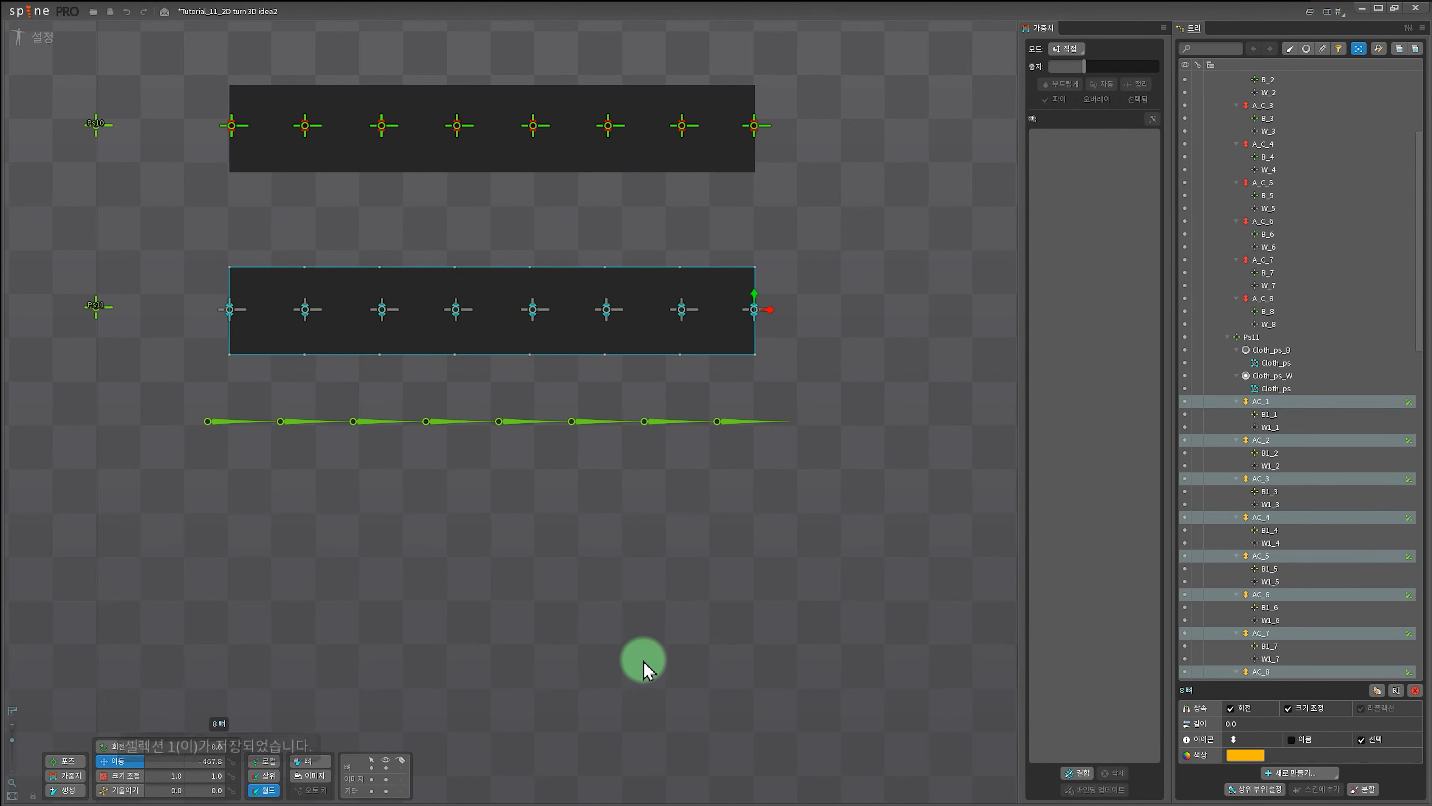
pyautogui.hotkey('ctrl', '1')
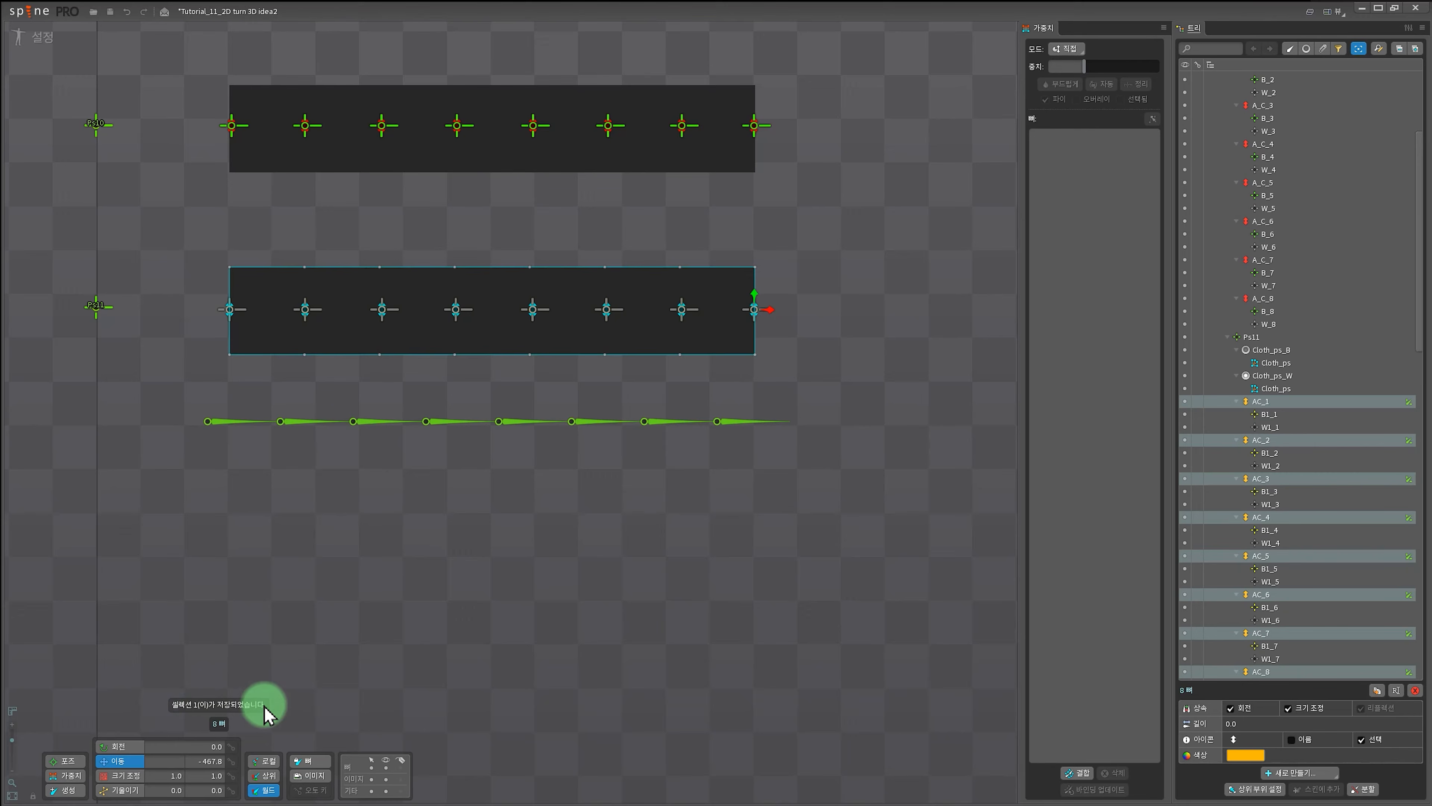
pyautogui.press('1')
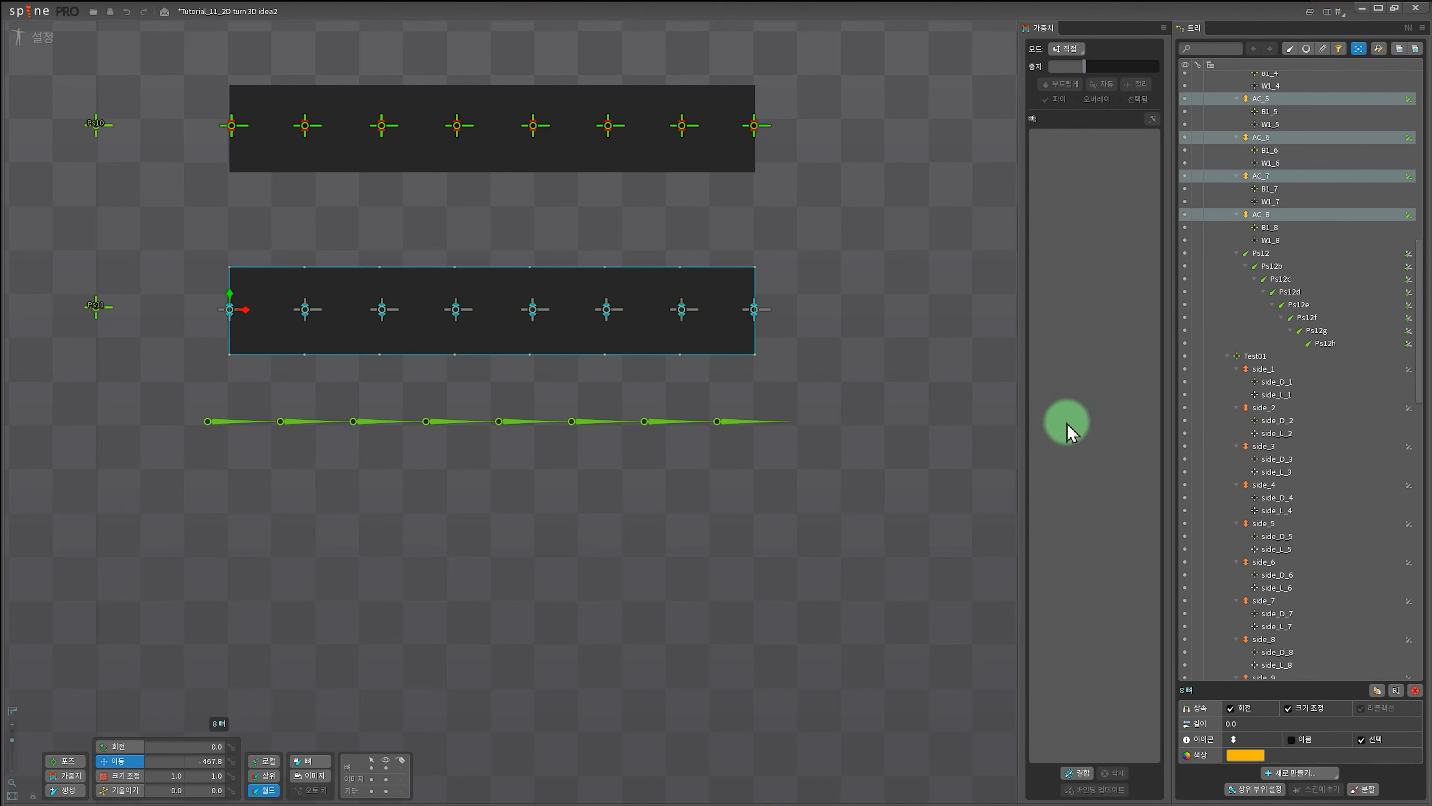
# Select bones B1_1 to B1_8 together and store them as selection group 2.
pyautogui.scroll(8, 1337, 482)
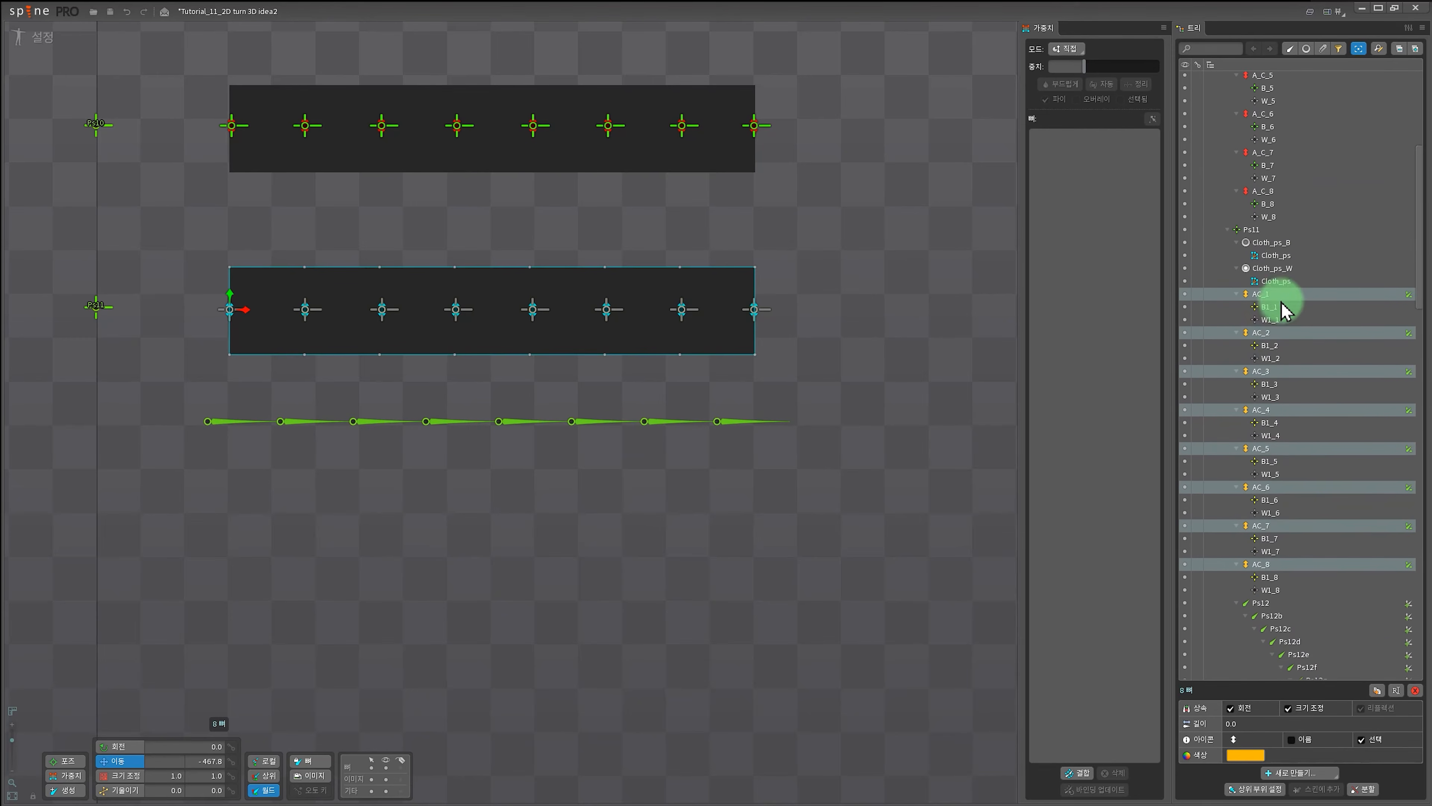
pyautogui.click(1270, 576)
pyautogui.keyDown('ctrl'); pyautogui.click(1270, 538); pyautogui.keyUp('ctrl')
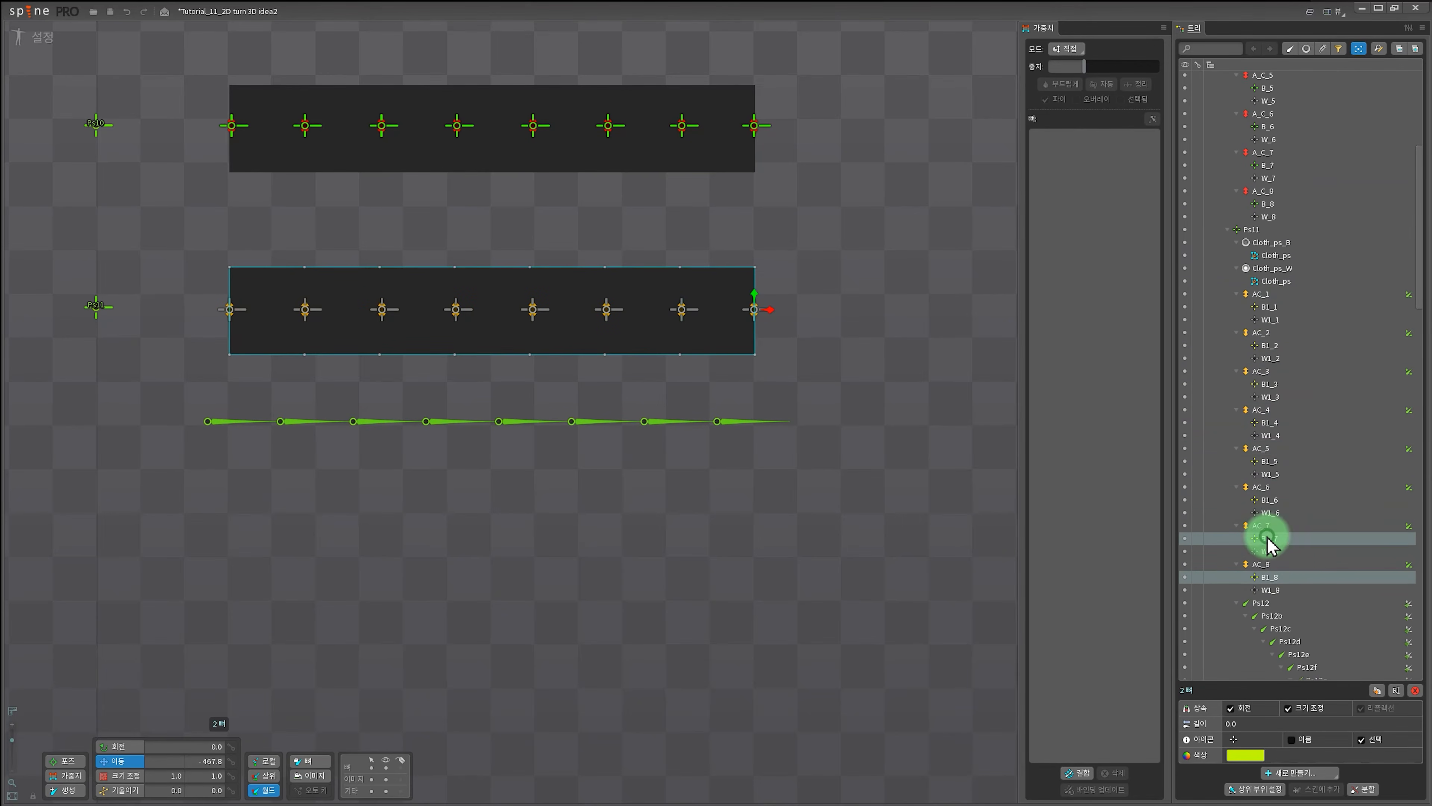
pyautogui.keyDown('ctrl'); pyautogui.click(1270, 500); pyautogui.keyUp('ctrl')
pyautogui.keyDown('ctrl'); pyautogui.click(1270, 461); pyautogui.keyUp('ctrl')
pyautogui.keyDown('ctrl'); pyautogui.click(1270, 422); pyautogui.keyUp('ctrl')
# Select bones W1_1 to W1_8 together and store them as selection group 3.
pyautogui.click(1280, 590)
pyautogui.keyDown('ctrl'); pyautogui.click(1280, 552); pyautogui.keyUp('ctrl')
pyautogui.keyDown('ctrl'); pyautogui.click(1280, 512); pyautogui.keyUp('ctrl')
pyautogui.keyDown('ctrl'); pyautogui.click(1280, 474); pyautogui.keyUp('ctrl')
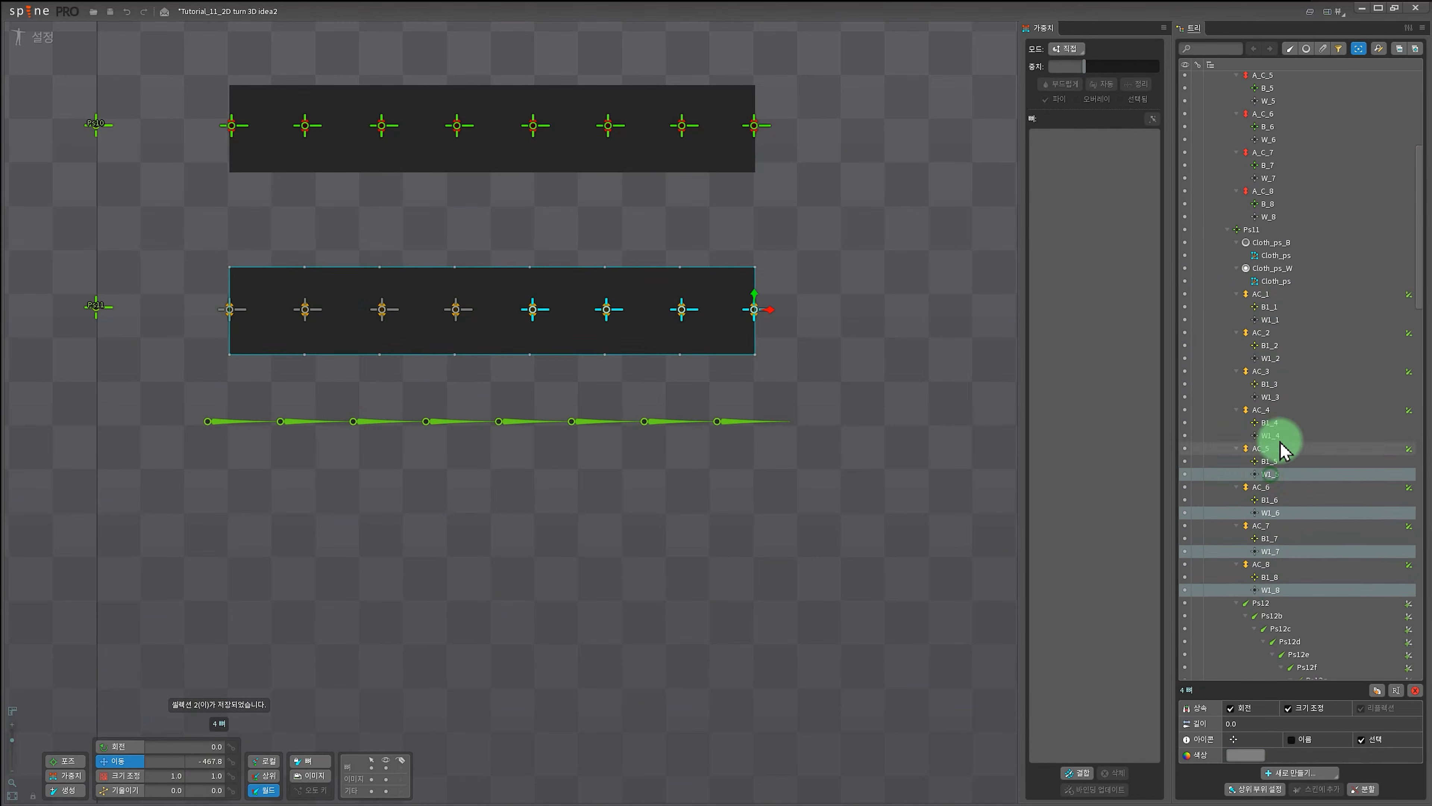
pyautogui.keyDown('ctrl'); pyautogui.click(1280, 435); pyautogui.keyUp('ctrl')
pyautogui.keyDown('ctrl'); pyautogui.click(1281, 396); pyautogui.keyUp('ctrl')
pyautogui.keyDown('ctrl'); pyautogui.click(1280, 358); pyautogui.keyUp('ctrl')
pyautogui.keyDown('ctrl'); pyautogui.click(1282, 320); pyautogui.keyUp('ctrl')
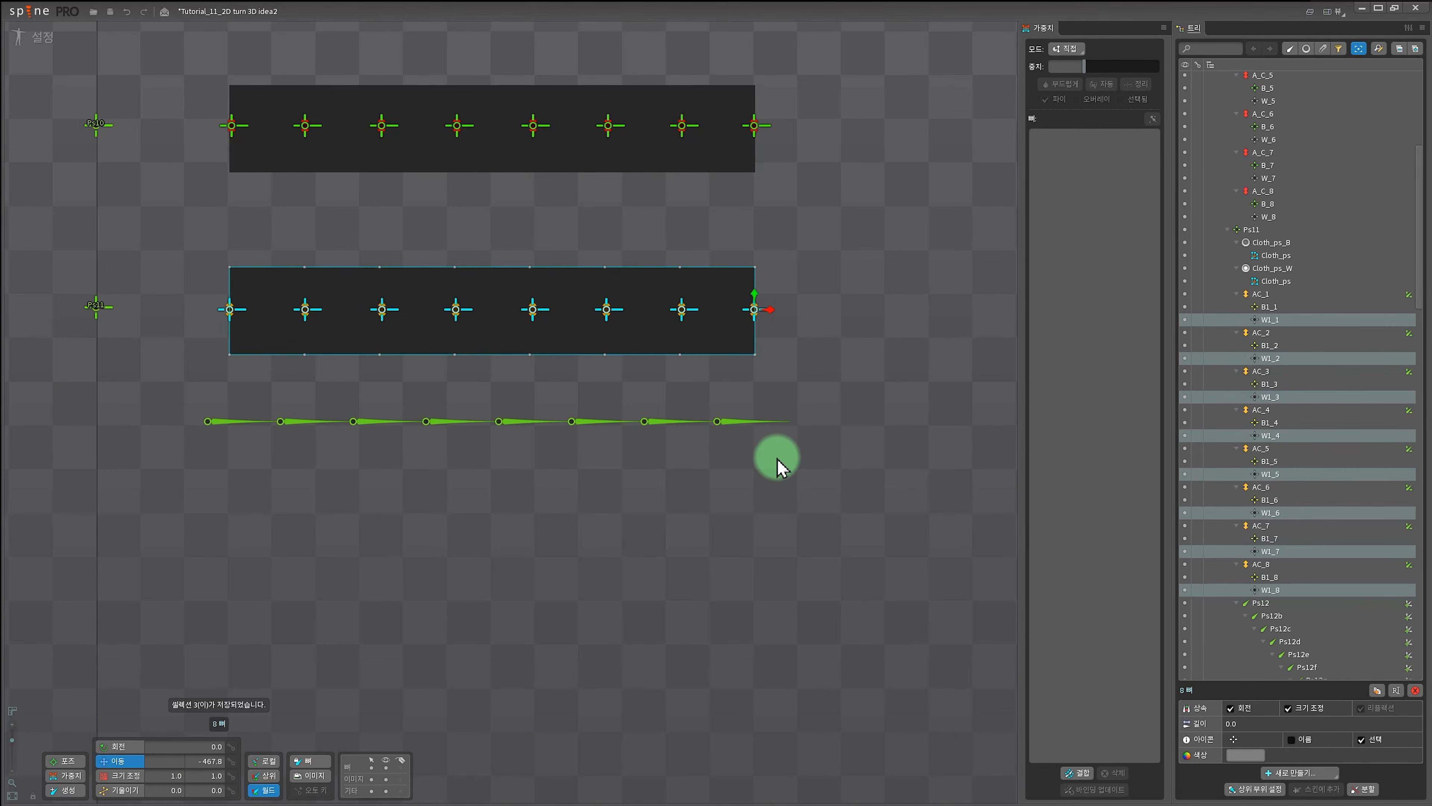
# Cycle through selection groups 1, 2 and 3 to check the stored AC, B1 and W1 bones, finishing on group 3.
pyautogui.press('1')
pyautogui.press('2')
pyautogui.press('3')
pyautogui.press('1')
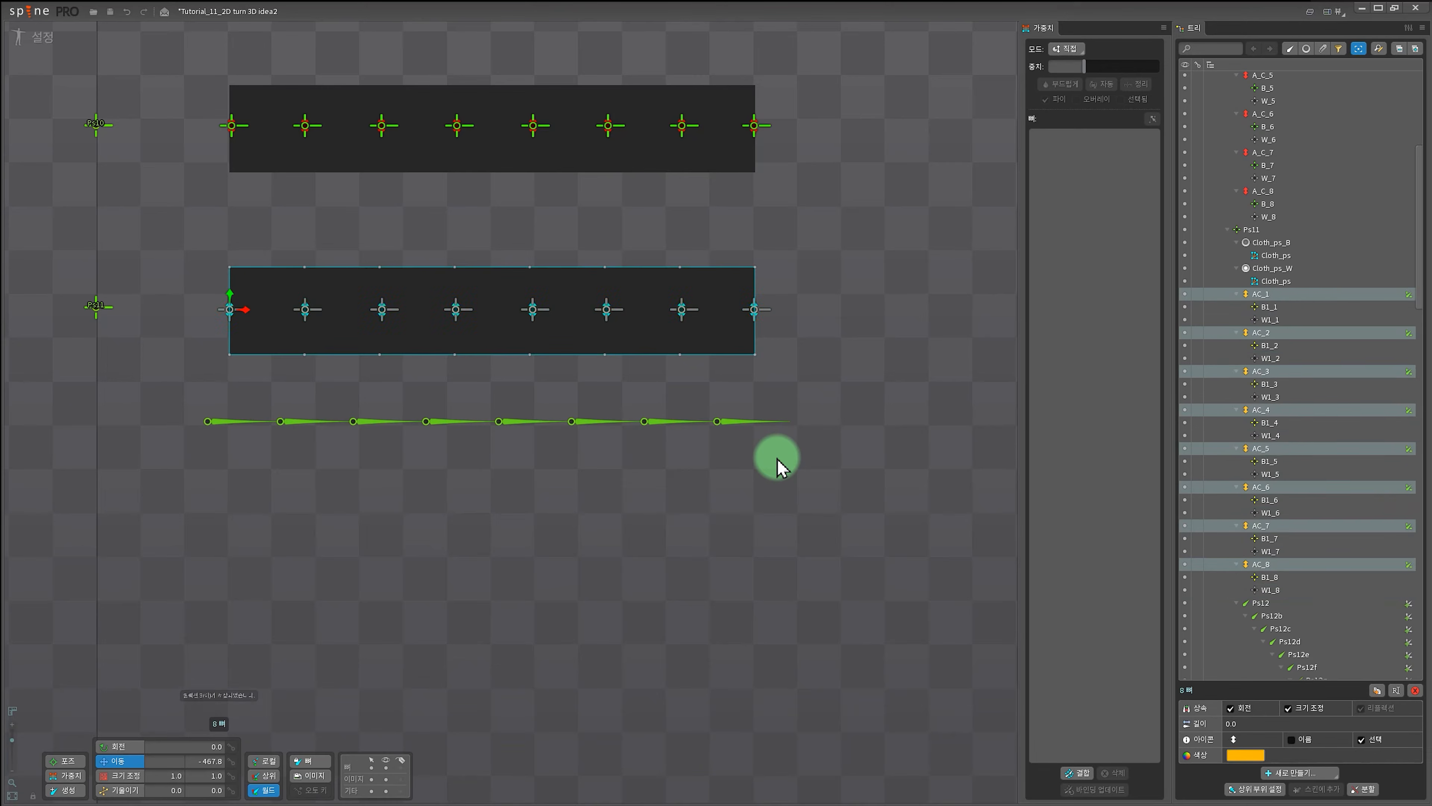
pyautogui.press('2')
pyautogui.press('3')
pyautogui.press('1')
pyautogui.press('2')
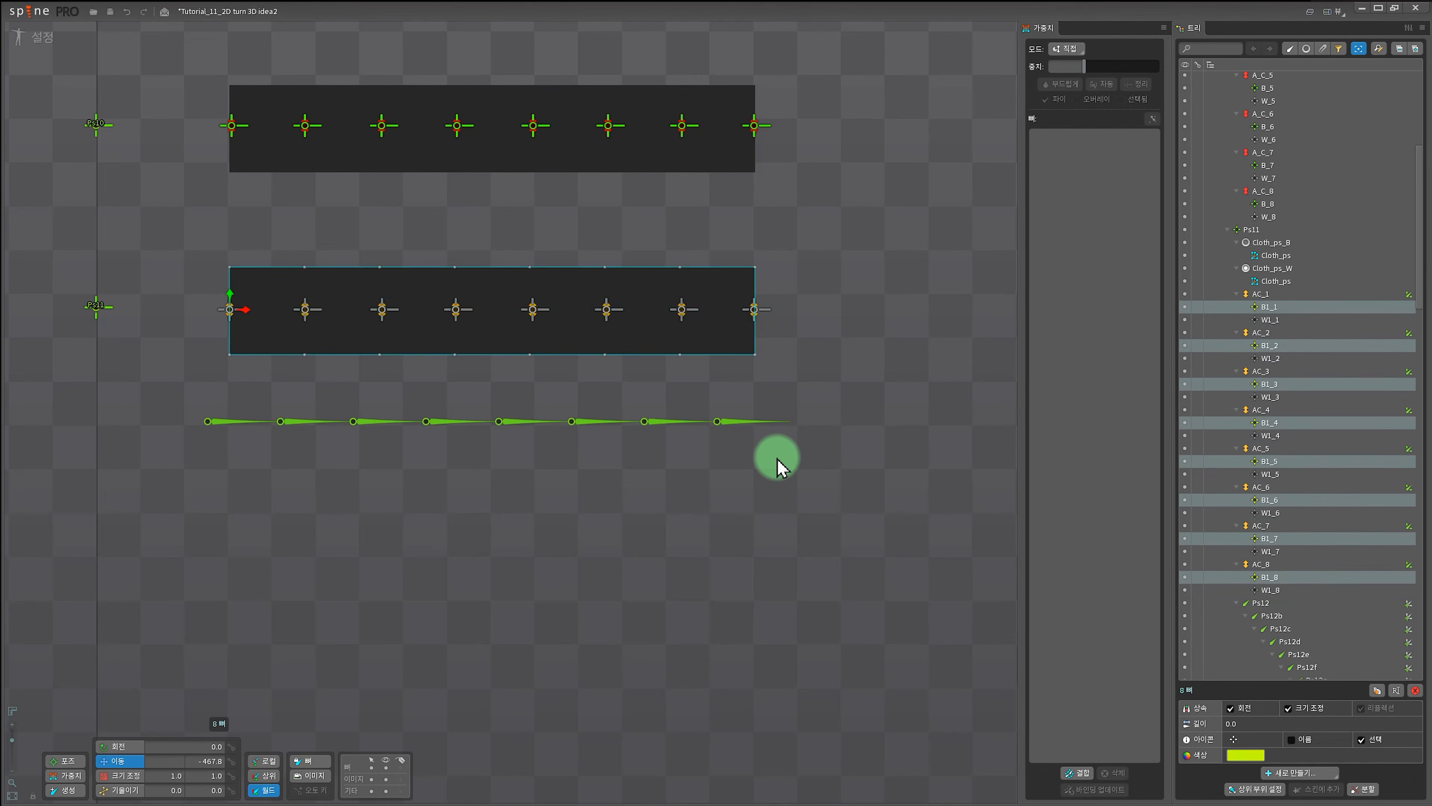
pyautogui.press('3')
pyautogui.press('1')
pyautogui.press('2')
pyautogui.press('3')
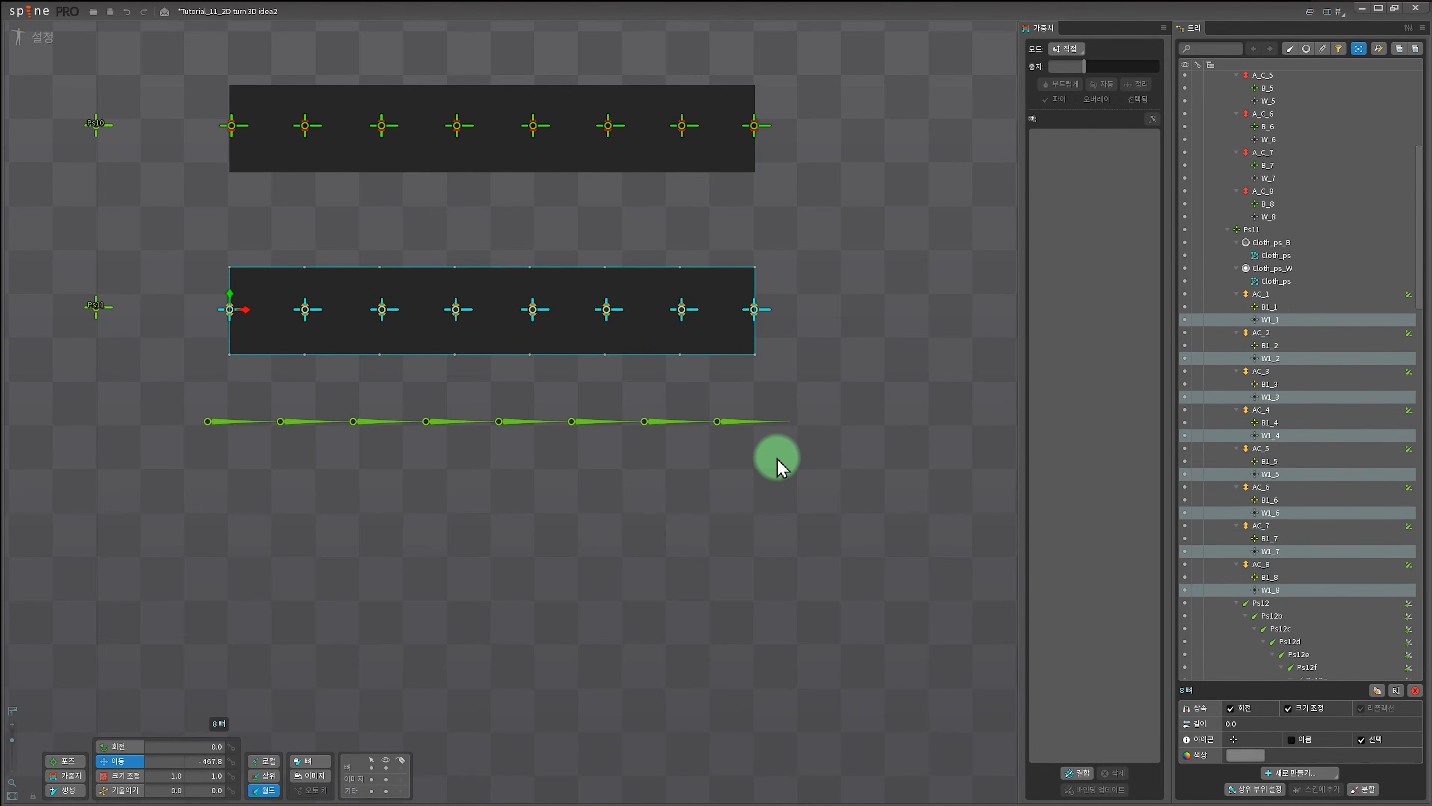
pyautogui.press('1')
pyautogui.press('2')
pyautogui.press('3')
pyautogui.press('1')
pyautogui.press('2')
pyautogui.press('3')
pyautogui.press('1')
pyautogui.press('2')
pyautogui.press('3')
pyautogui.press('1')
pyautogui.press('3')
pyautogui.press('1')
pyautogui.press('3')
pyautogui.press('2')
pyautogui.press('3')
pyautogui.press('1')
pyautogui.press('3')
pyautogui.press('1')
pyautogui.press('2')
pyautogui.press('1')
pyautogui.press('2')
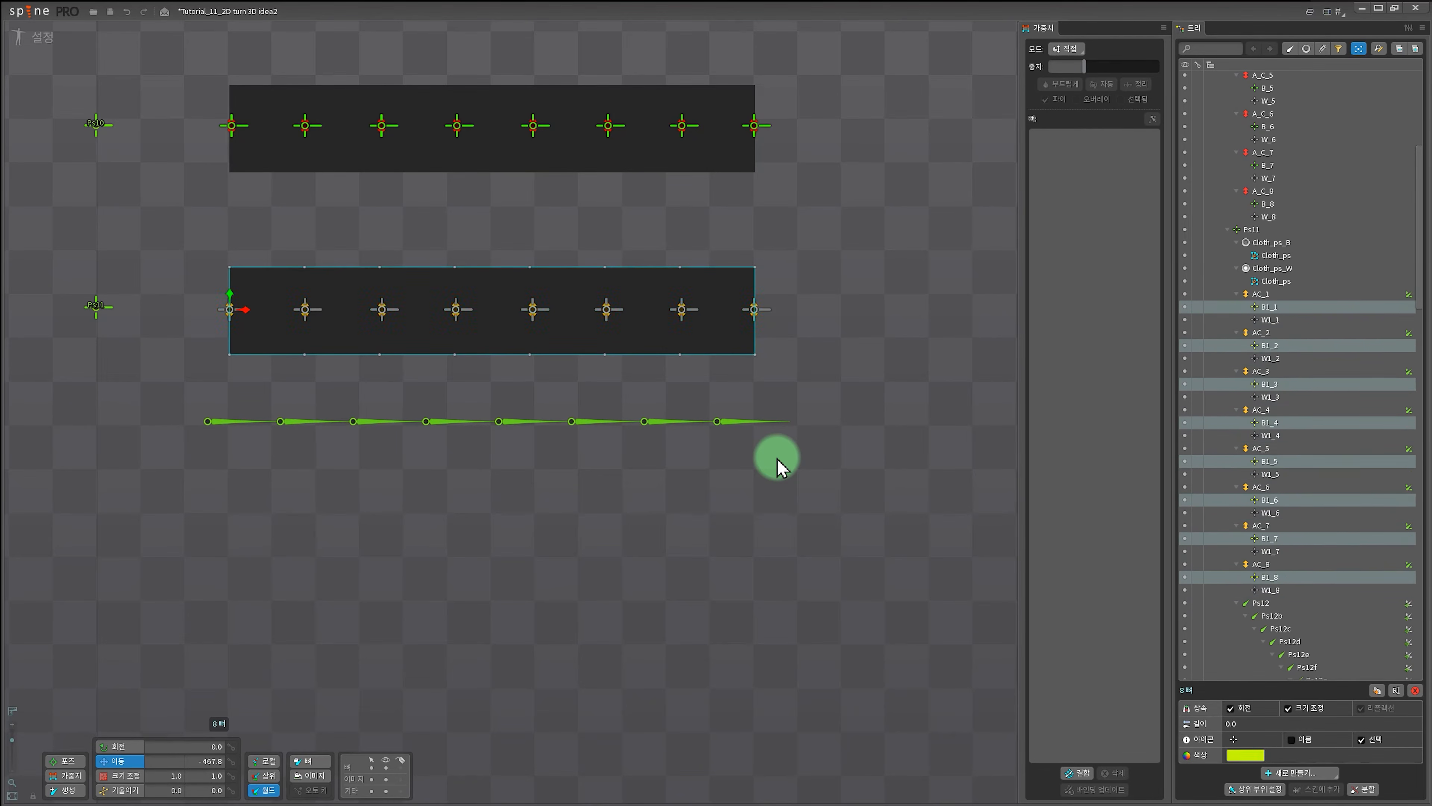
pyautogui.press('3')
pyautogui.press('1')
pyautogui.press('3')
# Switch to Animate mode and key the scale of the eight W1 bones at frames 0, 30, 60, 90 and 120.
pyautogui.click(44, 47)
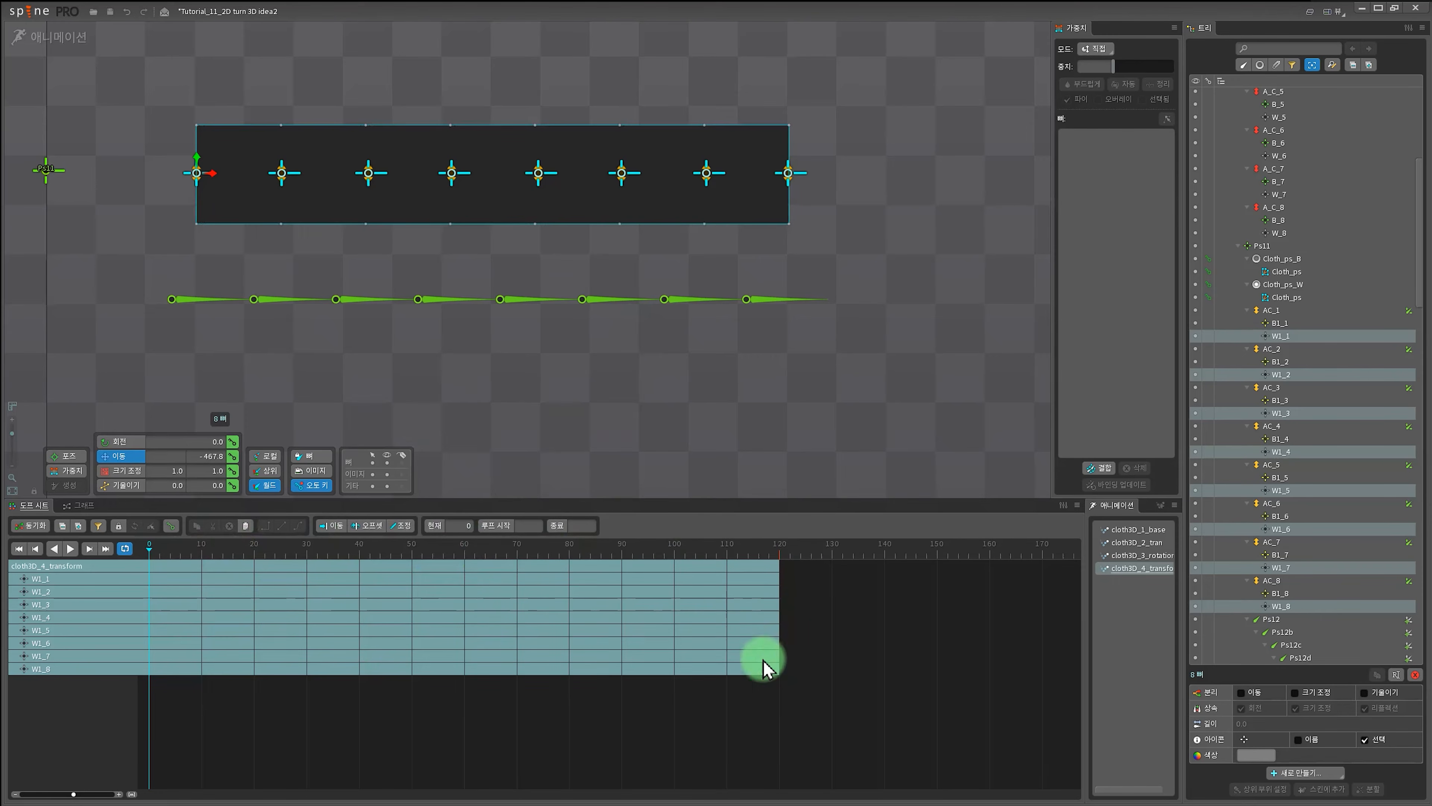
pyautogui.click(233, 471)
pyautogui.click(307, 550)
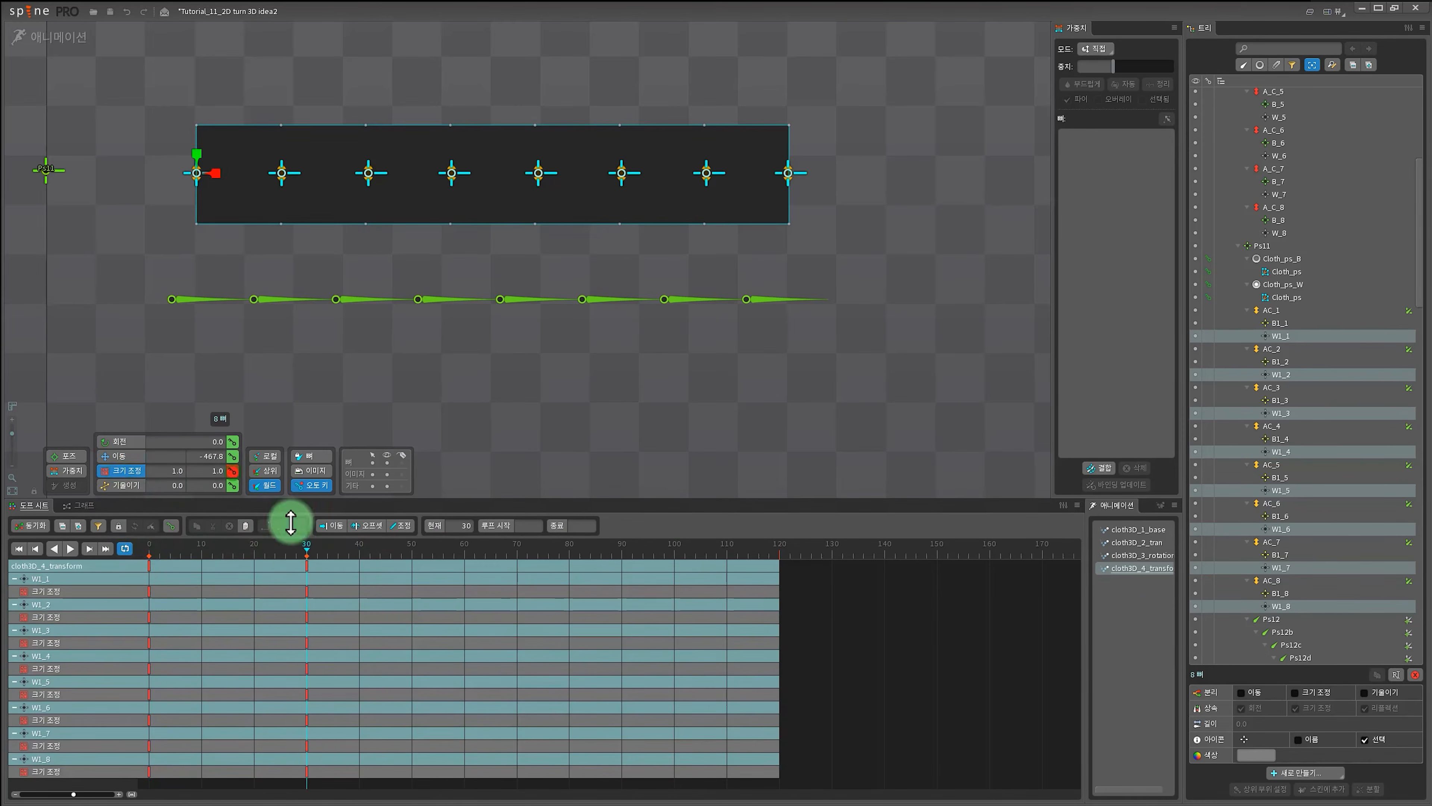
pyautogui.click(232, 471)
pyautogui.click(464, 550)
pyautogui.click(233, 471)
pyautogui.moveTo(530, 552); pyautogui.dragTo(779, 550)
pyautogui.click(242, 470)
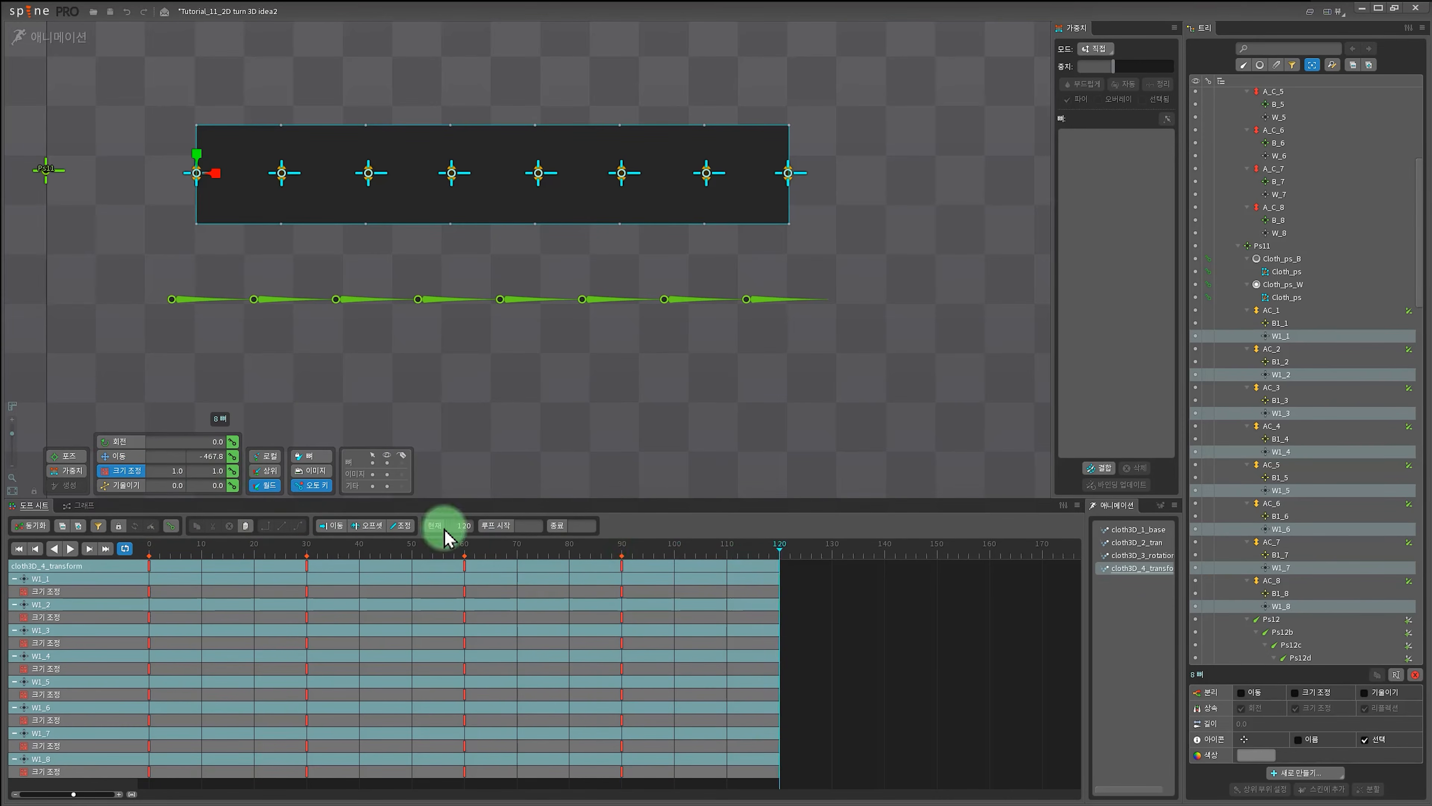
pyautogui.click(232, 470)
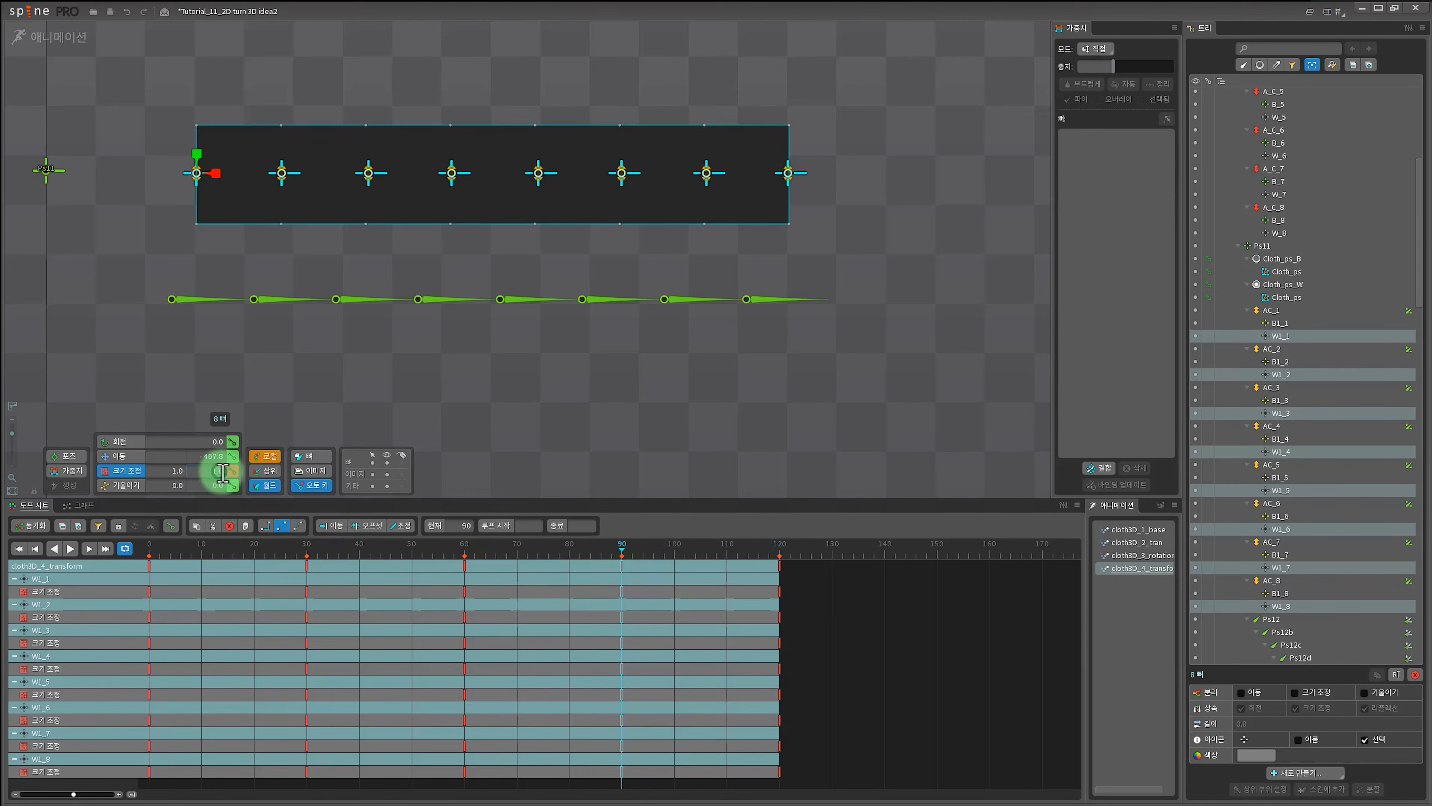
# Set the W1 bones' Y scale to 0 at frame 90 and copy those keys to frames 60, 120 and 0.
pyautogui.press('Return')
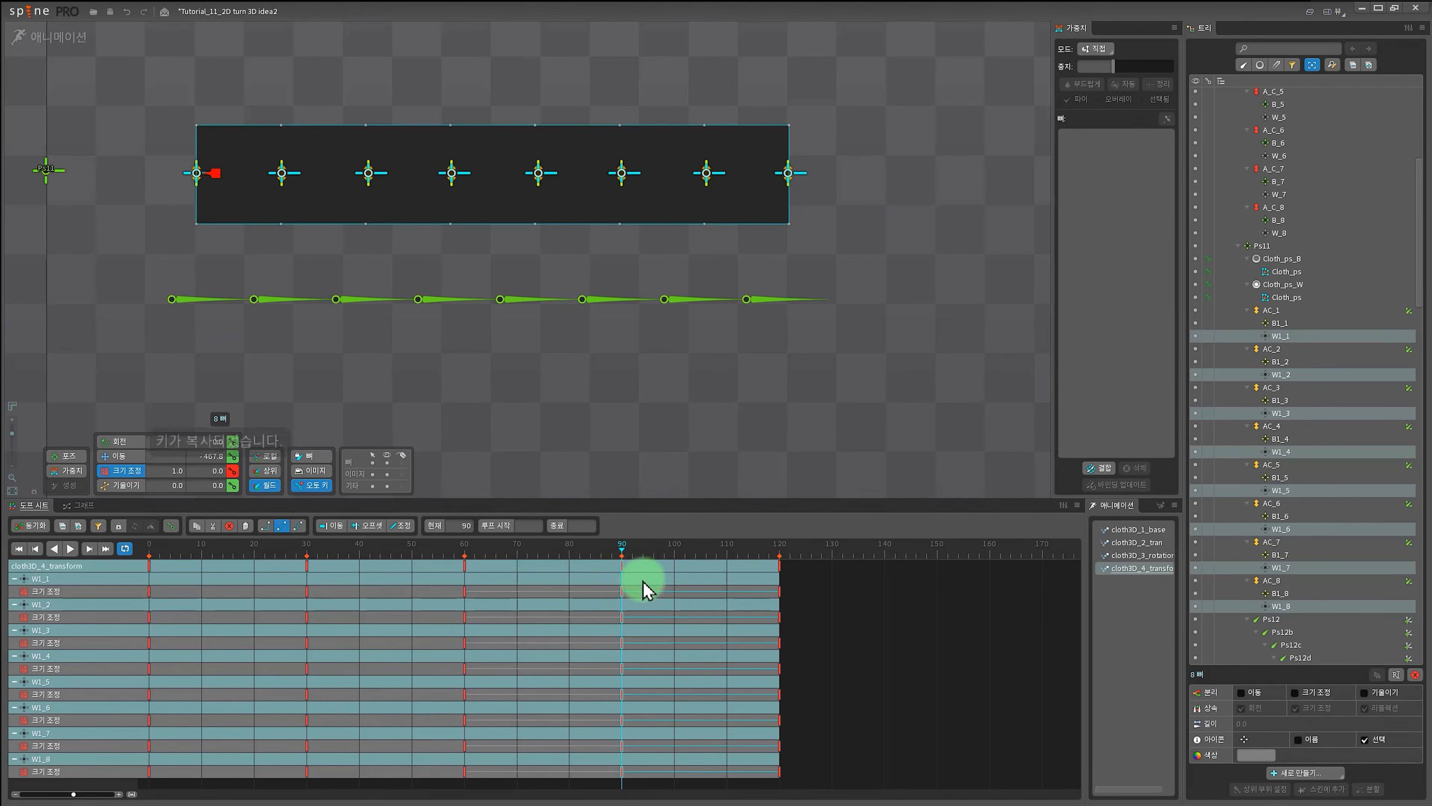
pyautogui.hotkey('ctrl', 'v')
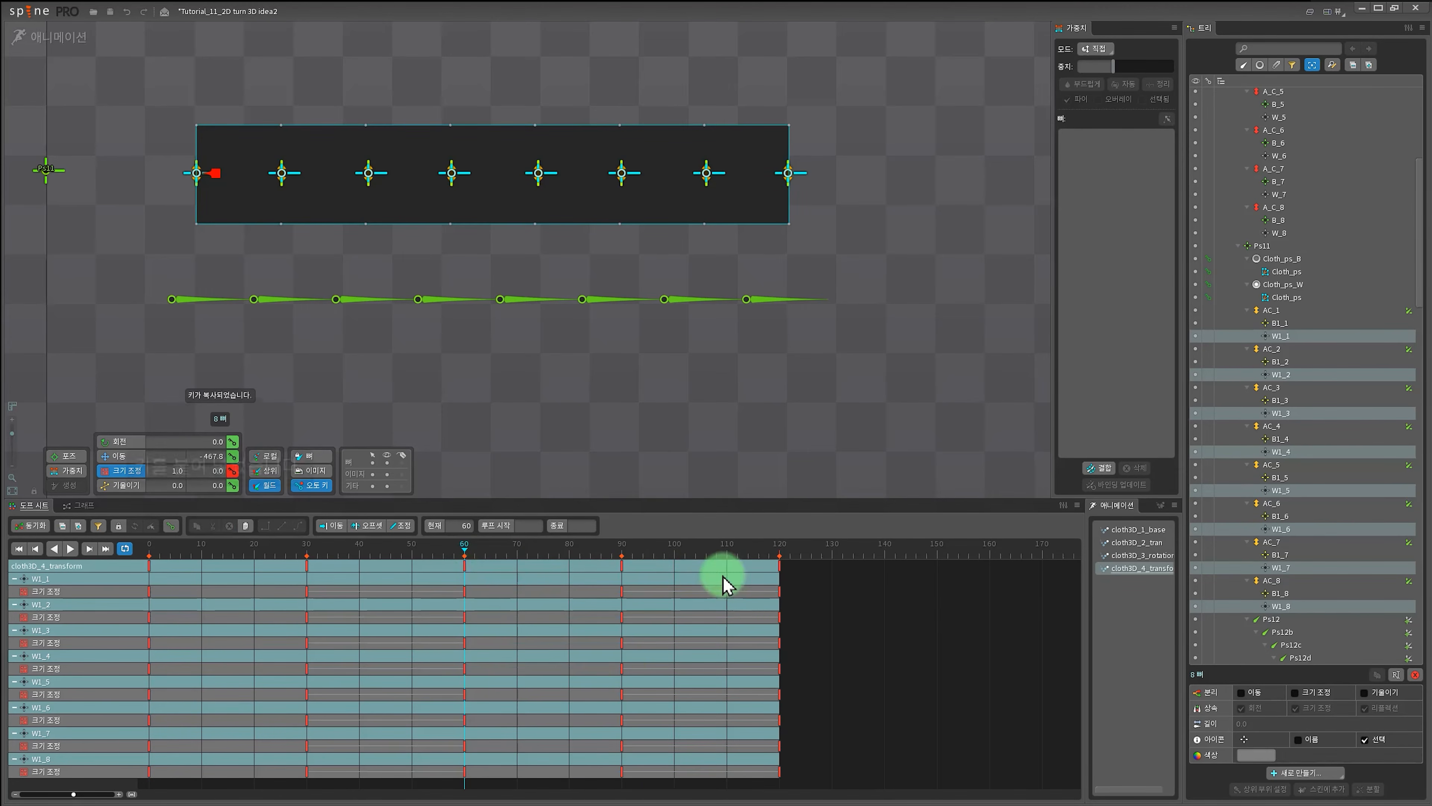
pyautogui.click(787, 564)
pyautogui.click(243, 575)
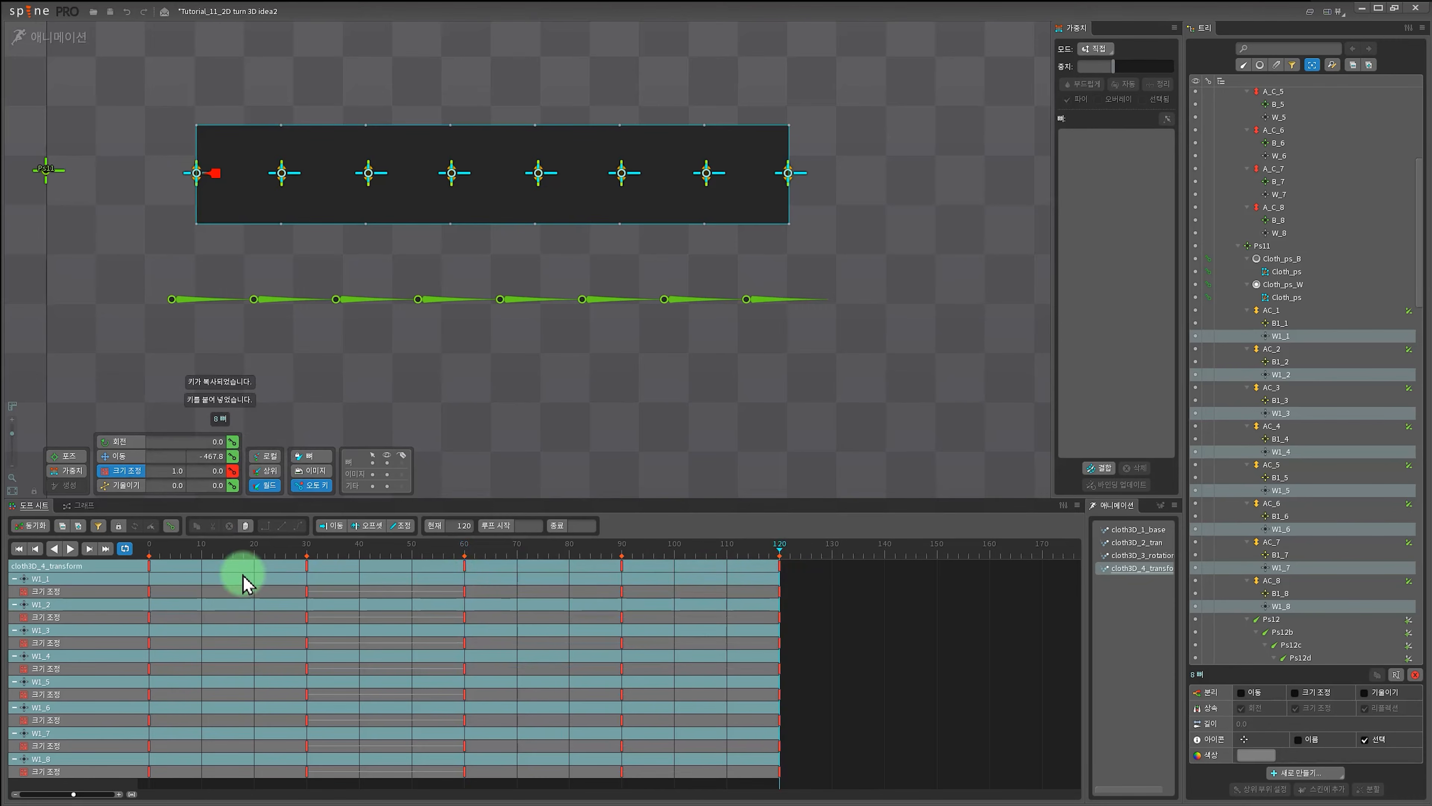
pyautogui.click(212, 567)
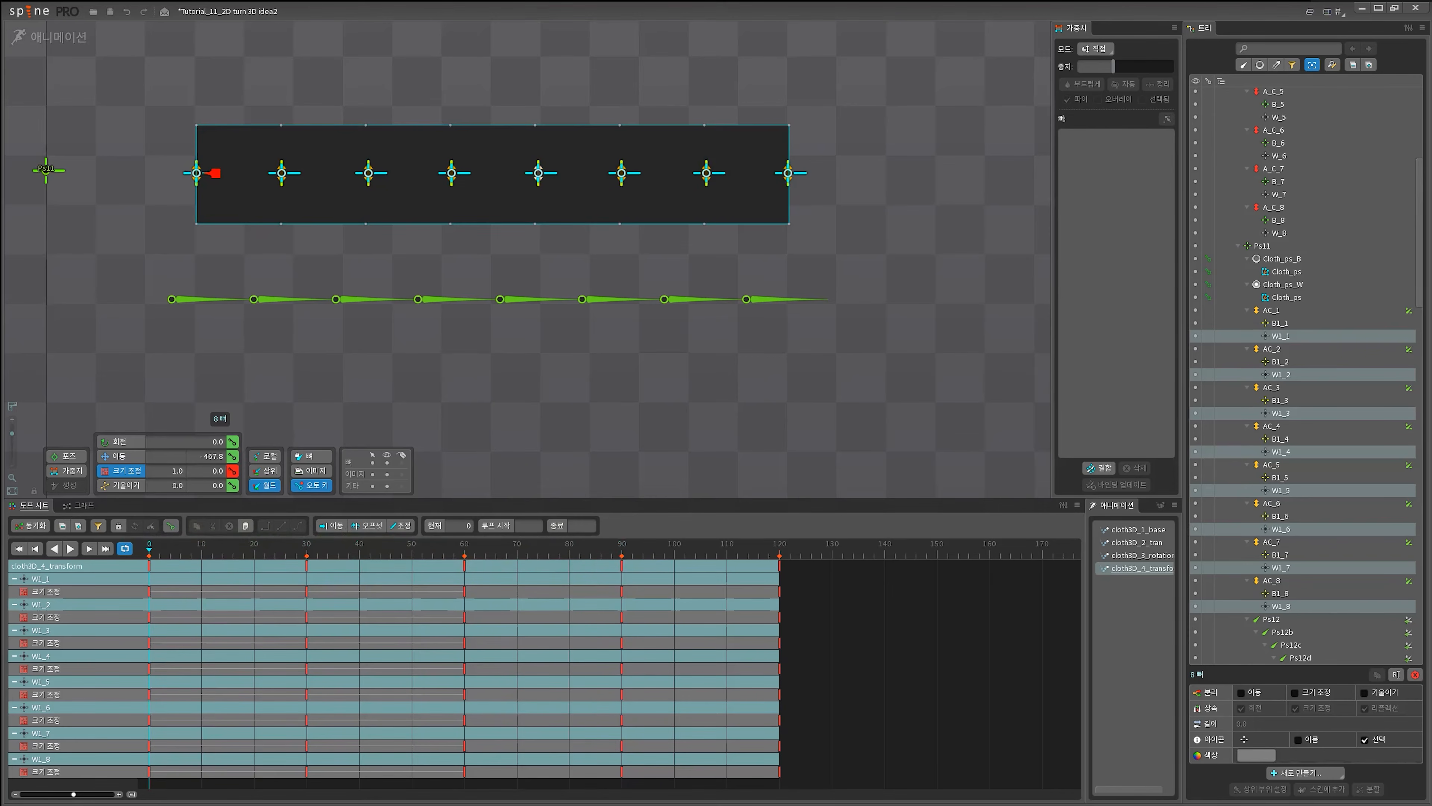
# Hide the Cloth_ps_B slot under Ps11.
pyautogui.click(1317, 258)
pyautogui.click(1196, 258)
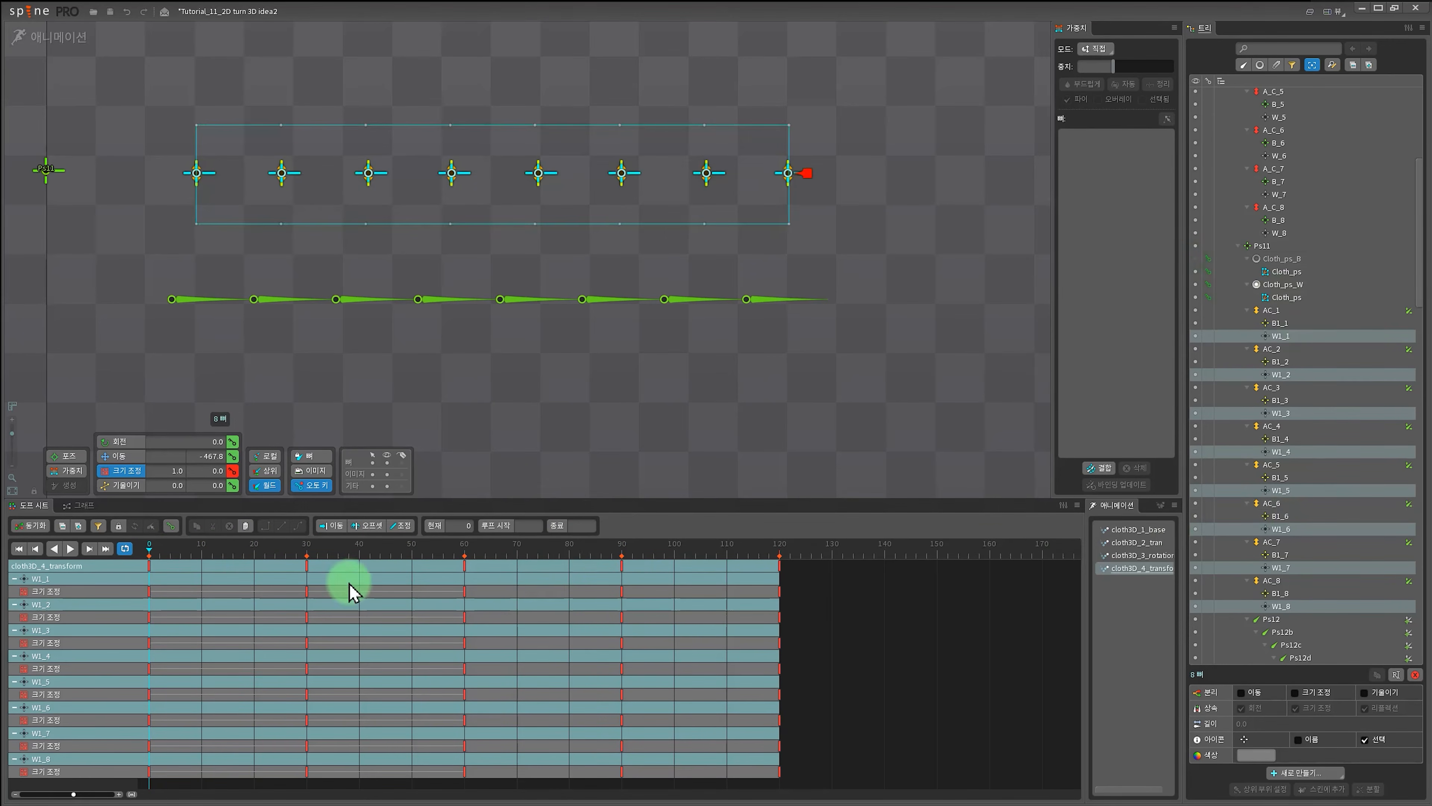
# Apply Bezier interpolation to all W1 scale keys and check the resulting curve in the graph.
pyautogui.moveTo(155, 551); pyautogui.dragTo(99, 571)
pyautogui.press('space')
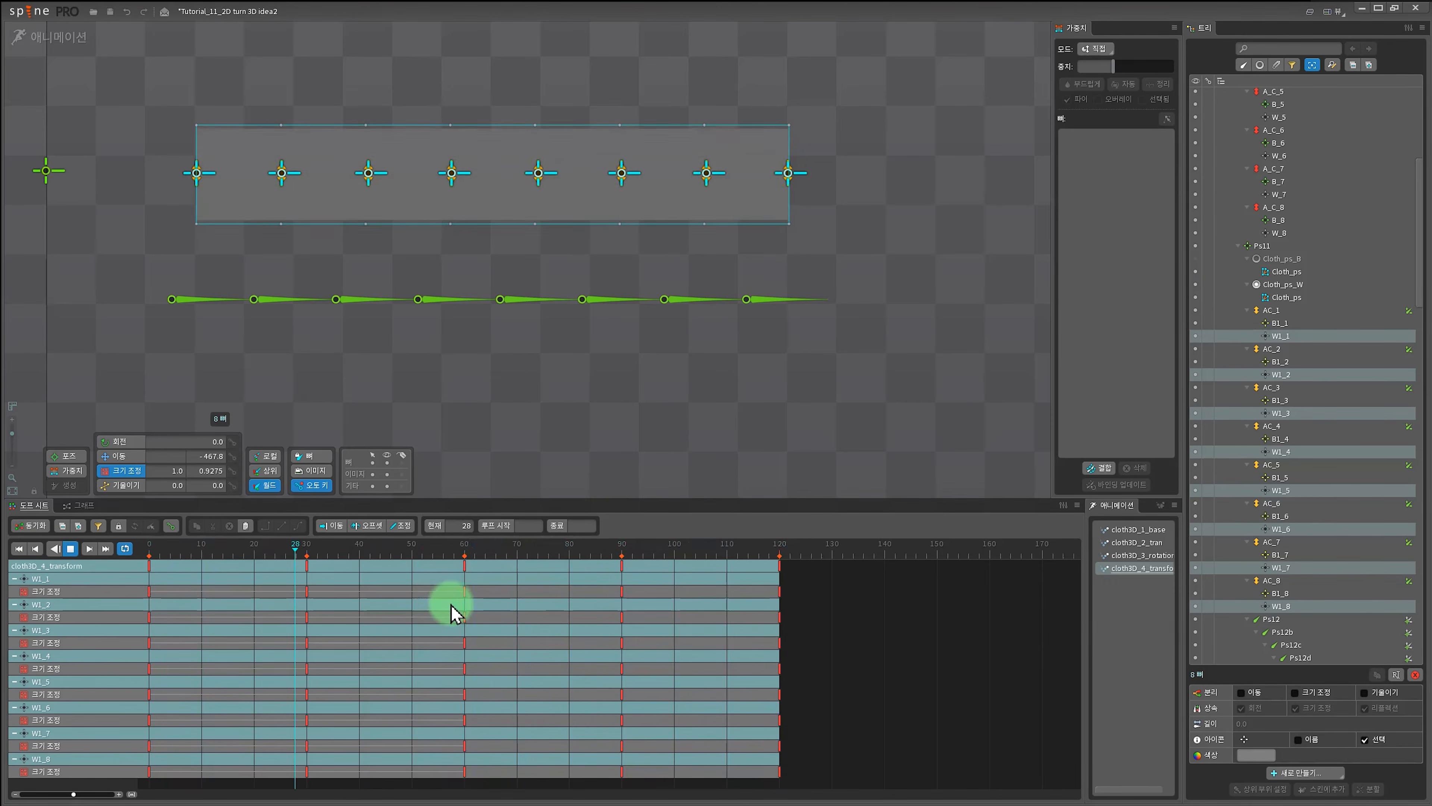
pyautogui.moveTo(809, 790); pyautogui.dragTo(121, 545)
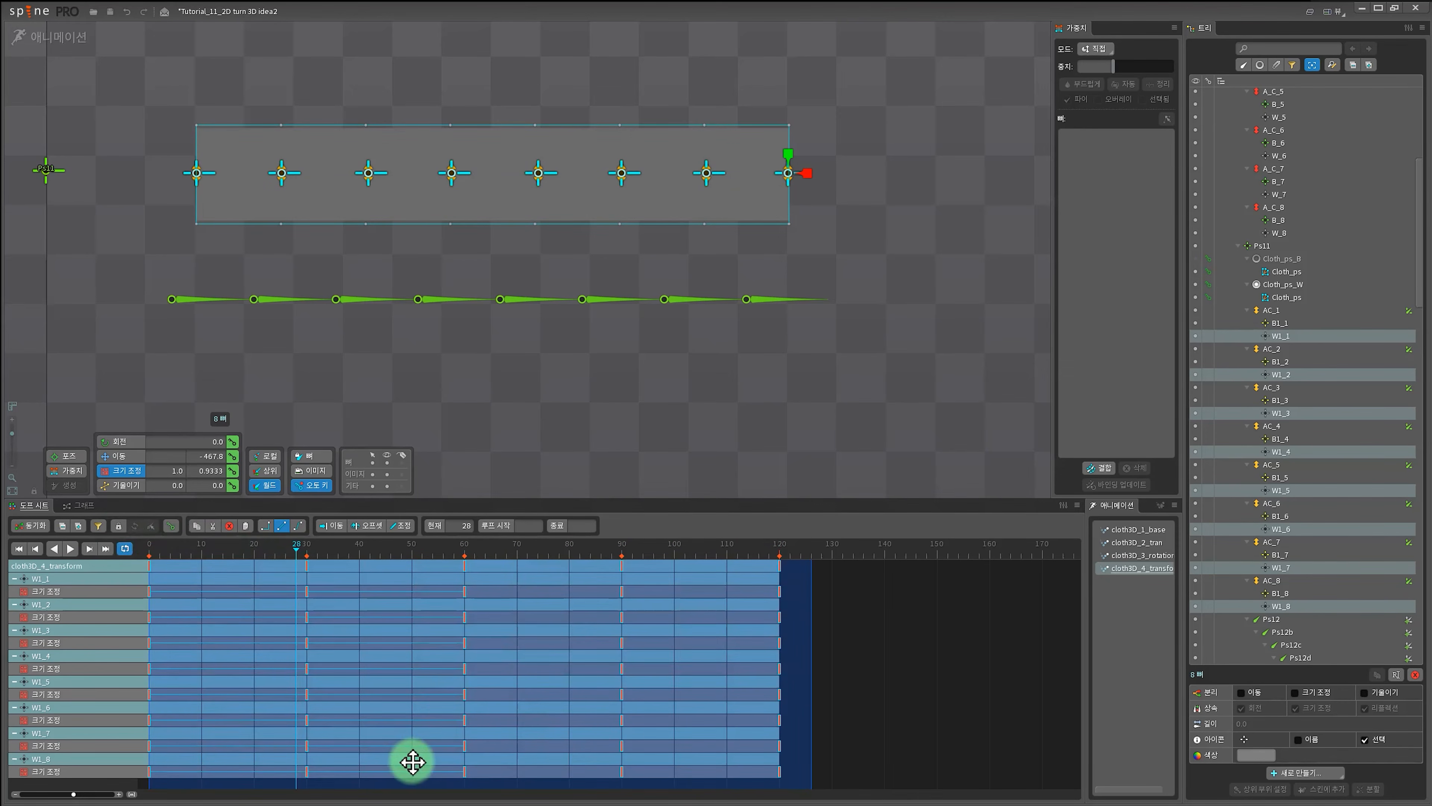
pyautogui.click(293, 527)
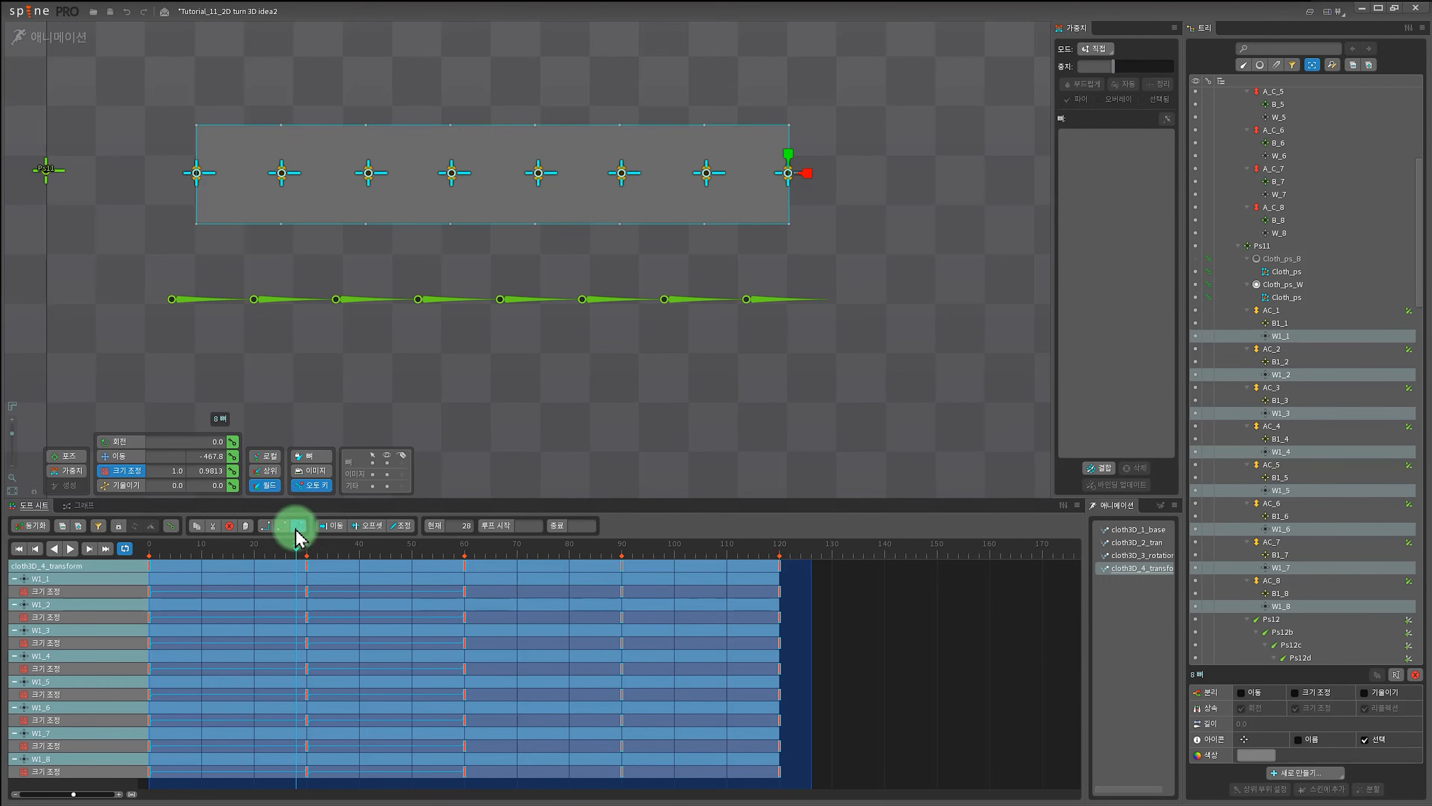
pyautogui.click(83, 507)
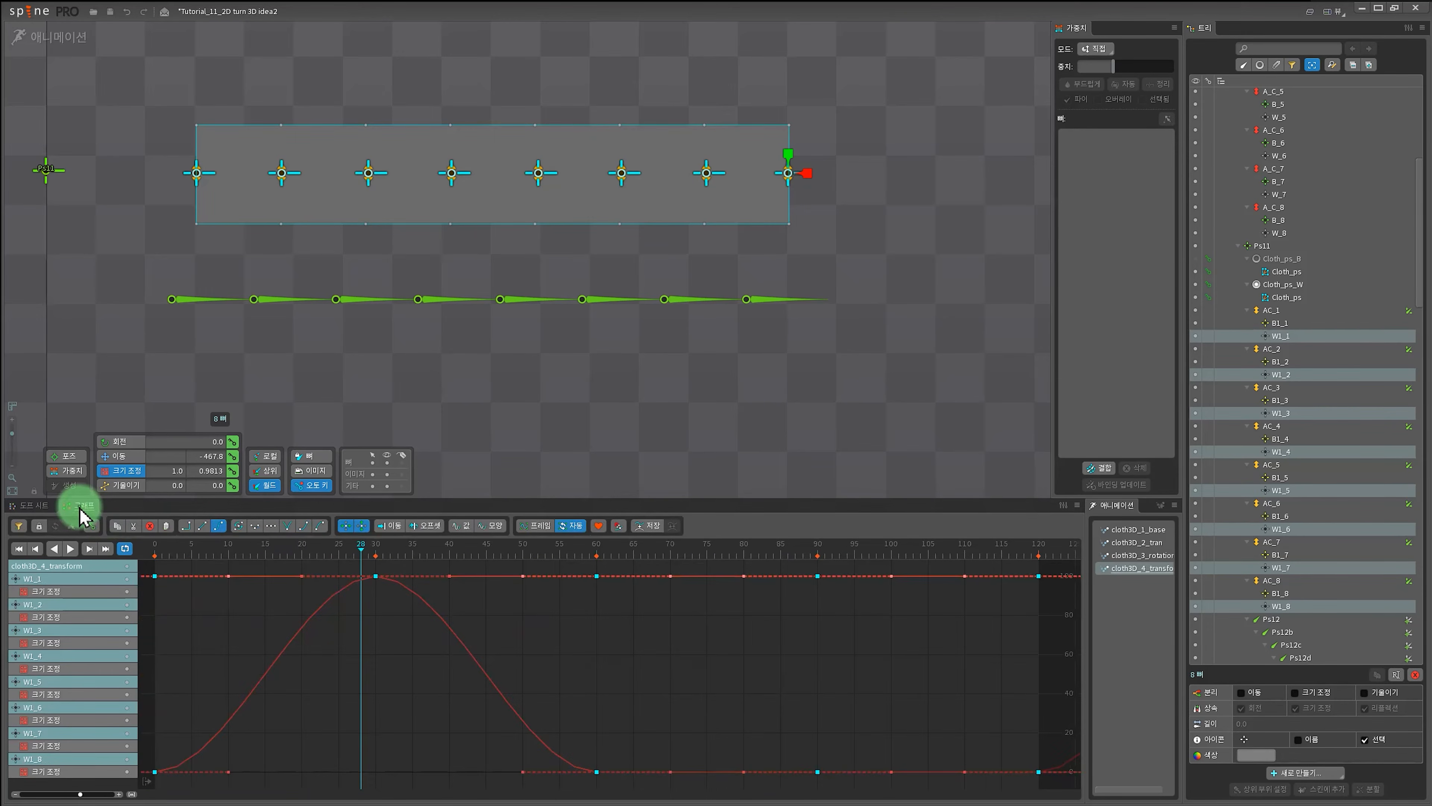
pyautogui.click(28, 505)
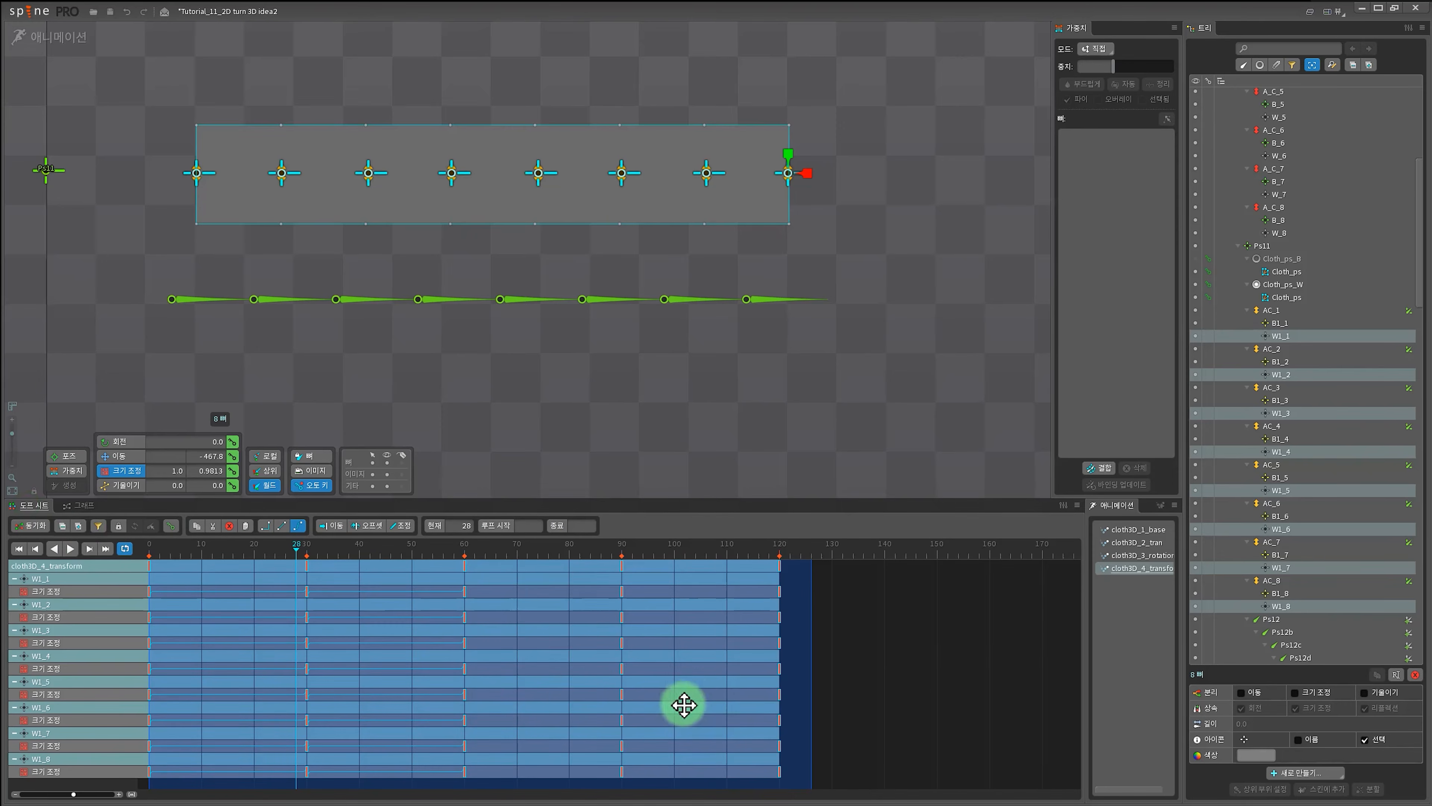
# Enlarge the dopesheet and key the scale of the eight B1 bones at frames 0, 30, 60, 90 and 120.
pyautogui.moveTo(682, 499); pyautogui.dragTo(679, 451)
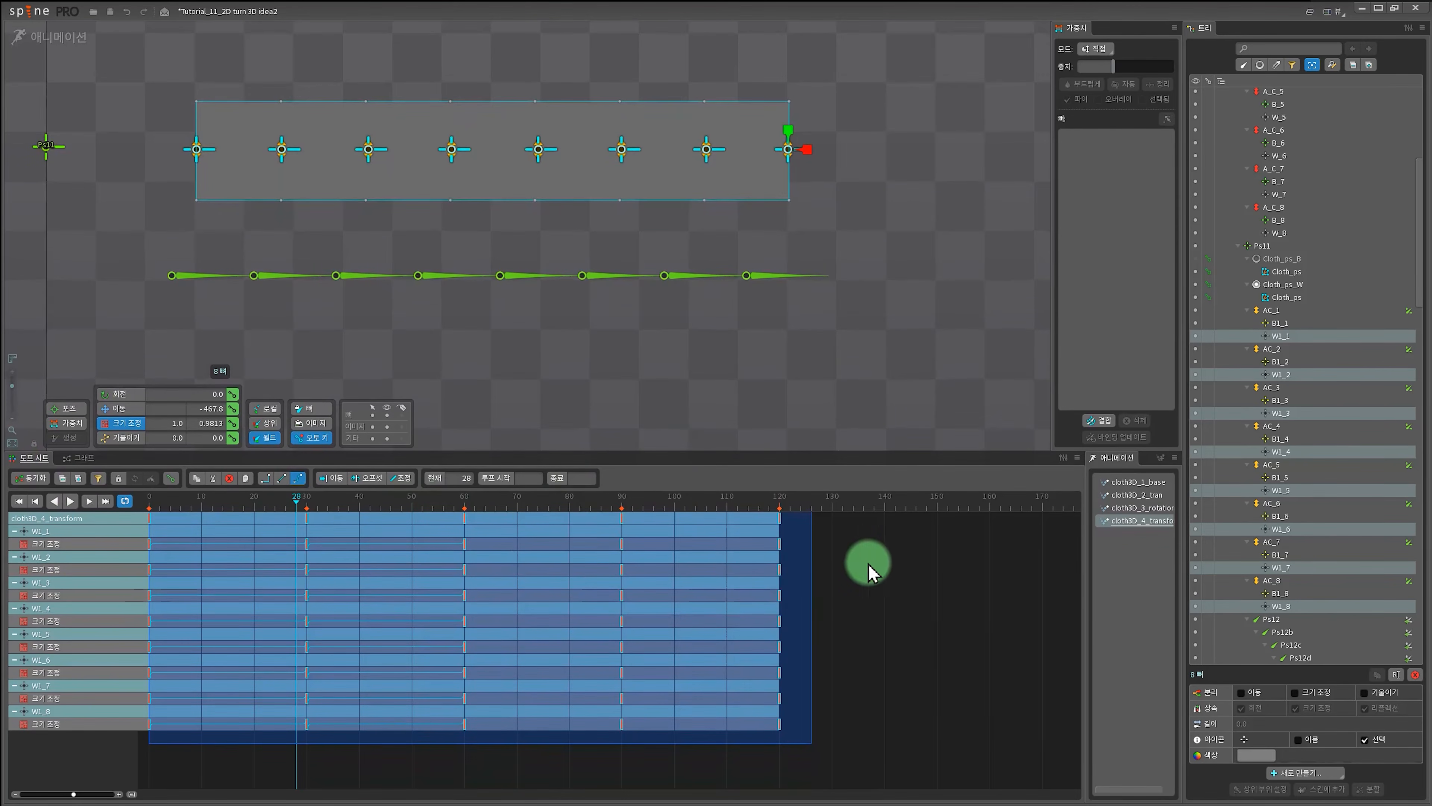
pyautogui.click(846, 564)
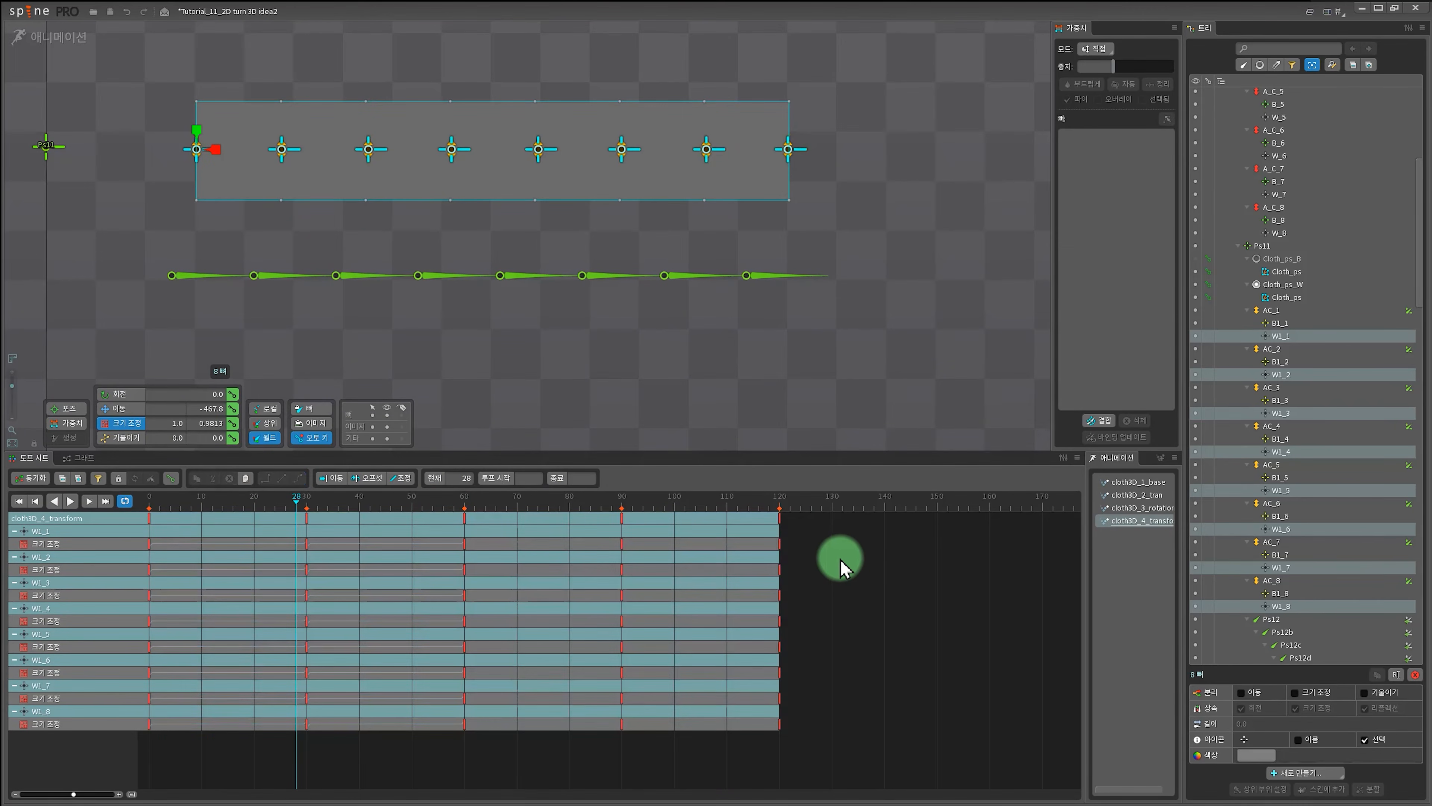
pyautogui.press('pageup')
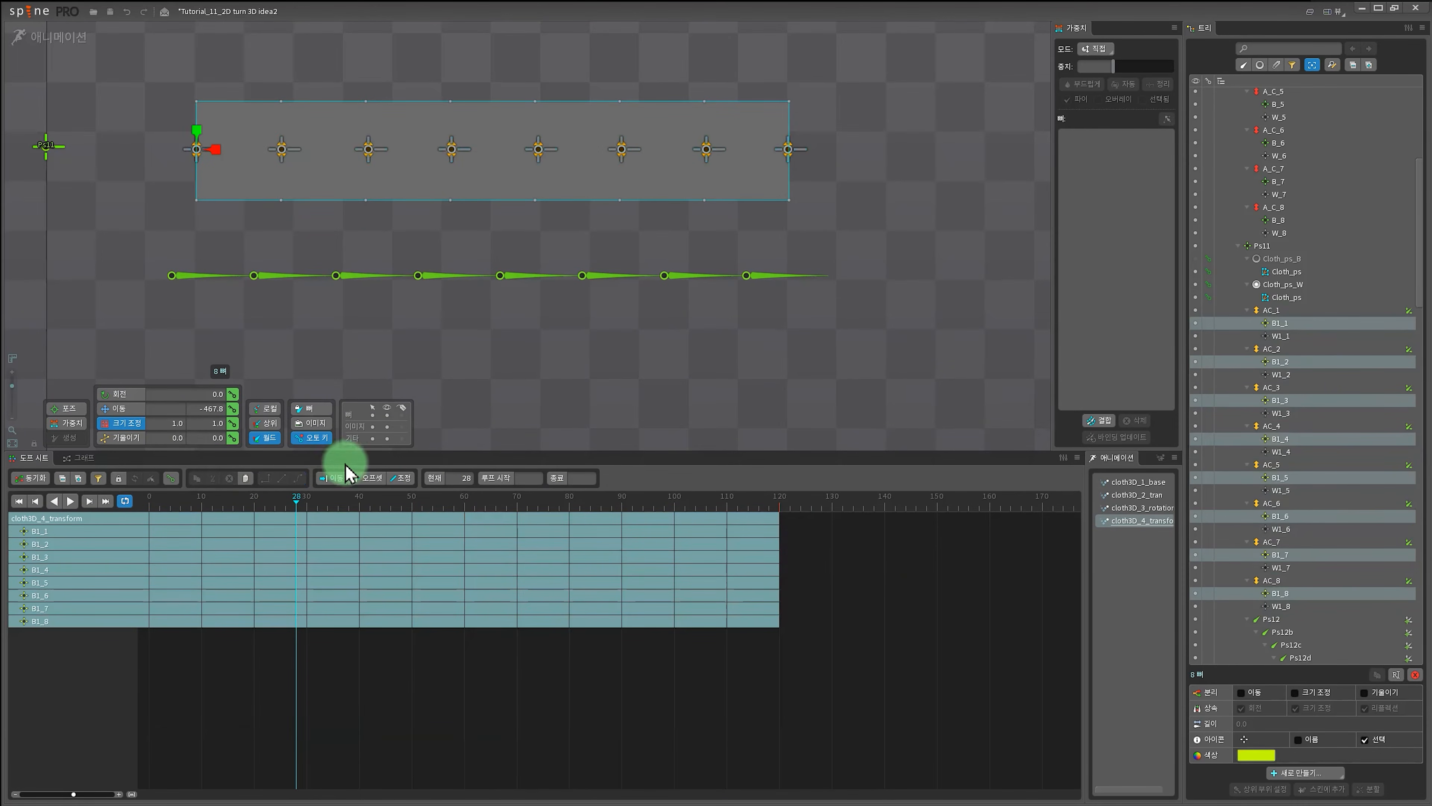
pyautogui.moveTo(291, 505); pyautogui.dragTo(111, 496)
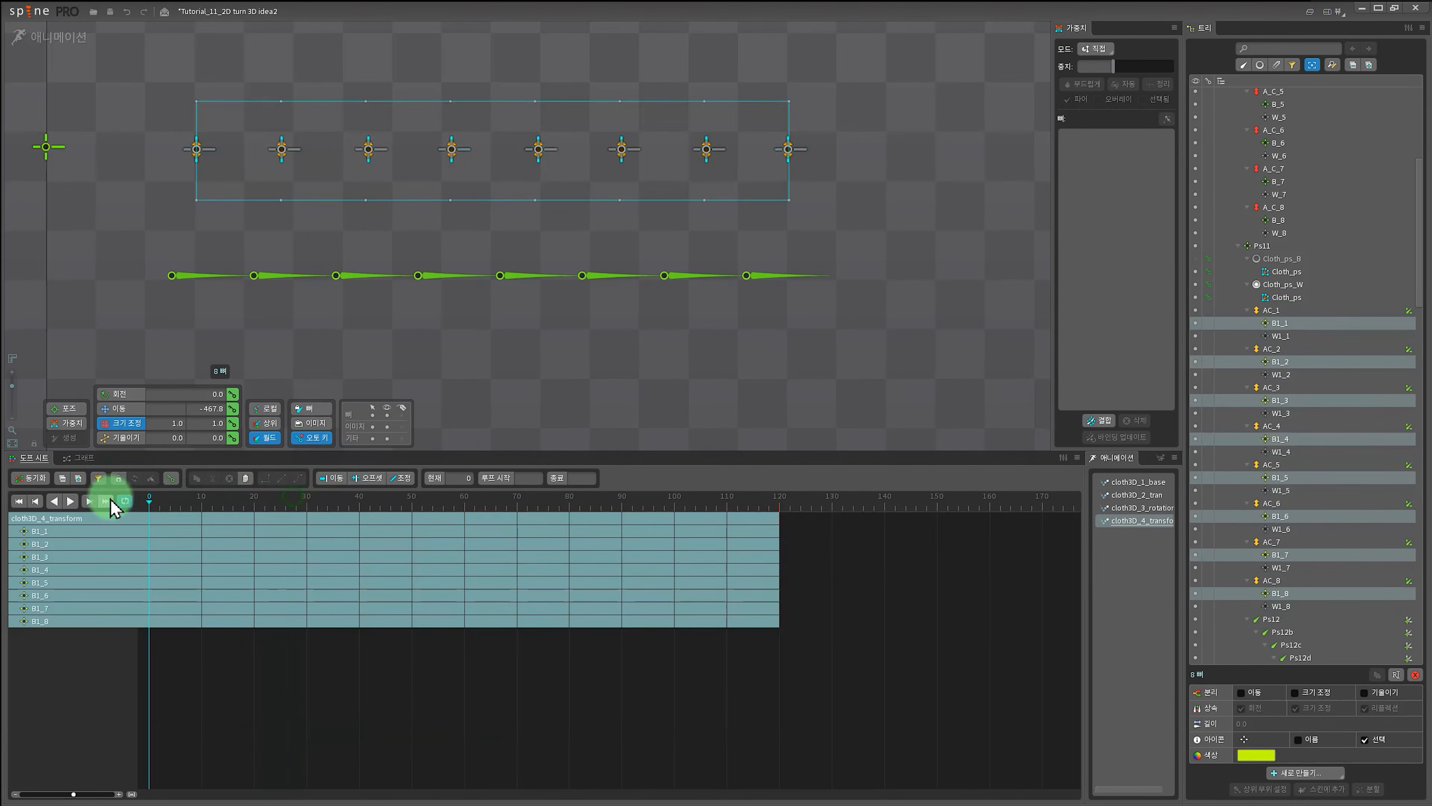
pyautogui.click(237, 424)
pyautogui.moveTo(159, 502); pyautogui.dragTo(306, 504)
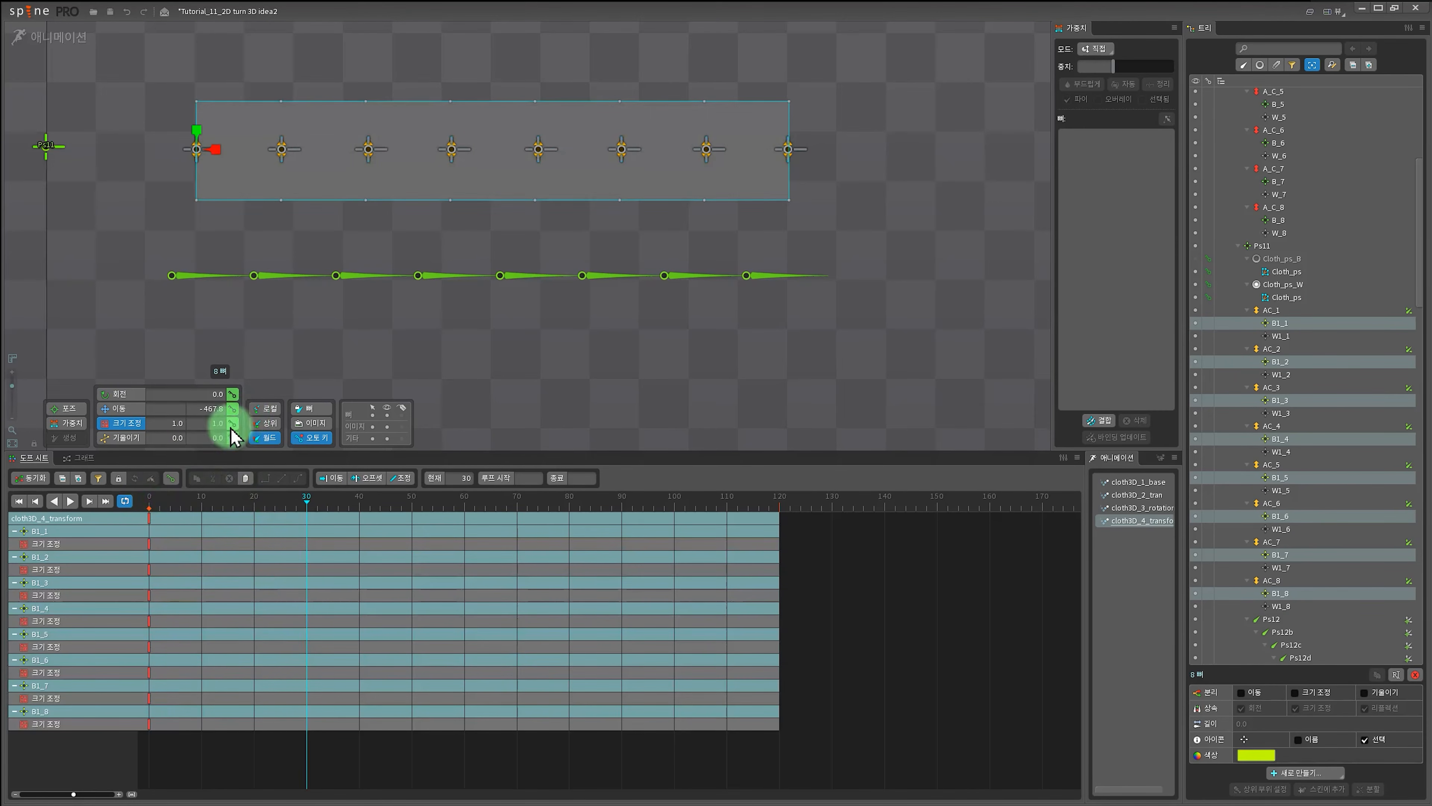
pyautogui.hotkey('ctrl', 'c')
pyautogui.click(465, 518)
pyautogui.hotkey('ctrl', 'v')
pyautogui.click(623, 509)
pyautogui.hotkey('ctrl', 'v')
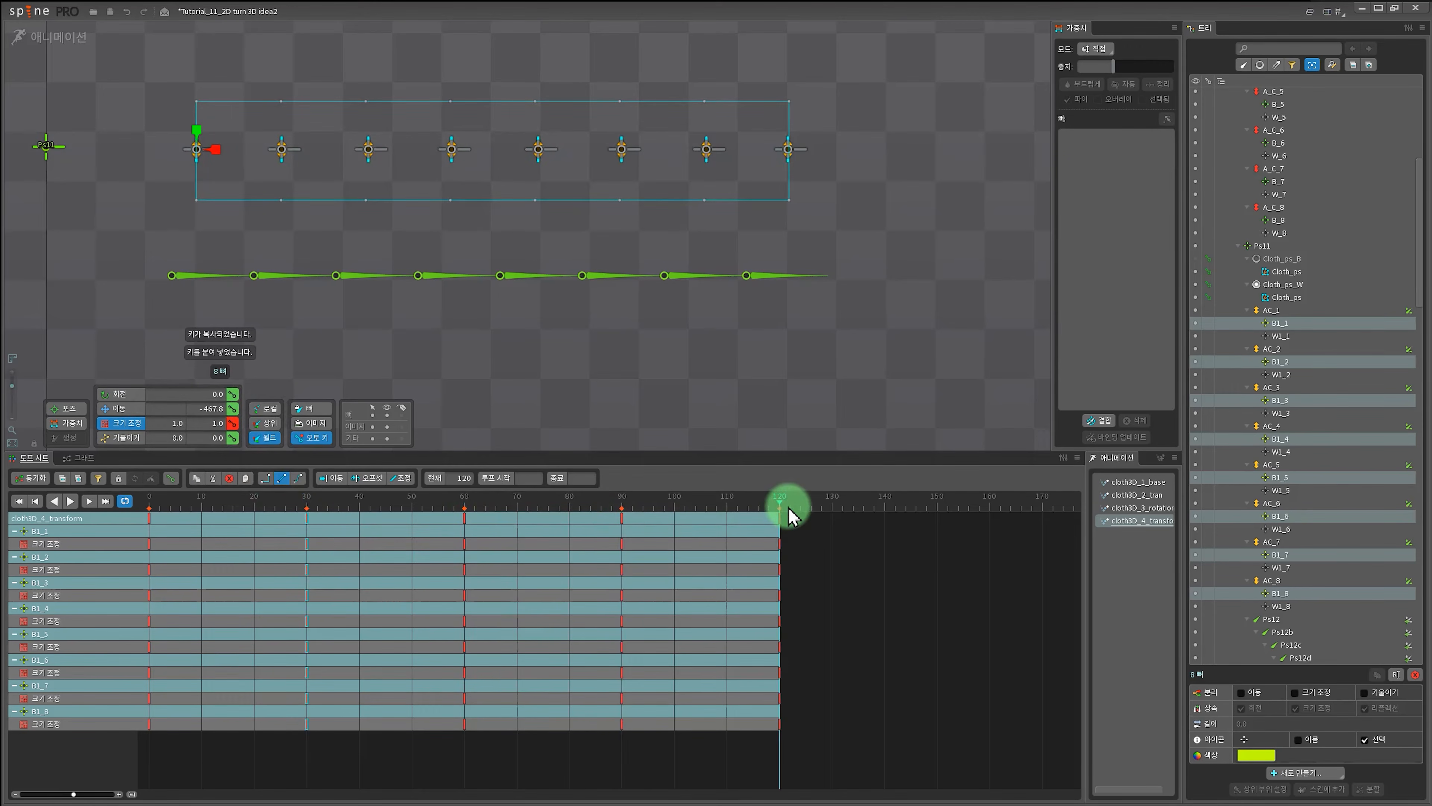
# Show the Cloth_ps_B slot under Ps11 and set the B1 bones' Y scale to 0 at frame 0.
pyautogui.moveTo(510, 504); pyautogui.dragTo(386, 521)
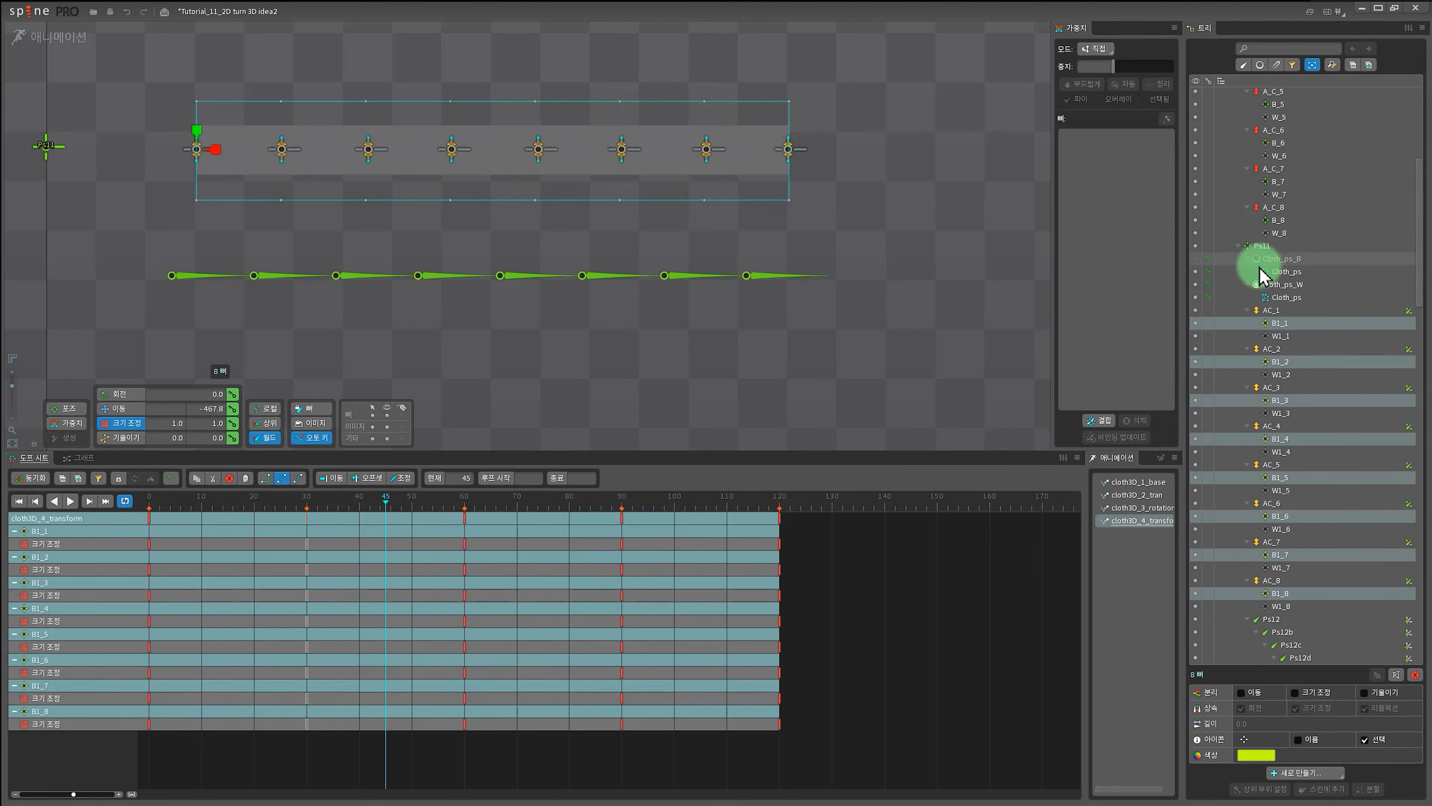
pyautogui.click(1195, 259)
pyautogui.click(149, 519)
pyautogui.click(219, 423)
pyautogui.write('0')
pyautogui.press('Return')
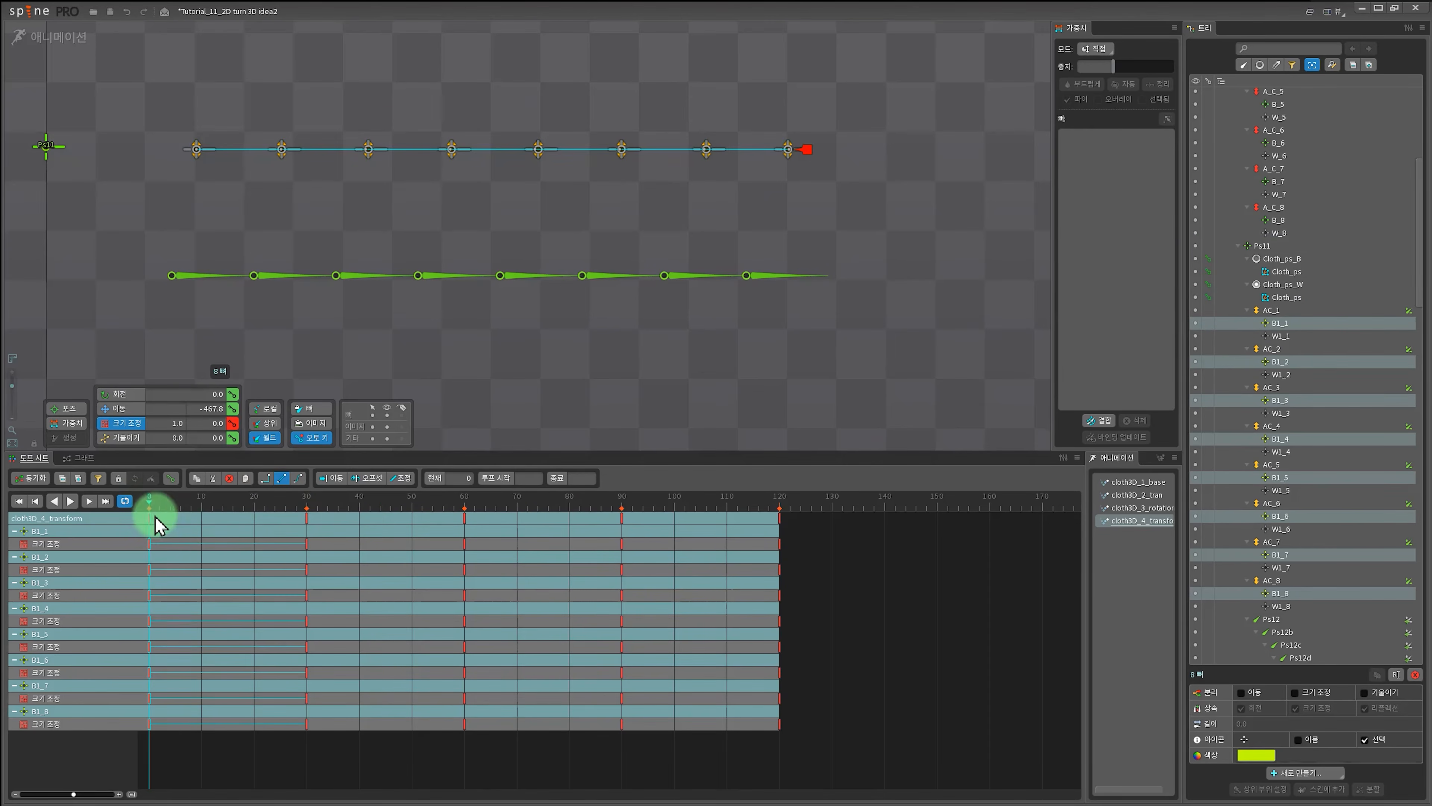
# Copy the B1 bones' zero-scale keys to frames 30, 60 and 120, and play the animation.
pyautogui.moveTo(159, 525); pyautogui.dragTo(311, 572)
pyautogui.moveTo(311, 515); pyautogui.dragTo(623, 528)
pyautogui.hotkey('ctrl', 'v')
pyautogui.click(471, 519)
pyautogui.hotkey('ctrl', 'c')
pyautogui.click(312, 520)
pyautogui.hotkey('ctrl', 'v')
pyautogui.moveTo(288, 502); pyautogui.dragTo(554, 540)
pyautogui.press('space')
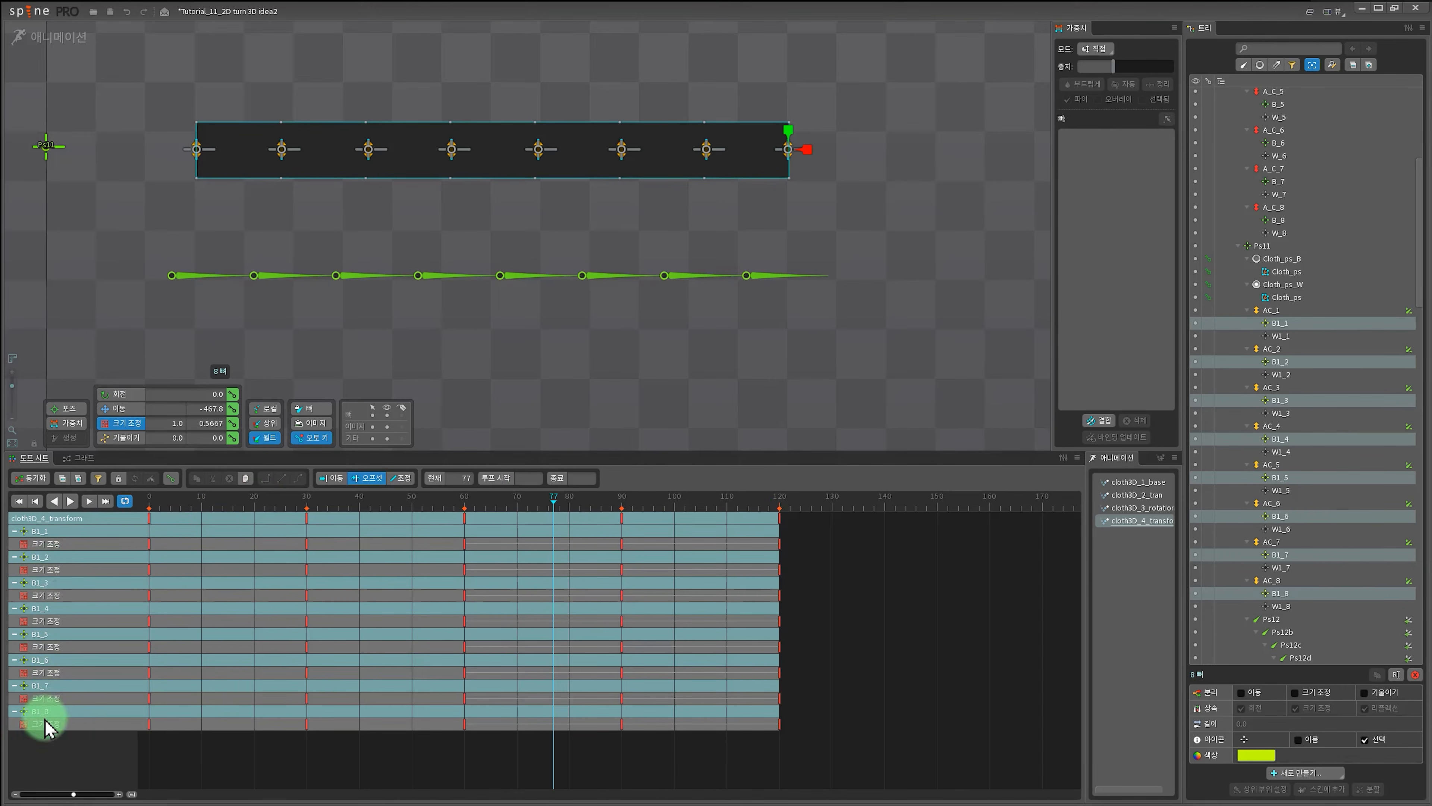
pyautogui.moveTo(149, 569); pyautogui.dragTo(253, 600)
pyautogui.hotkey('ctrl', 'z')
pyautogui.hotkey('ctrl', 'z')
# Apply Bezier interpolation to all B1 scale keys and offset B1_2 through B1_8 progressively by 10 frames per bone.
pyautogui.moveTo(843, 770); pyautogui.dragTo(364, 527)
pyautogui.click(298, 477)
pyautogui.click(284, 753)
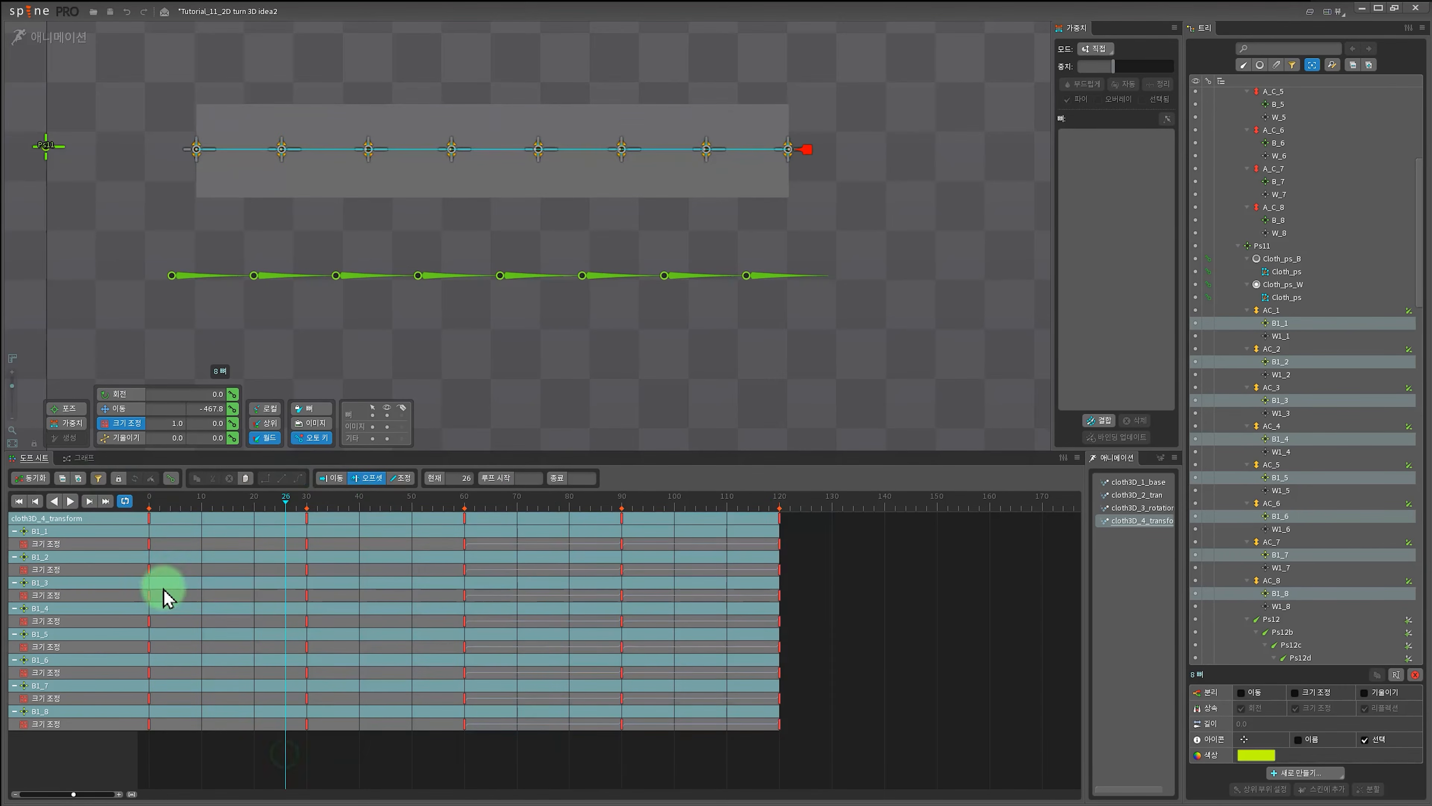
pyautogui.moveTo(167, 597)
pyautogui.mouseDown()
pyautogui.moveTo(251, 598)
pyautogui.moveTo(306, 631)
pyautogui.moveTo(147, 649)
pyautogui.moveTo(155, 683)
pyautogui.moveTo(457, 701)
pyautogui.moveTo(336, 723)
pyautogui.moveTo(259, 796)
pyautogui.mouseUp()
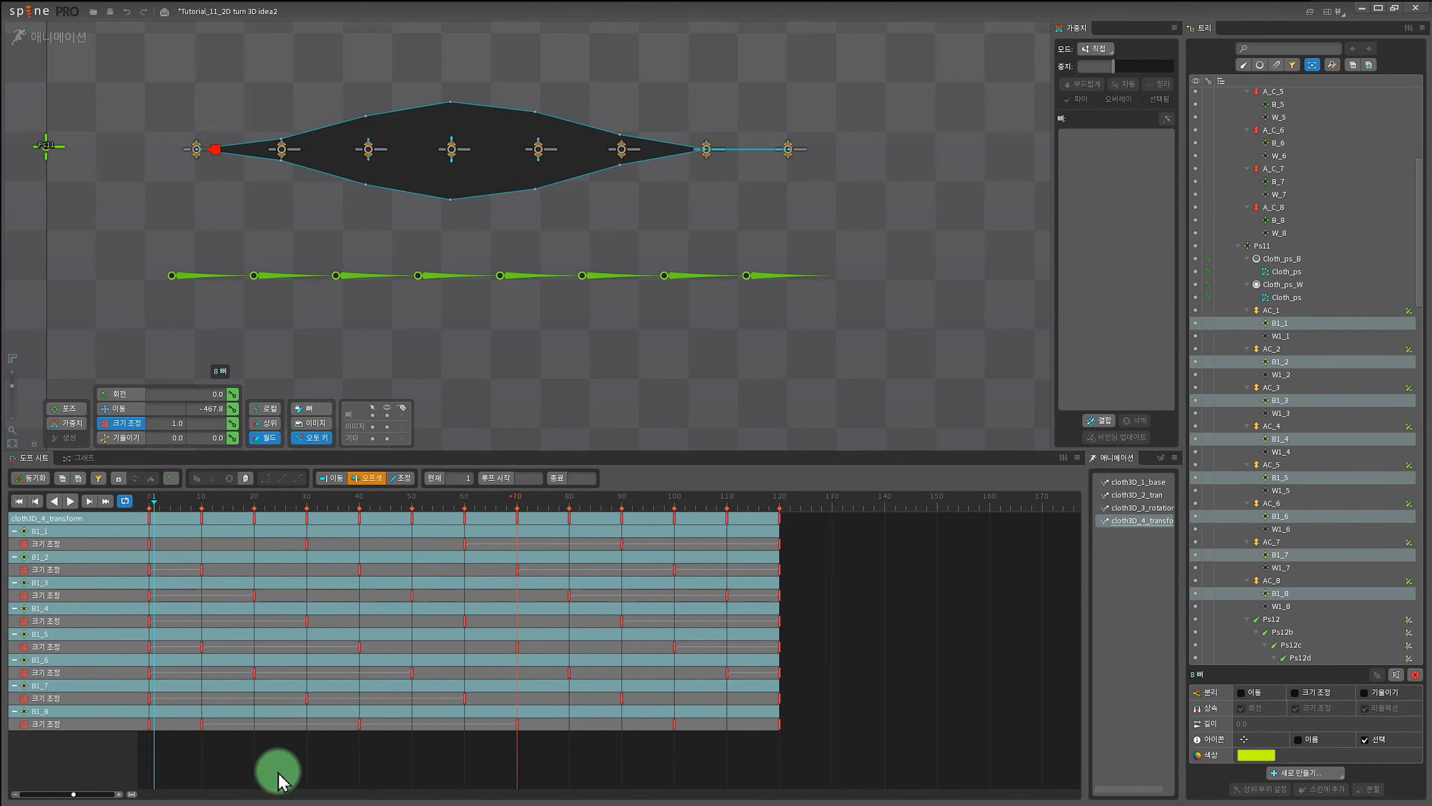
# Select the stored W1 bones and apply Bezier interpolation to all their scale keys.
pyautogui.press('1')
pyautogui.press('3')
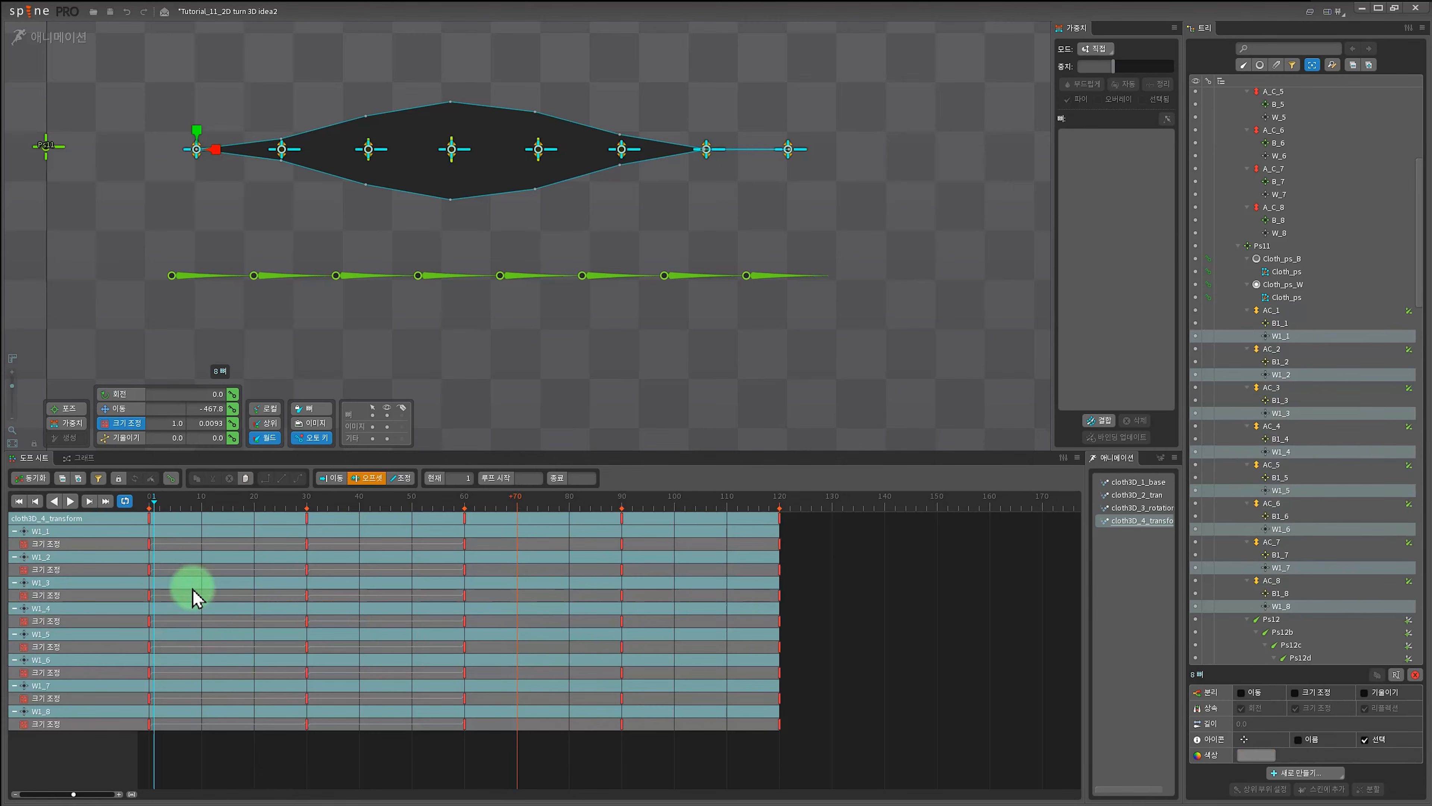
pyautogui.moveTo(804, 772); pyautogui.dragTo(104, 476)
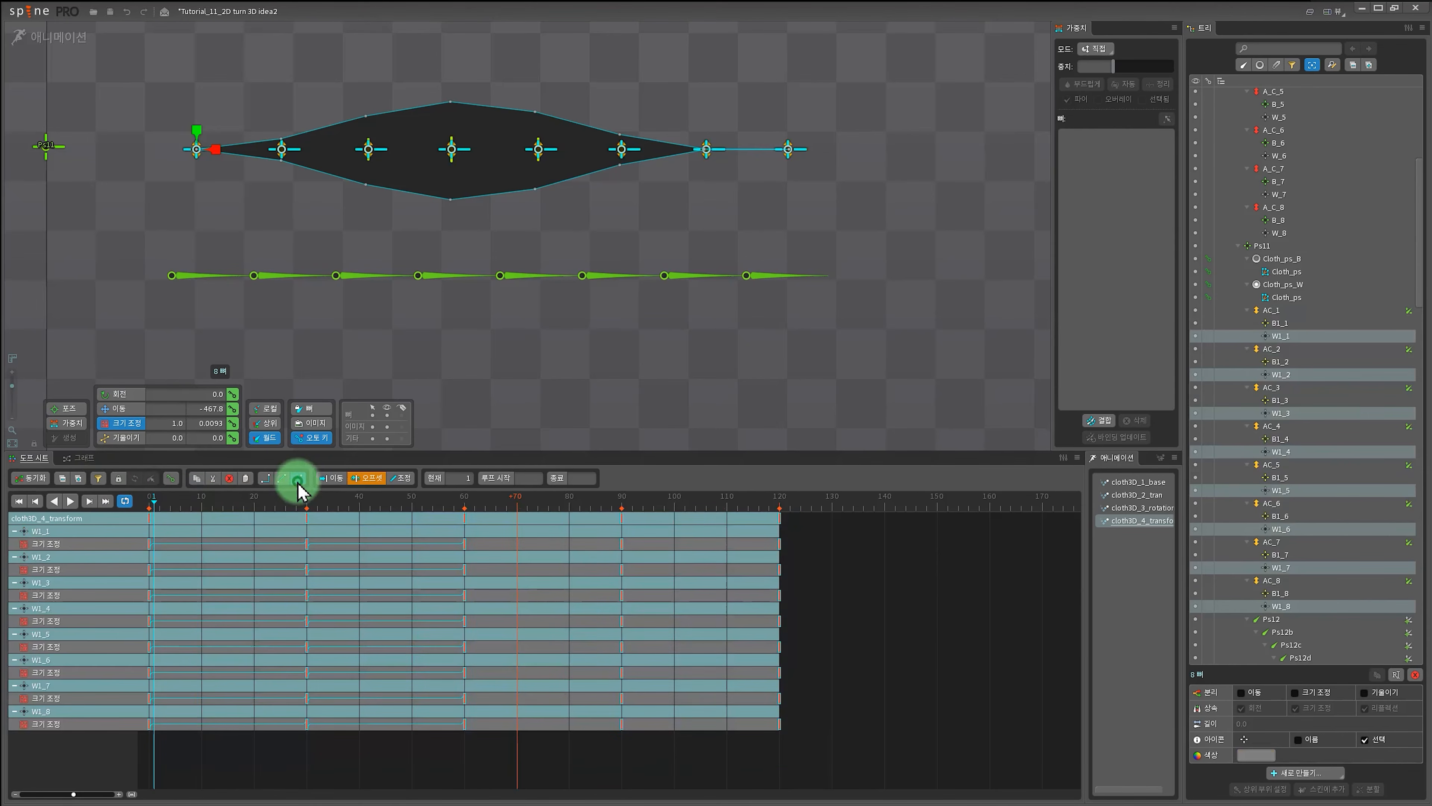
pyautogui.doubleClick(252, 773)
# Offset the scale keys of W1_2 through W1_8 progressively by 10 frames per bone, up to 70, and play the animation.
pyautogui.moveTo(154, 570); pyautogui.dragTo(255, 600)
pyautogui.moveTo(150, 625); pyautogui.dragTo(310, 625)
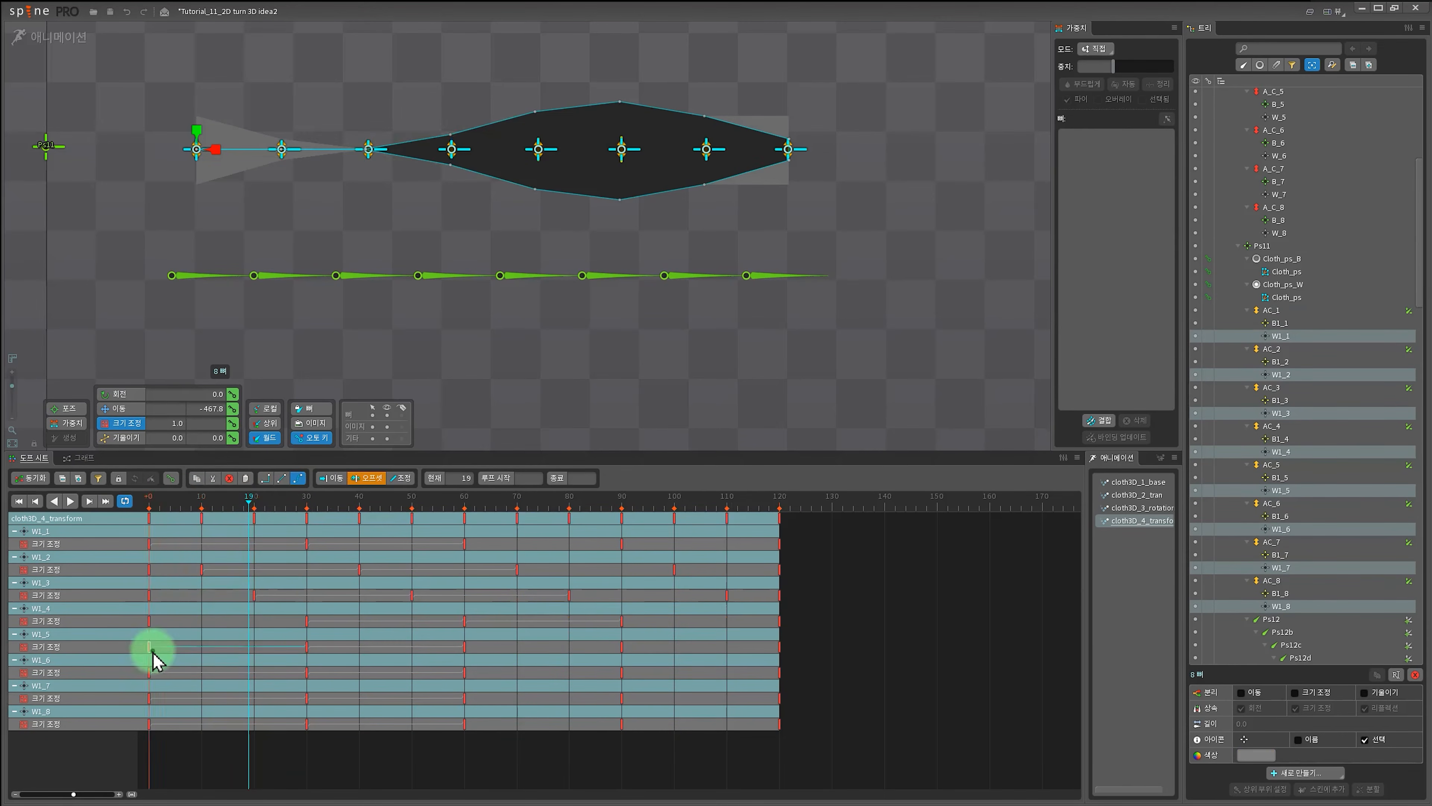
pyautogui.moveTo(153, 655); pyautogui.dragTo(416, 673)
pyautogui.moveTo(152, 698); pyautogui.dragTo(465, 705)
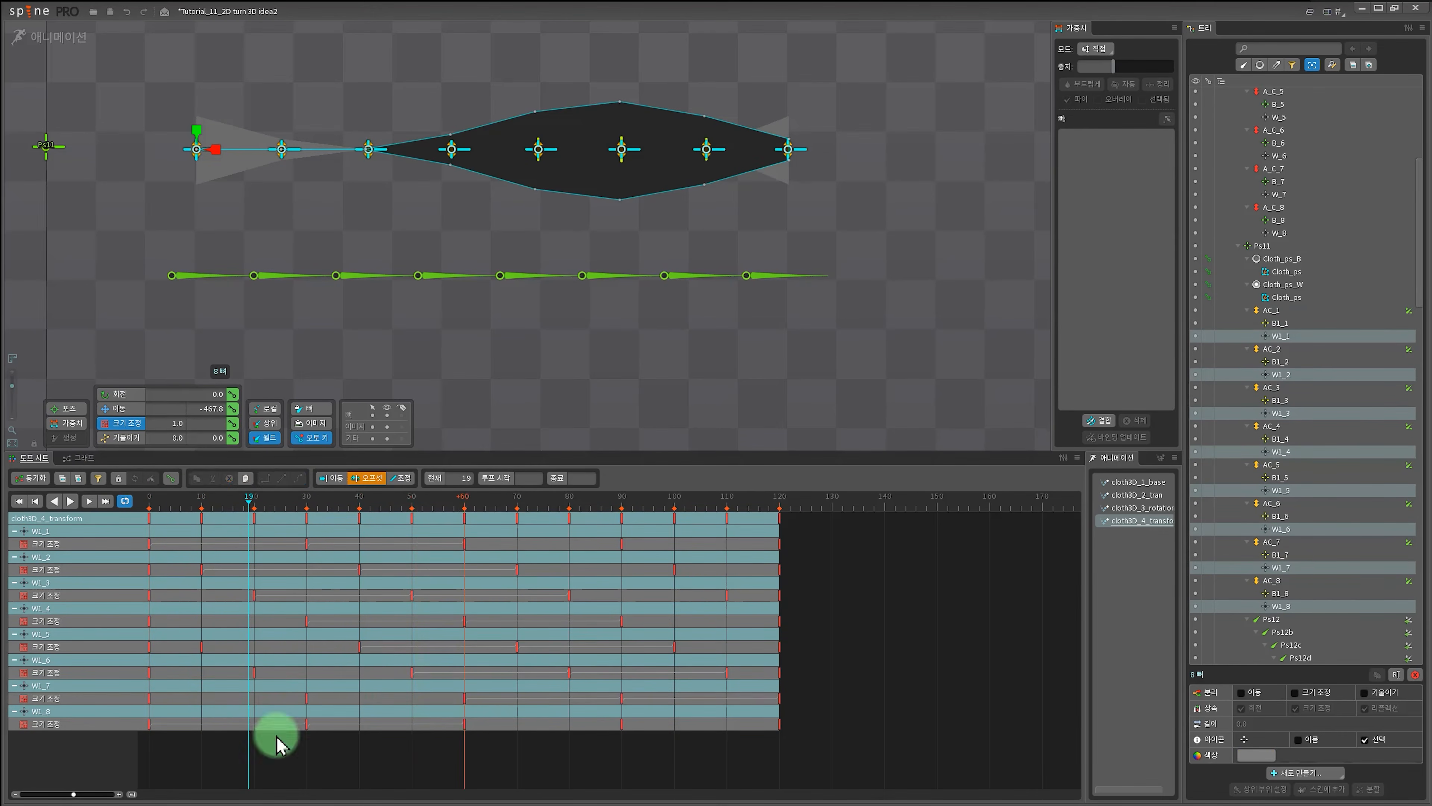
pyautogui.moveTo(151, 724); pyautogui.dragTo(515, 734)
pyautogui.press('d')
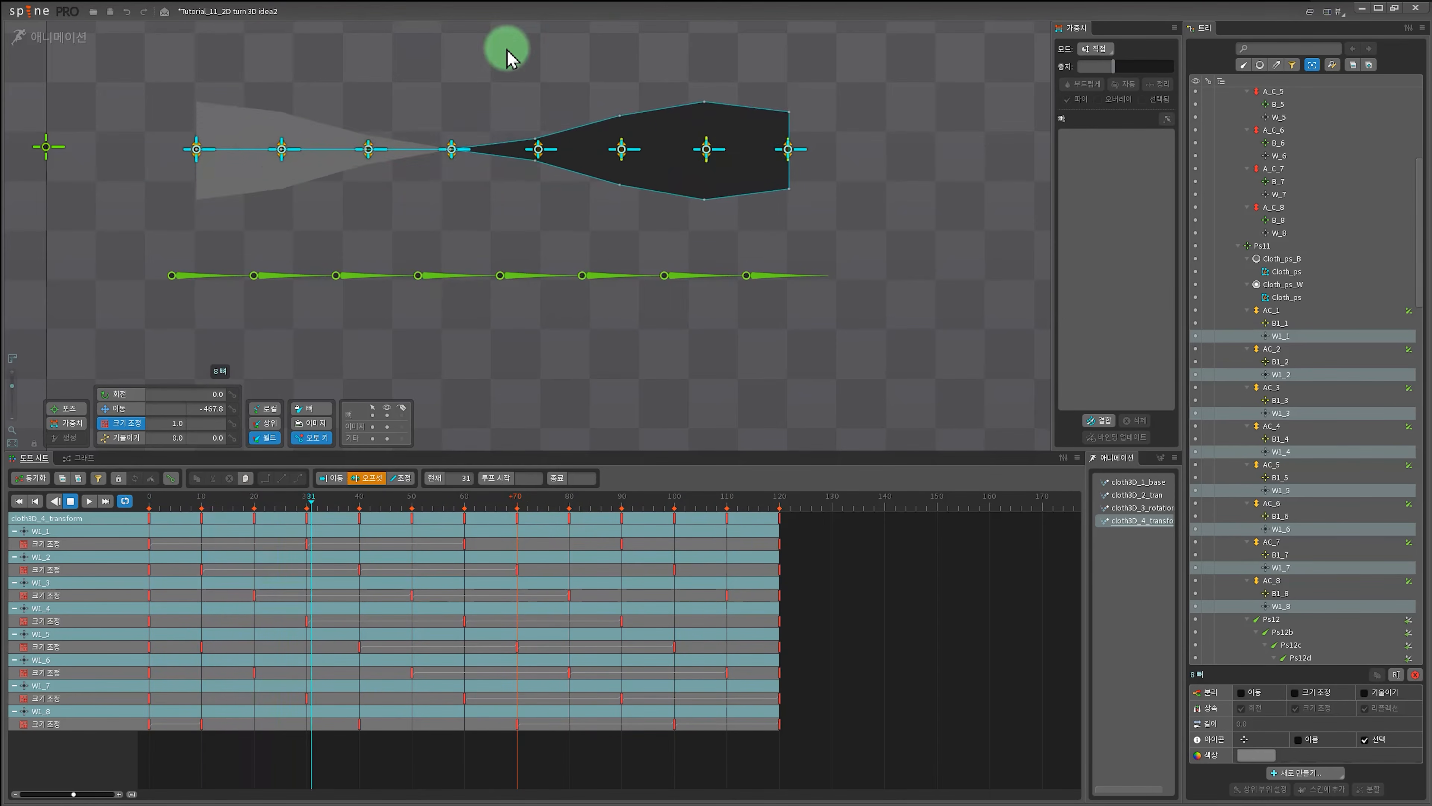
# Select the eight AC bones and key their translation at frame 0.
pyautogui.press('pageup')
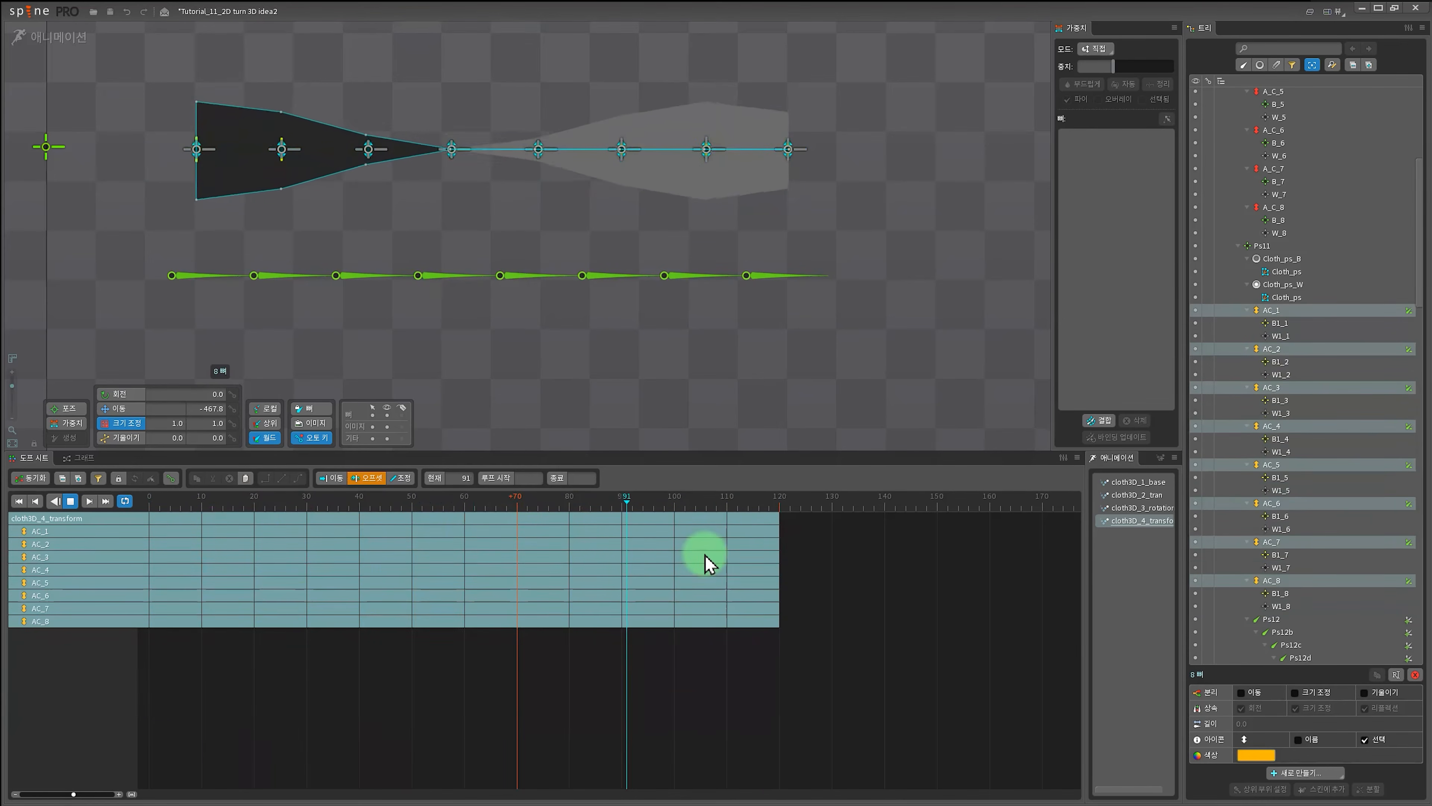
pyautogui.click(432, 512)
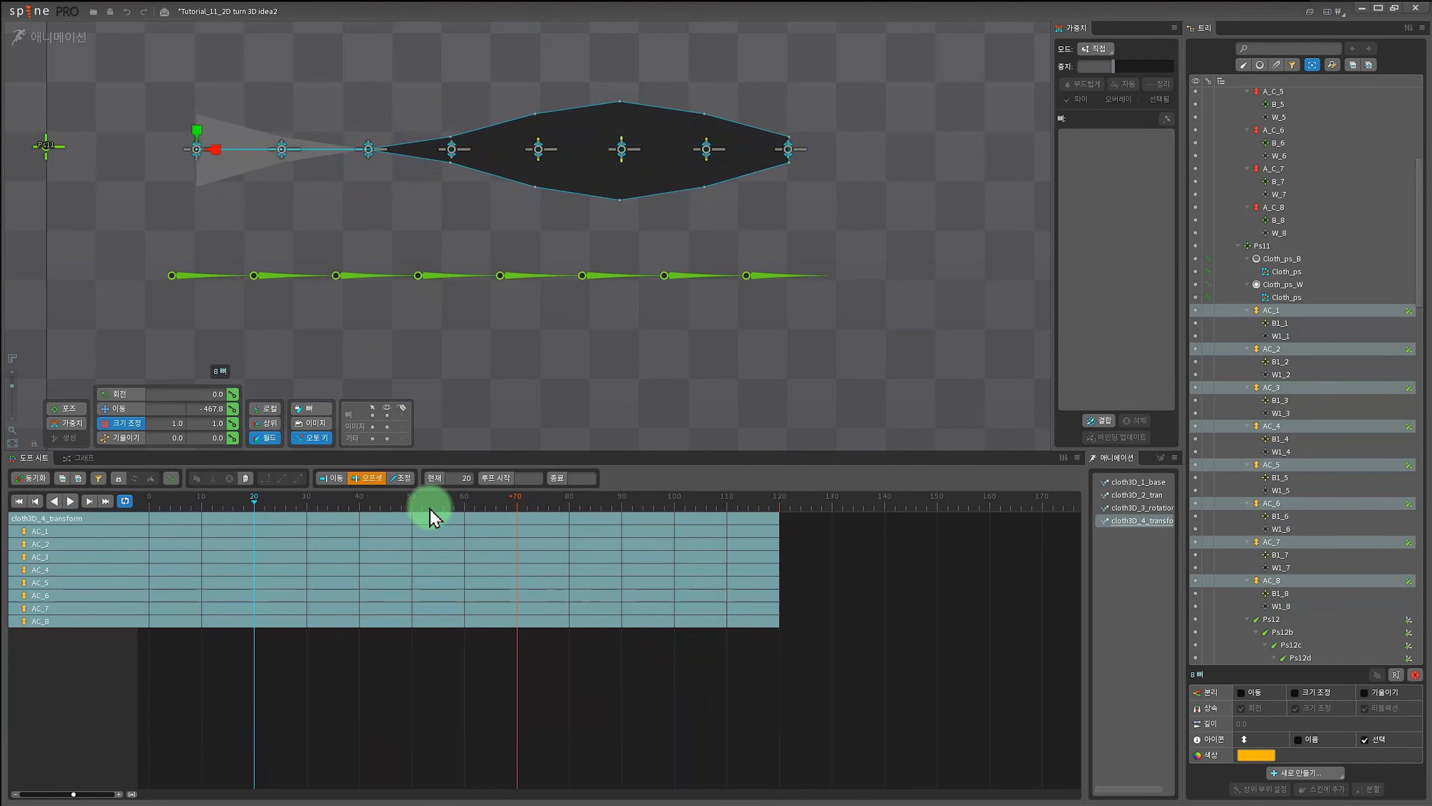
pyautogui.moveTo(429, 508); pyautogui.dragTo(124, 505)
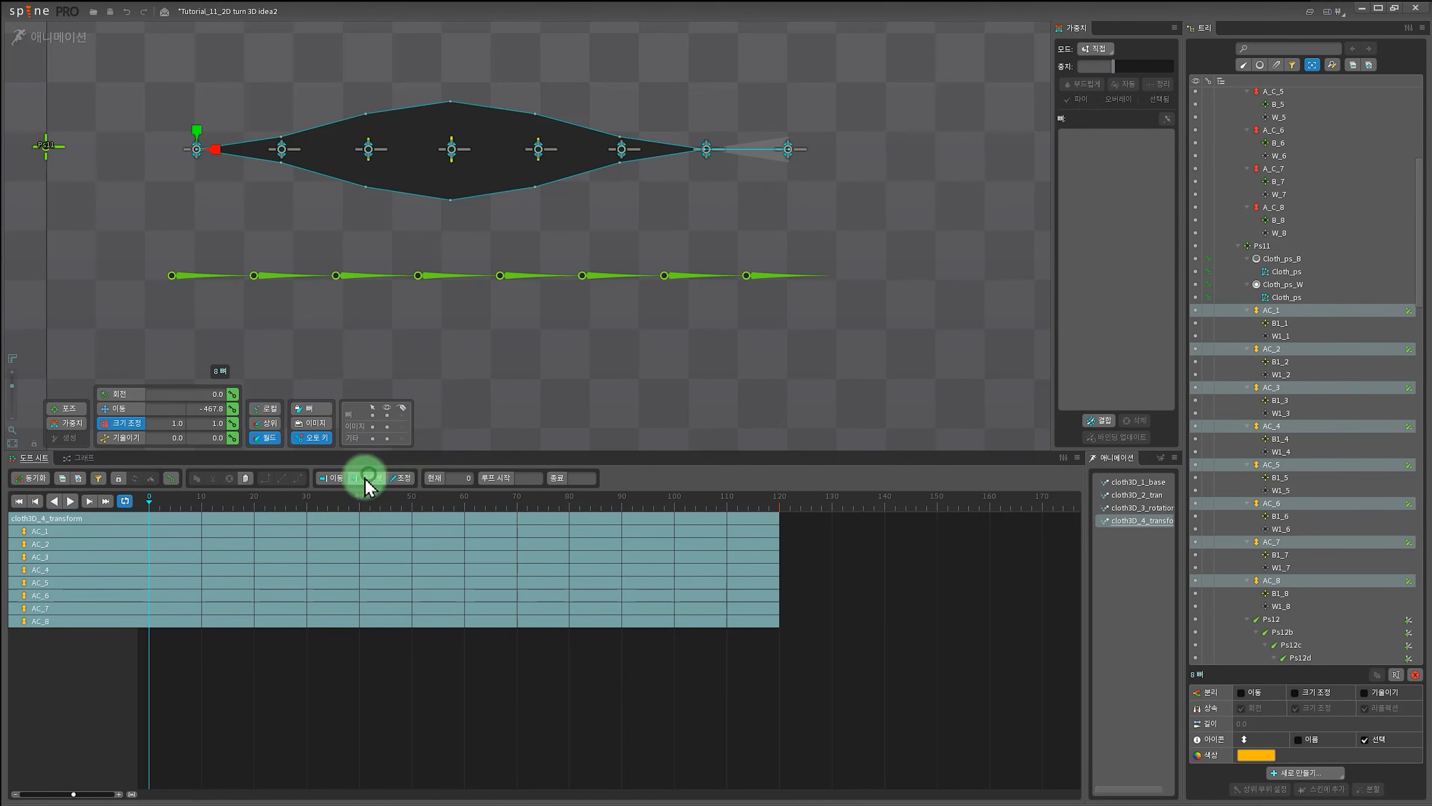
pyautogui.click(234, 408)
pyautogui.moveTo(150, 503)
pyautogui.mouseDown()
pyautogui.moveTo(467, 528)
pyautogui.moveTo(143, 509)
pyautogui.mouseUp()
pyautogui.click(234, 421)
pyautogui.hotkey('ctrl', 'z')
pyautogui.click(234, 410)
# Move the AC bones down to about Y -516 at frame 0 and raise them at frame 60.
pyautogui.press('v')
pyautogui.moveTo(198, 134); pyautogui.dragTo(217, 232)
pyautogui.click(466, 517)
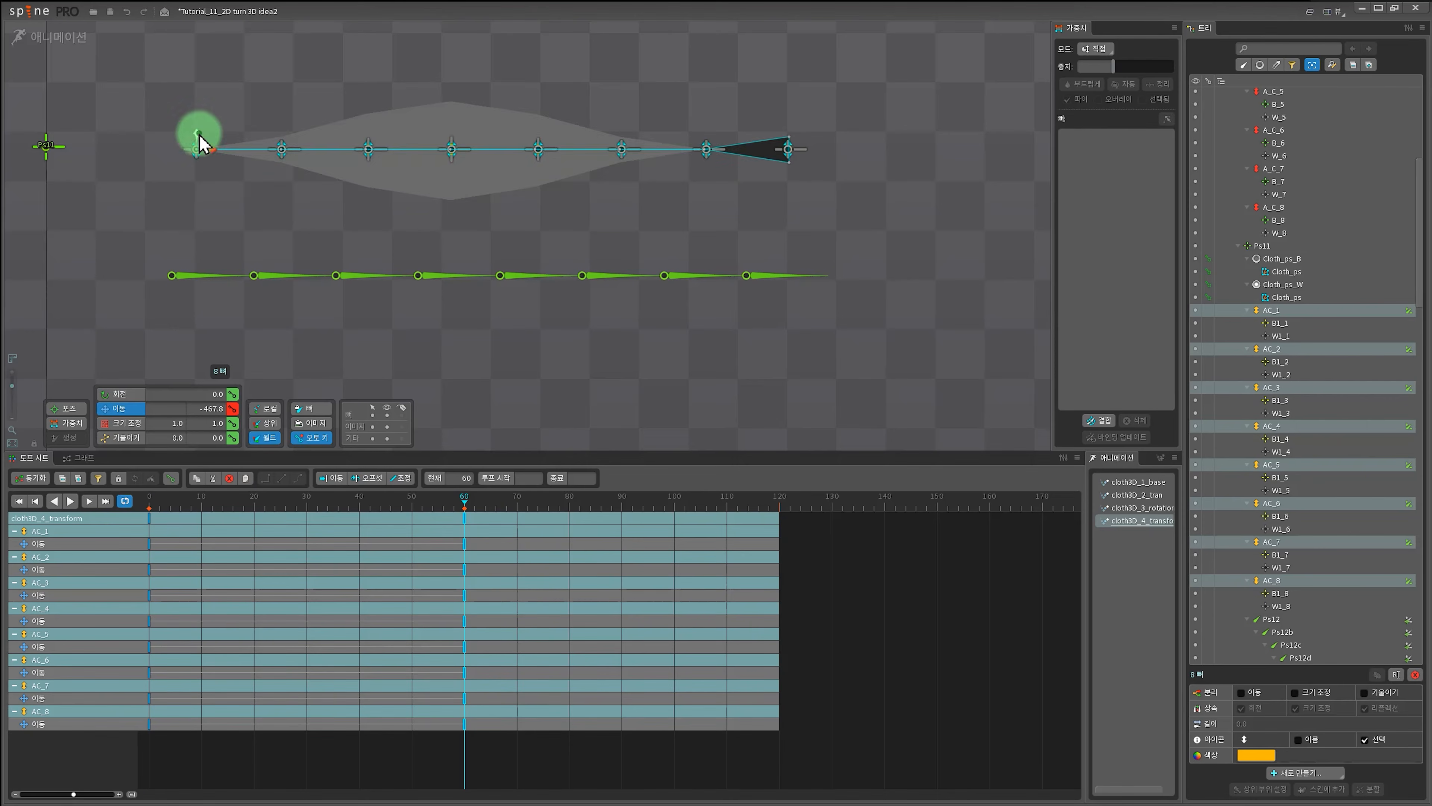
pyautogui.moveTo(198, 134); pyautogui.dragTo(191, 2)
# Copy the AC bones' translation keys from frame 0 to frame 120.
pyautogui.click(149, 518)
pyautogui.hotkey('ctrl', 'c')
pyautogui.click(779, 504)
pyautogui.hotkey('ctrl', 'v')
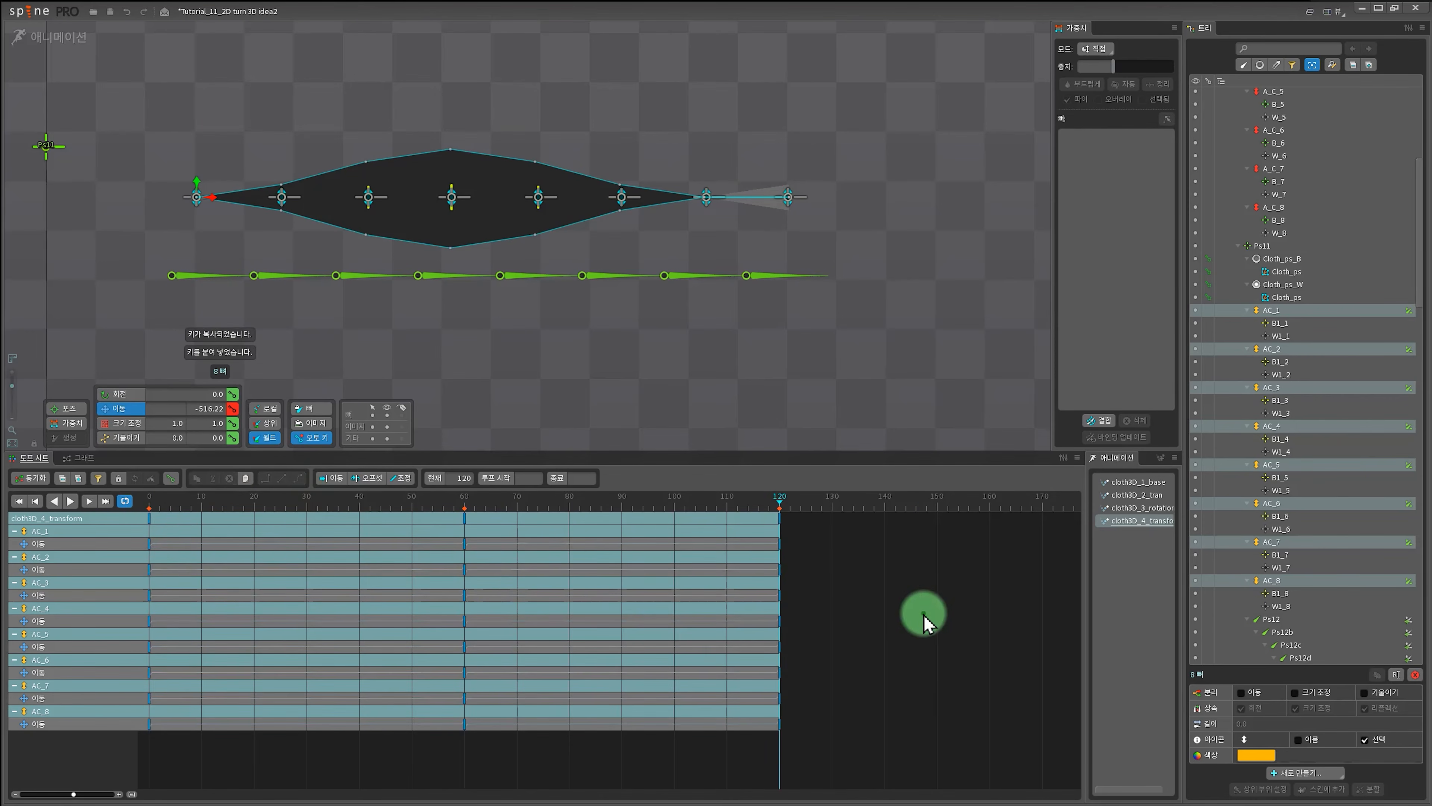
pyautogui.click(923, 614)
# Offset the translation keys of AC_2 through AC_8 progressively by 10 frames per bone, up to 70, and play the animation.
pyautogui.moveTo(149, 571); pyautogui.dragTo(202, 571)
pyautogui.moveTo(150, 596); pyautogui.dragTo(255, 596)
pyautogui.moveTo(150, 622); pyautogui.dragTo(307, 621)
pyautogui.moveTo(150, 647); pyautogui.dragTo(360, 649)
pyautogui.moveTo(150, 673); pyautogui.dragTo(412, 674)
pyautogui.moveTo(150, 699); pyautogui.dragTo(465, 701)
pyautogui.moveTo(150, 724); pyautogui.dragTo(520, 740)
pyautogui.press('d')
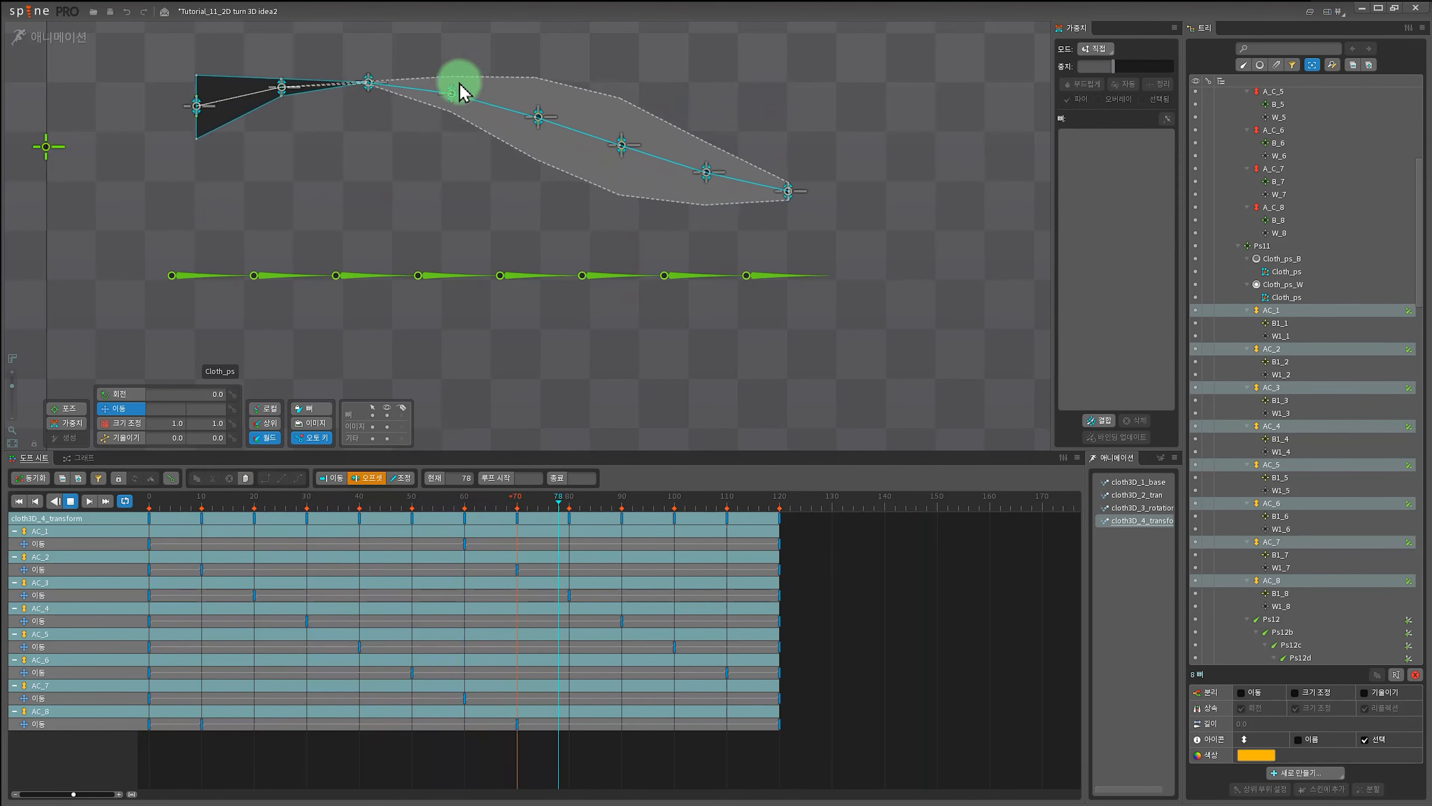
# Stop the playback, return to frame 0 and filter the dopesheet to rotation keys only.
pyautogui.scroll(-3, 389, 65)
pyautogui.moveTo(576, 329); pyautogui.dragTo(703, 397)
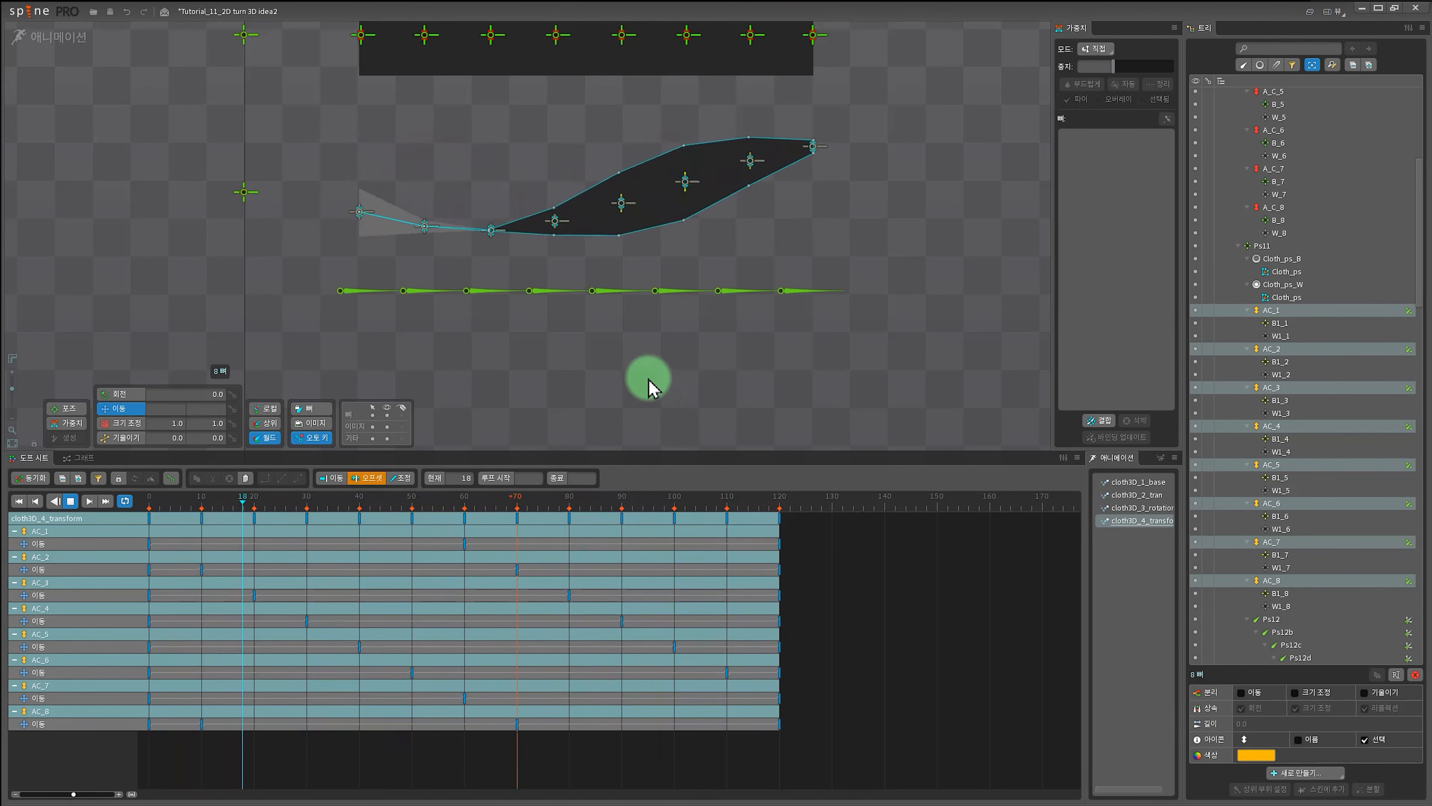
pyautogui.press('space')
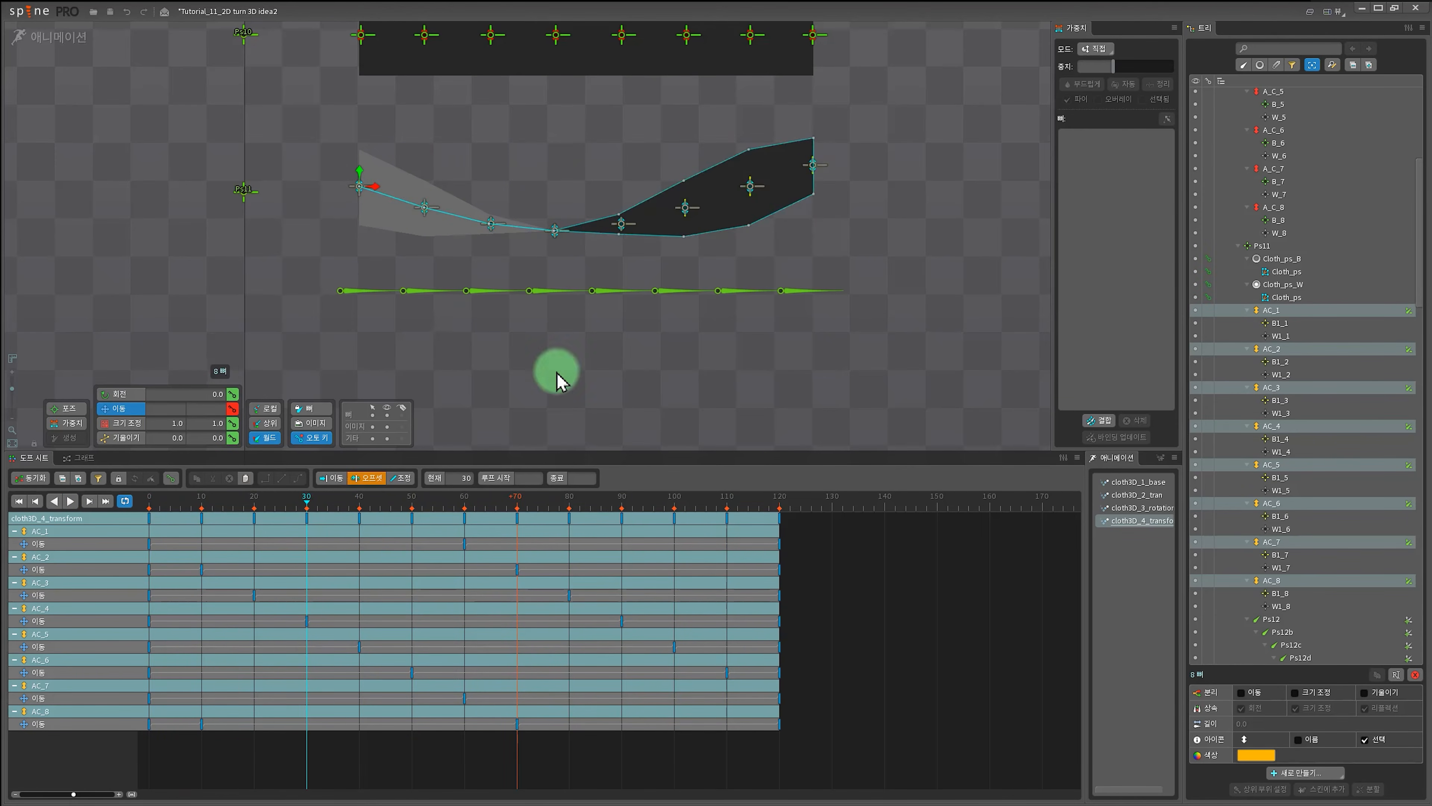
pyautogui.moveTo(308, 507); pyautogui.dragTo(112, 496)
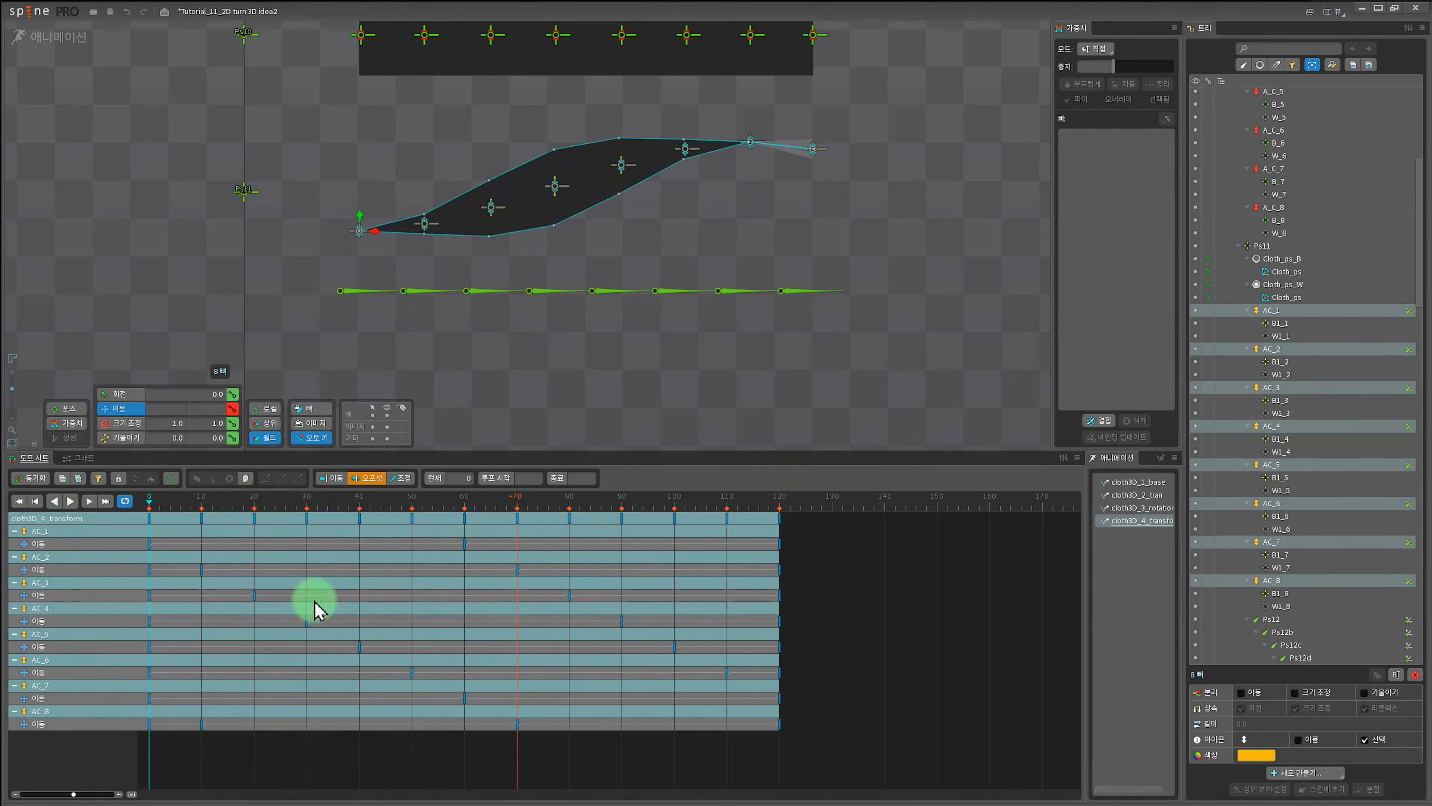
pyautogui.click(97, 479)
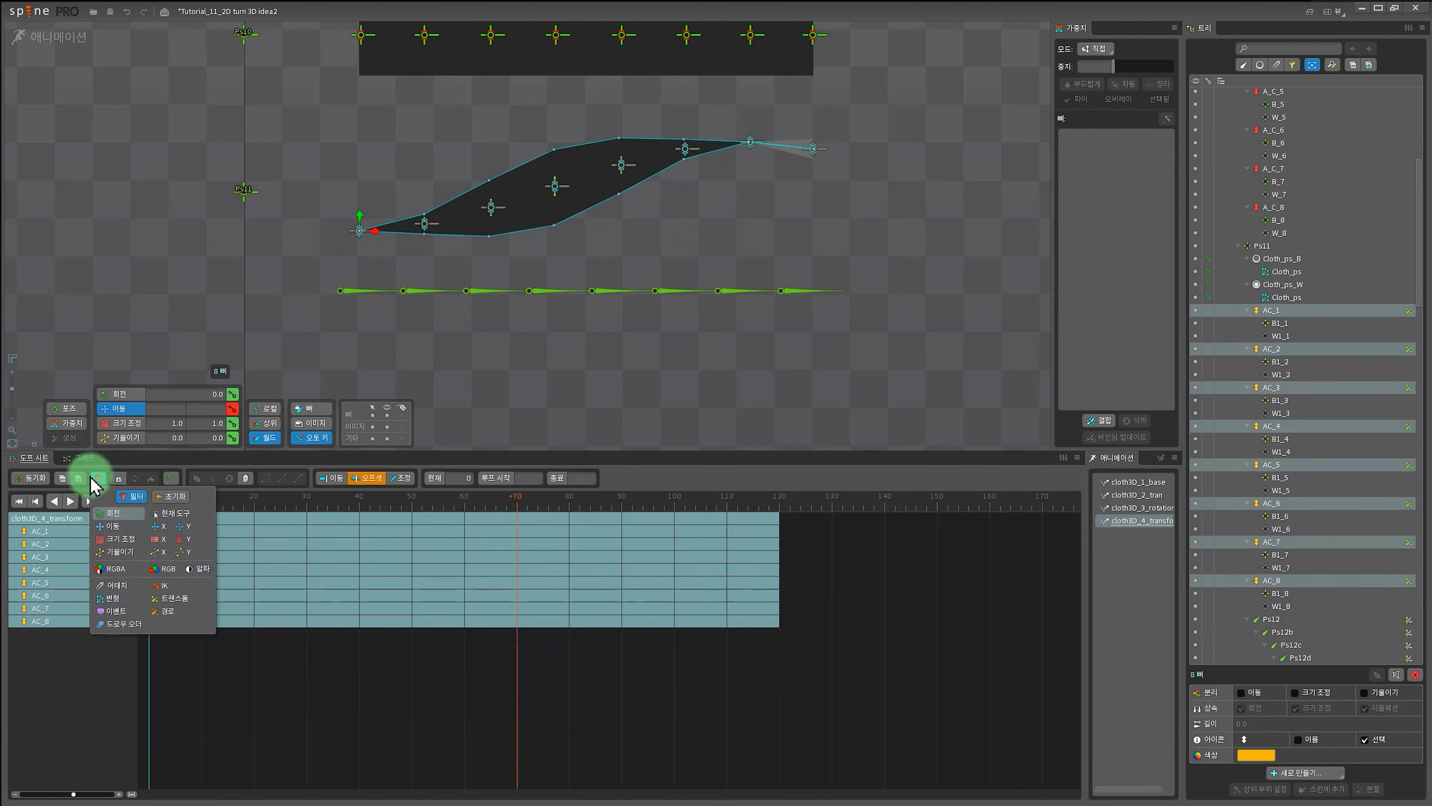
pyautogui.click(369, 727)
# Key the AC bones' rotation at frames 0 and 120, and switch the transform axes to local.
pyautogui.moveTo(229, 507); pyautogui.dragTo(94, 505)
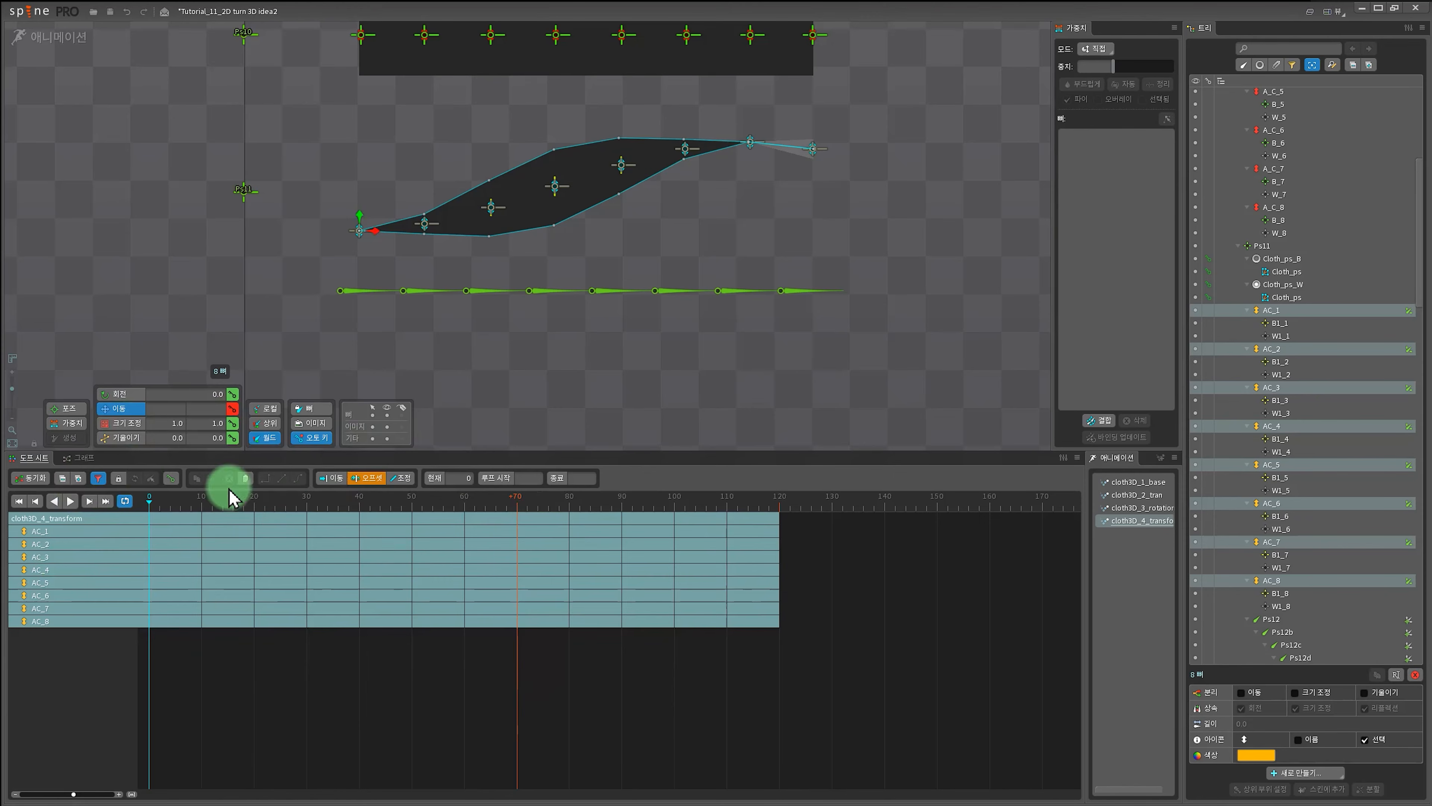
pyautogui.click(232, 394)
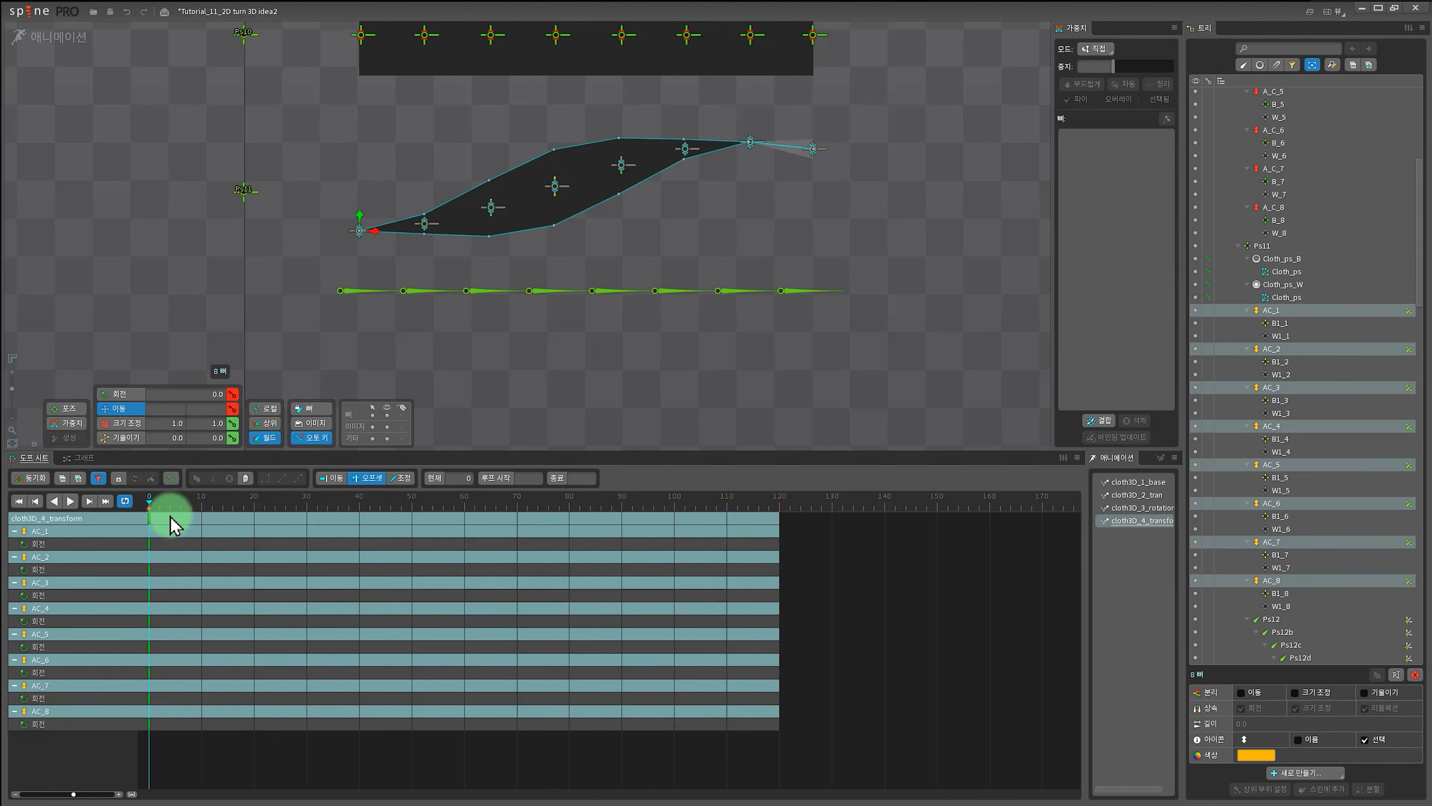
pyautogui.click(780, 522)
pyautogui.click(269, 409)
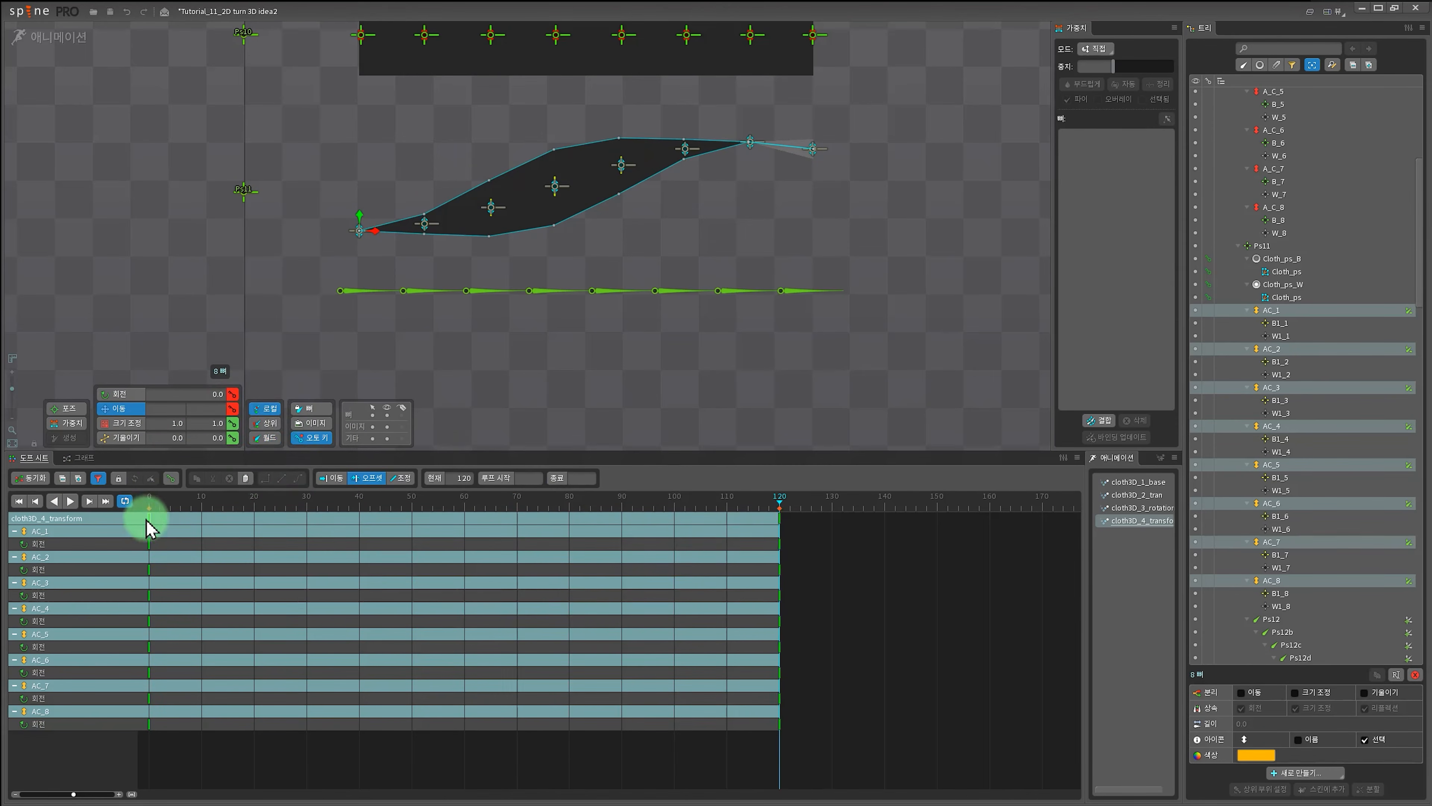
pyautogui.click(149, 521)
# Set the AC bones' rotation to 360 at frame 120 and play the animation.
pyautogui.click(781, 520)
pyautogui.click(215, 395)
pyautogui.write('360')
pyautogui.press('Return')
pyautogui.press('d')
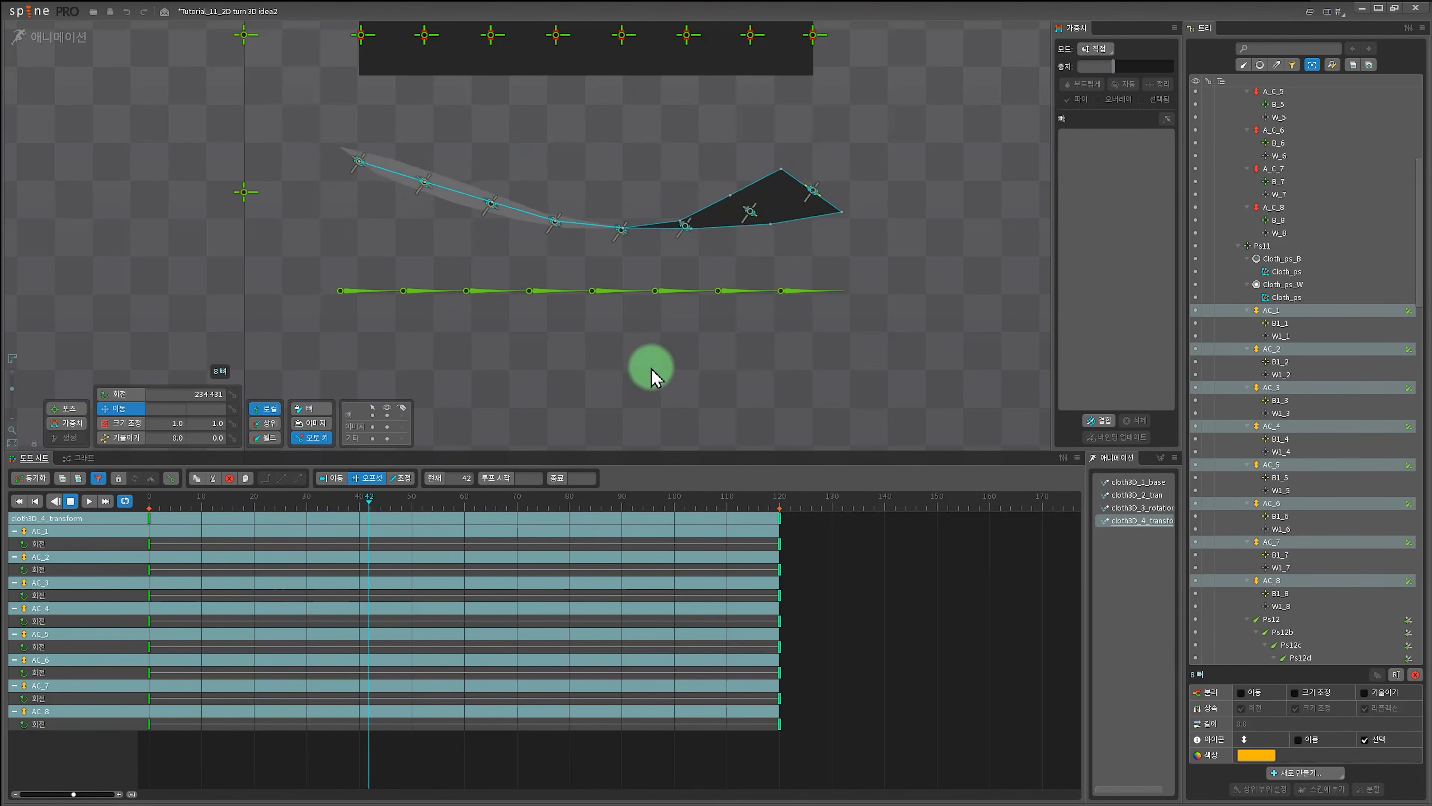
# Stop the playback, select bones Ps12 through Ps12h and key their rotation at frame 0.
pyautogui.press('d')
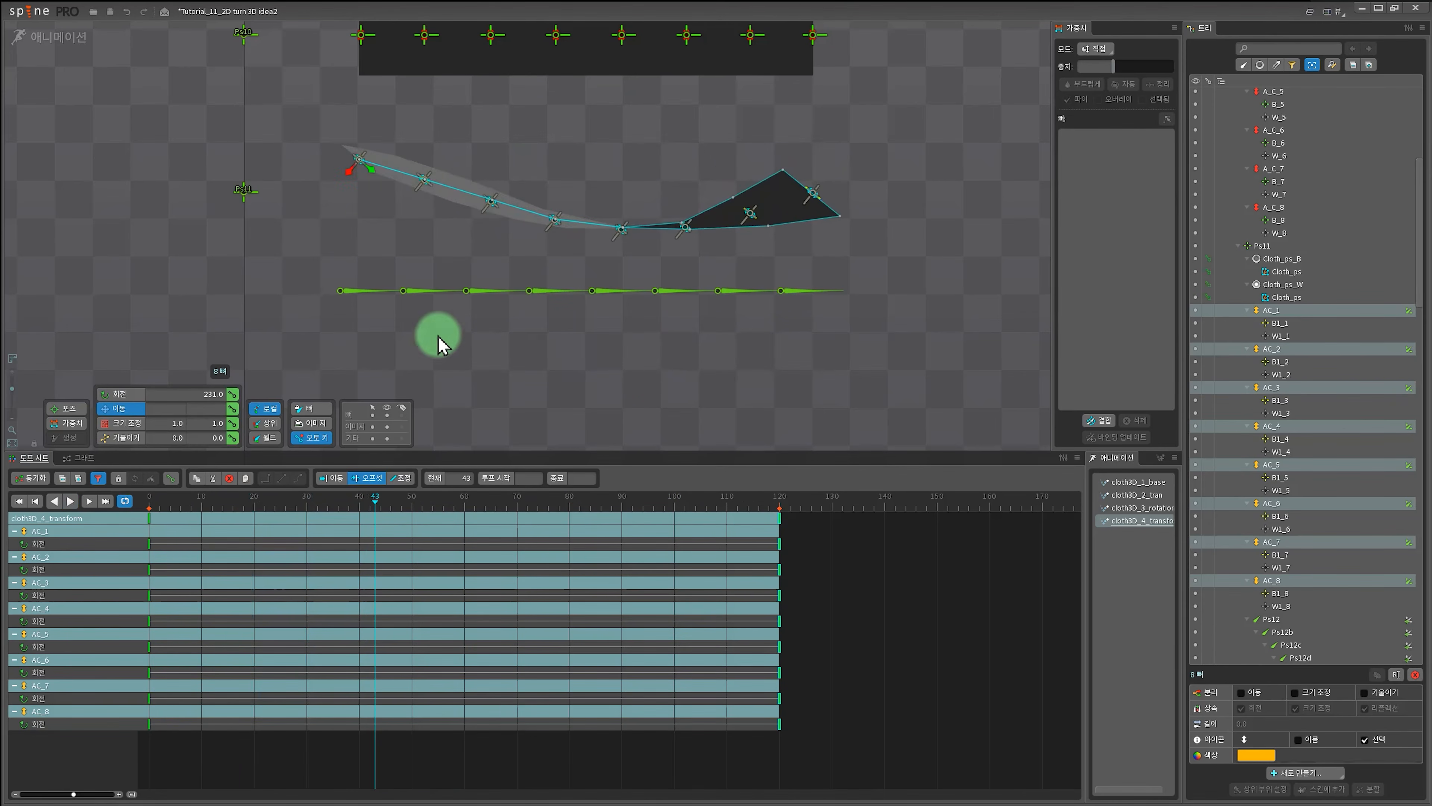
pyautogui.click(357, 292)
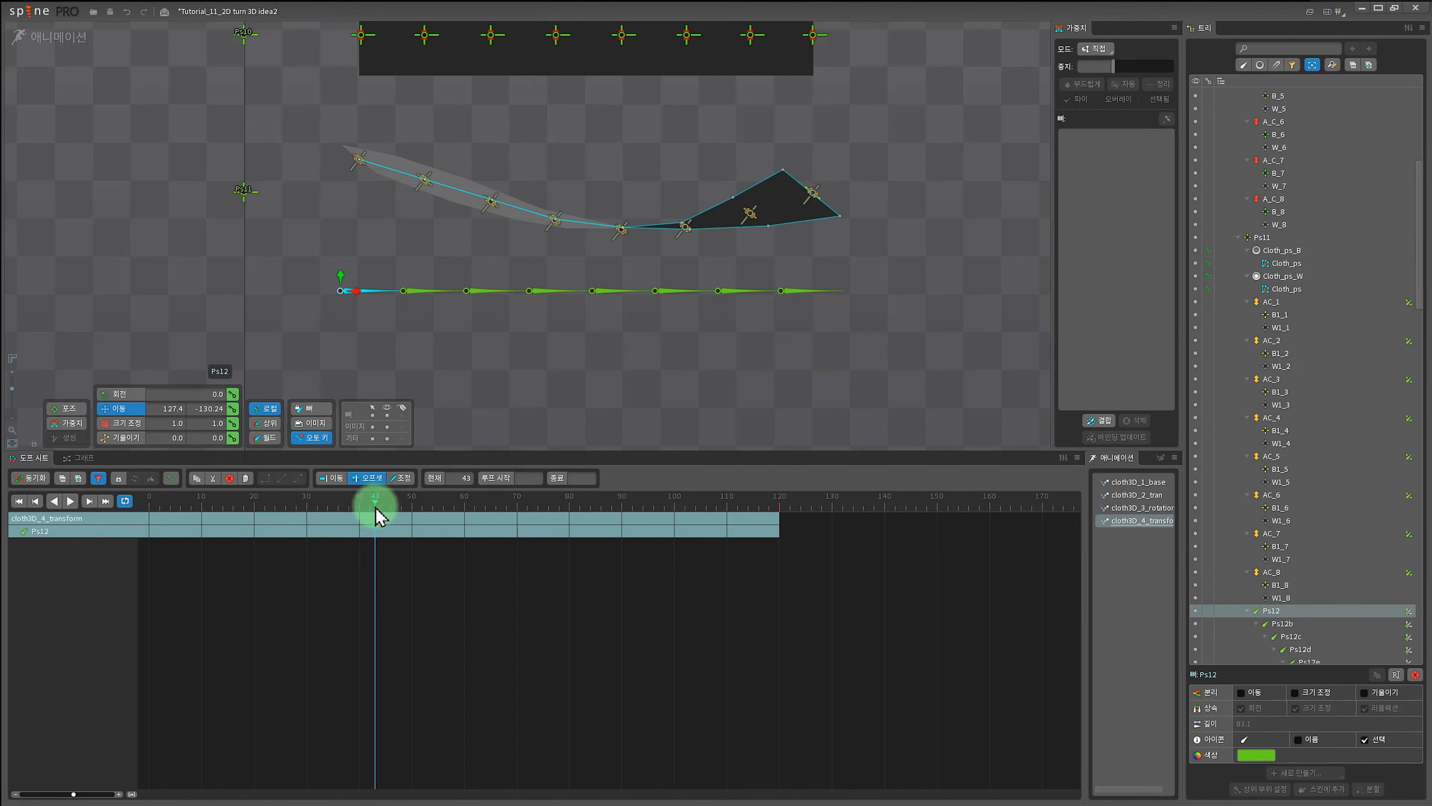
pyautogui.moveTo(377, 513); pyautogui.dragTo(115, 496)
pyautogui.scroll(-6, 1320, 451)
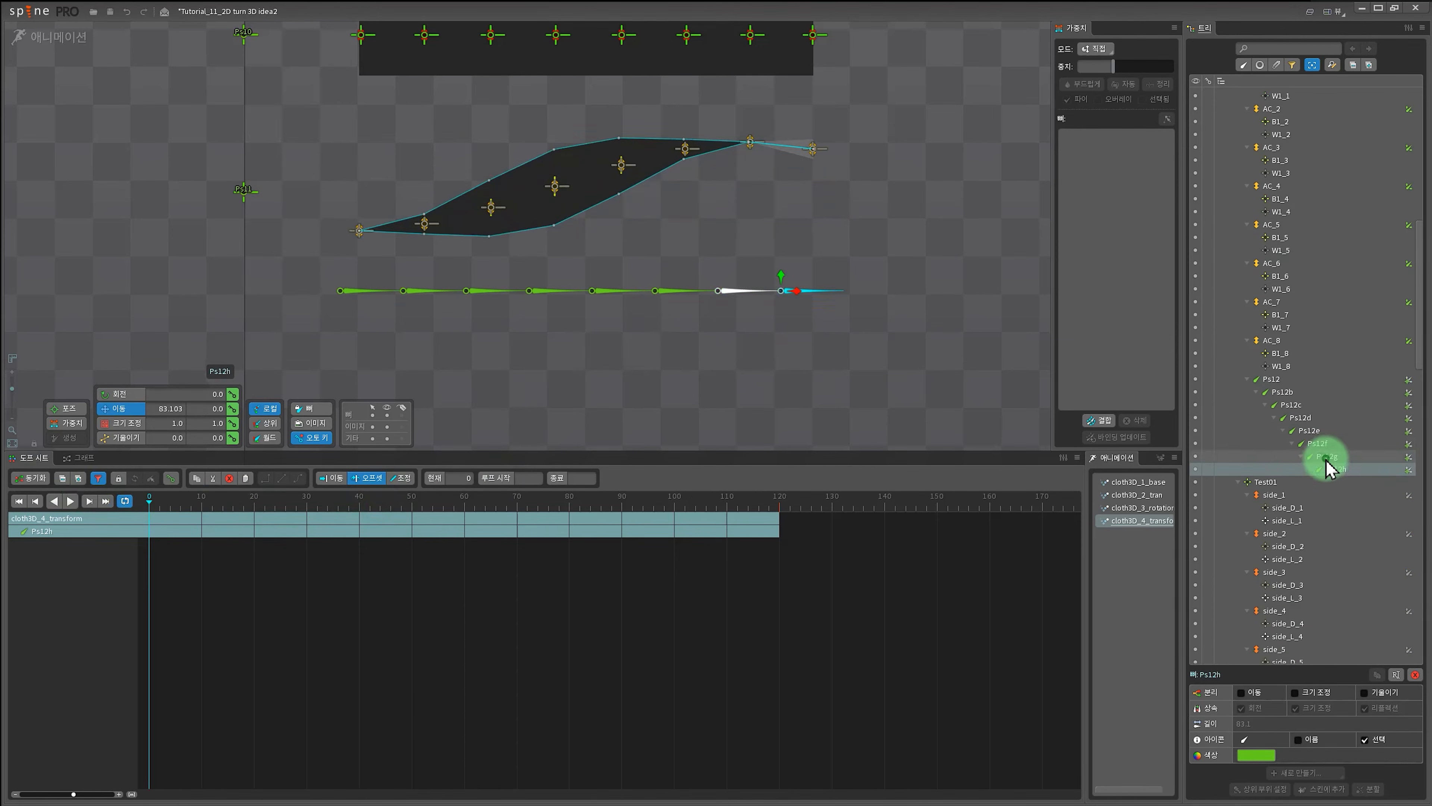
pyautogui.moveTo(1322, 467); pyautogui.dragTo(1280, 390)
pyautogui.click(233, 394)
# Rotate the whole Ps12 bone chain downward at frame 60 and upward at frame 0.
pyautogui.moveTo(155, 508); pyautogui.dragTo(465, 513)
pyautogui.press('c')
pyautogui.moveTo(905, 359); pyautogui.dragTo(906, 388)
pyautogui.moveTo(316, 506); pyautogui.dragTo(67, 508)
pyautogui.moveTo(827, 418); pyautogui.dragTo(826, 395)
# Rotate the individual bones of the Ps12 chain out to Ps12h at frame 0, curving the chain further upward.
pyautogui.click(448, 283)
pyautogui.click(499, 275)
pyautogui.click(559, 264)
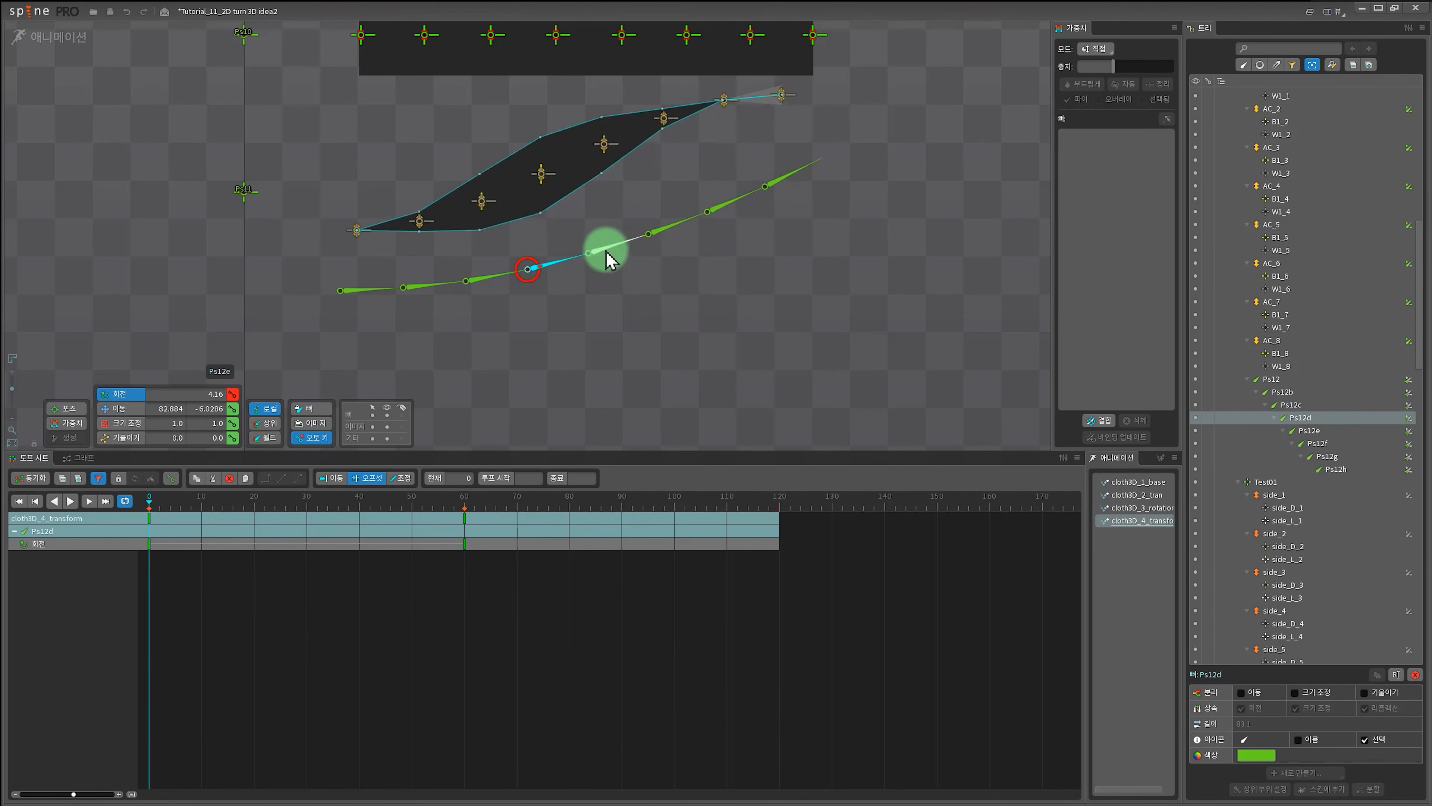
pyautogui.click(608, 248)
pyautogui.moveTo(817, 323); pyautogui.dragTo(817, 302)
pyautogui.click(671, 220)
pyautogui.moveTo(854, 269); pyautogui.dragTo(829, 191)
pyautogui.click(725, 179)
pyautogui.click(758, 140)
# Rotate the bones from Ps12h back to Ps12c one by one at frame 60, curving the chain strongly downward.
pyautogui.click(464, 511)
pyautogui.moveTo(919, 290); pyautogui.dragTo(922, 329)
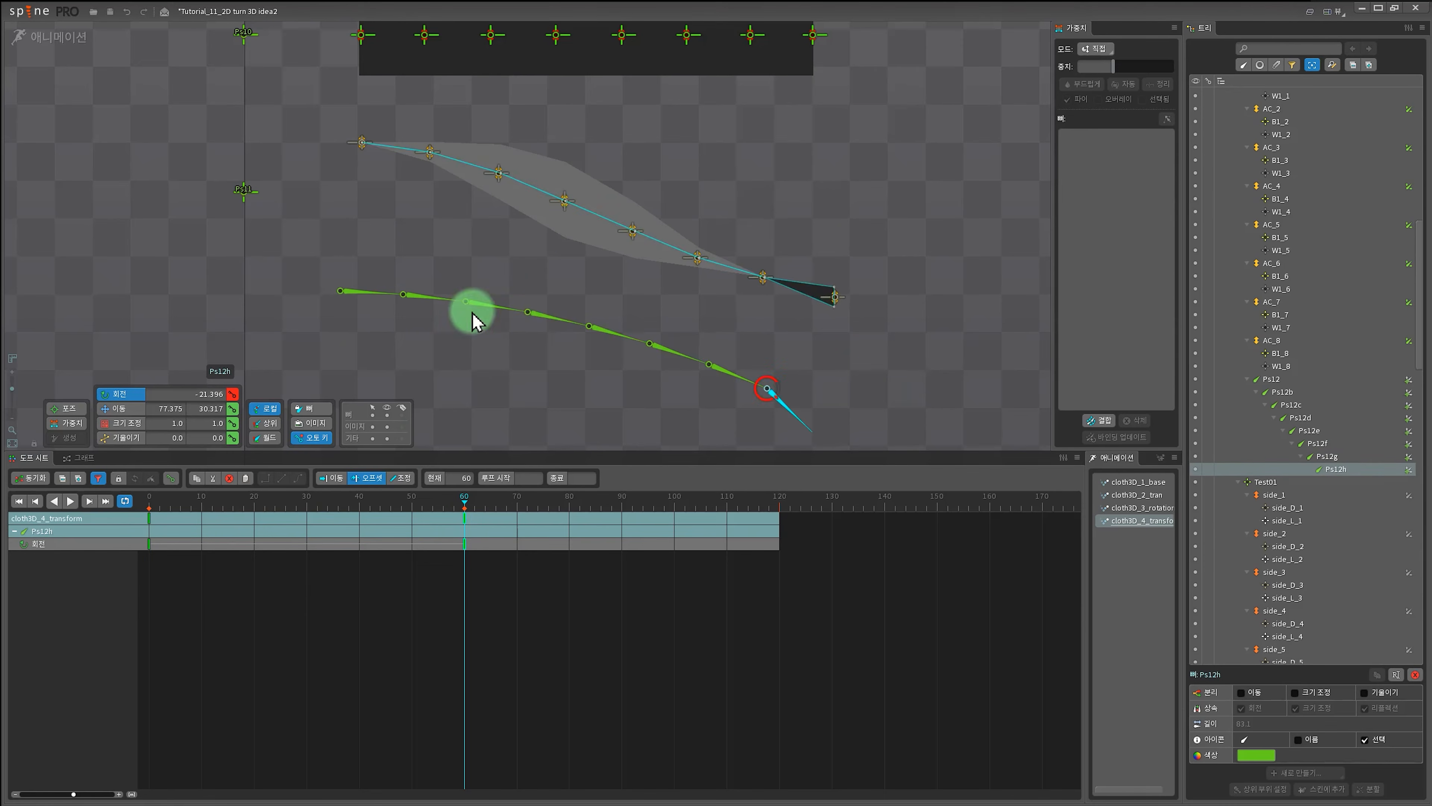
pyautogui.click(732, 373)
pyautogui.moveTo(841, 359); pyautogui.dragTo(839, 387)
pyautogui.click(670, 350)
pyautogui.moveTo(790, 342); pyautogui.dragTo(788, 359)
pyautogui.click(610, 331)
pyautogui.moveTo(727, 316); pyautogui.dragTo(726, 334)
pyautogui.click(550, 317)
pyautogui.click(491, 307)
pyautogui.scroll(-2, 556, 338)
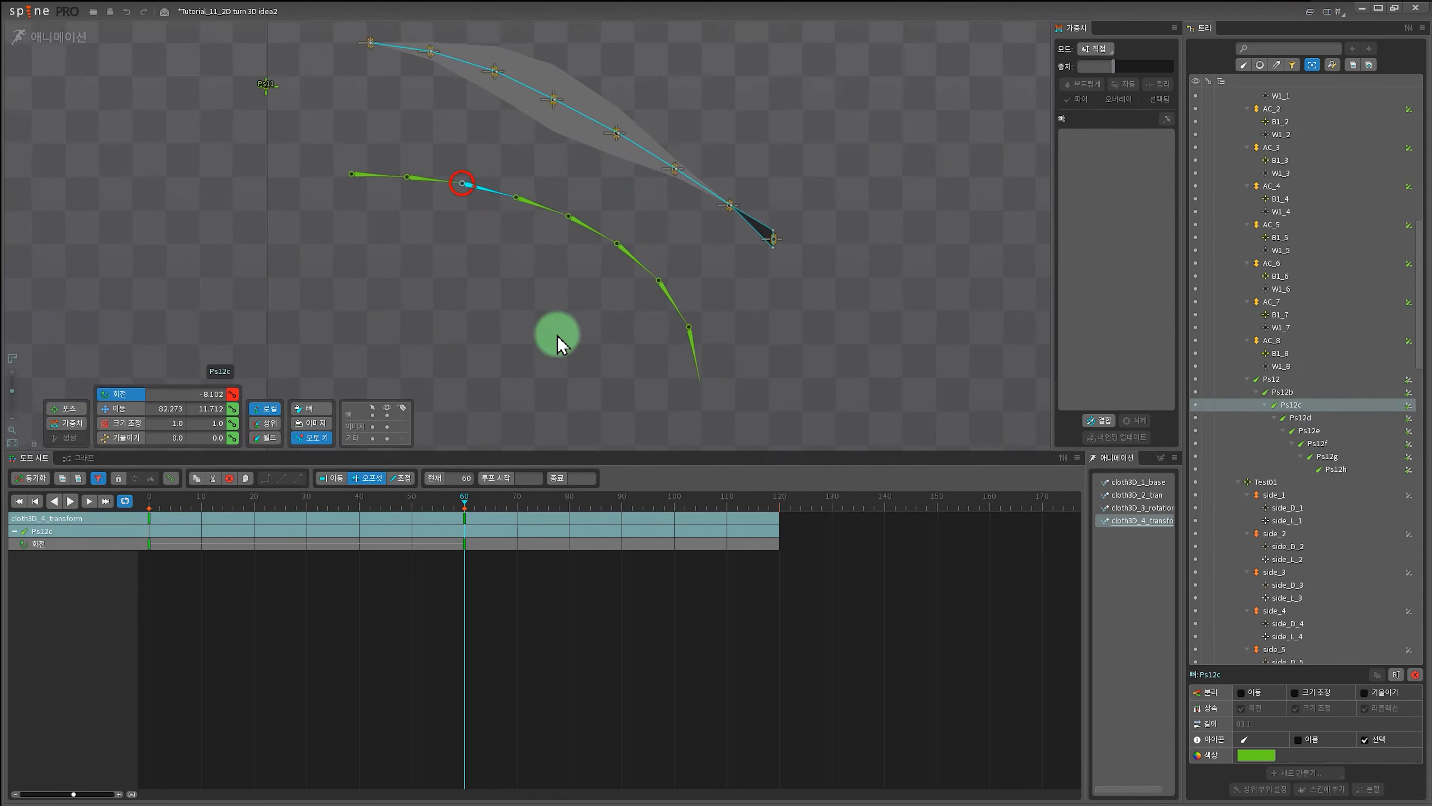
# Return to frame 0 and fine-tune the rotation of the middle Ps12 chain bones into a smooth upward curve.
pyautogui.moveTo(394, 507); pyautogui.dragTo(84, 507)
pyautogui.moveTo(676, 216); pyautogui.dragTo(661, 332)
pyautogui.click(519, 261)
pyautogui.click(581, 242)
pyautogui.click(621, 219)
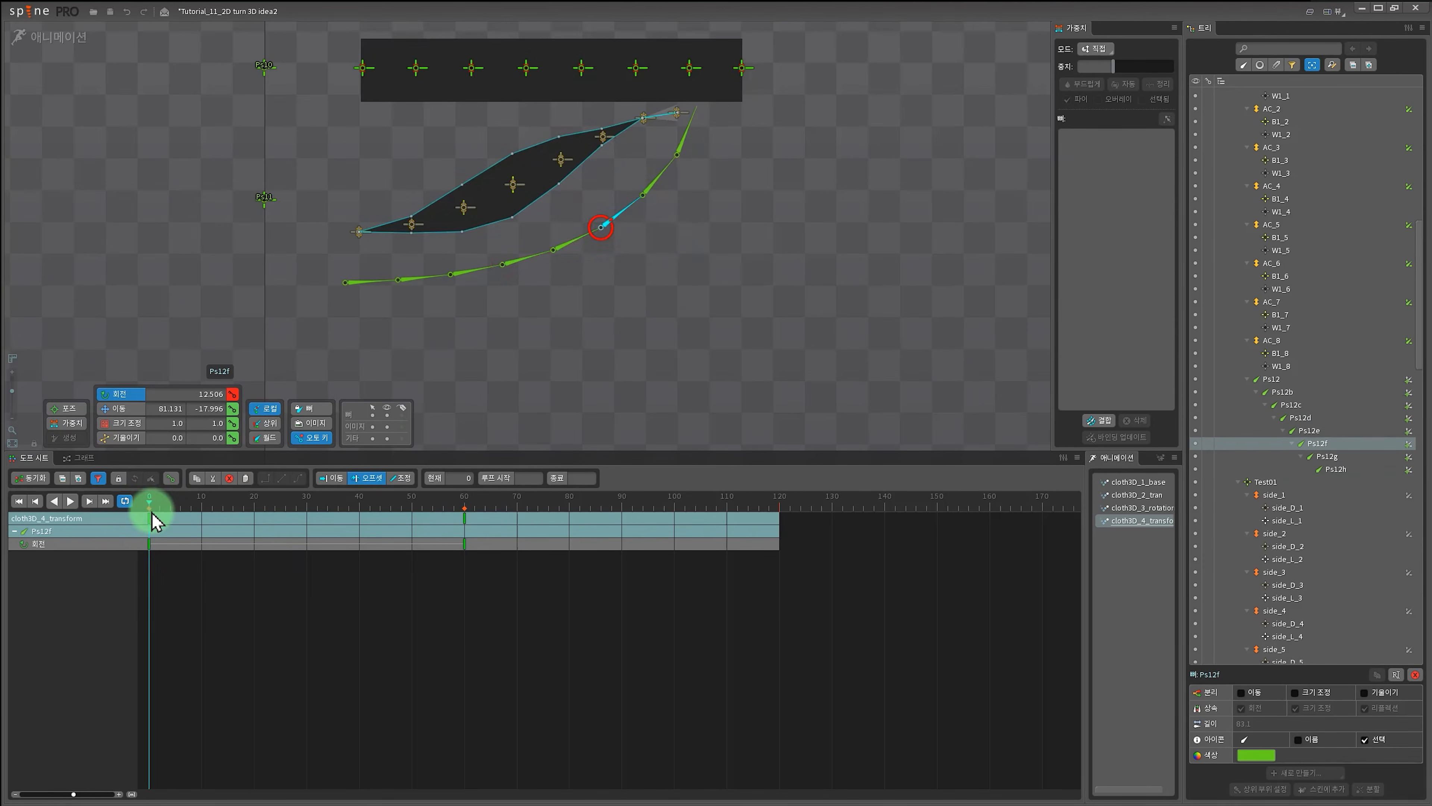
# Copy the rotation keys of Ps12 through Ps12h from frame 0 to frame 120 and preview the motion.
pyautogui.moveTo(152, 511); pyautogui.dragTo(414, 515)
pyautogui.moveTo(1272, 379); pyautogui.dragTo(1334, 469)
pyautogui.click(149, 511)
pyautogui.click(149, 518)
pyautogui.hotkey('ctrl', 'c')
pyautogui.click(780, 511)
pyautogui.hotkey('ctrl', 'v')
pyautogui.press('d')
pyautogui.press('d')
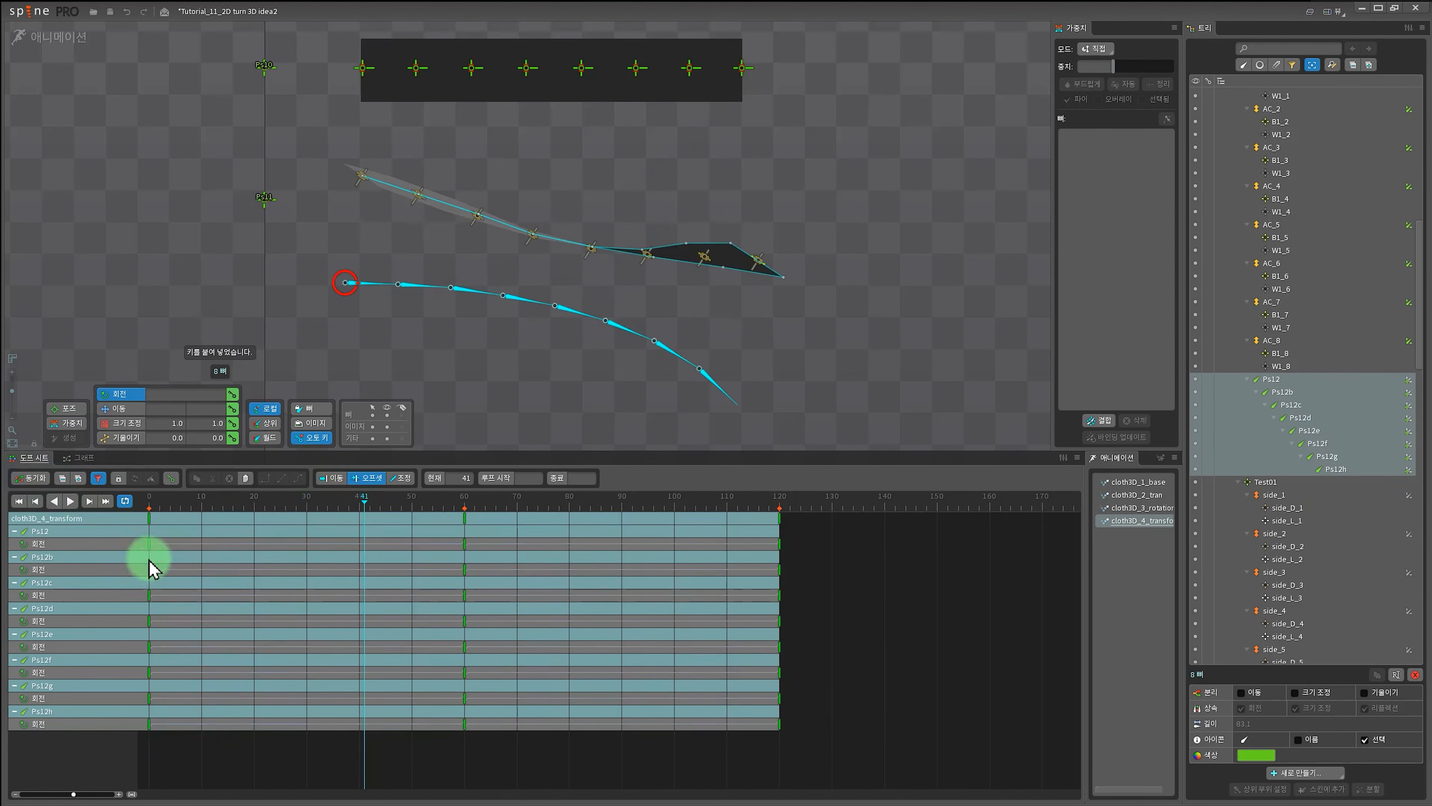
# Offset the rotation keys of Ps12b through Ps12h progressively by 10 frames per bone, up to 70, and play the animation.
pyautogui.moveTo(149, 570); pyautogui.dragTo(254, 604)
pyautogui.moveTo(149, 624); pyautogui.dragTo(306, 633)
pyautogui.moveTo(149, 650); pyautogui.dragTo(359, 664)
pyautogui.moveTo(149, 675); pyautogui.dragTo(412, 684)
pyautogui.moveTo(150, 698); pyautogui.dragTo(464, 703)
pyautogui.moveTo(149, 724); pyautogui.dragTo(517, 730)
pyautogui.press('d')
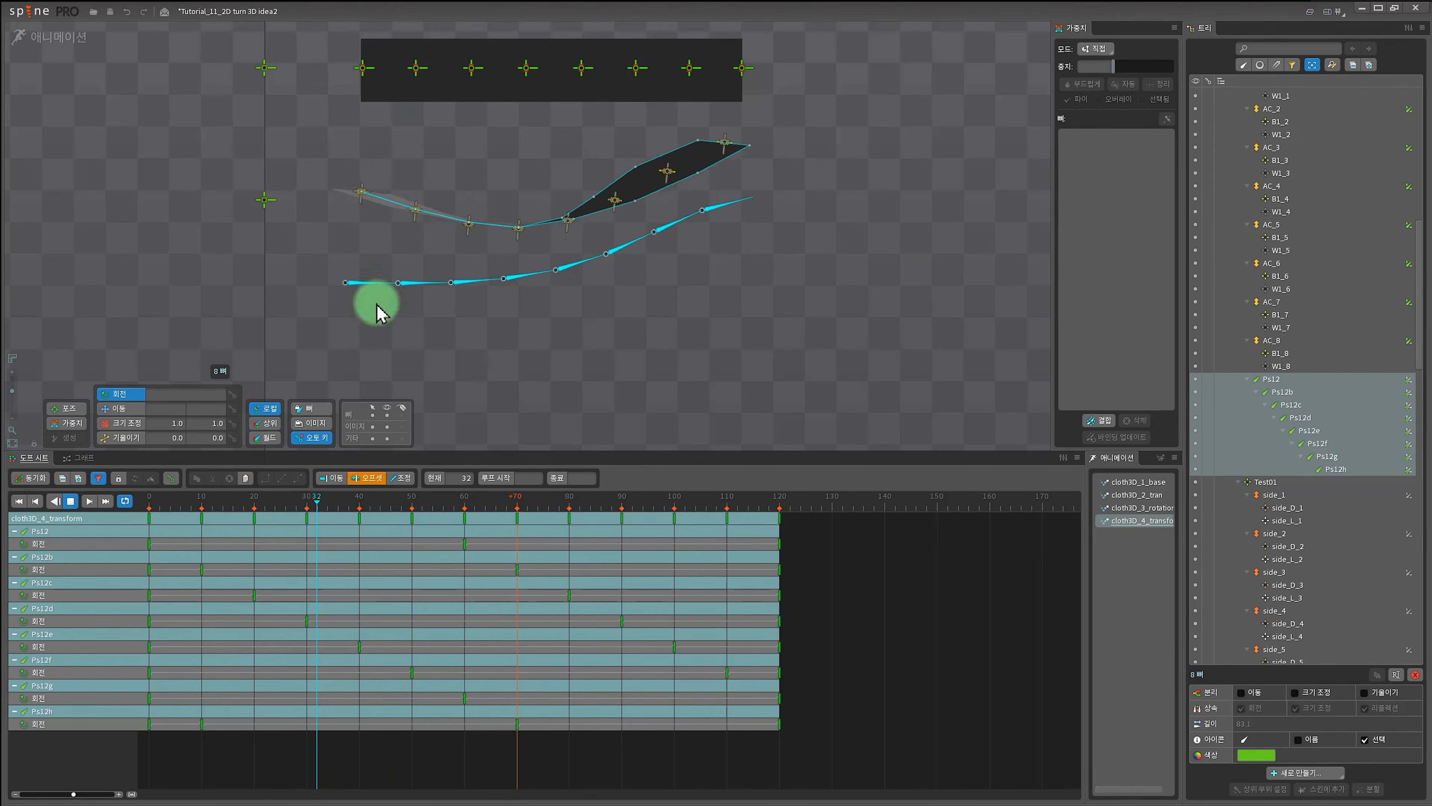
# Clear the selection and temporarily hide the bones to examine the cloth meshes while the animation plays.
pyautogui.click(649, 383)
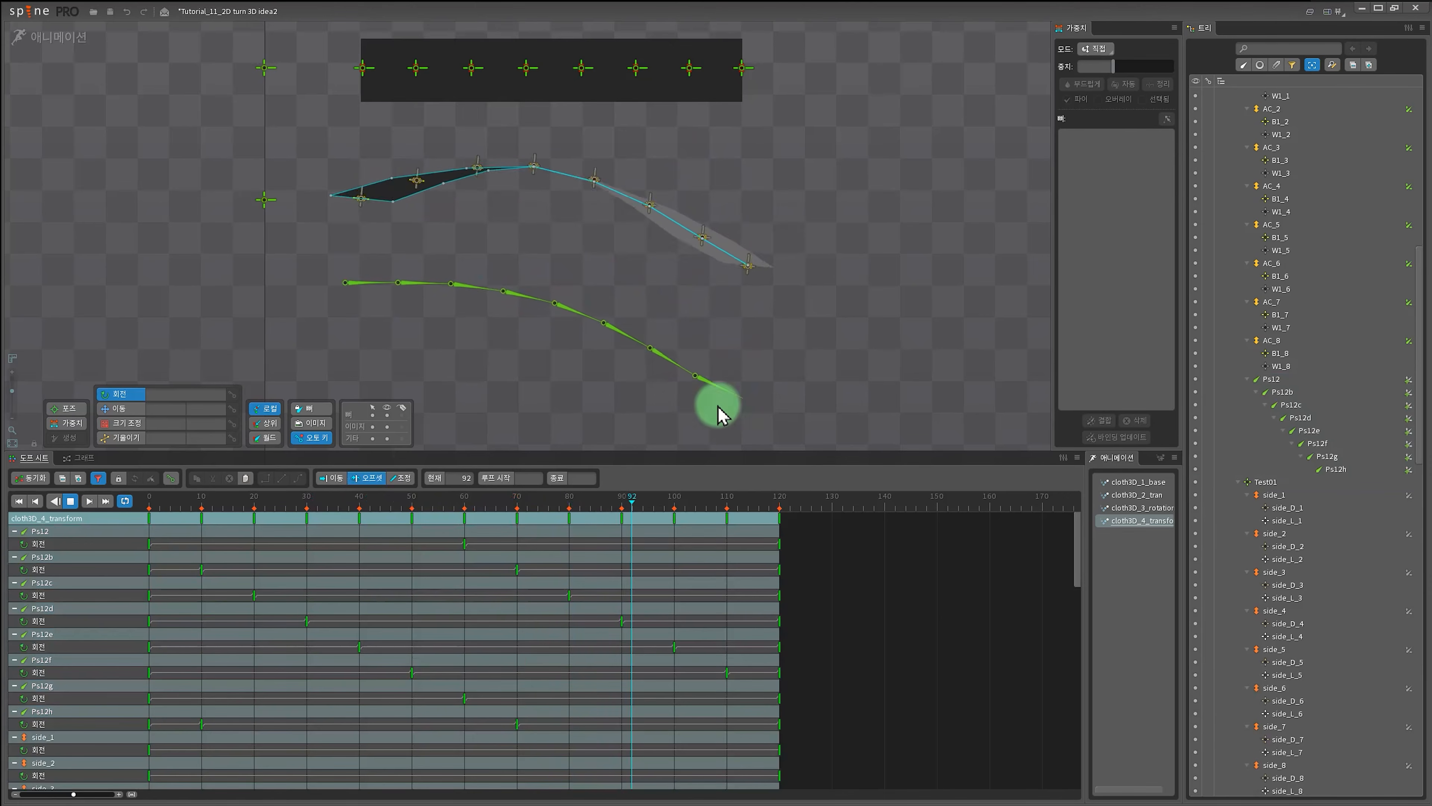
pyautogui.click(387, 415)
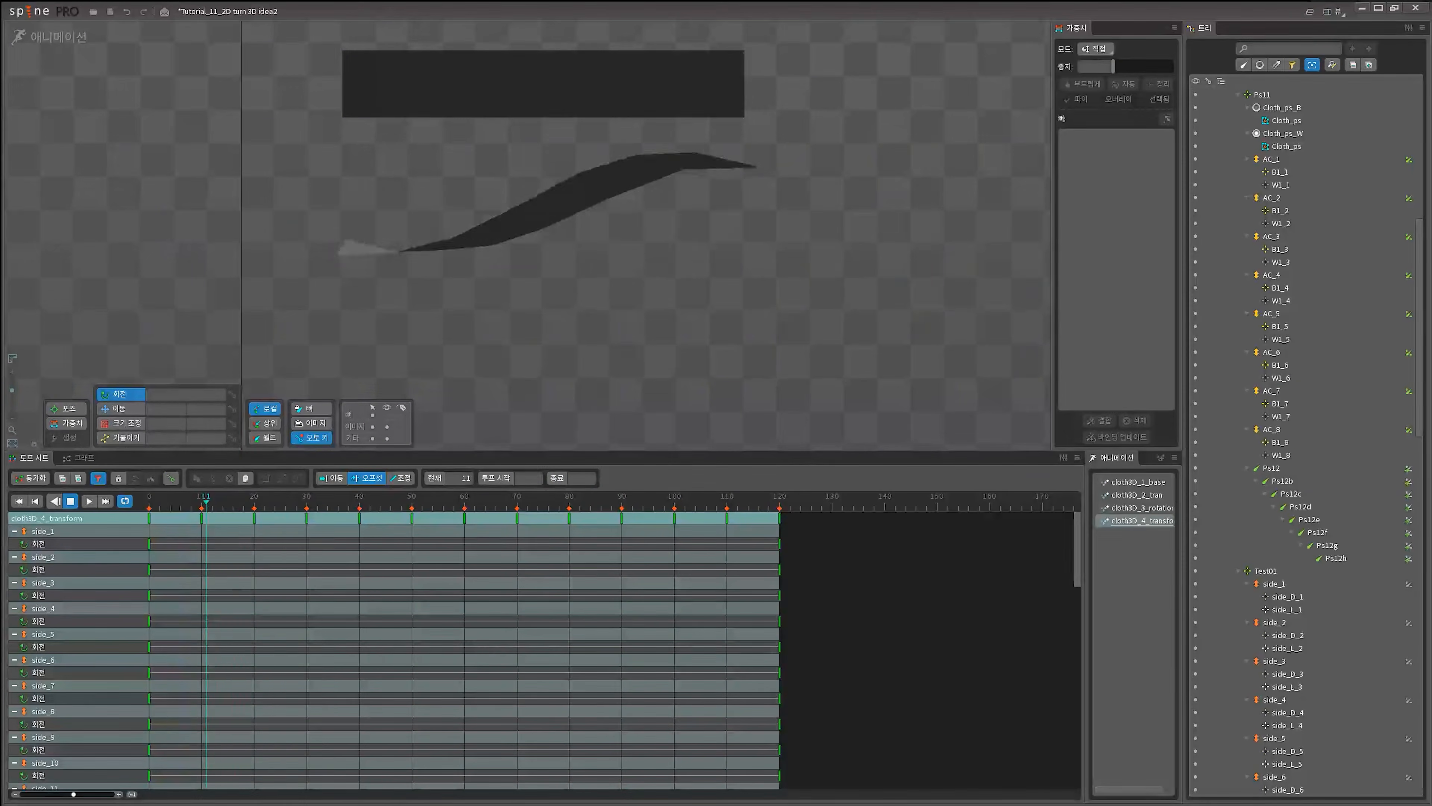
pyautogui.scroll(-3, 739, 309)
pyautogui.moveTo(825, 218); pyautogui.dragTo(908, 432)
pyautogui.moveTo(932, 265); pyautogui.dragTo(728, 317)
pyautogui.scroll(1, 793, 361)
pyautogui.moveTo(816, 374); pyautogui.dragTo(803, 316)
pyautogui.scroll(-2, 763, 318)
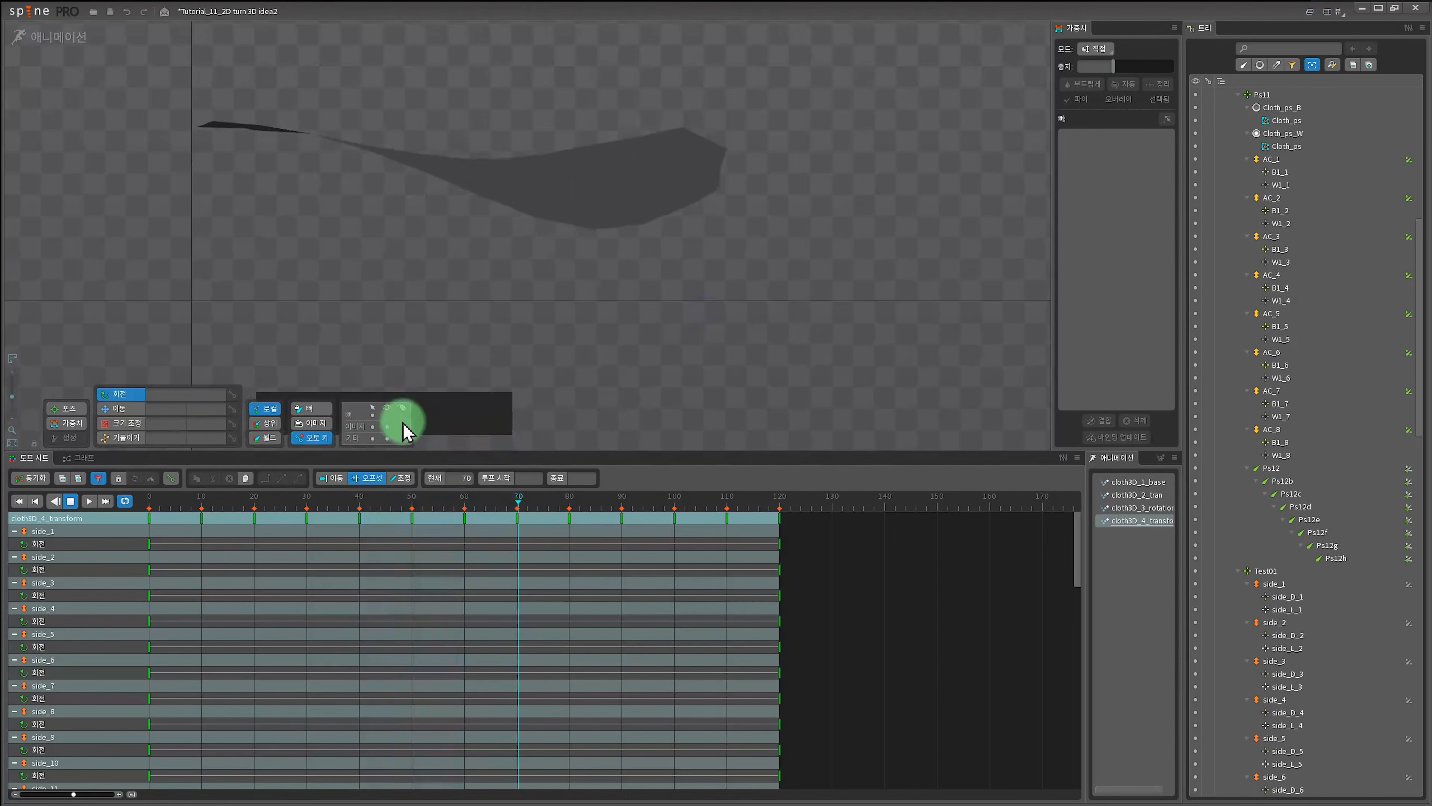
pyautogui.click(388, 416)
# Compare the cloth3D_1_base, cloth3D_2_tran, cloth3D_3_rotation and cloth3D_4_transform animations in turn.
pyautogui.click(1126, 482)
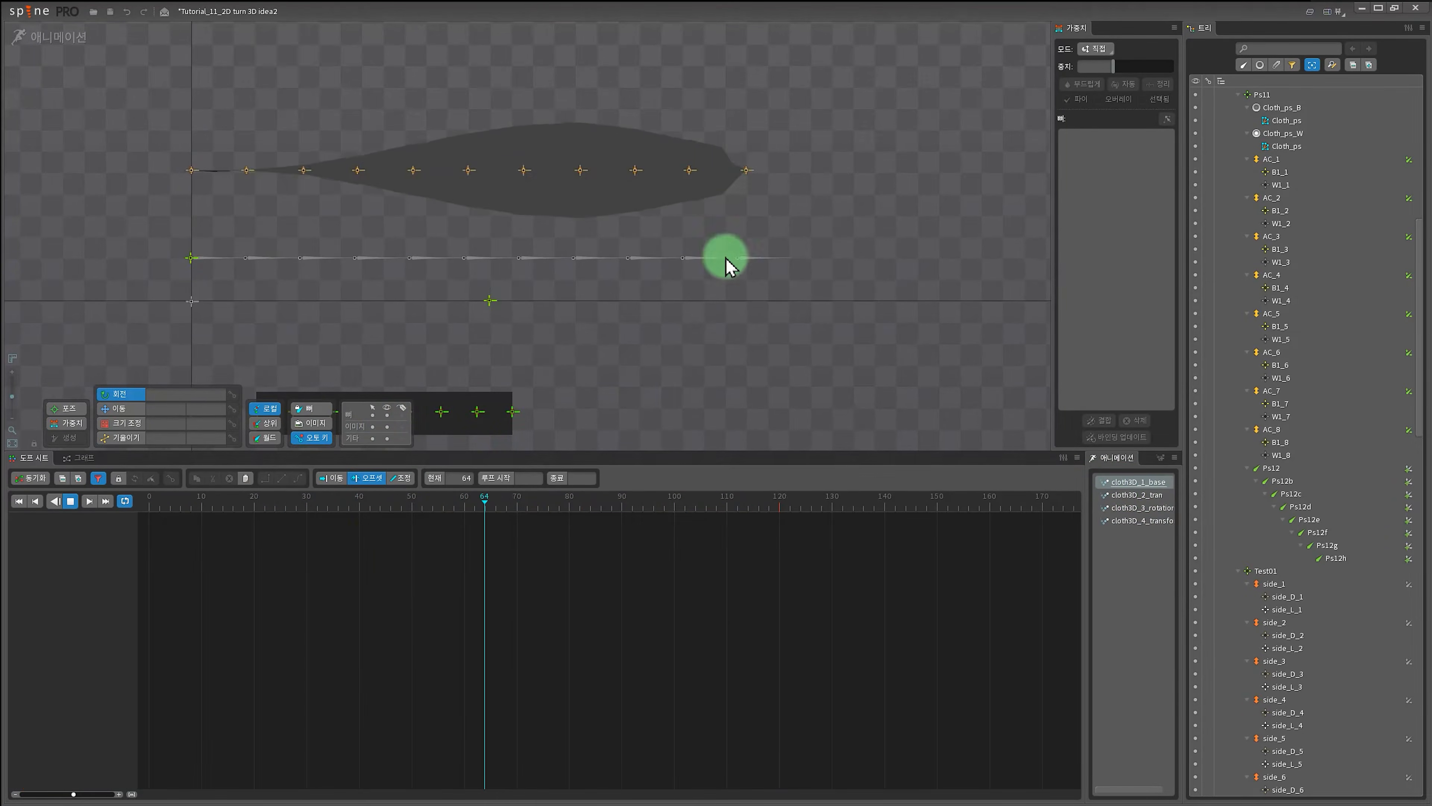
pyautogui.click(1136, 497)
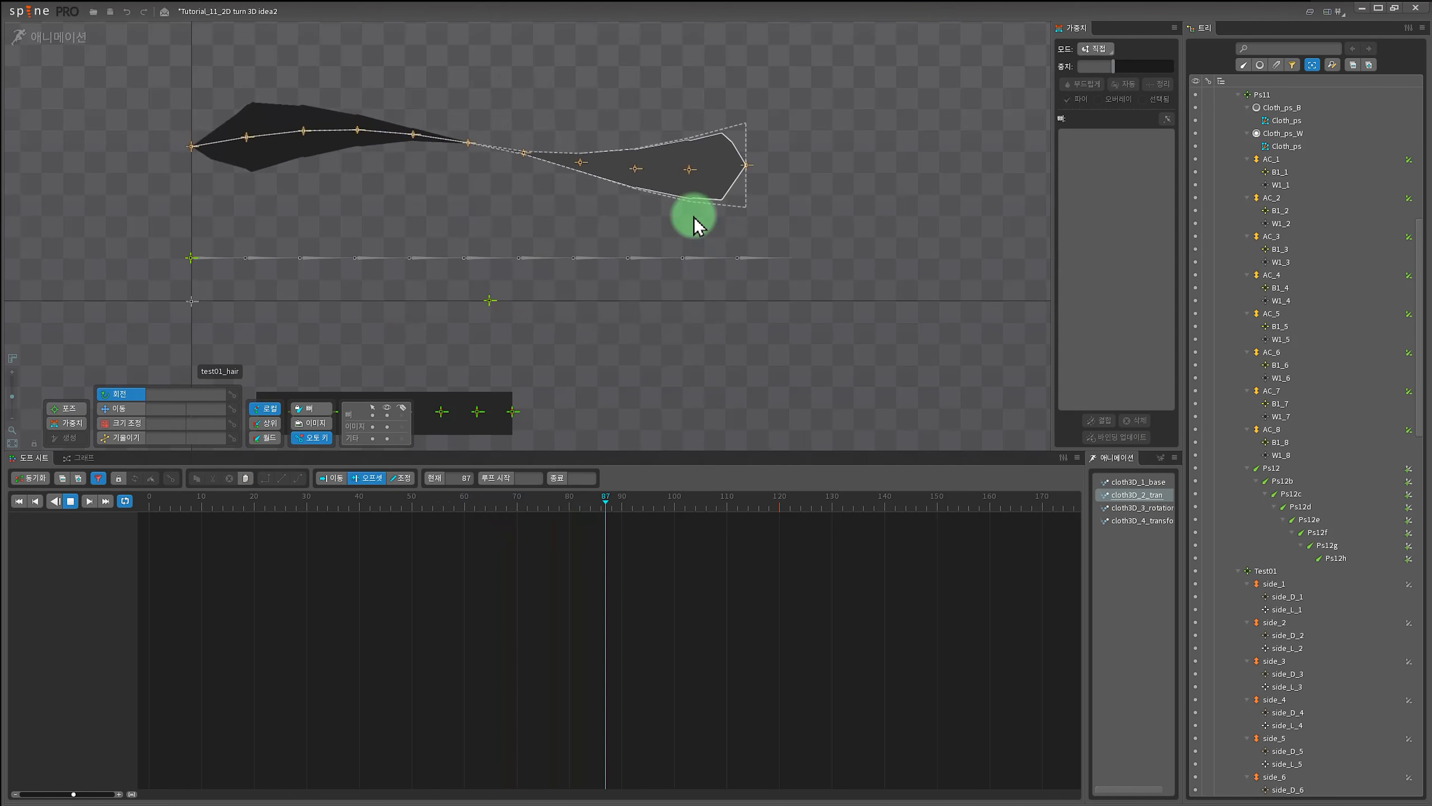
pyautogui.click(1142, 508)
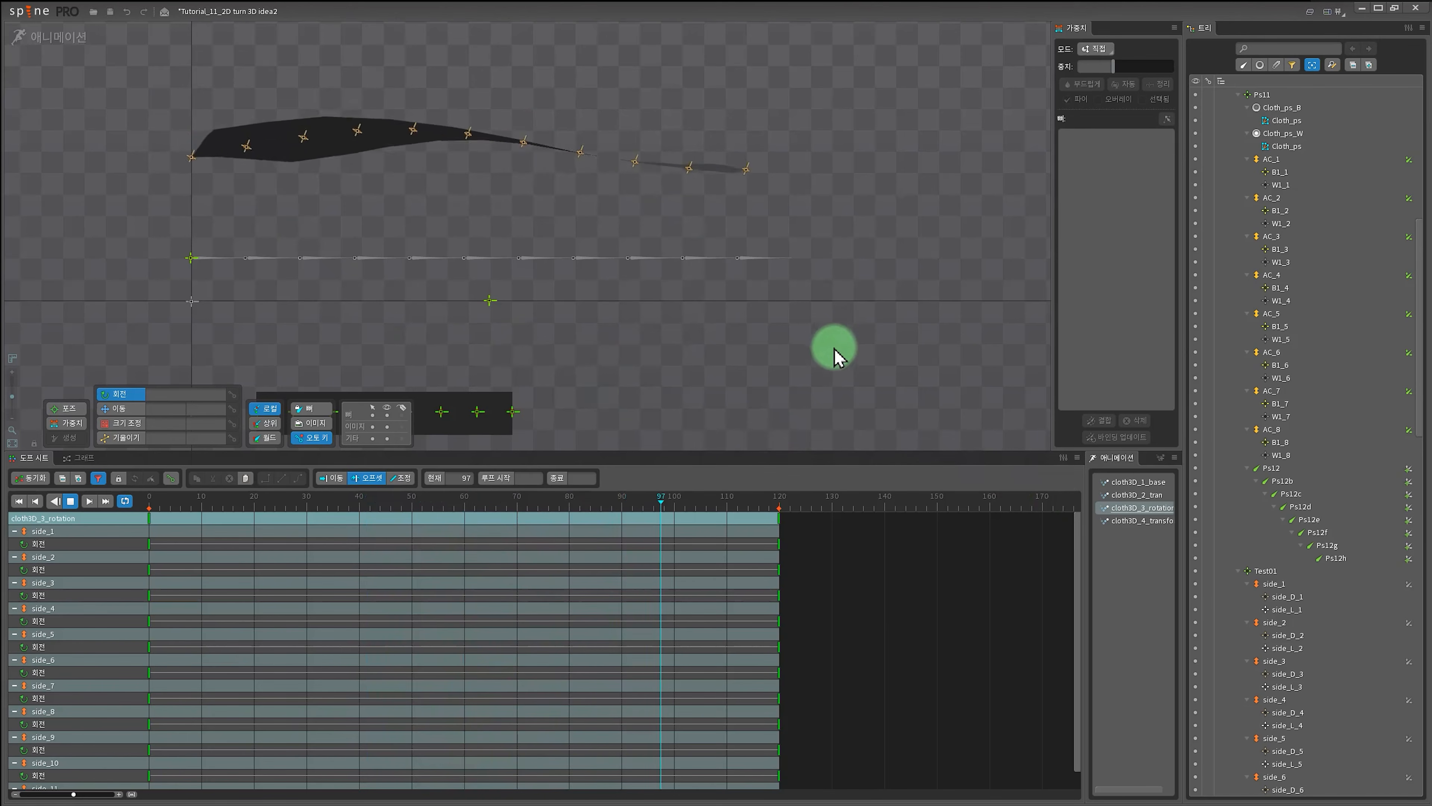
pyautogui.click(1151, 521)
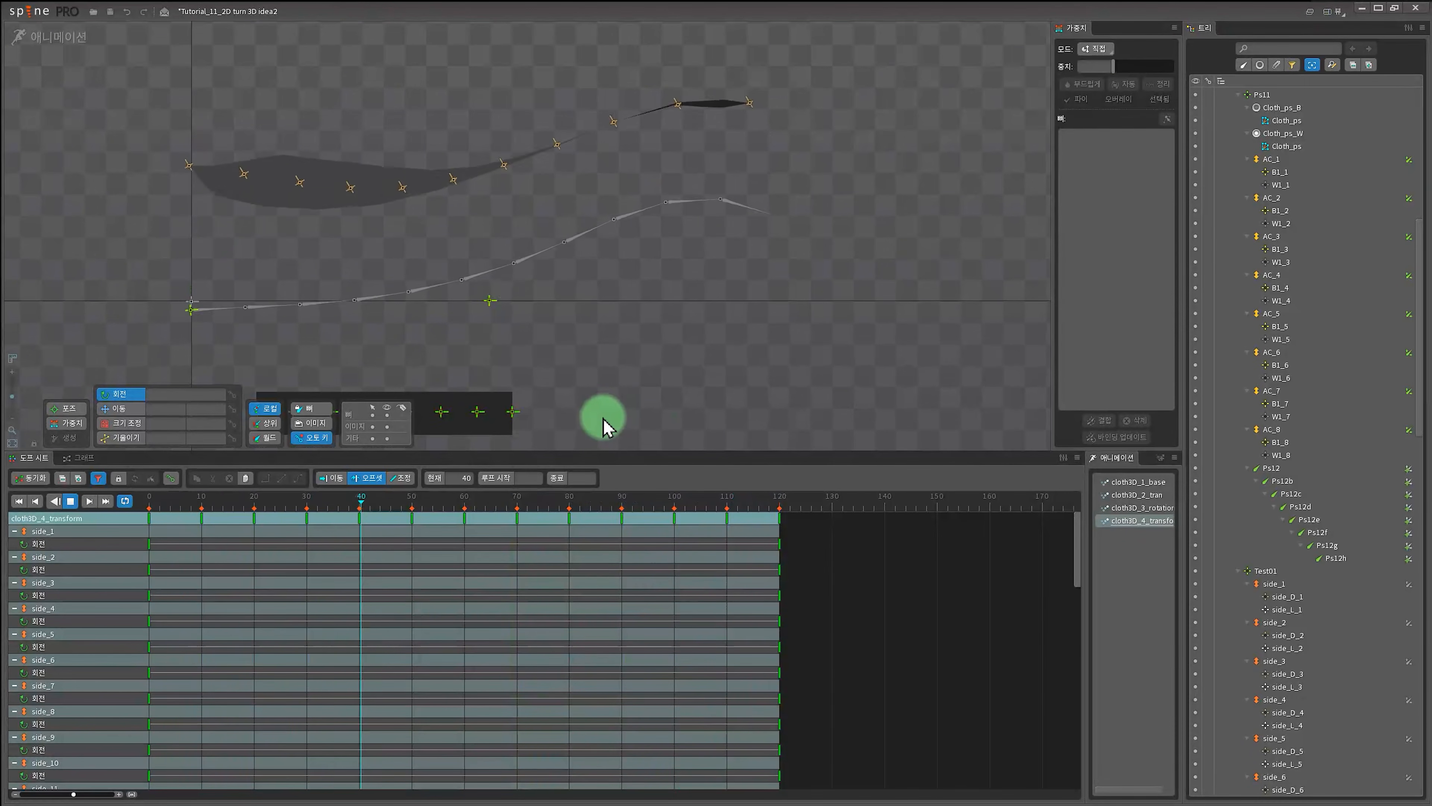
# Switch to the browser and review the sleeve cloth in the Yae Sakura reference video, replaying from 0:06 and pausing at 0:12.
pyautogui.hotkey('alt', 'Tab')
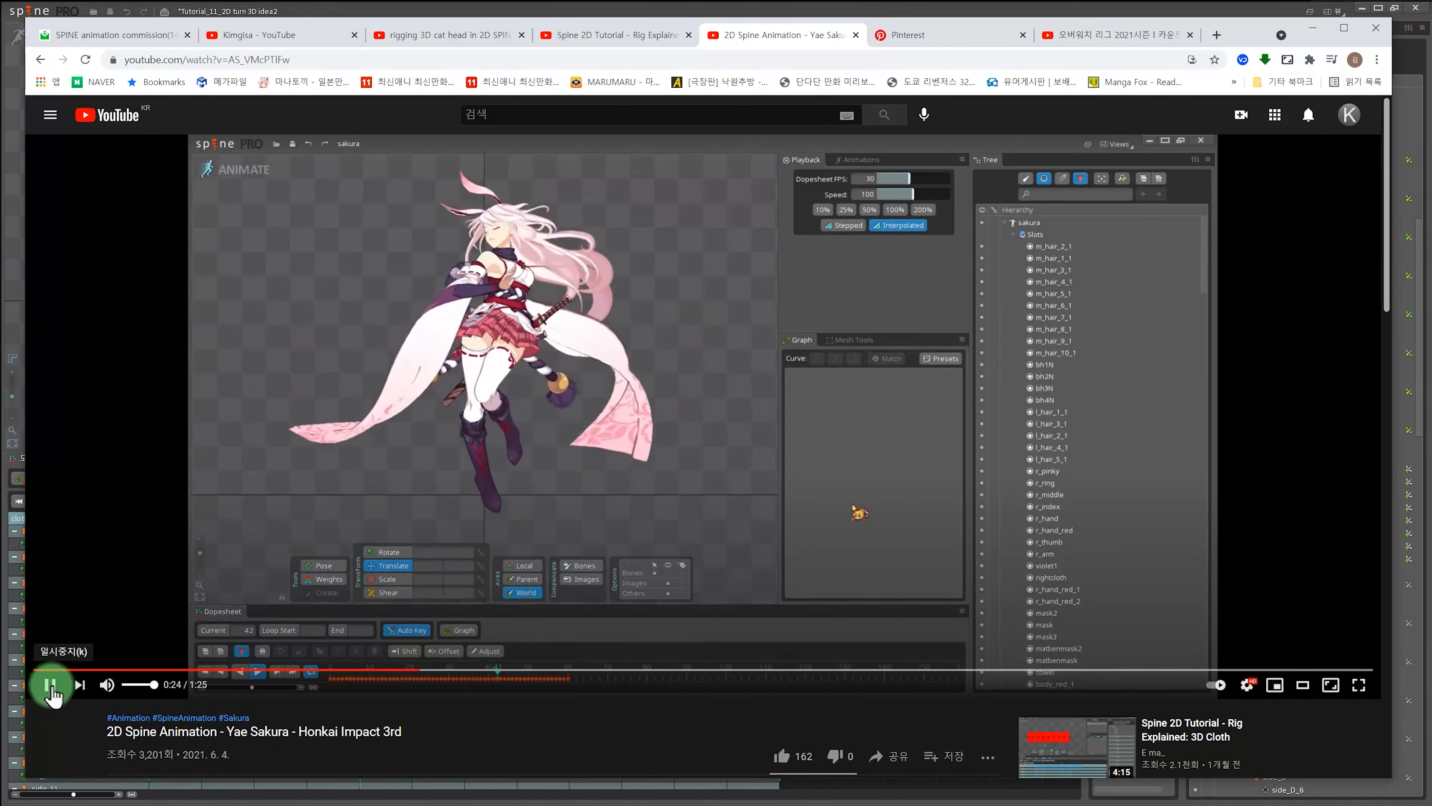
pyautogui.click(51, 690)
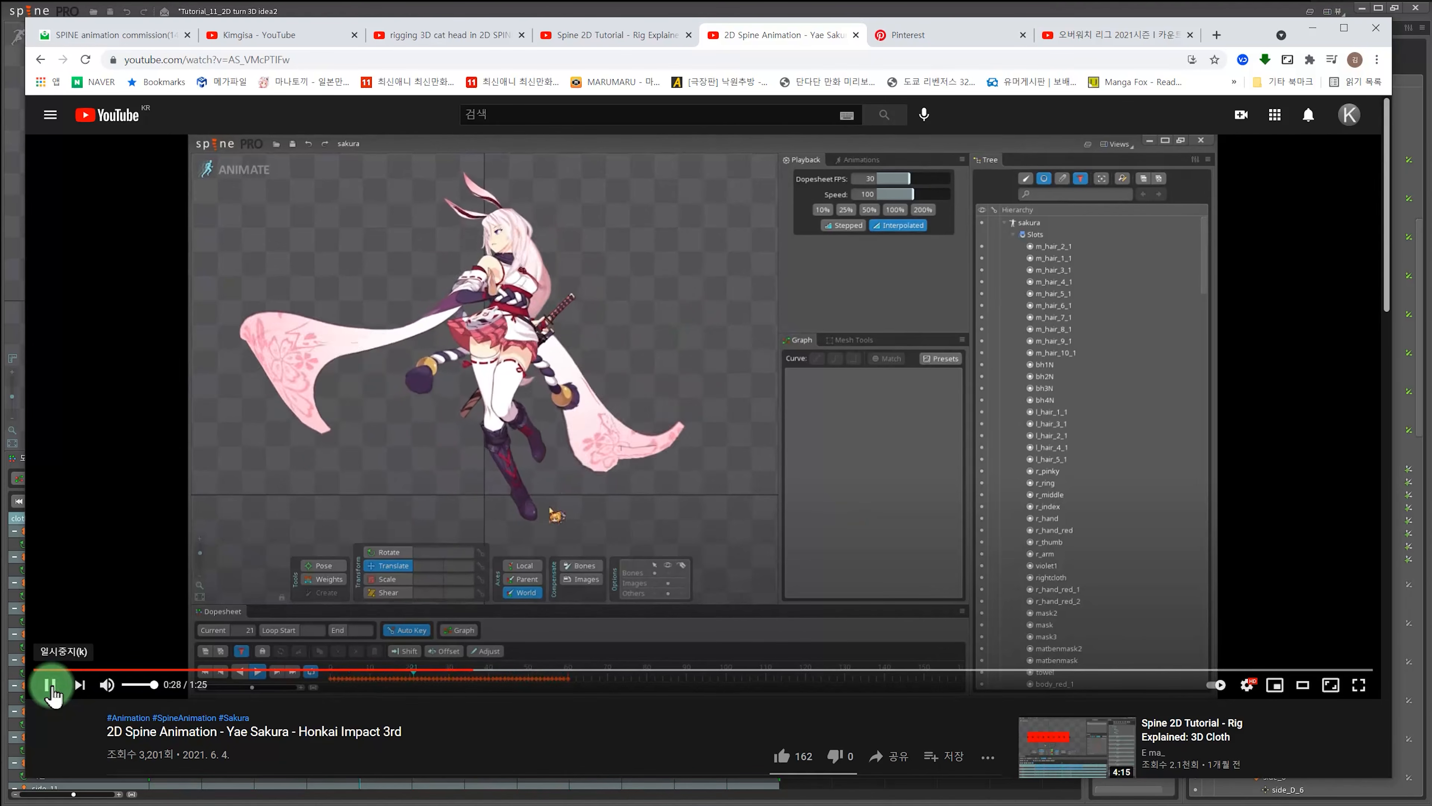
pyautogui.click(51, 689)
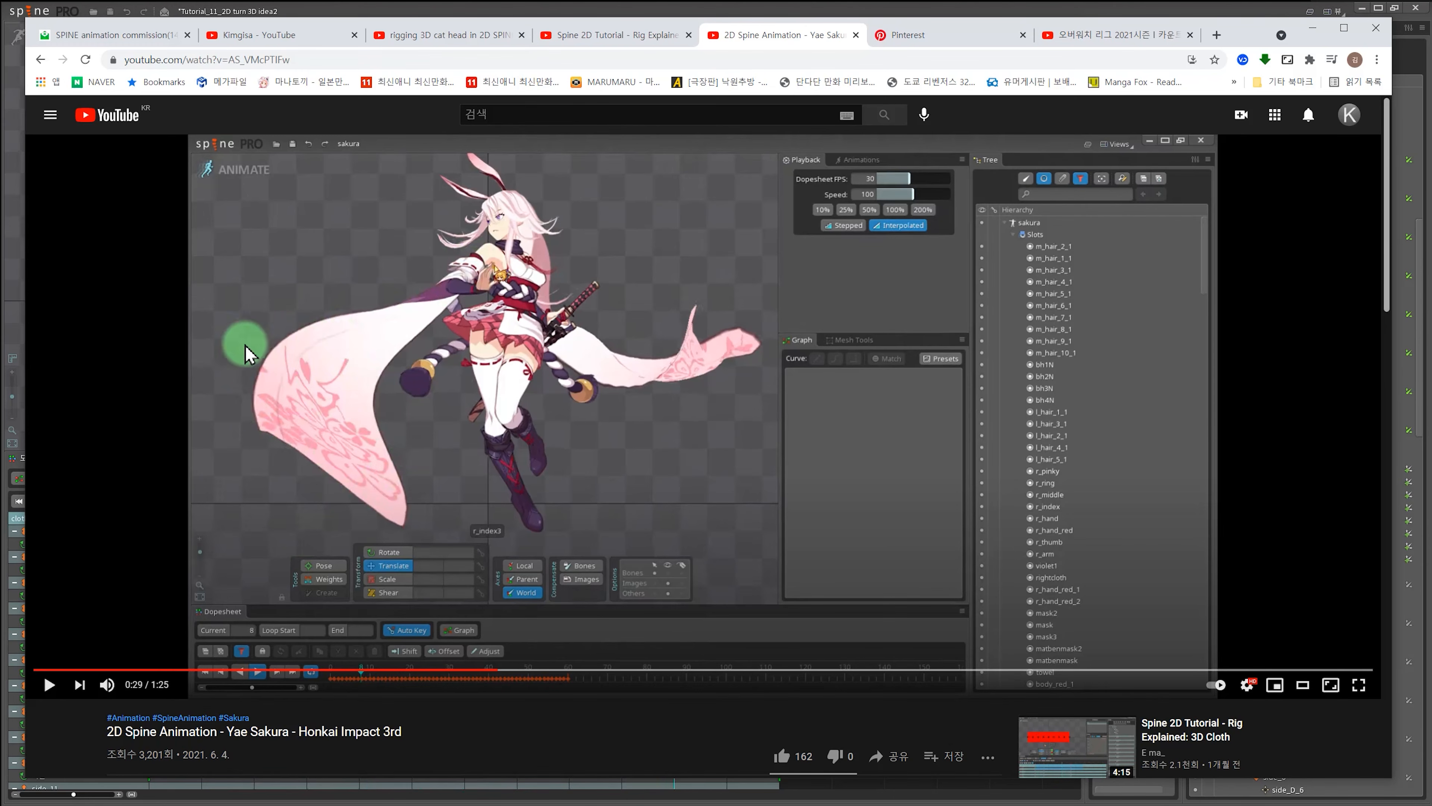
pyautogui.click(49, 684)
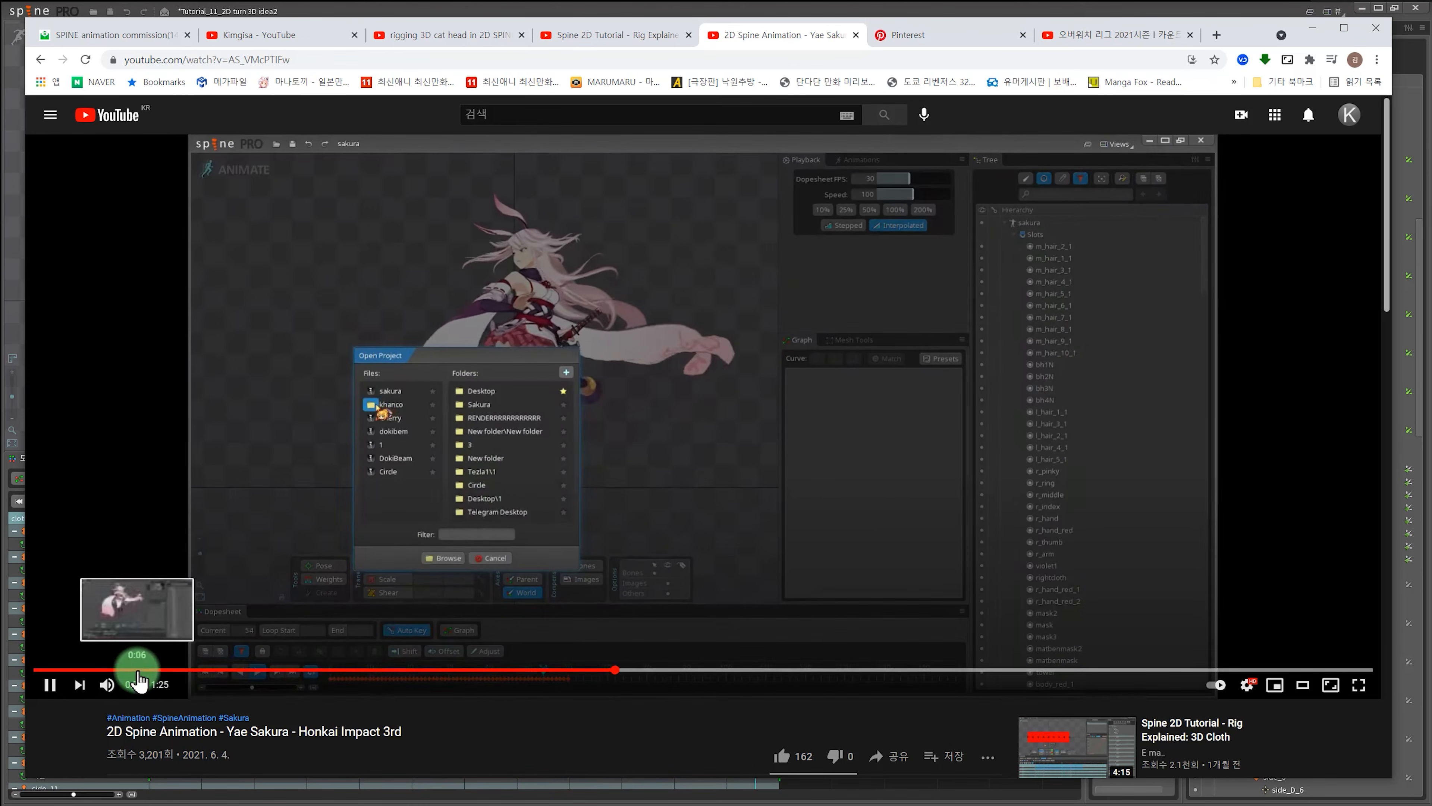
pyautogui.click(146, 670)
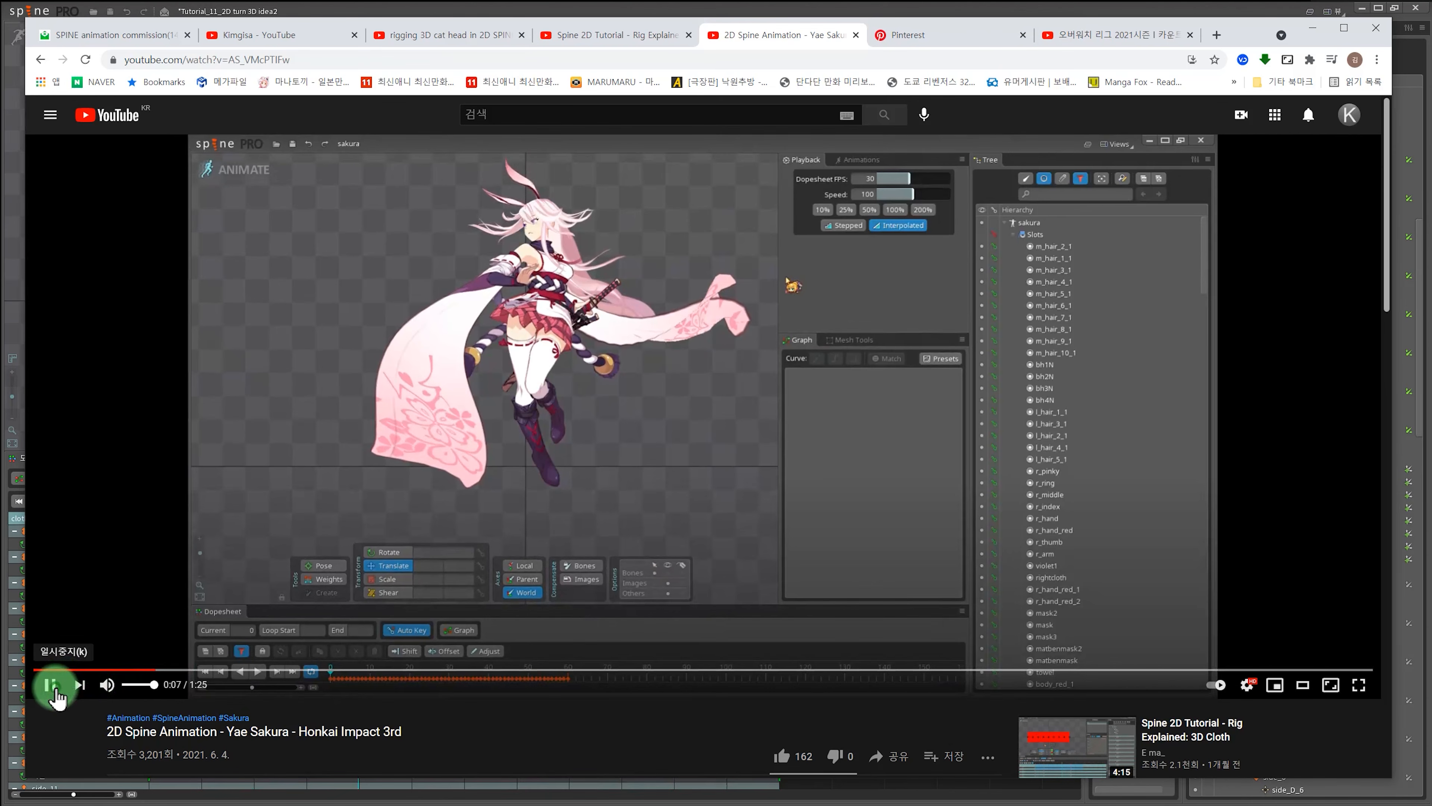
pyautogui.click(50, 685)
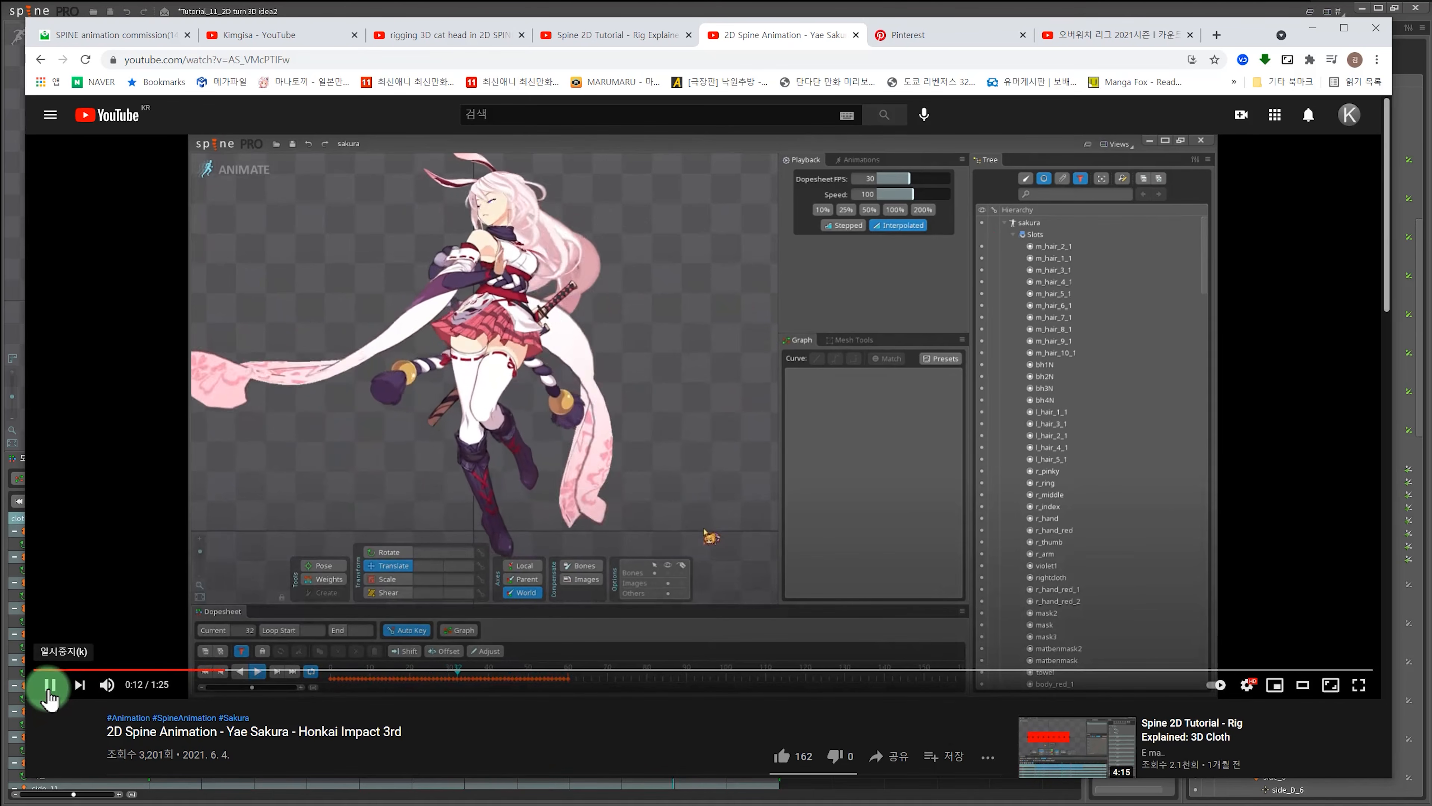
pyautogui.click(49, 686)
pyautogui.click(379, 392)
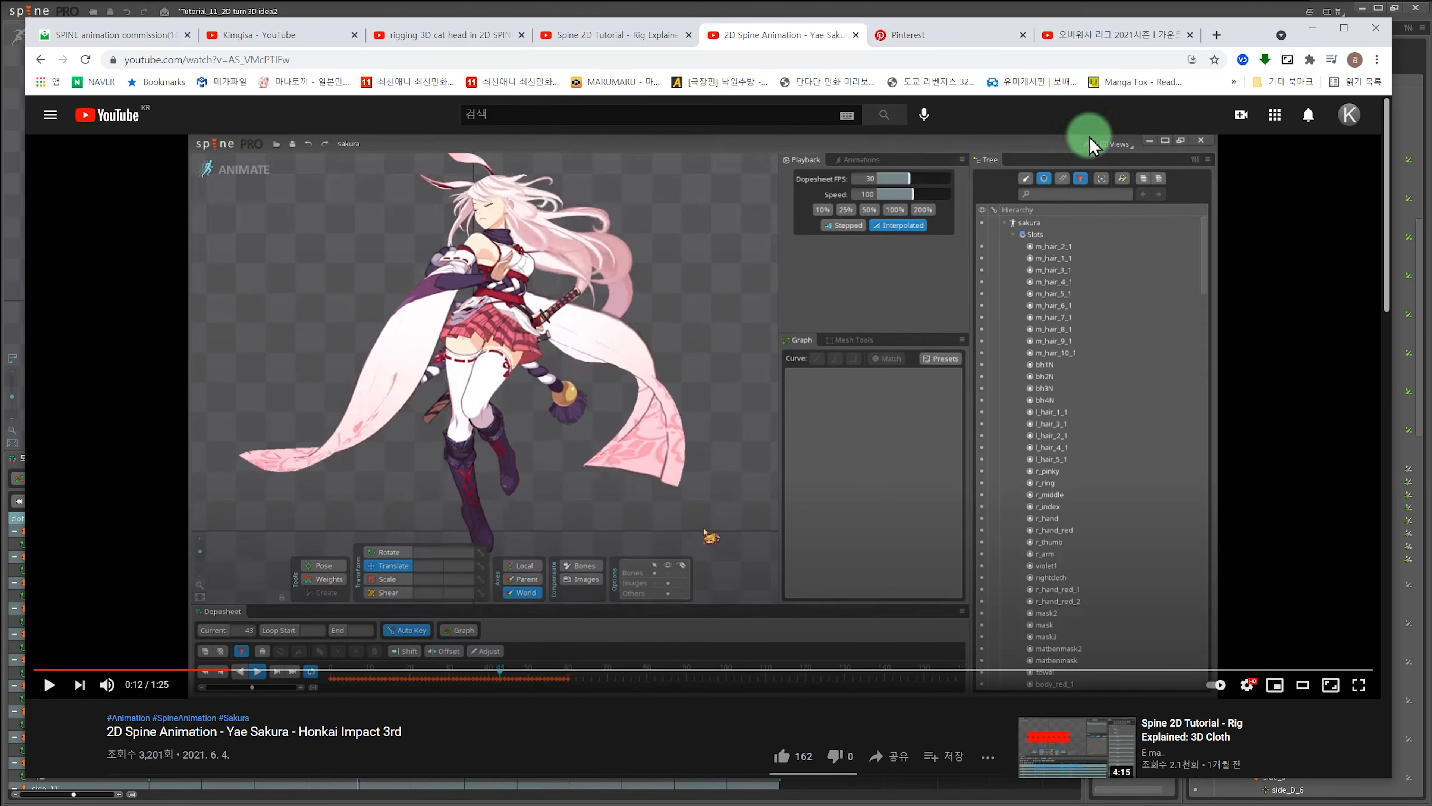
# Switch to Photoshop, zoom in on the waist cloth and set up the Brush tool with a red foreground colour.
pyautogui.click(1314, 27)
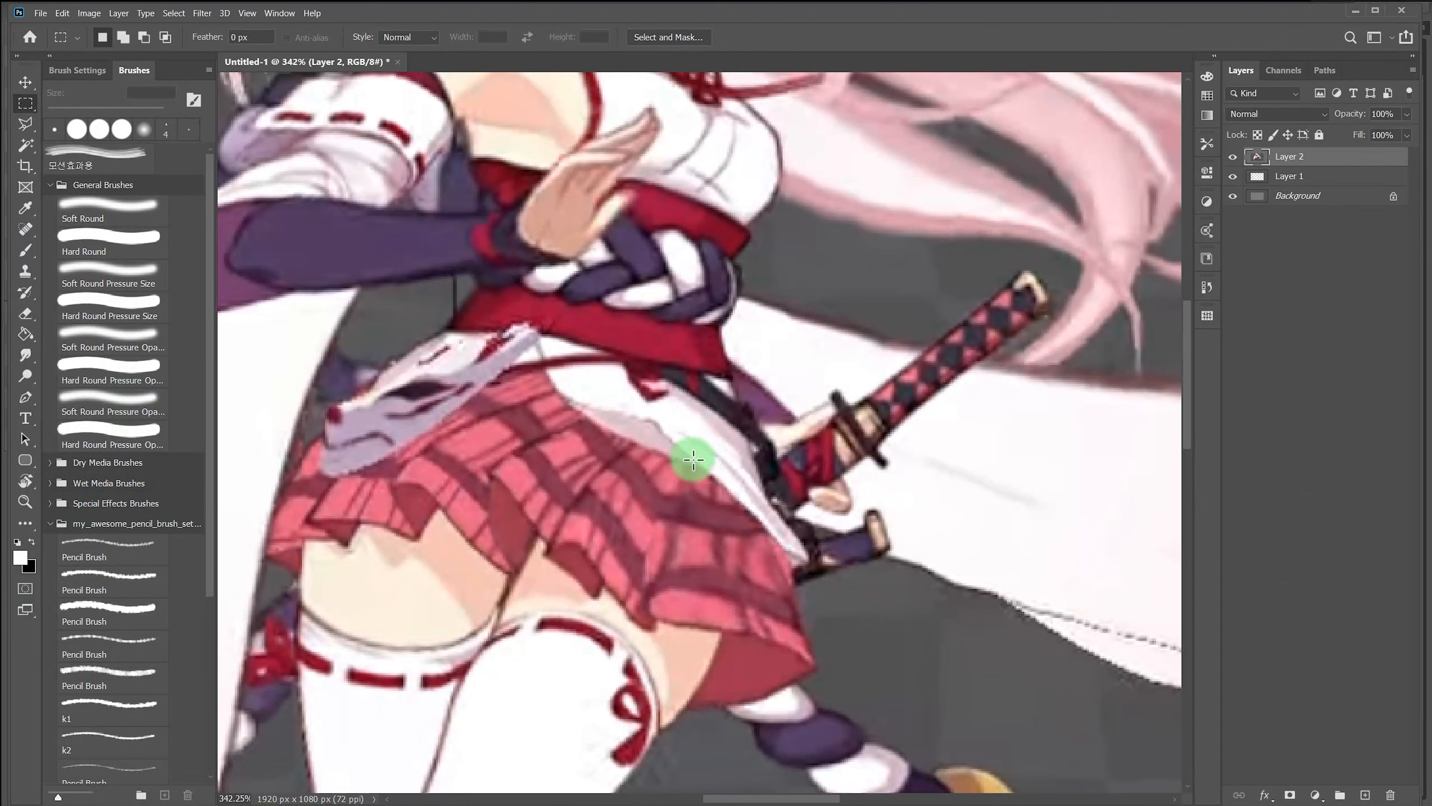
pyautogui.moveTo(626, 440); pyautogui.dragTo(651, 447)
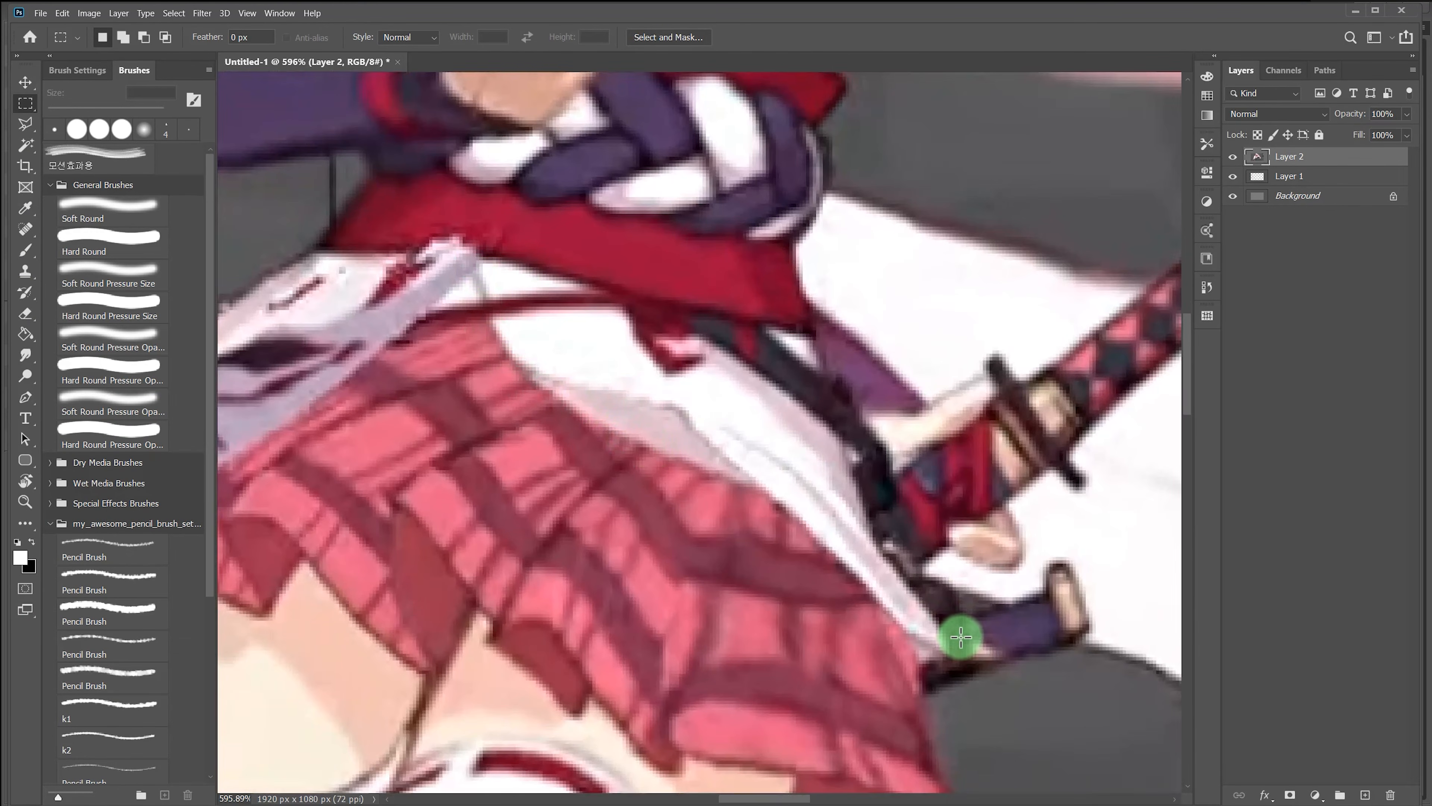
pyautogui.press('b')
pyautogui.moveTo(473, 279); pyautogui.dragTo(511, 358)
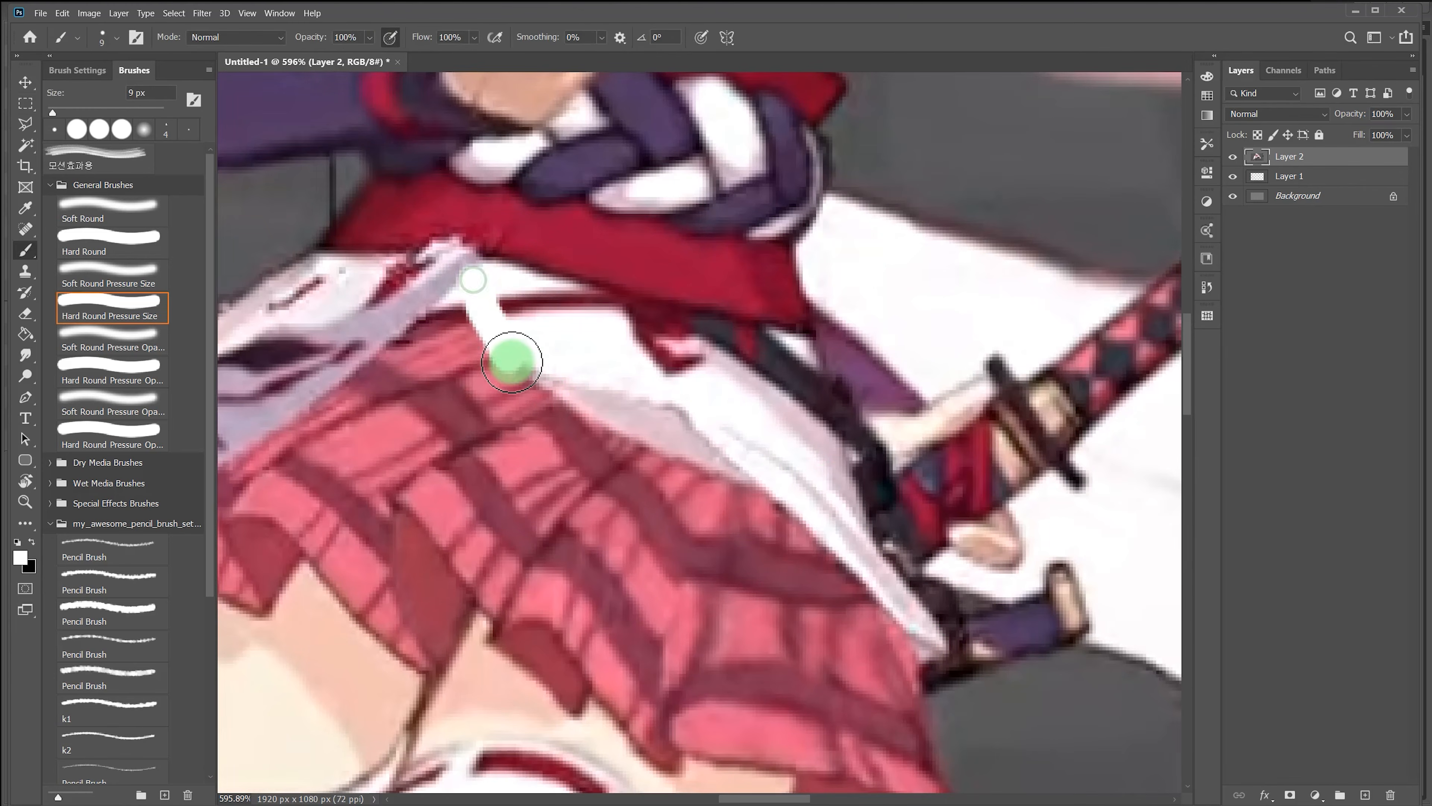
pyautogui.hotkey('ctrl', 'z')
pyautogui.click(1207, 77)
pyautogui.moveTo(1145, 253); pyautogui.dragTo(1202, 259)
pyautogui.click(1206, 77)
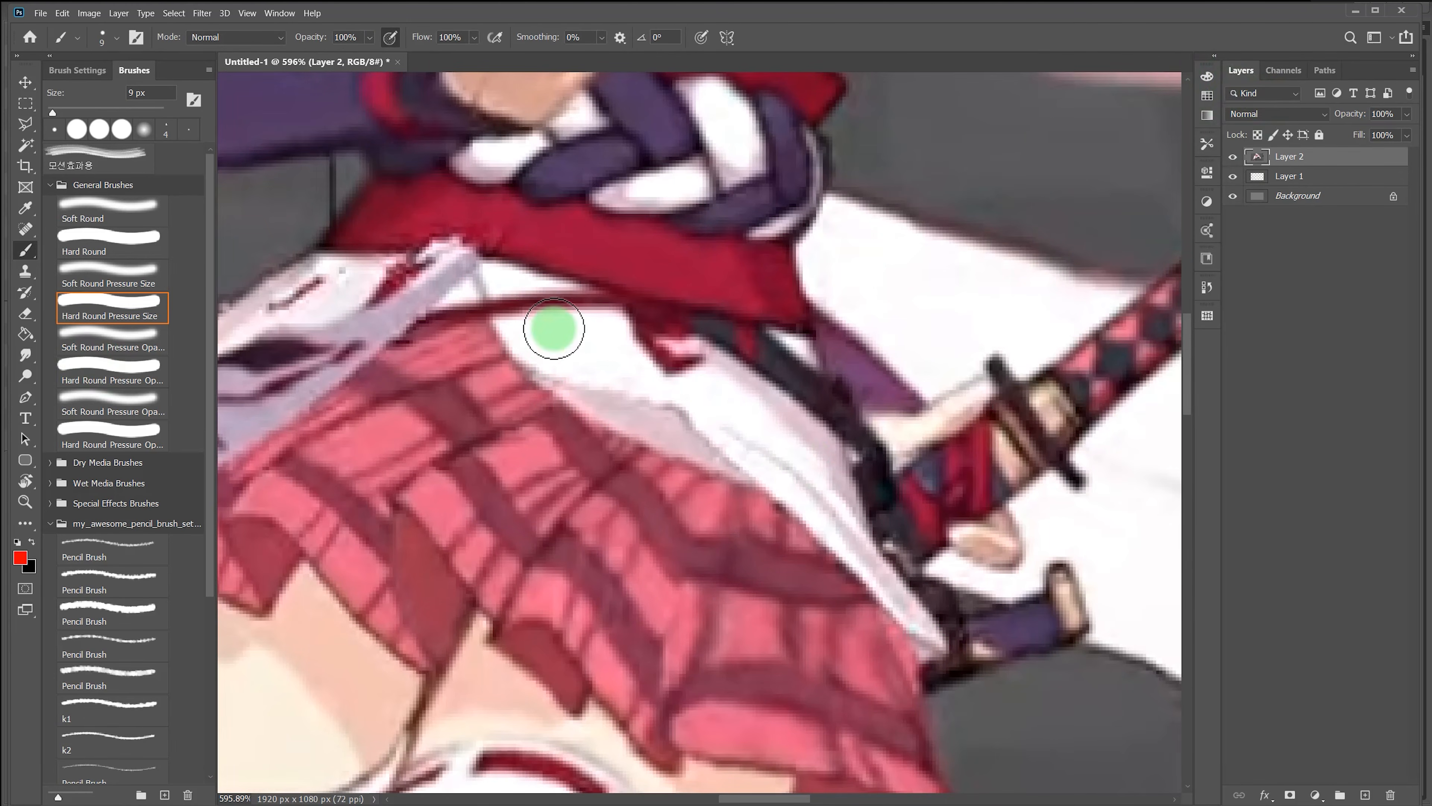
# Undo the trial strokes, then outline and hatch the grey inner fold of the white waist cloth with a 3 px red brush.
pyautogui.moveTo(525, 352); pyautogui.dragTo(582, 351)
pyautogui.hotkey('ctrl', 'z')
pyautogui.moveTo(489, 271)
pyautogui.mouseDown()
pyautogui.moveTo(524, 348)
pyautogui.moveTo(611, 386)
pyautogui.mouseUp()
pyautogui.hotkey('ctrl', 'z')
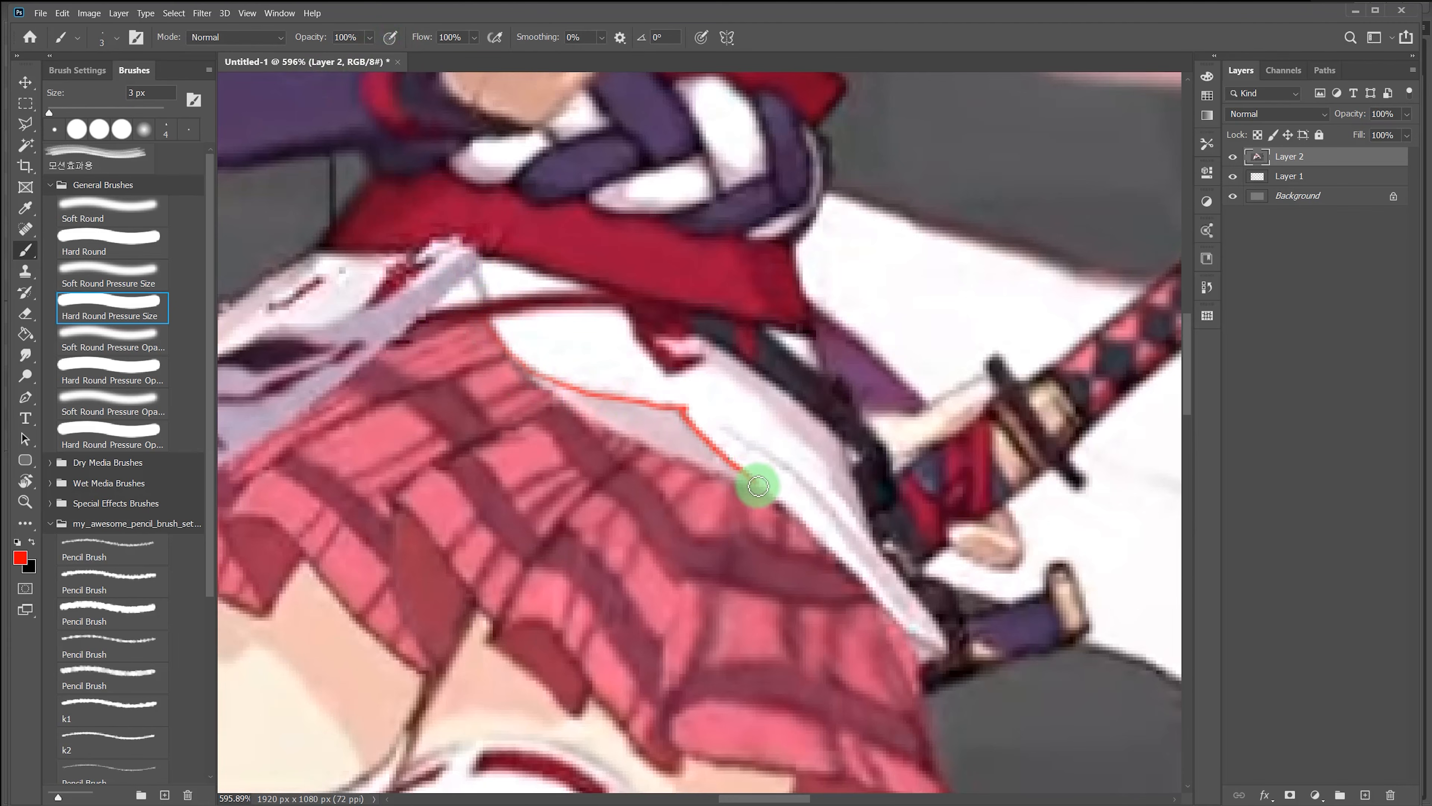
pyautogui.moveTo(537, 392); pyautogui.dragTo(511, 350)
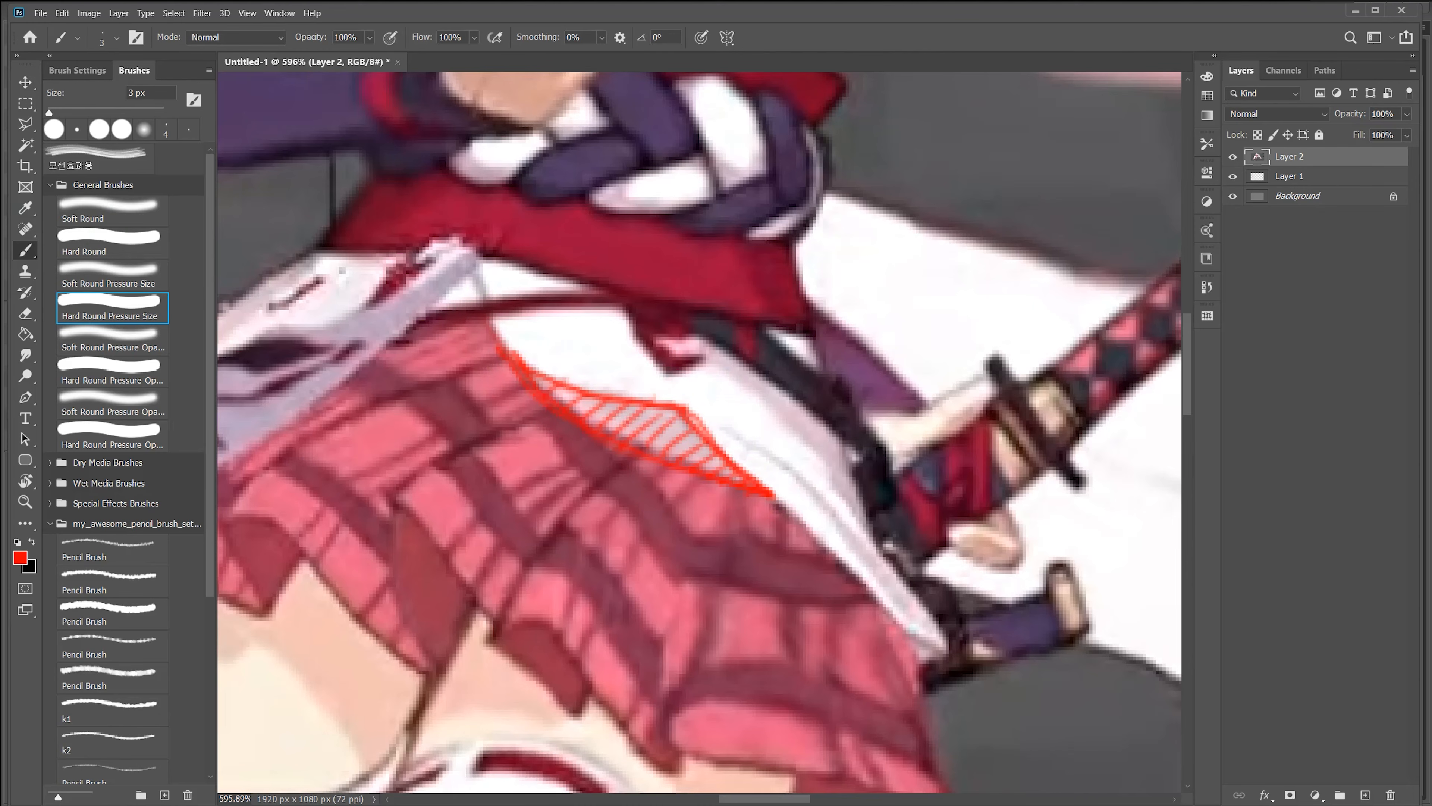
# Switch back to the browser, play the Yae Sakura reference video from 0:12 and pause it at about 0:24.
pyautogui.hotkey('alt', 'Tab')
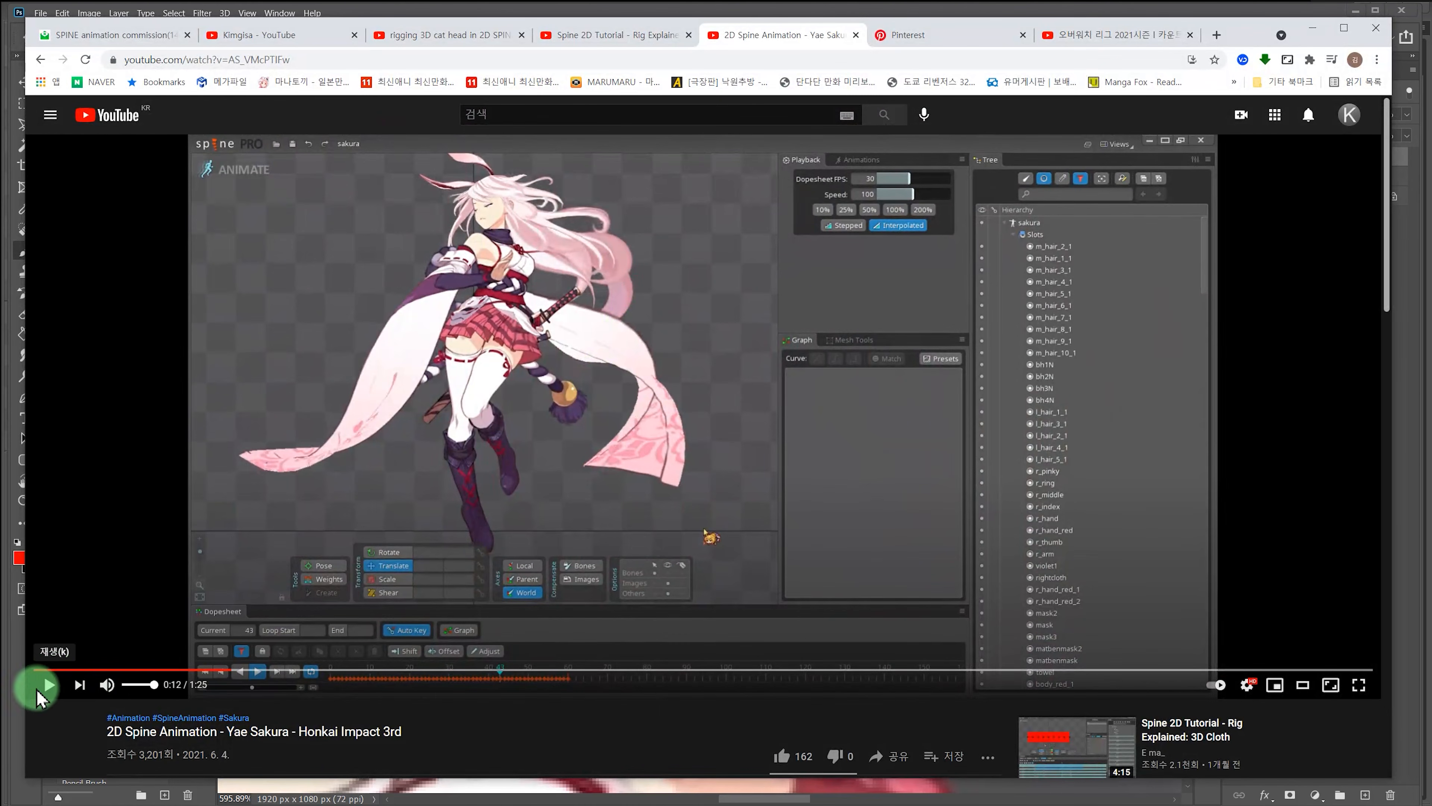
pyautogui.click(50, 684)
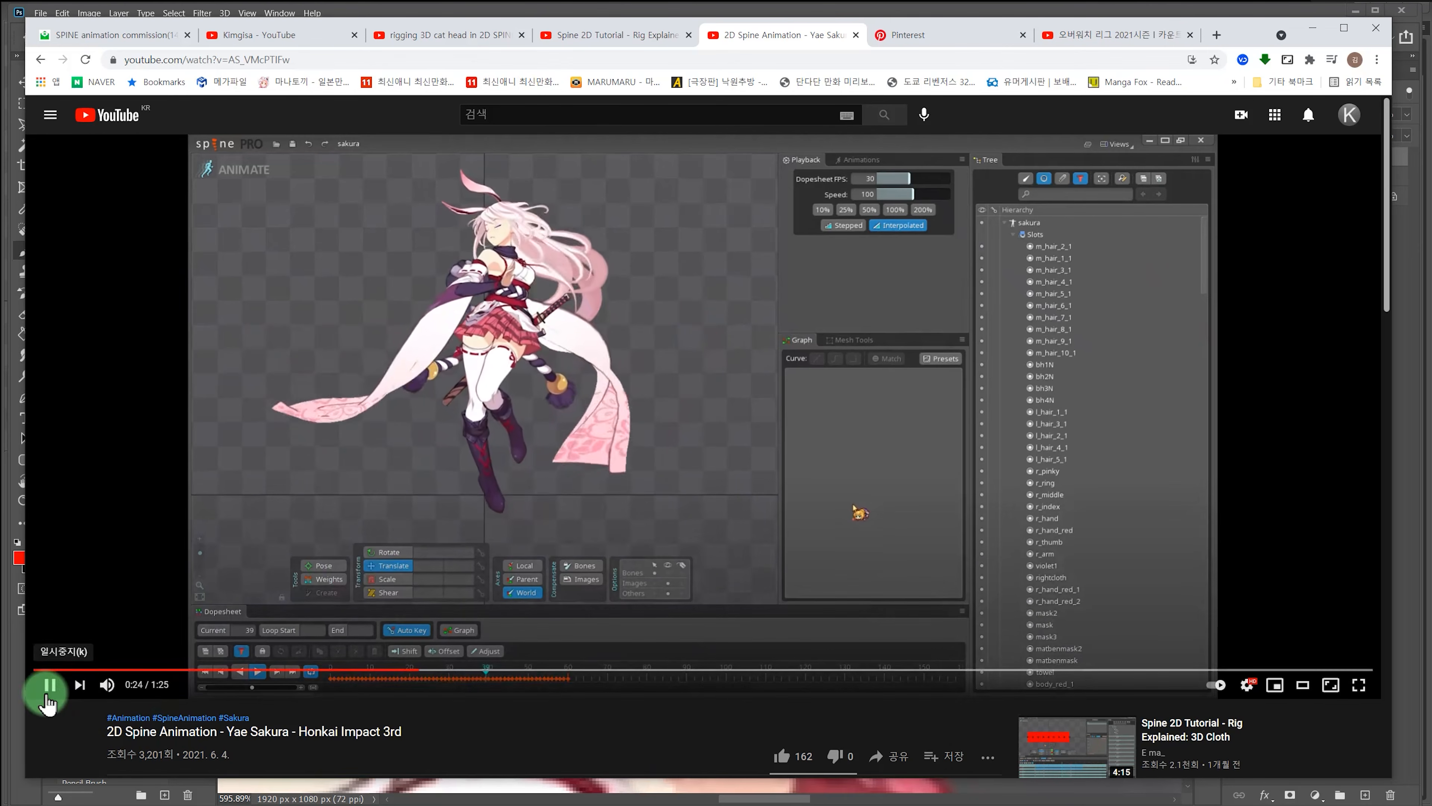
pyautogui.click(49, 685)
# Return through Photoshop to Spine and watch the cloth3D_4_transform animation again.
pyautogui.click(1312, 28)
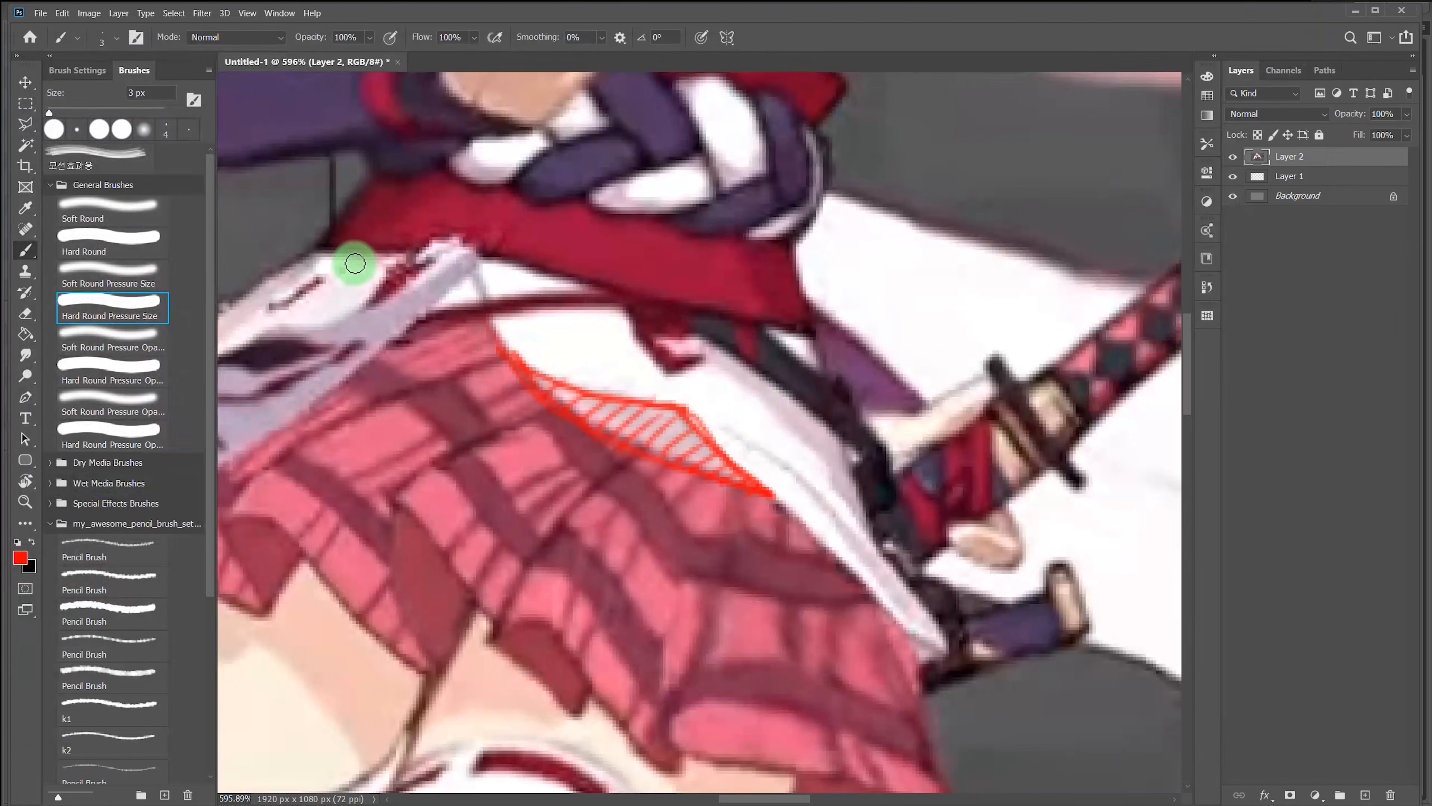
pyautogui.click(1356, 11)
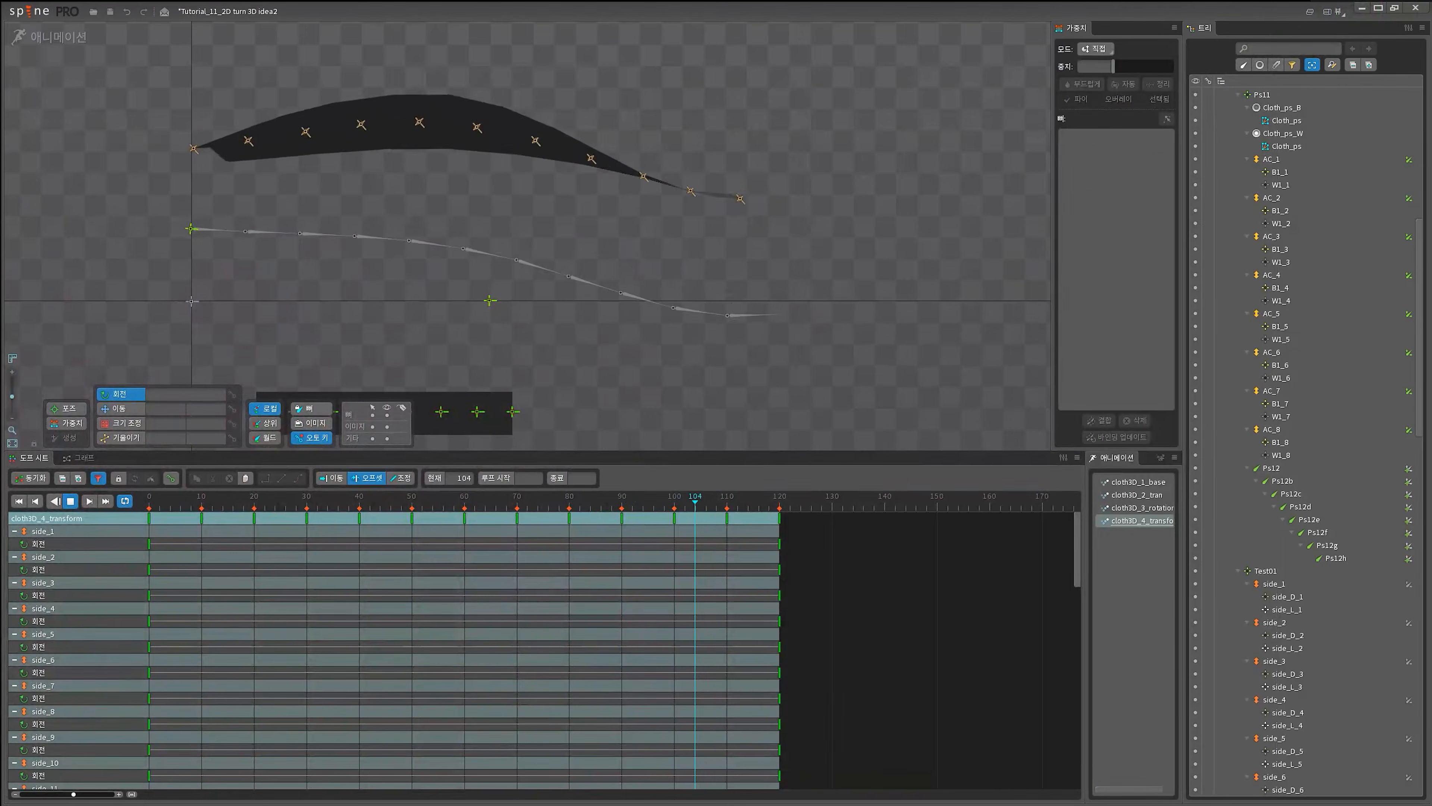
pyautogui.click(549, 429)
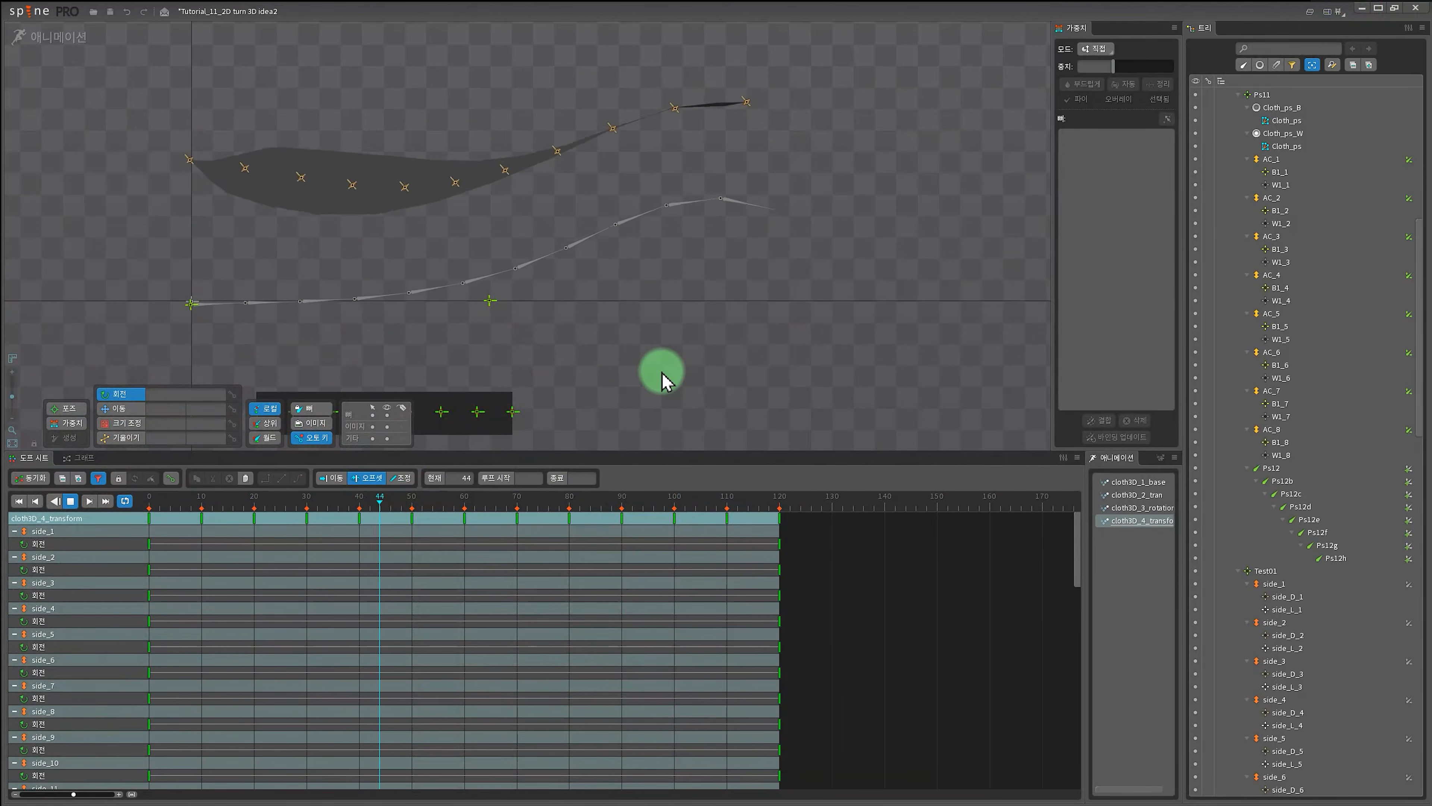